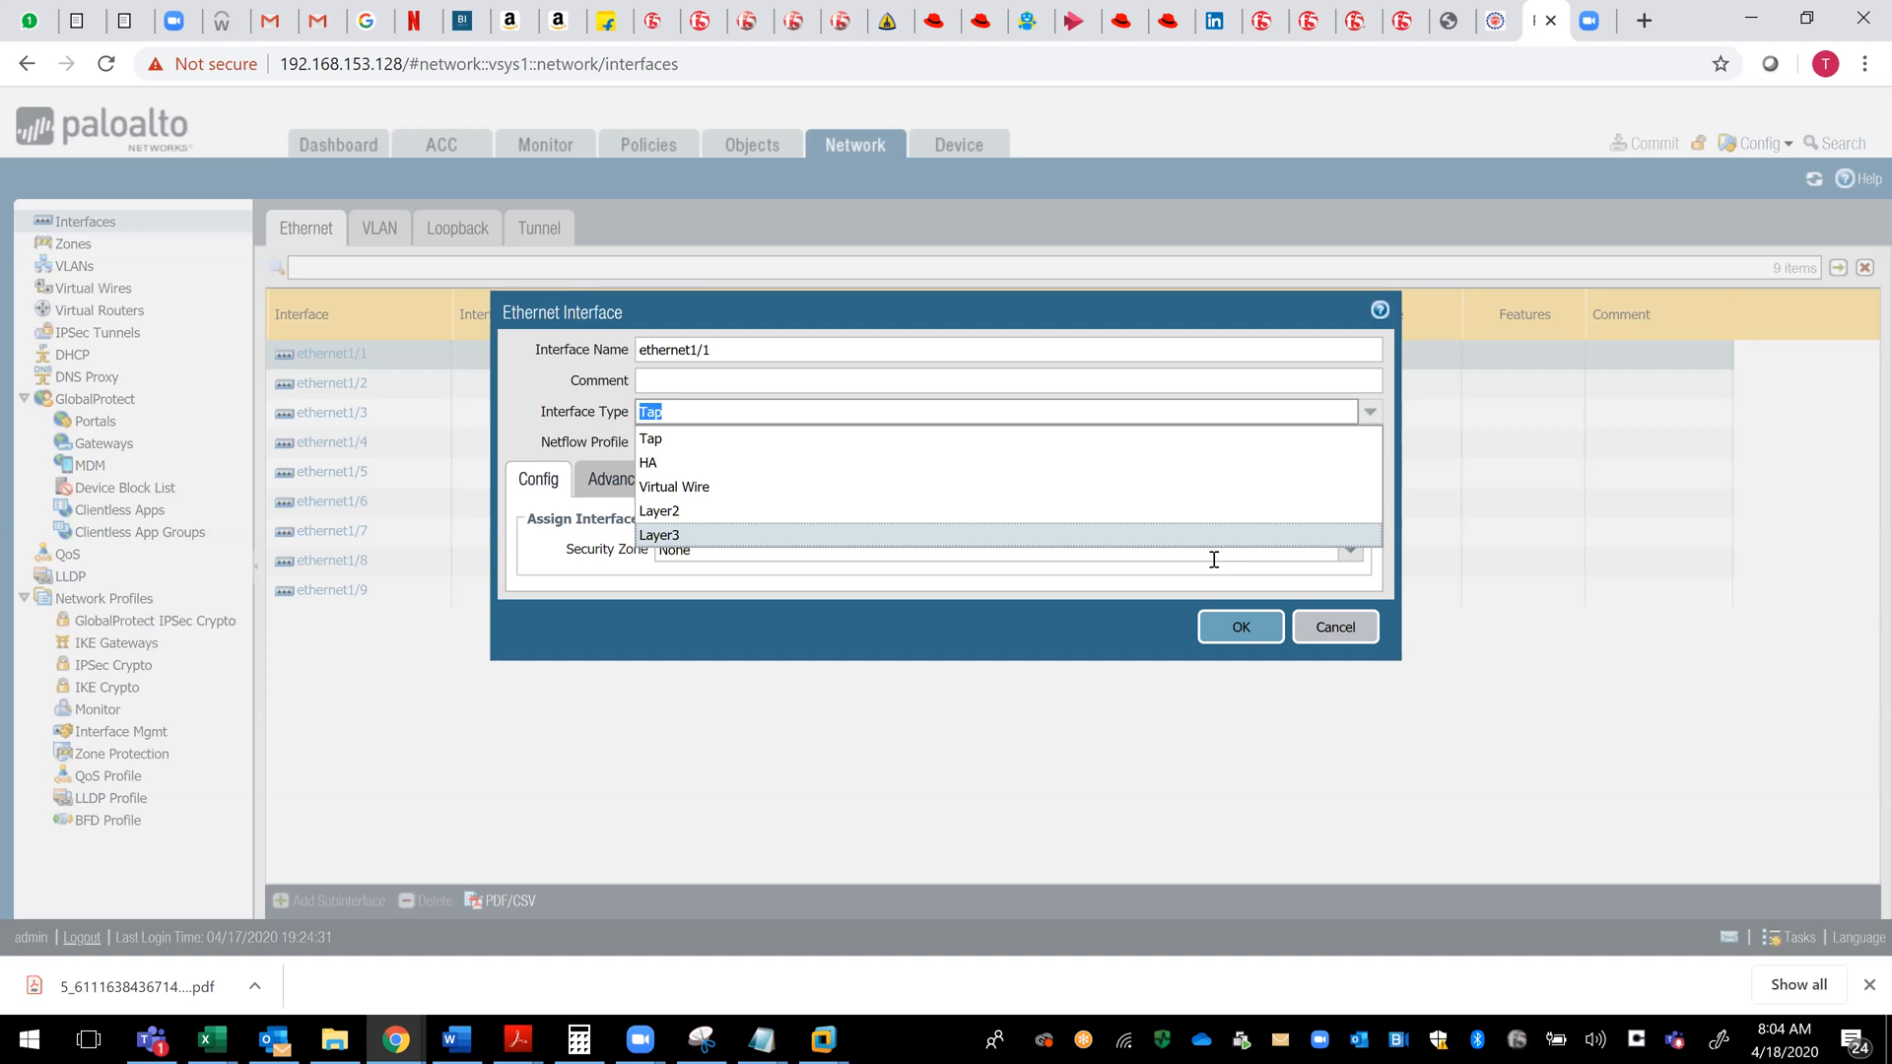
- Try the HA and Tap interface types on ethernet1/1 and examine the settings each one offers
left_click(868, 463)
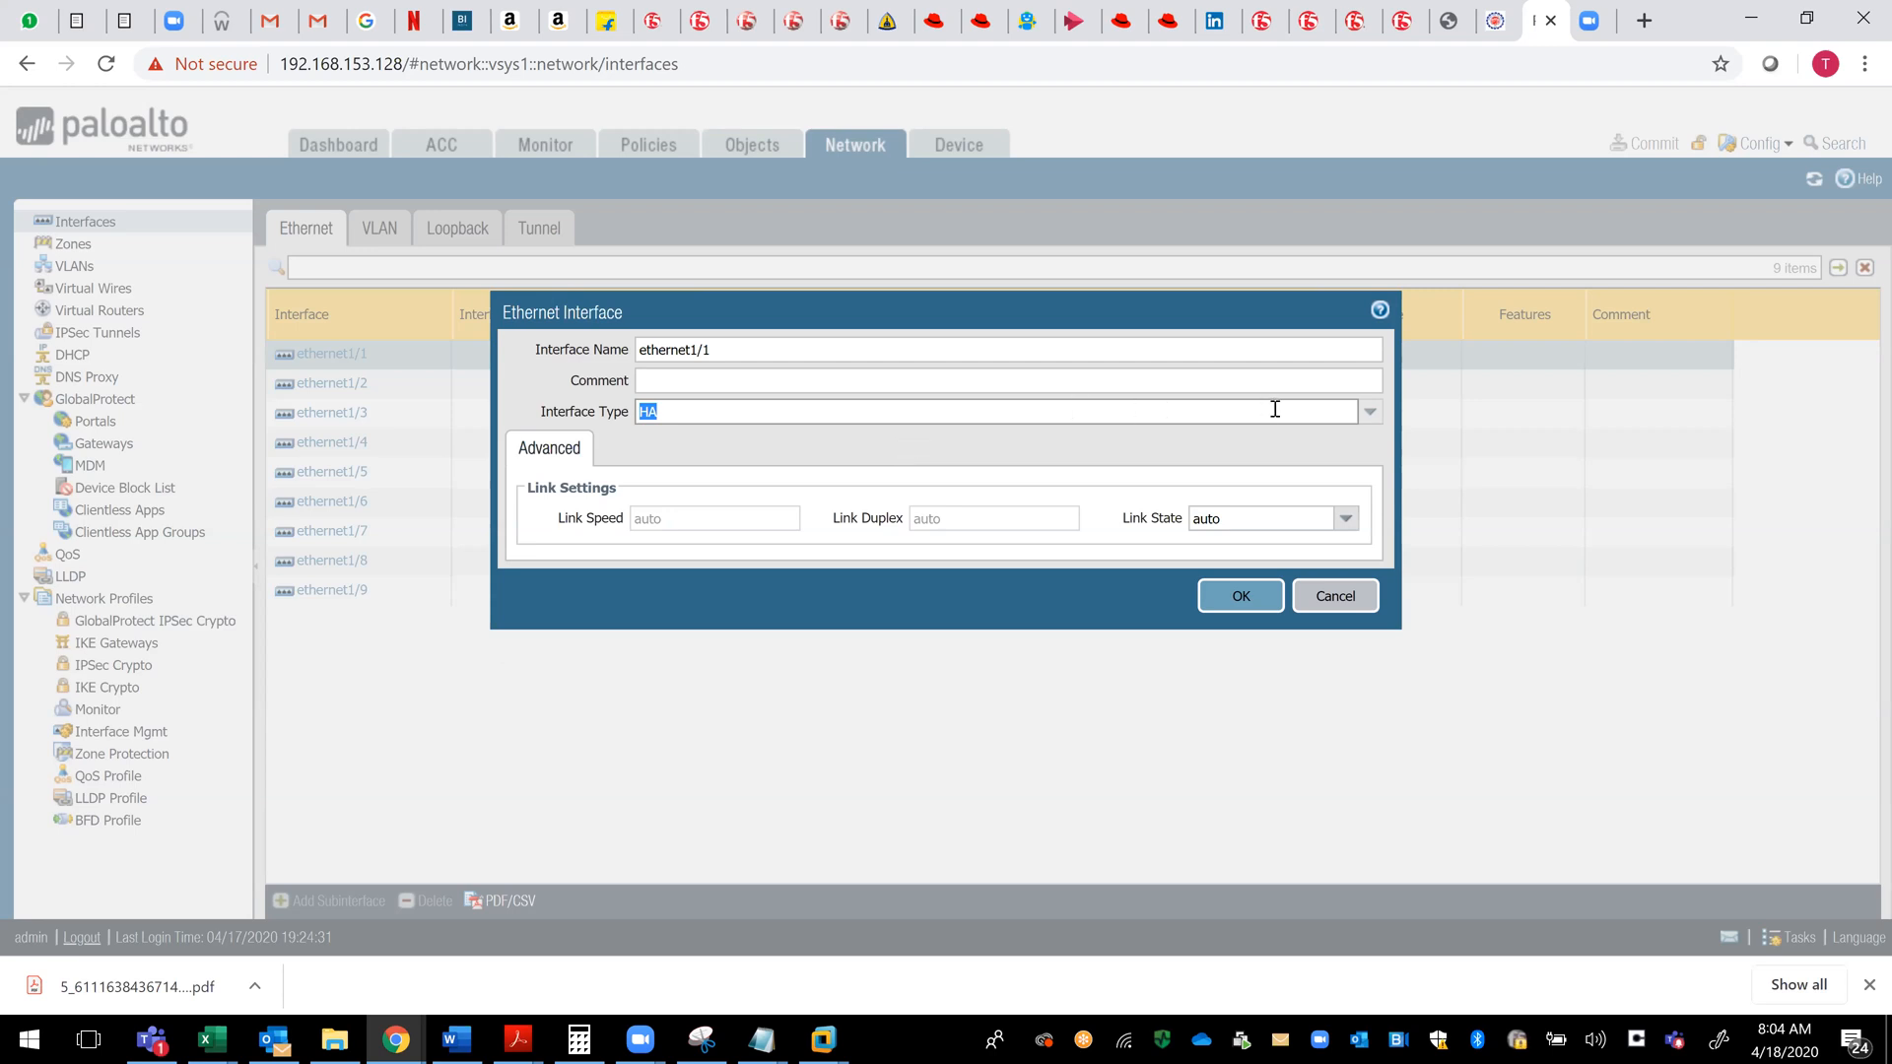
left_click(1371, 414)
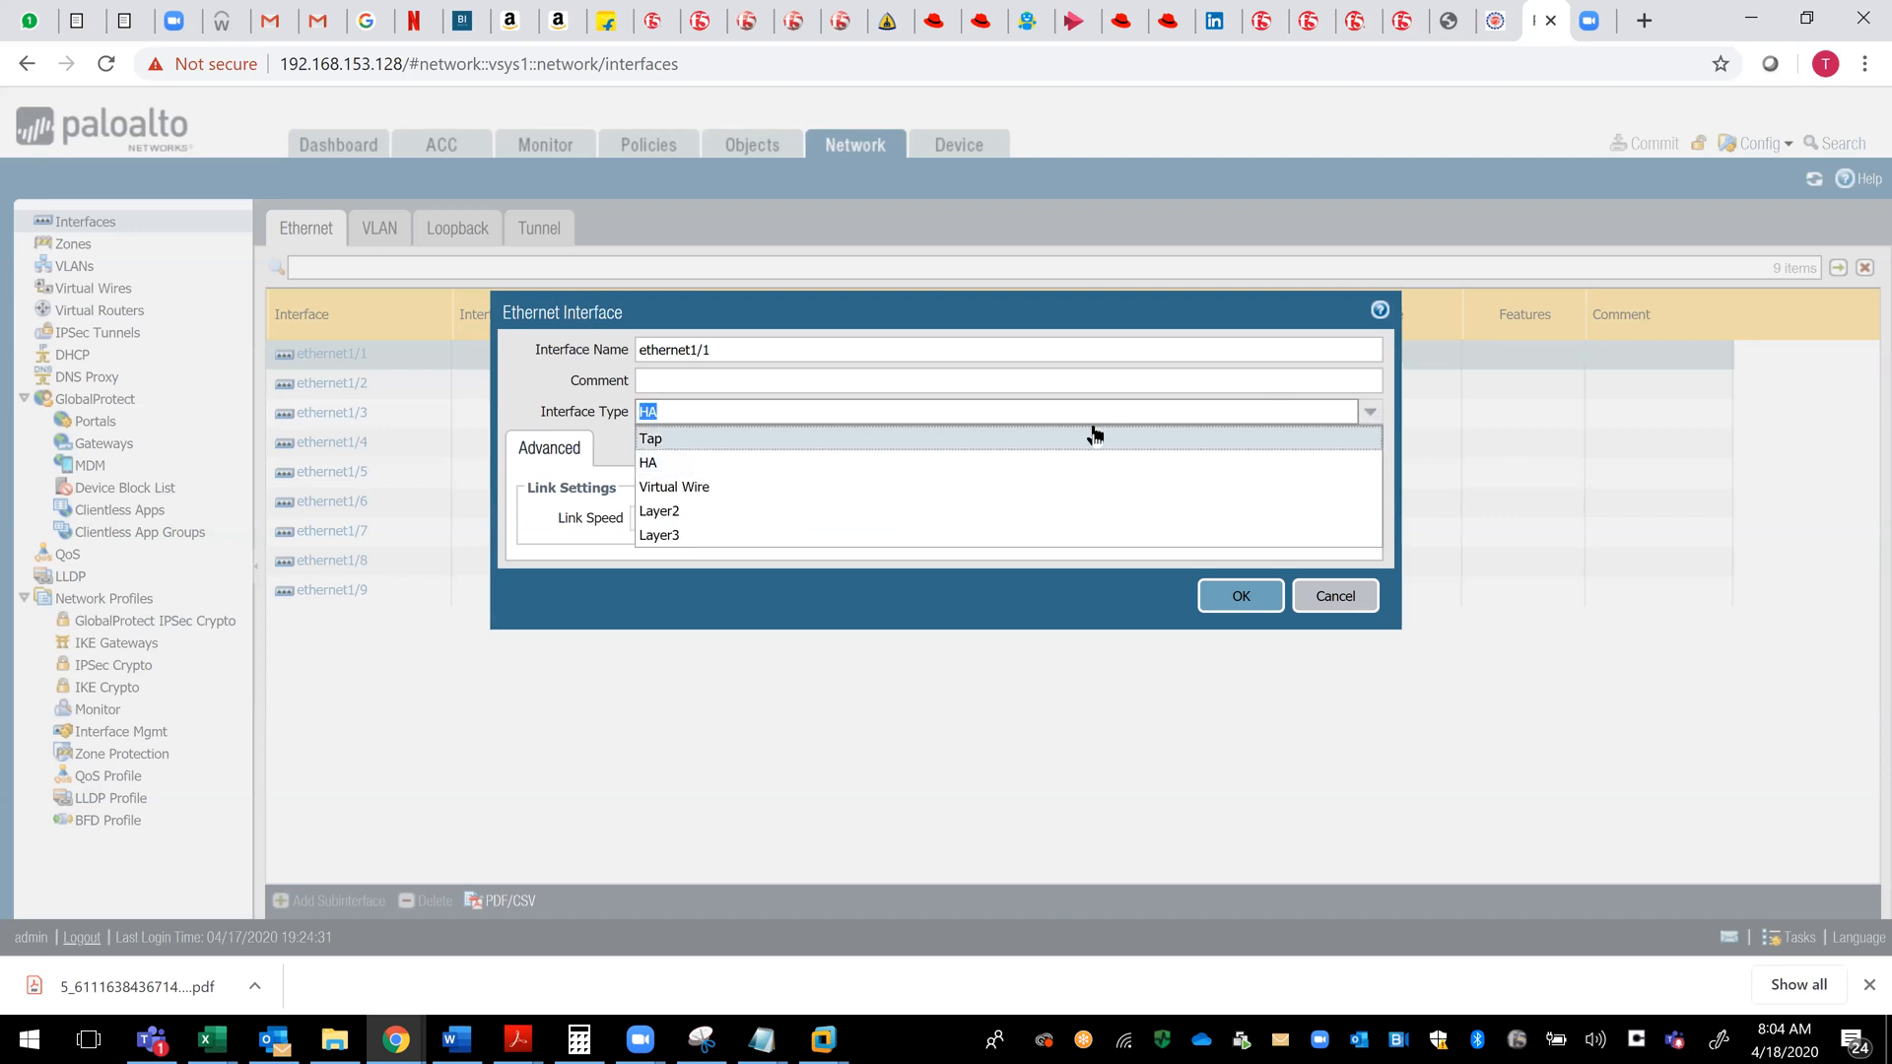
left_click(1092, 432)
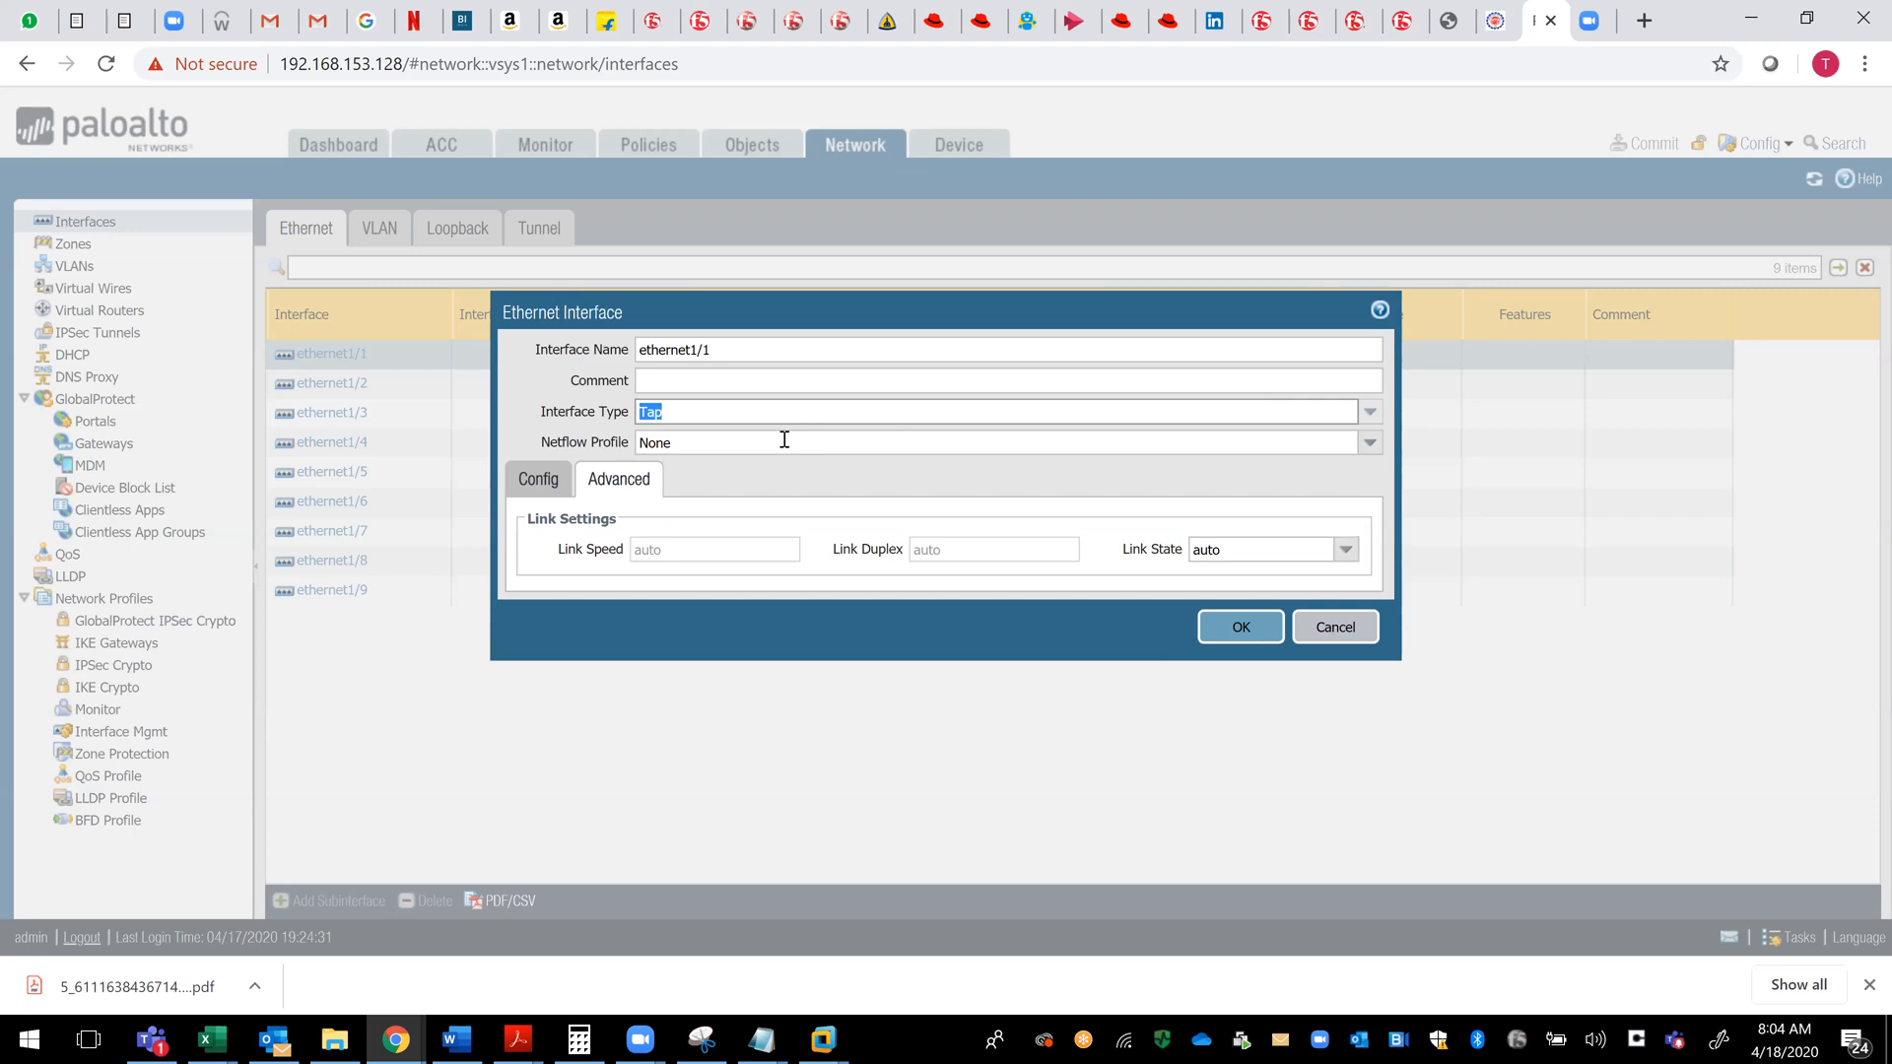
left_click(537, 483)
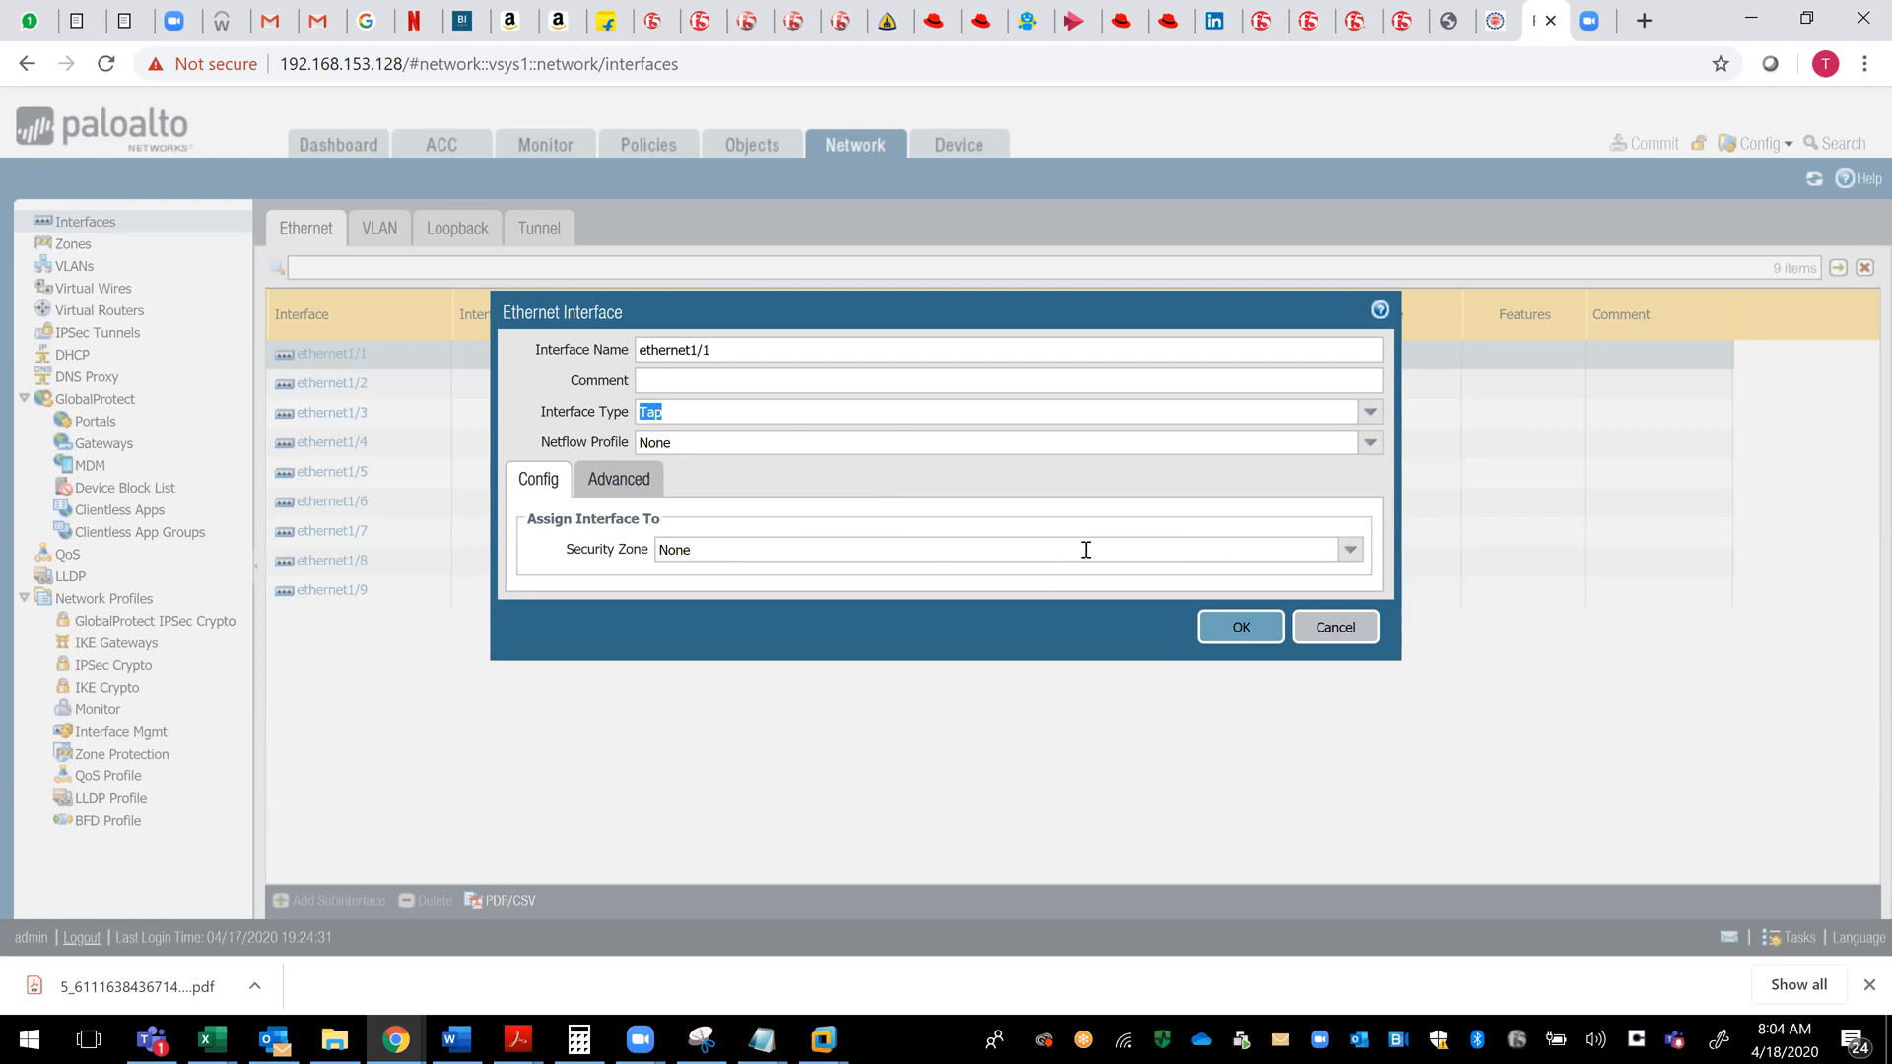
left_click(1370, 412)
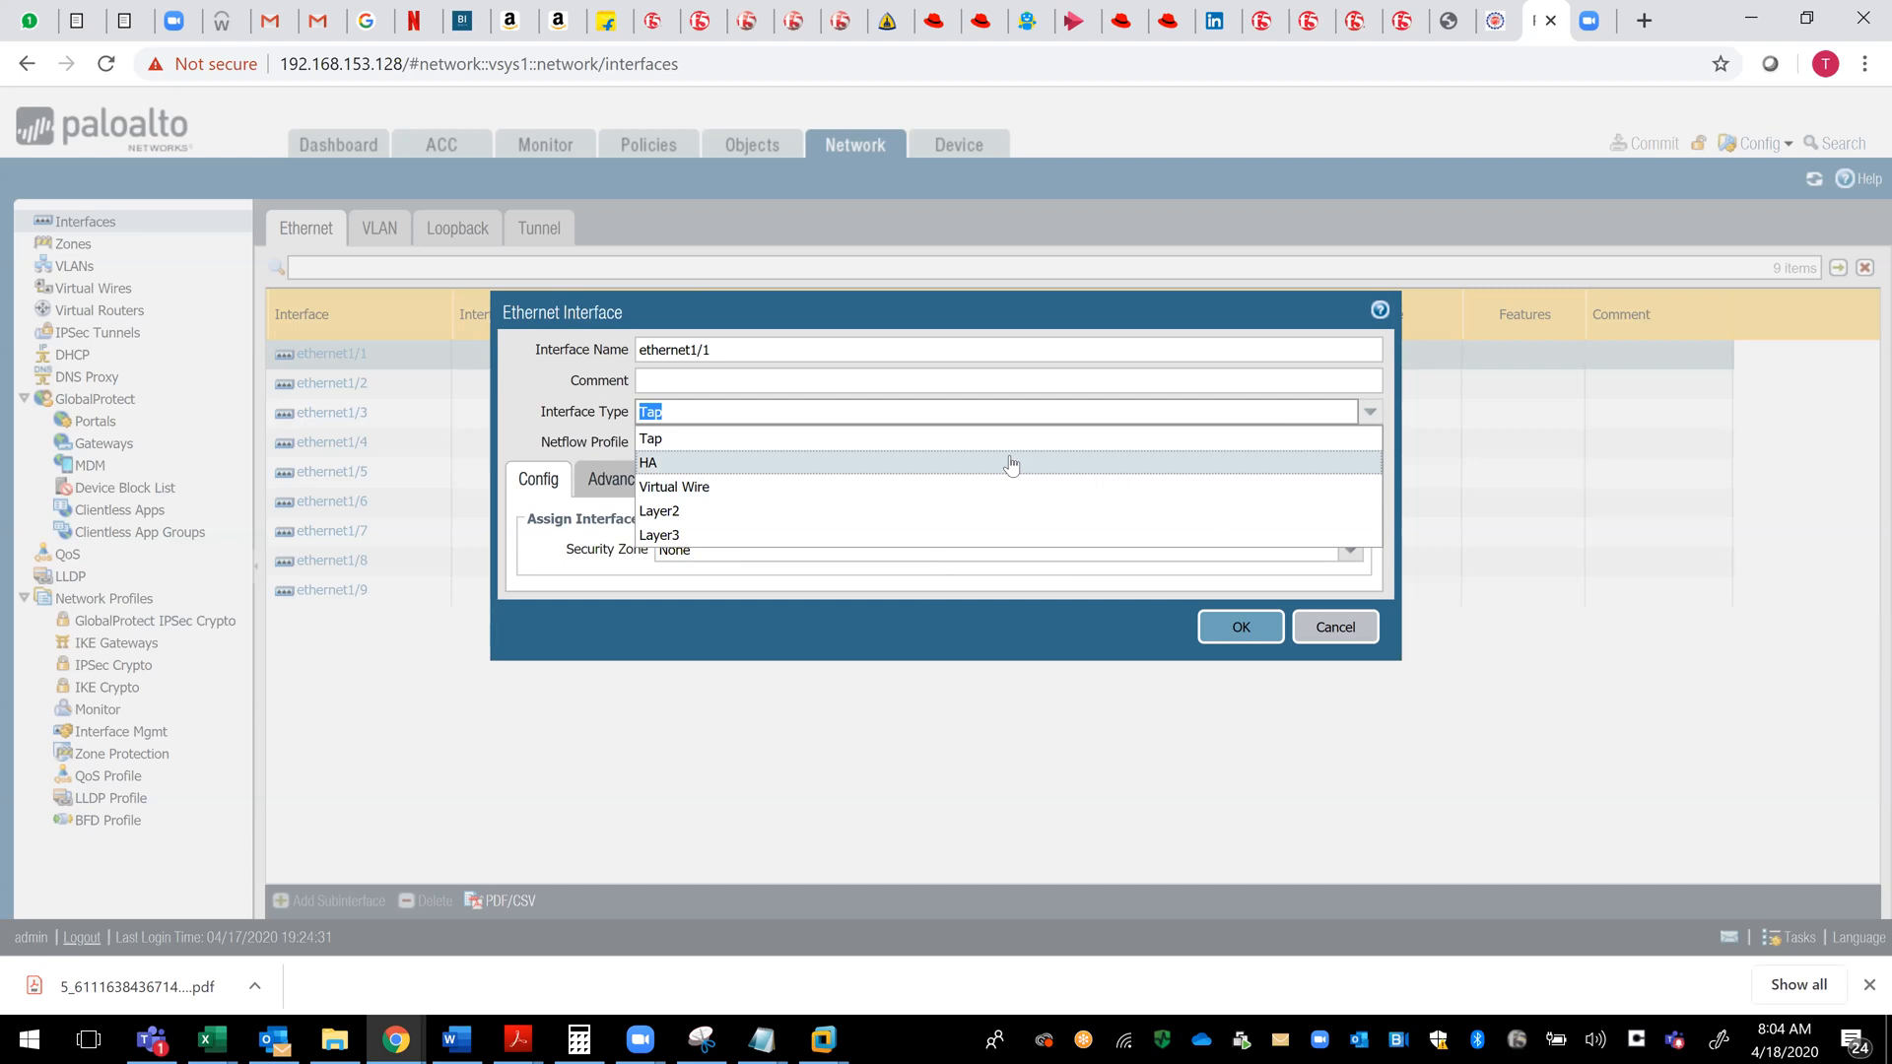
left_click(1012, 463)
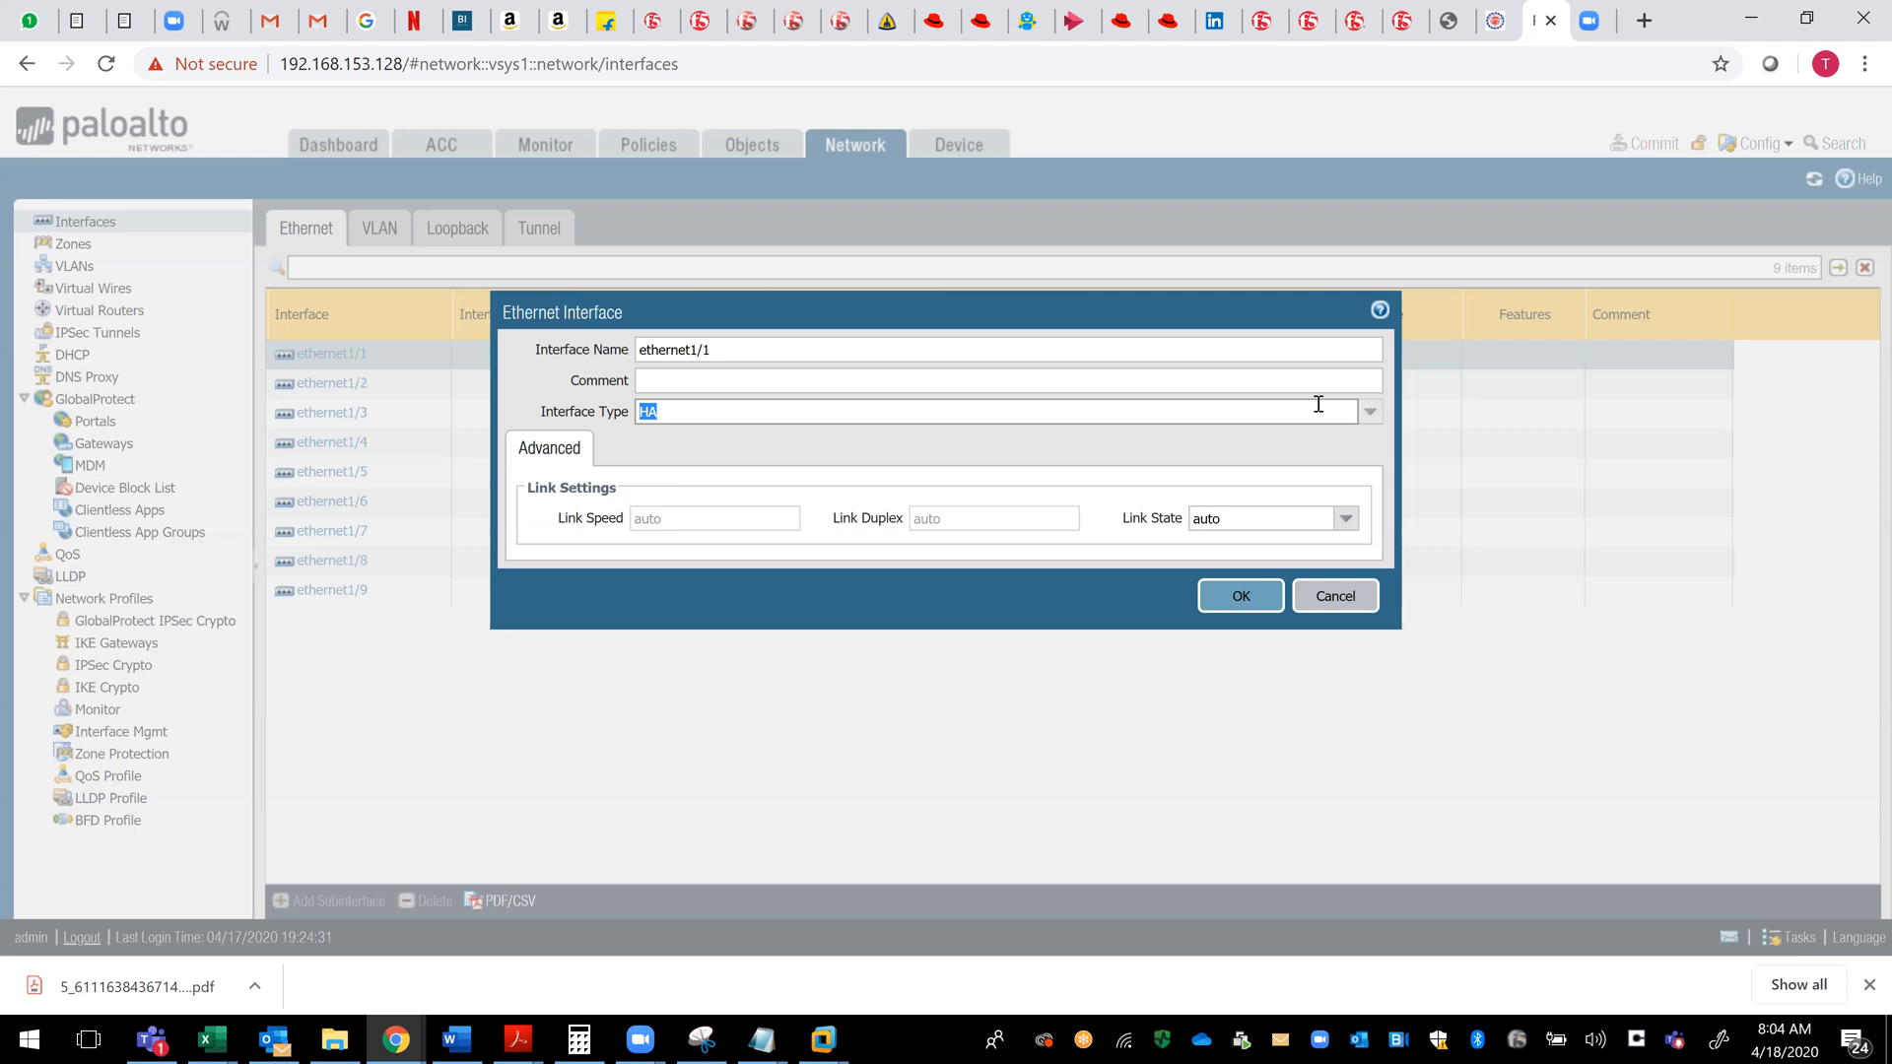
- Switch the interface type of ethernet1/1 to Virtual Wire
left_click(1370, 412)
left_click(1370, 412)
left_click(1370, 412)
left_click(1100, 491)
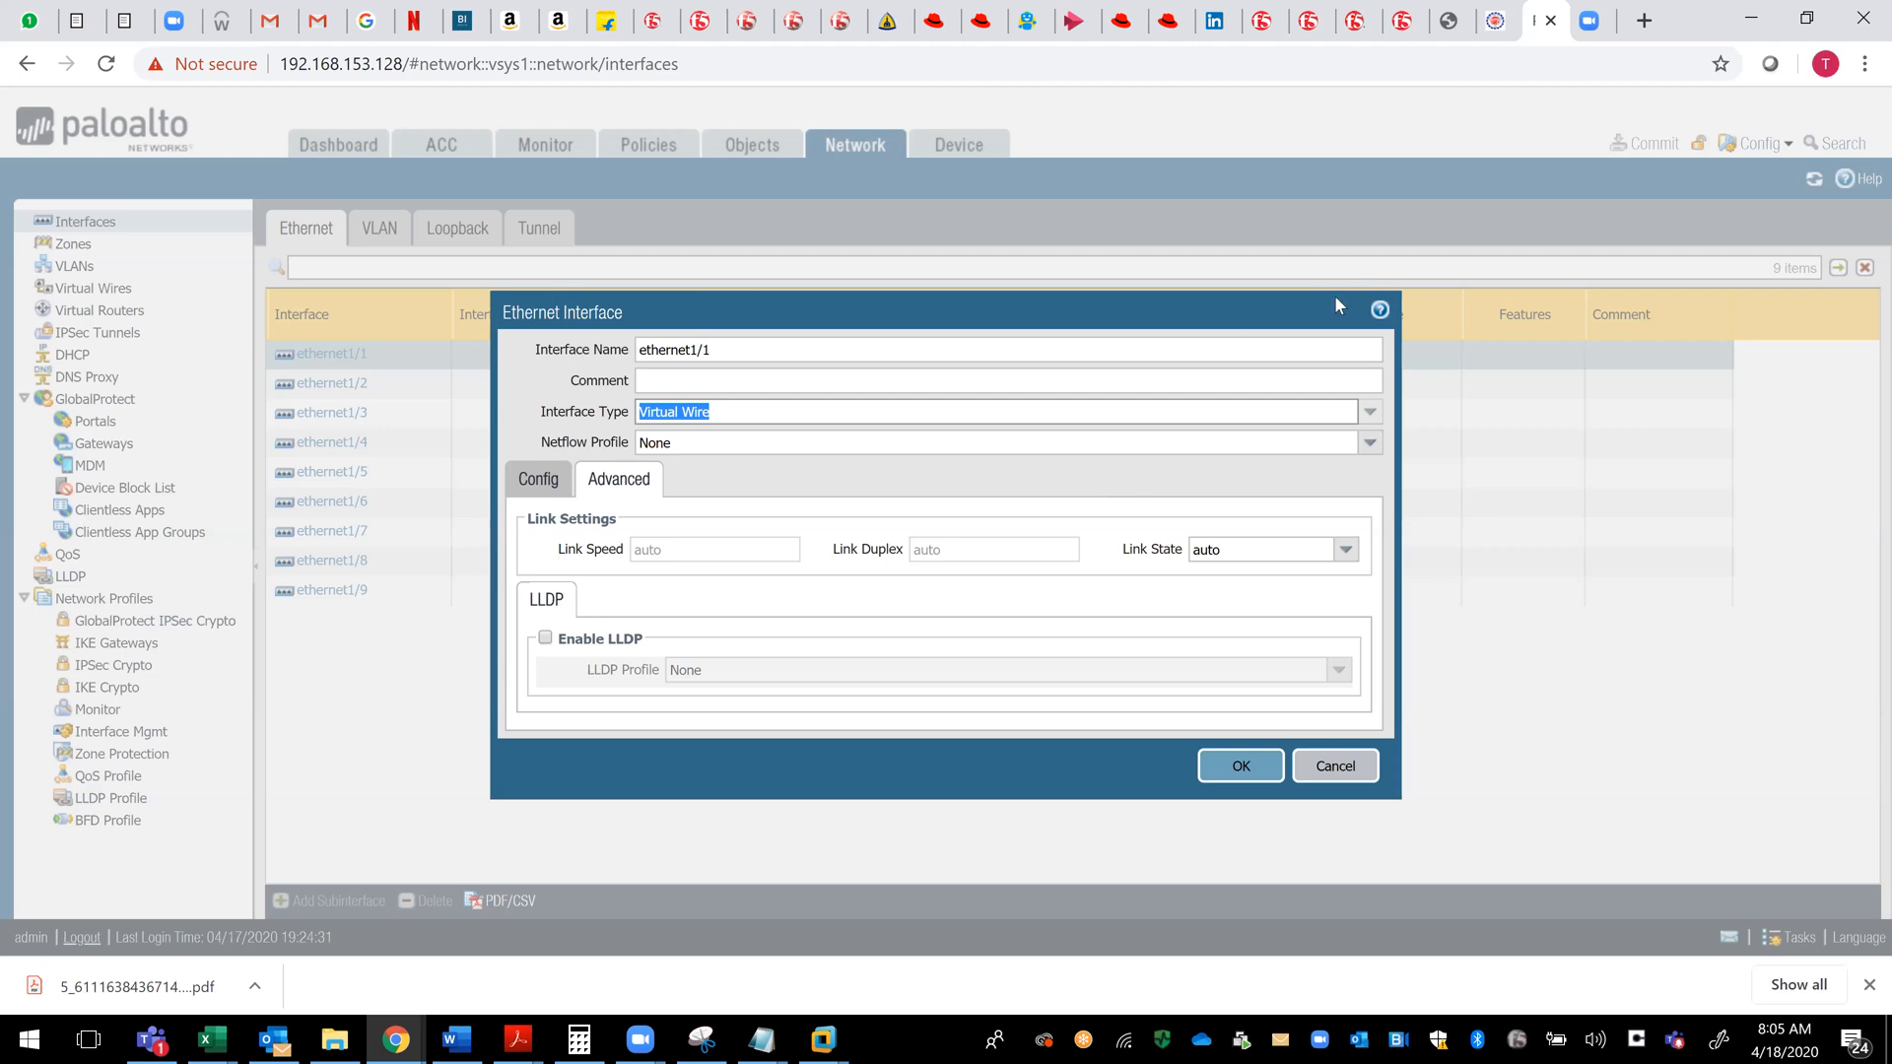
- Switch ethernet1/1 to the Layer2 interface type and examine its VLAN, security zone and link settings
left_click(1369, 414)
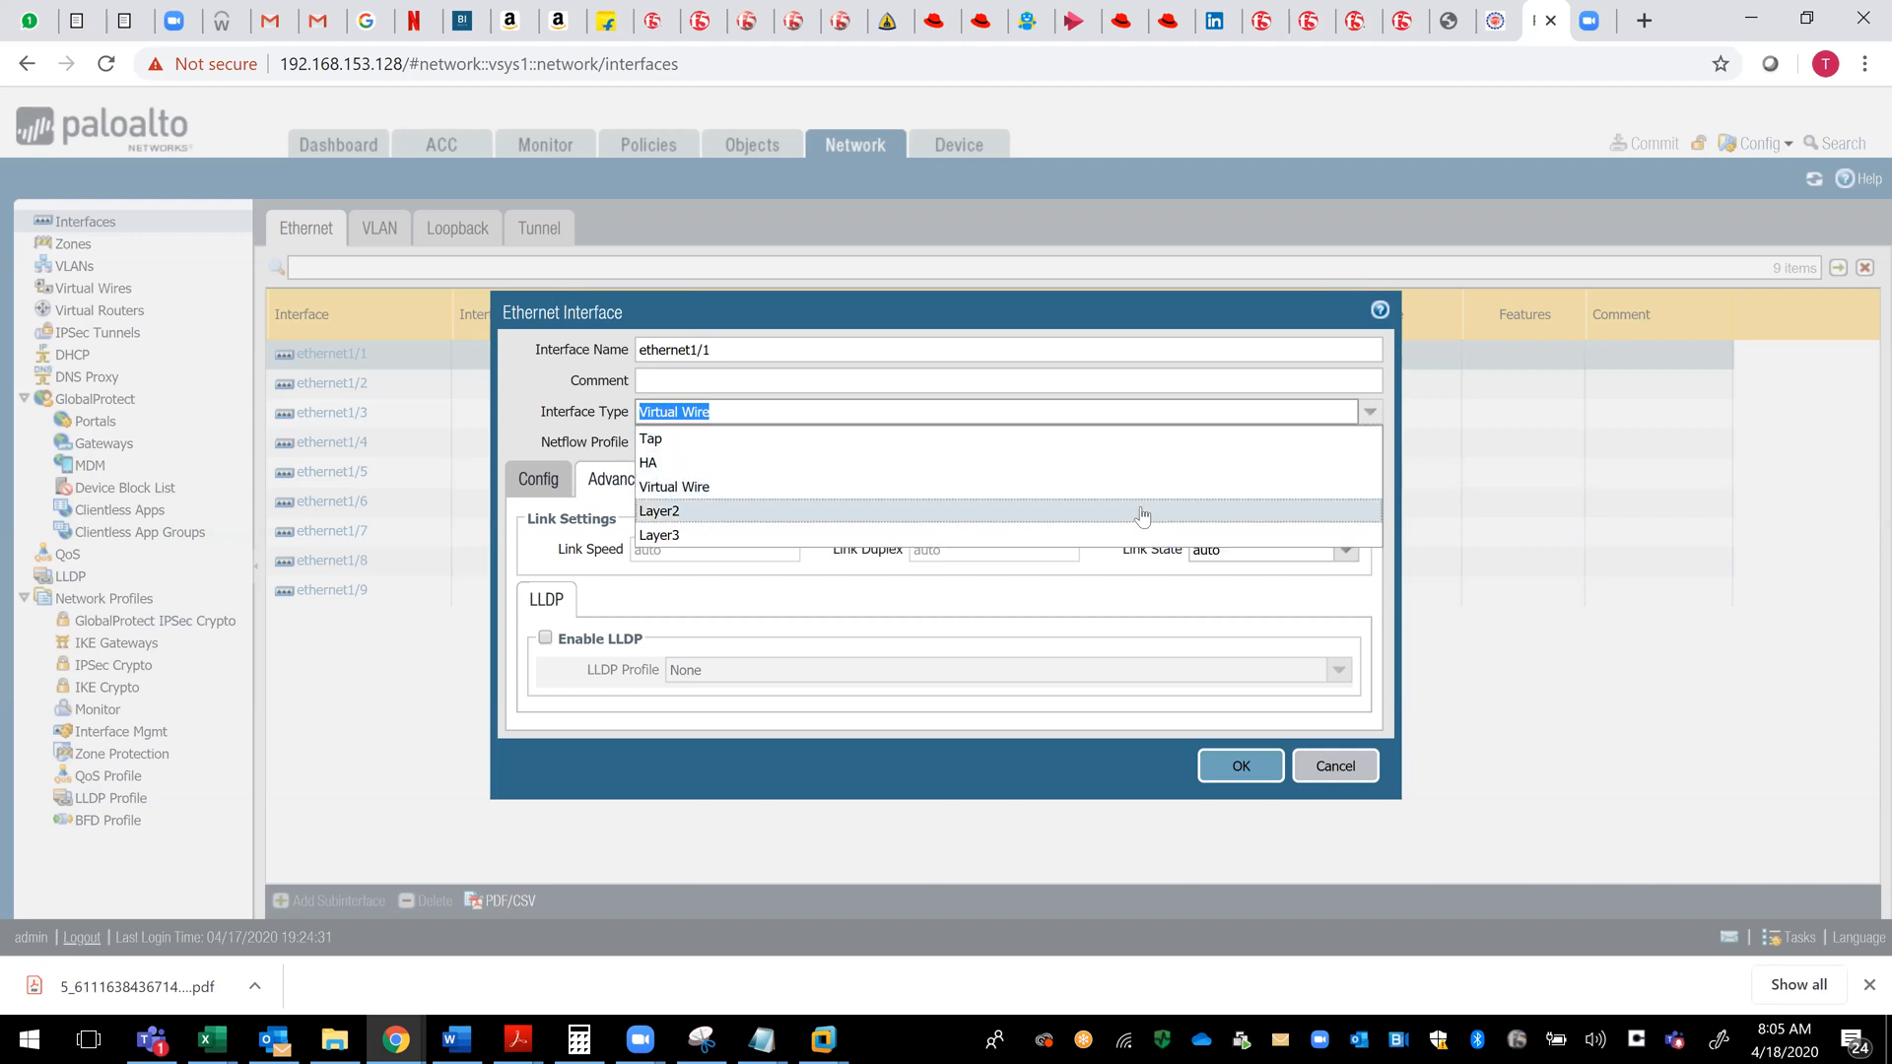
left_click(1142, 511)
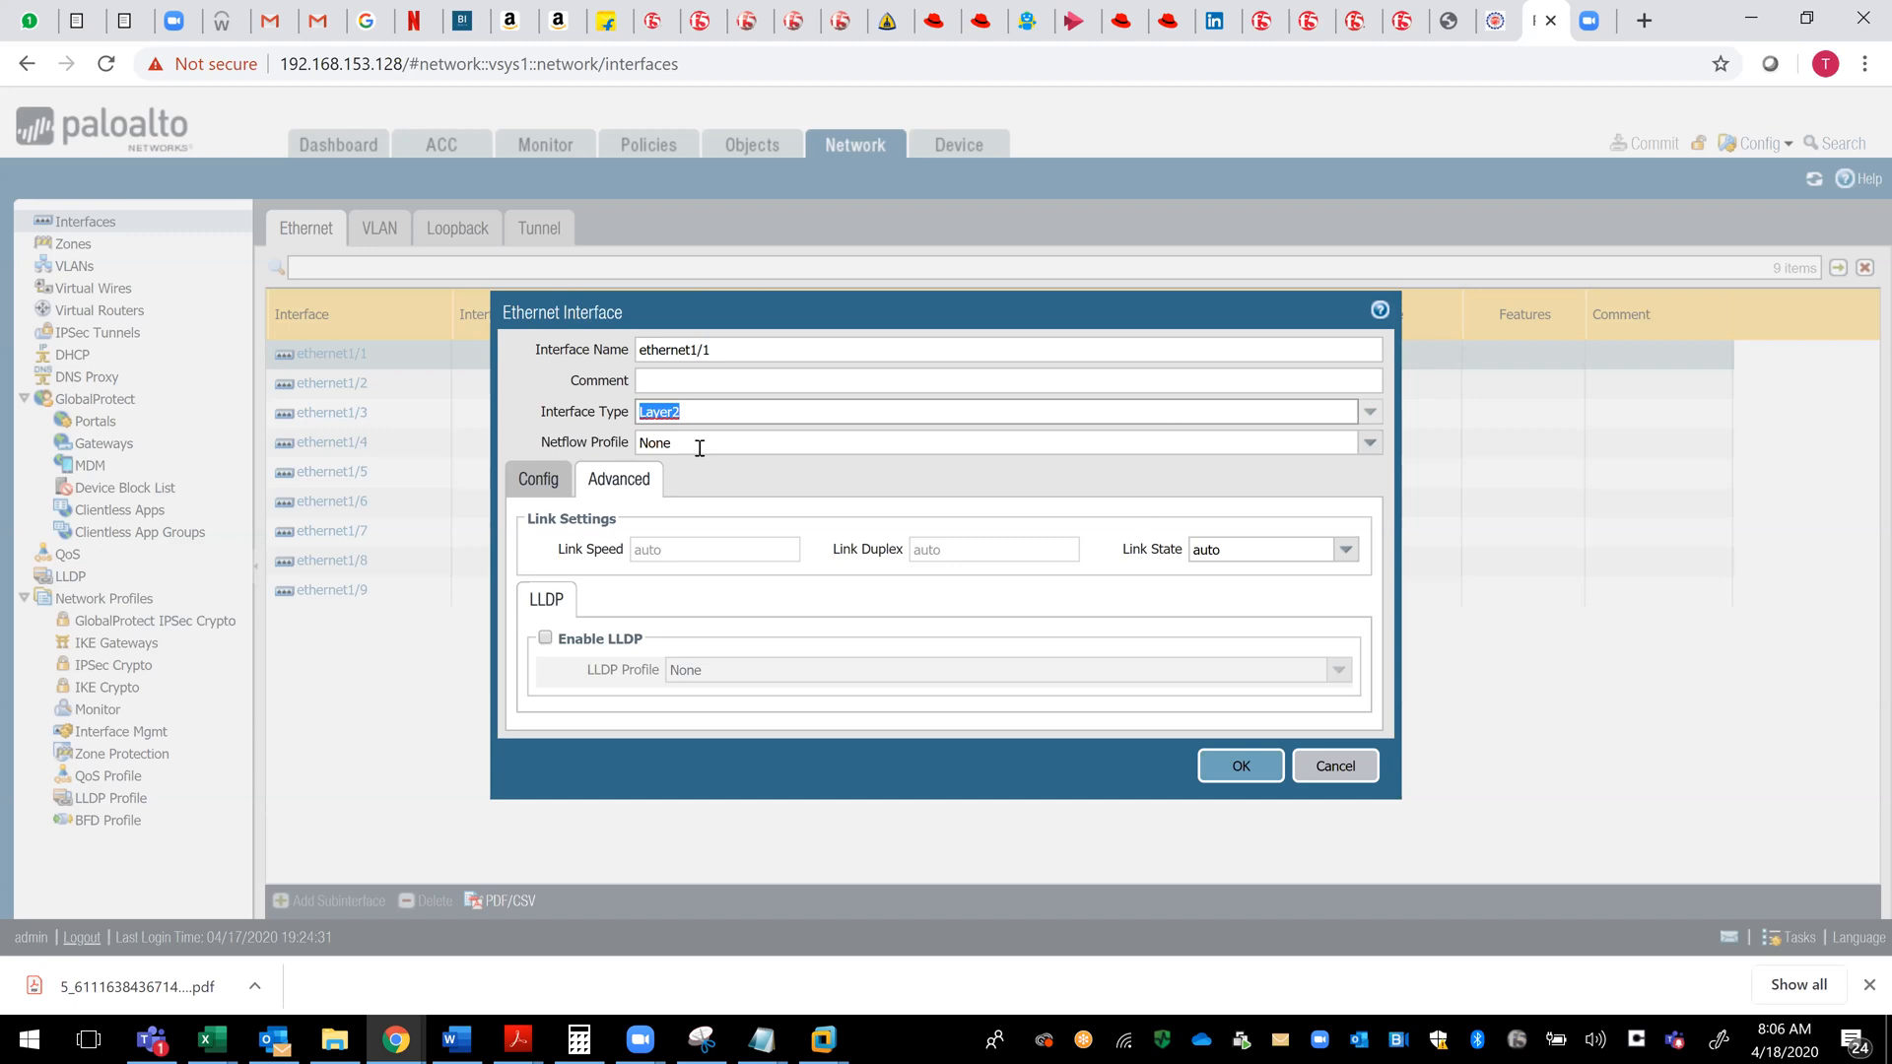
left_click(533, 494)
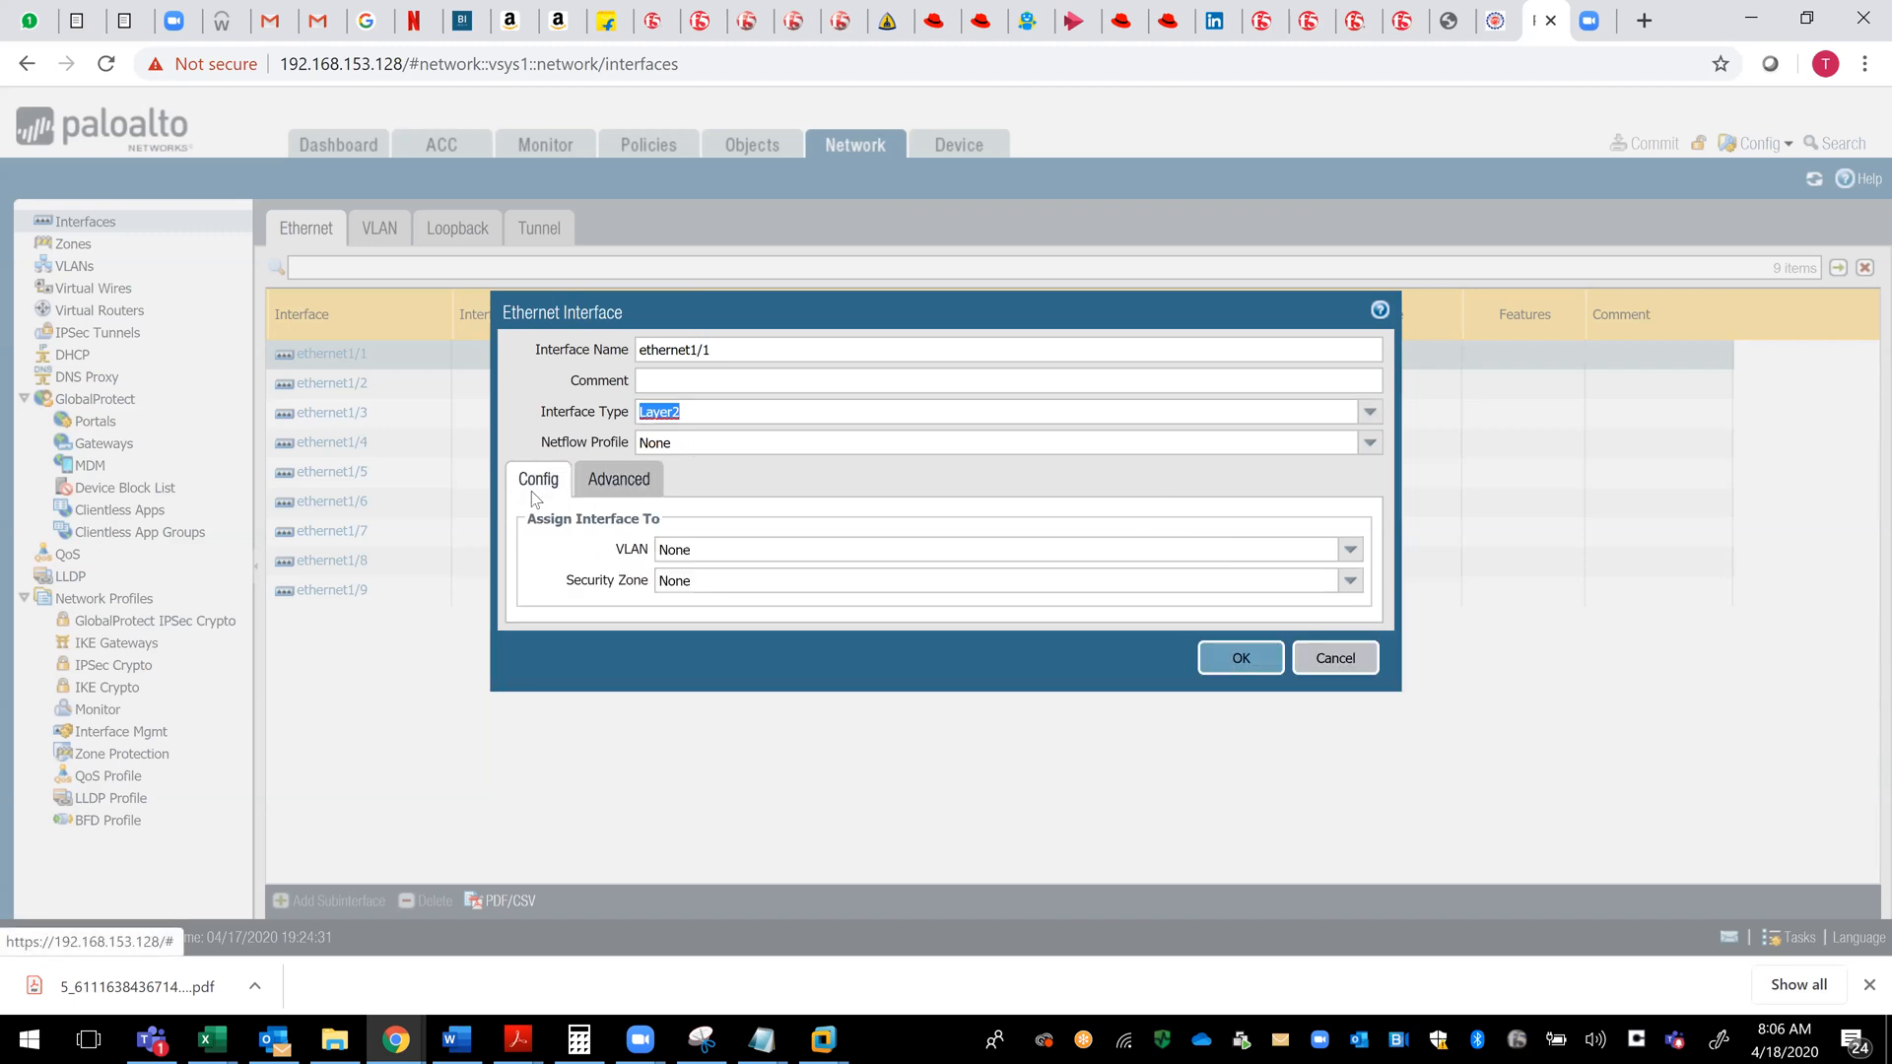
left_click(650, 532)
double_click(631, 555)
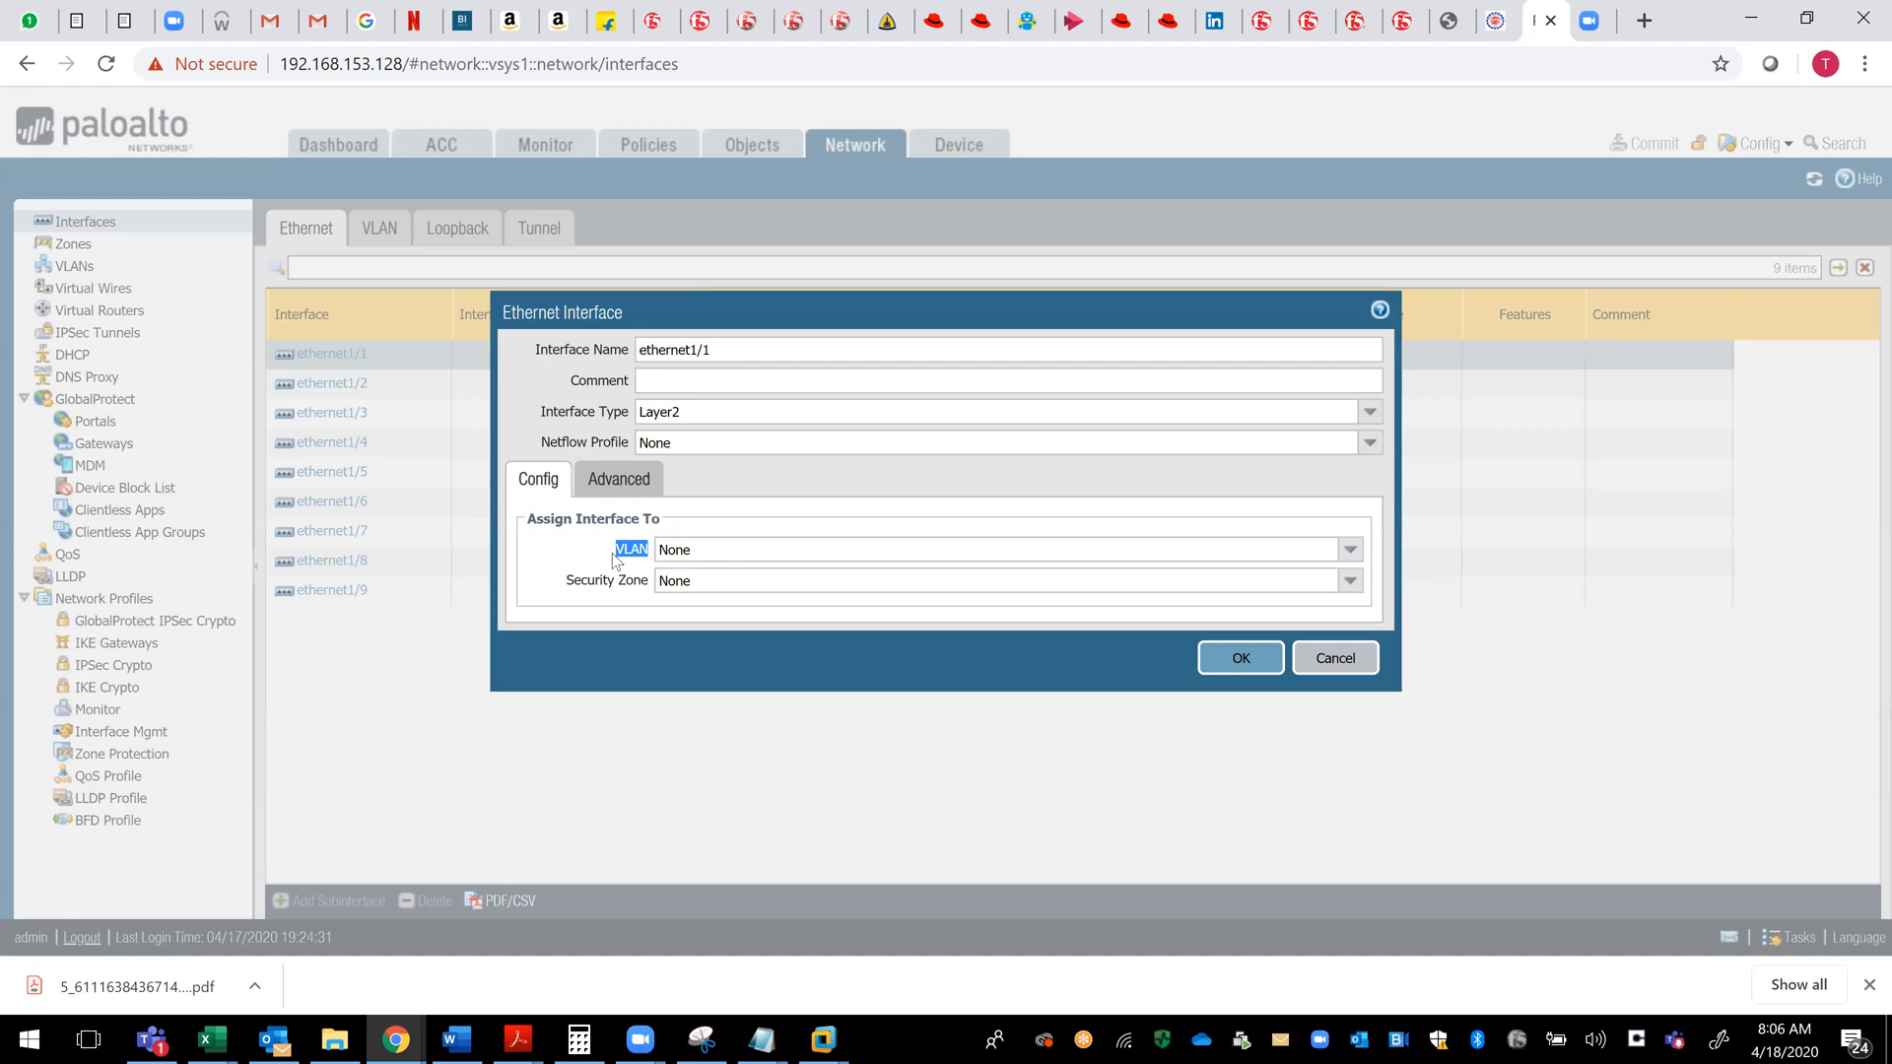
left_click(612, 490)
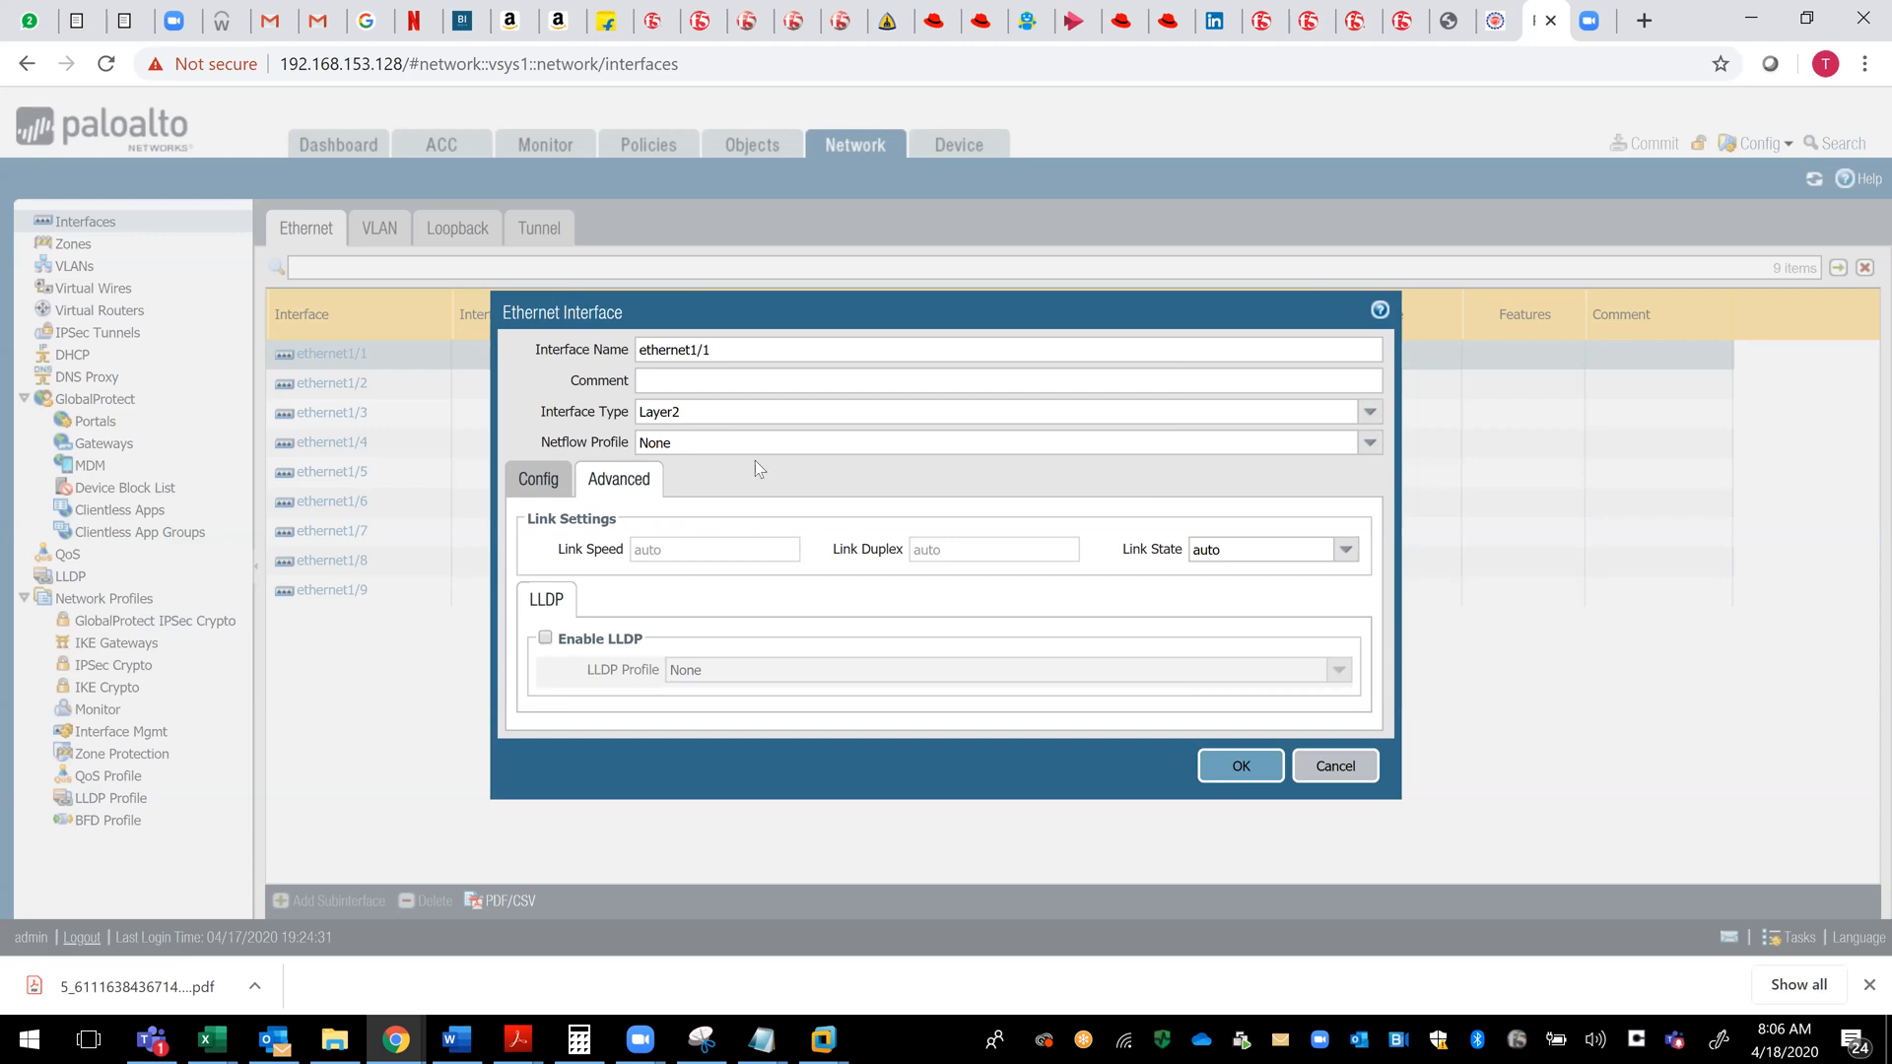
- Set the interface type of ethernet1/1 to Layer3 and check its virtual router and security zone assignment options
left_click(738, 414)
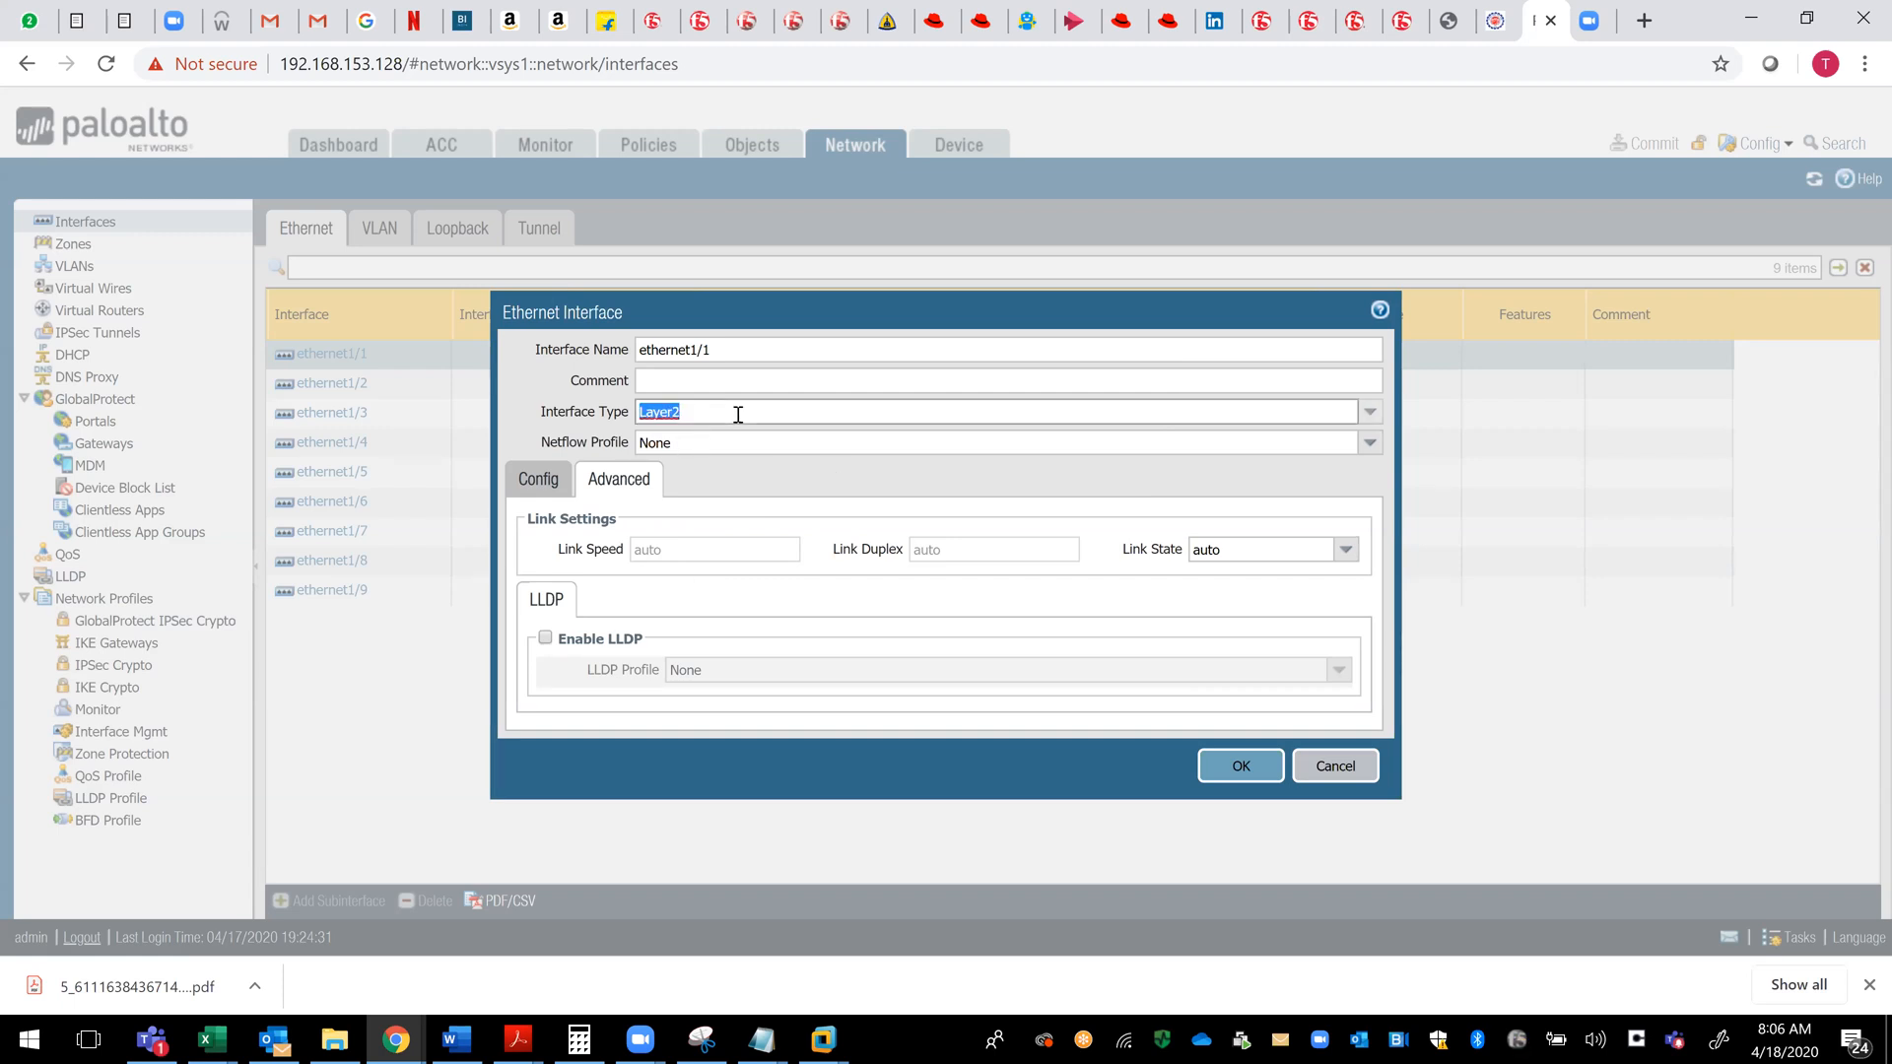
left_click(1370, 412)
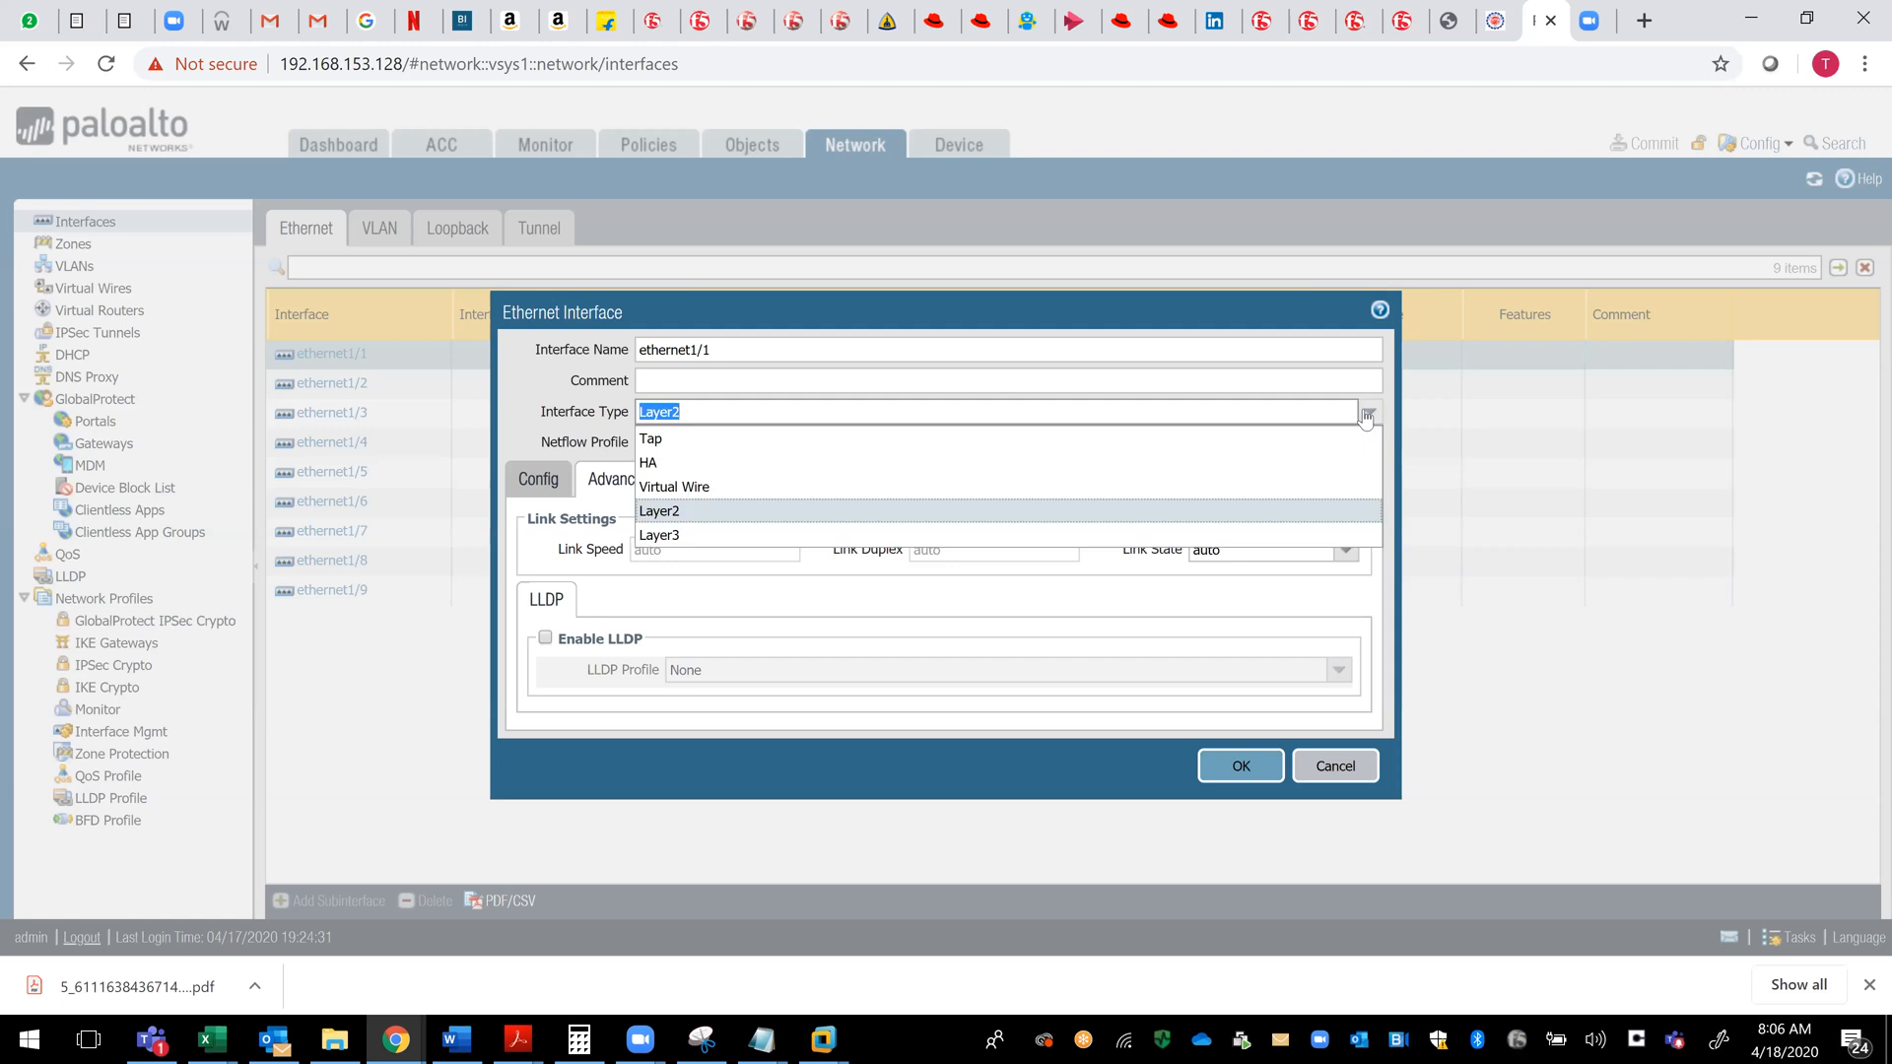
left_click(952, 537)
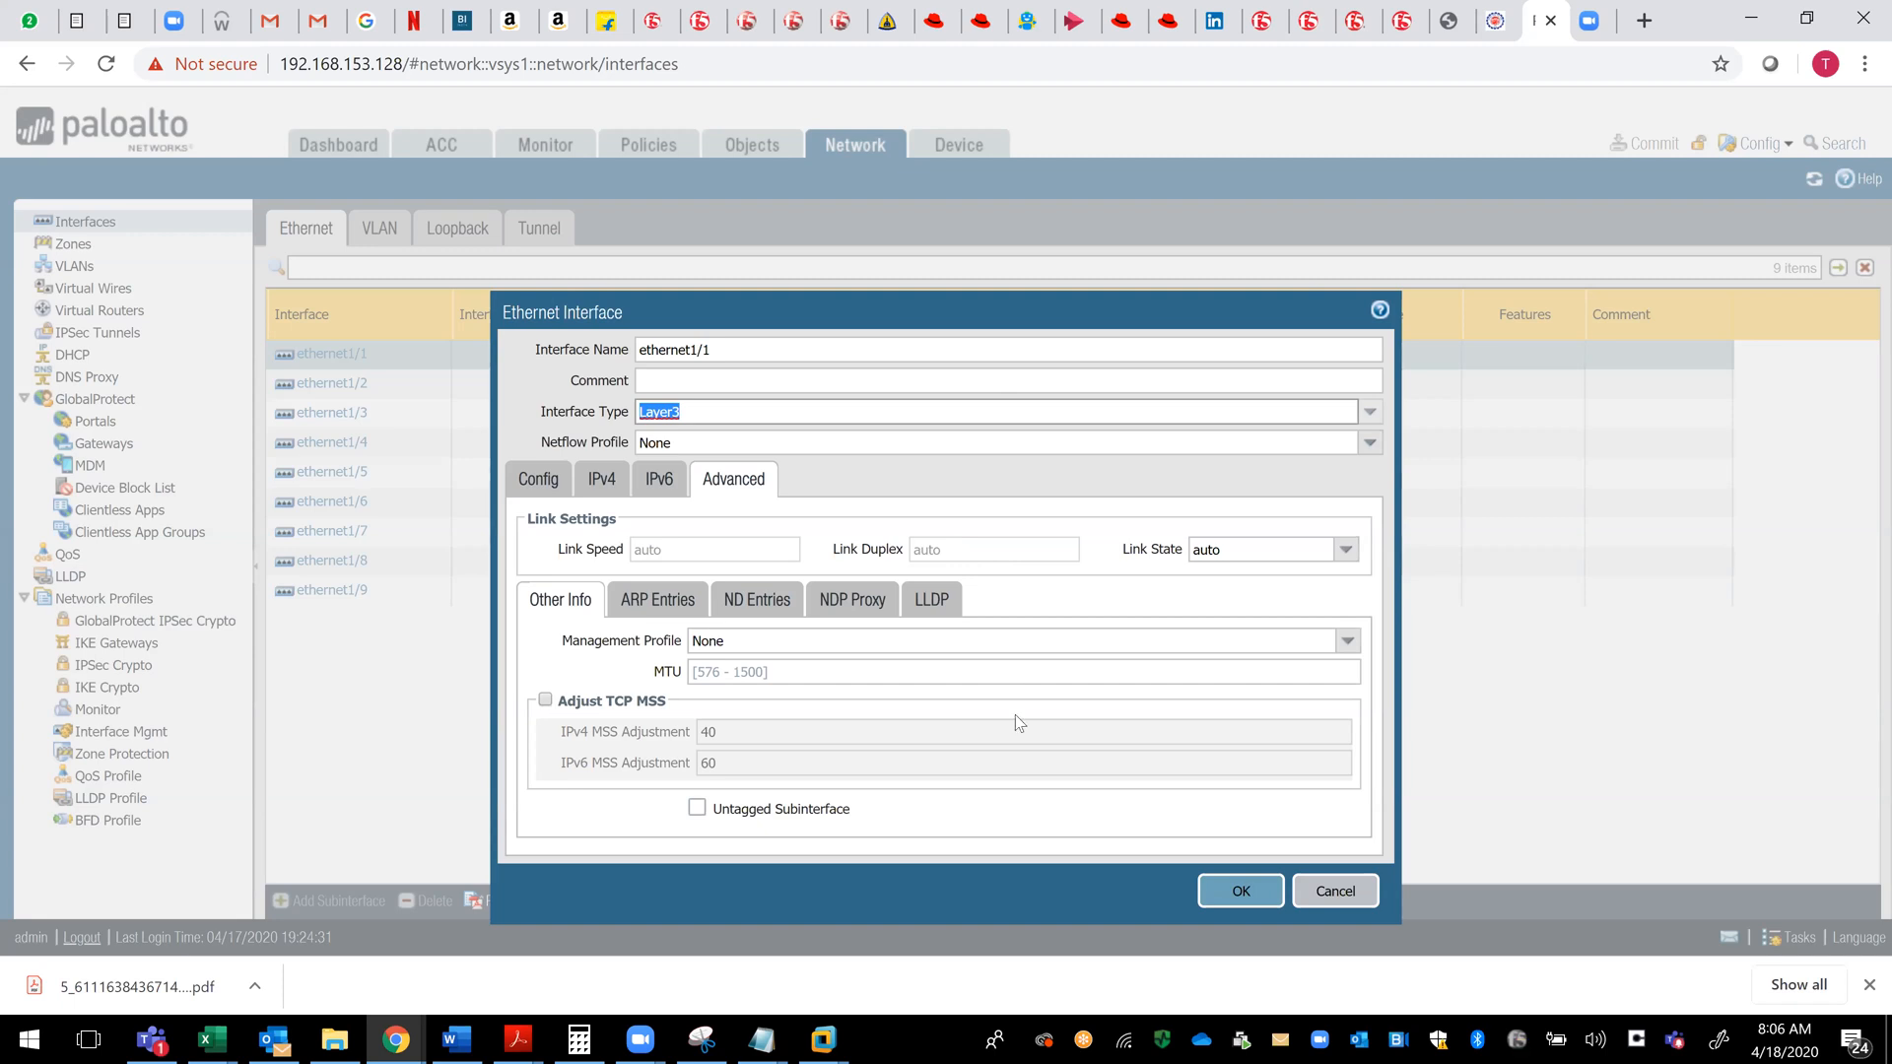
left_click(540, 491)
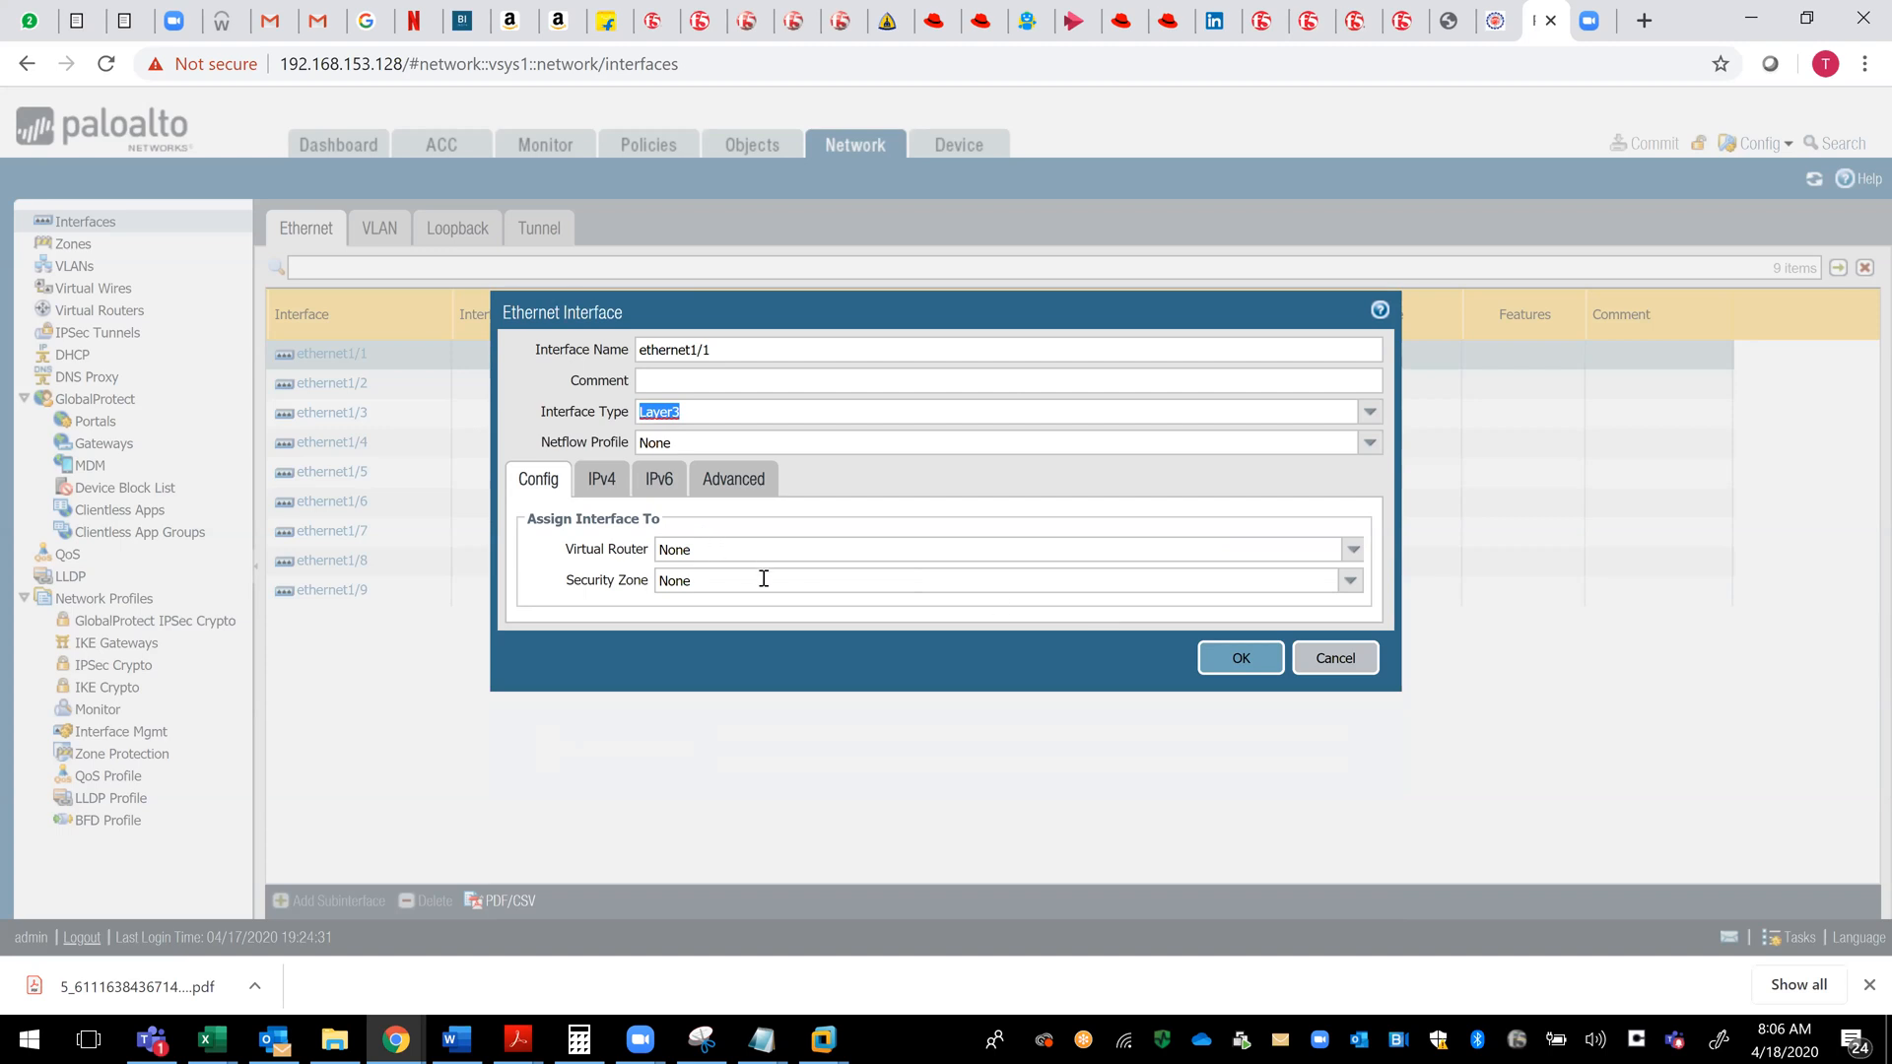
left_click(1350, 580)
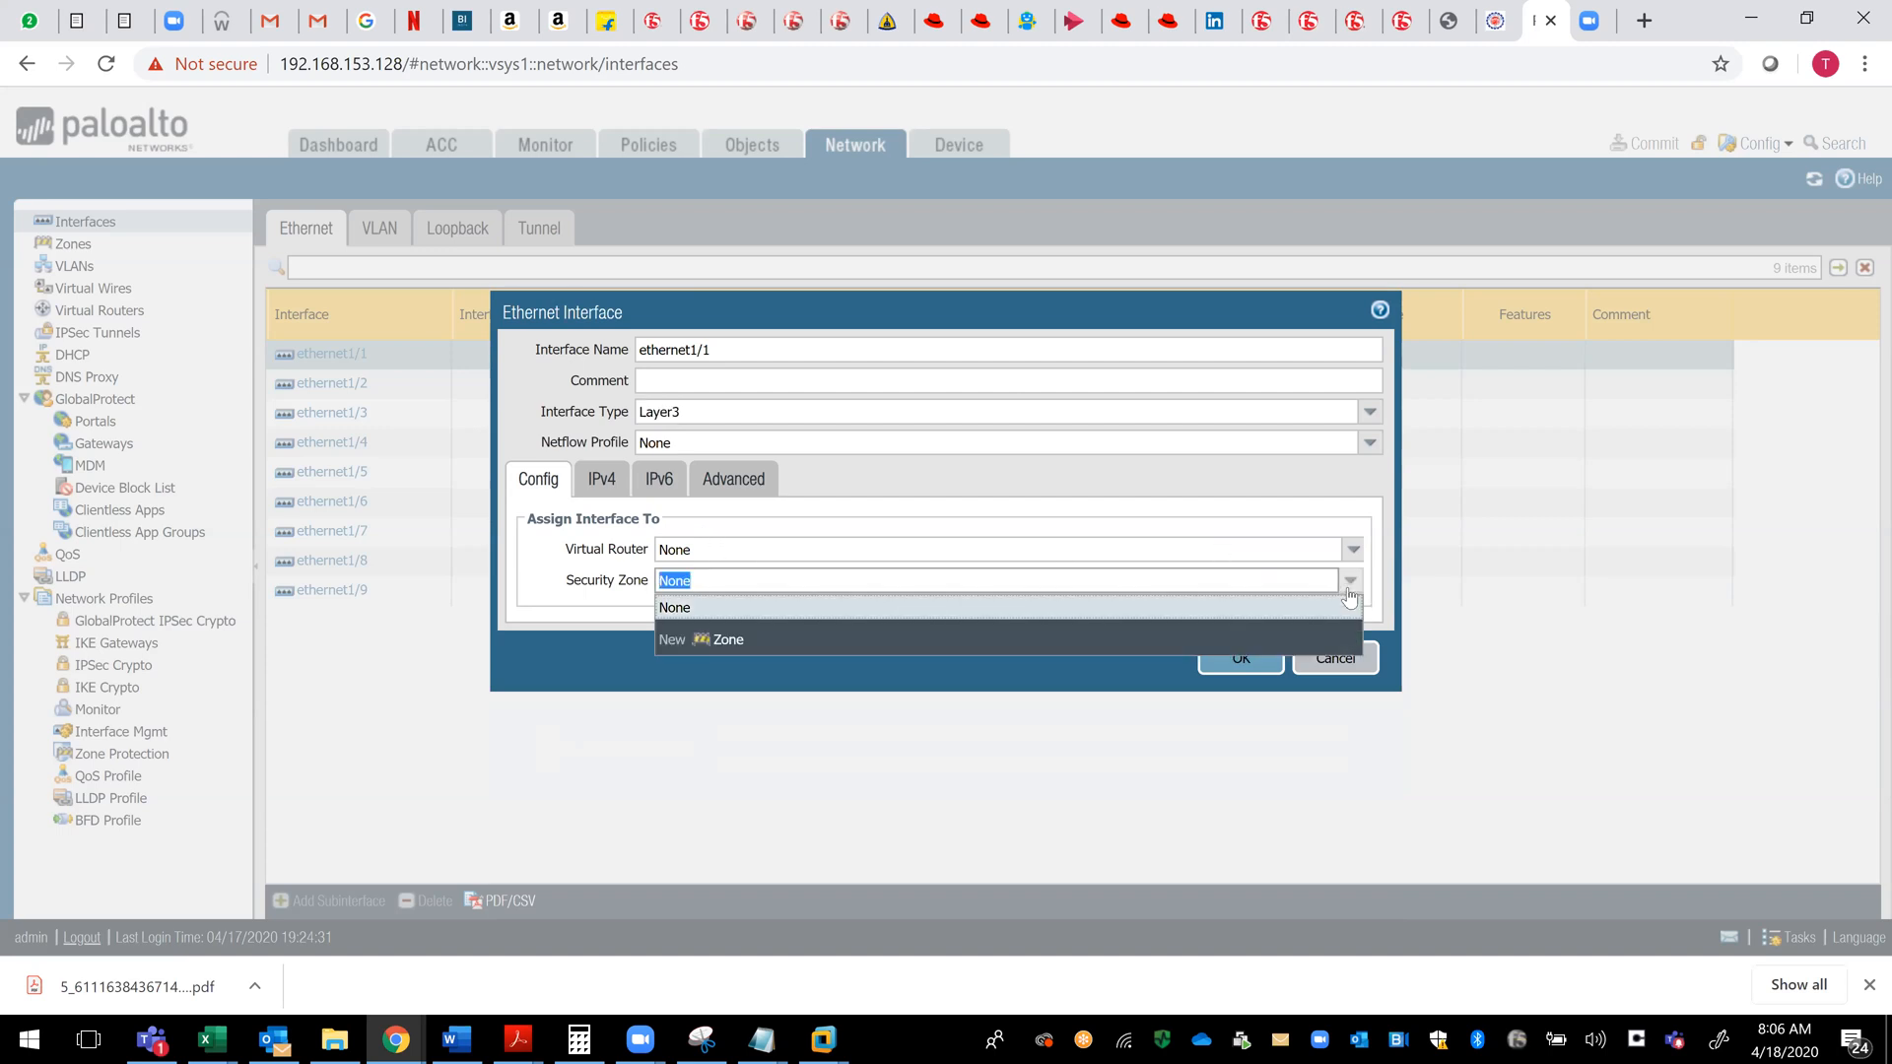
left_click(1005, 550)
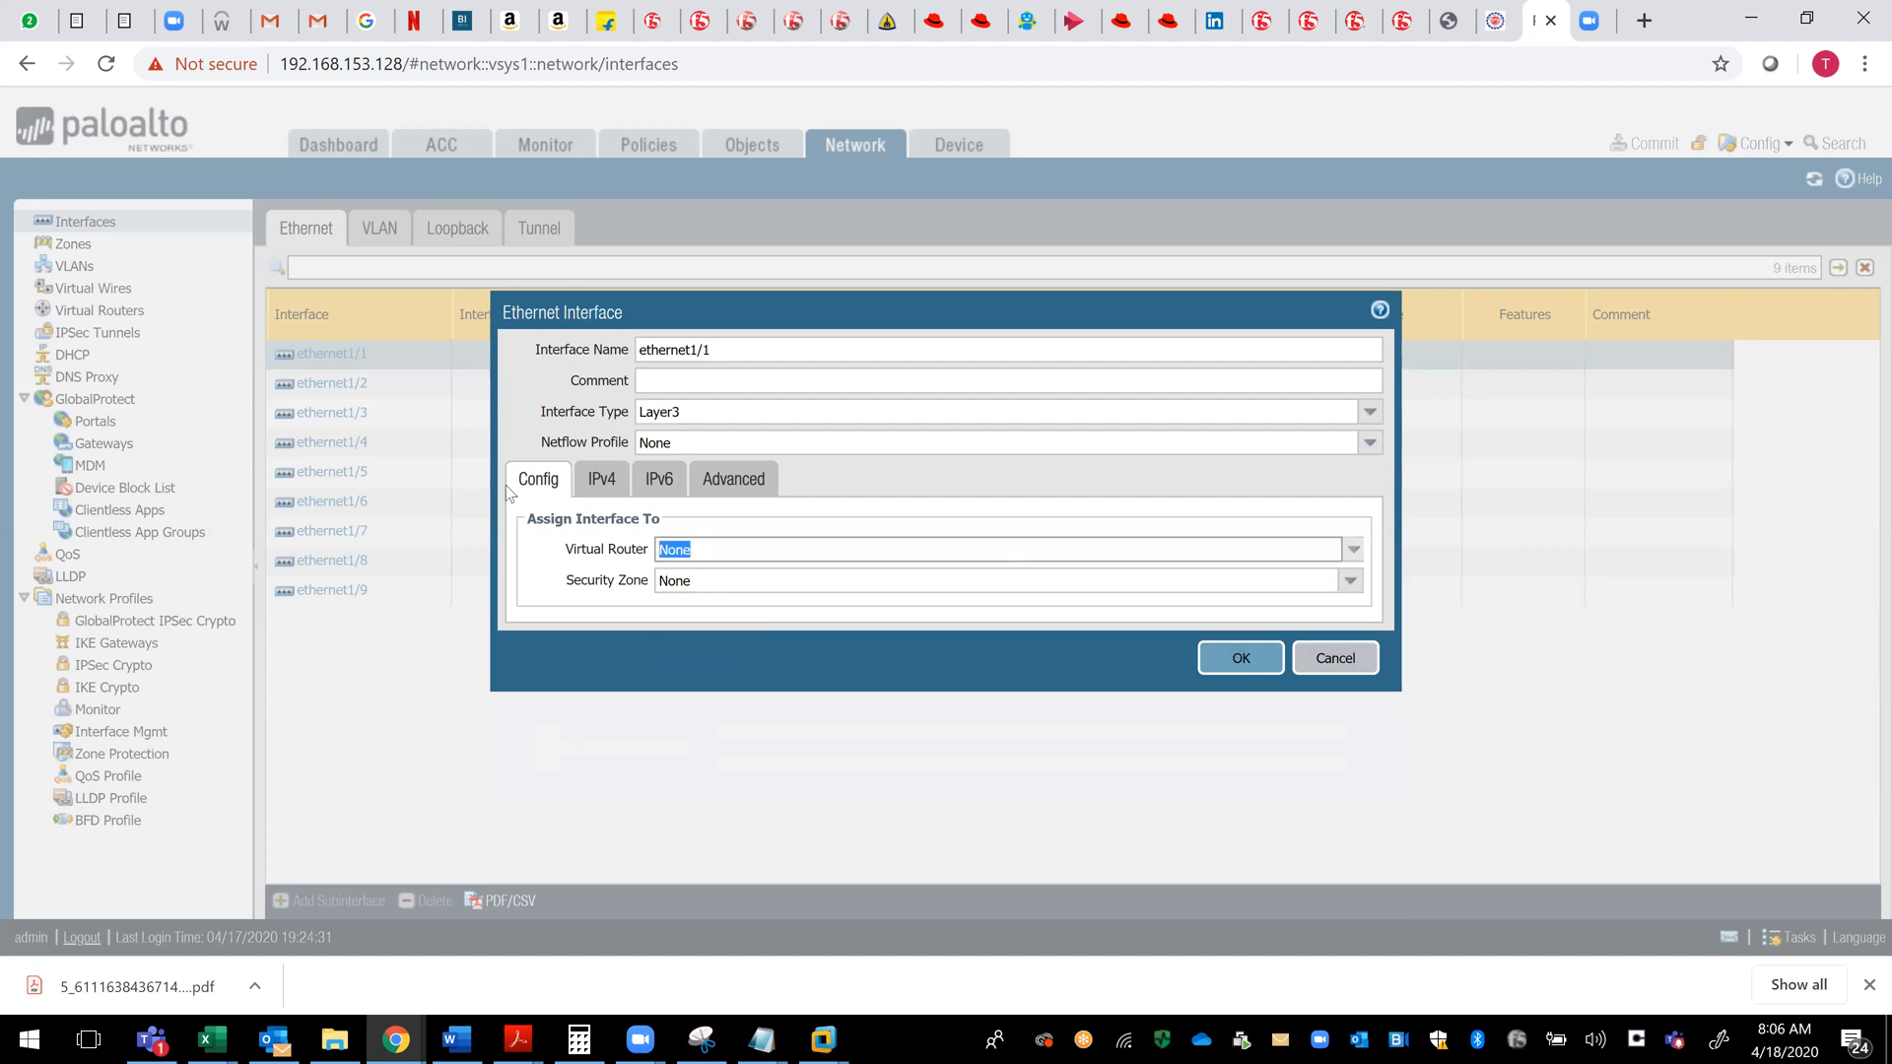
- Compare the PPPoE and DHCP Client IPv4 types, keep Static addressing, and save the ethernet1/1 interface
left_click(601, 479)
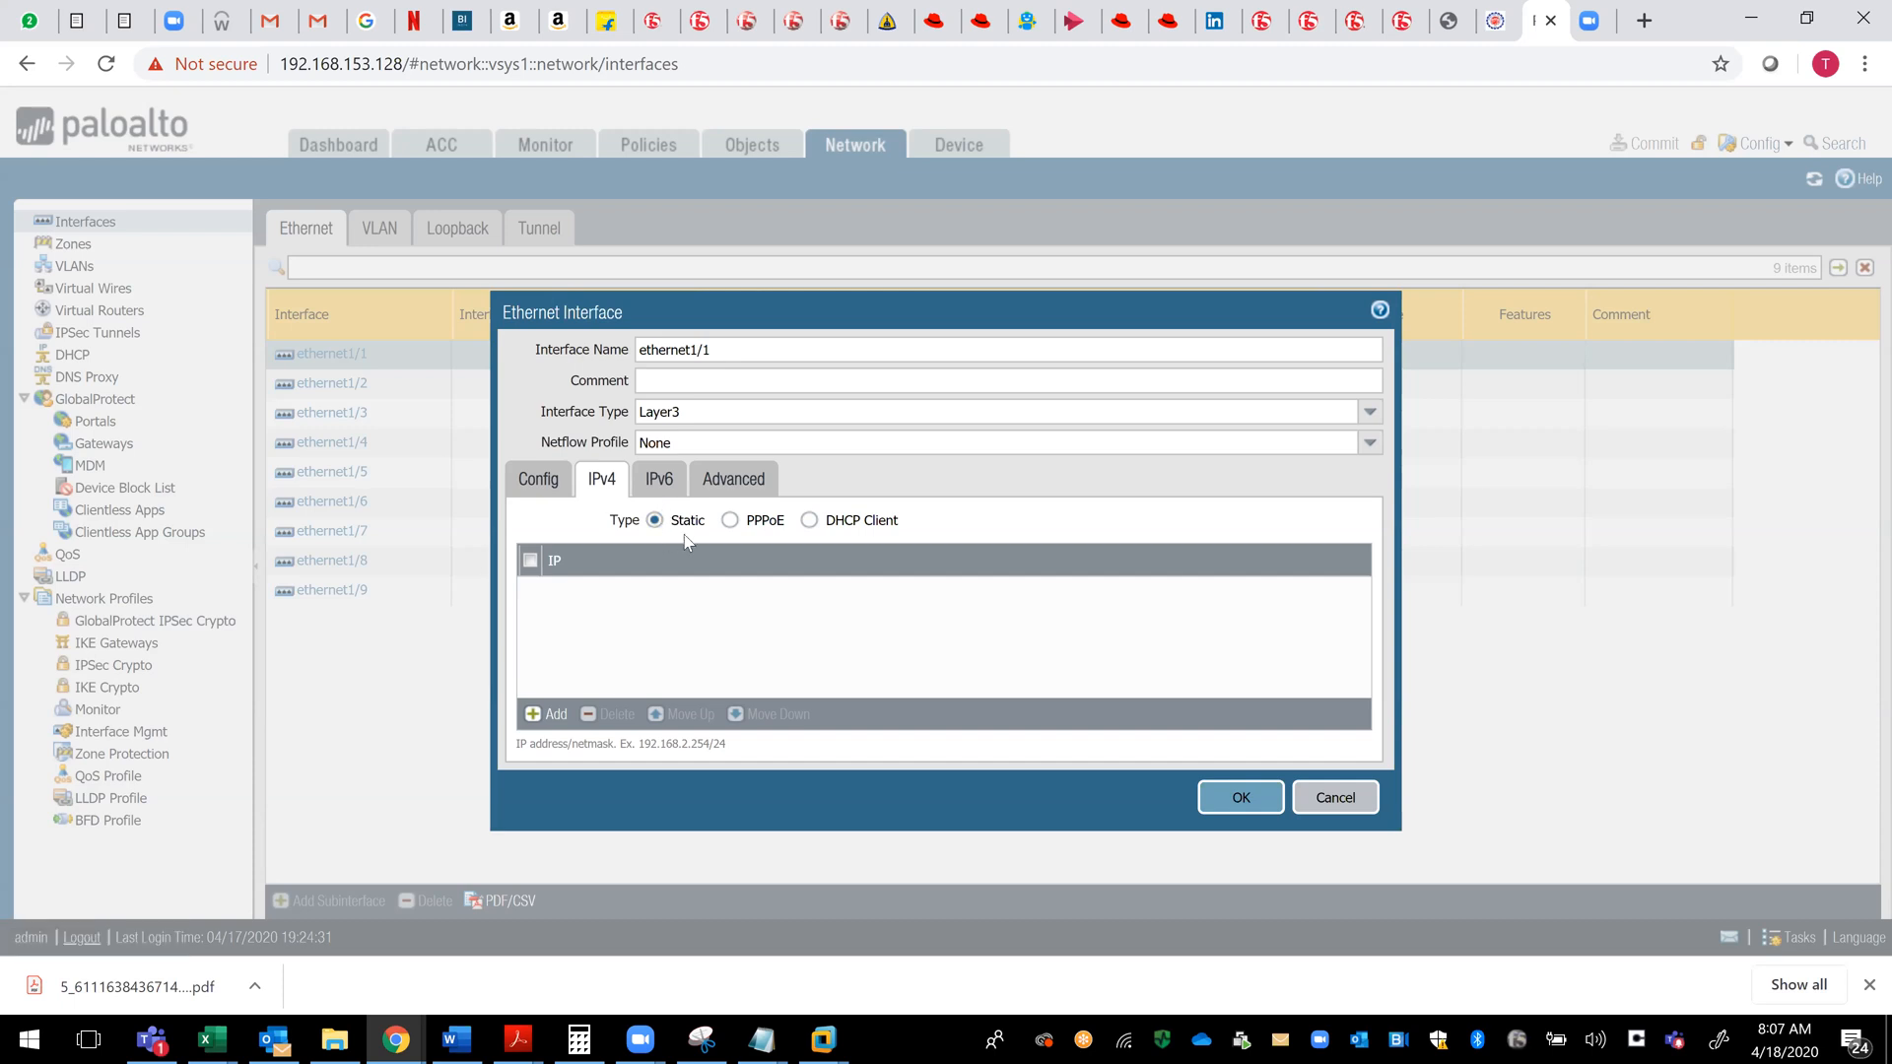
left_click(731, 521)
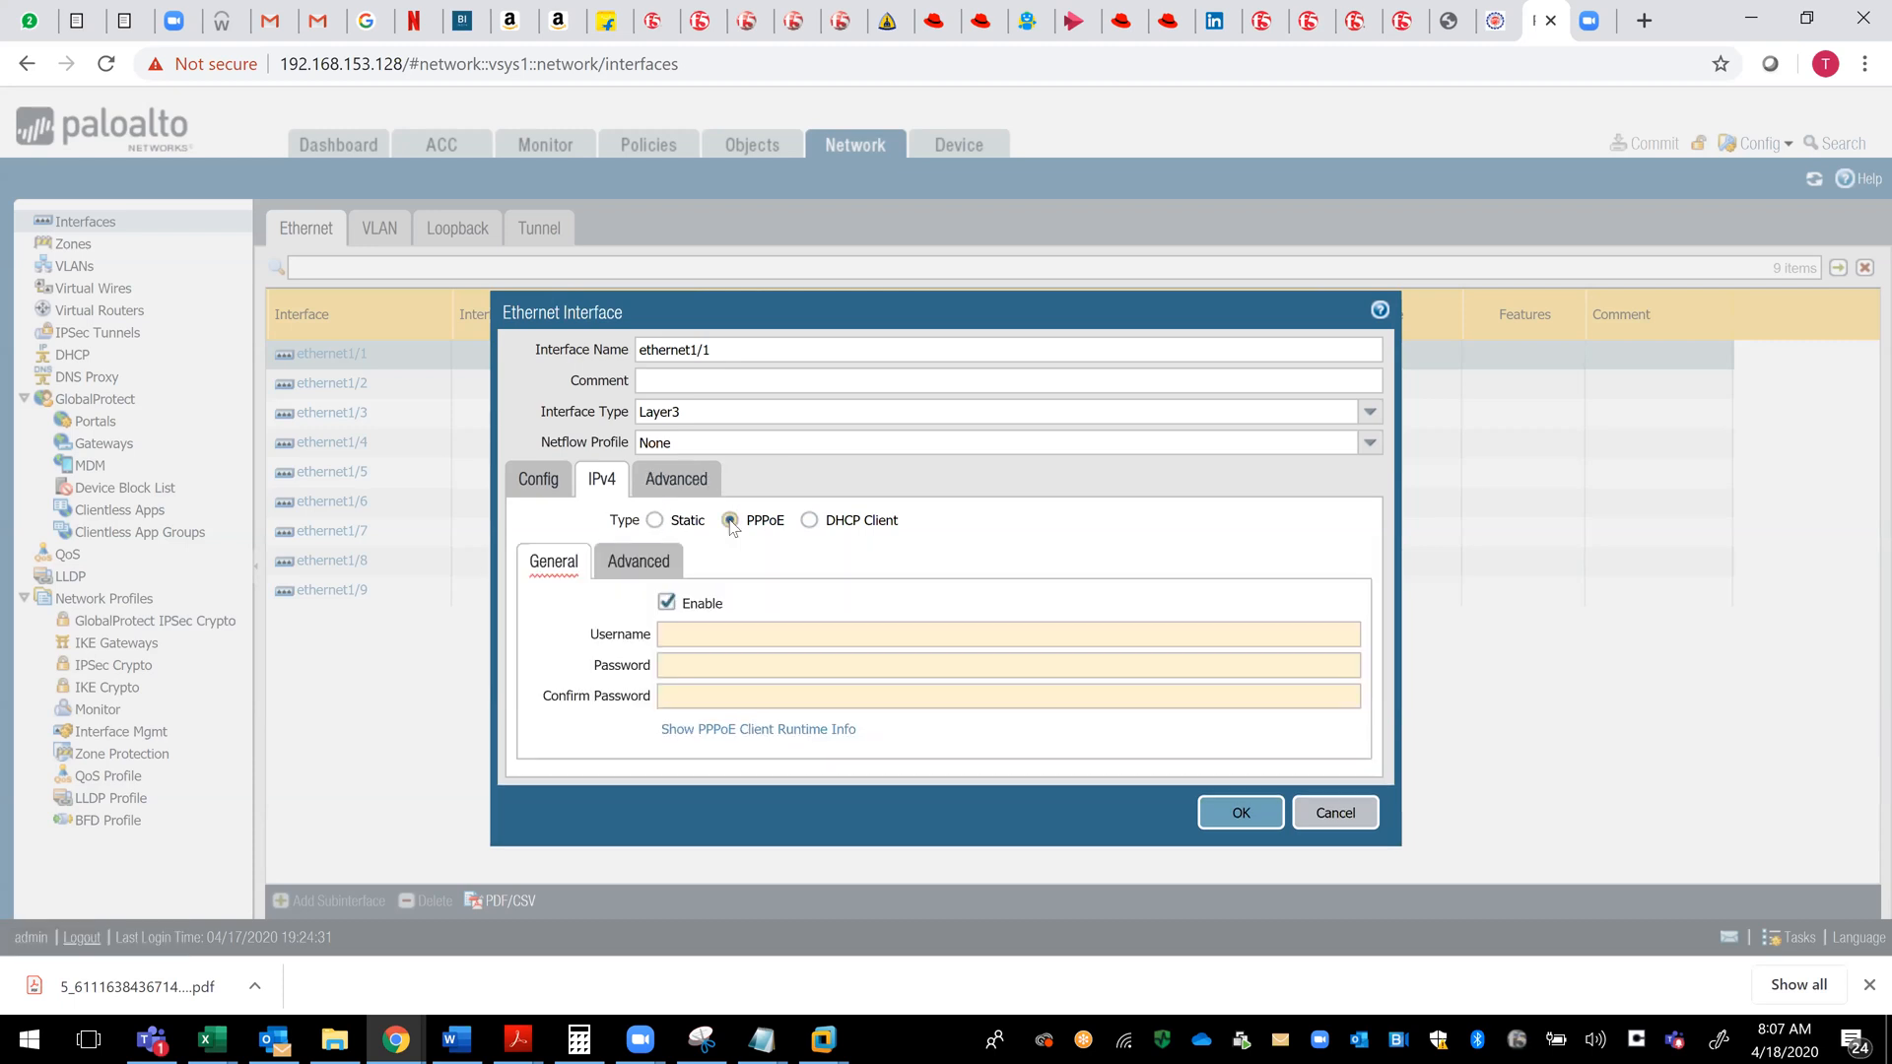
left_click(808, 522)
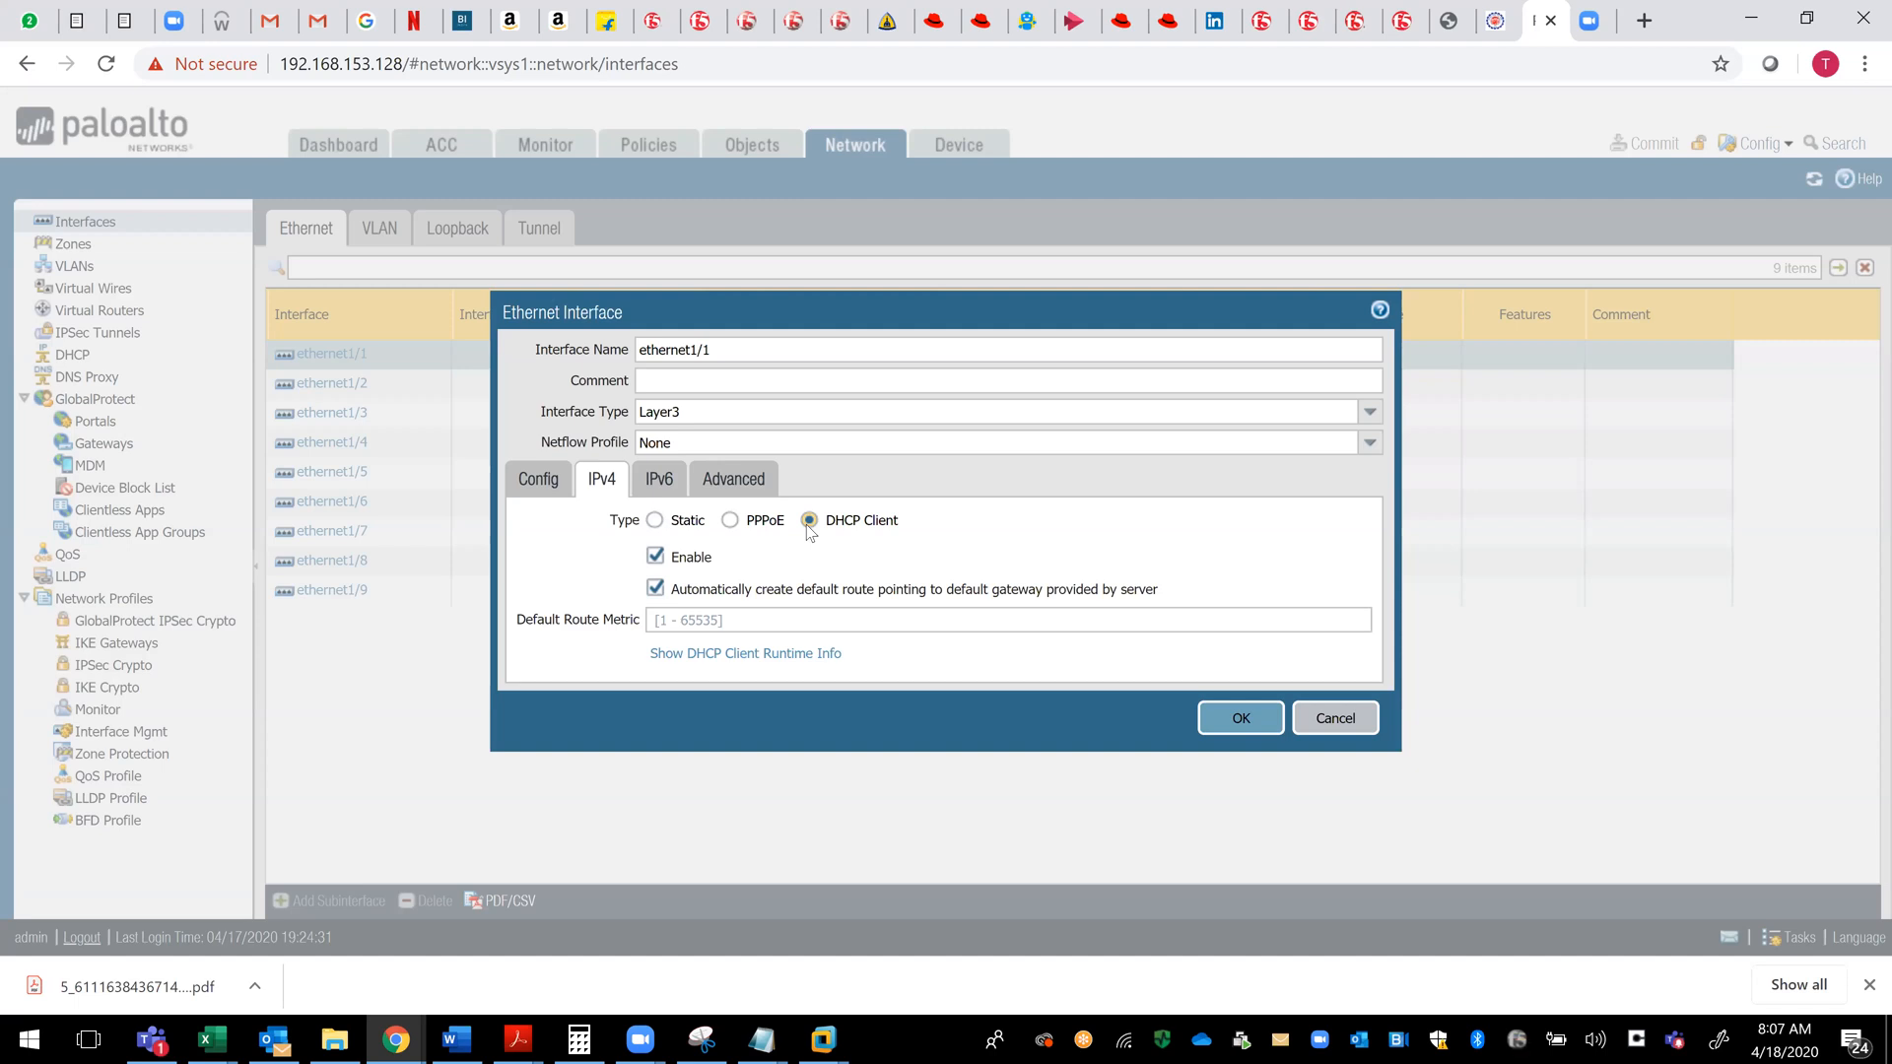
left_click(656, 522)
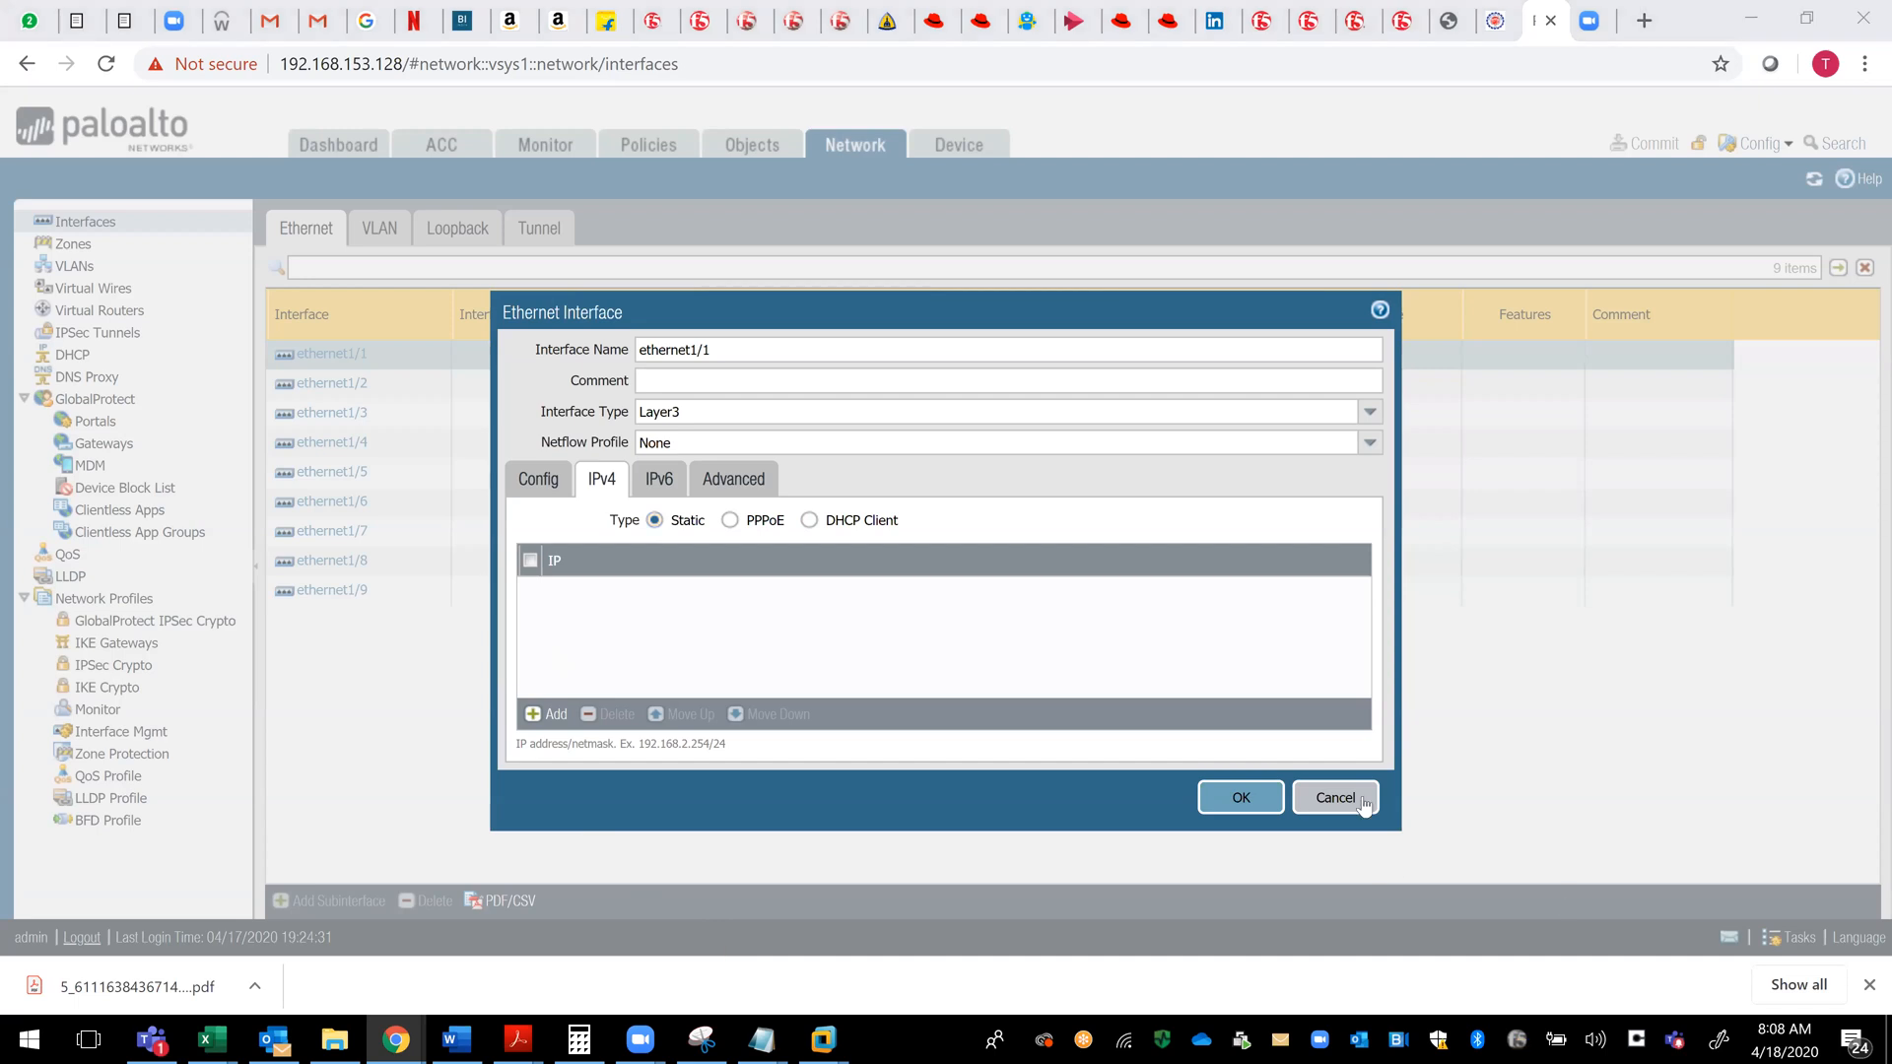
left_click(1246, 803)
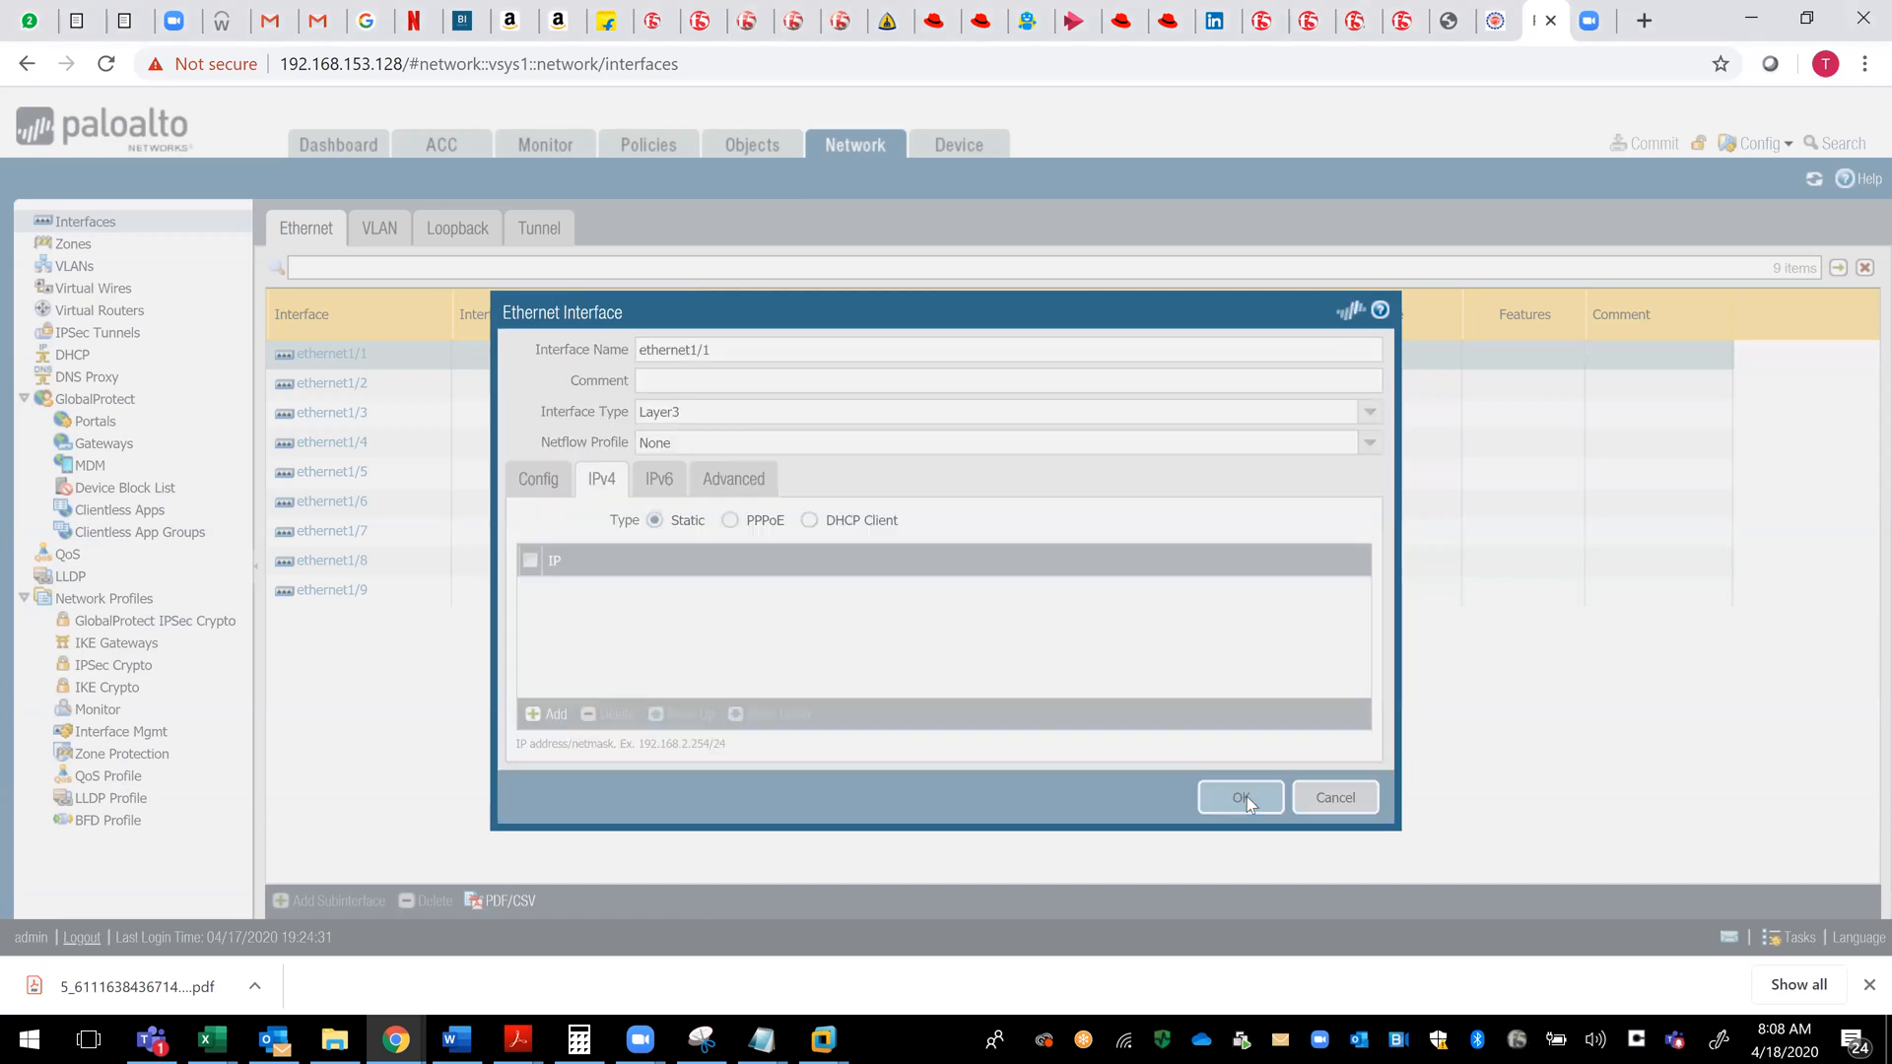
- Start a new security zone and name it DMZ
left_click(74, 247)
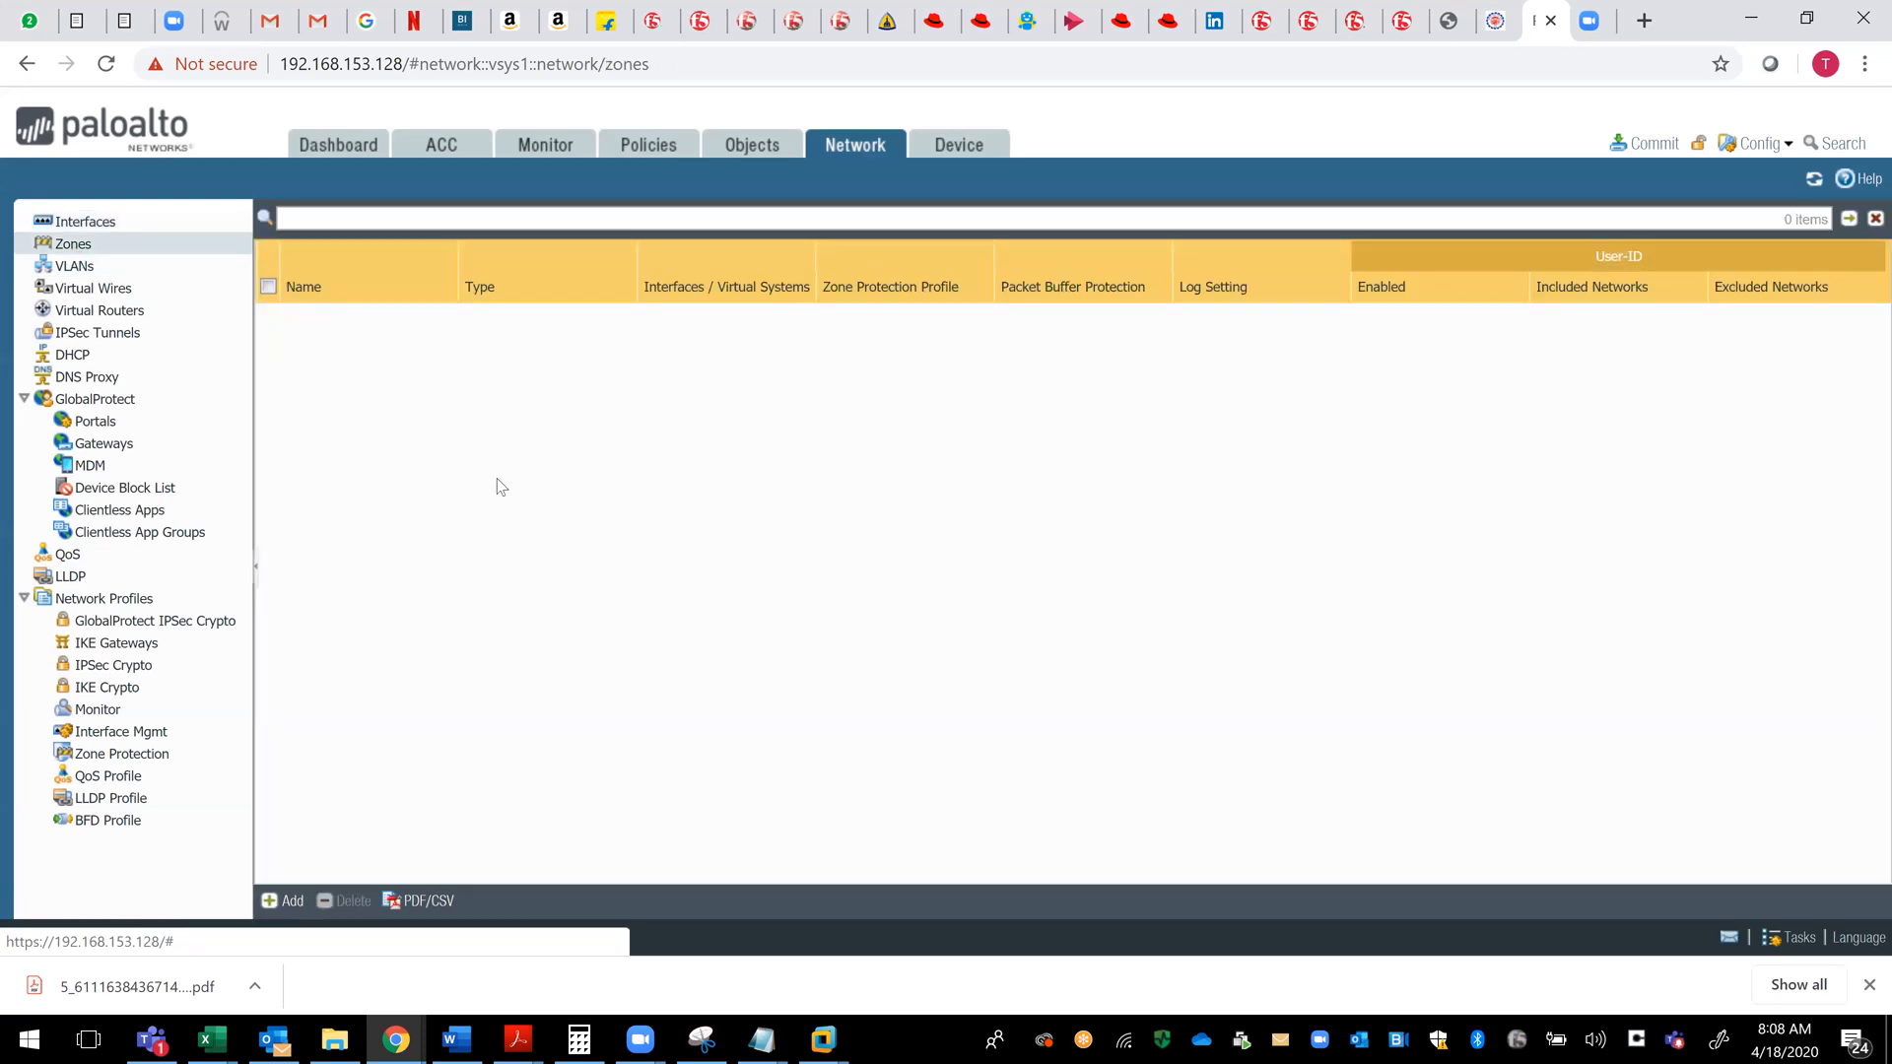
left_click(289, 903)
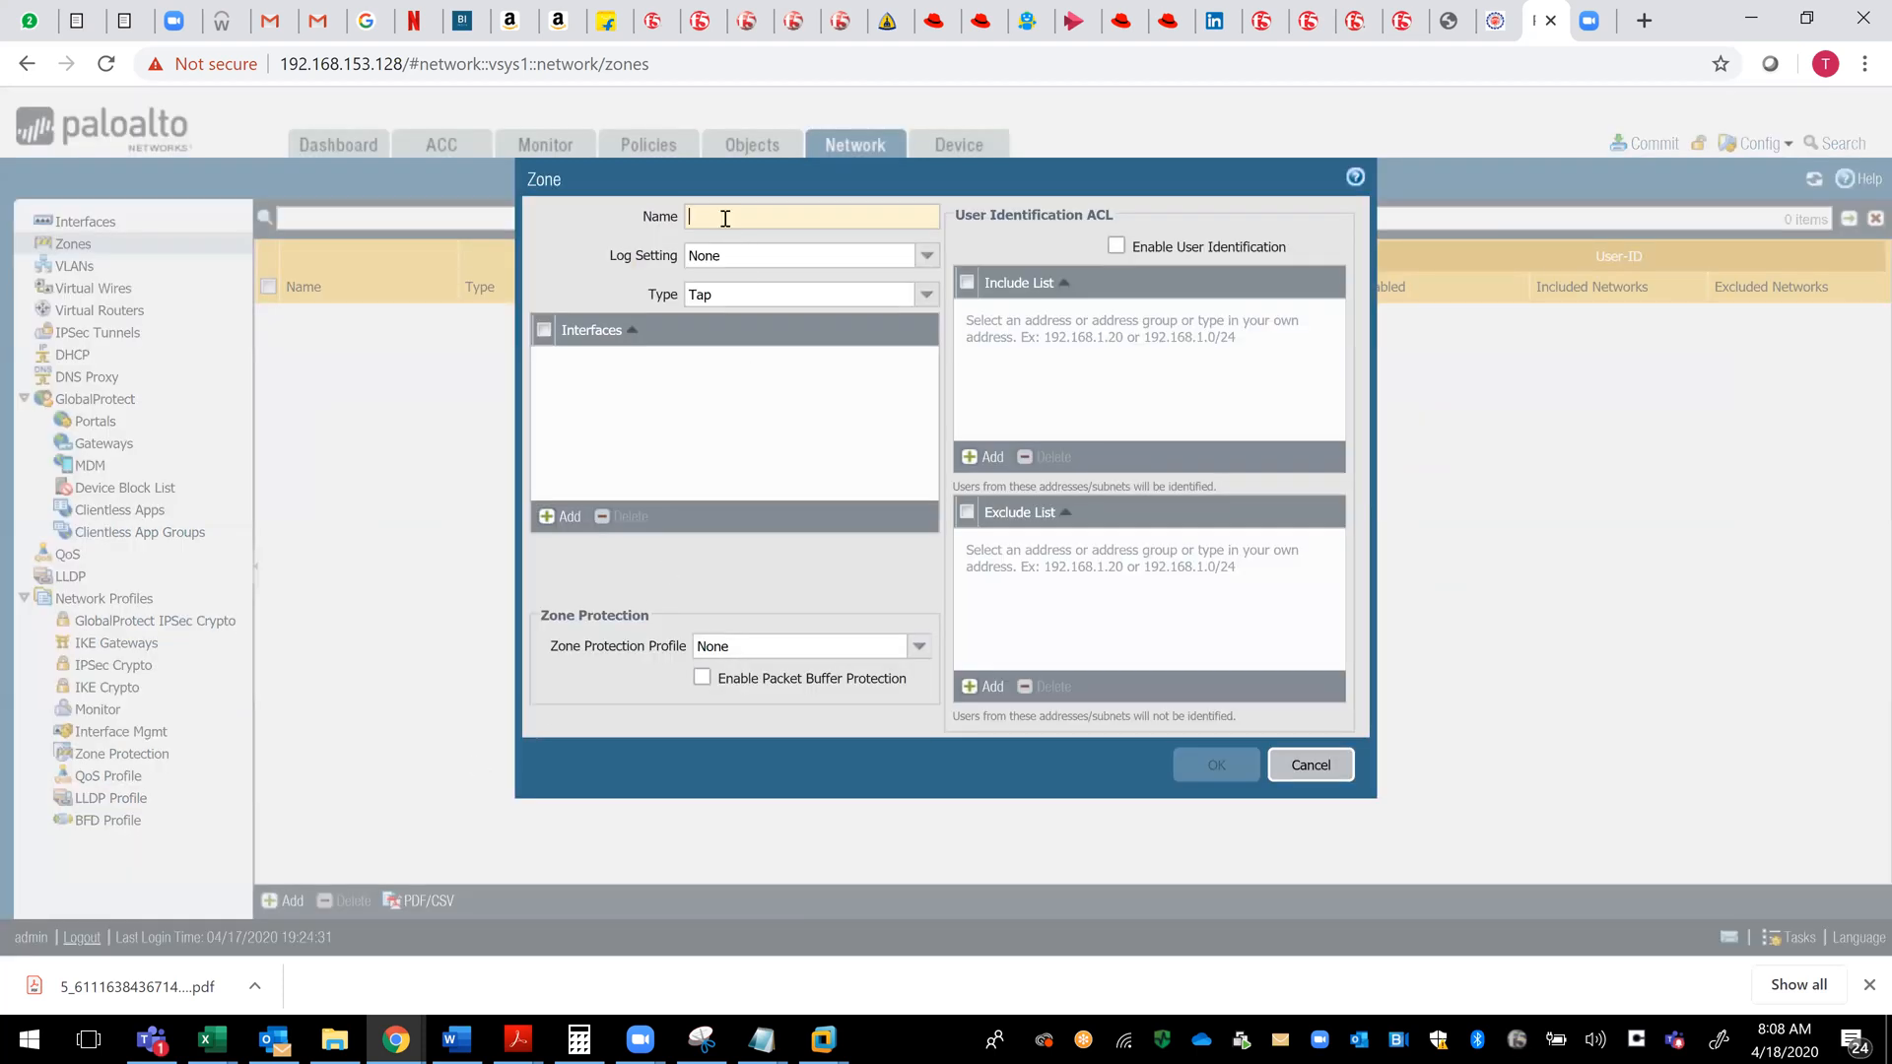
type("DMZ")
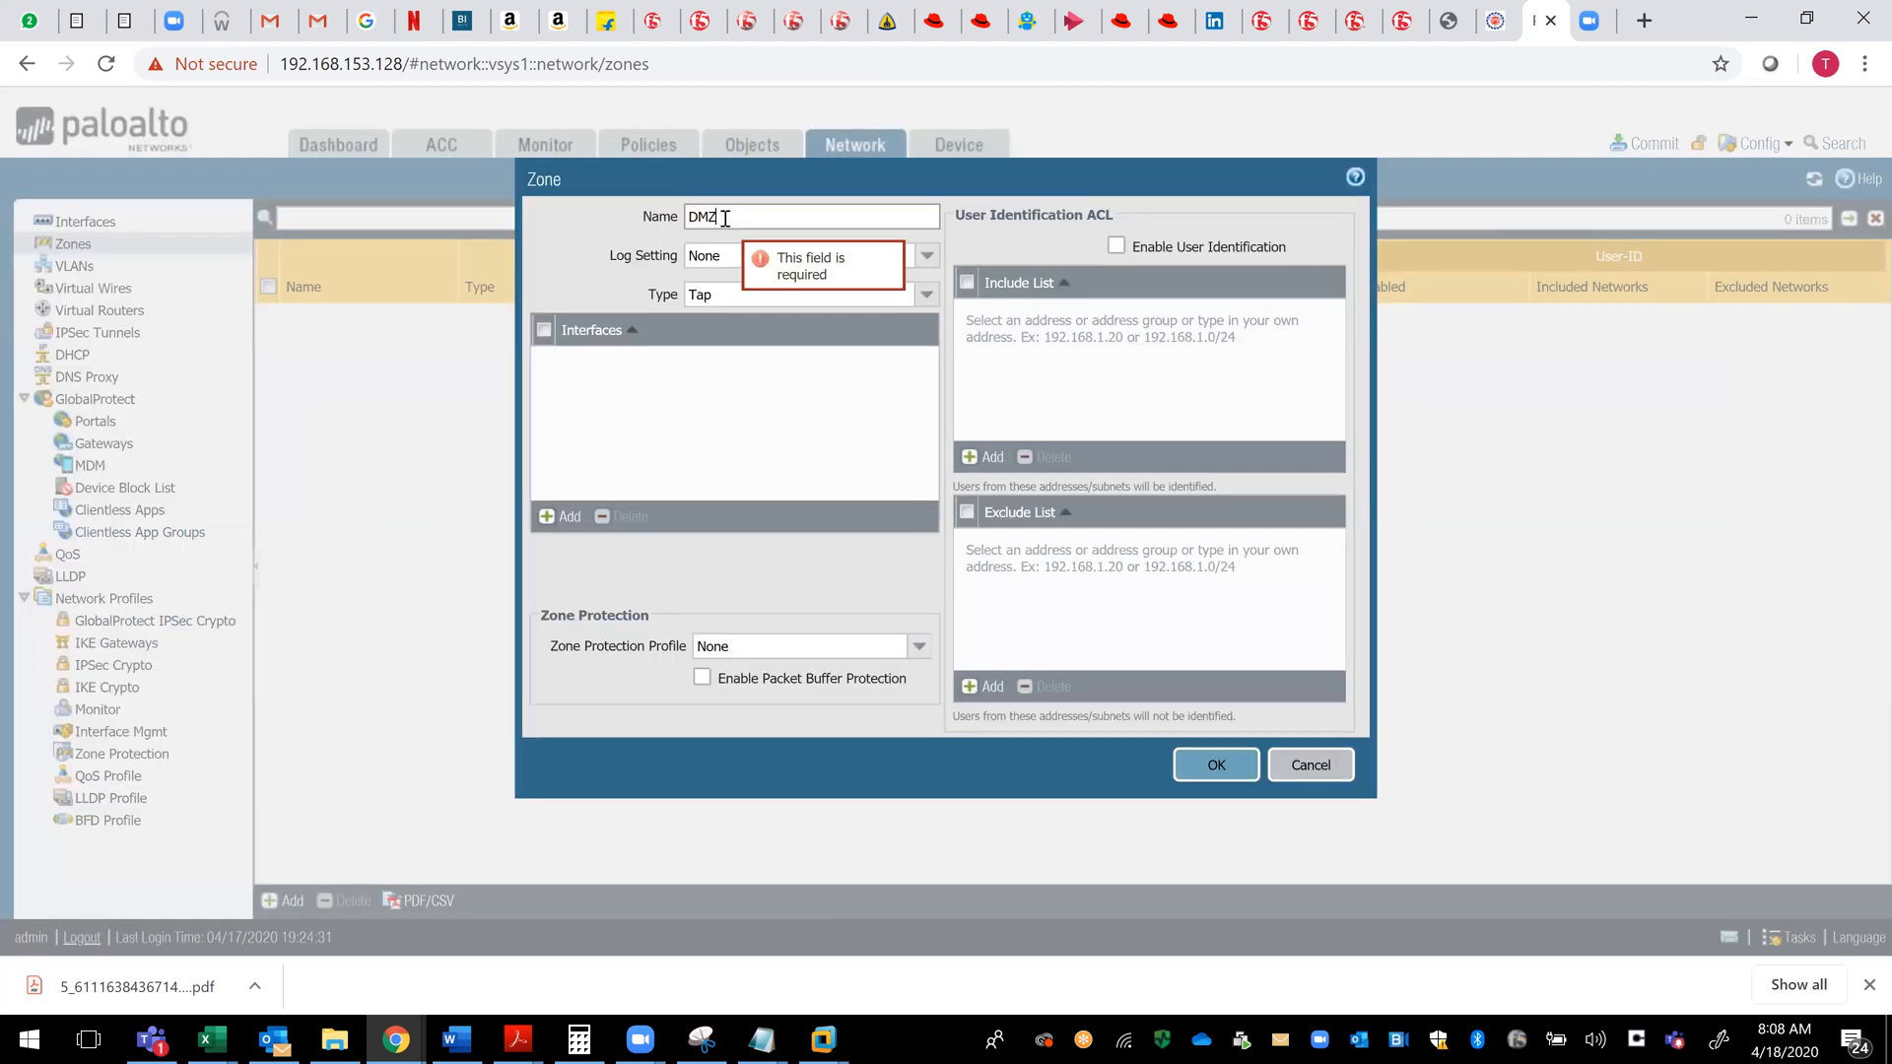
- Create a log forwarding profile named Syslog-Server as the log setting of the DMZ zone
left_click(722, 258)
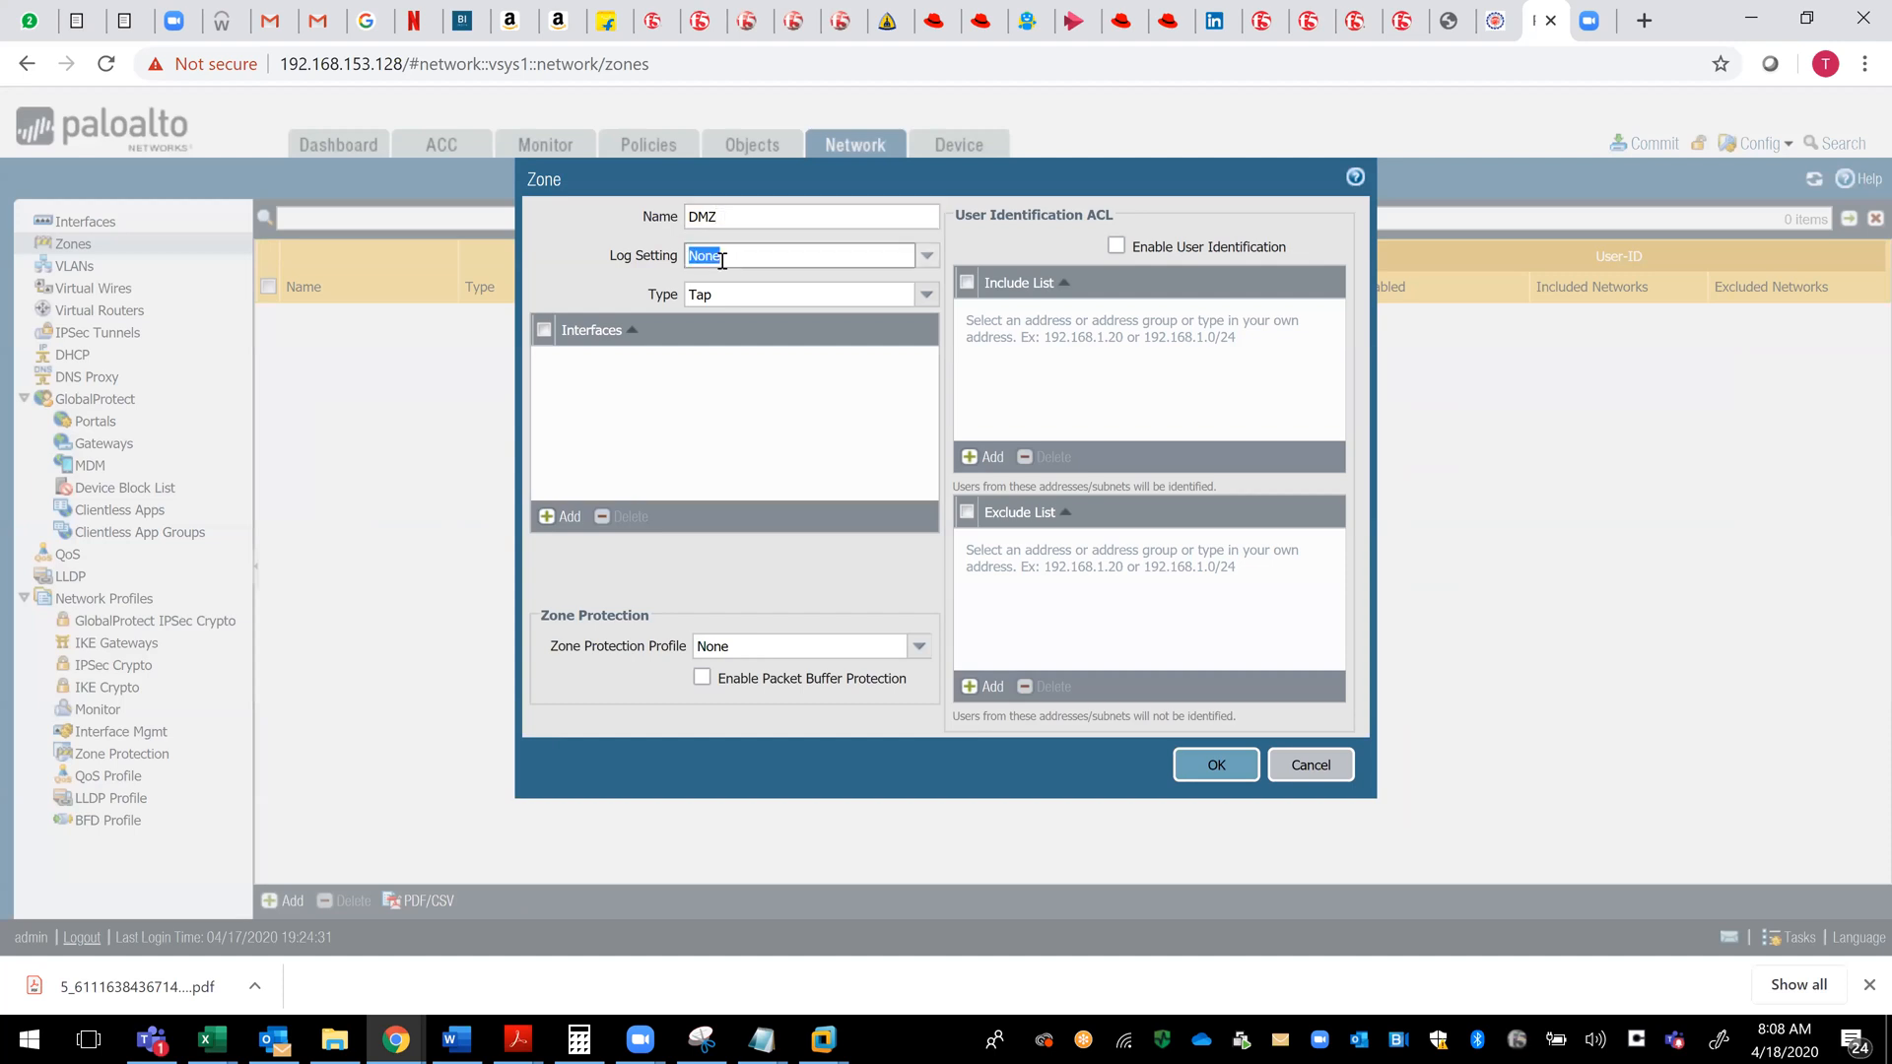
left_click(927, 257)
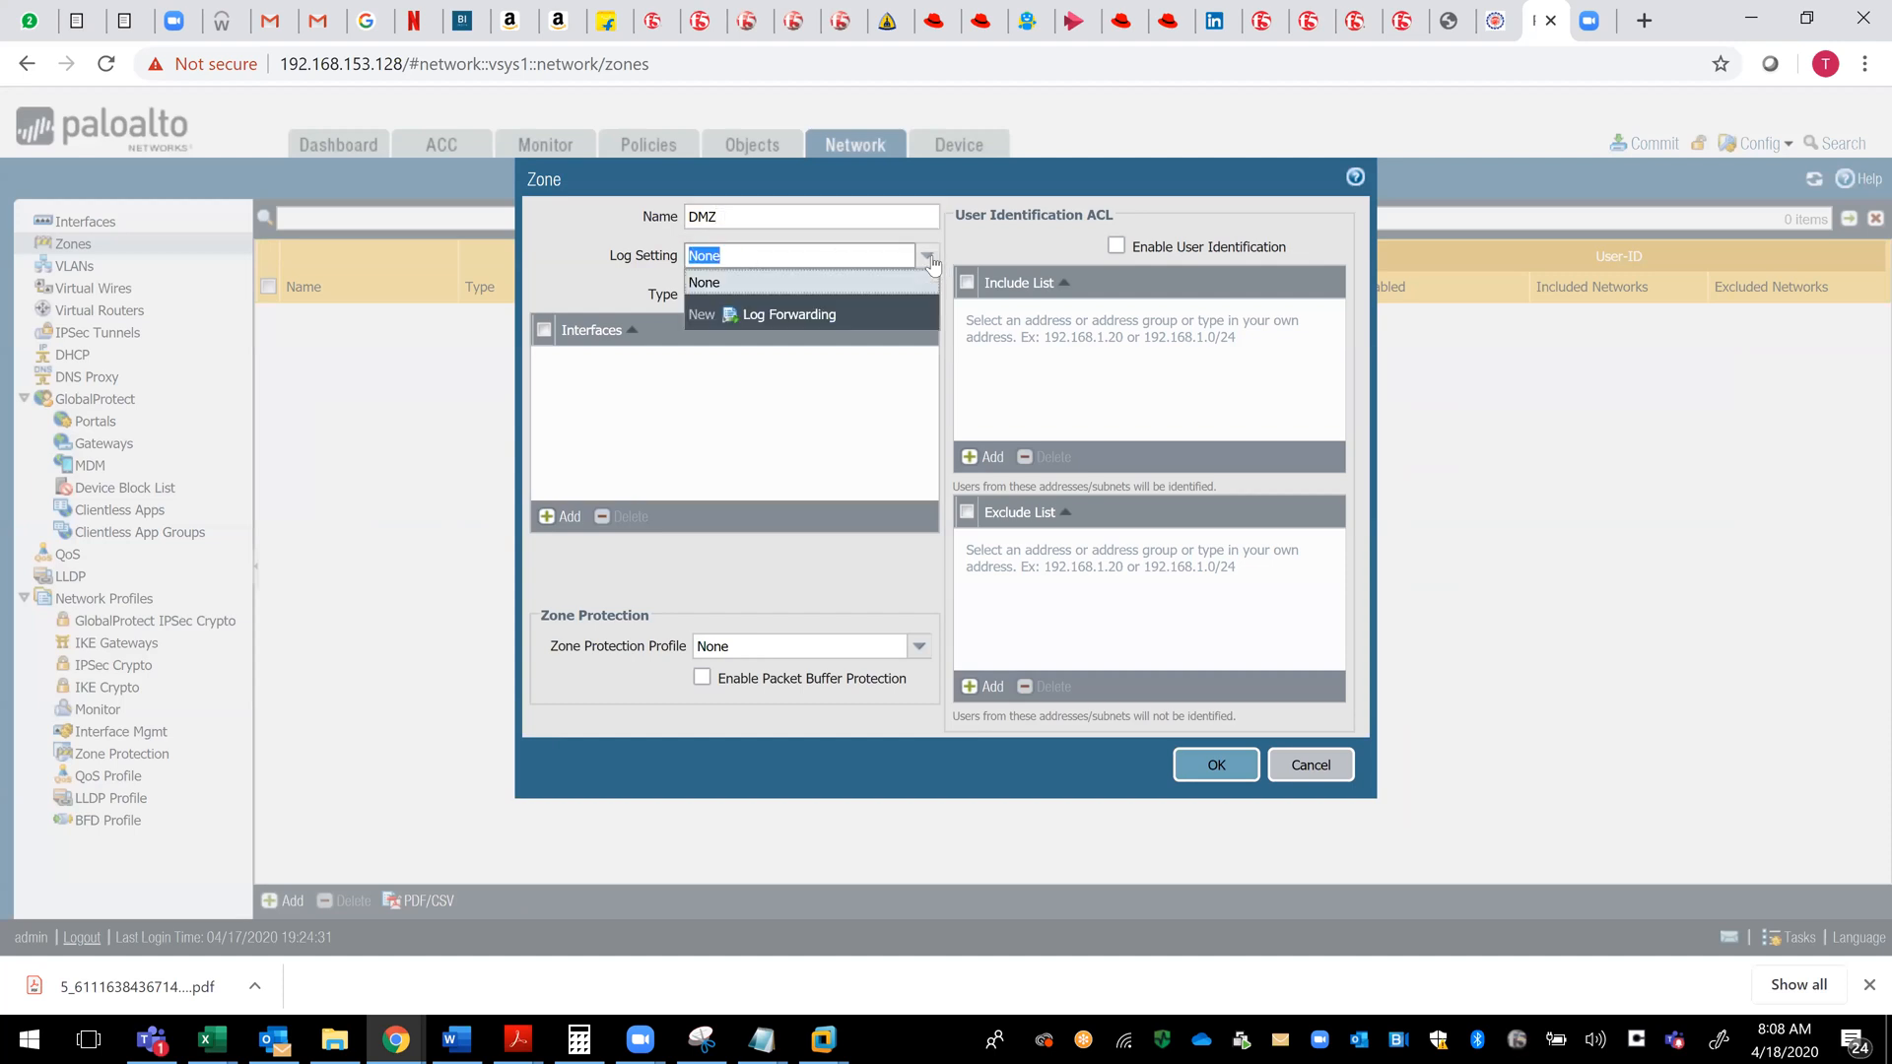
left_click(810, 315)
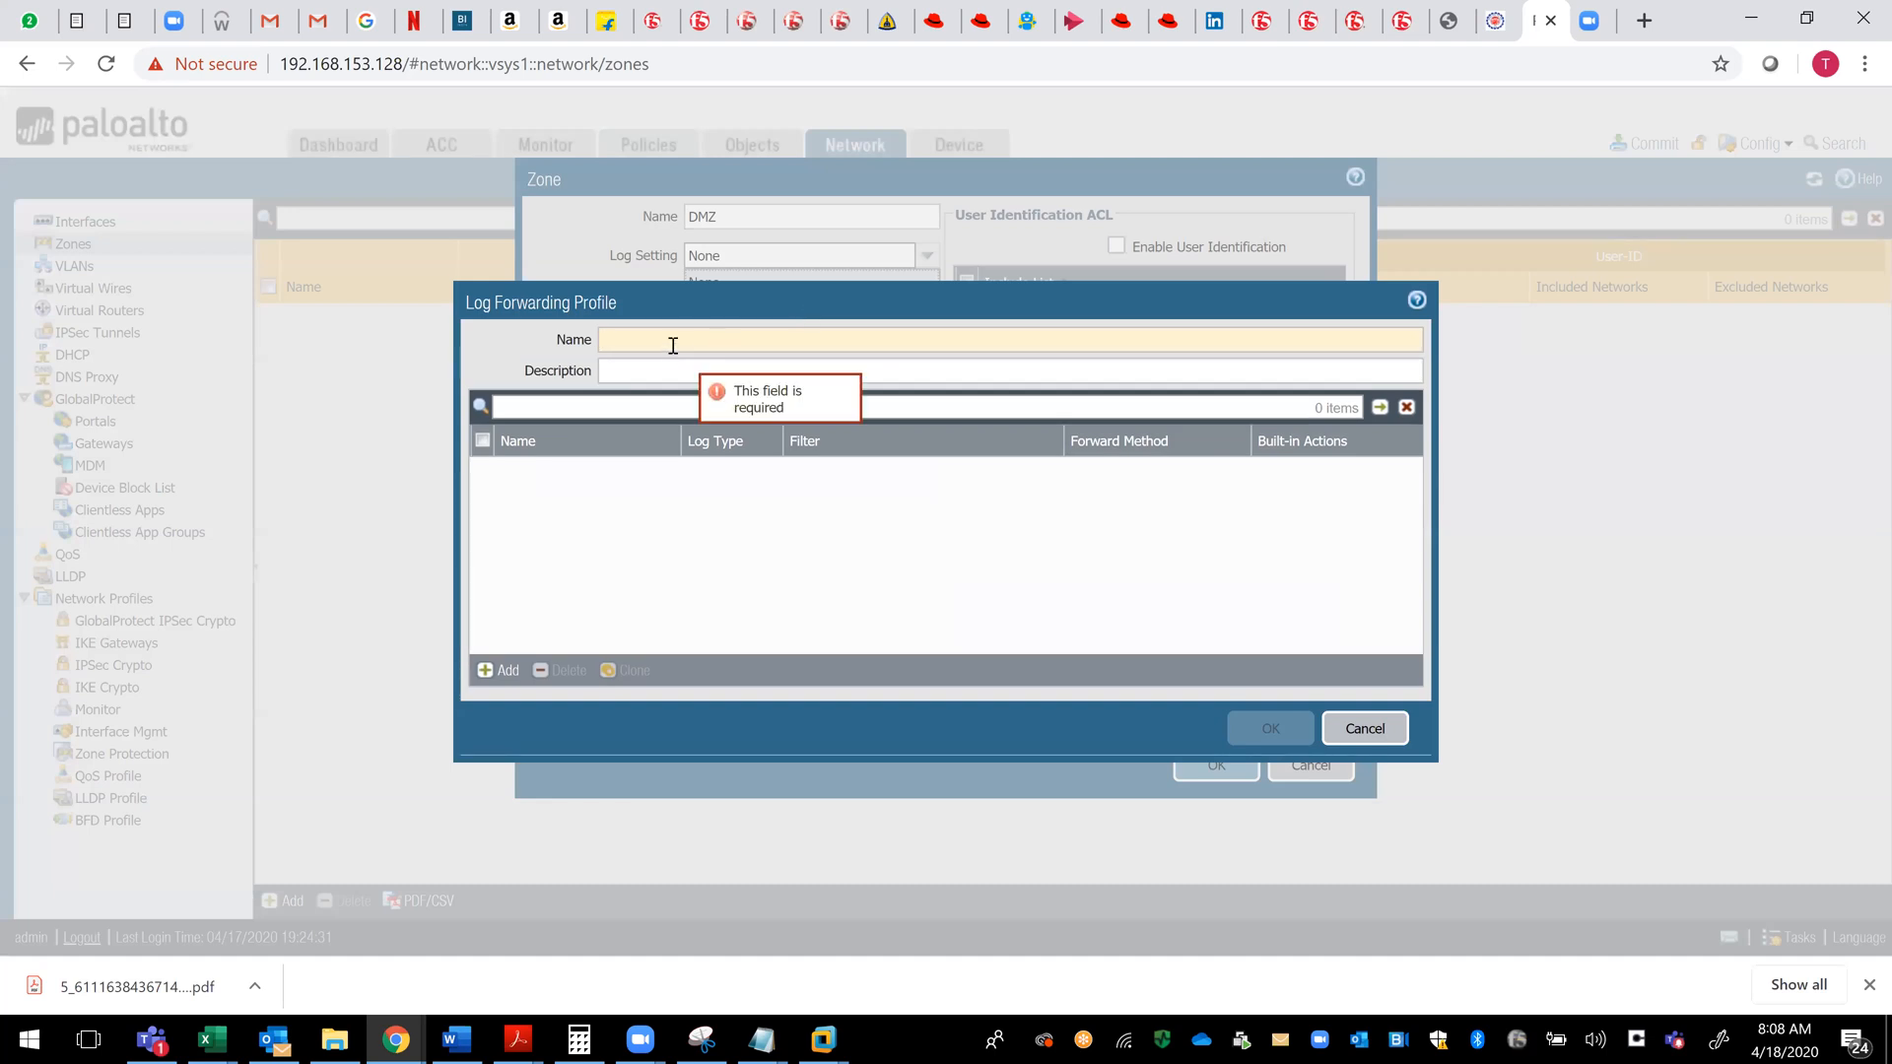
type("S")
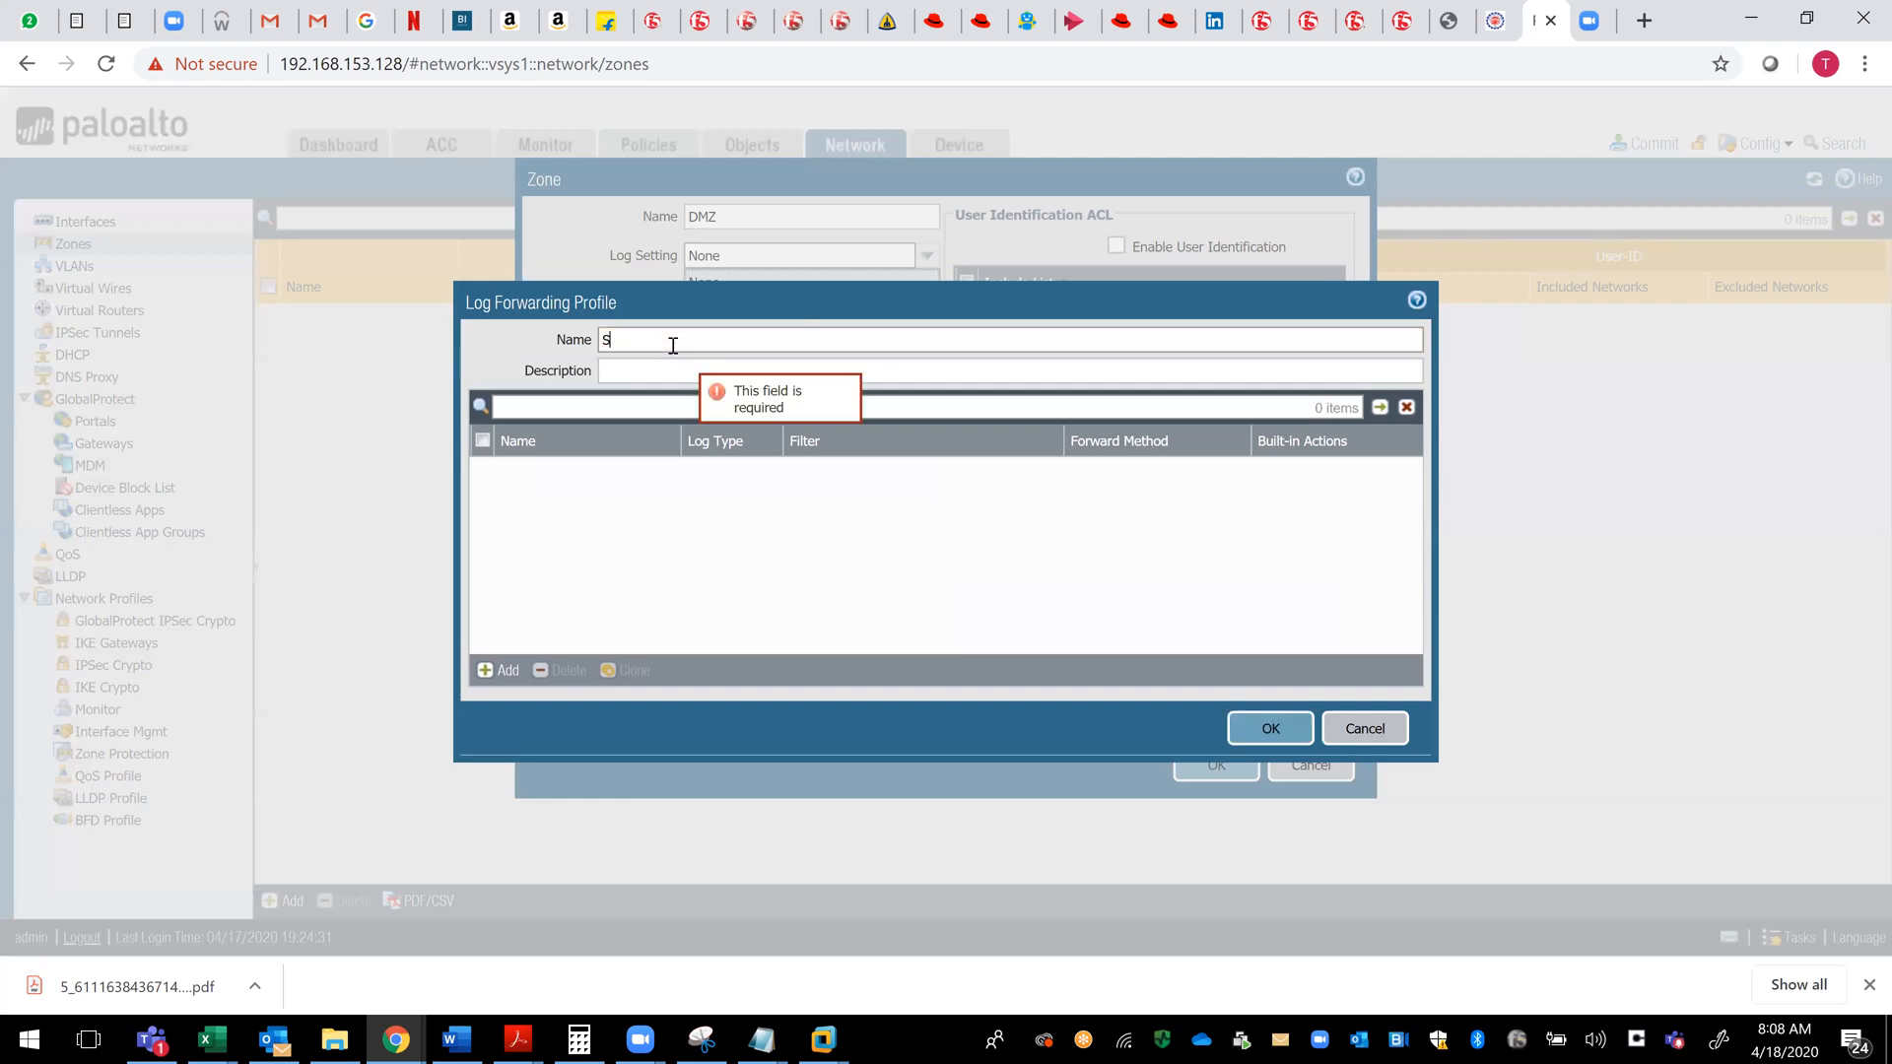
type("yslog-Se")
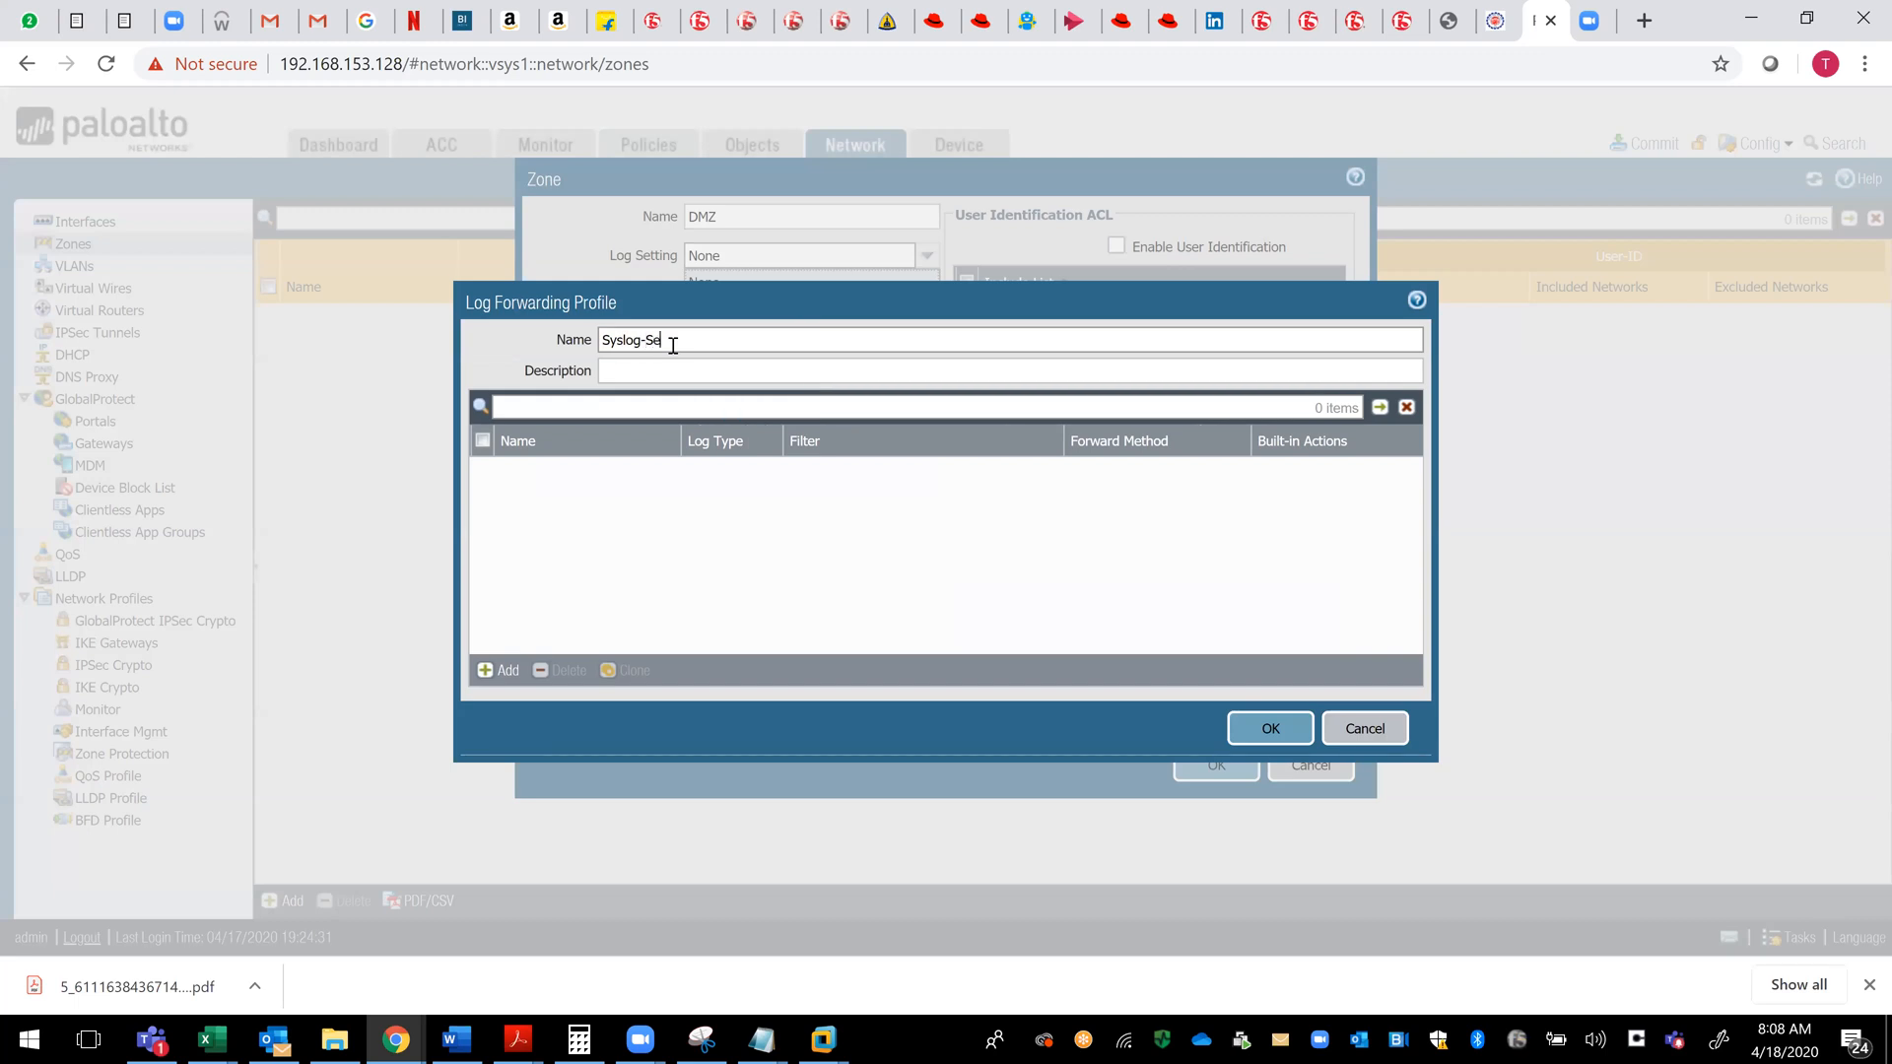
type("rver")
left_click(1274, 737)
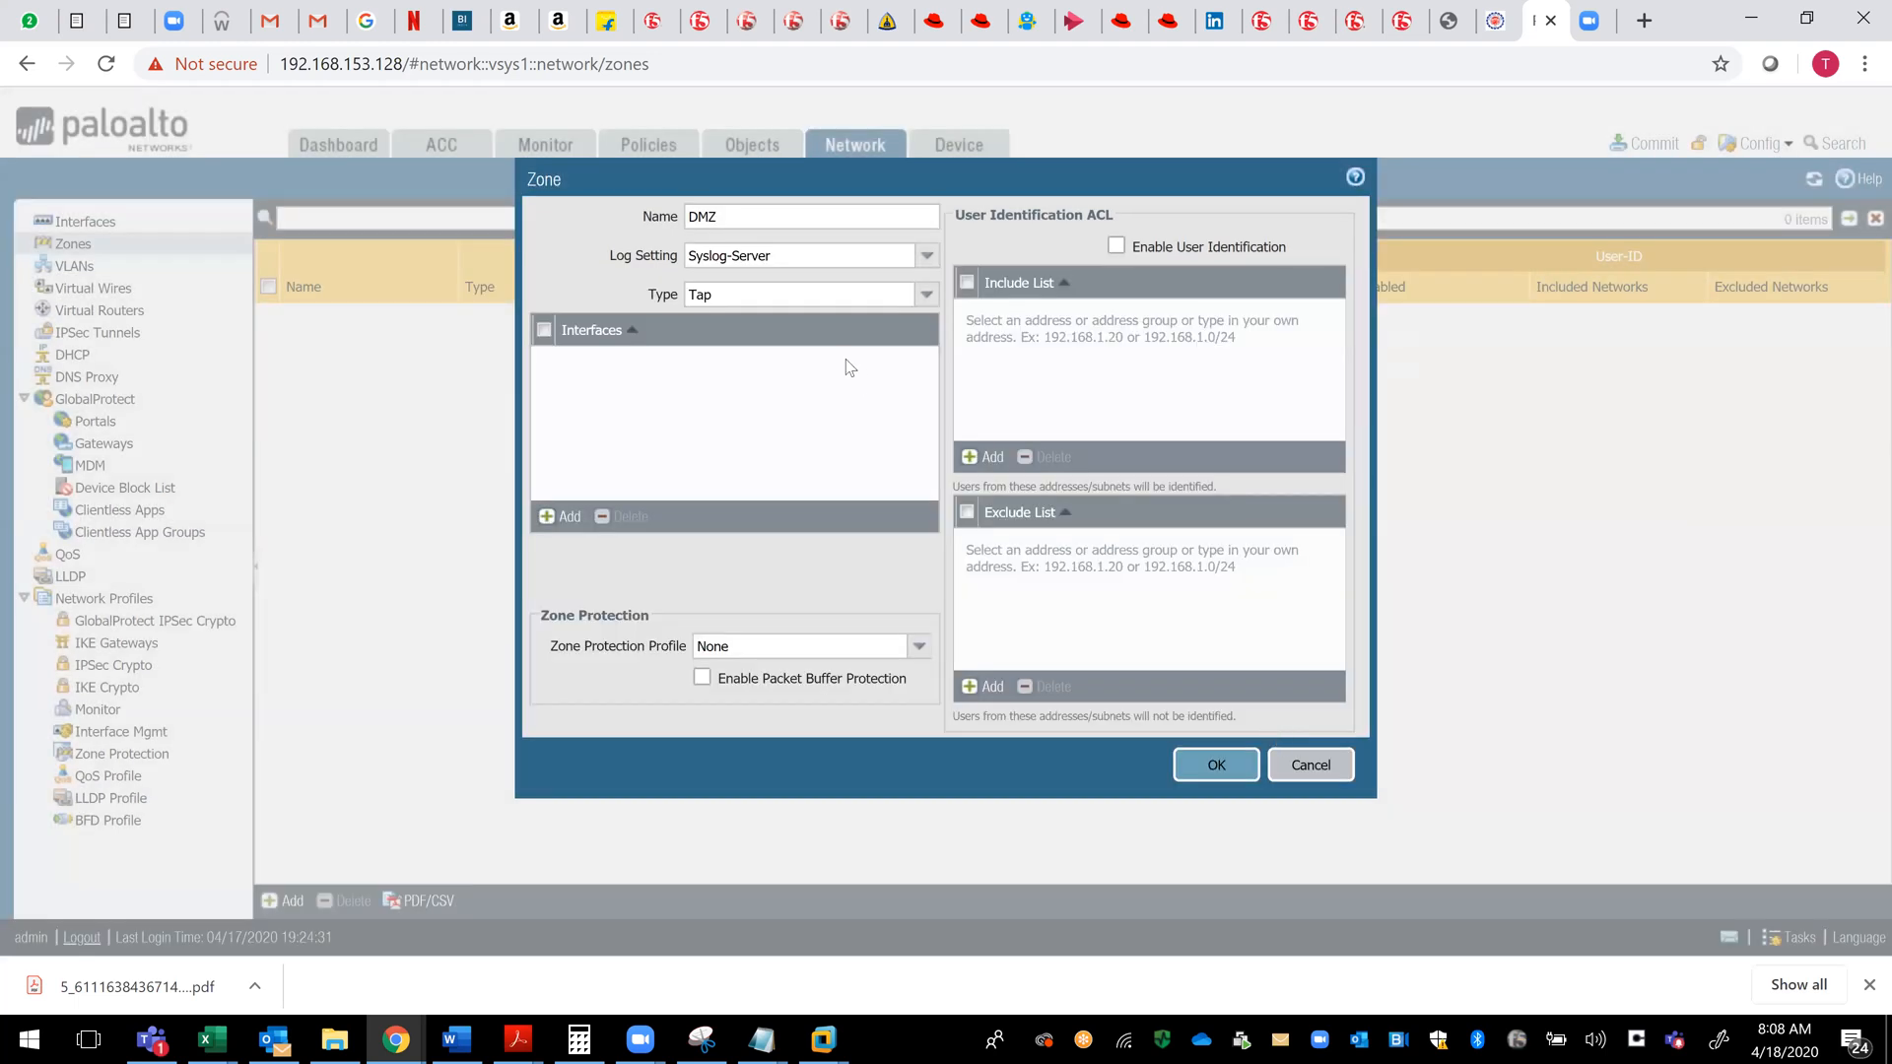
- Set the DMZ zone's type to Layer3 and add ethernet1/1 to its interfaces
left_click(926, 296)
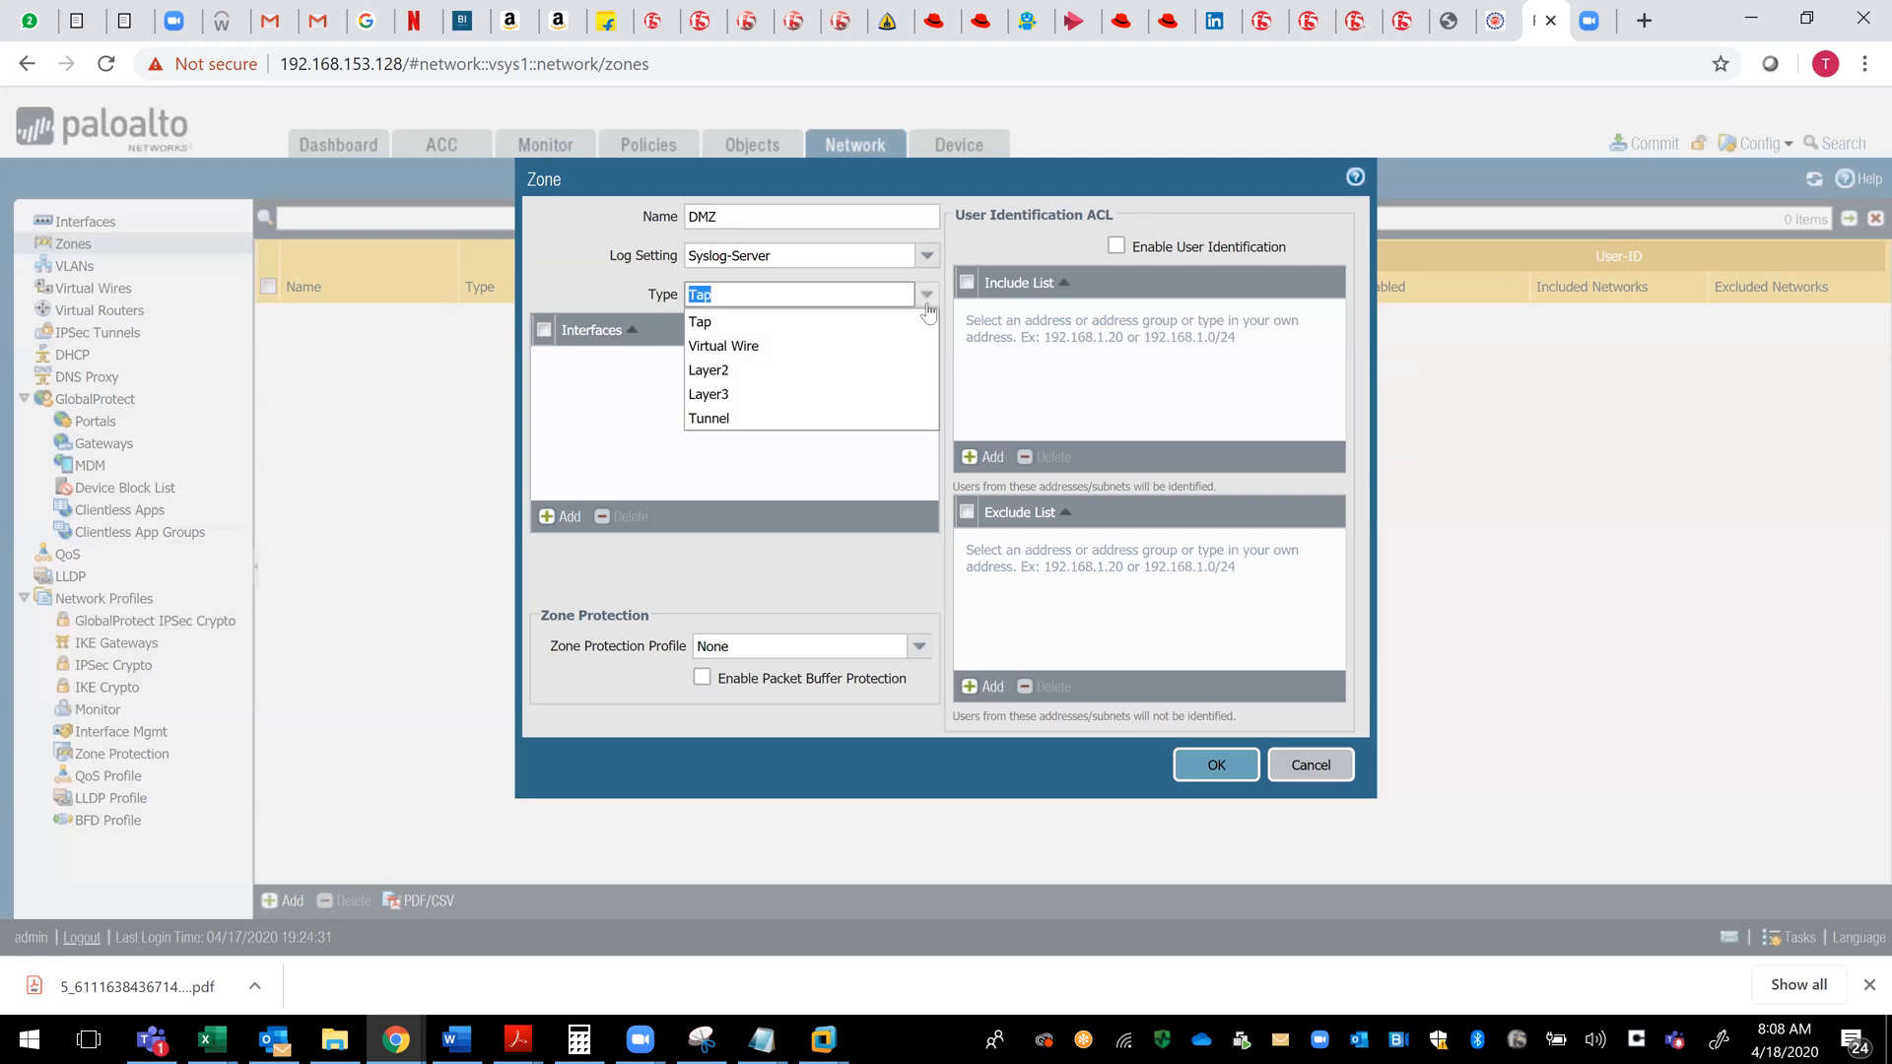
left_click(792, 394)
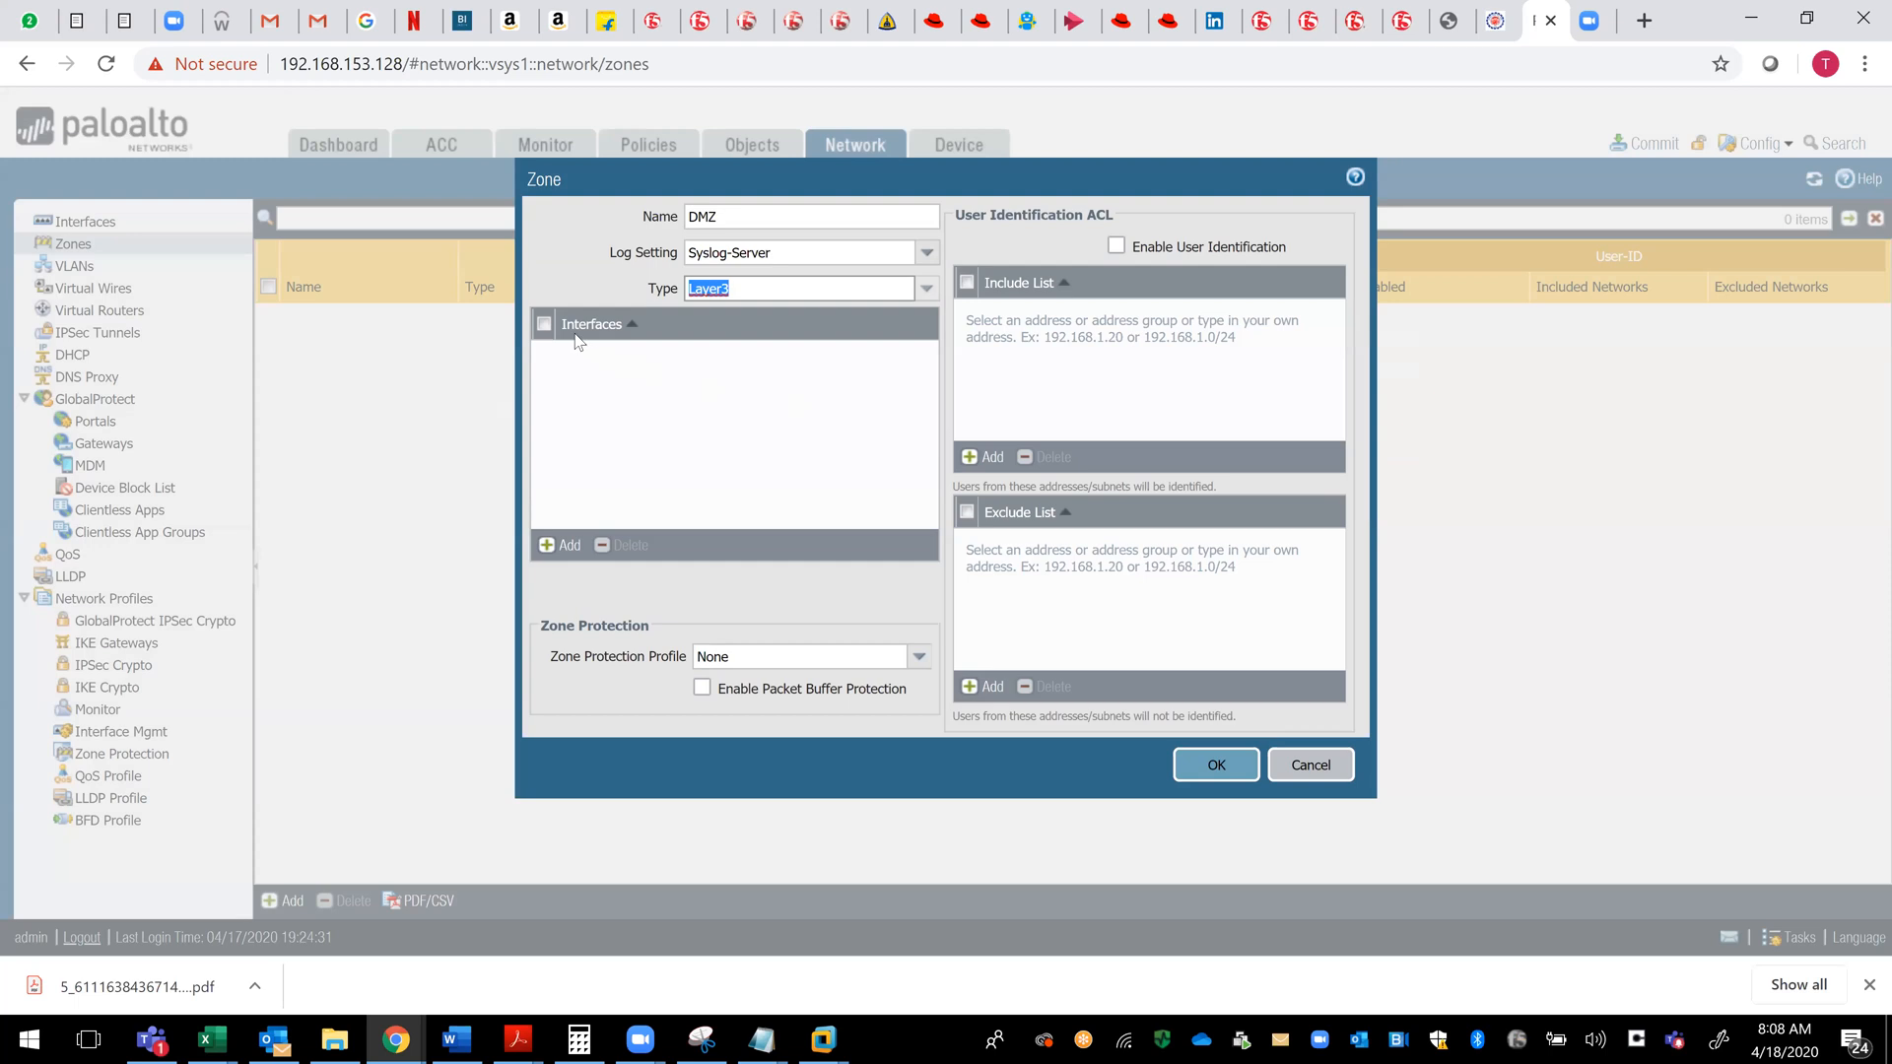
left_click(547, 545)
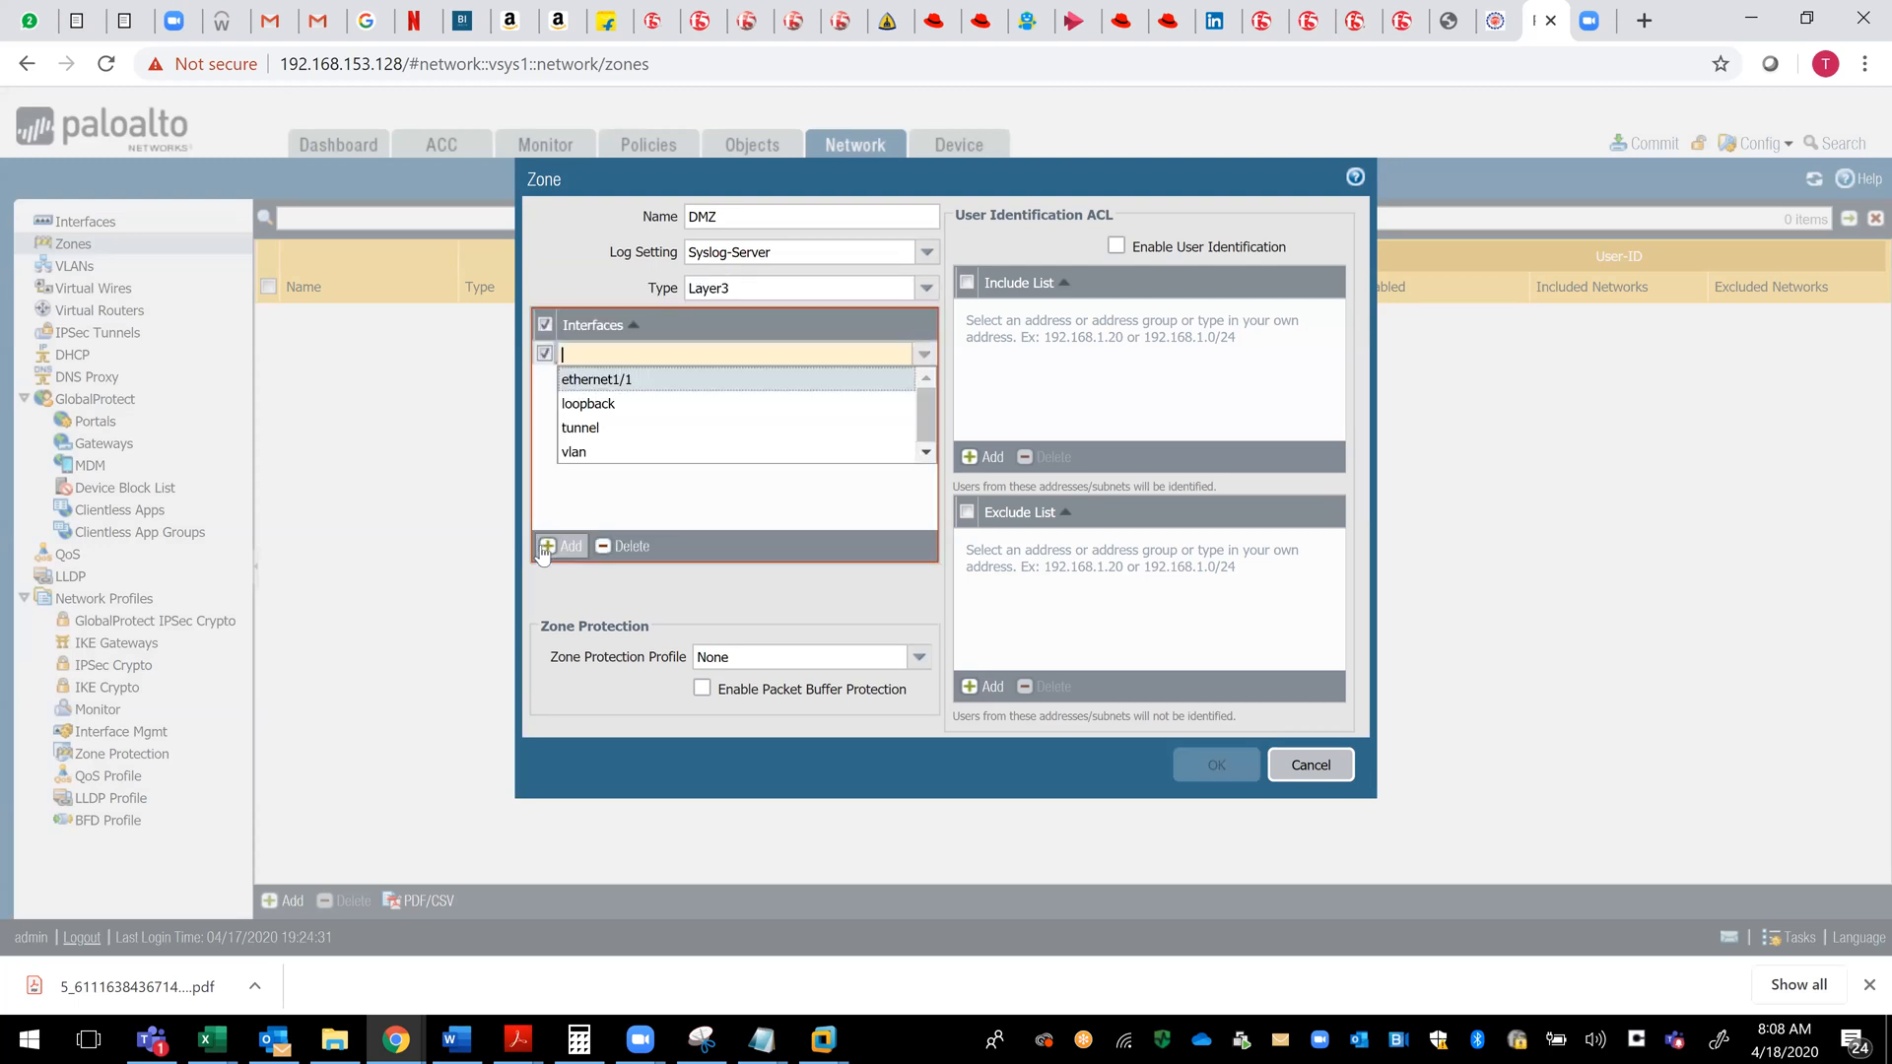
left_click(625, 380)
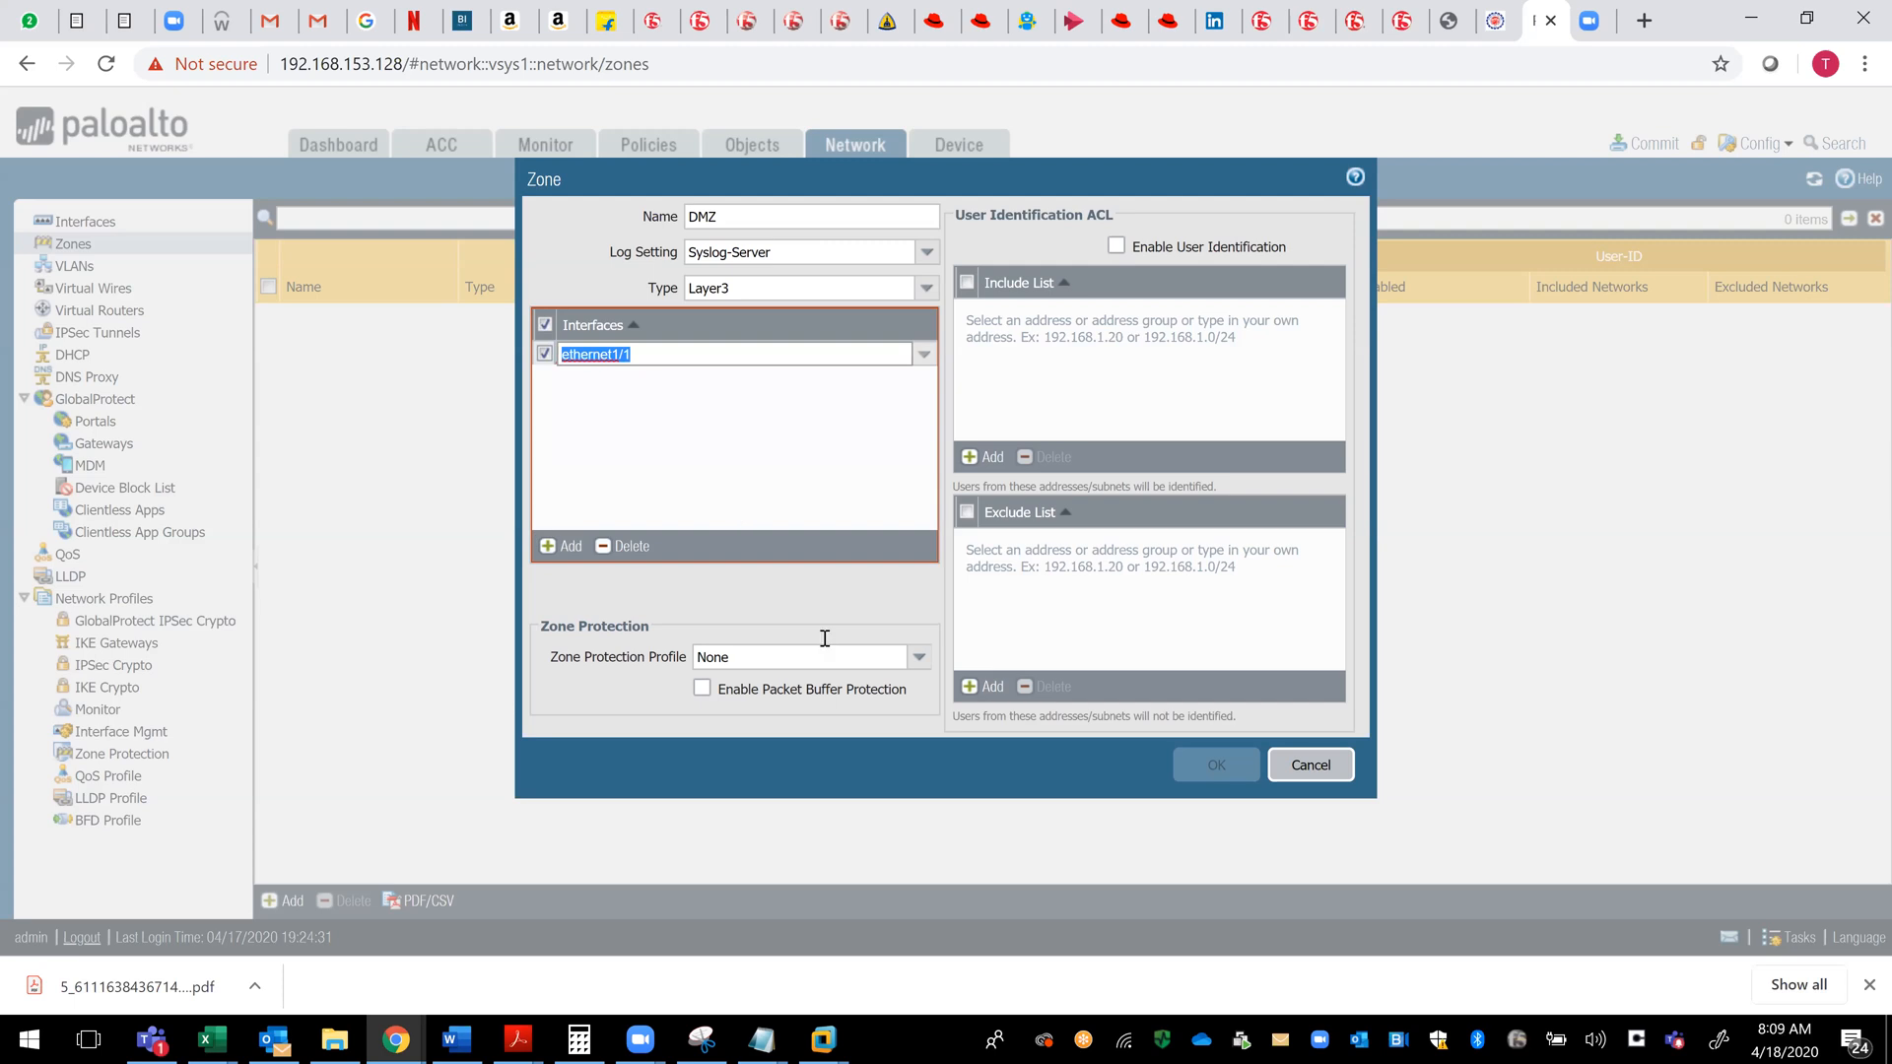
- Start a new zone protection profile for the DMZ zone and name it DMZ-Protect-File
left_click(915, 662)
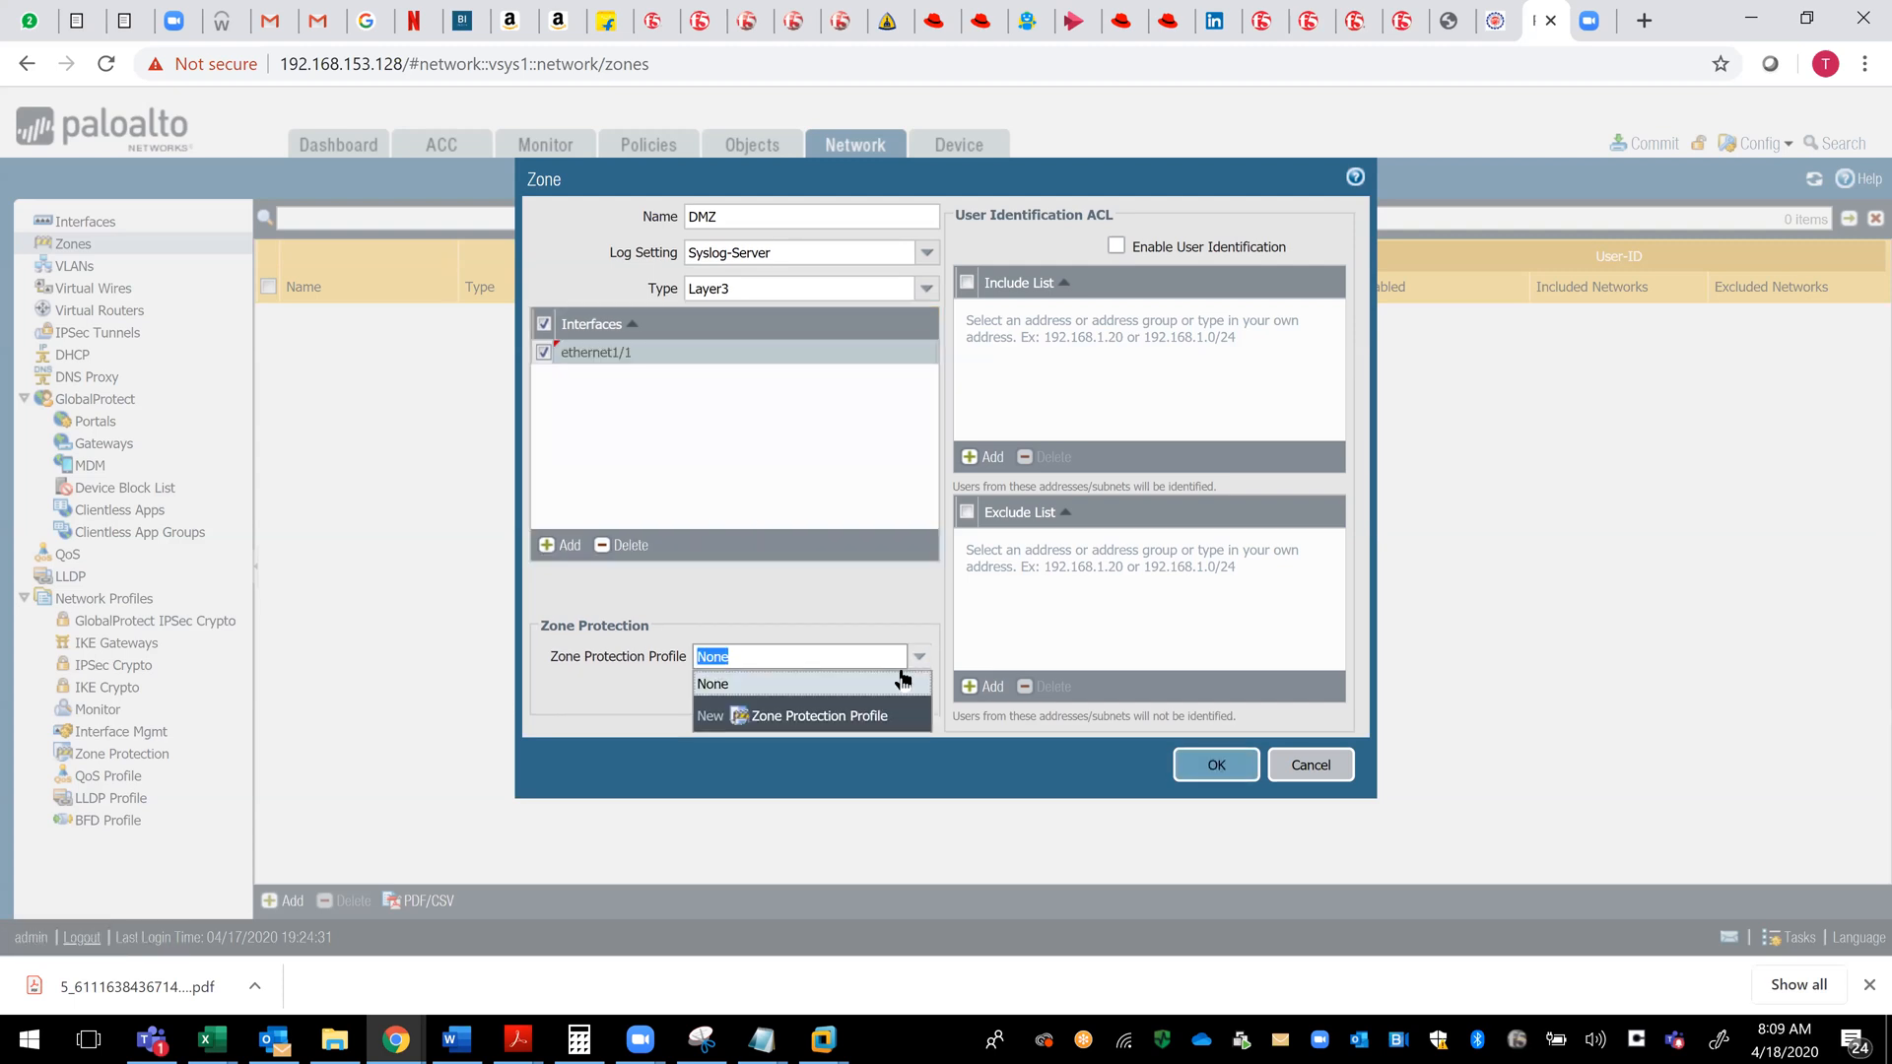
left_click(834, 726)
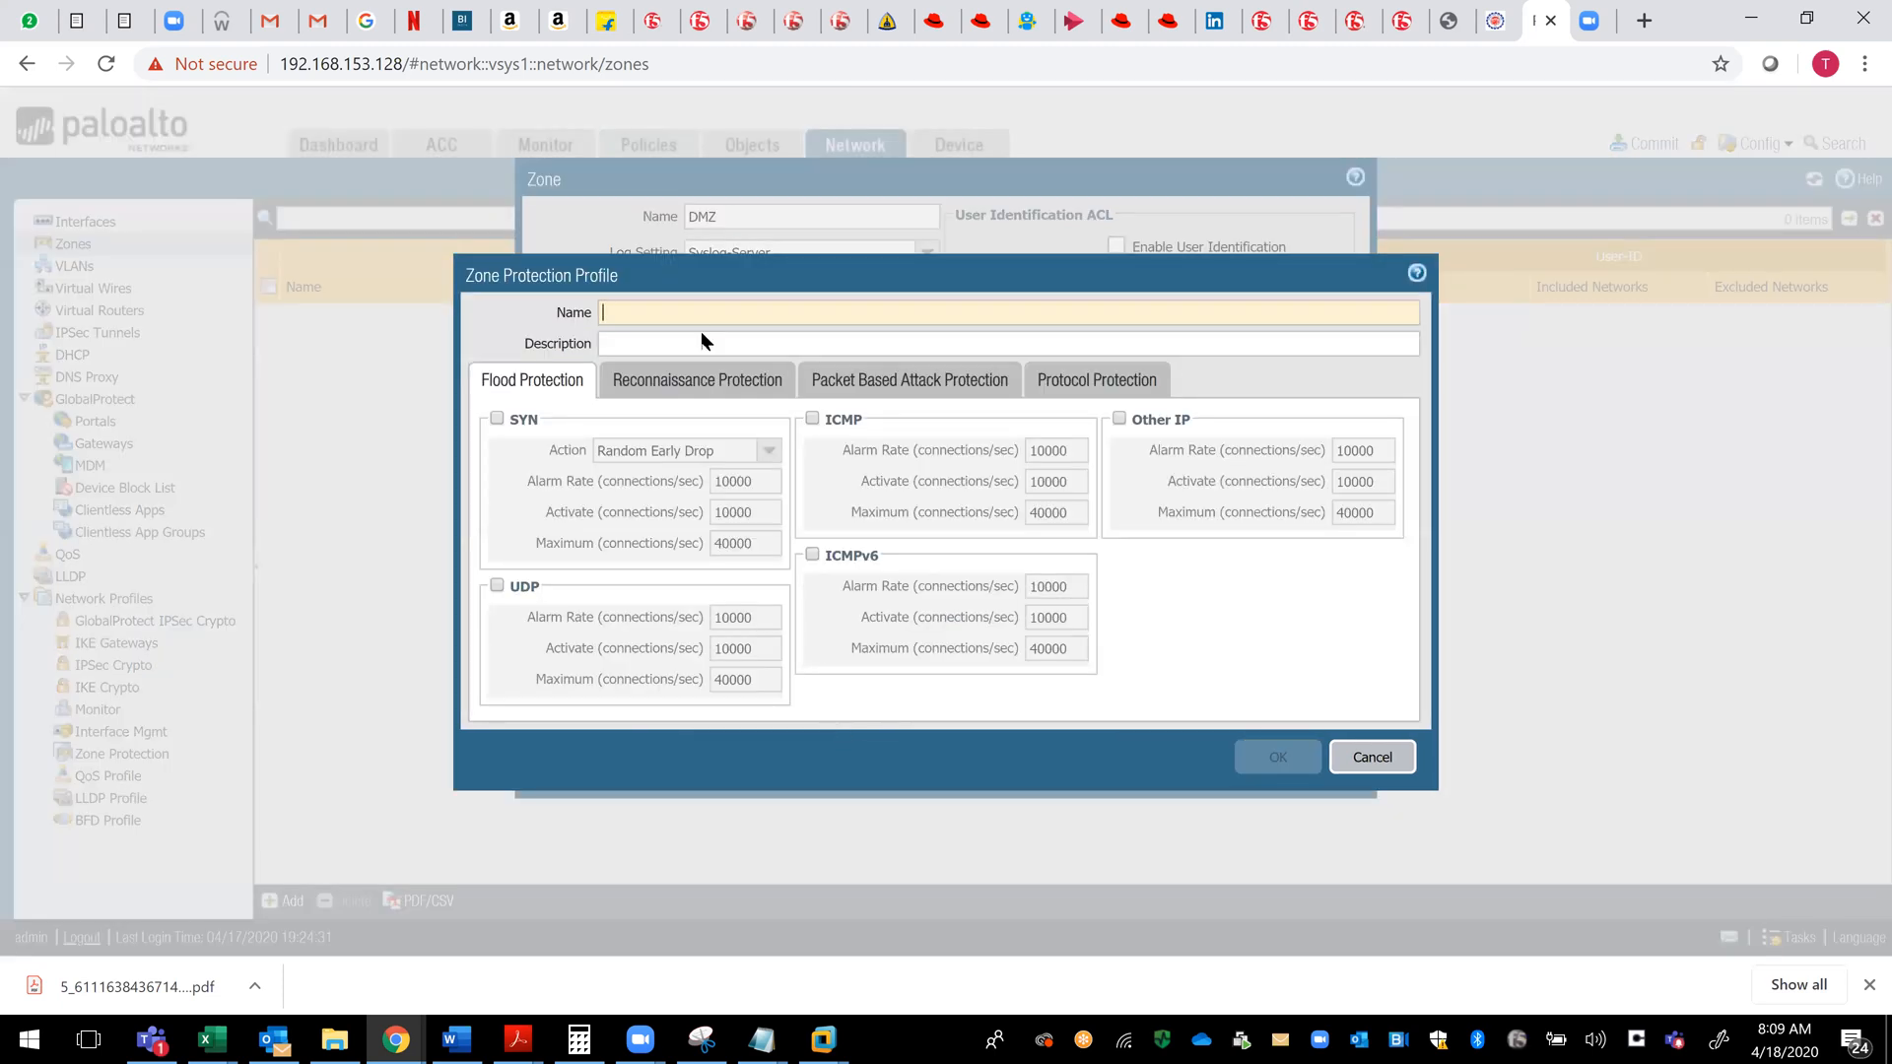
type("D")
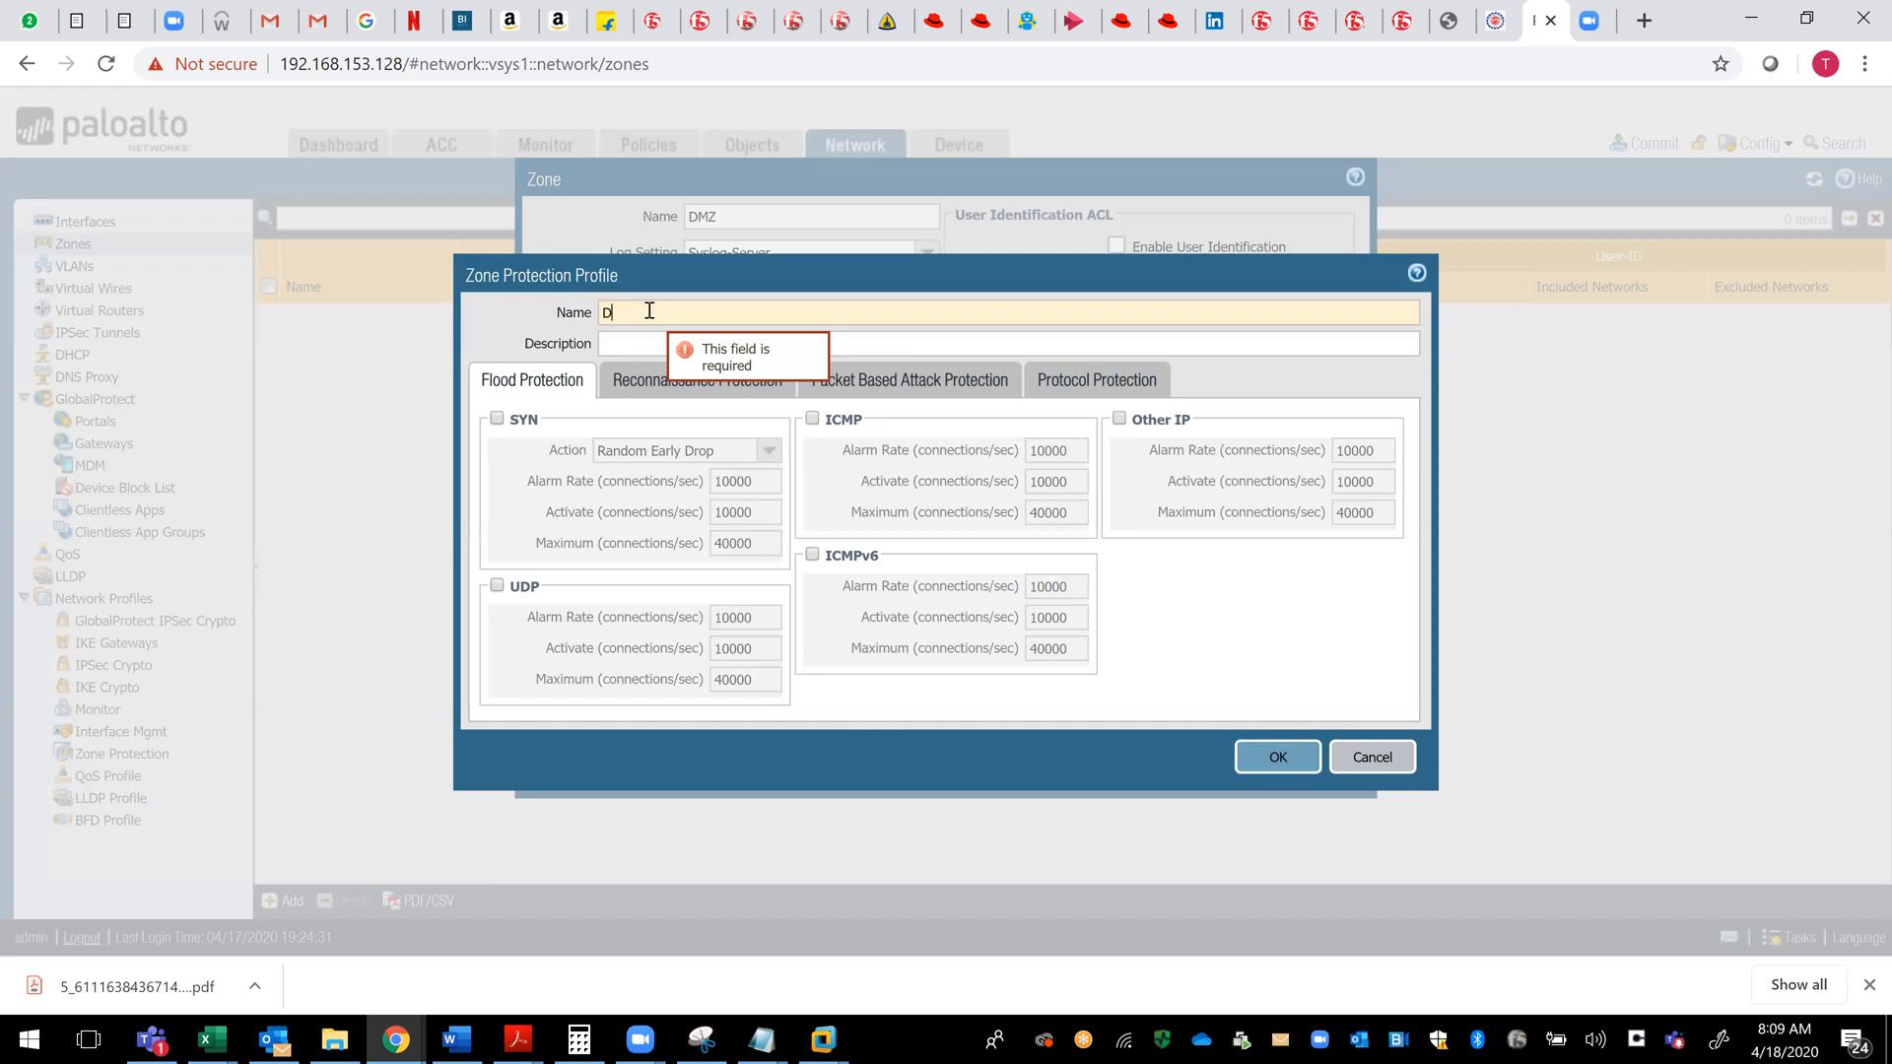
type("MZ-Pro")
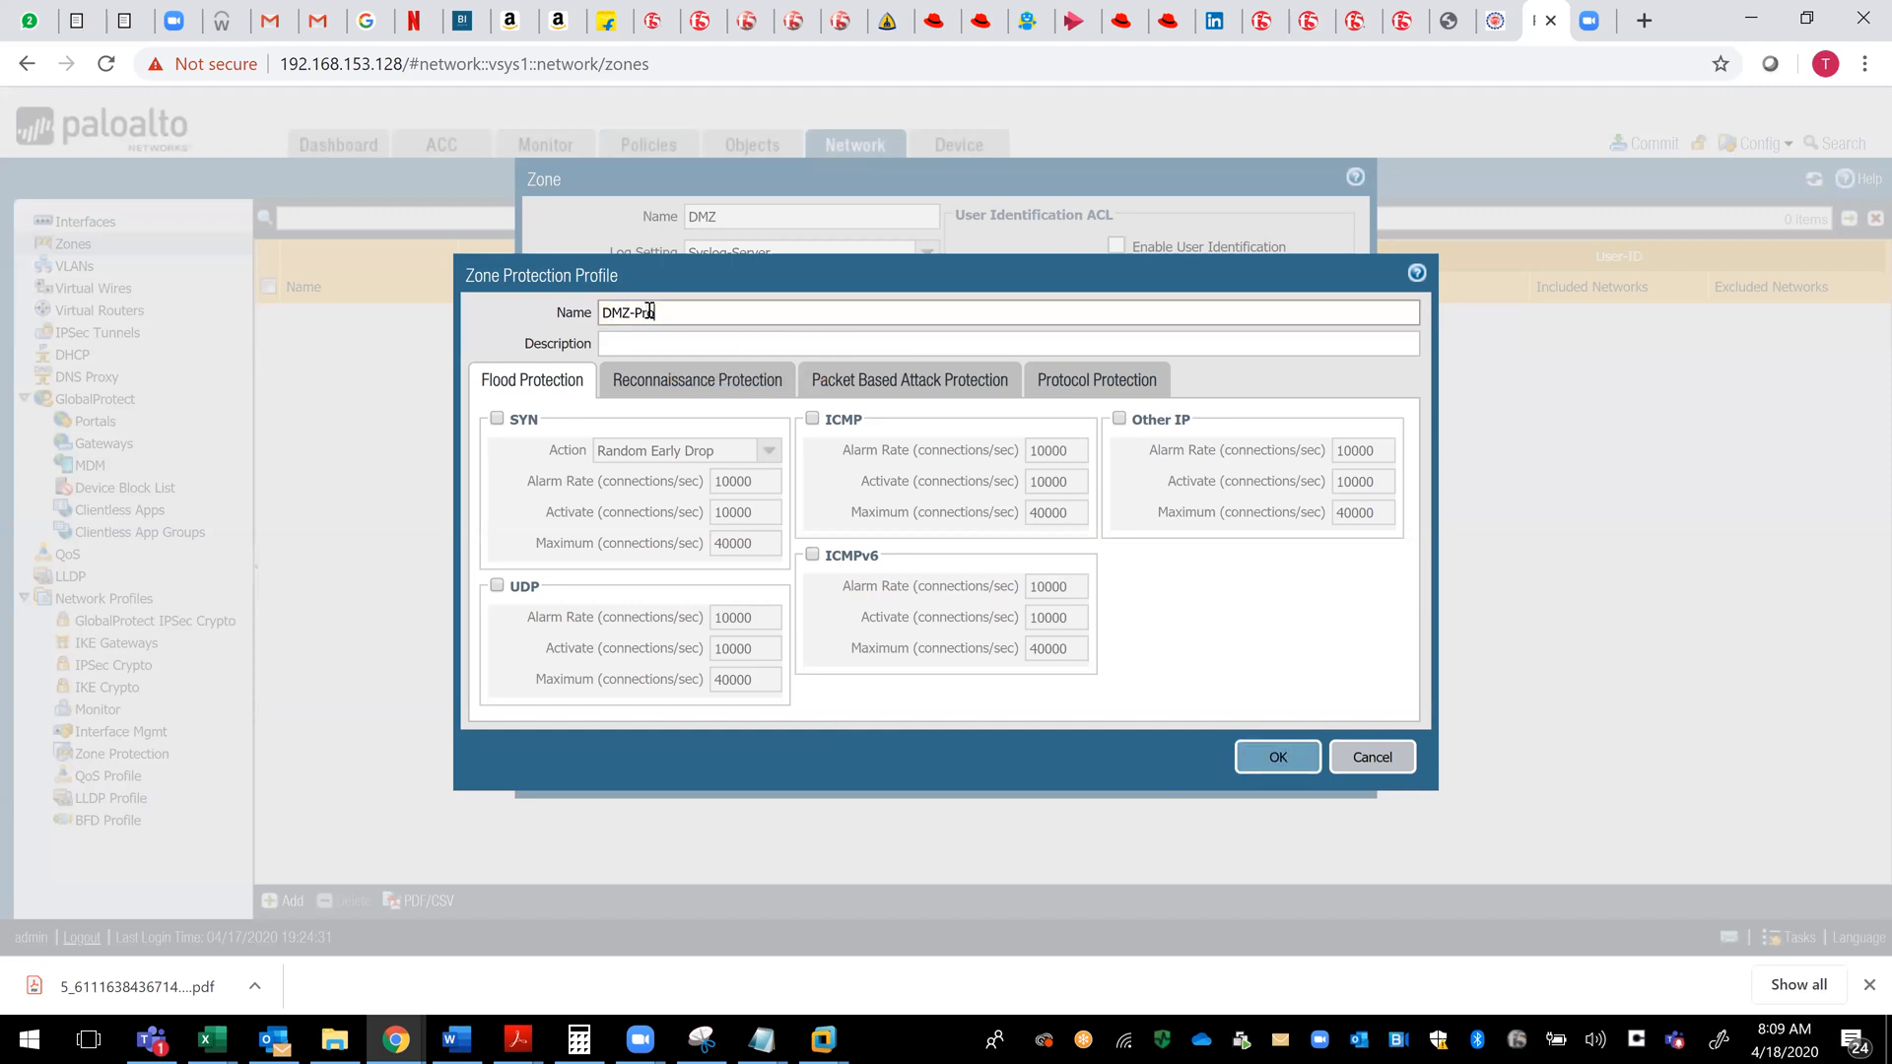
type("tect-File")
- Enable SYN, UDP, ICMP, ICMPv6 and Other IP flood protection with the default rates, and save the zone protection profile
left_click(497, 419)
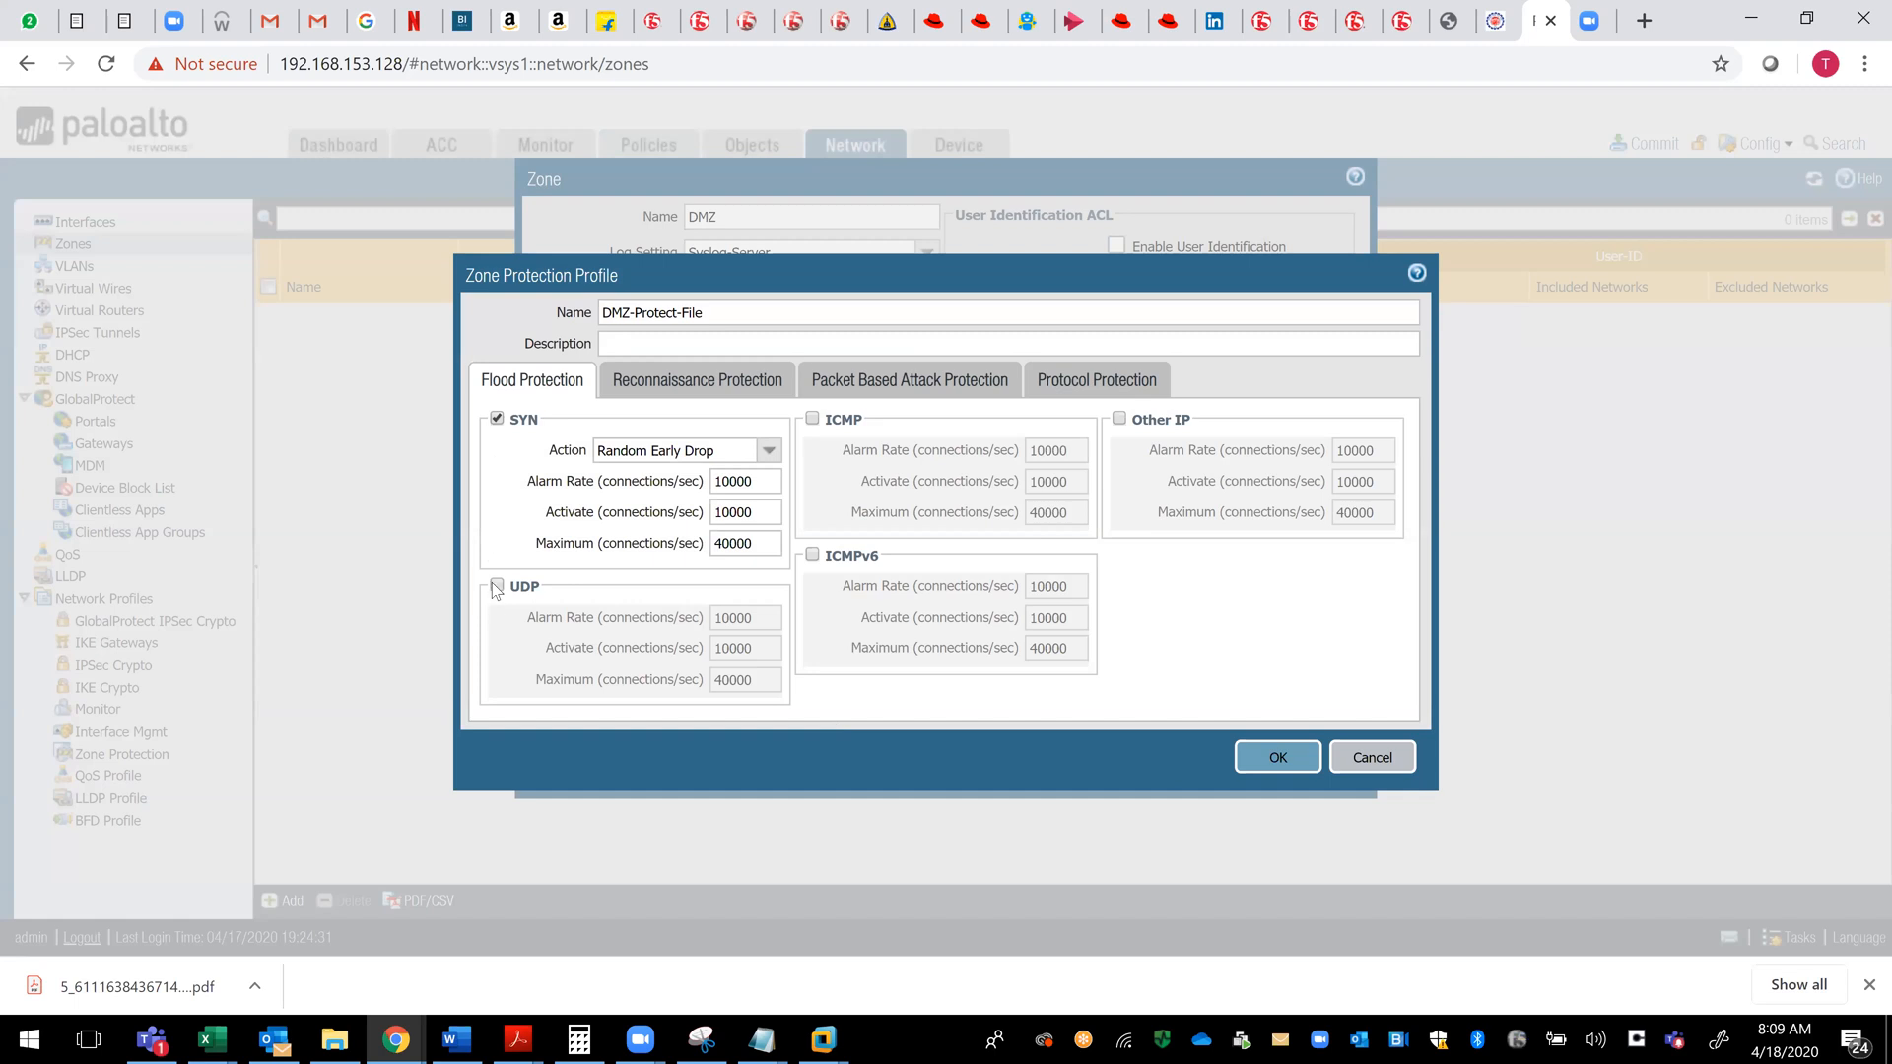
left_click(494, 584)
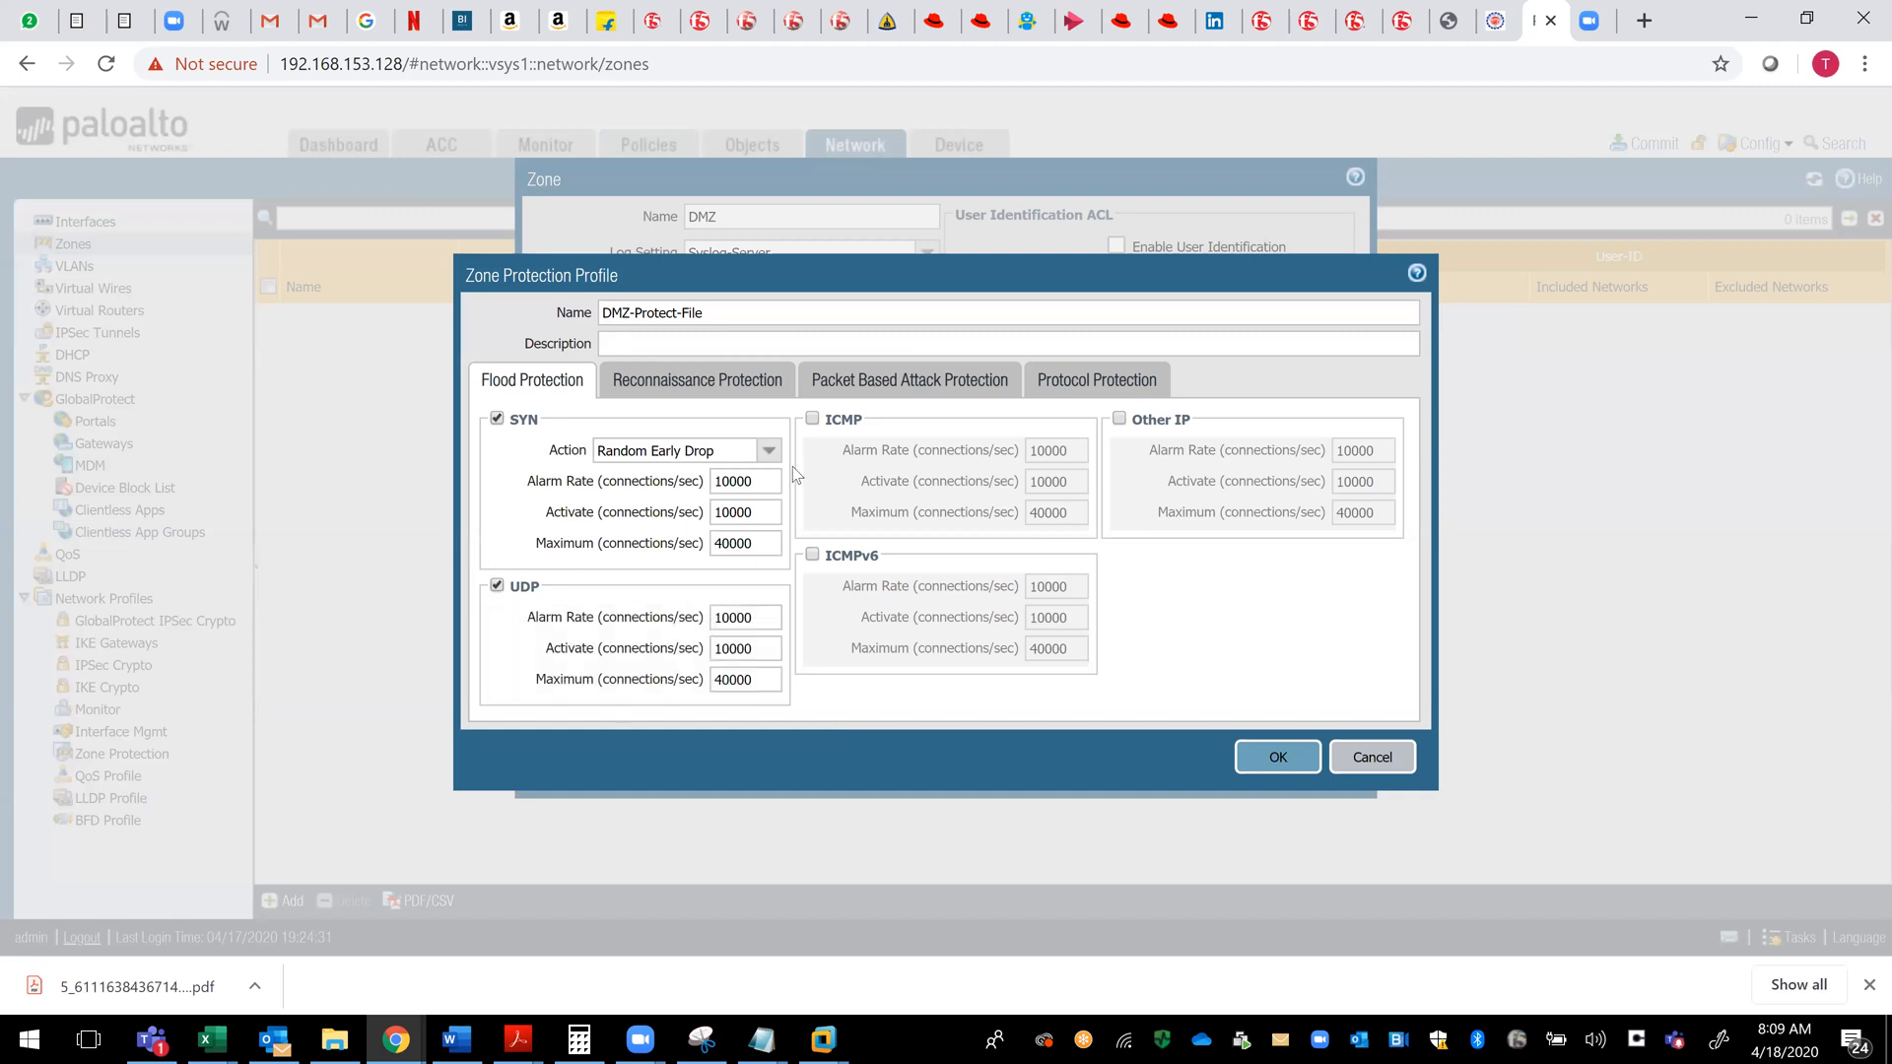
left_click(812, 416)
left_click(810, 556)
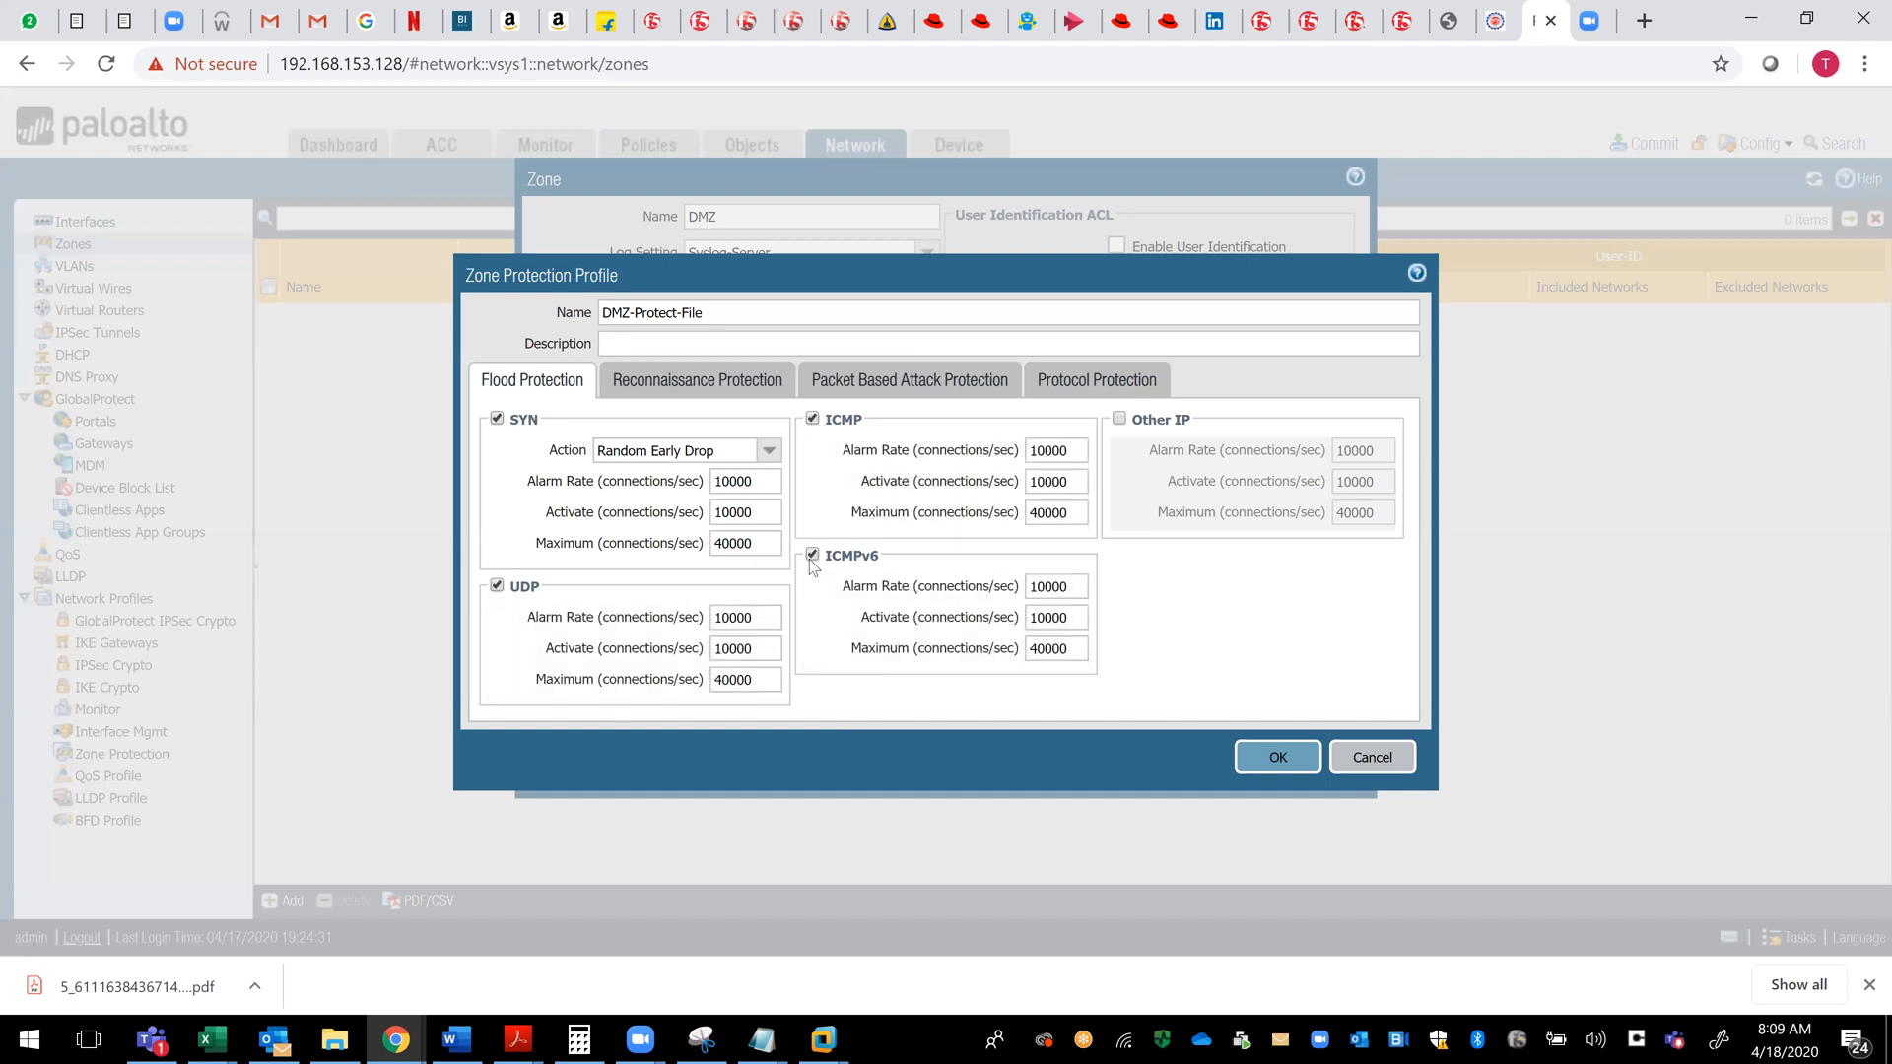
left_click(1119, 418)
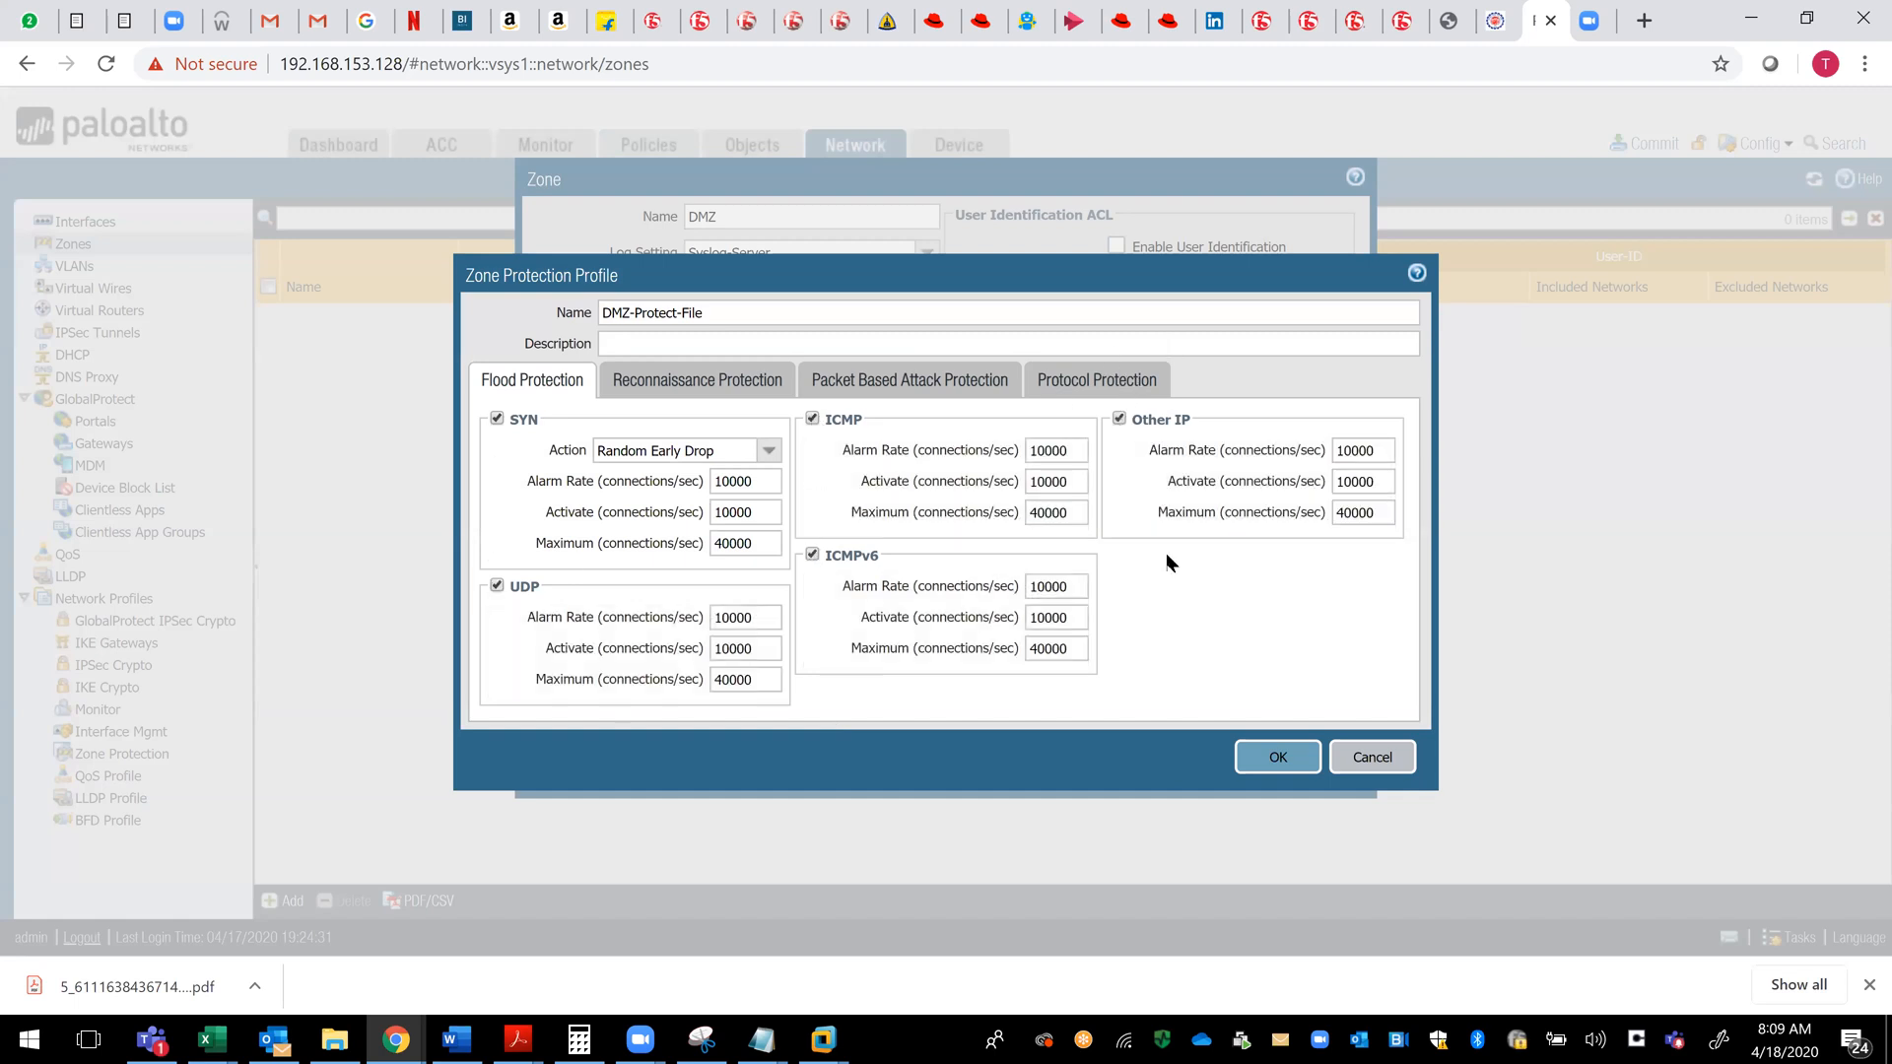
left_click(1278, 758)
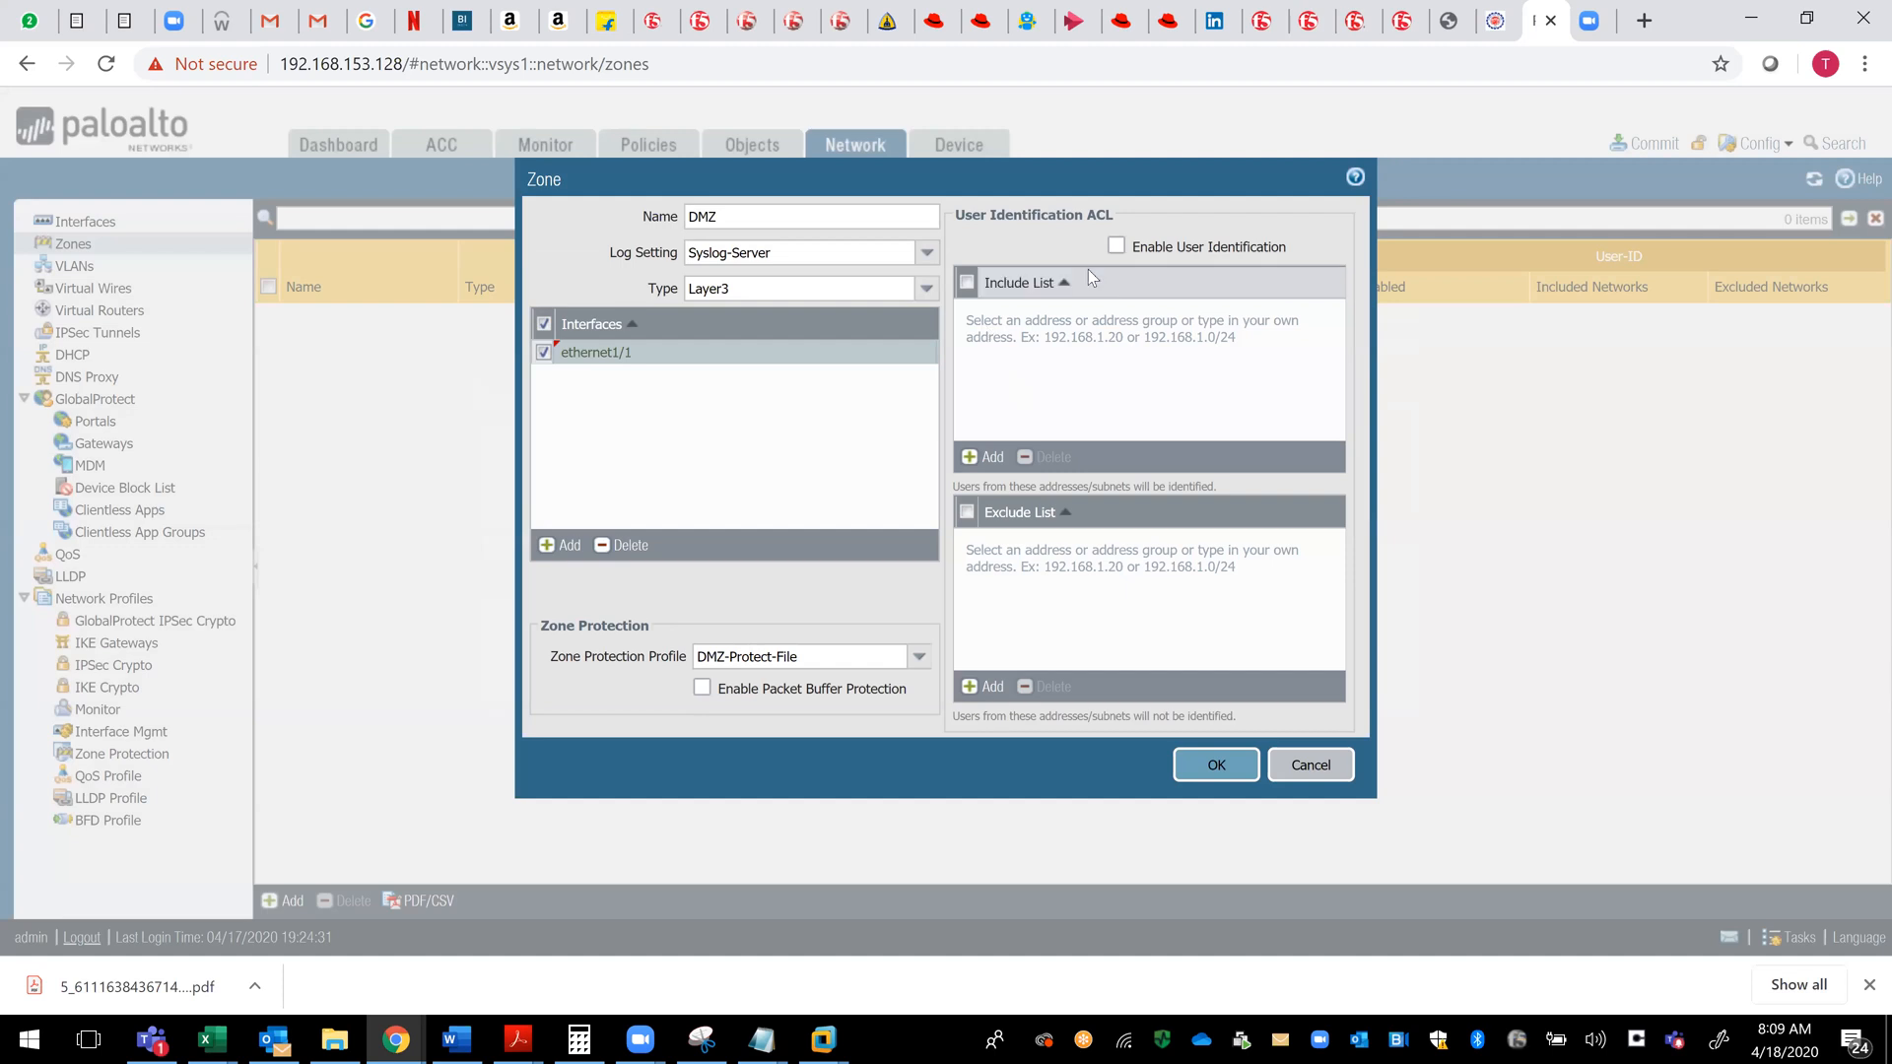
- Enable User Identification for the DMZ zone and save the zone
left_click(1114, 248)
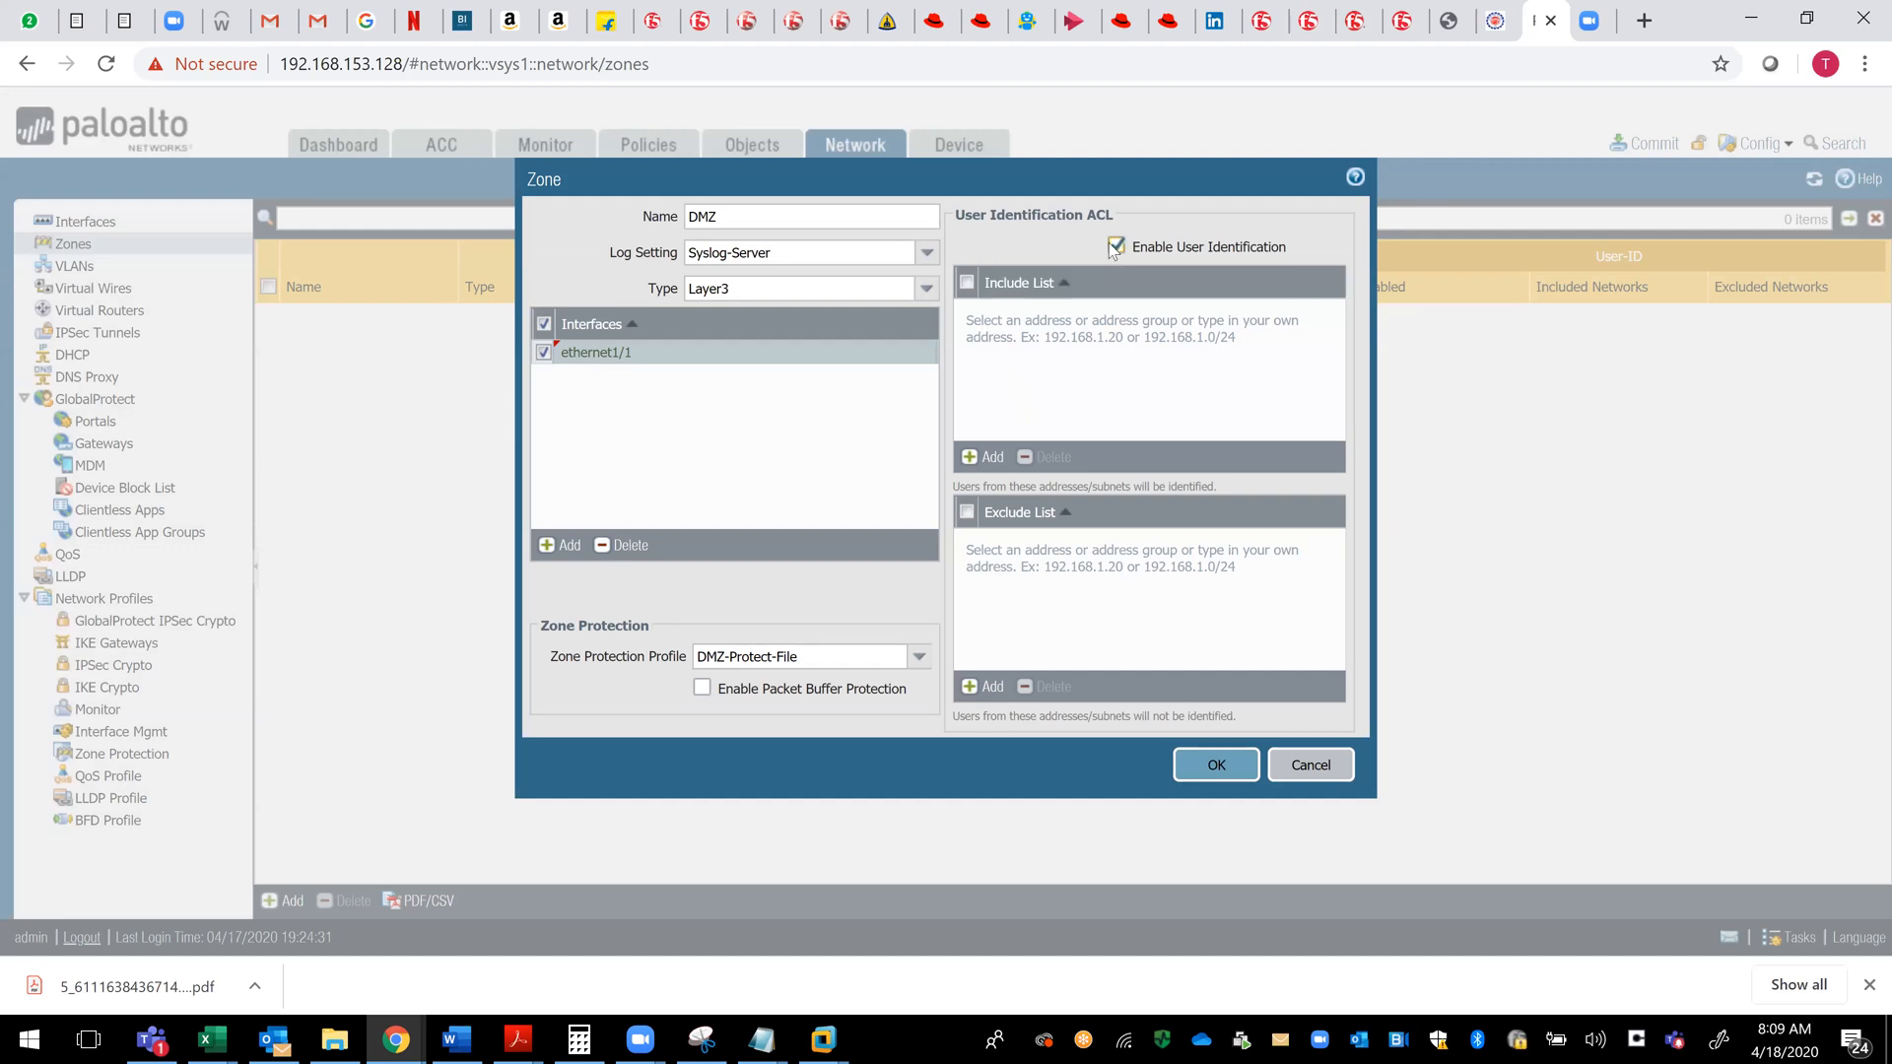
left_click(967, 283)
left_click(1195, 768)
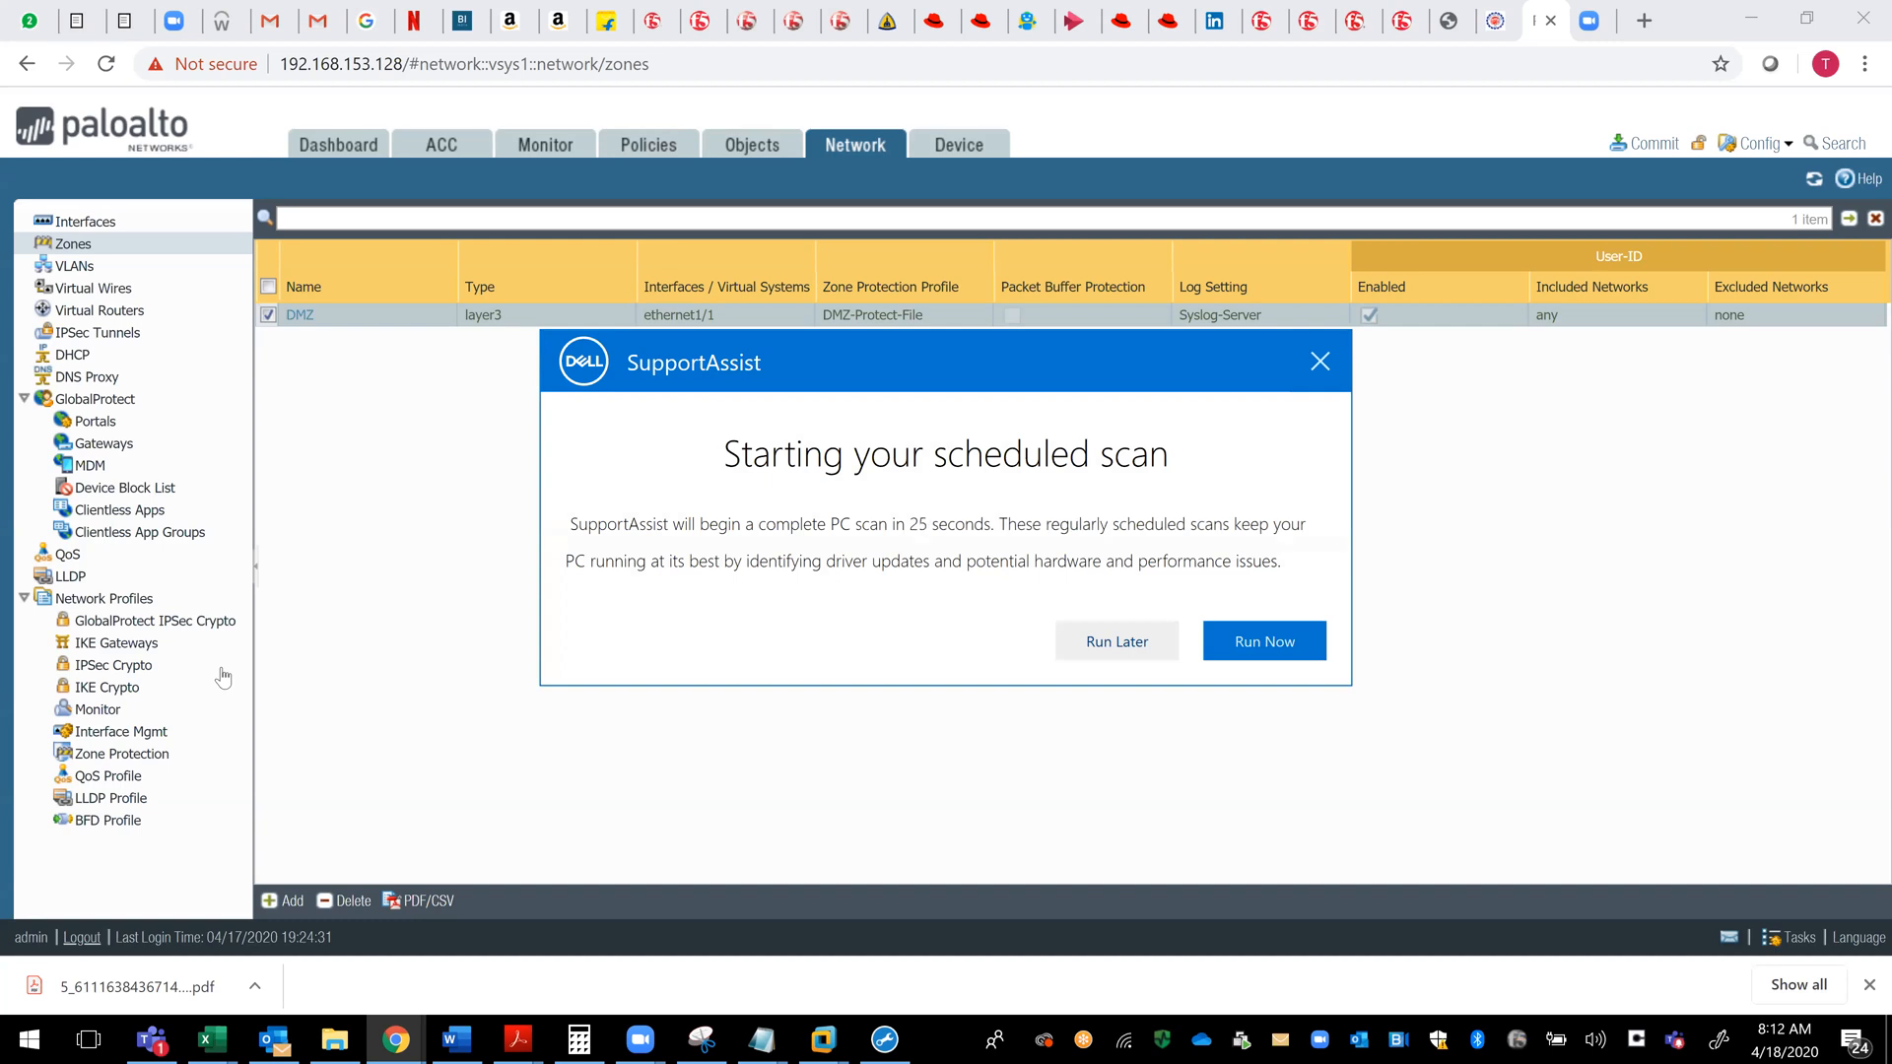
- Postpone the scheduled SupportAssist scan and detach the firewall's browser tab into its own window
left_click(1128, 651)
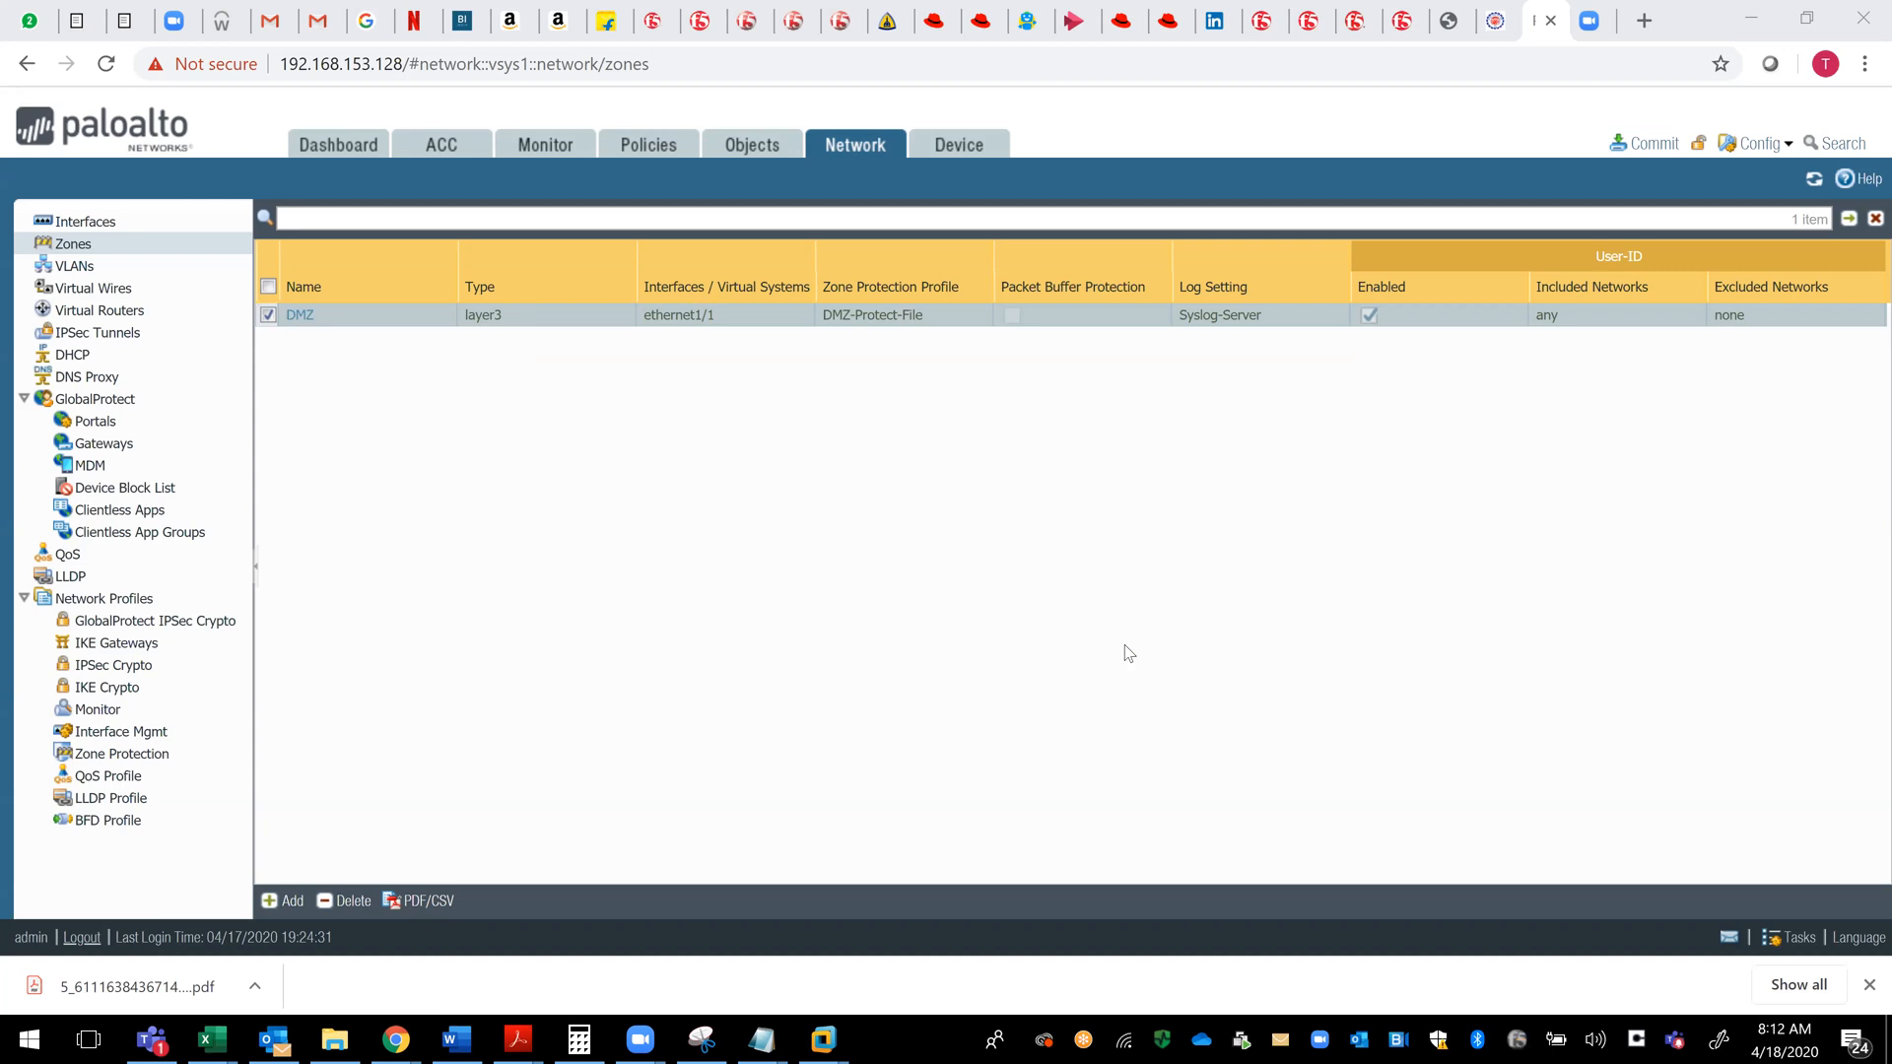
left_click(1542, 37)
left_click_drag(1543, 67, 1532, 116)
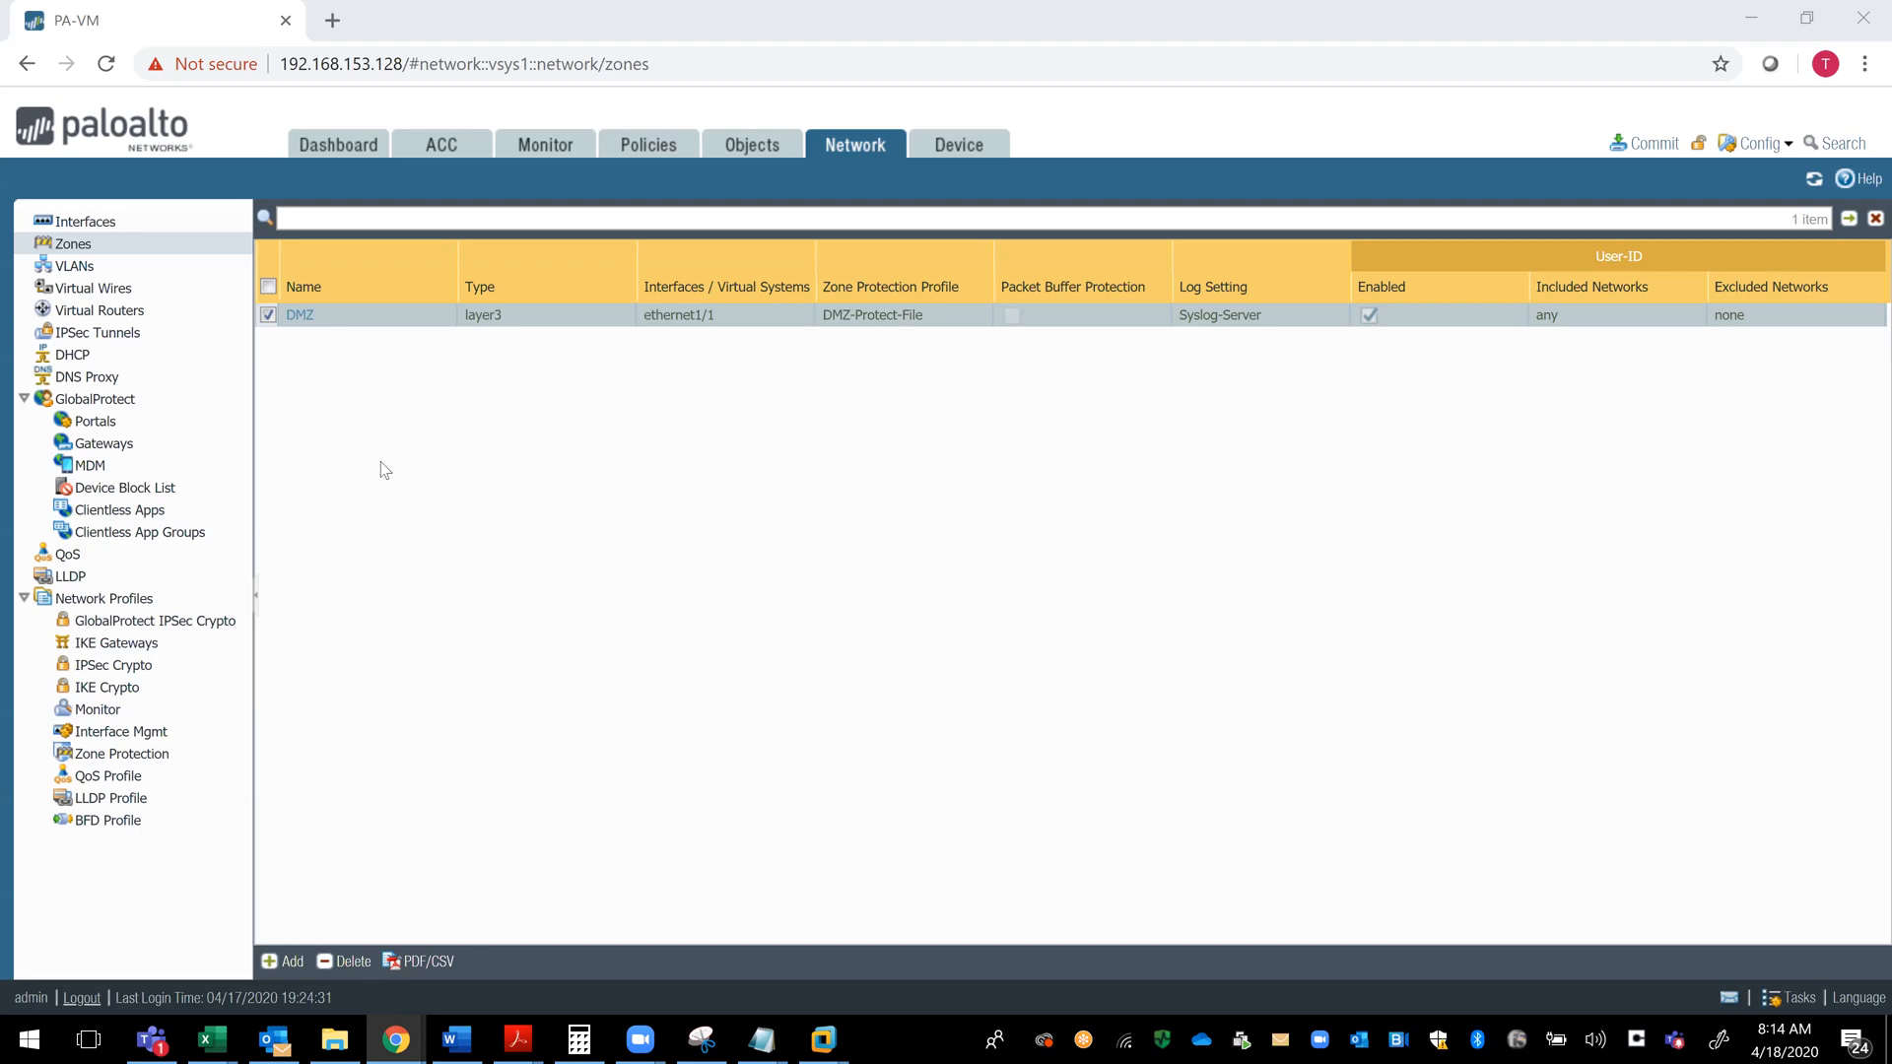
- Open the ethernet1/1 interface for editing and start a new NetFlow profile named Lab for it
left_click(87, 225)
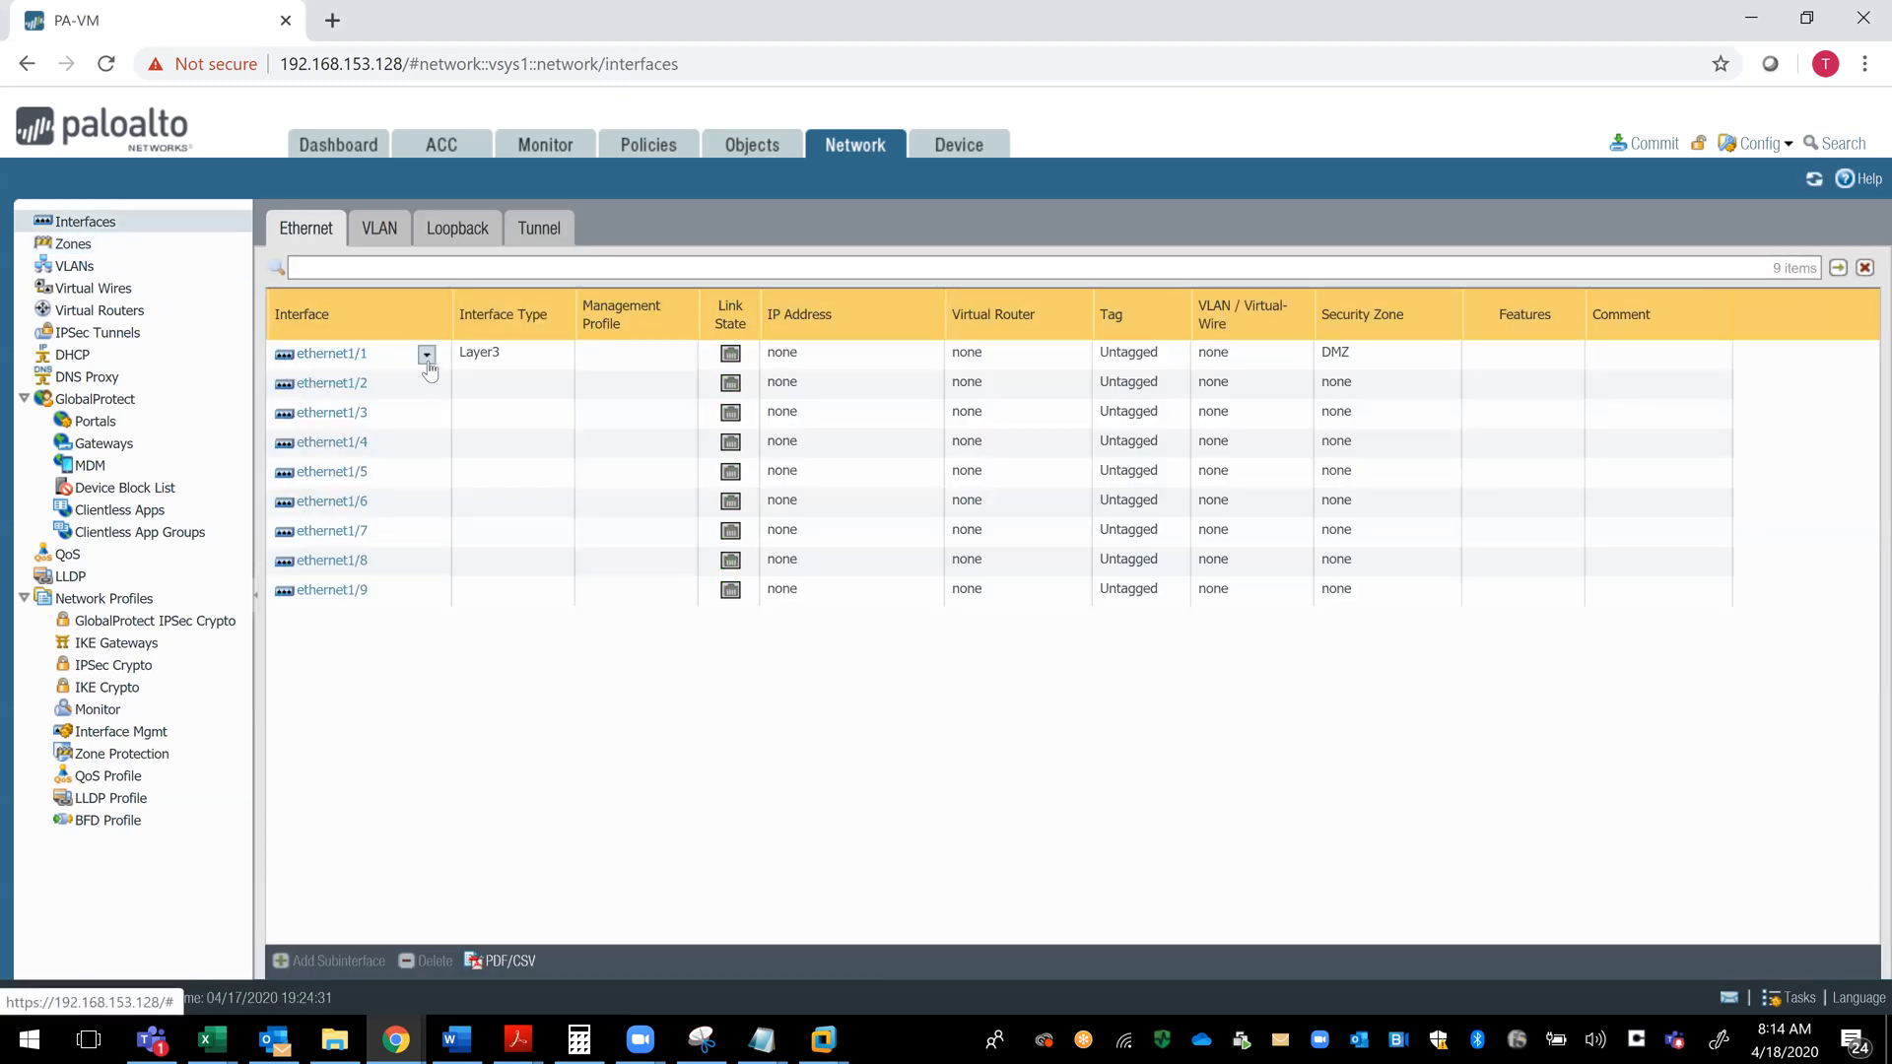
left_click(427, 356)
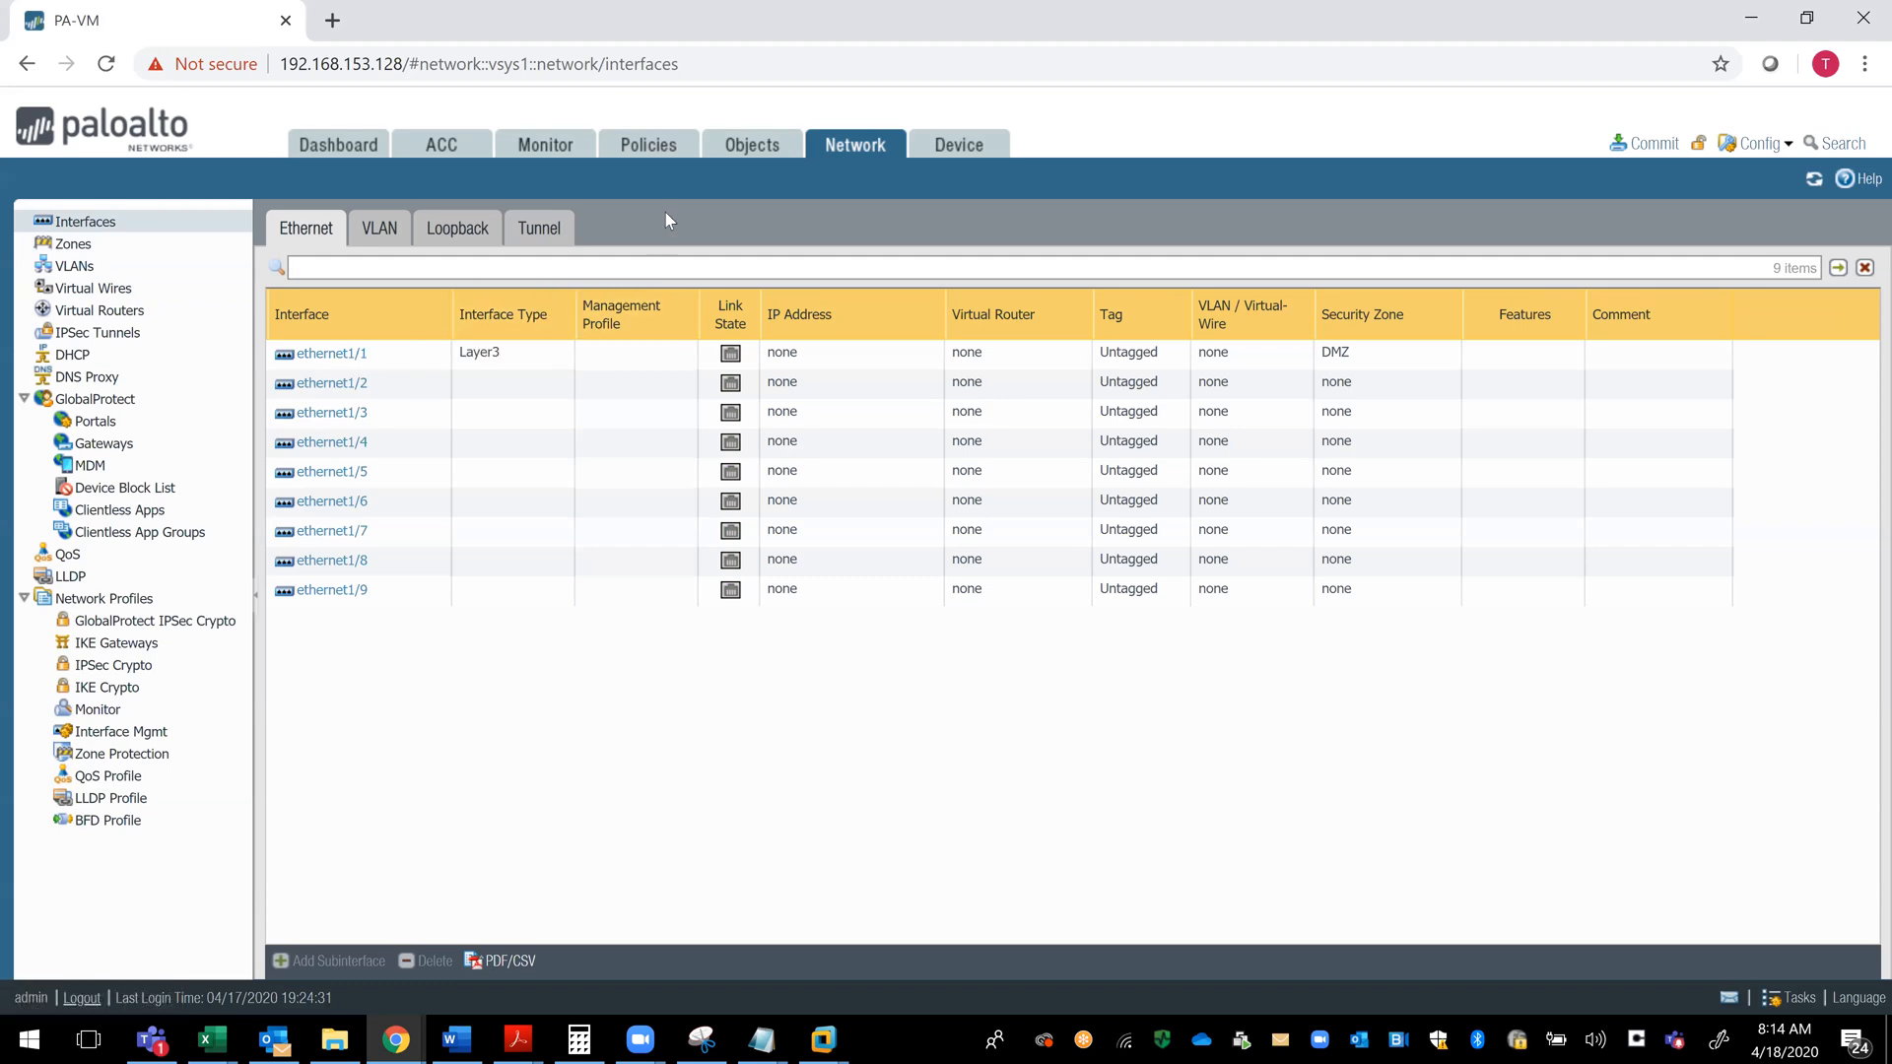
left_click(331, 354)
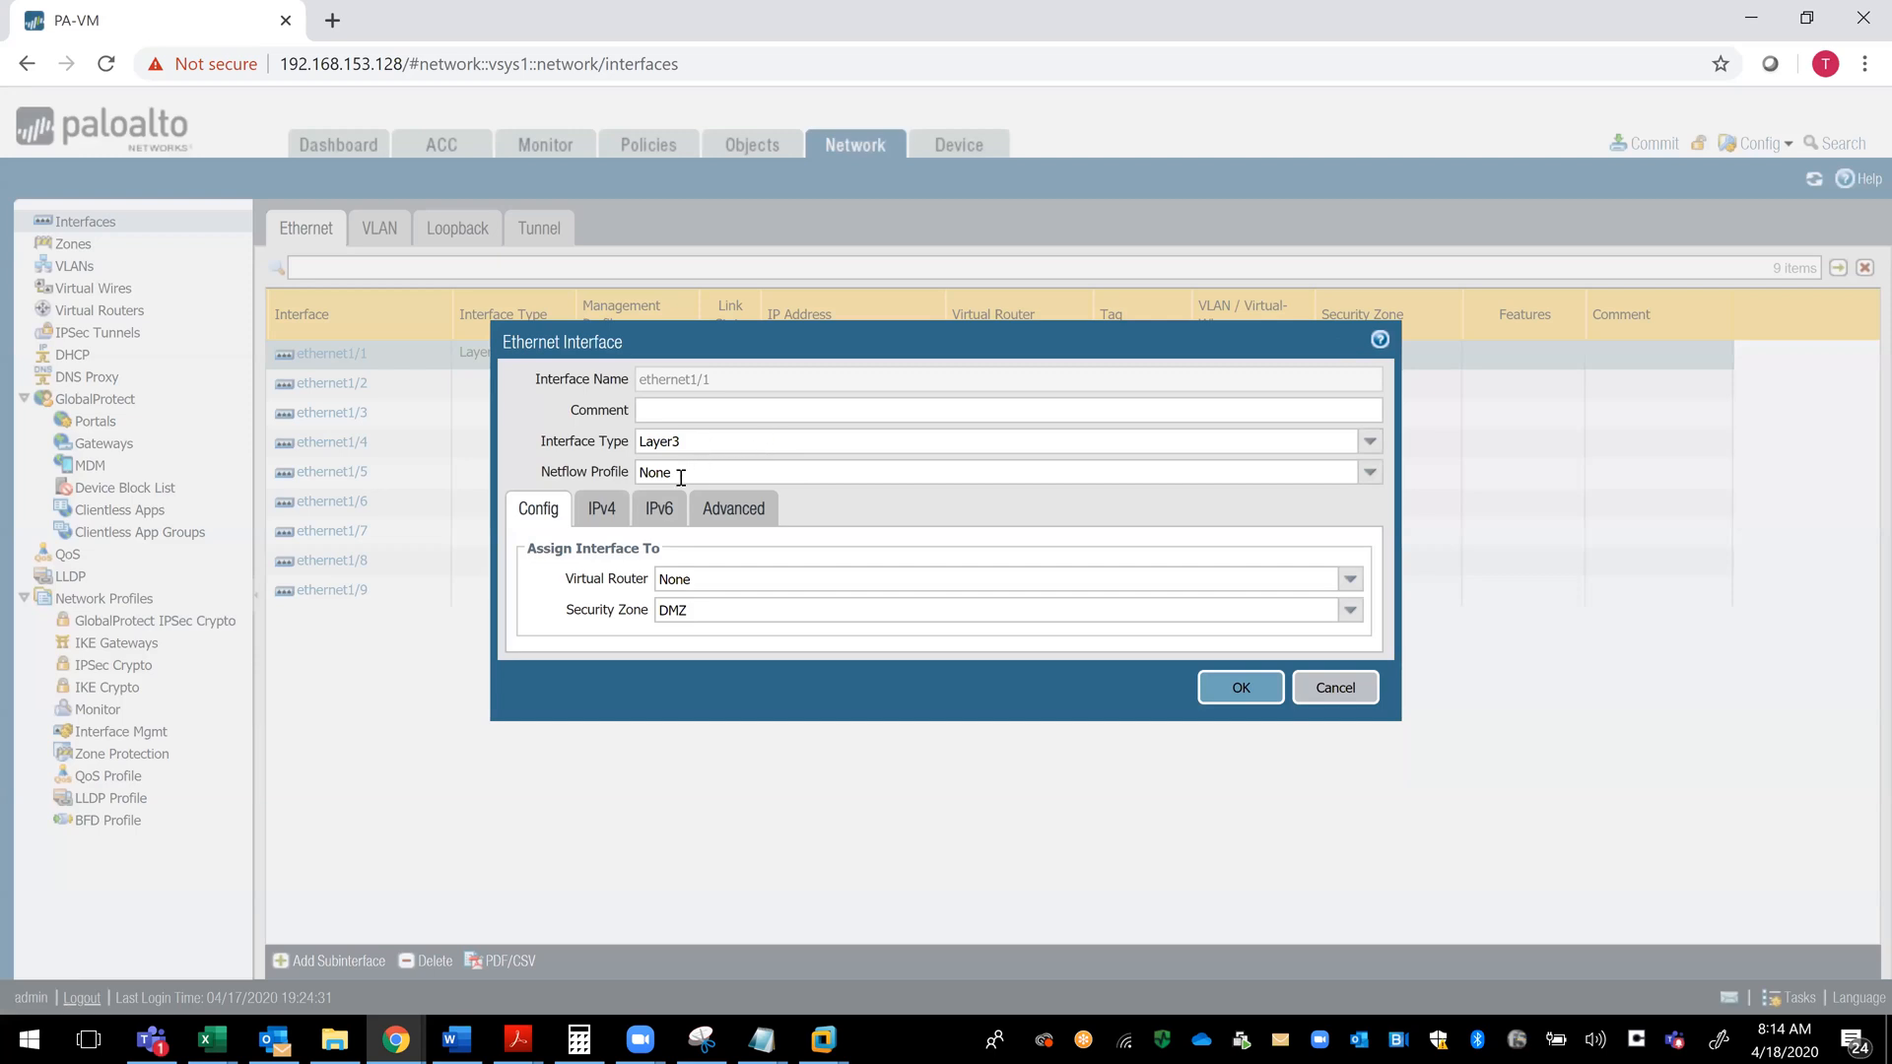
left_click(1369, 474)
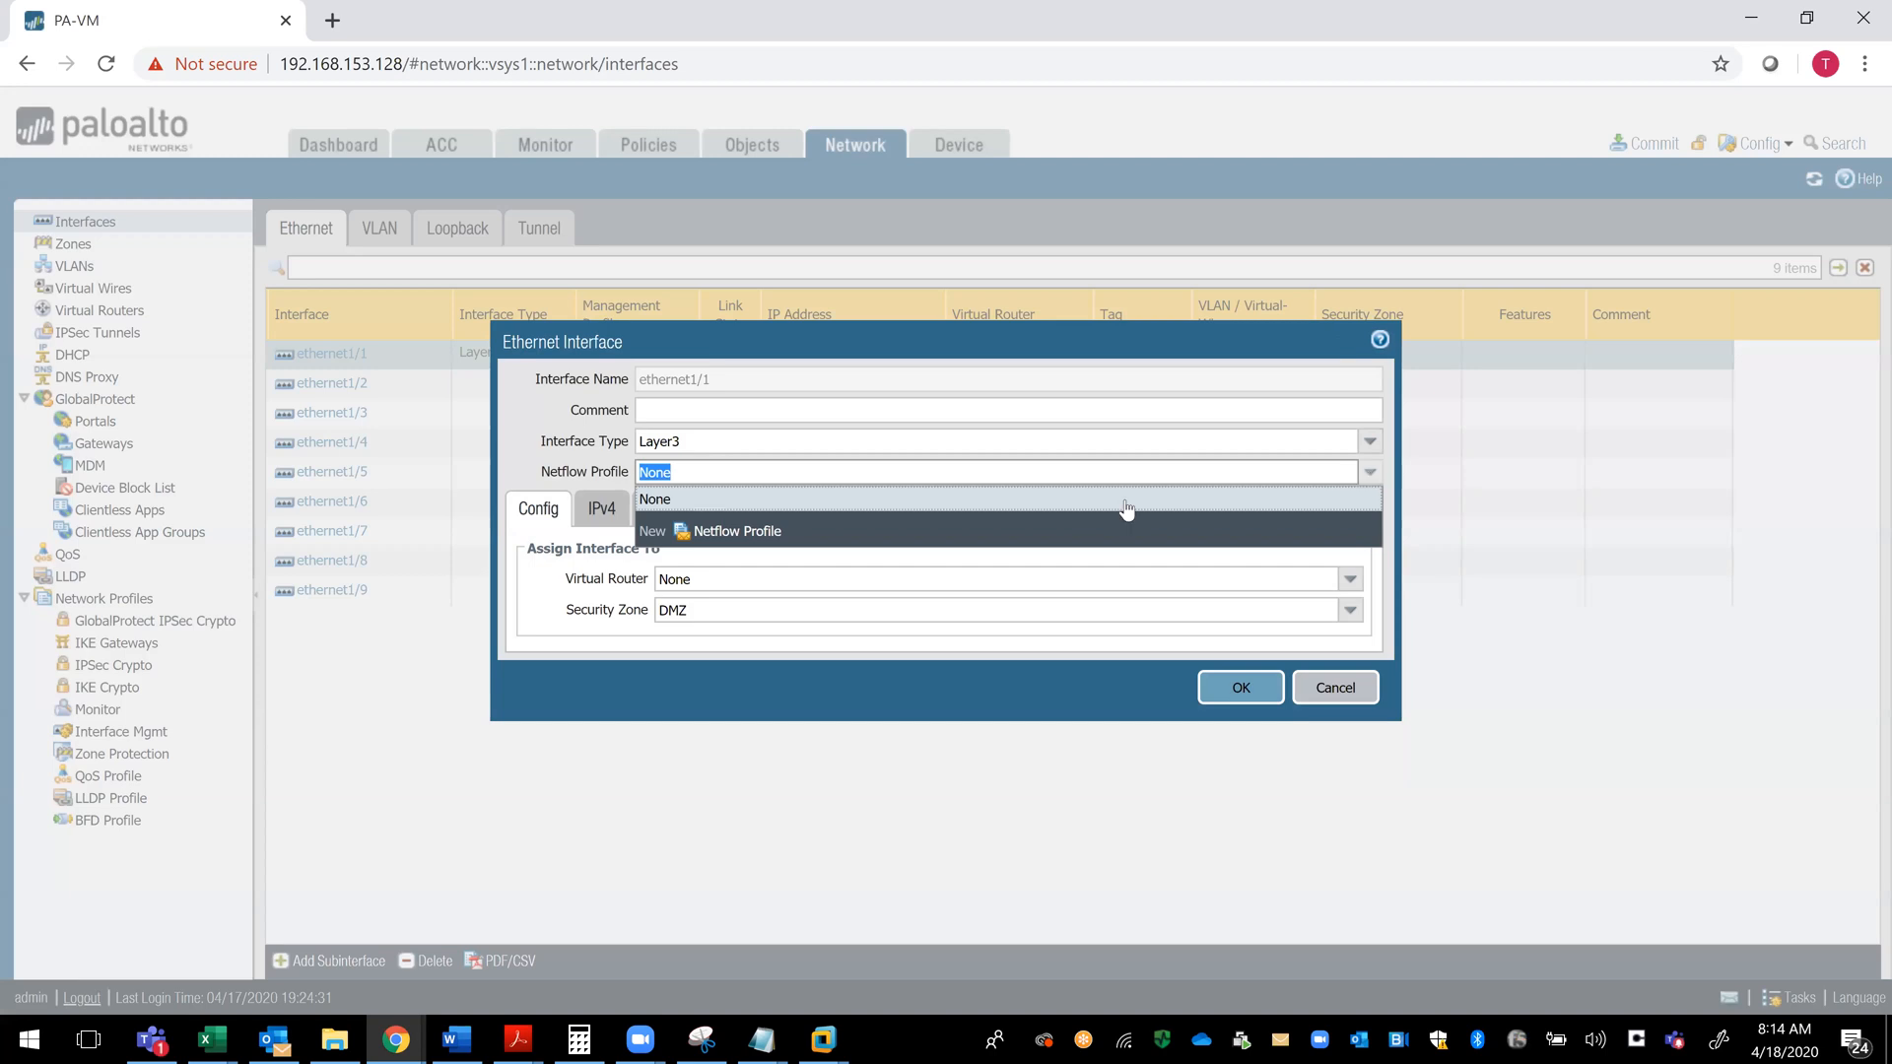
left_click(756, 532)
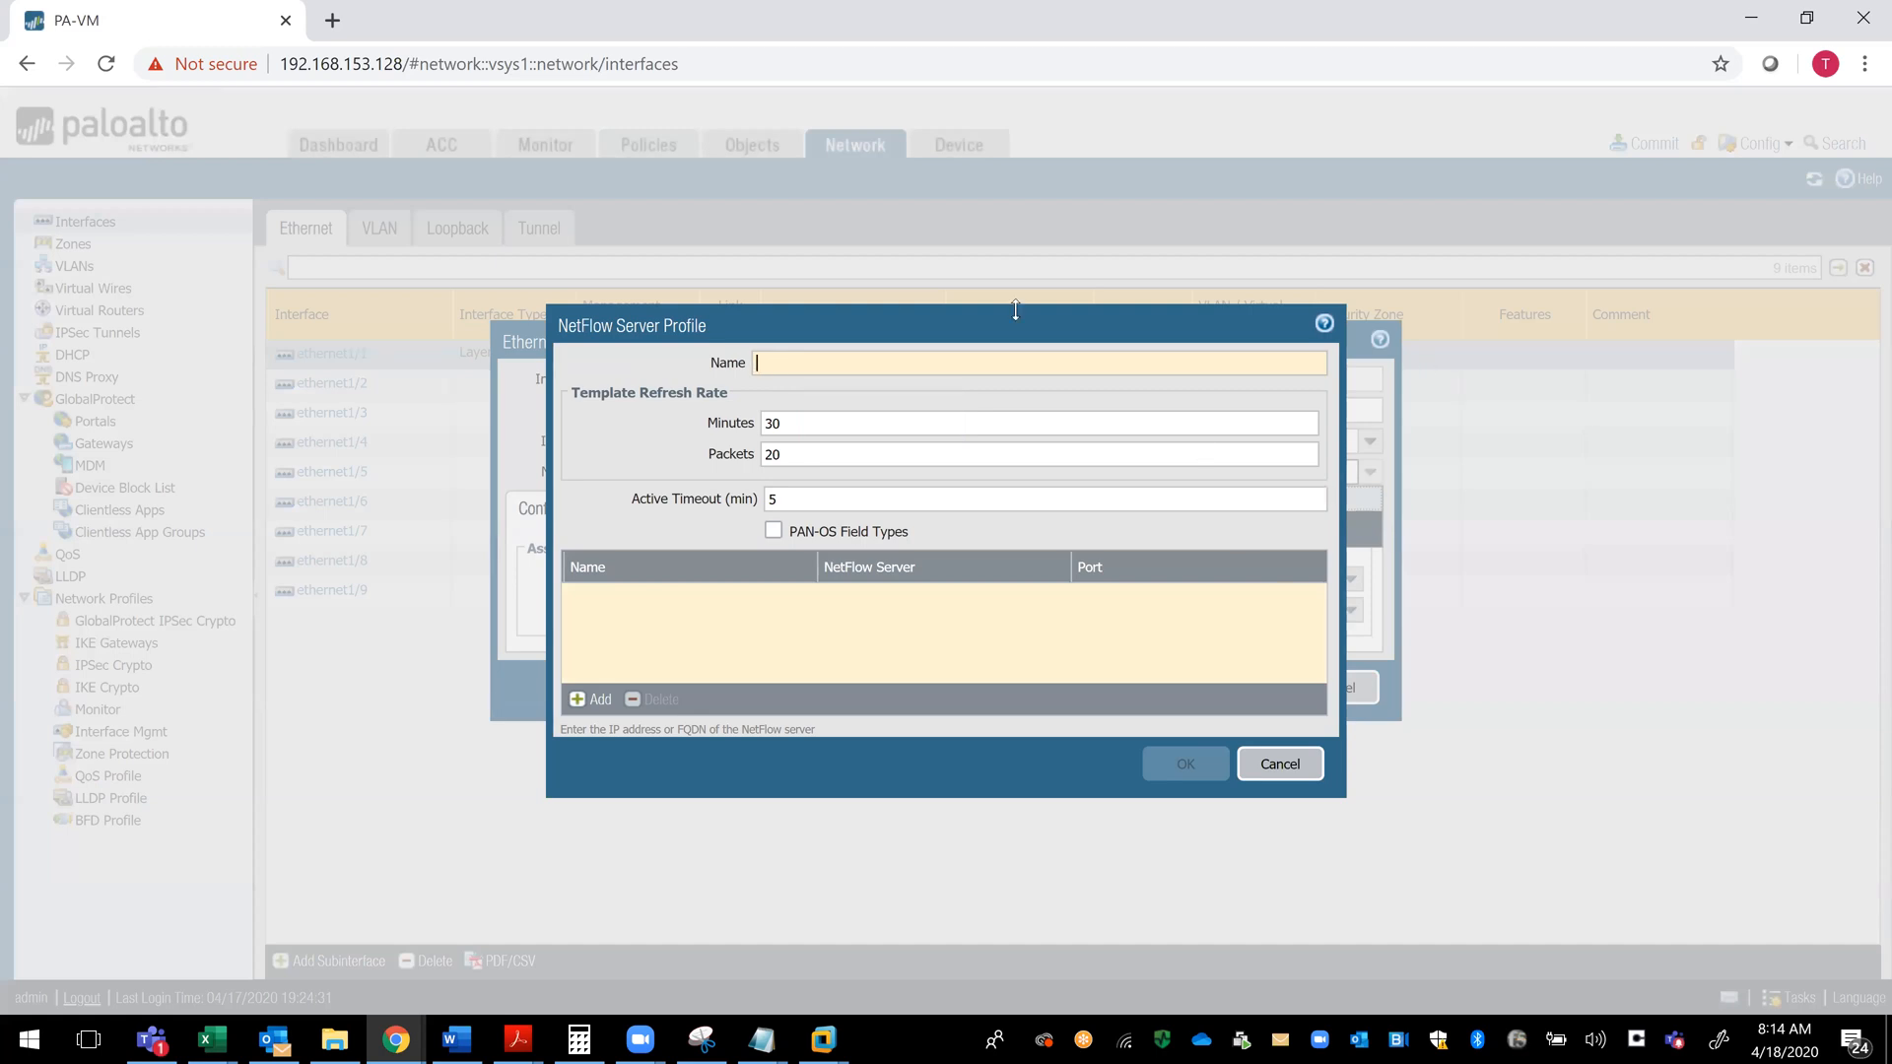
type("Lab")
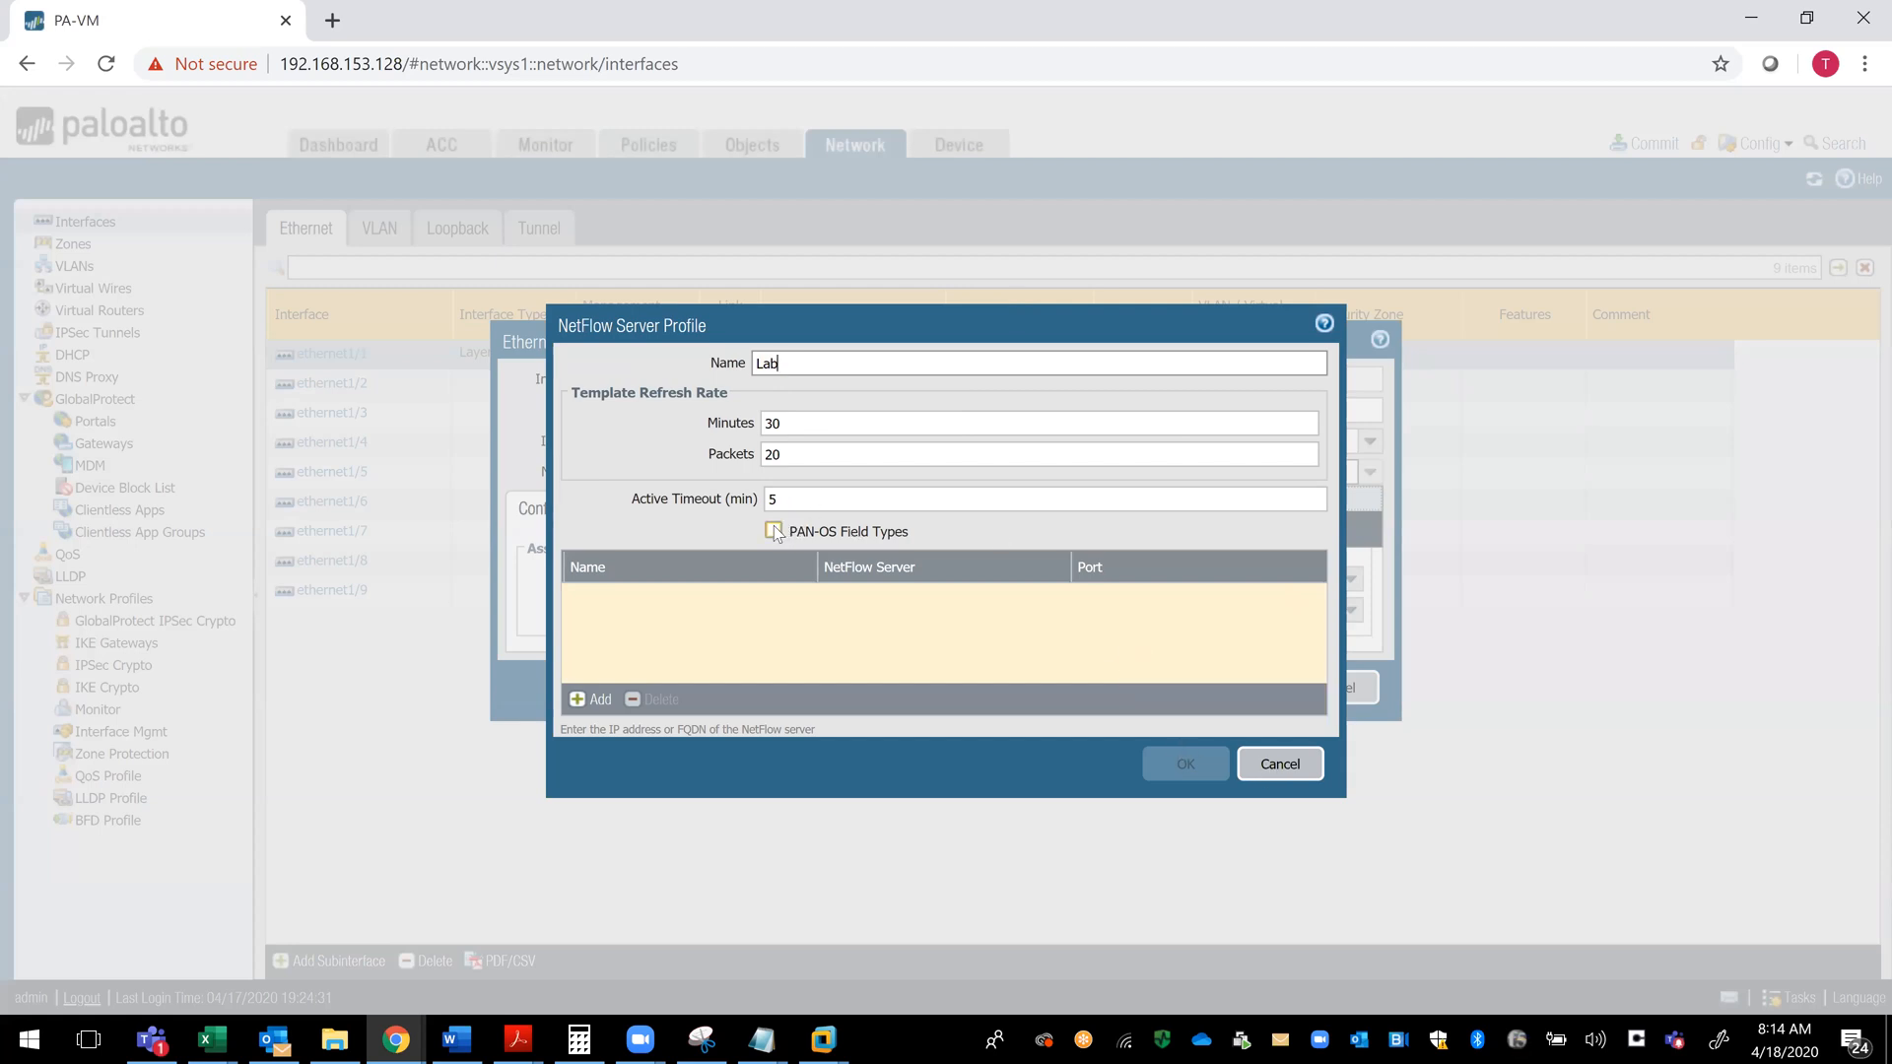
- Add a NetFlow server named Lab with address 10.10.10.10 to the profile
left_click(591, 699)
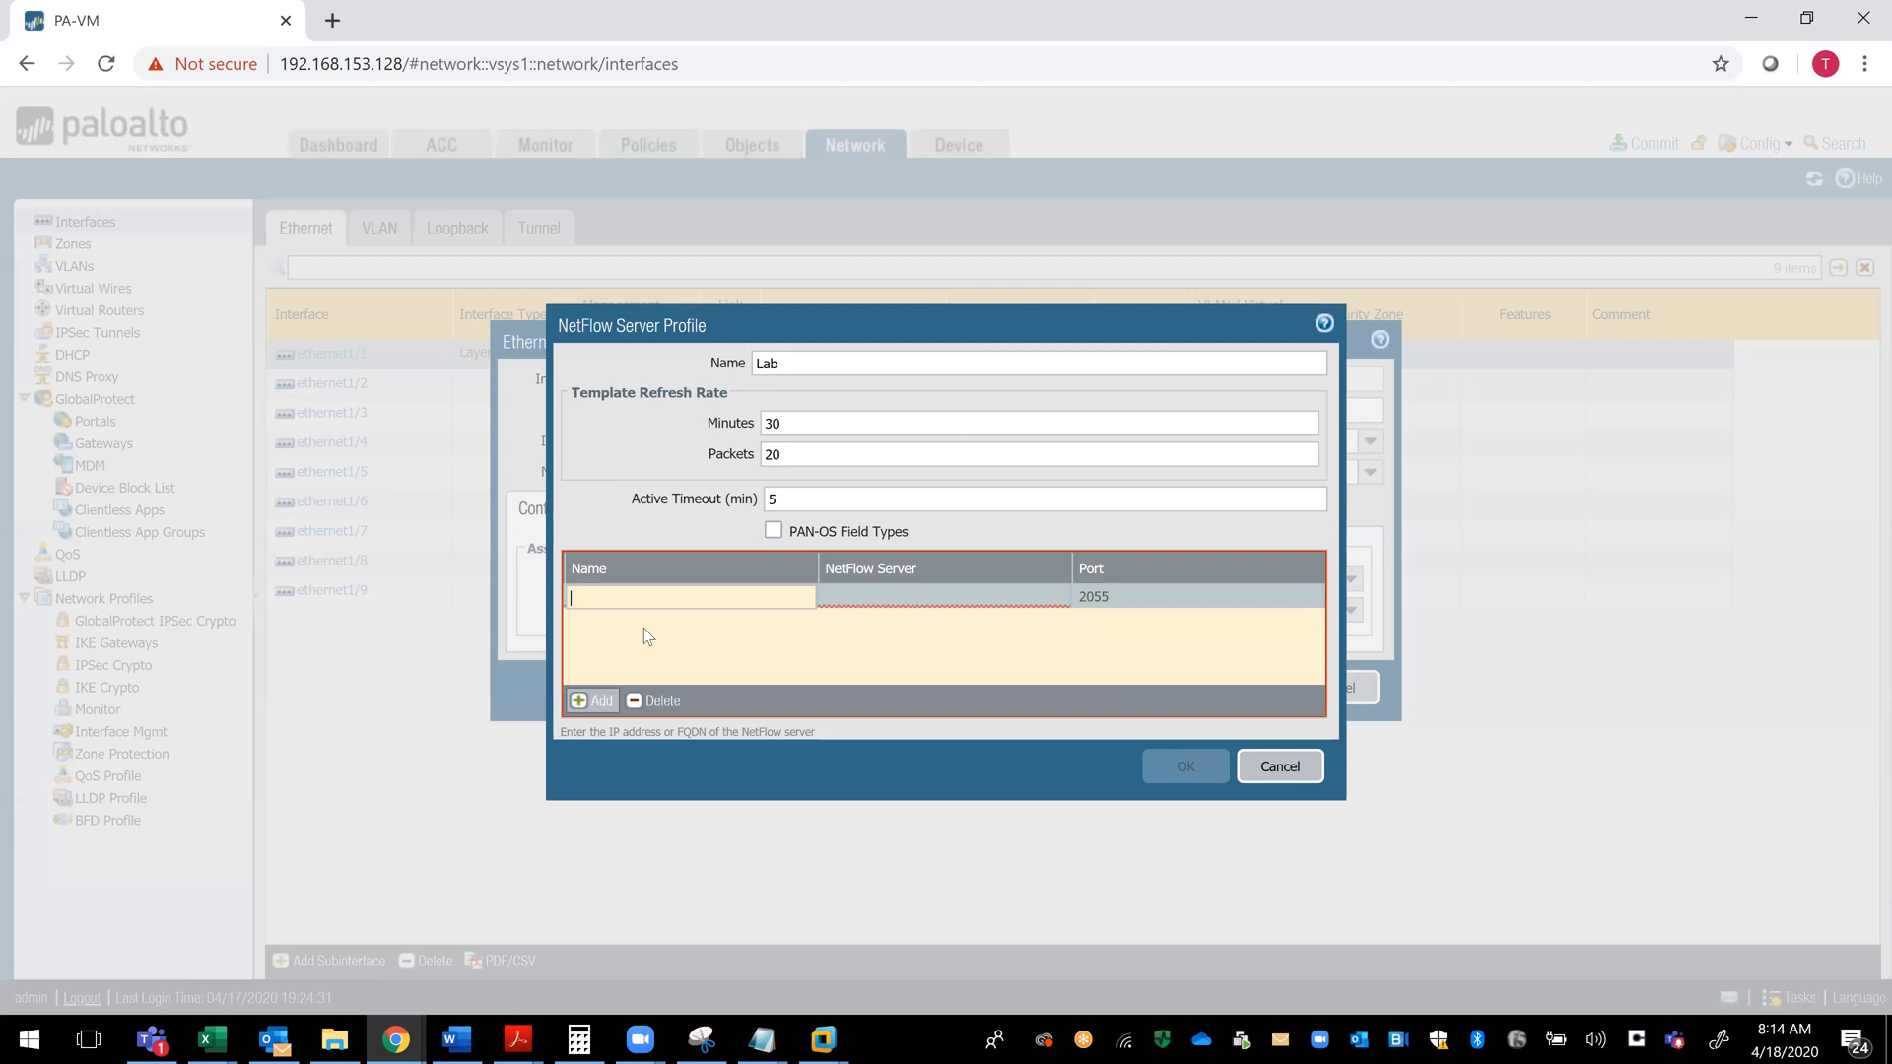
type("Lab")
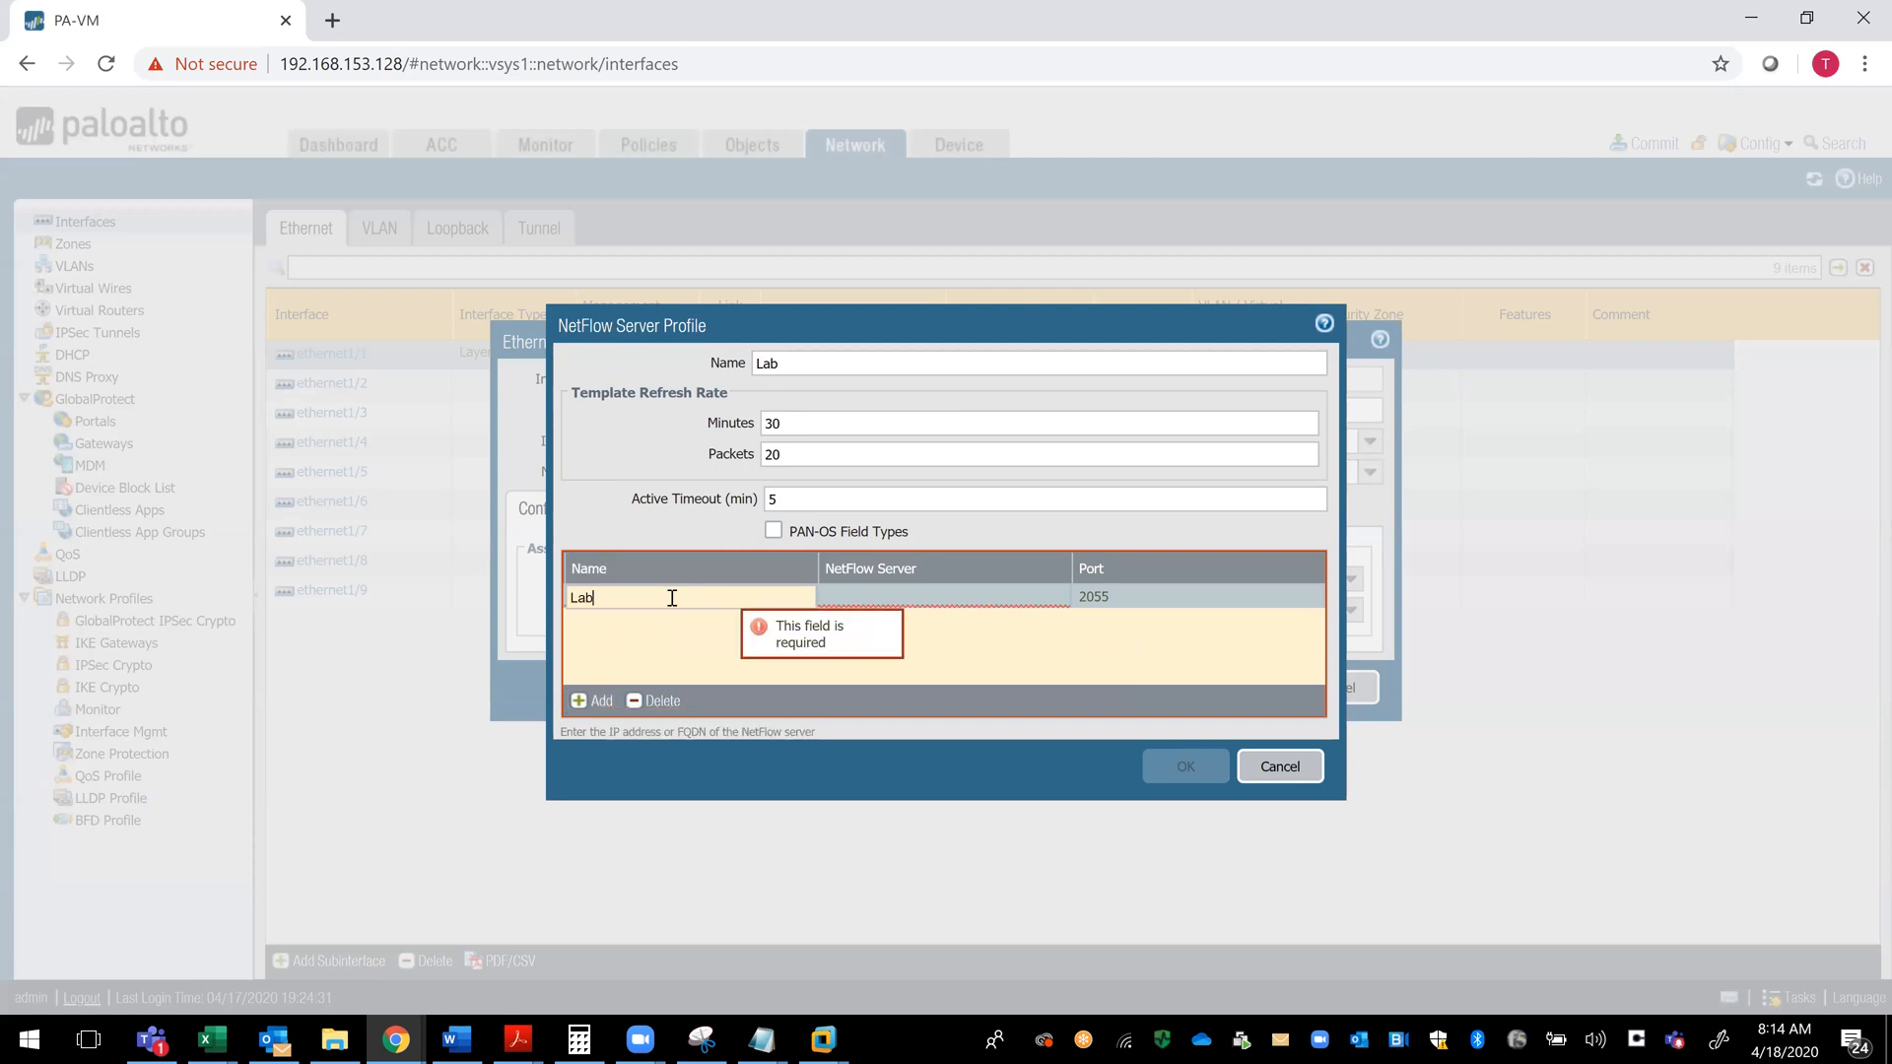
left_click(910, 604)
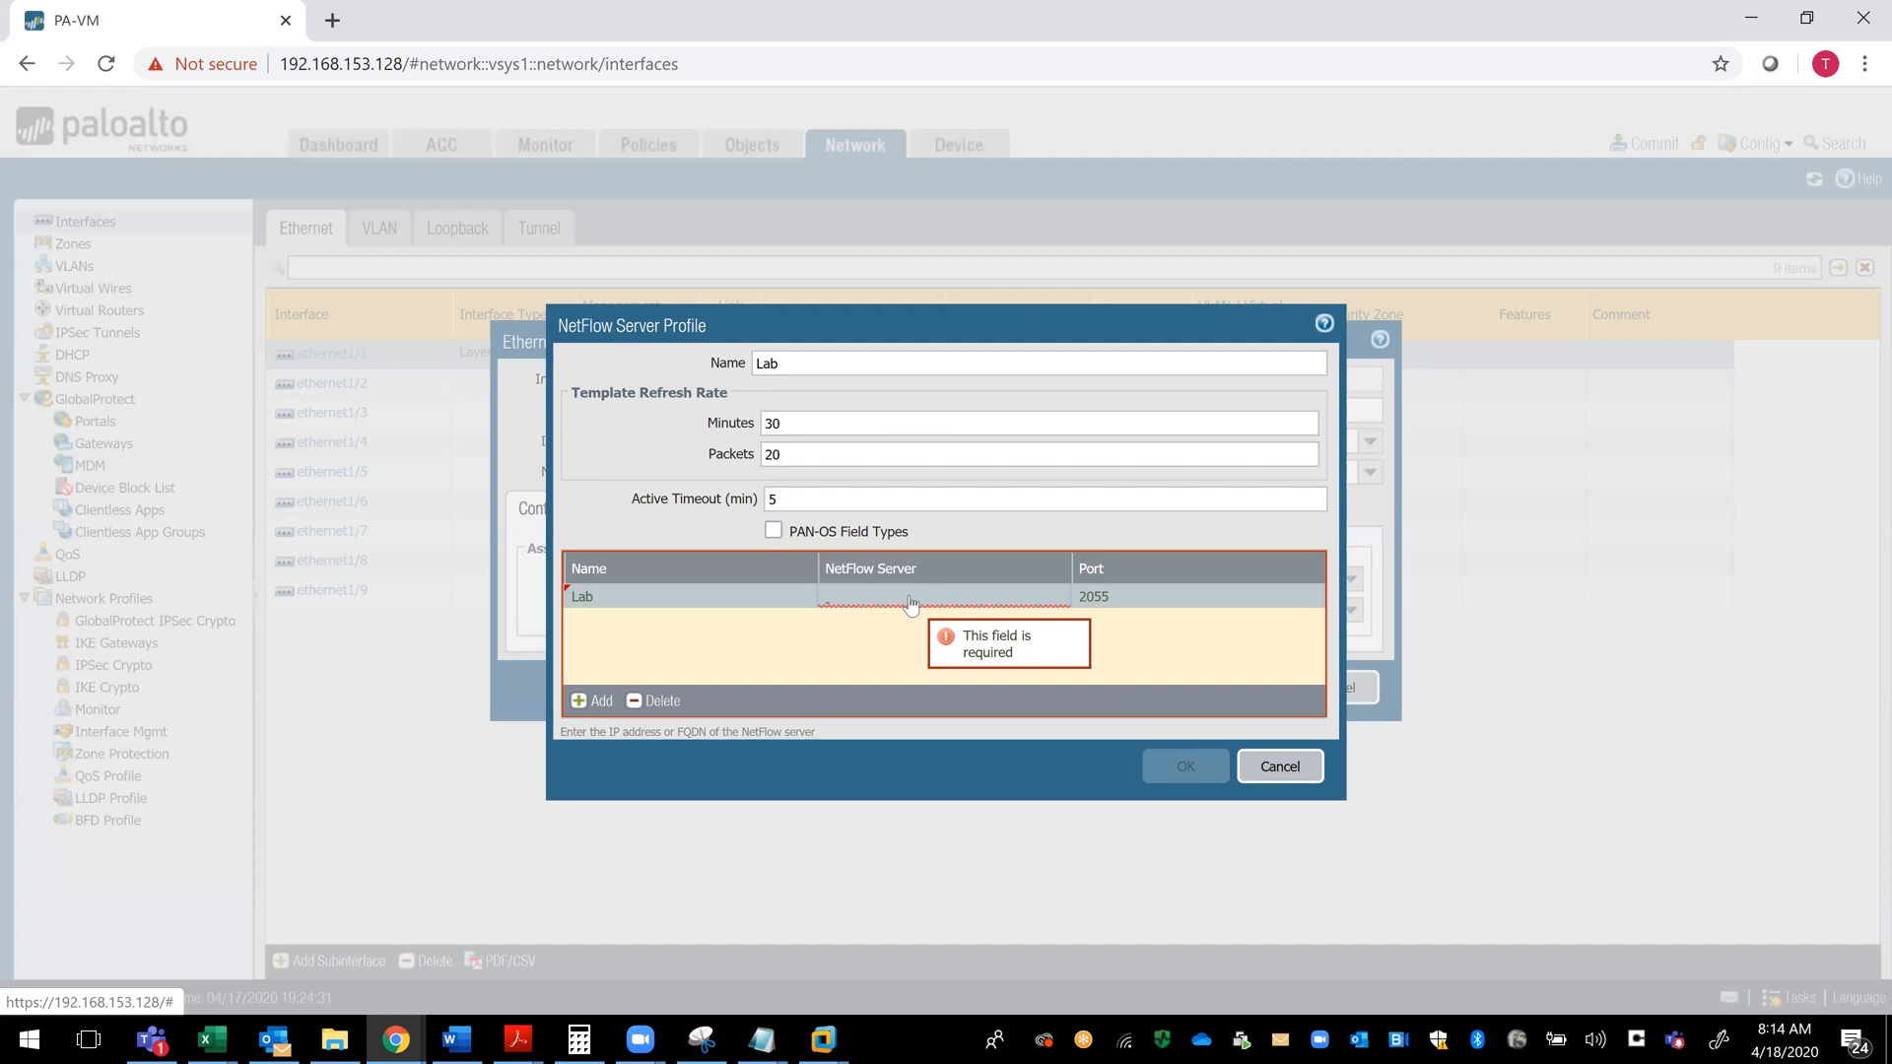
left_click(910, 598)
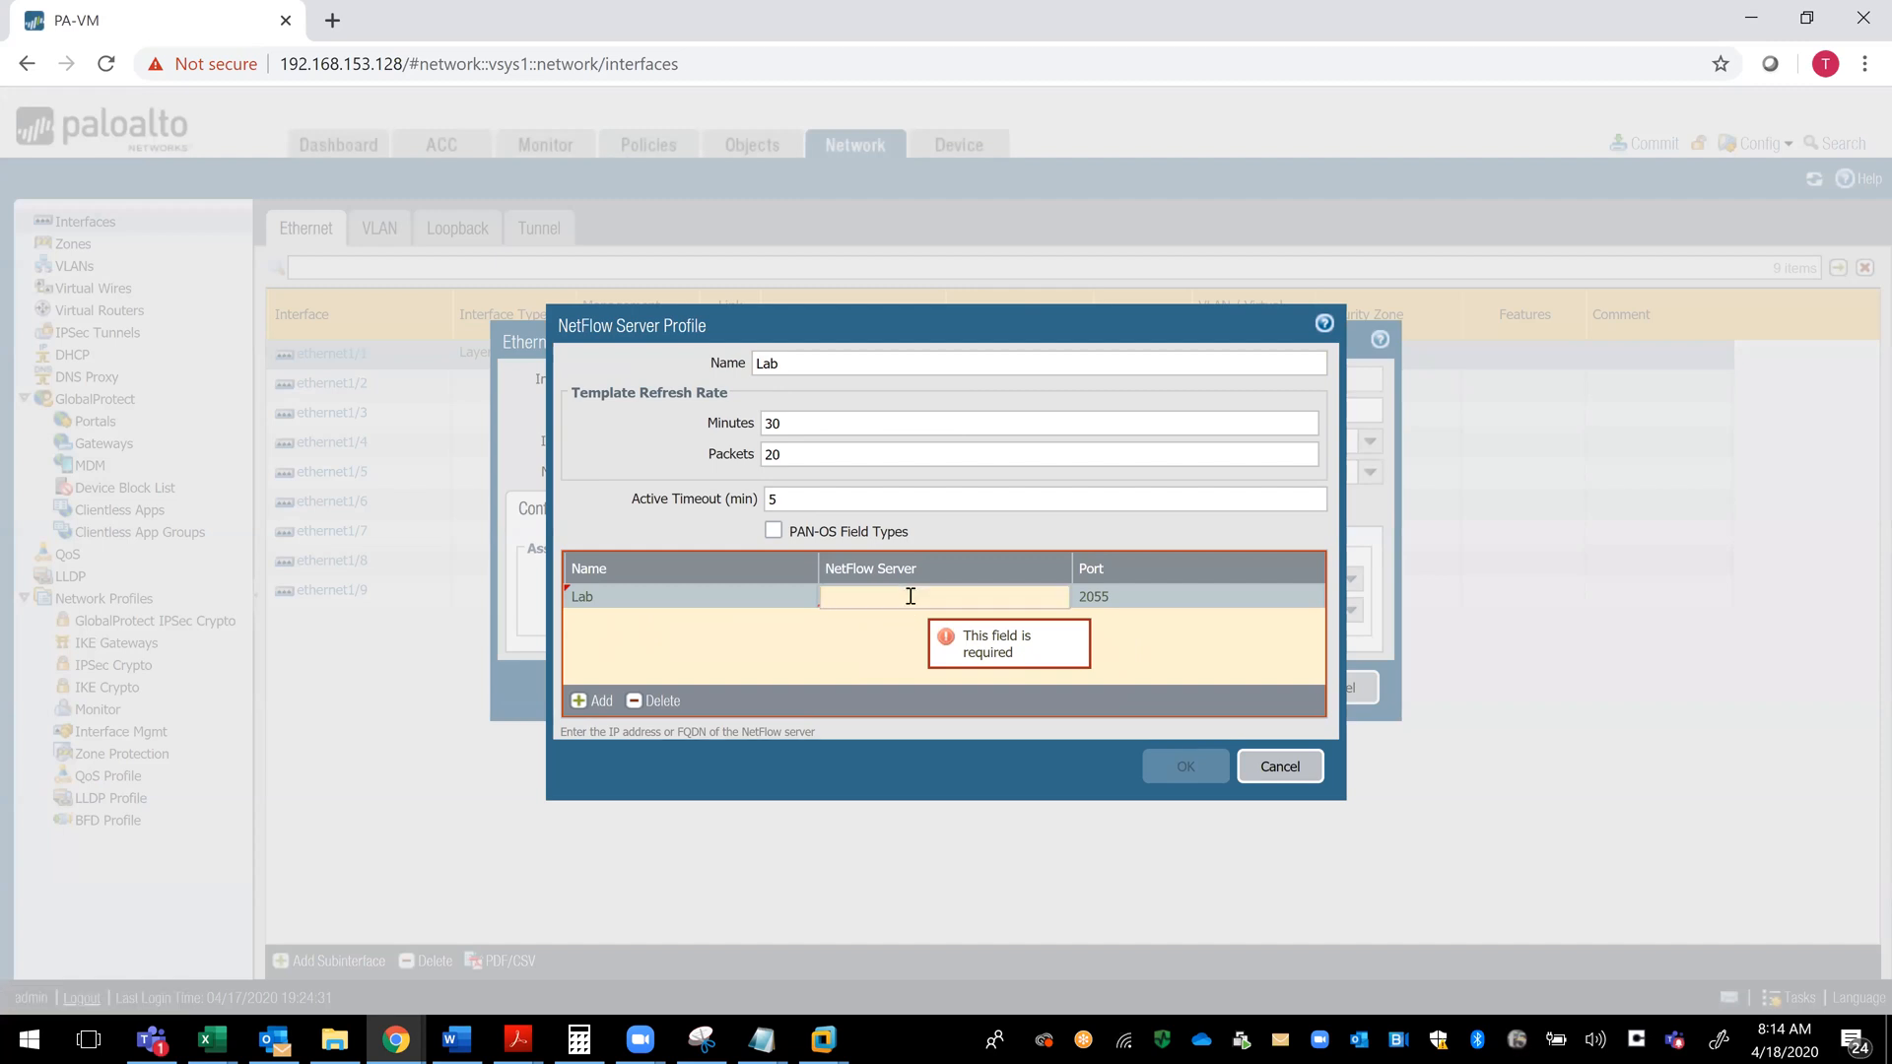
type("10.10.")
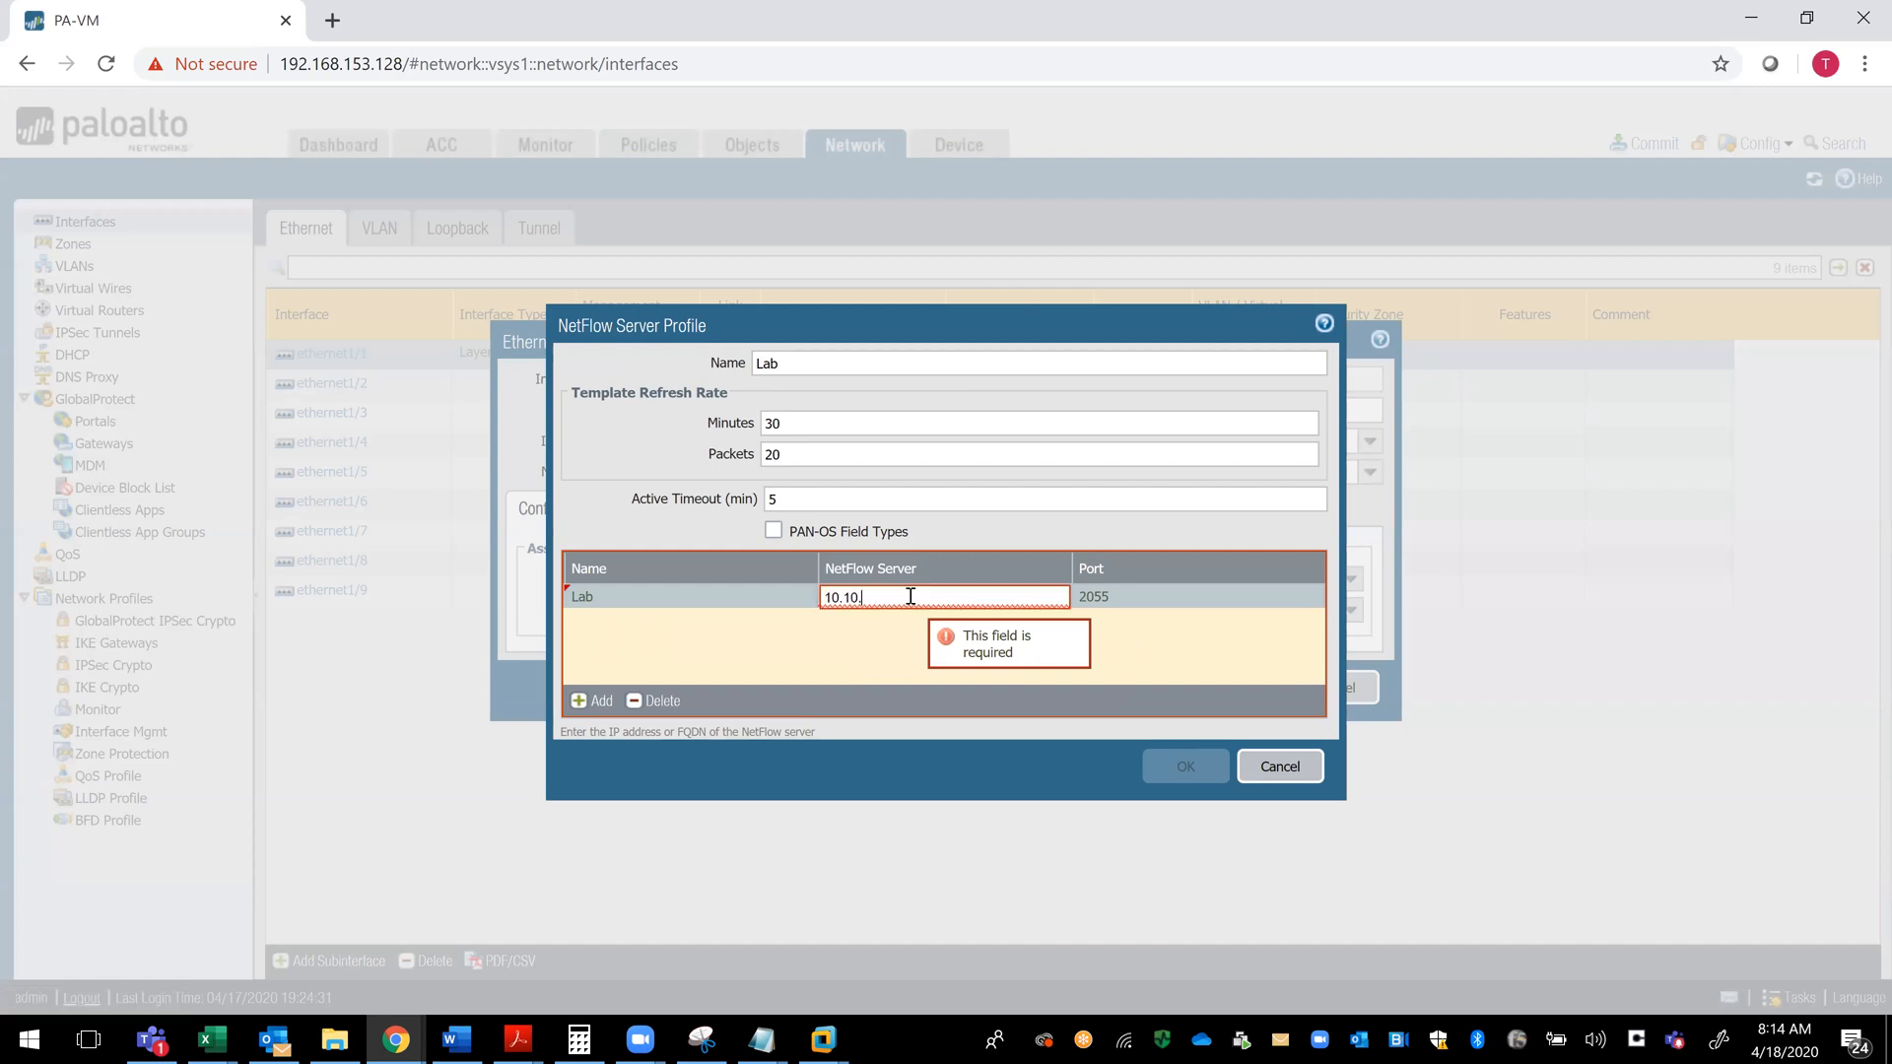
type("10.10")
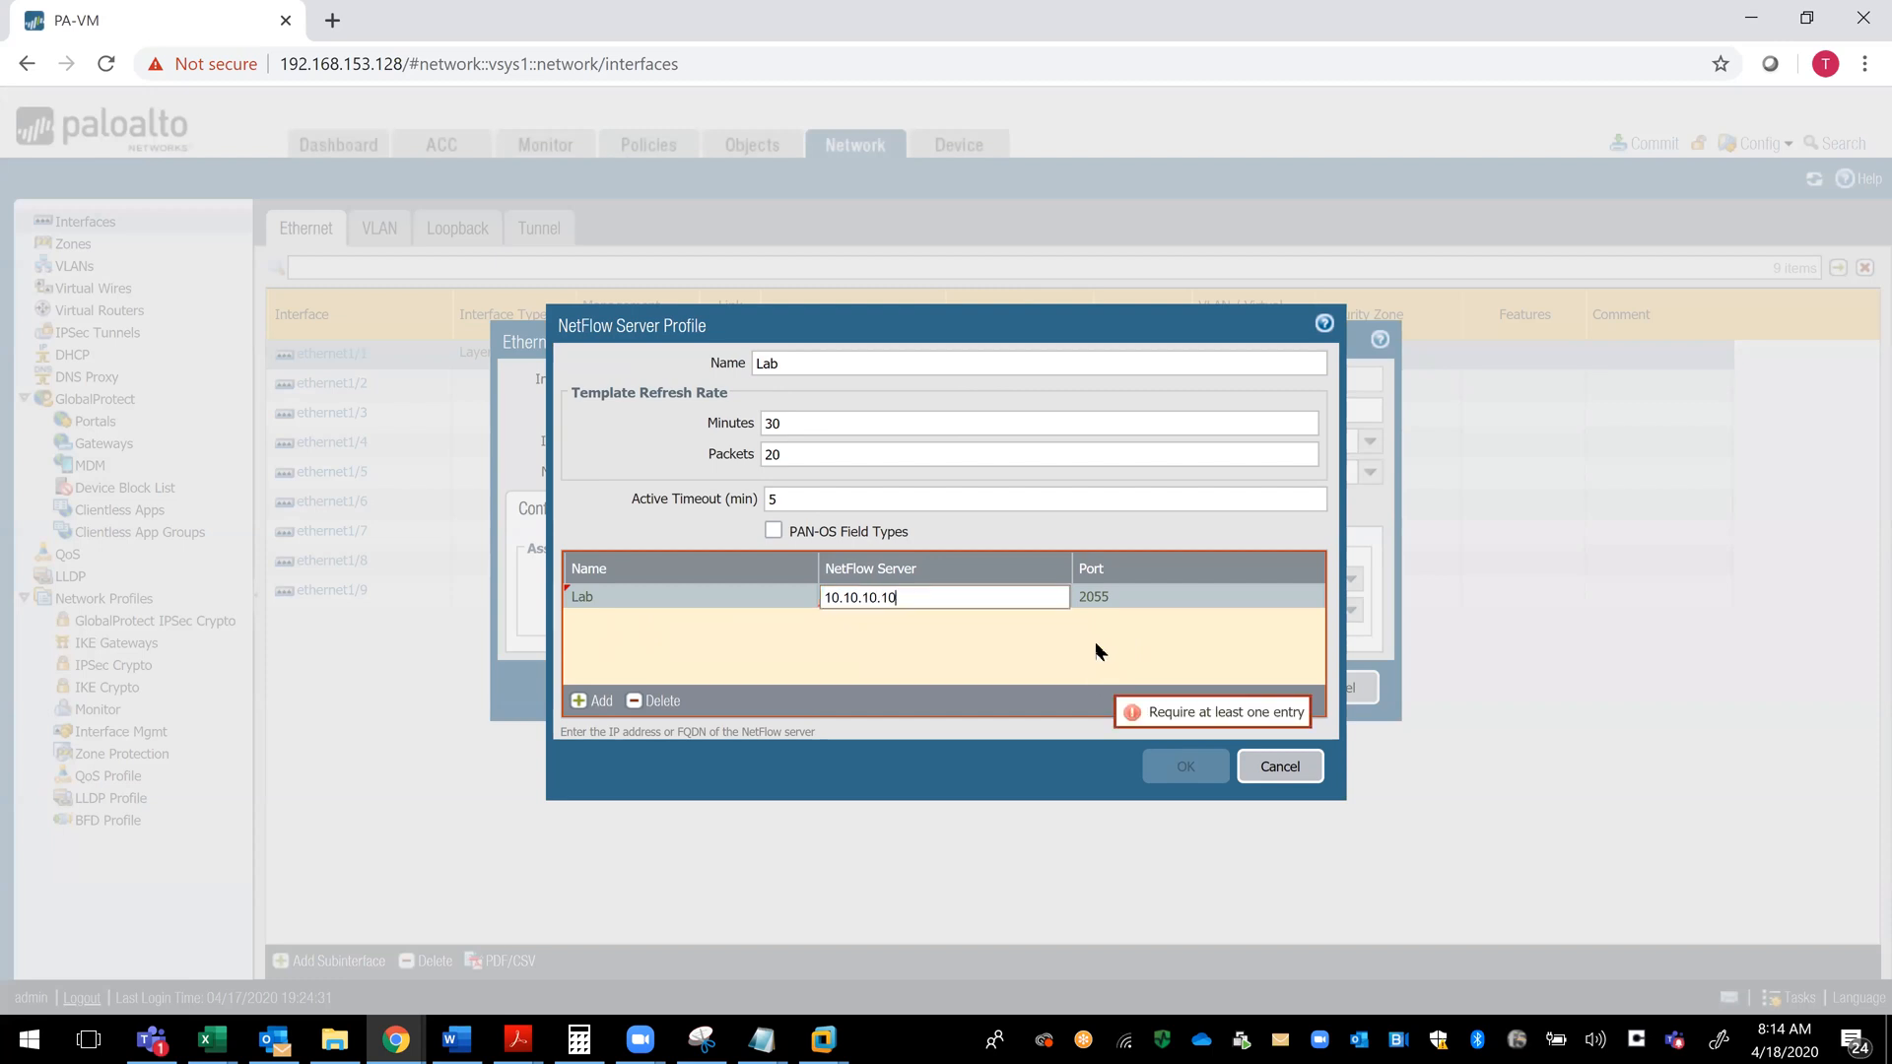
left_click(579, 700)
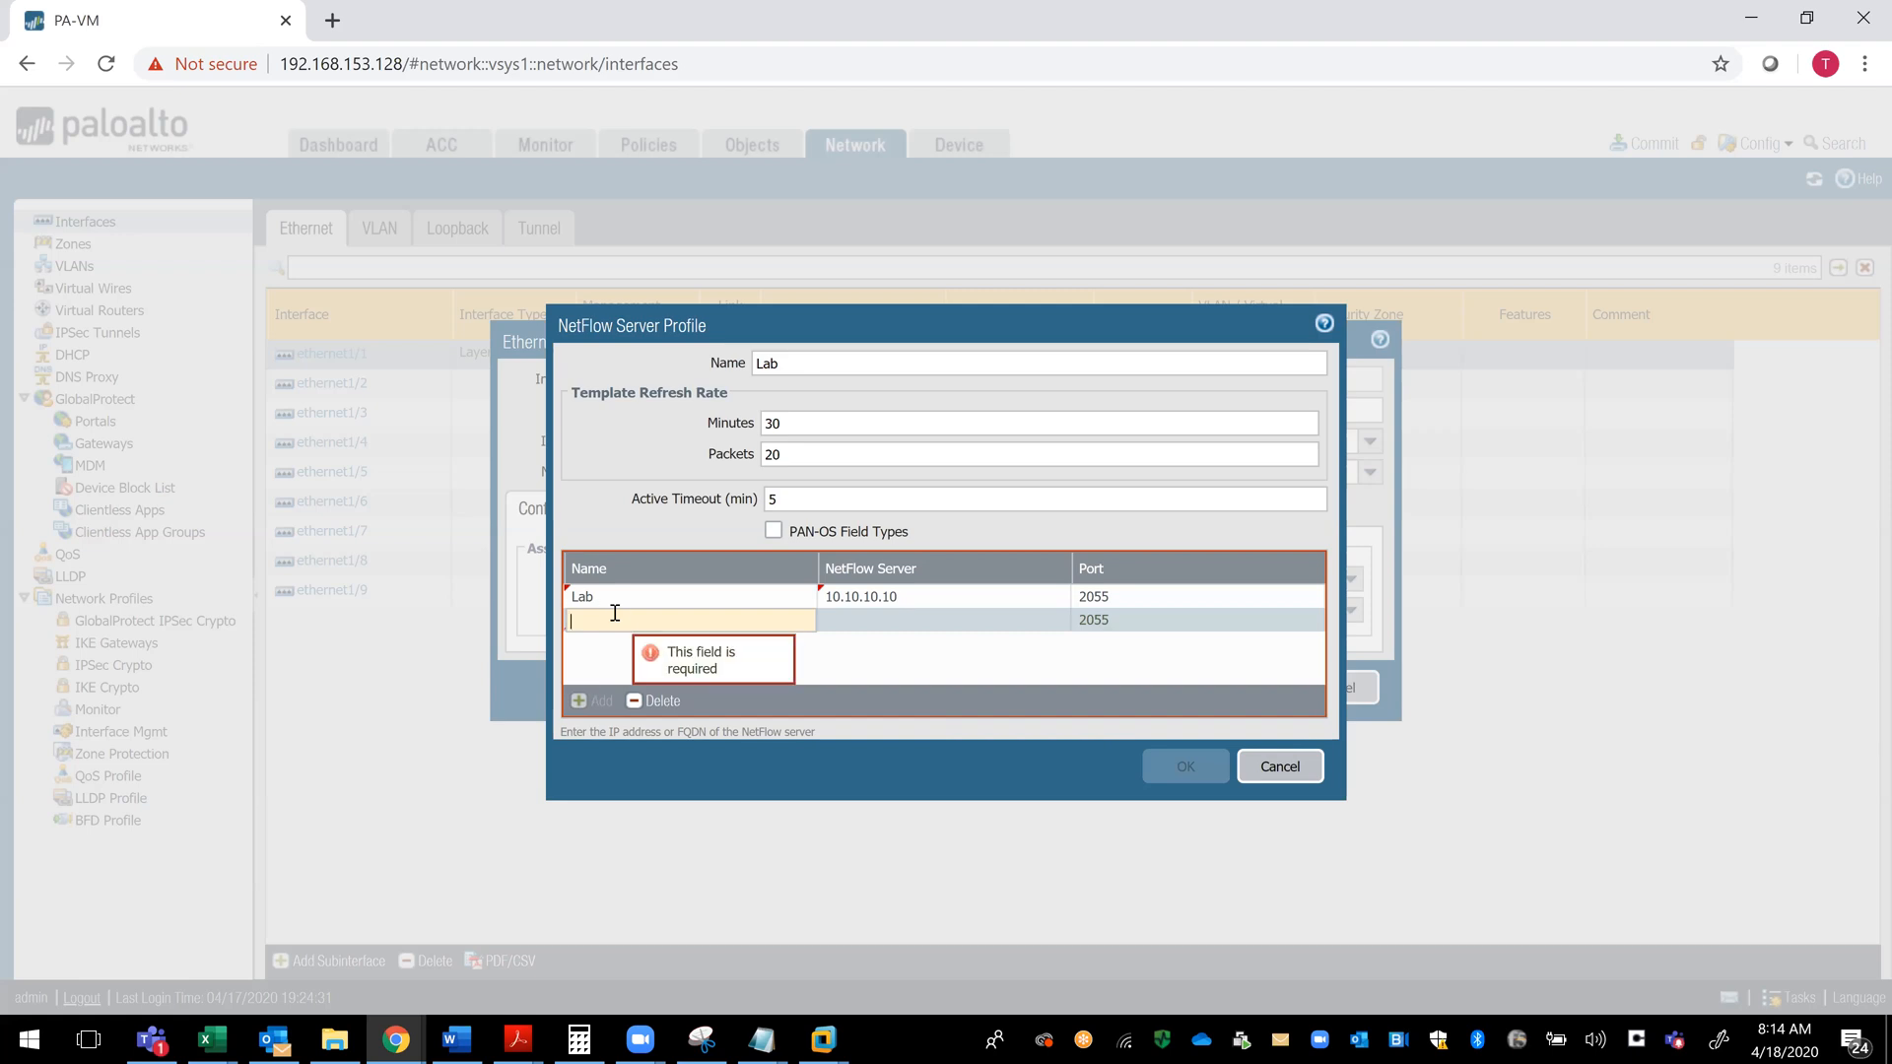
left_click(646, 597)
left_click(1168, 772)
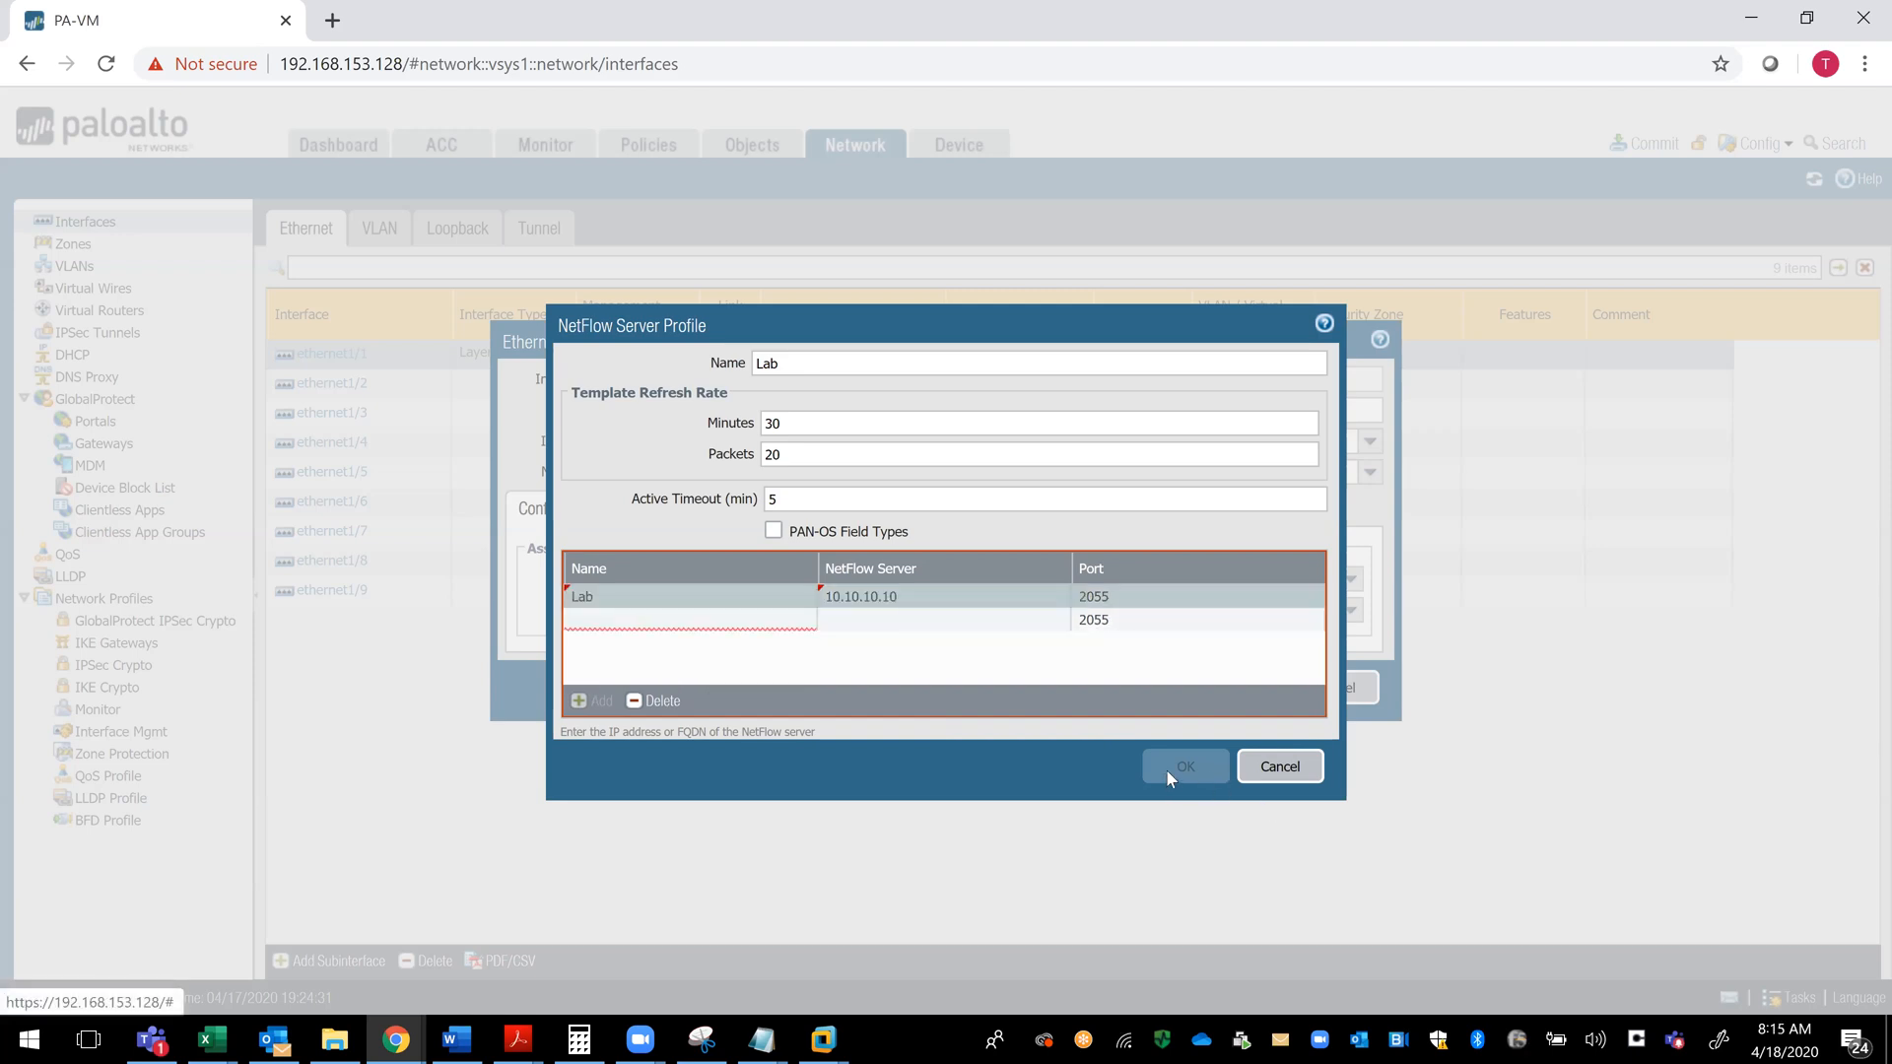
left_click(658, 620)
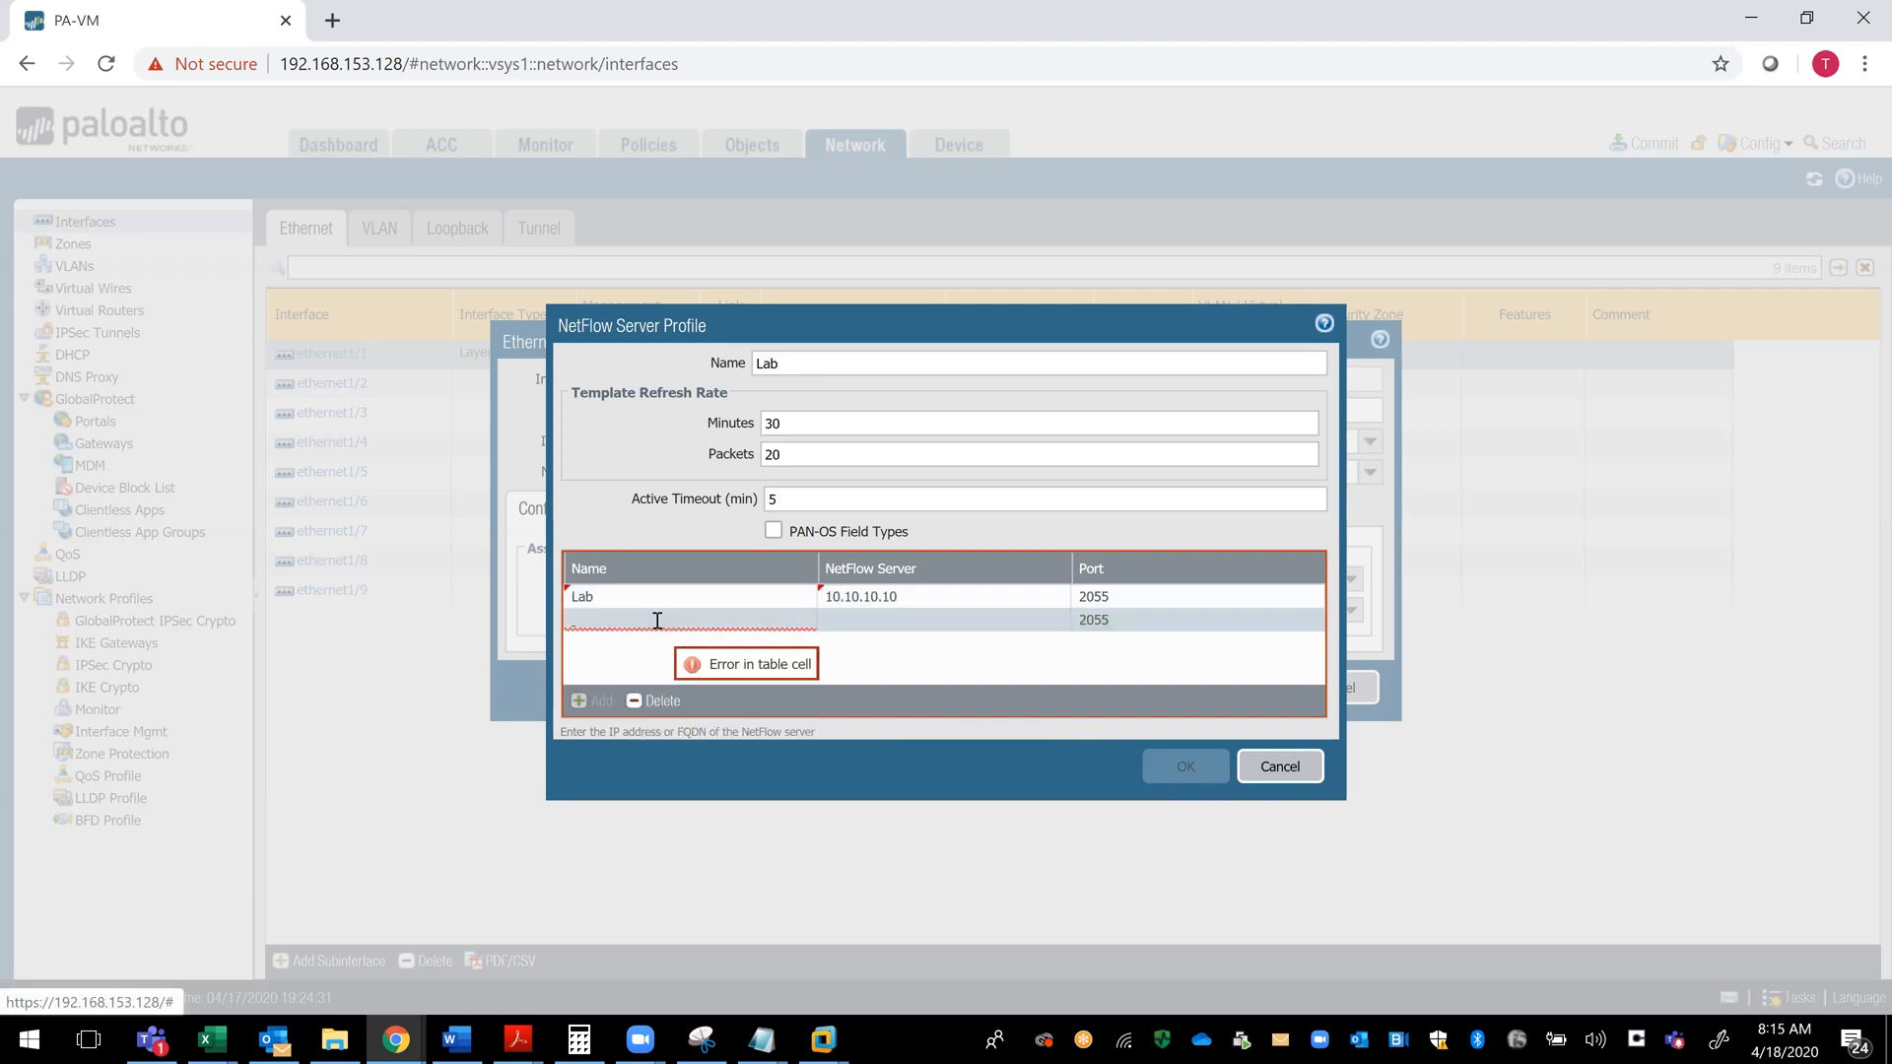
left_click(635, 700)
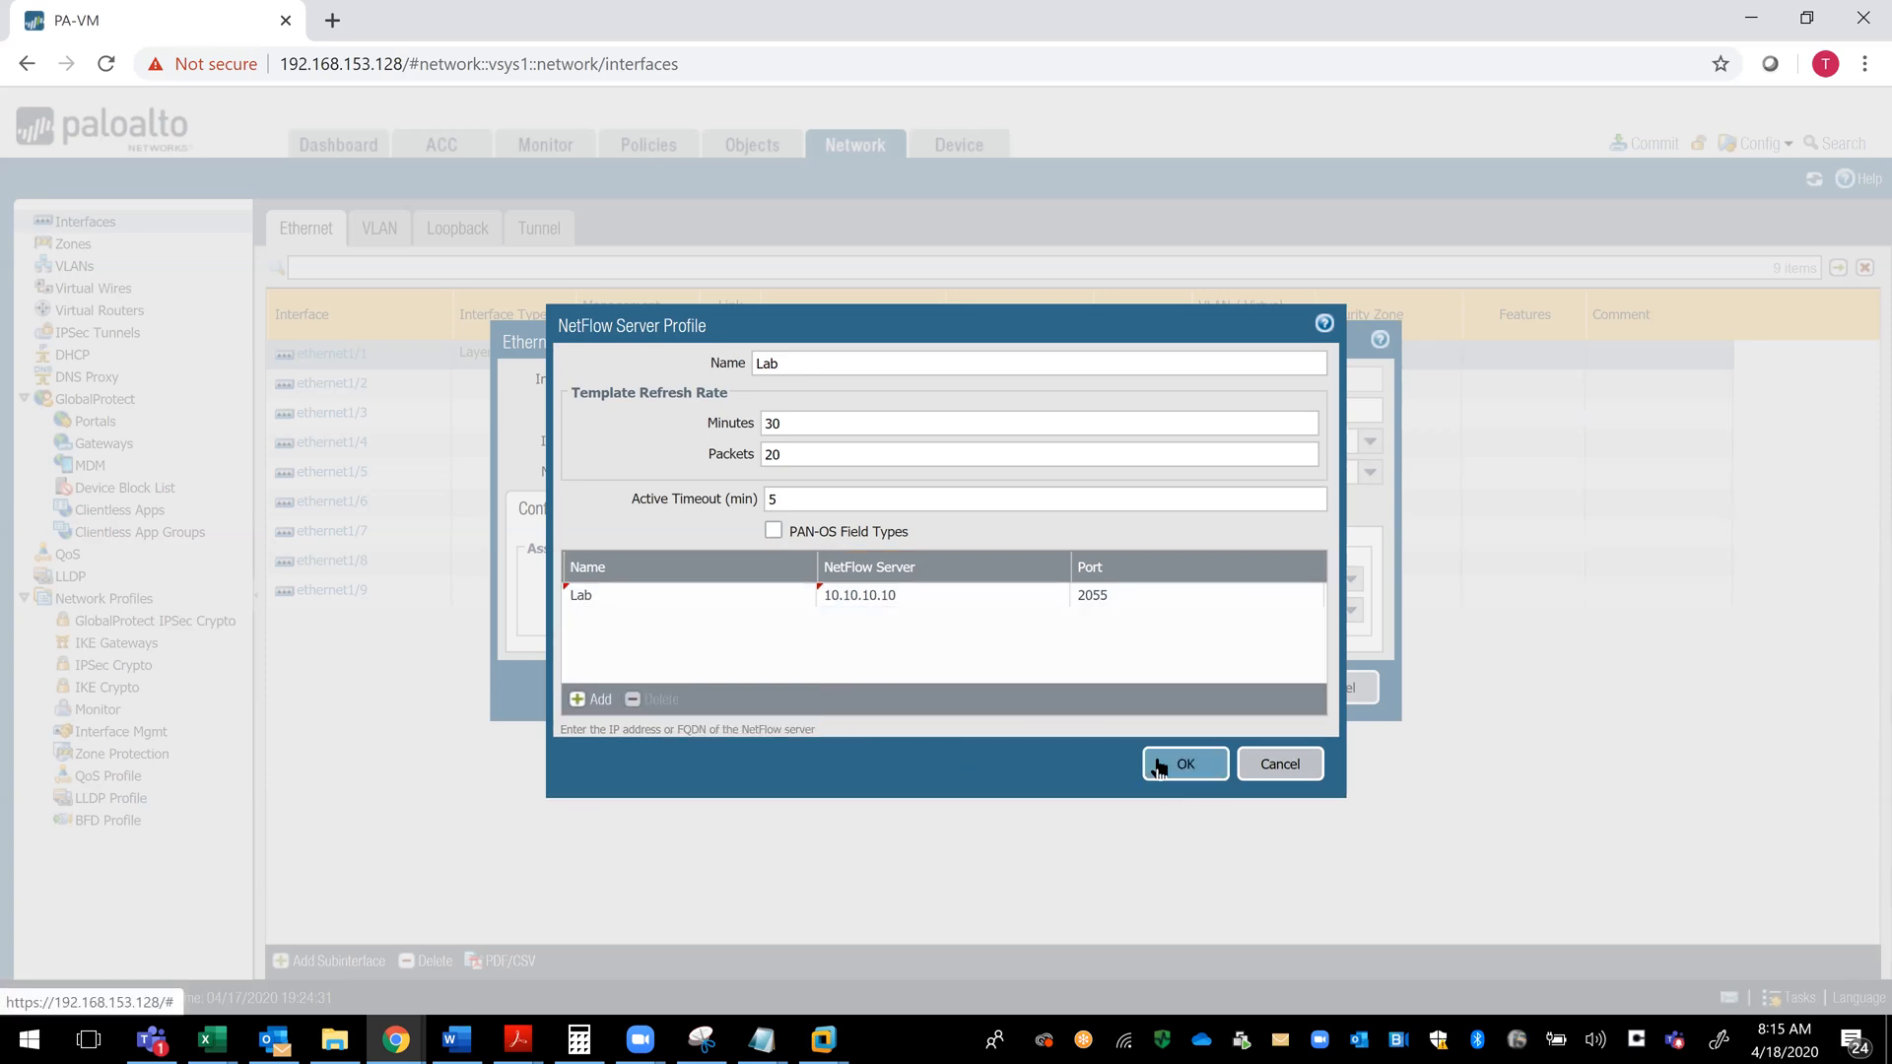
- Save the Lab NetFlow server profile so that ethernet1/1 uses it
left_click(1159, 765)
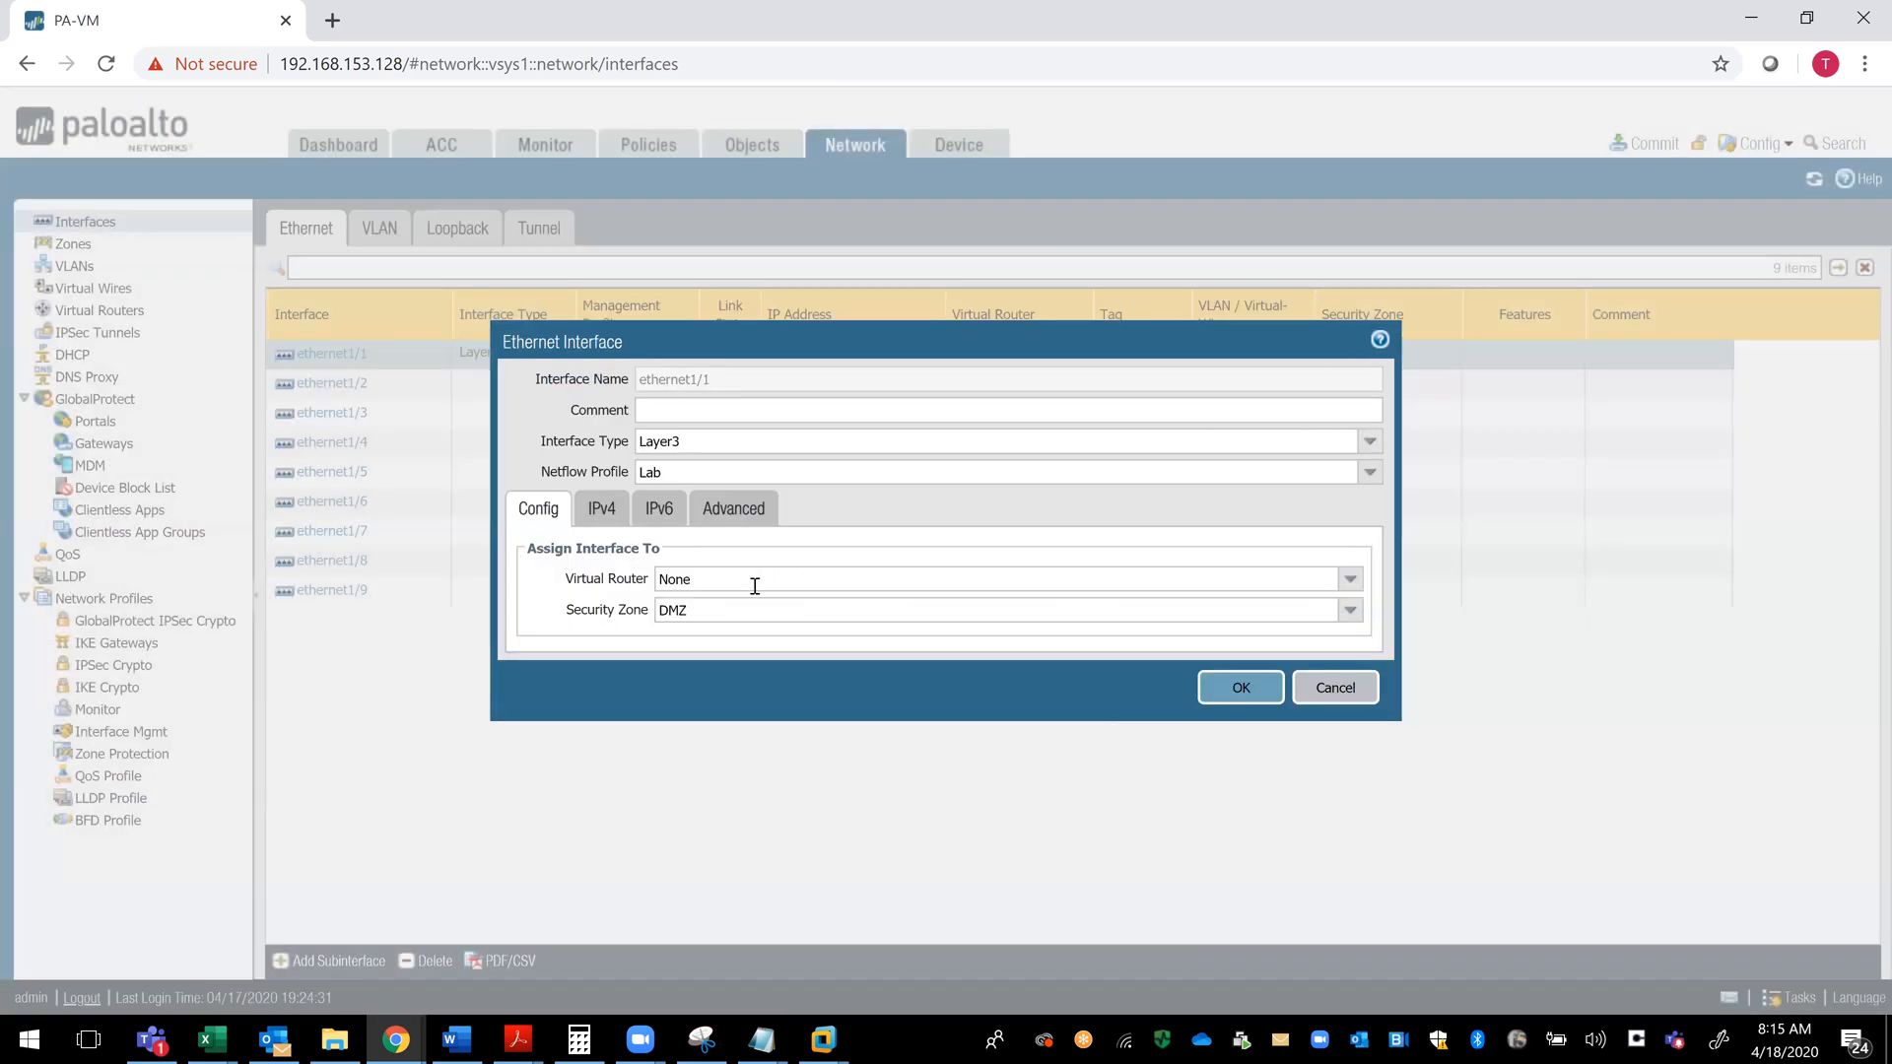
- Add the static IPv4 address 192.168.1.111 to ethernet1/1 without creating a separate address object
left_click(604, 518)
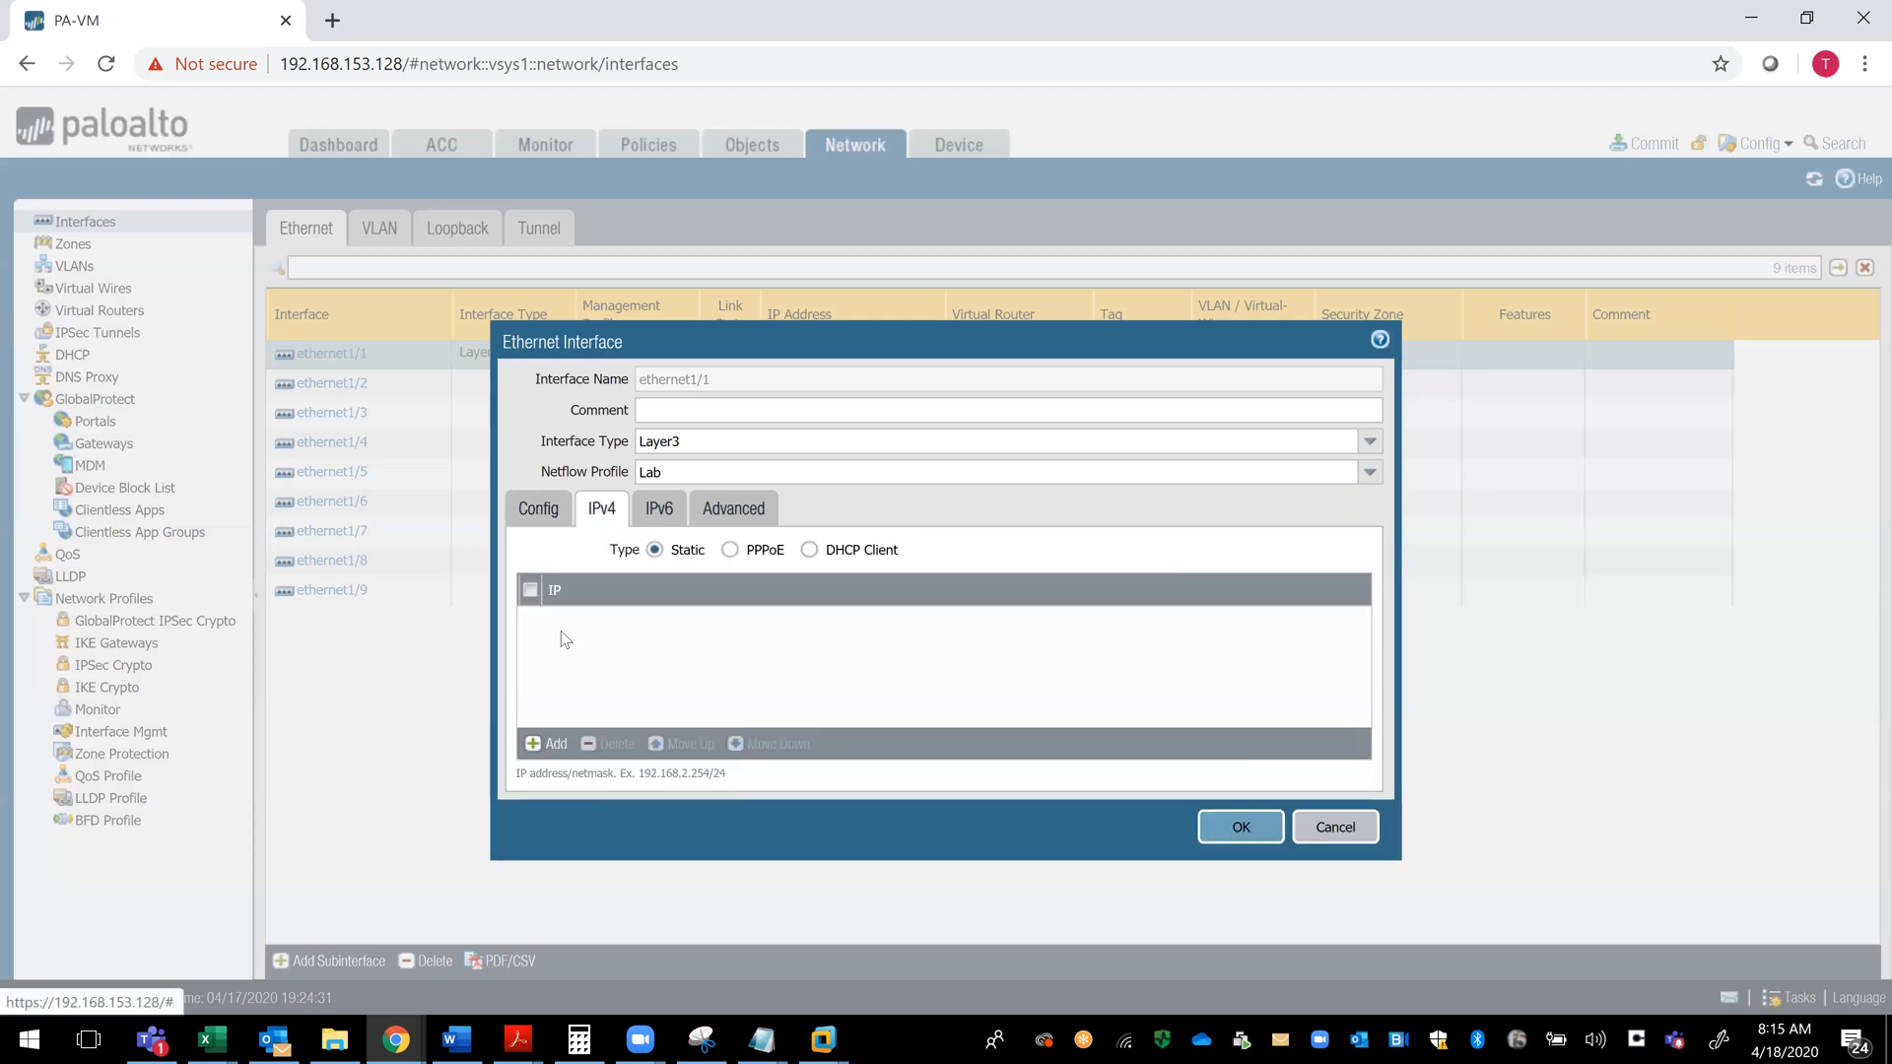
left_click(542, 744)
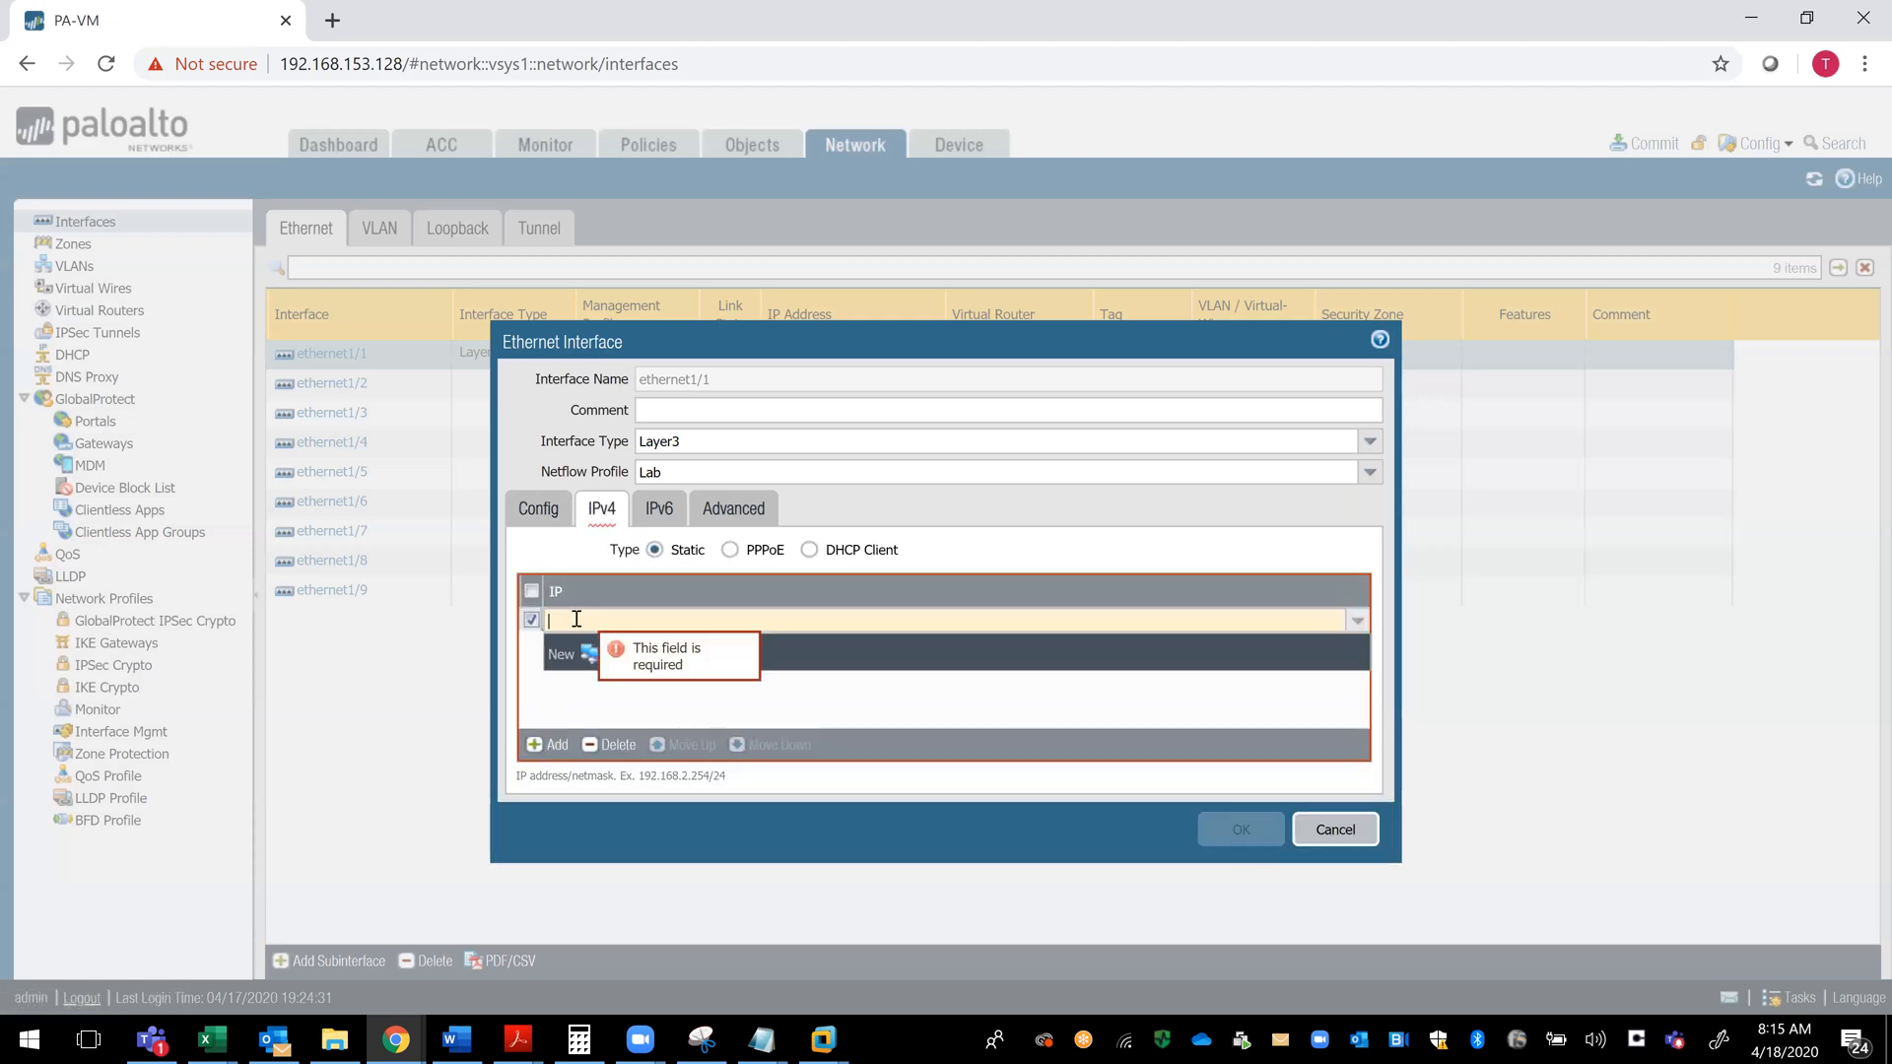
type("192.168.1.111")
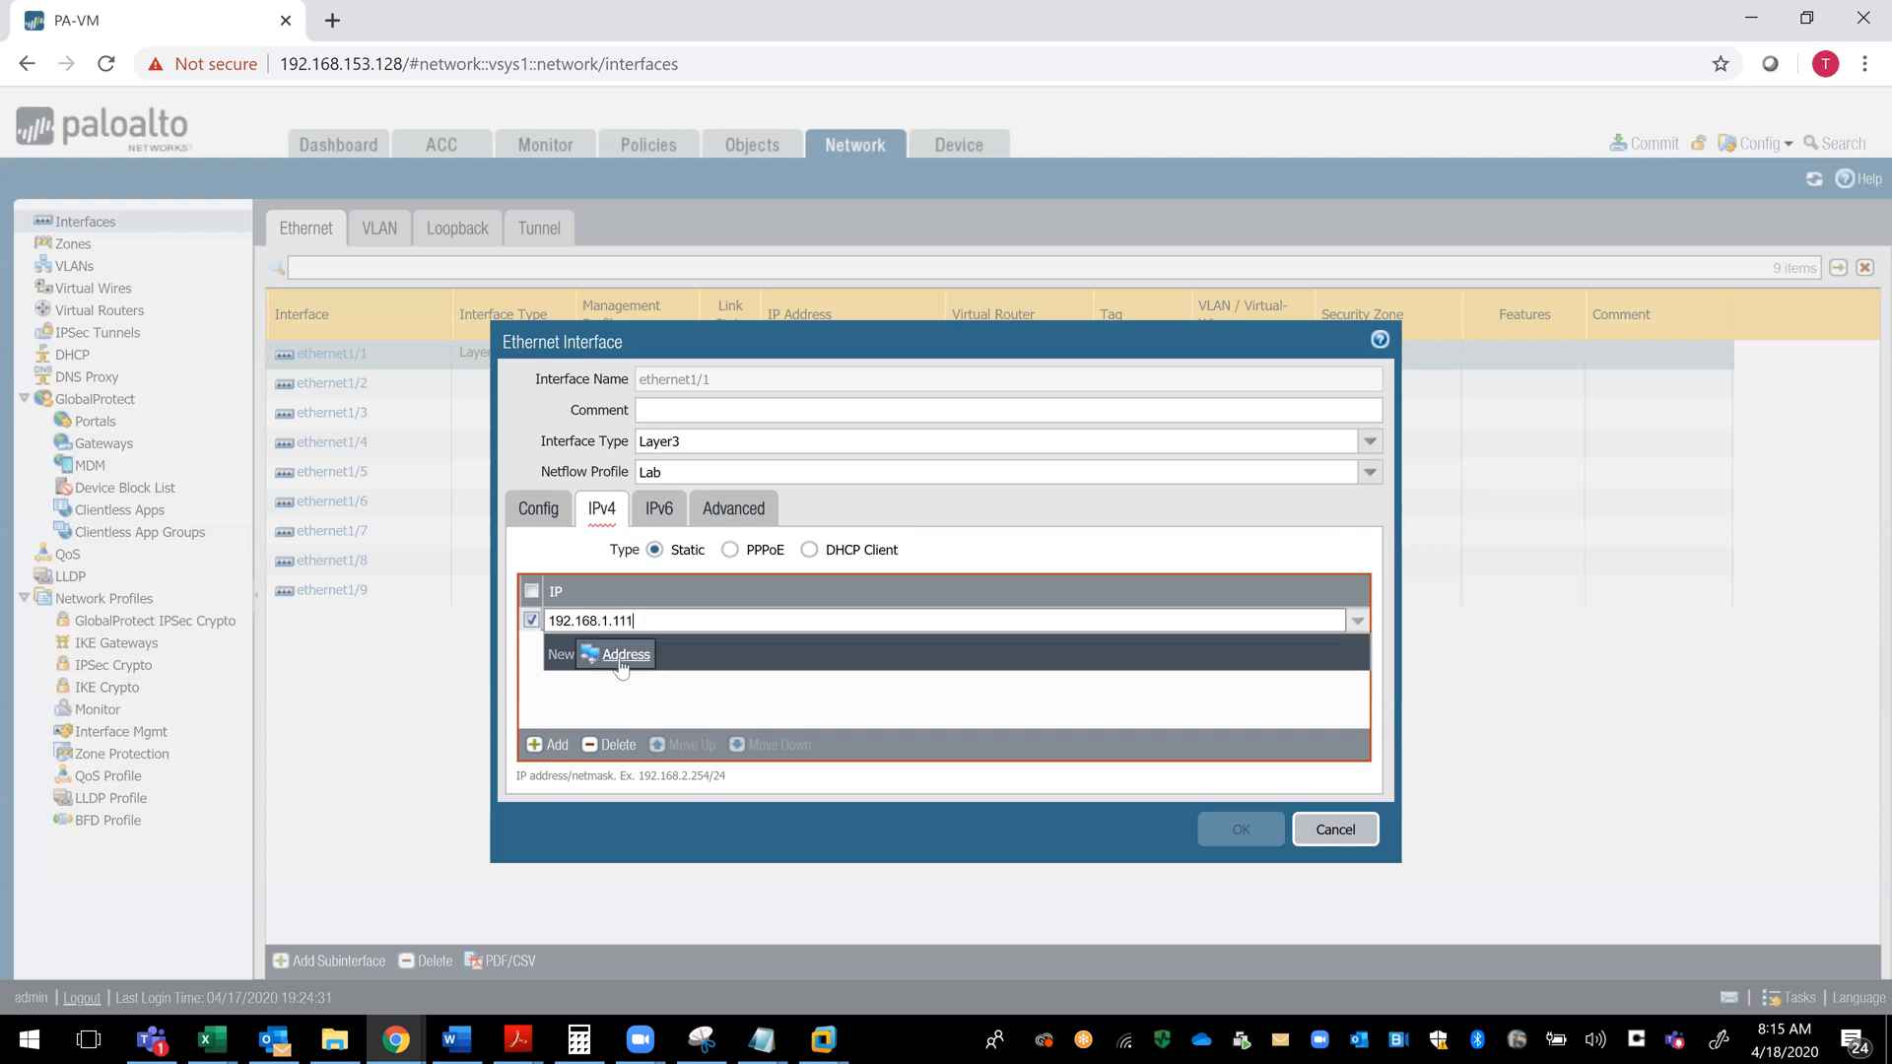
left_click(621, 658)
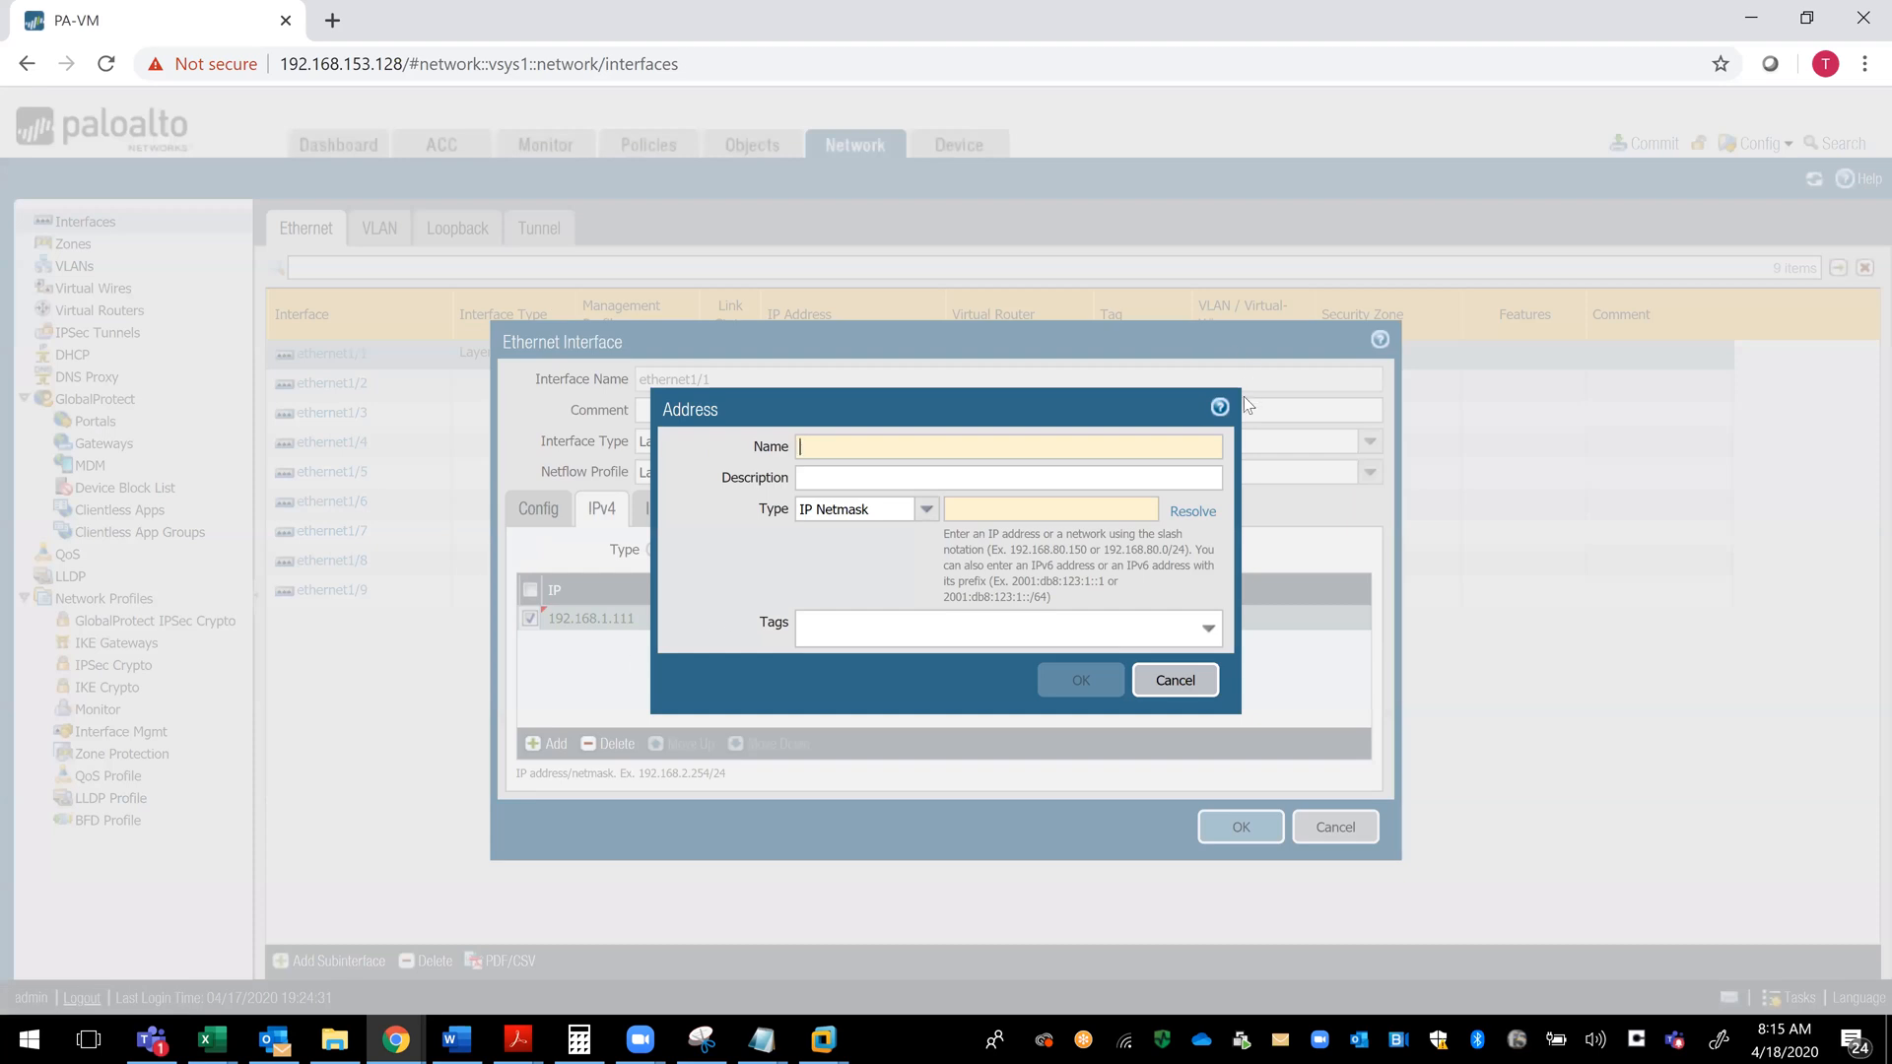
left_click(1195, 680)
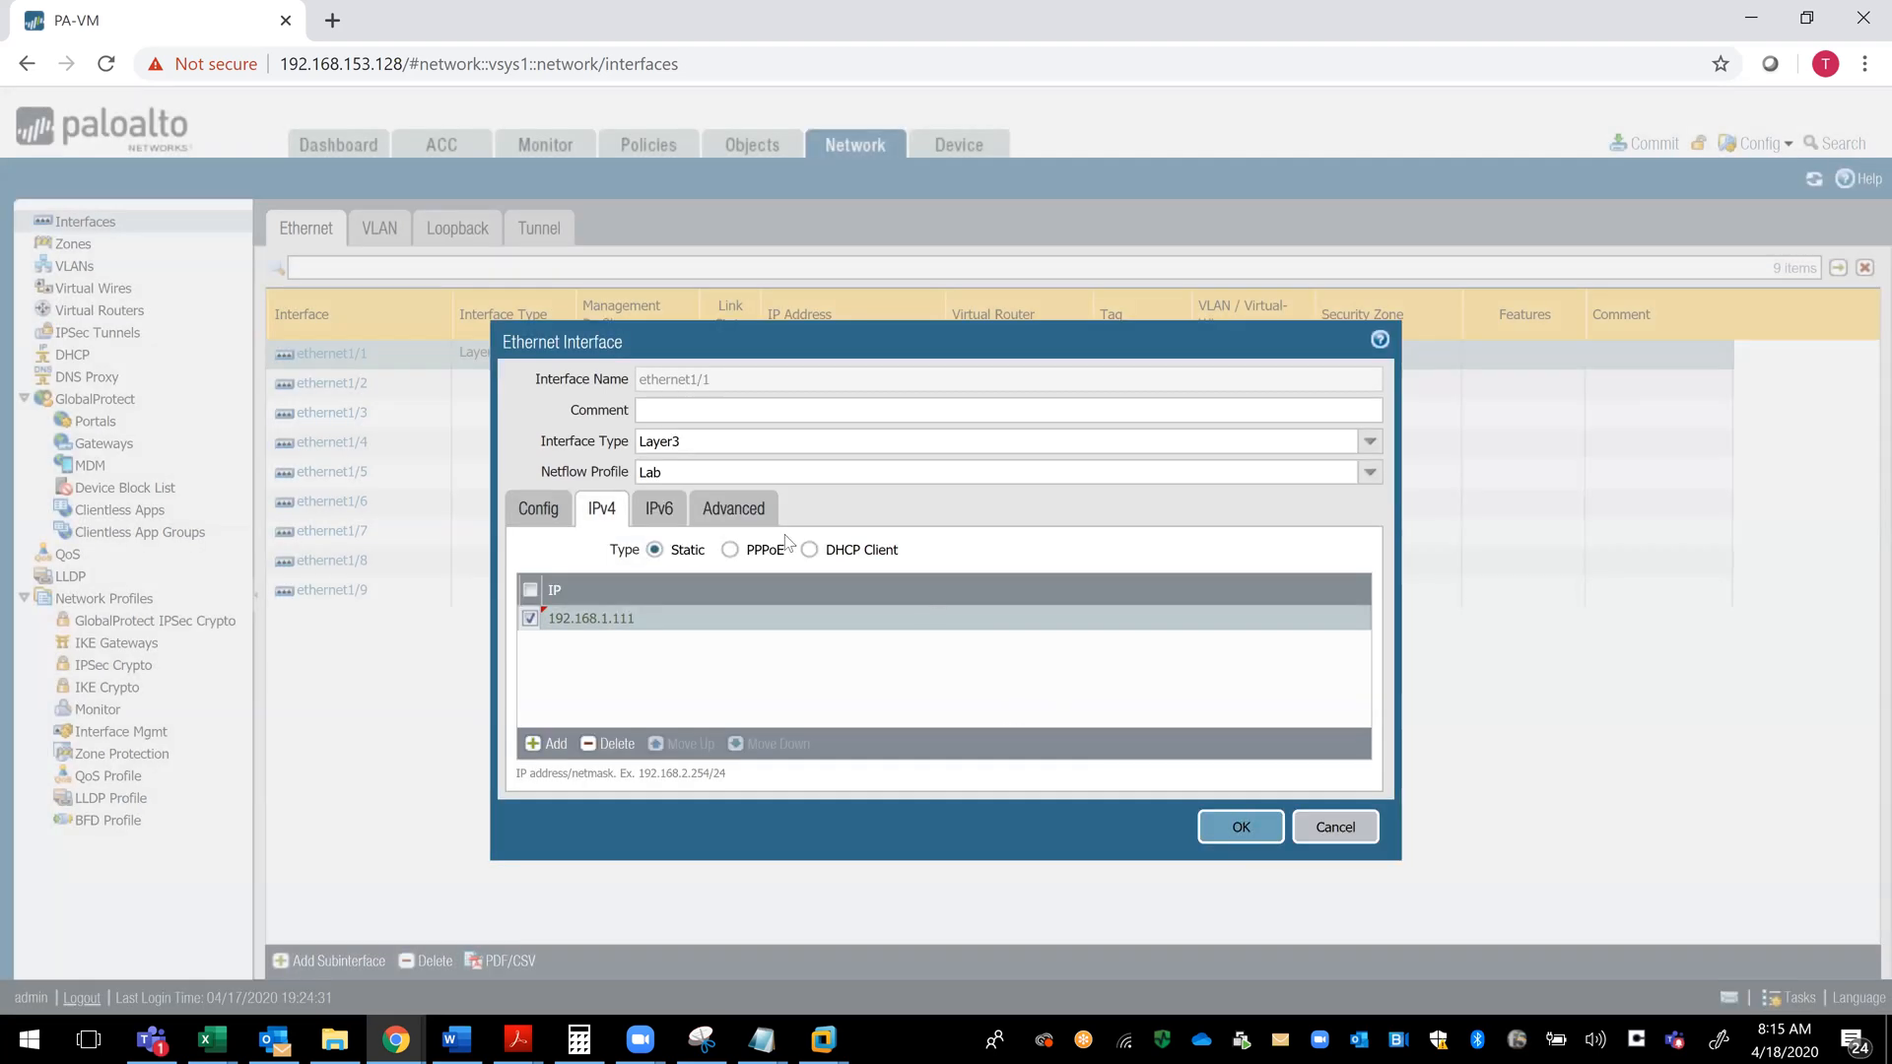
- Enable TCP MSS adjustment in the advanced settings of ethernet1/1 and set its MTU to 1500
left_click(719, 519)
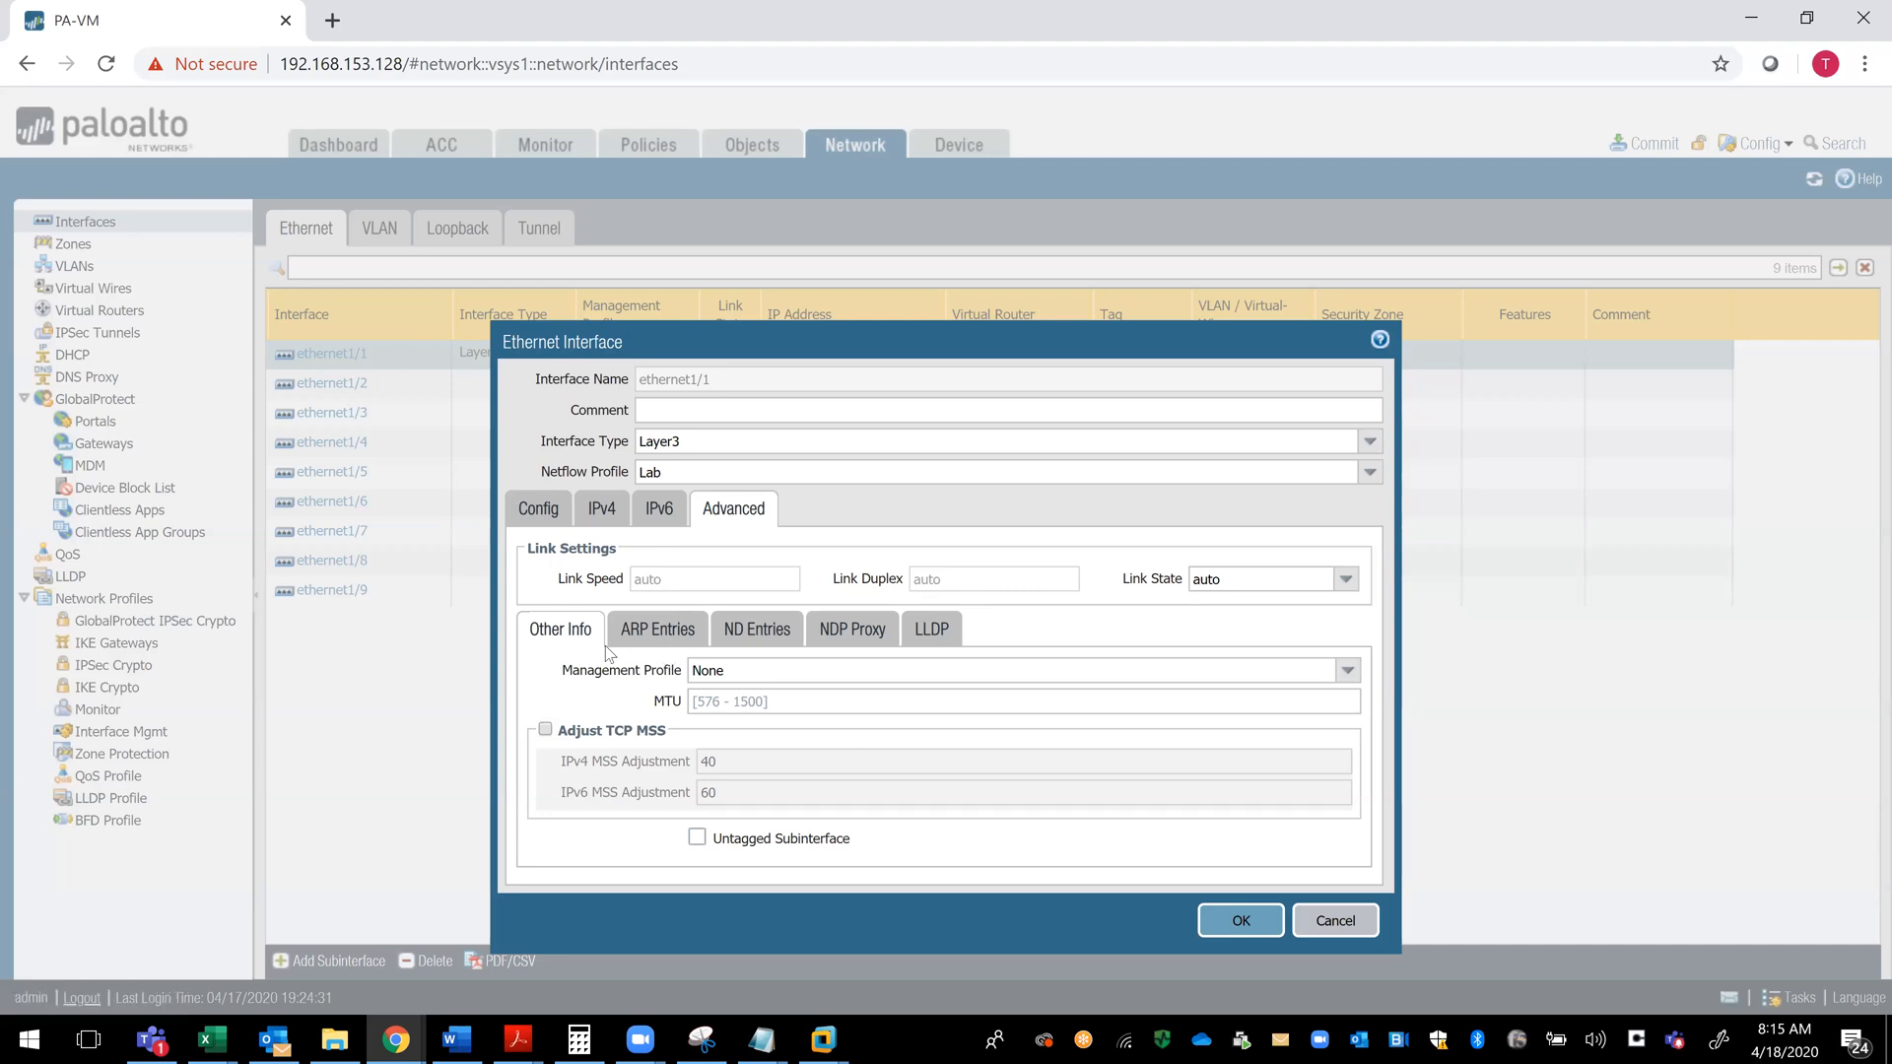
left_click(545, 731)
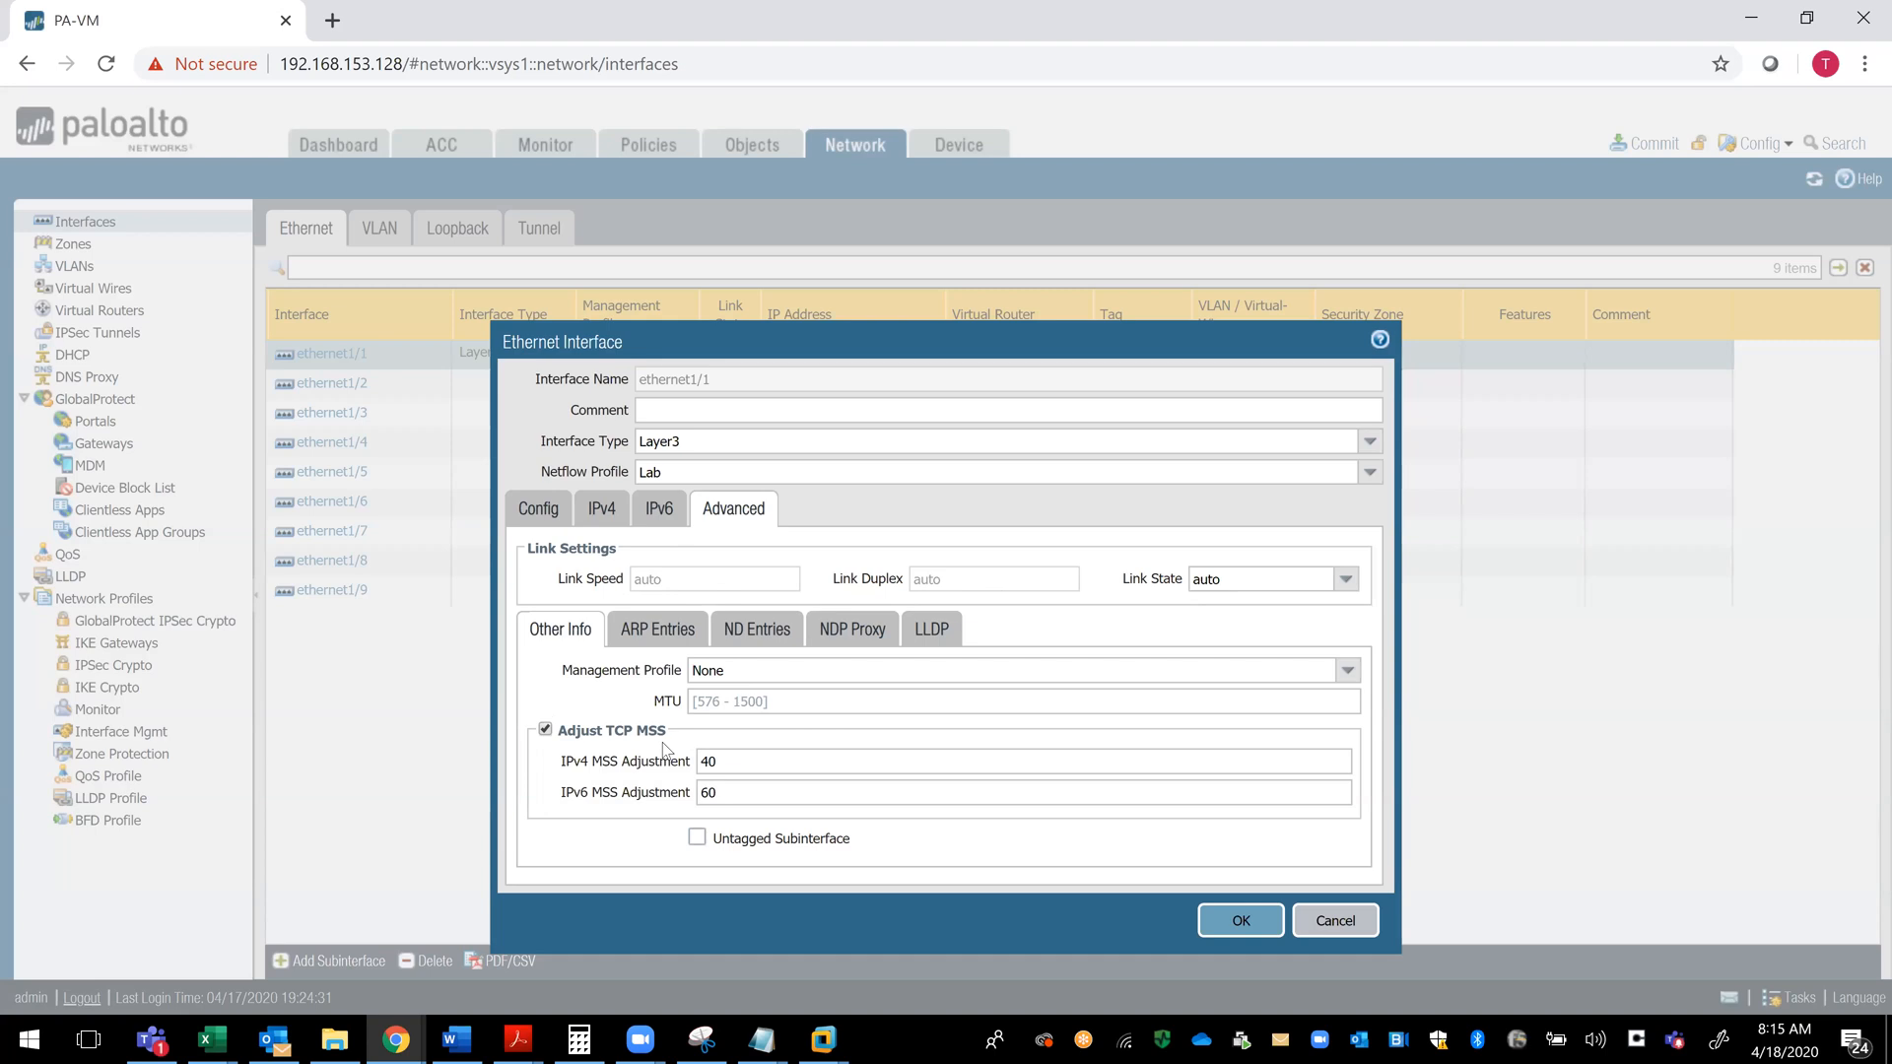
left_click(742, 768)
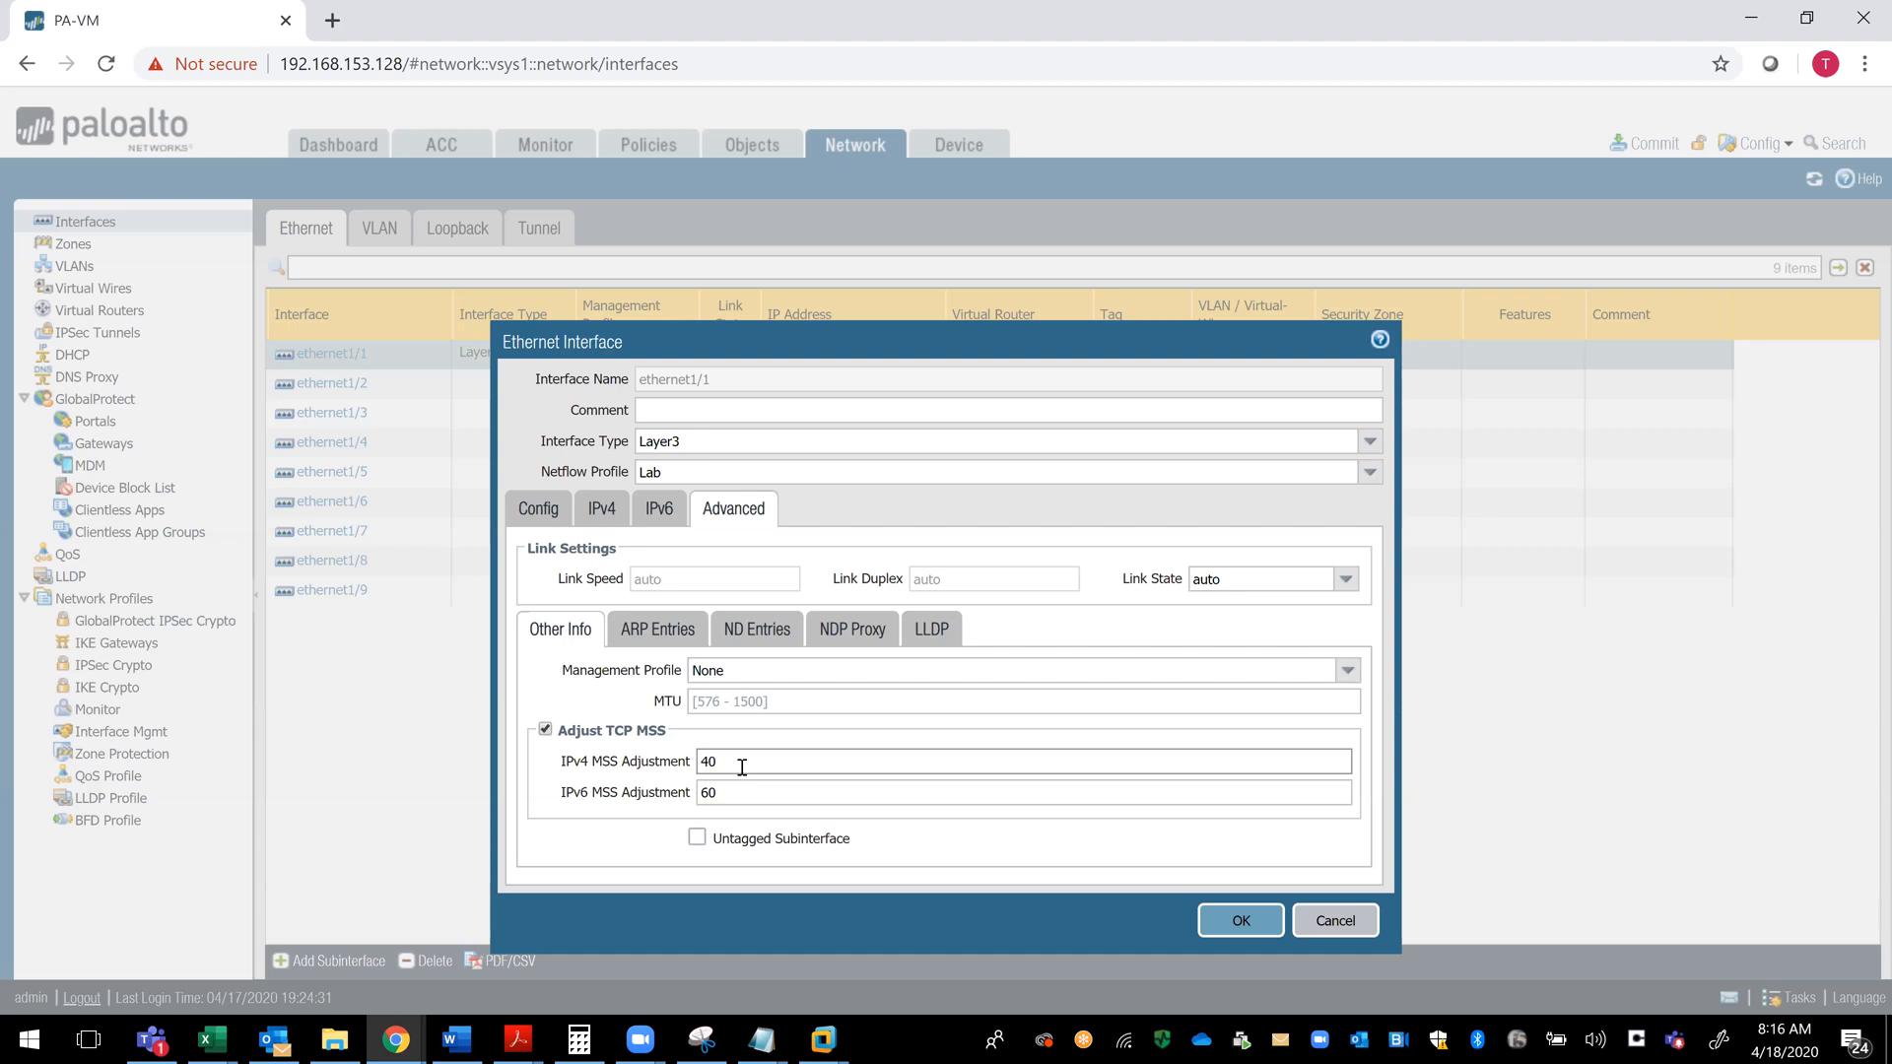
left_click(791, 701)
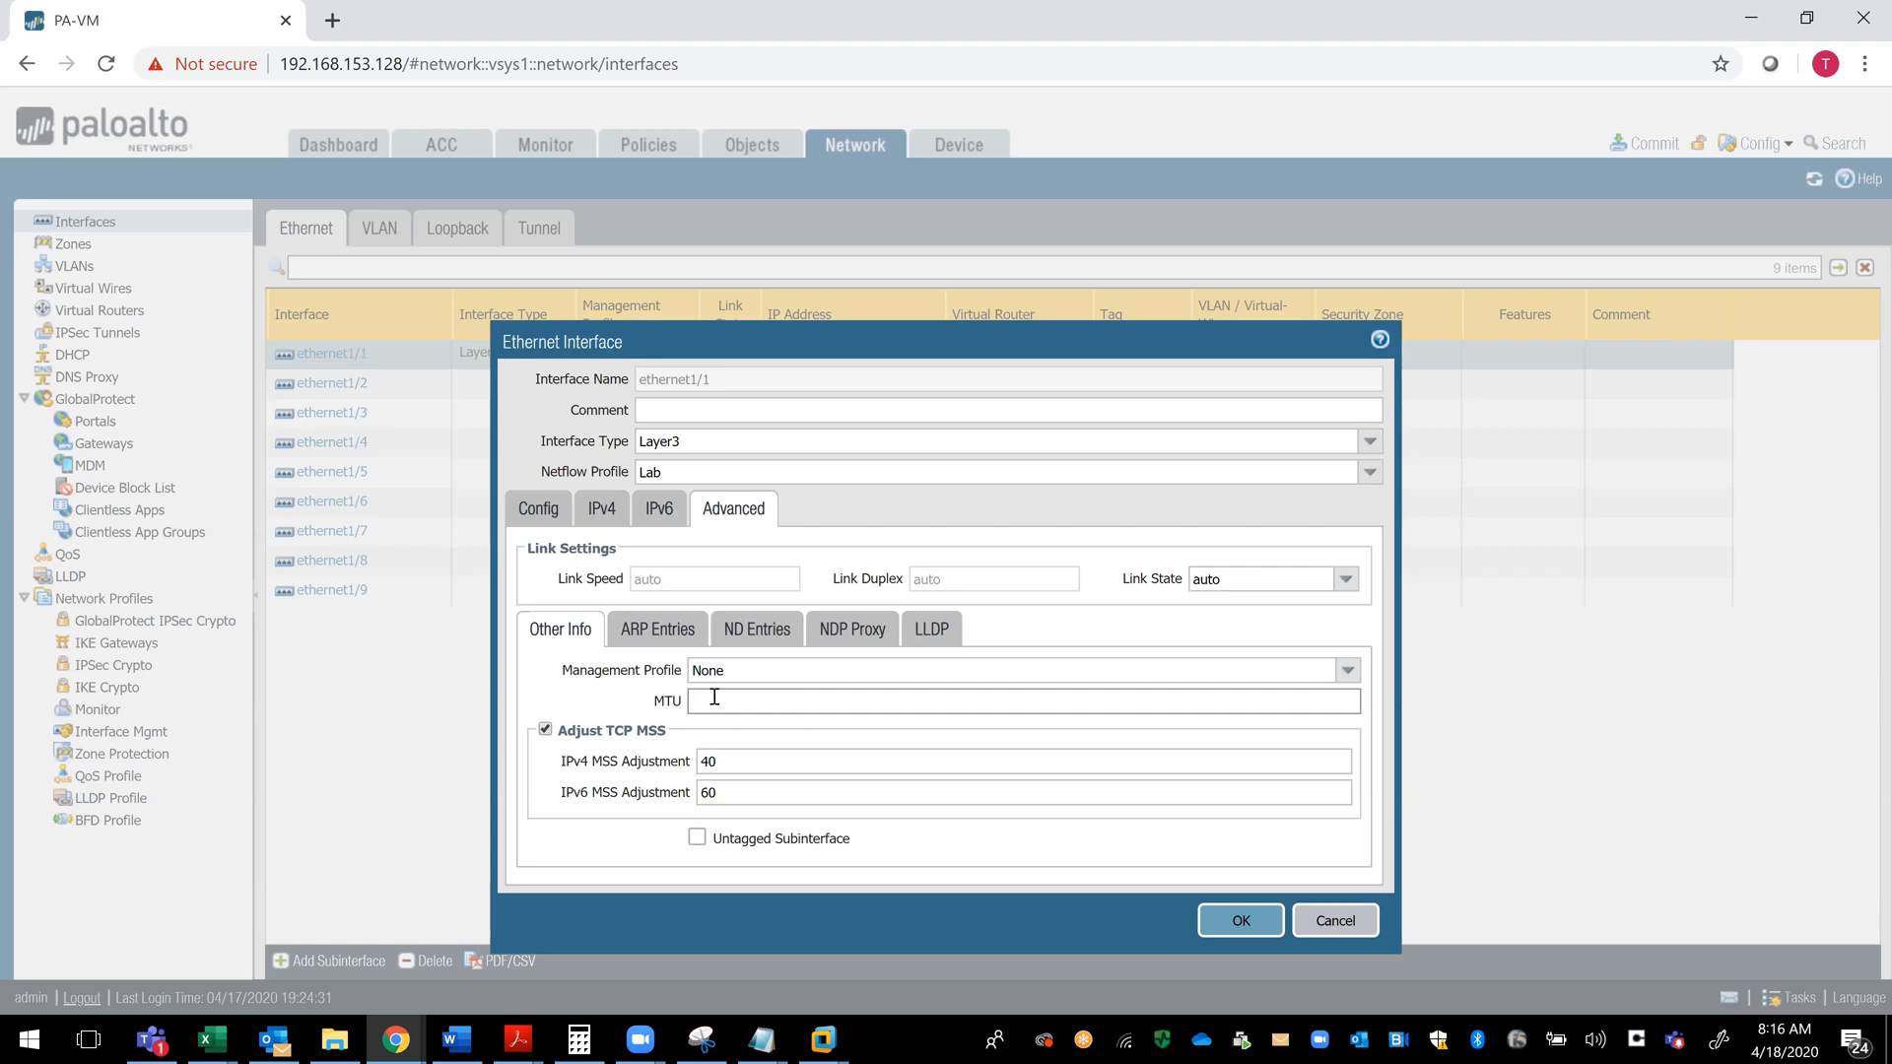
type("1500")
- Start a blank ARP entry and review the ND Entries, NDP Proxy, LLDP, Other Info and IPv4 settings of ethernet1/1
left_click(665, 637)
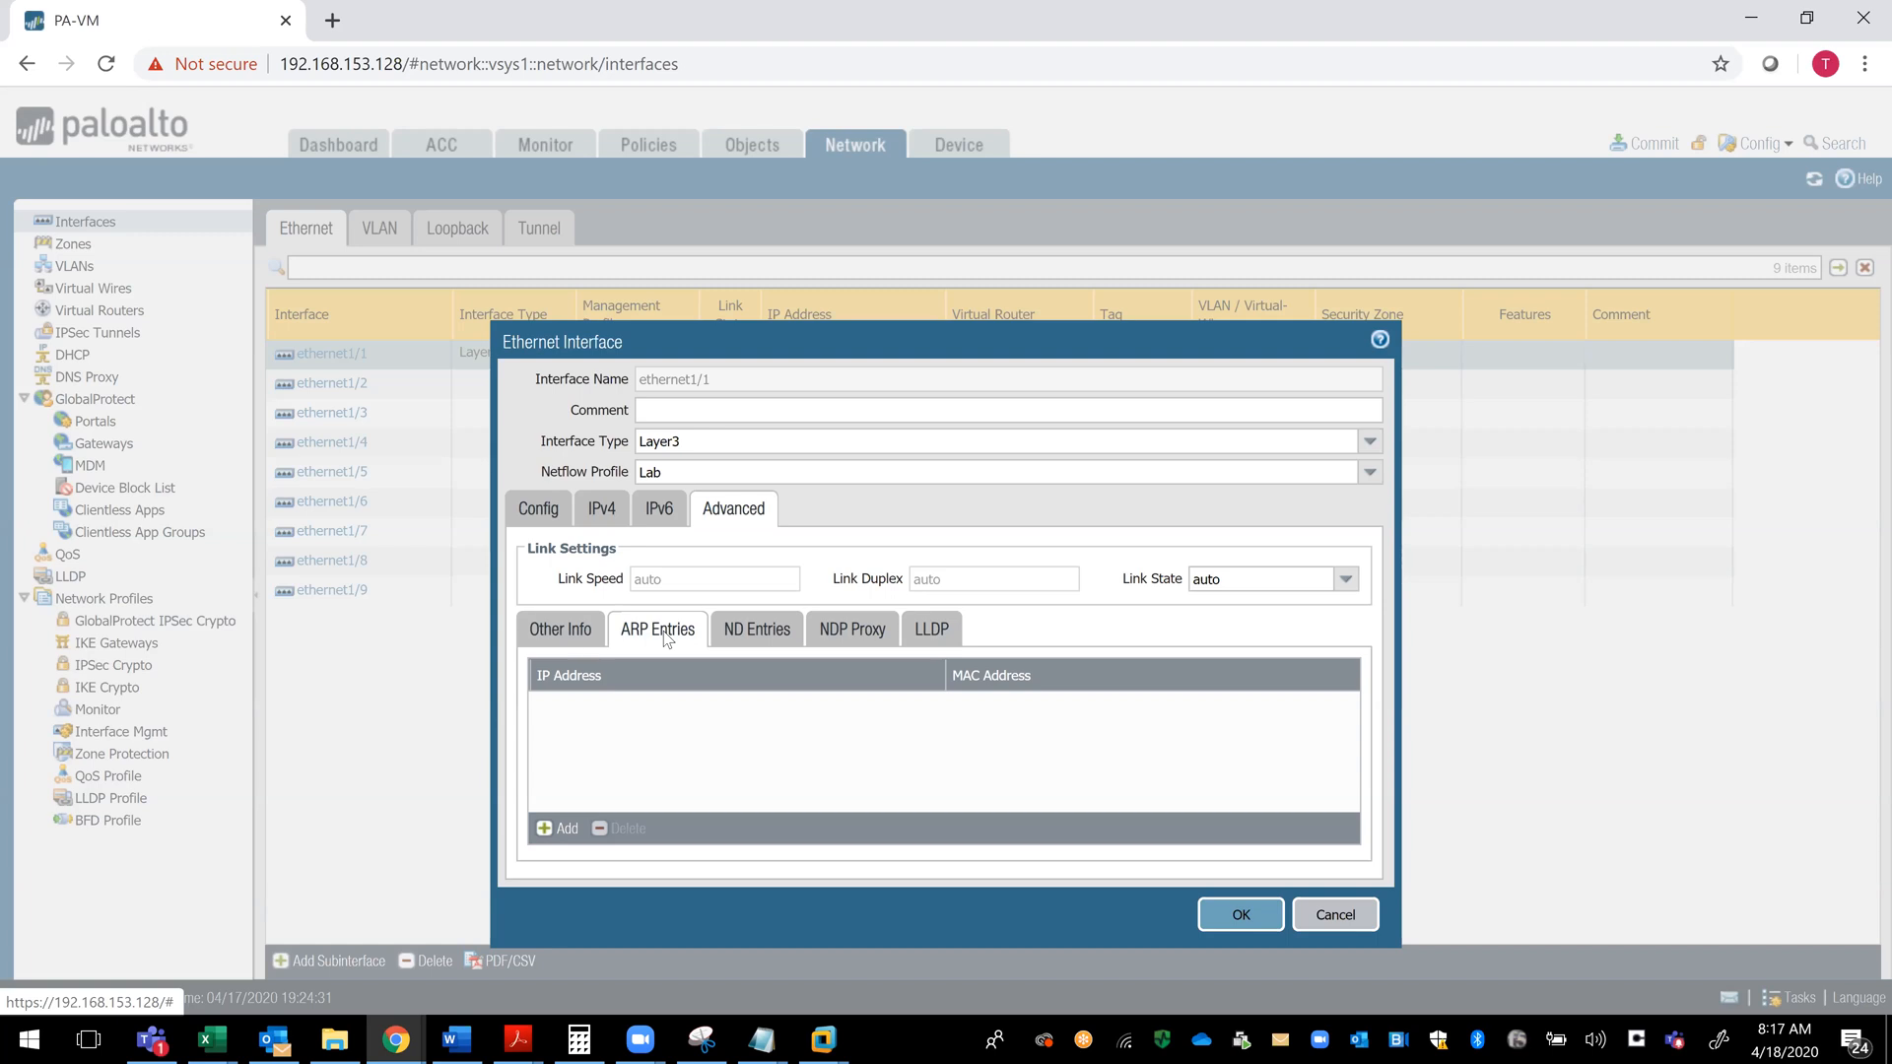
left_click(548, 829)
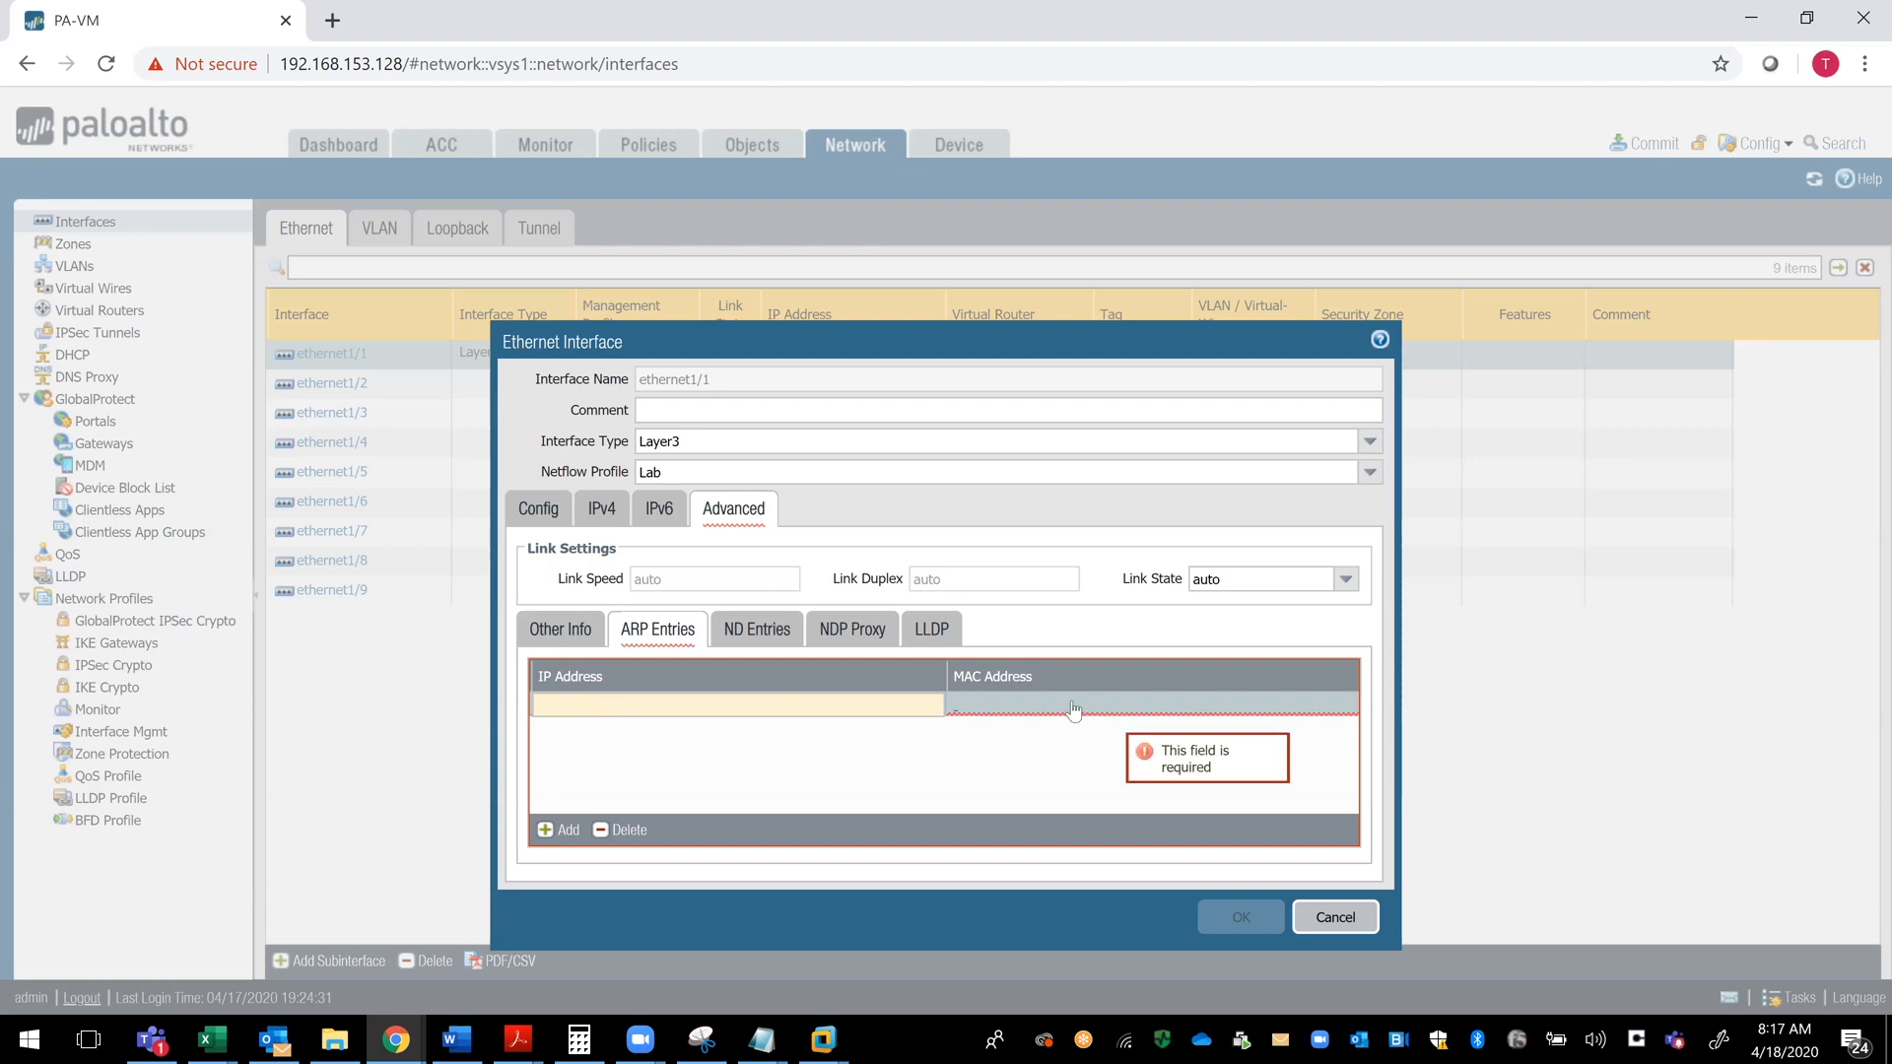
left_click(754, 638)
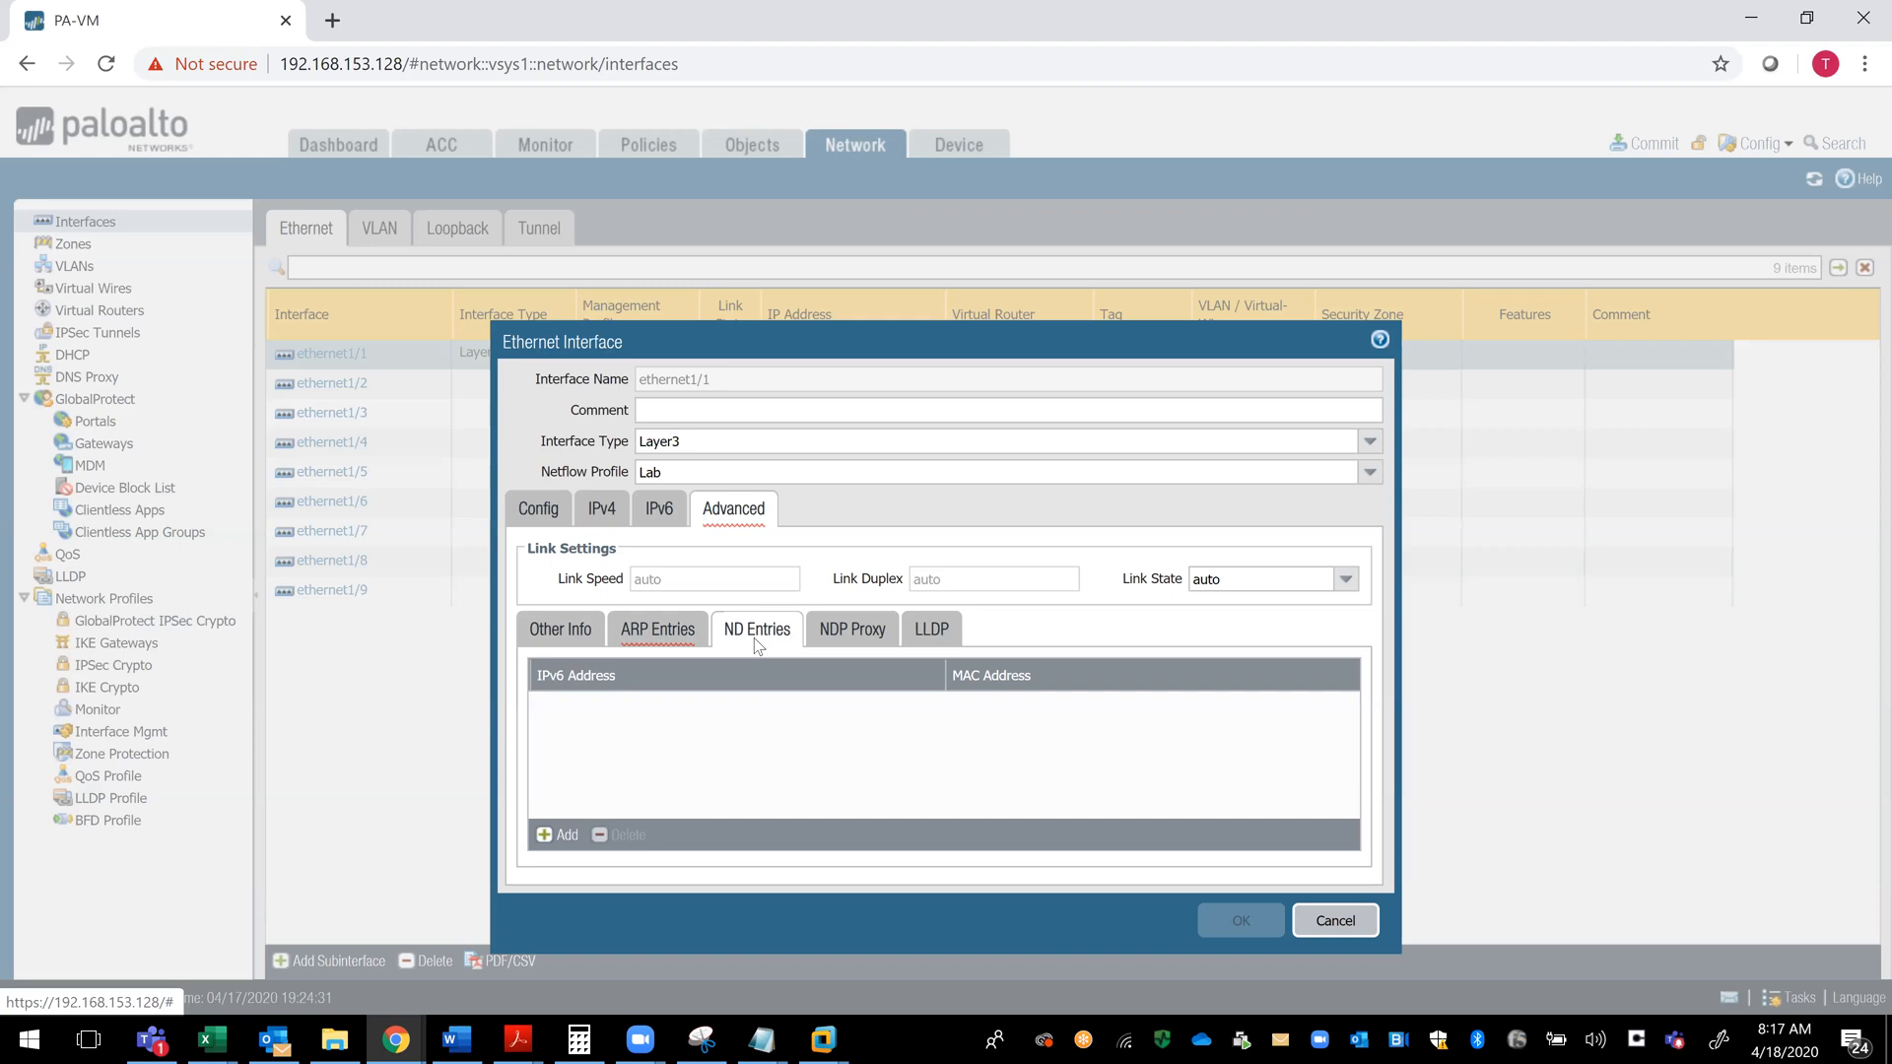
left_click(861, 638)
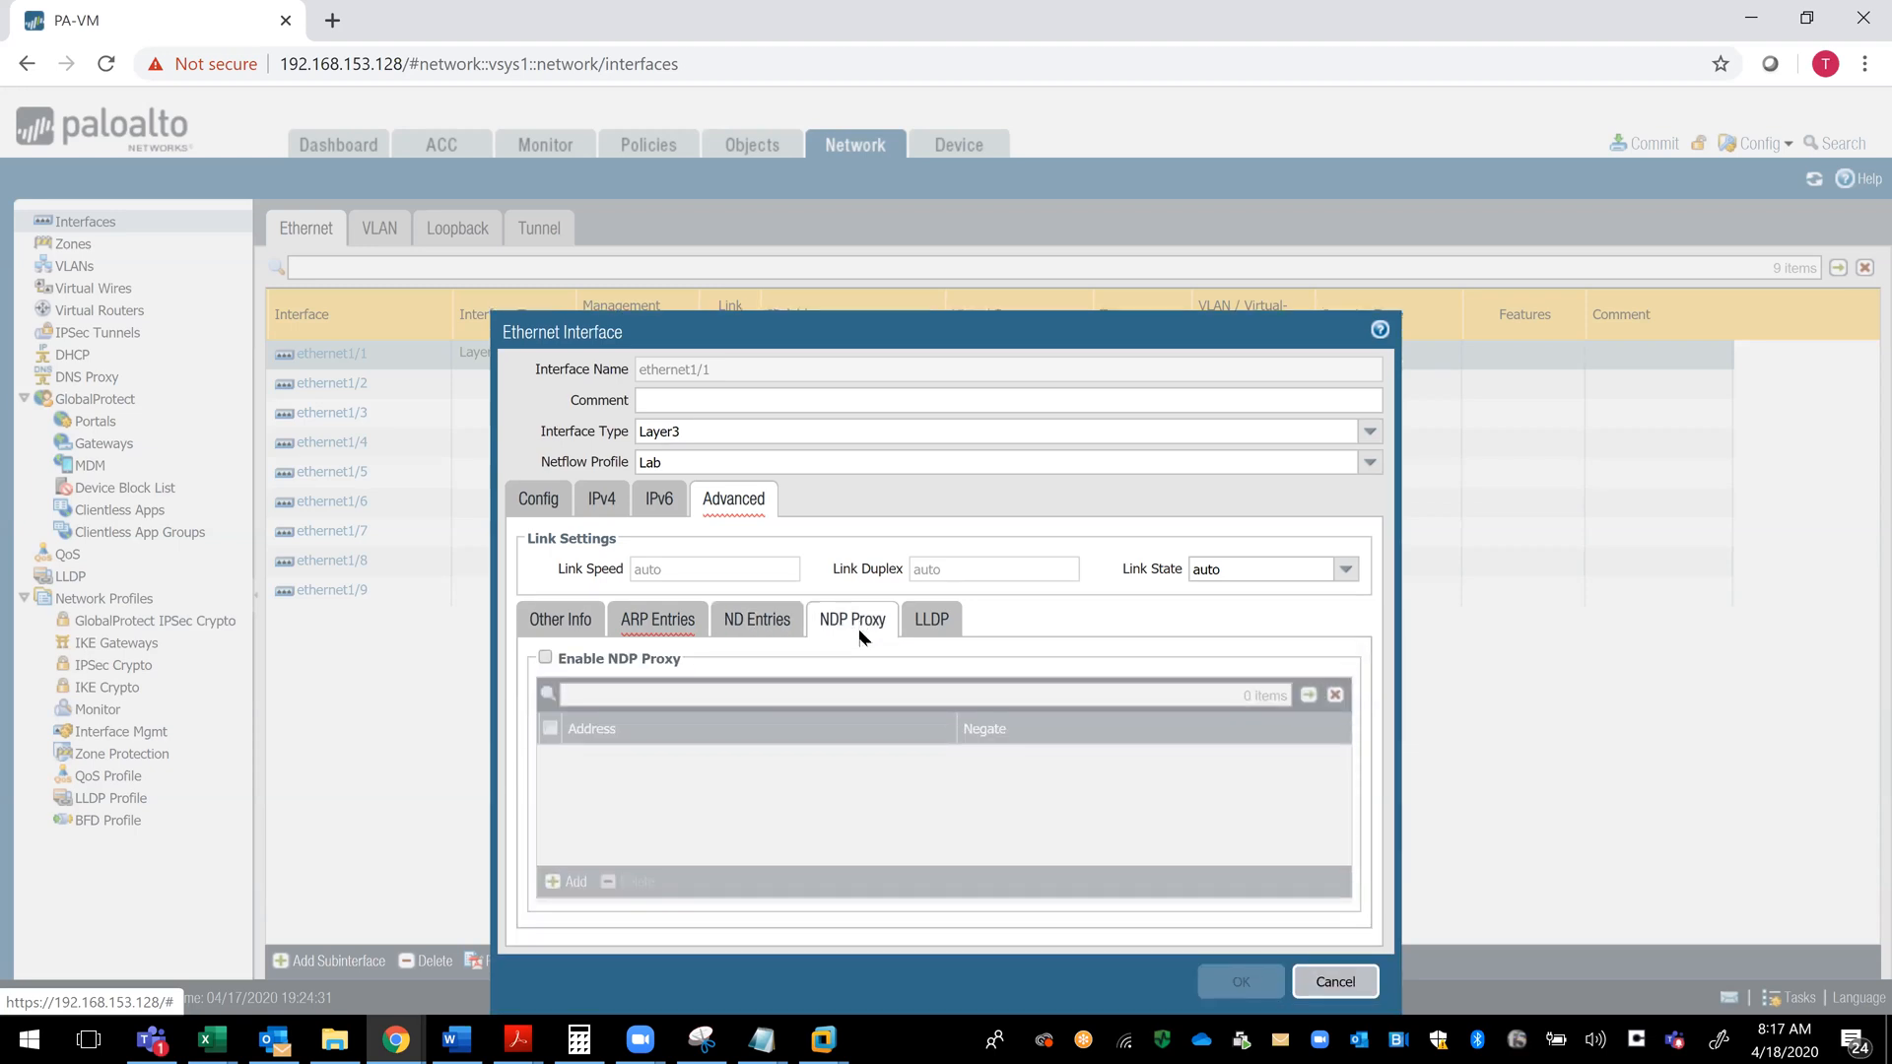
left_click(934, 631)
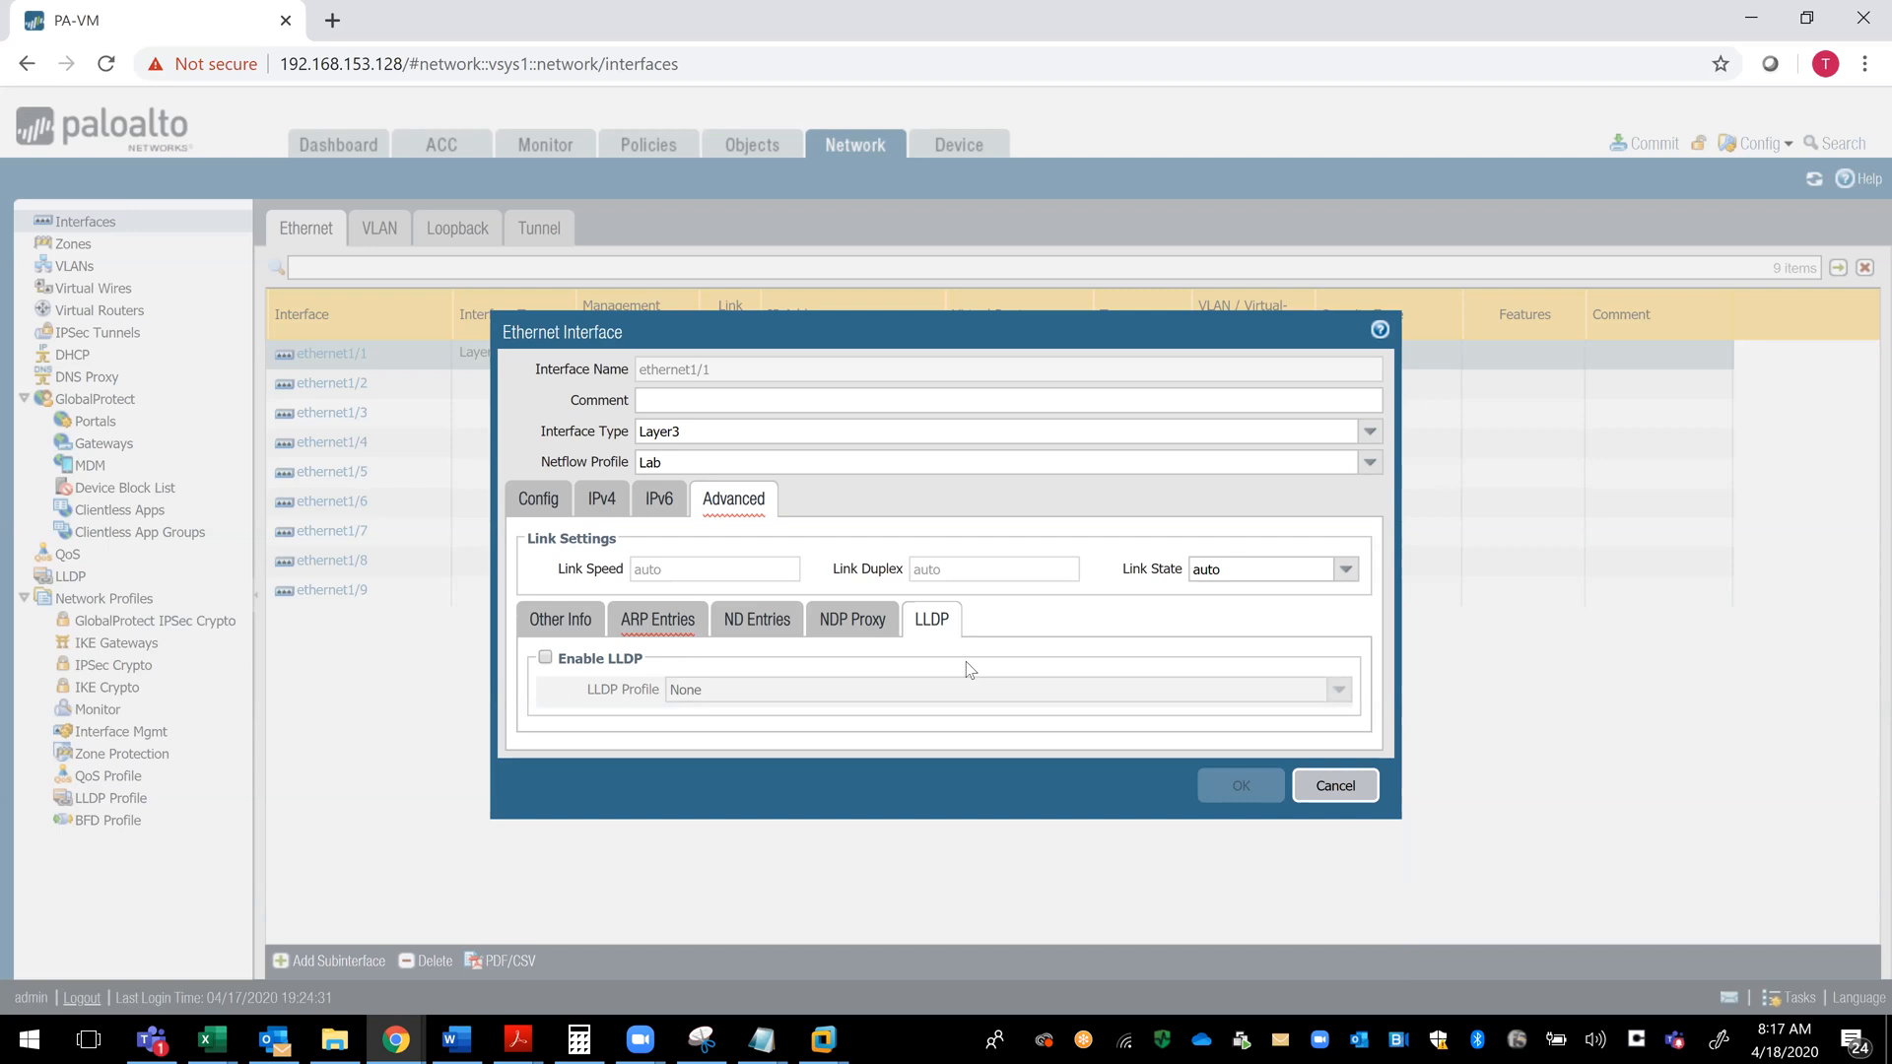
left_click(548, 622)
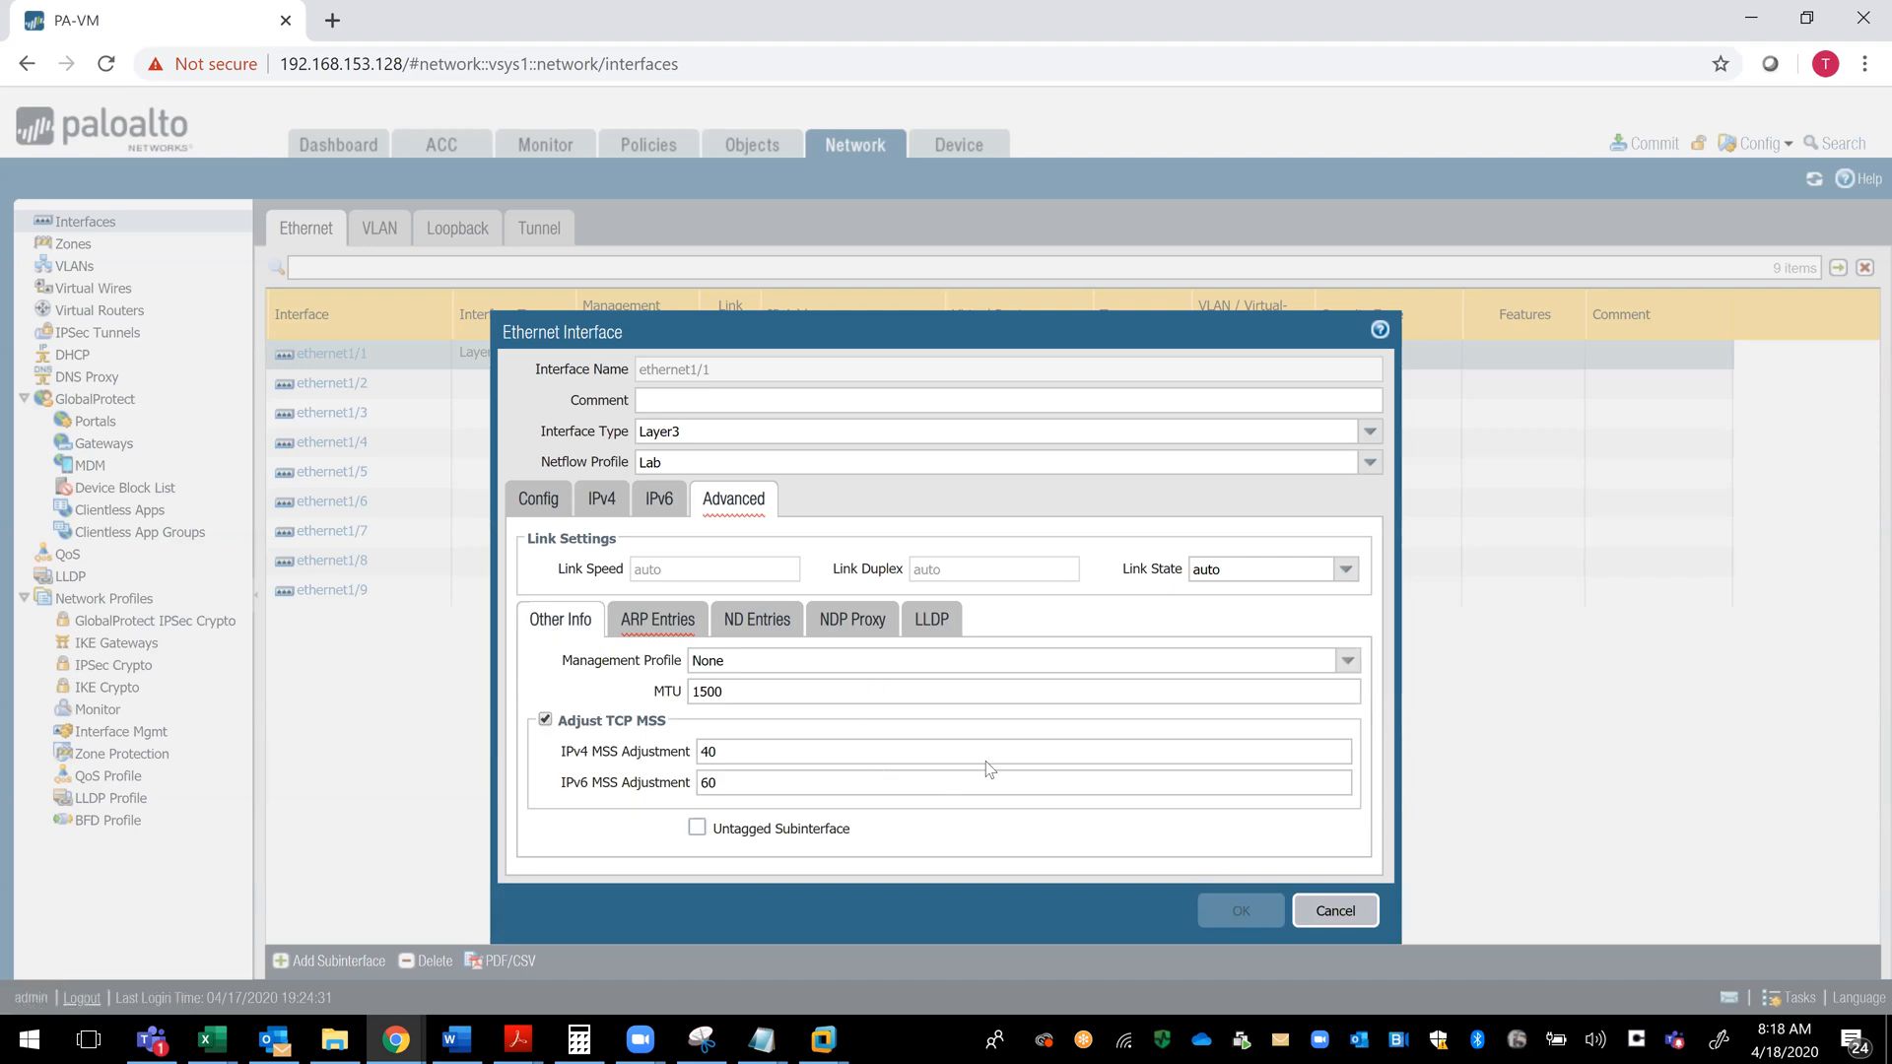
left_click(603, 503)
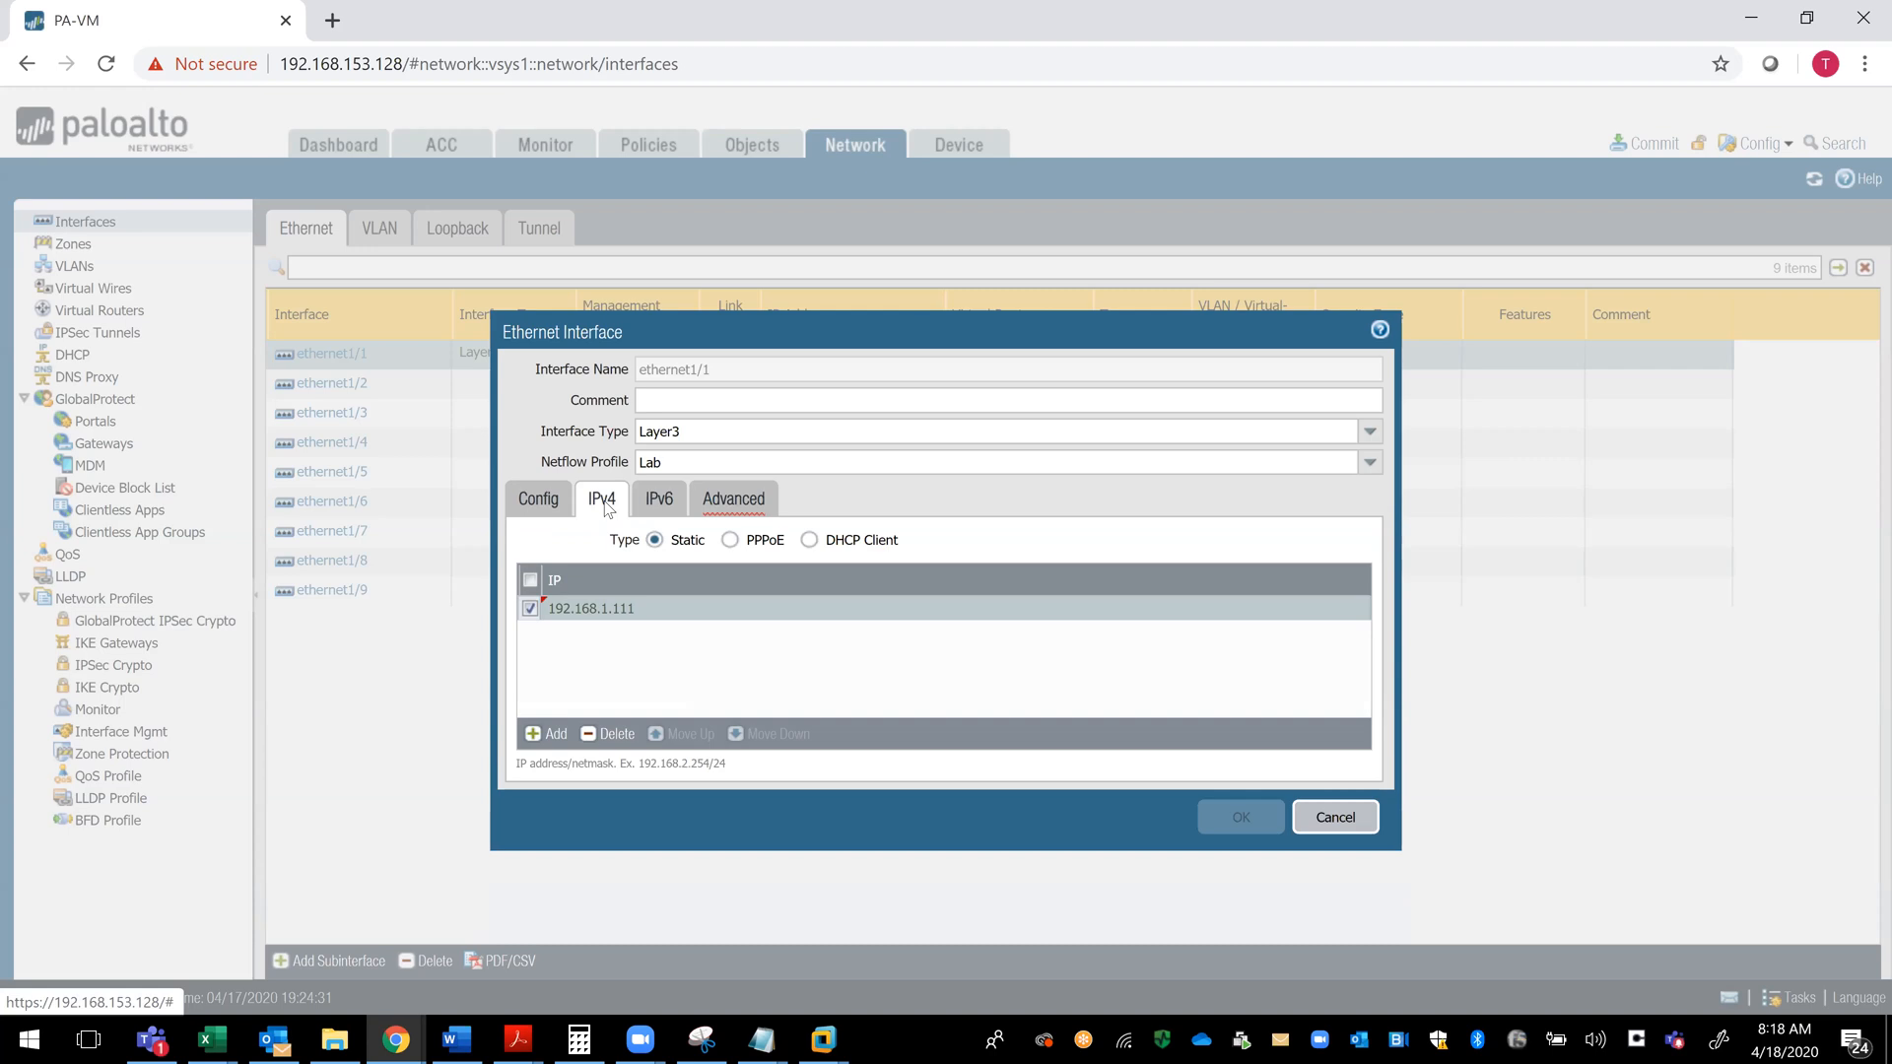
- Start a new virtual router named External-Interface for ethernet1/1
left_click(529, 511)
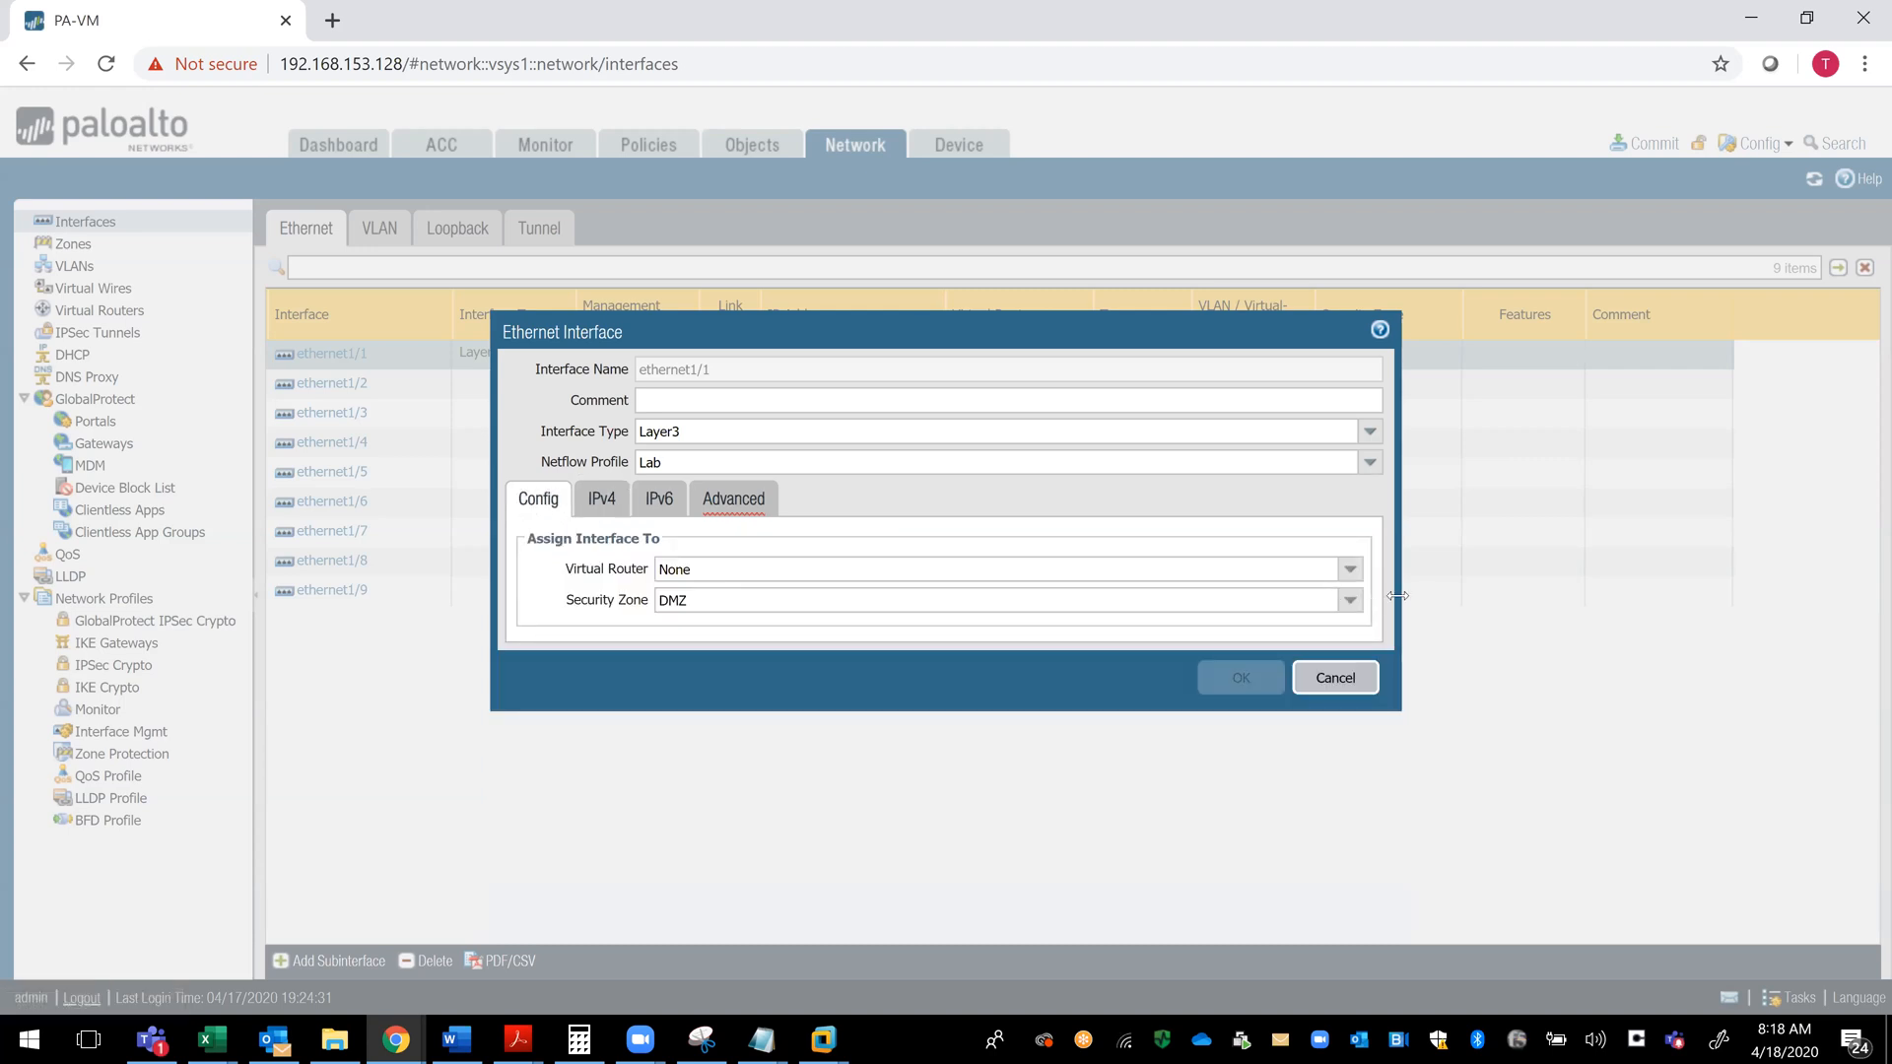
left_click(1348, 571)
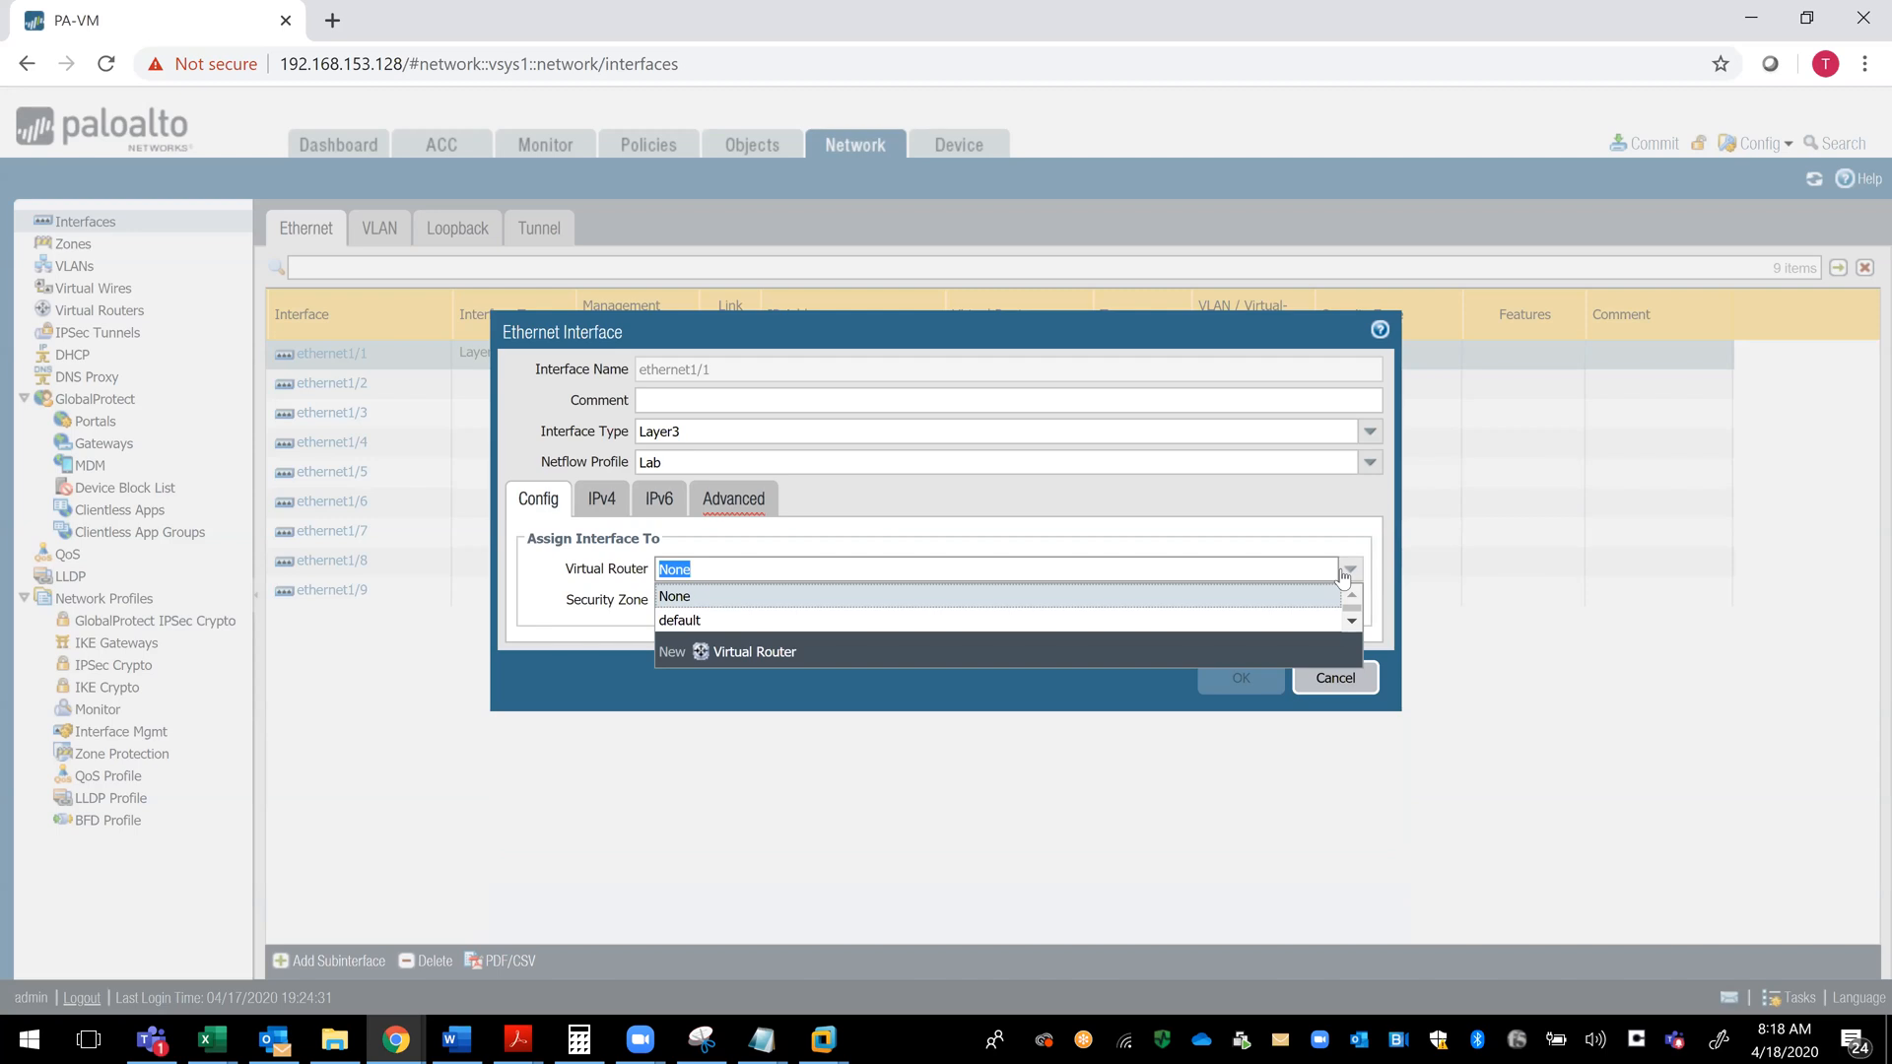
left_click(756, 655)
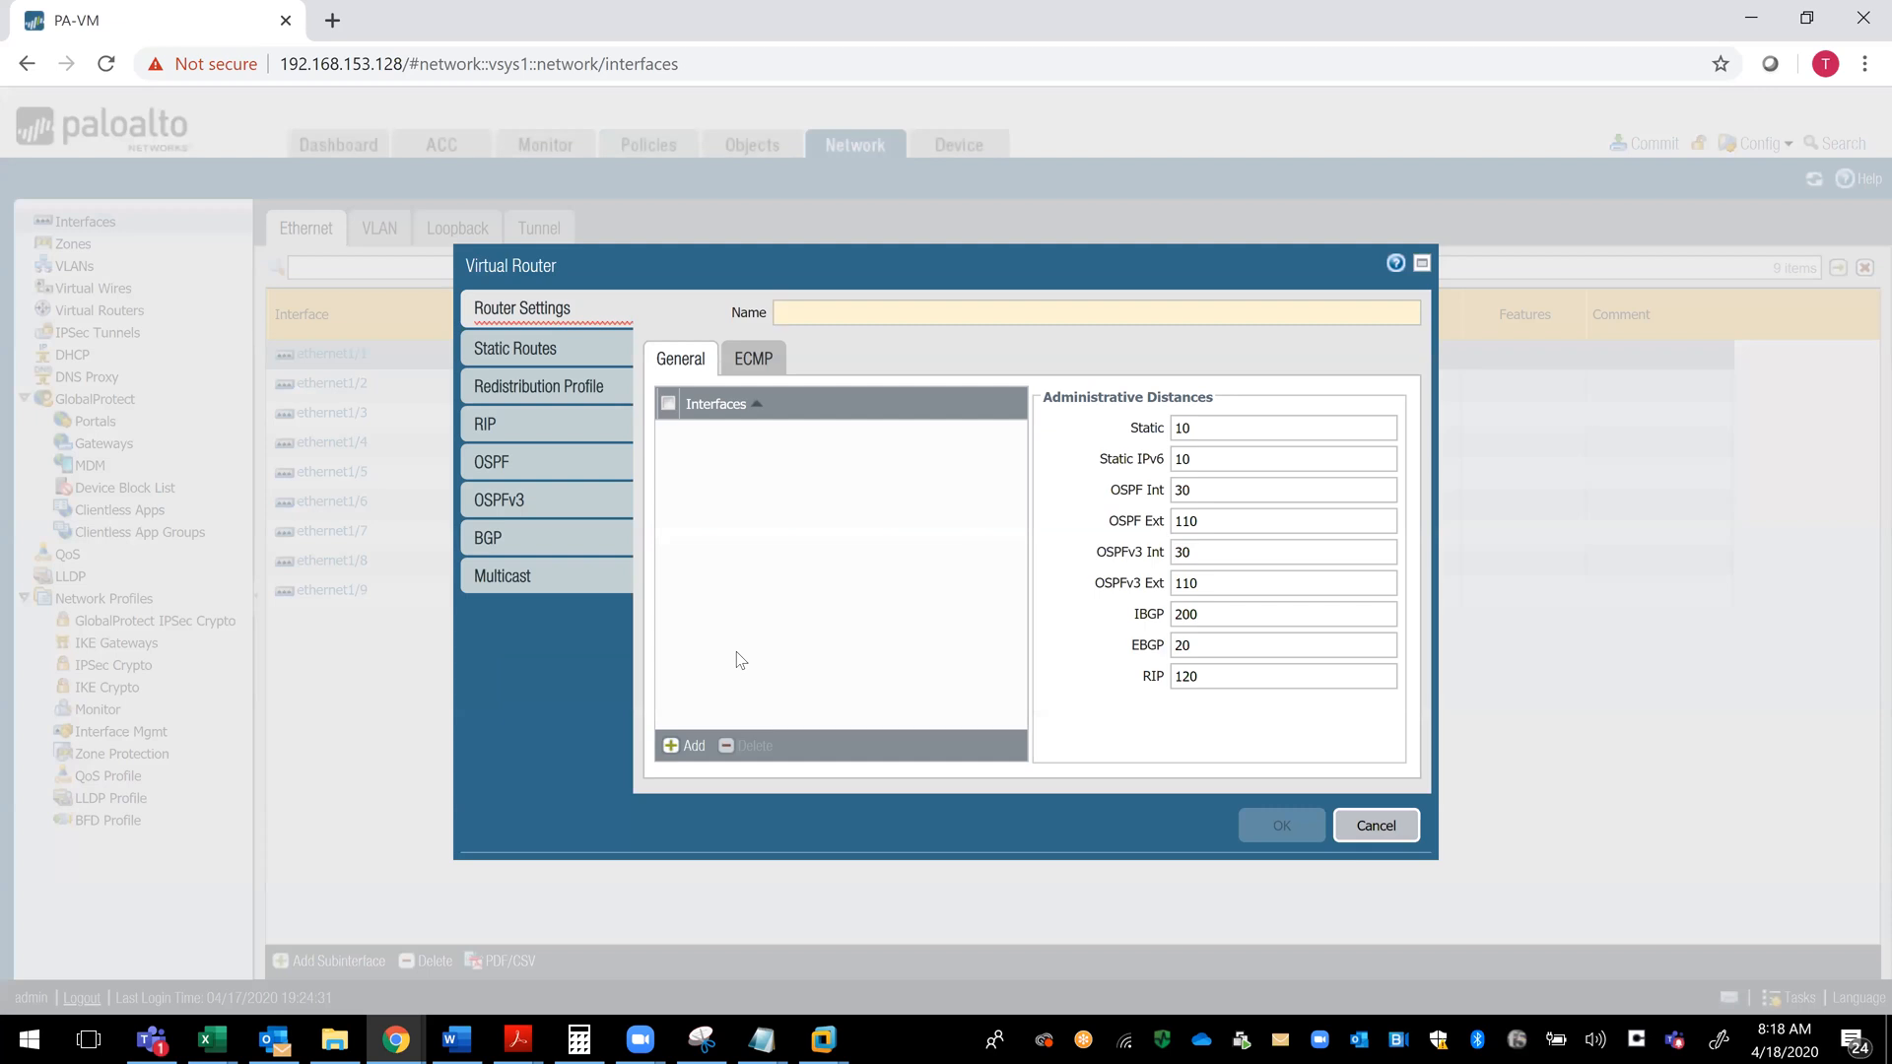
mouse_move(807, 320)
type("External")
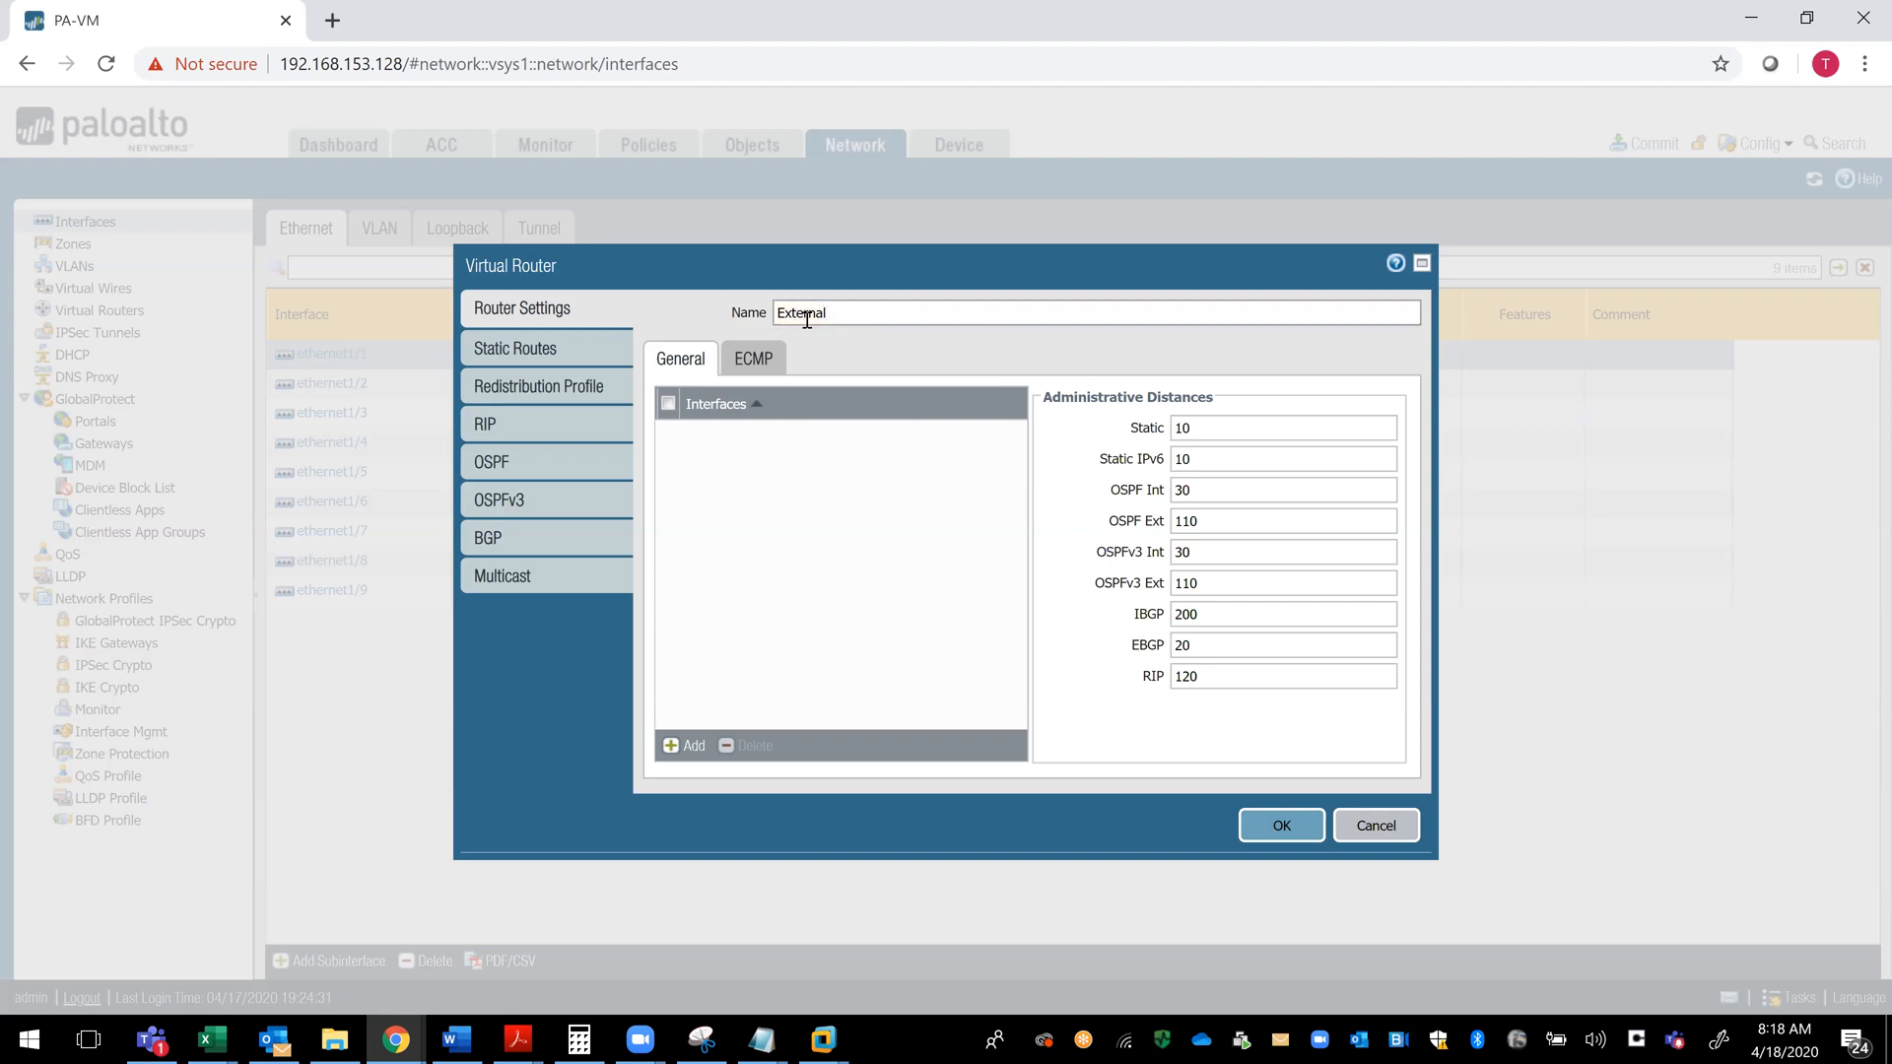
type("-Interface")
- Start an IPv4 static route named Internet-Route with destination 0.0.0.0 in the virtual router
left_click(550, 358)
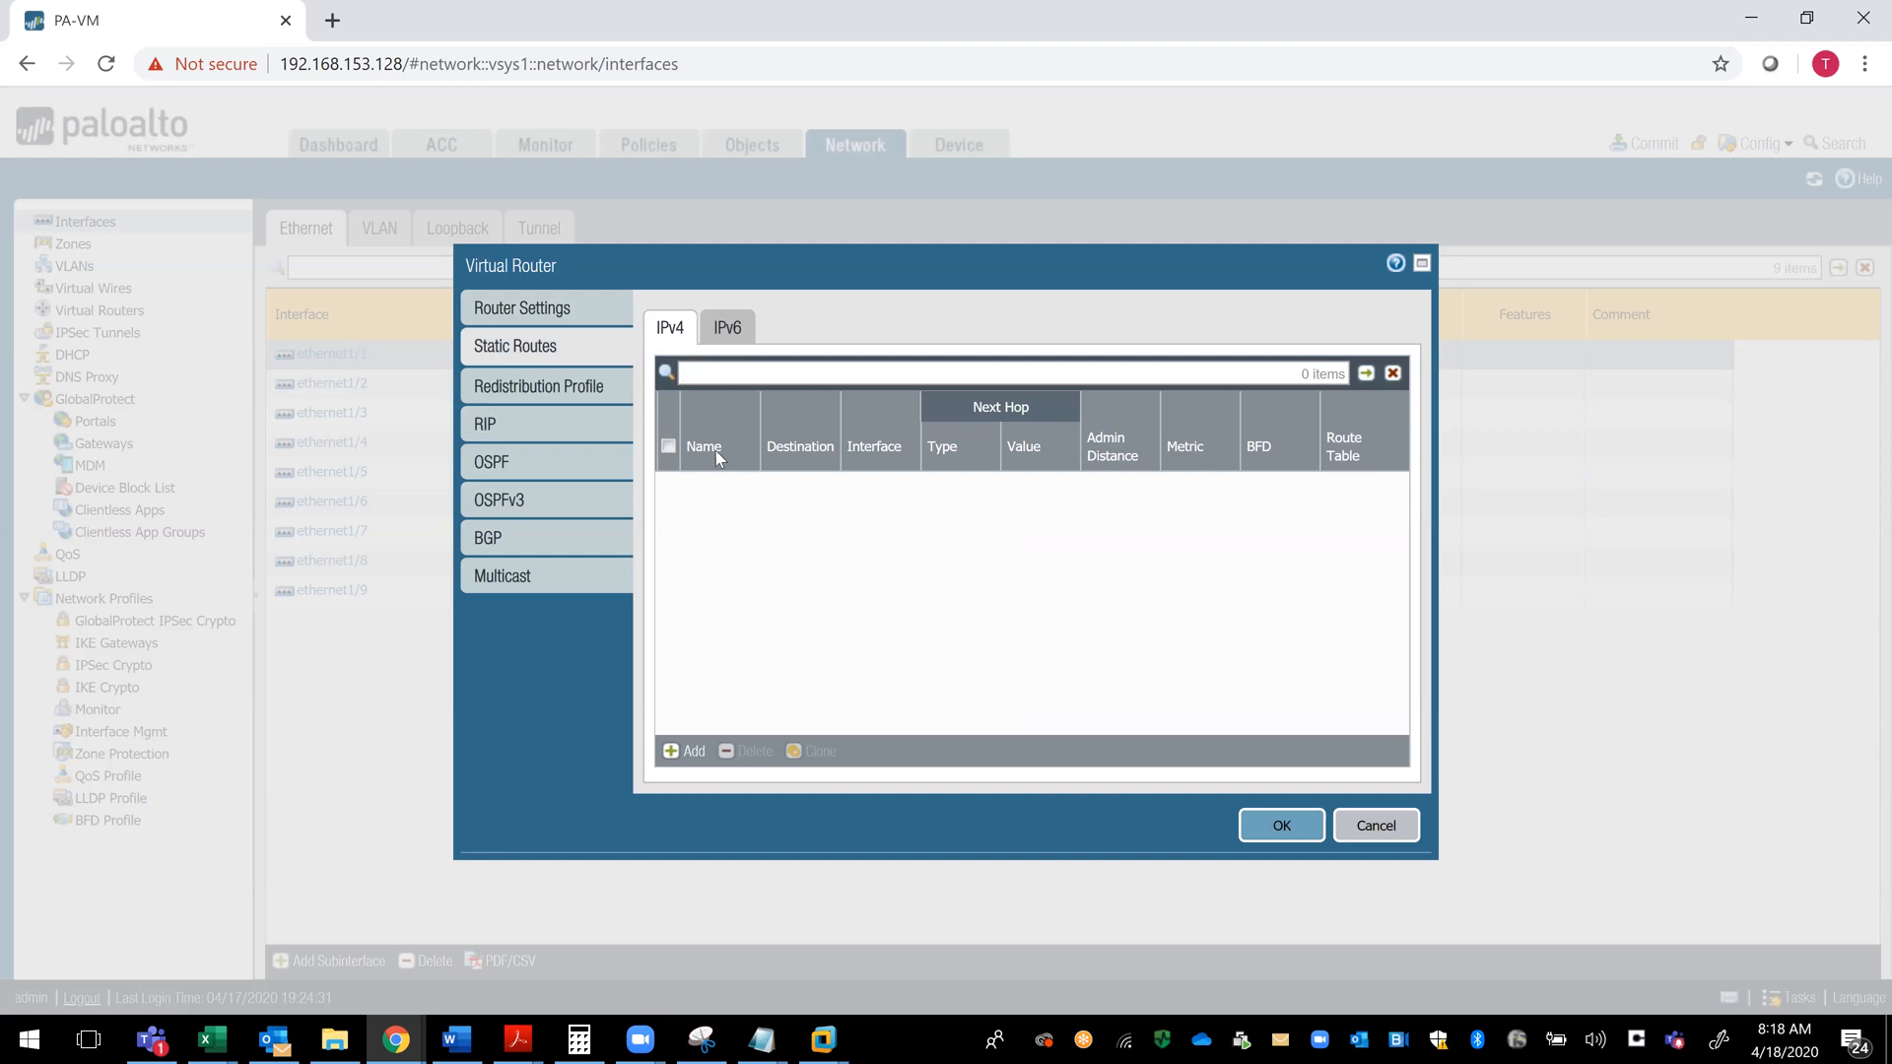
left_click(664, 757)
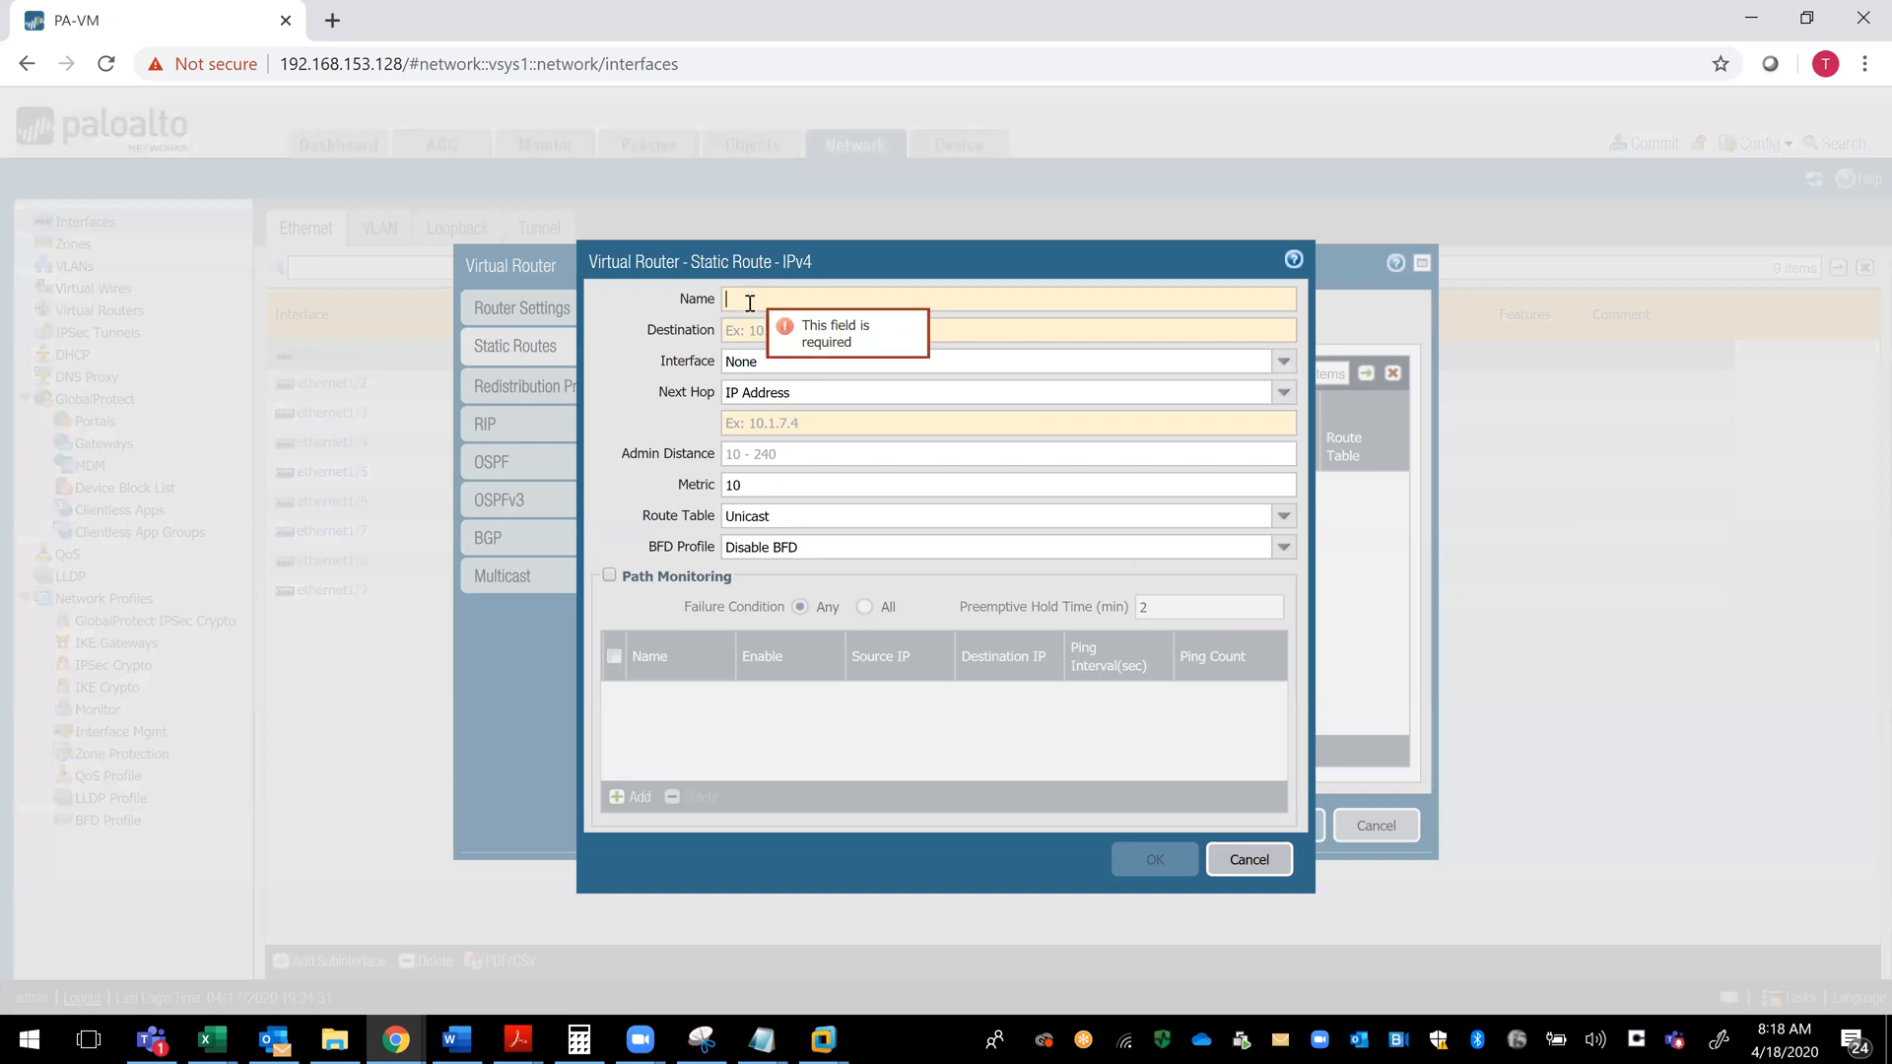
type("Wan-Rou")
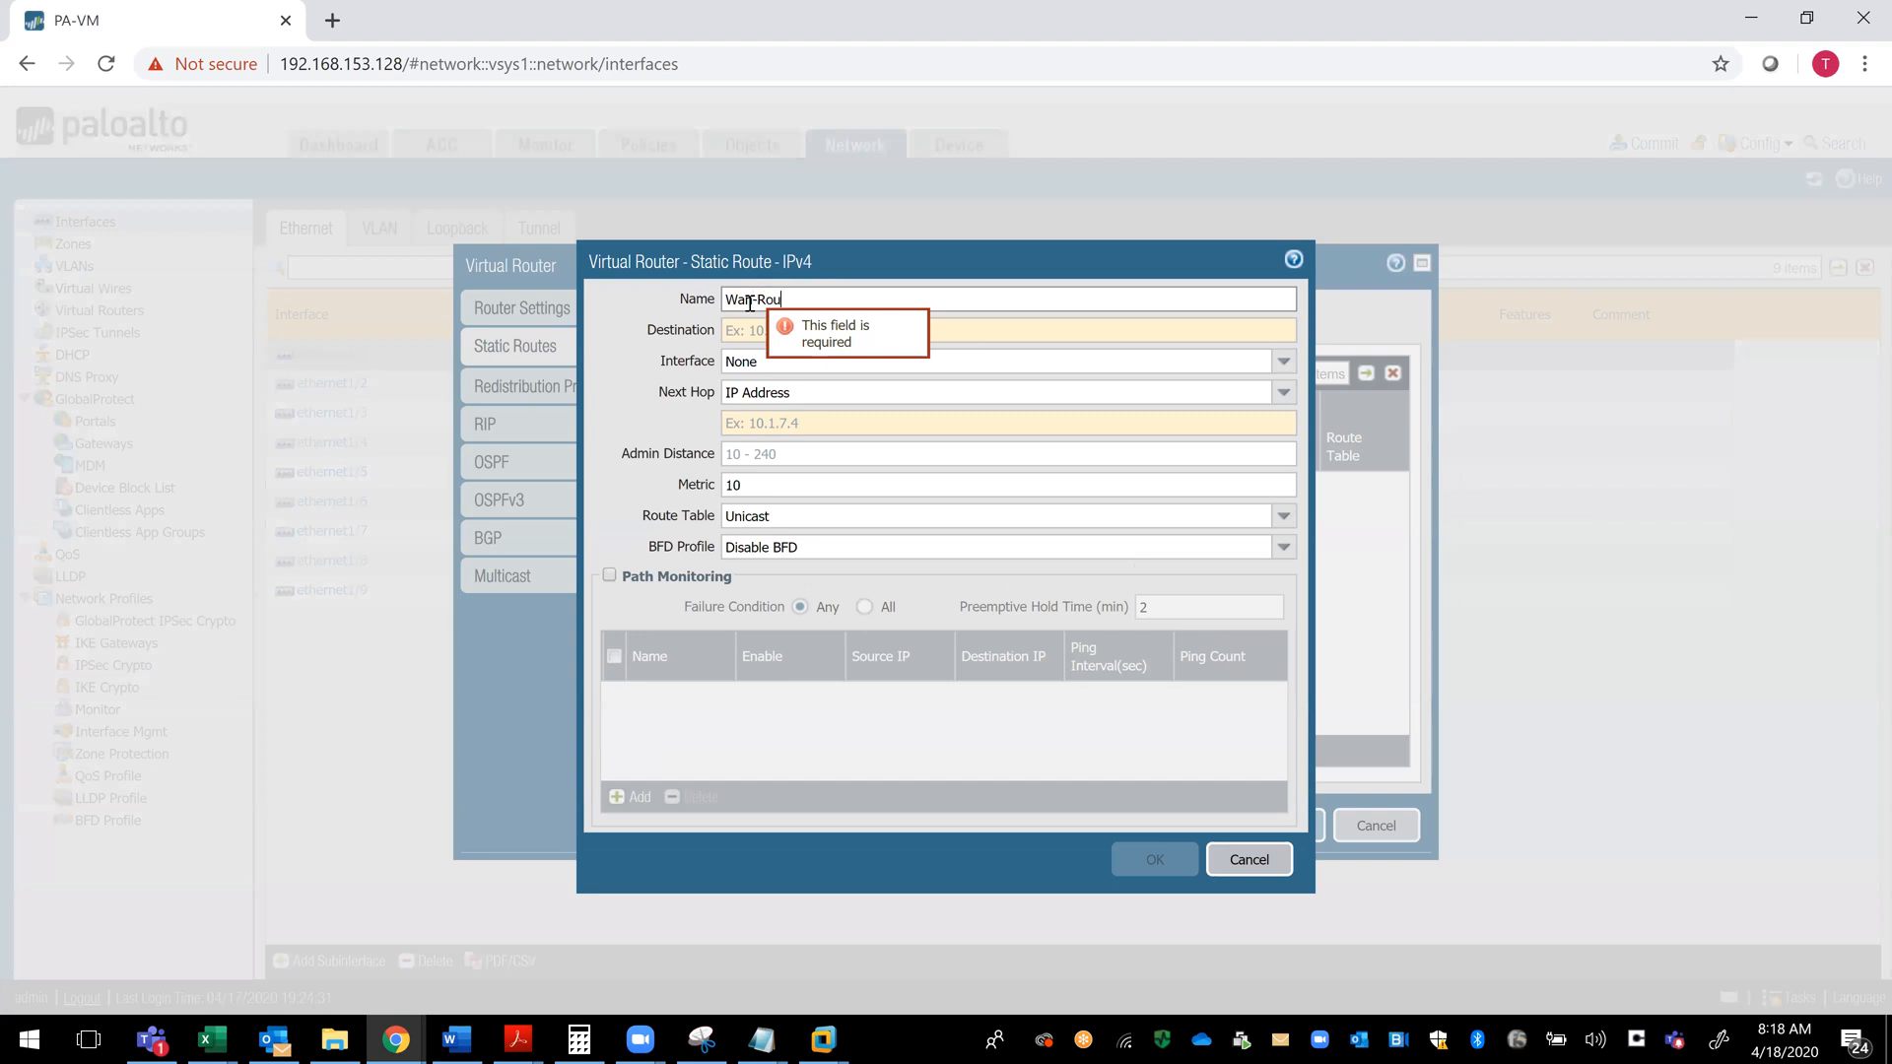
type("te")
left_click(753, 302)
key("BackSpace")
key("BackSpace")
key("BackSpace")
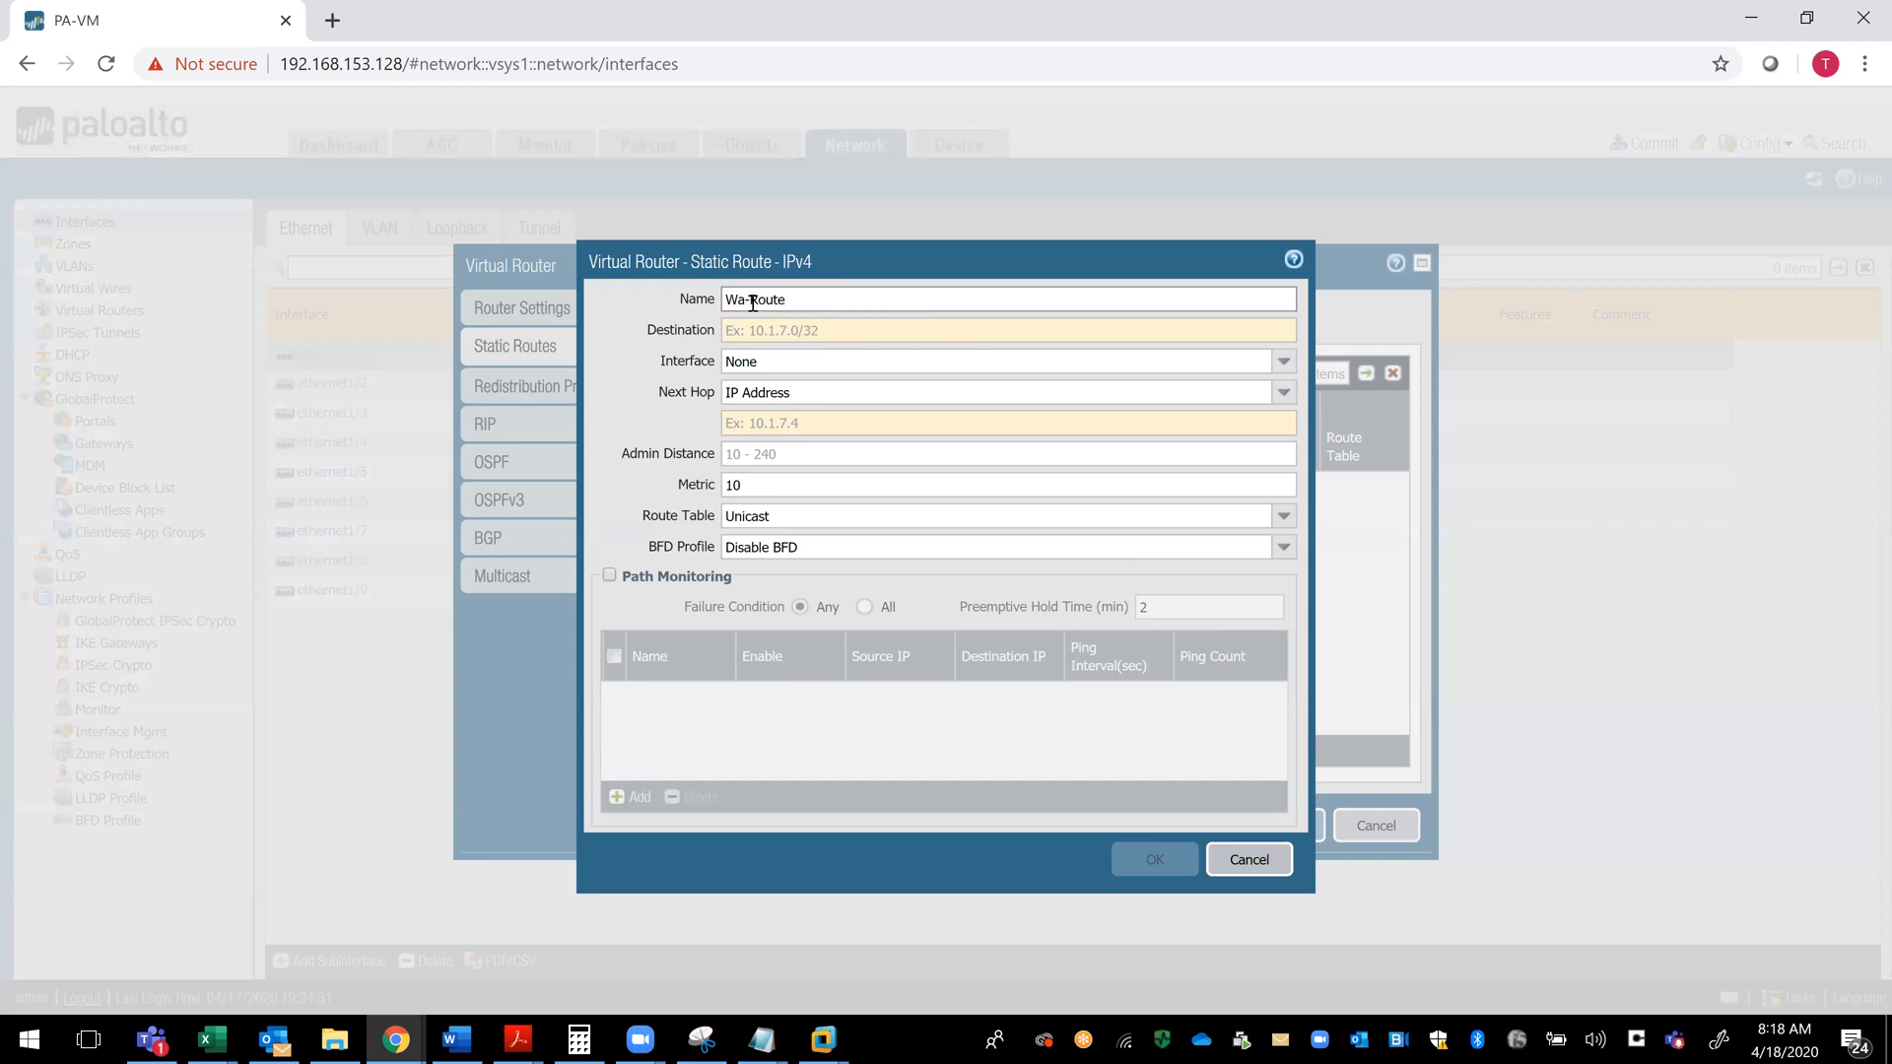
type("Internet")
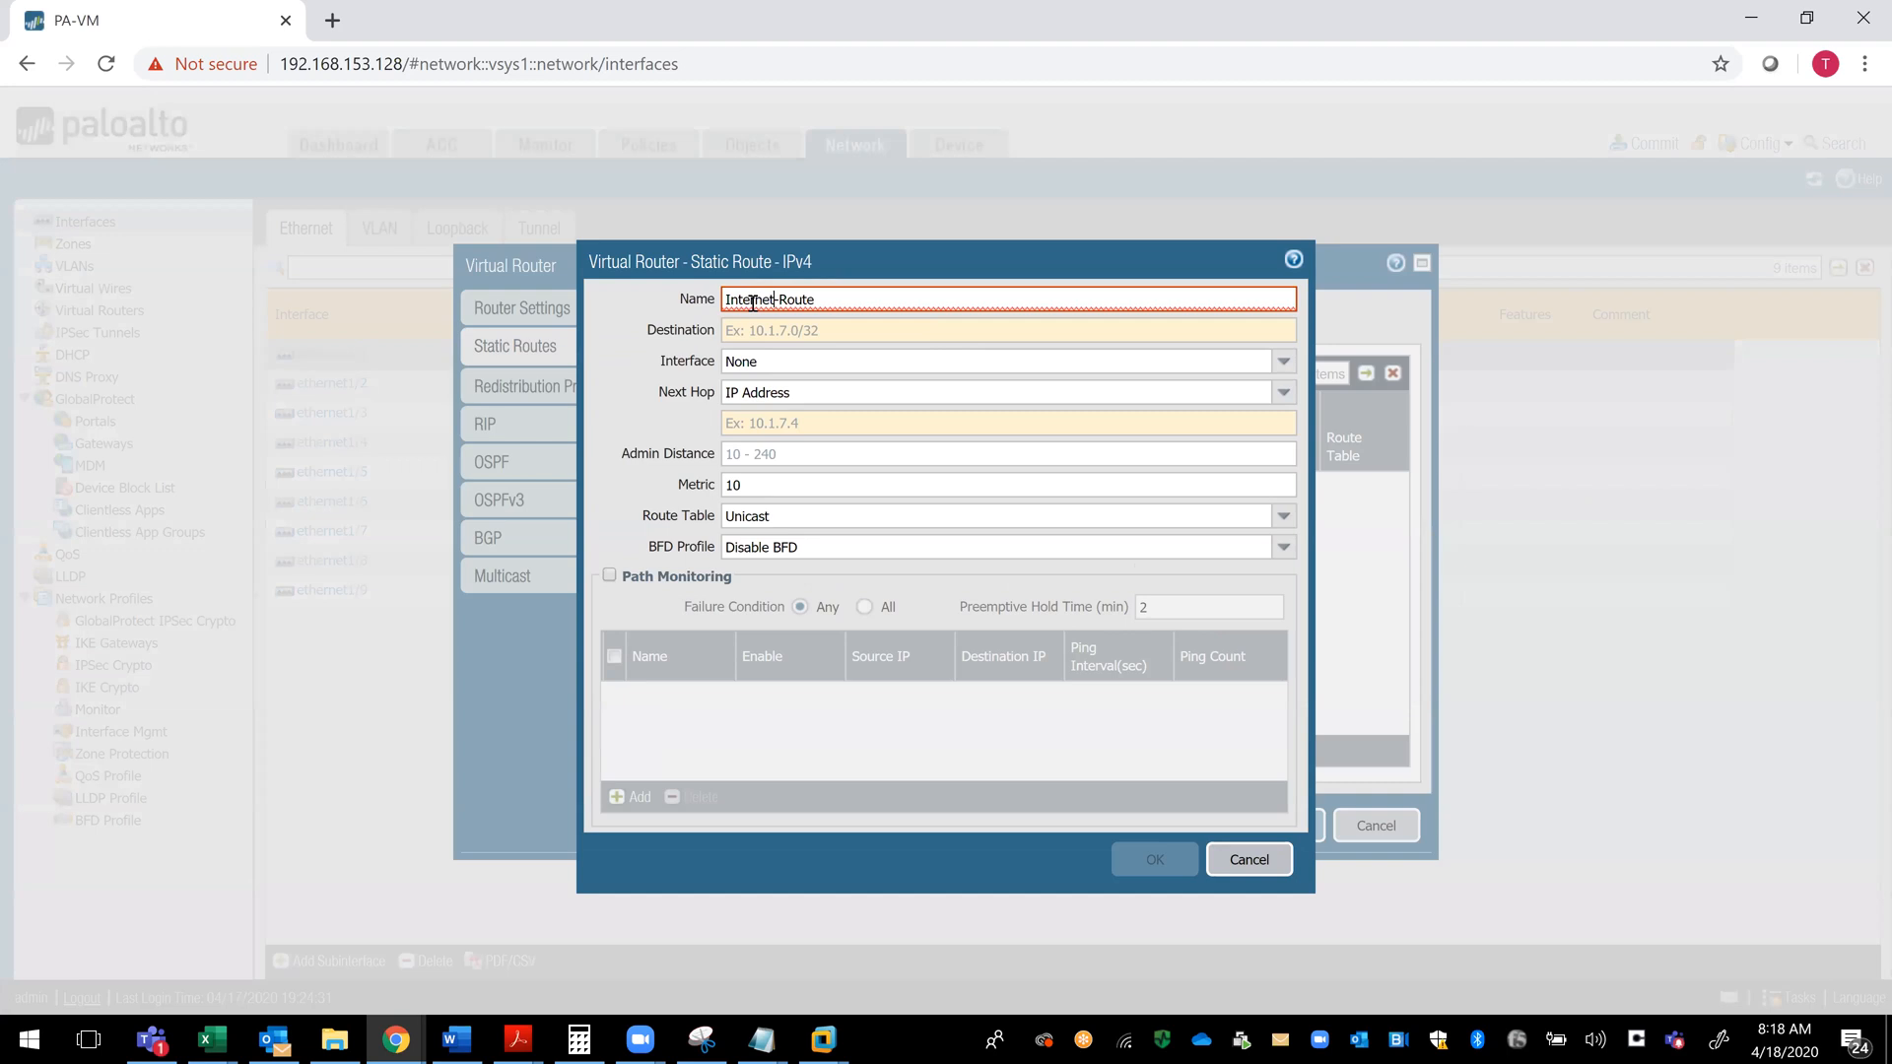
left_click(845, 341)
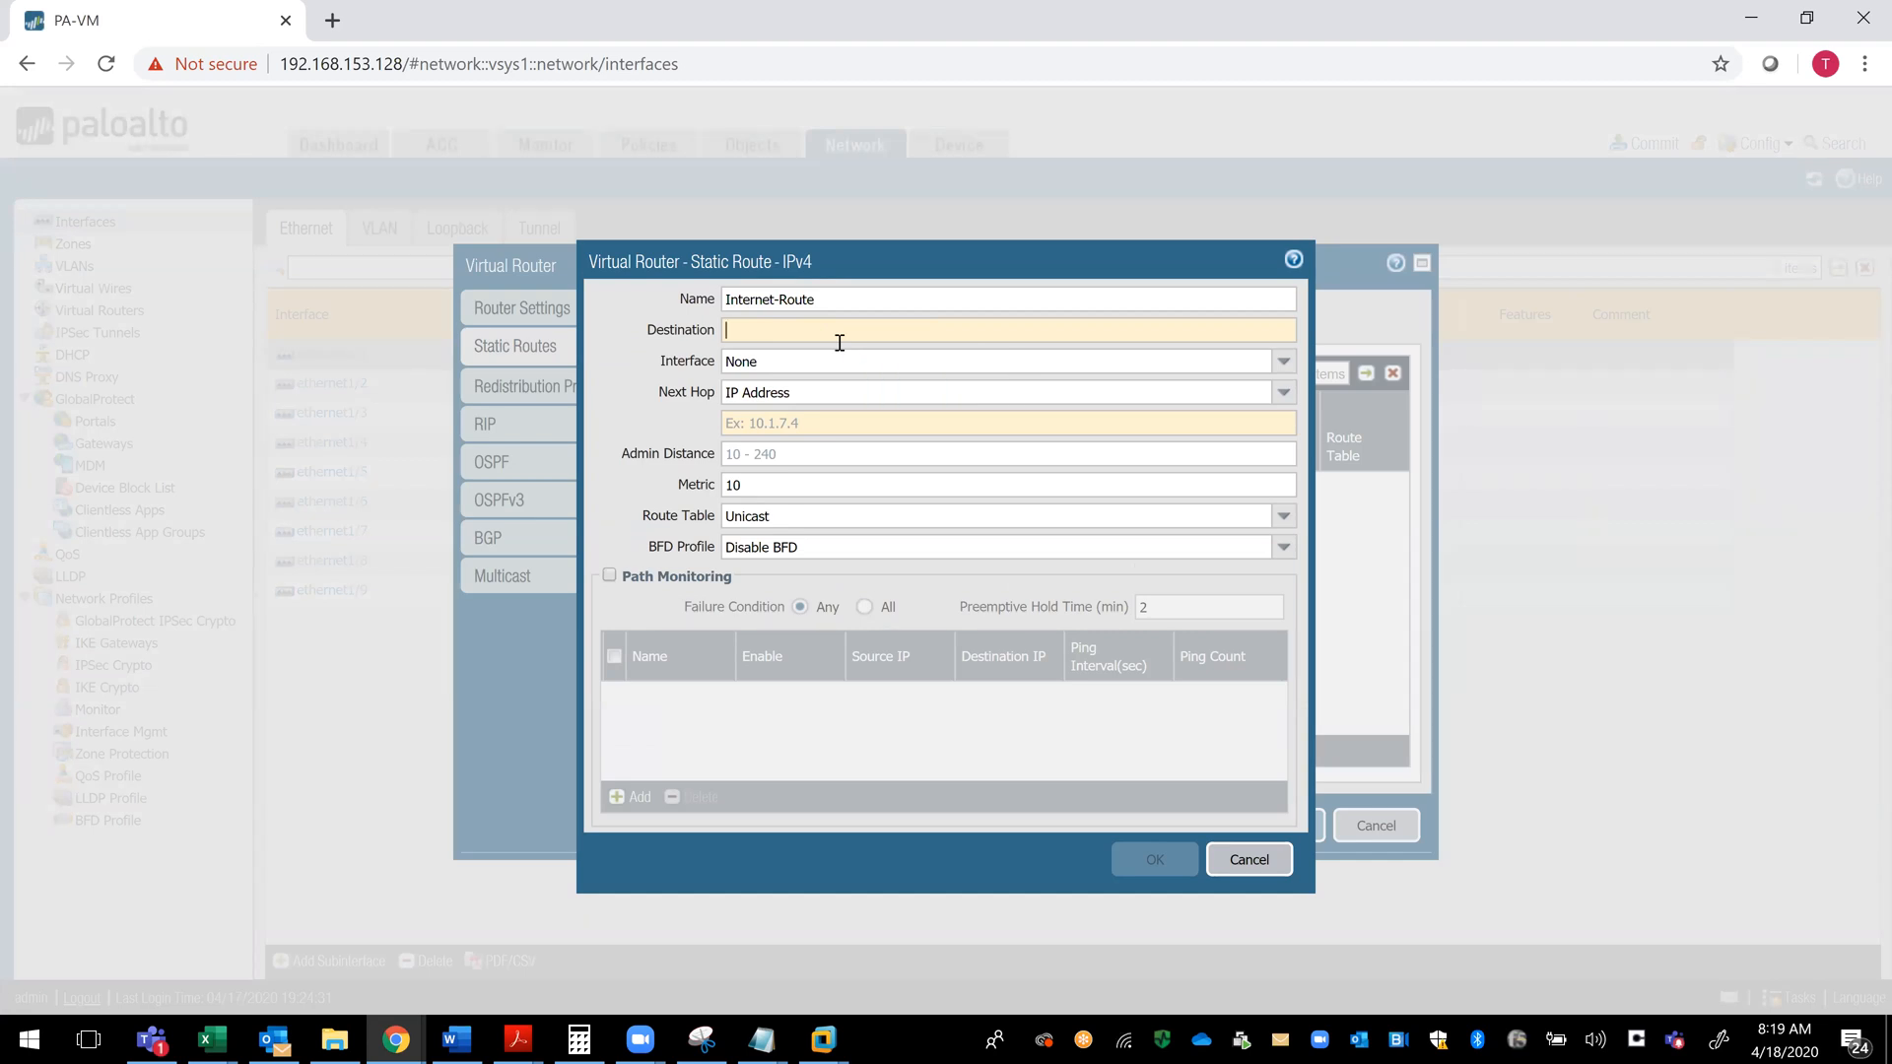
type("0.0.0.0")
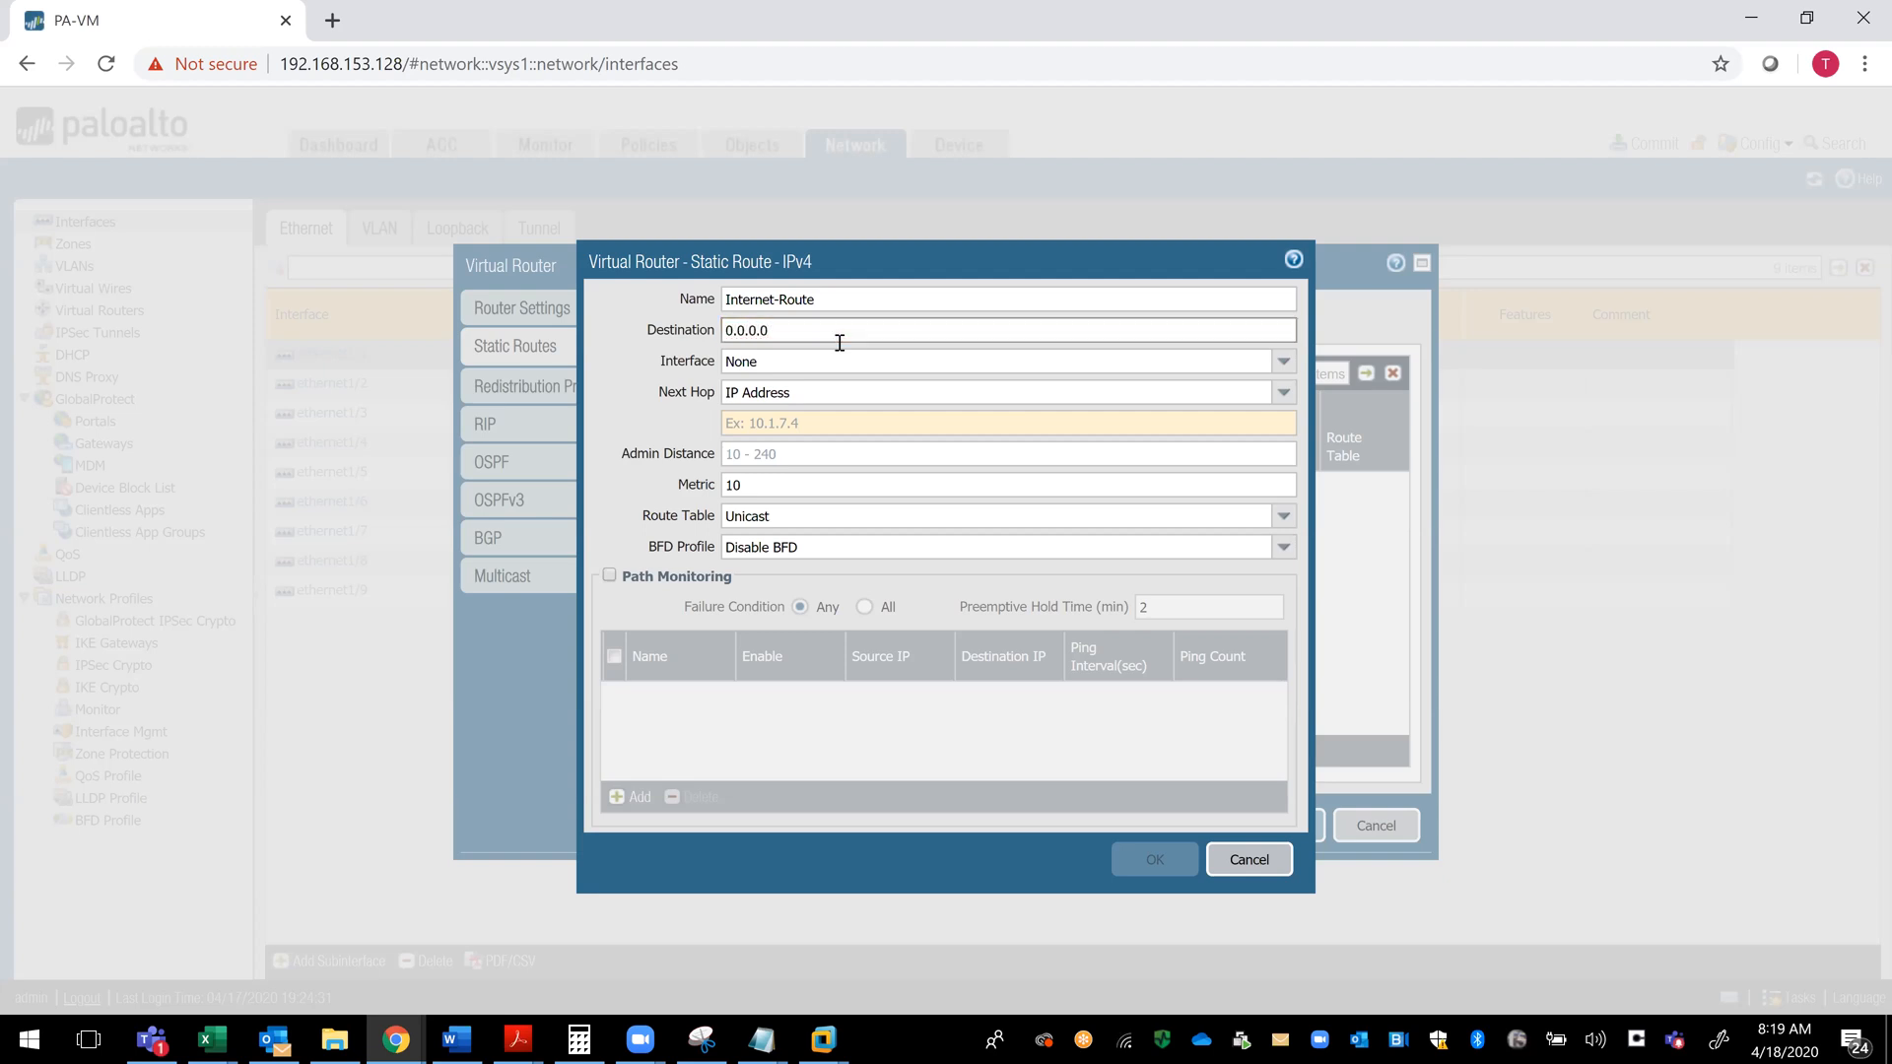
- Check the interfaces available for the Internet-Route static route and leave its interface blank
left_click(839, 361)
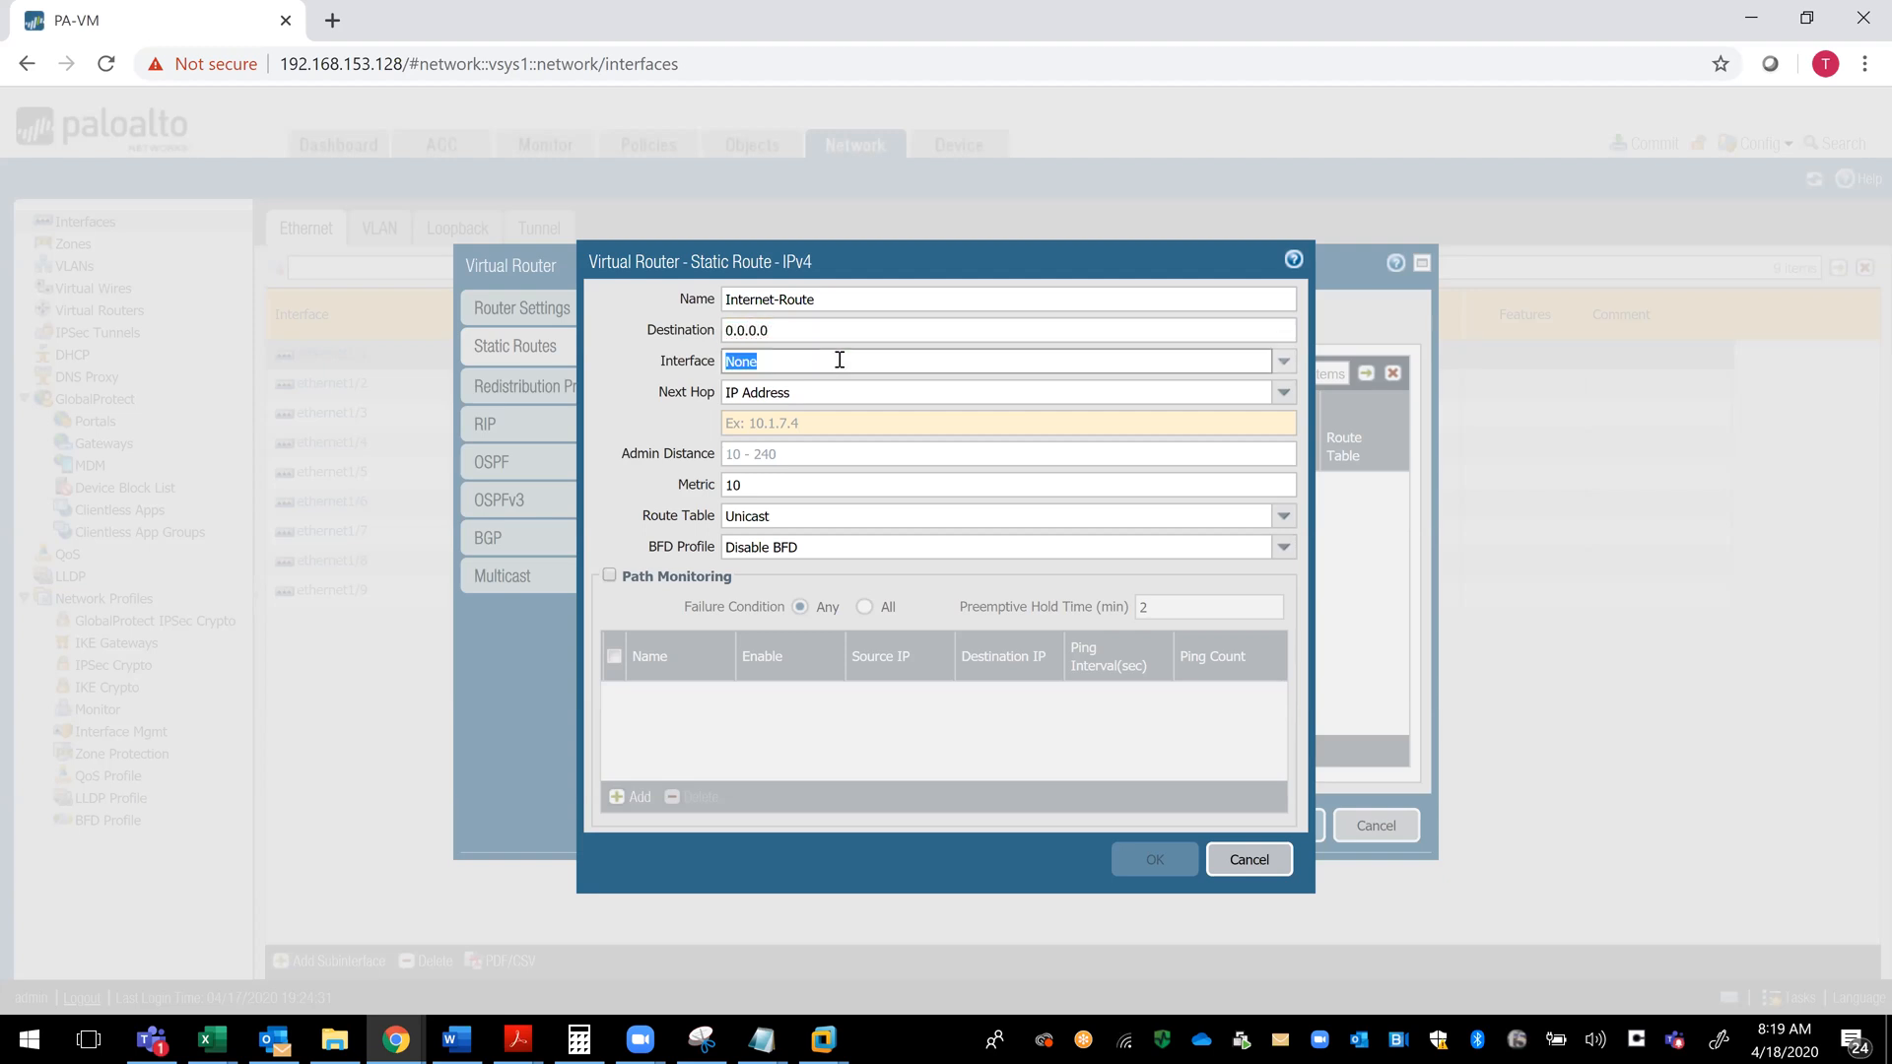
left_click(1284, 365)
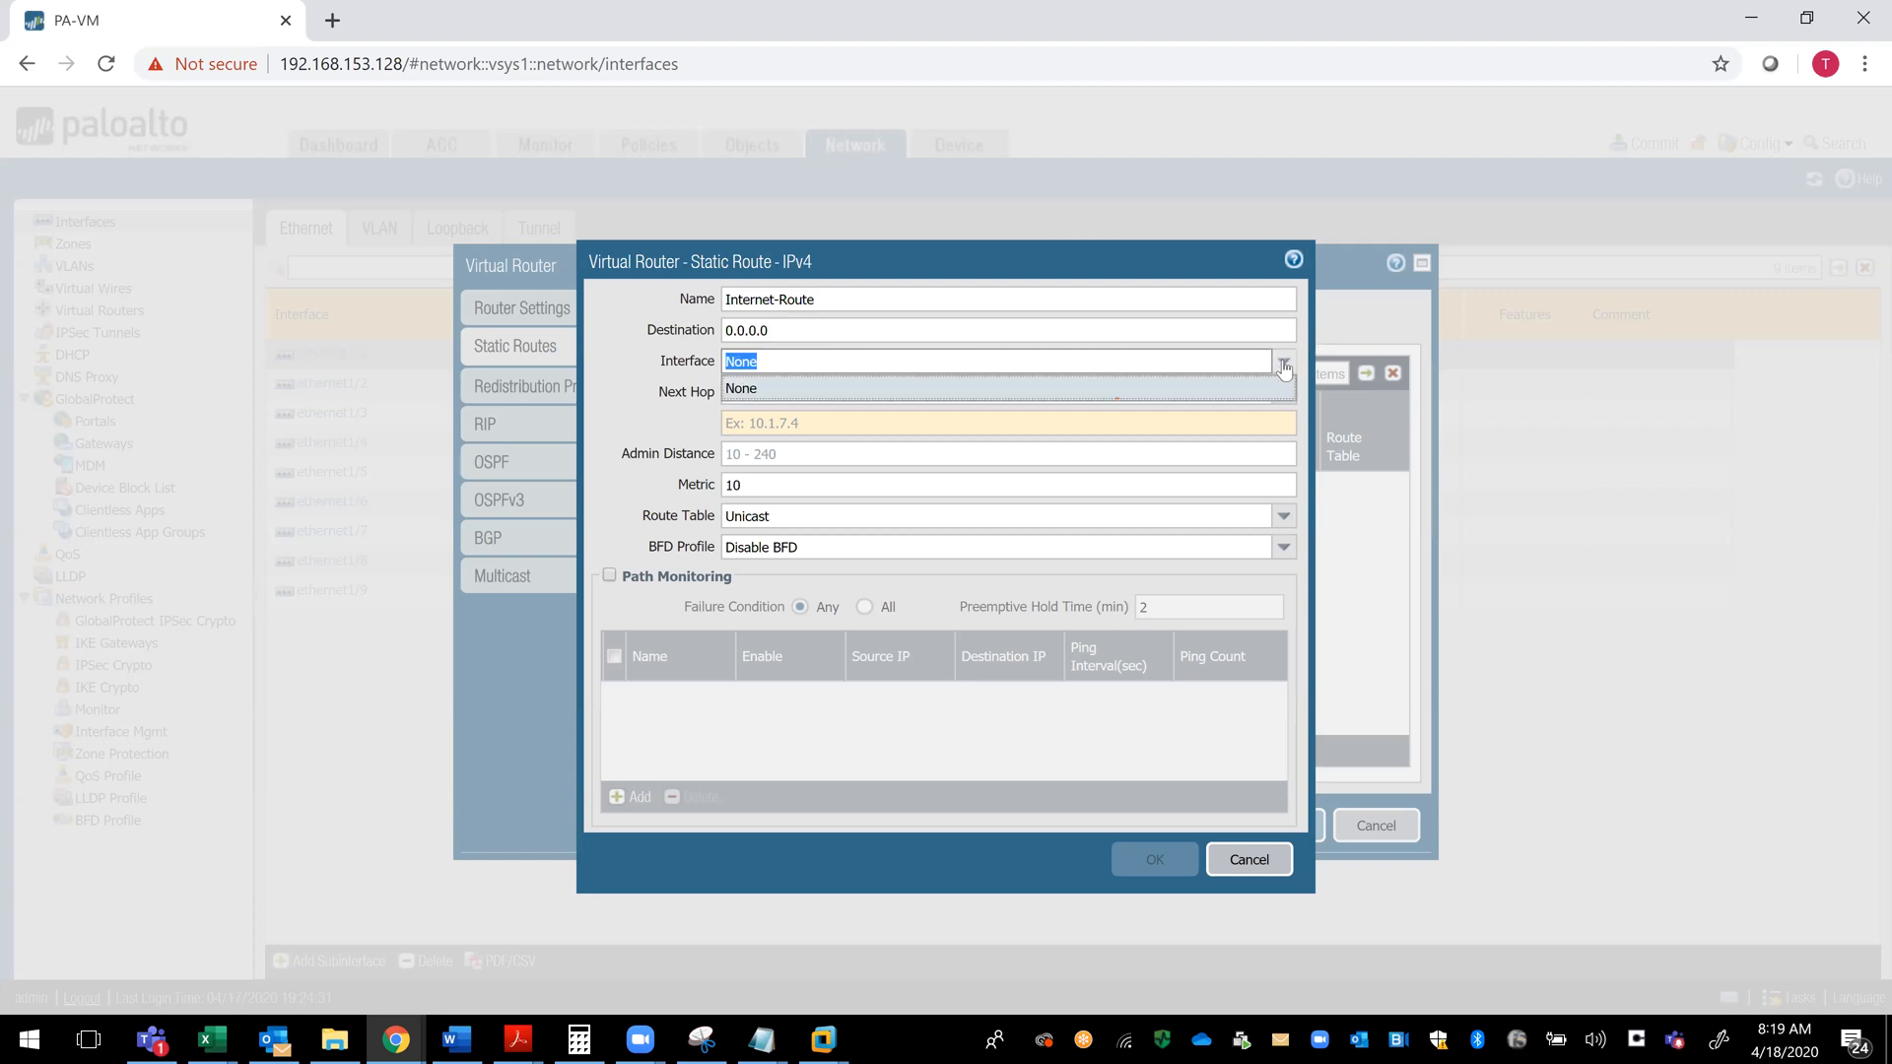
left_click(1000, 390)
left_click(846, 373)
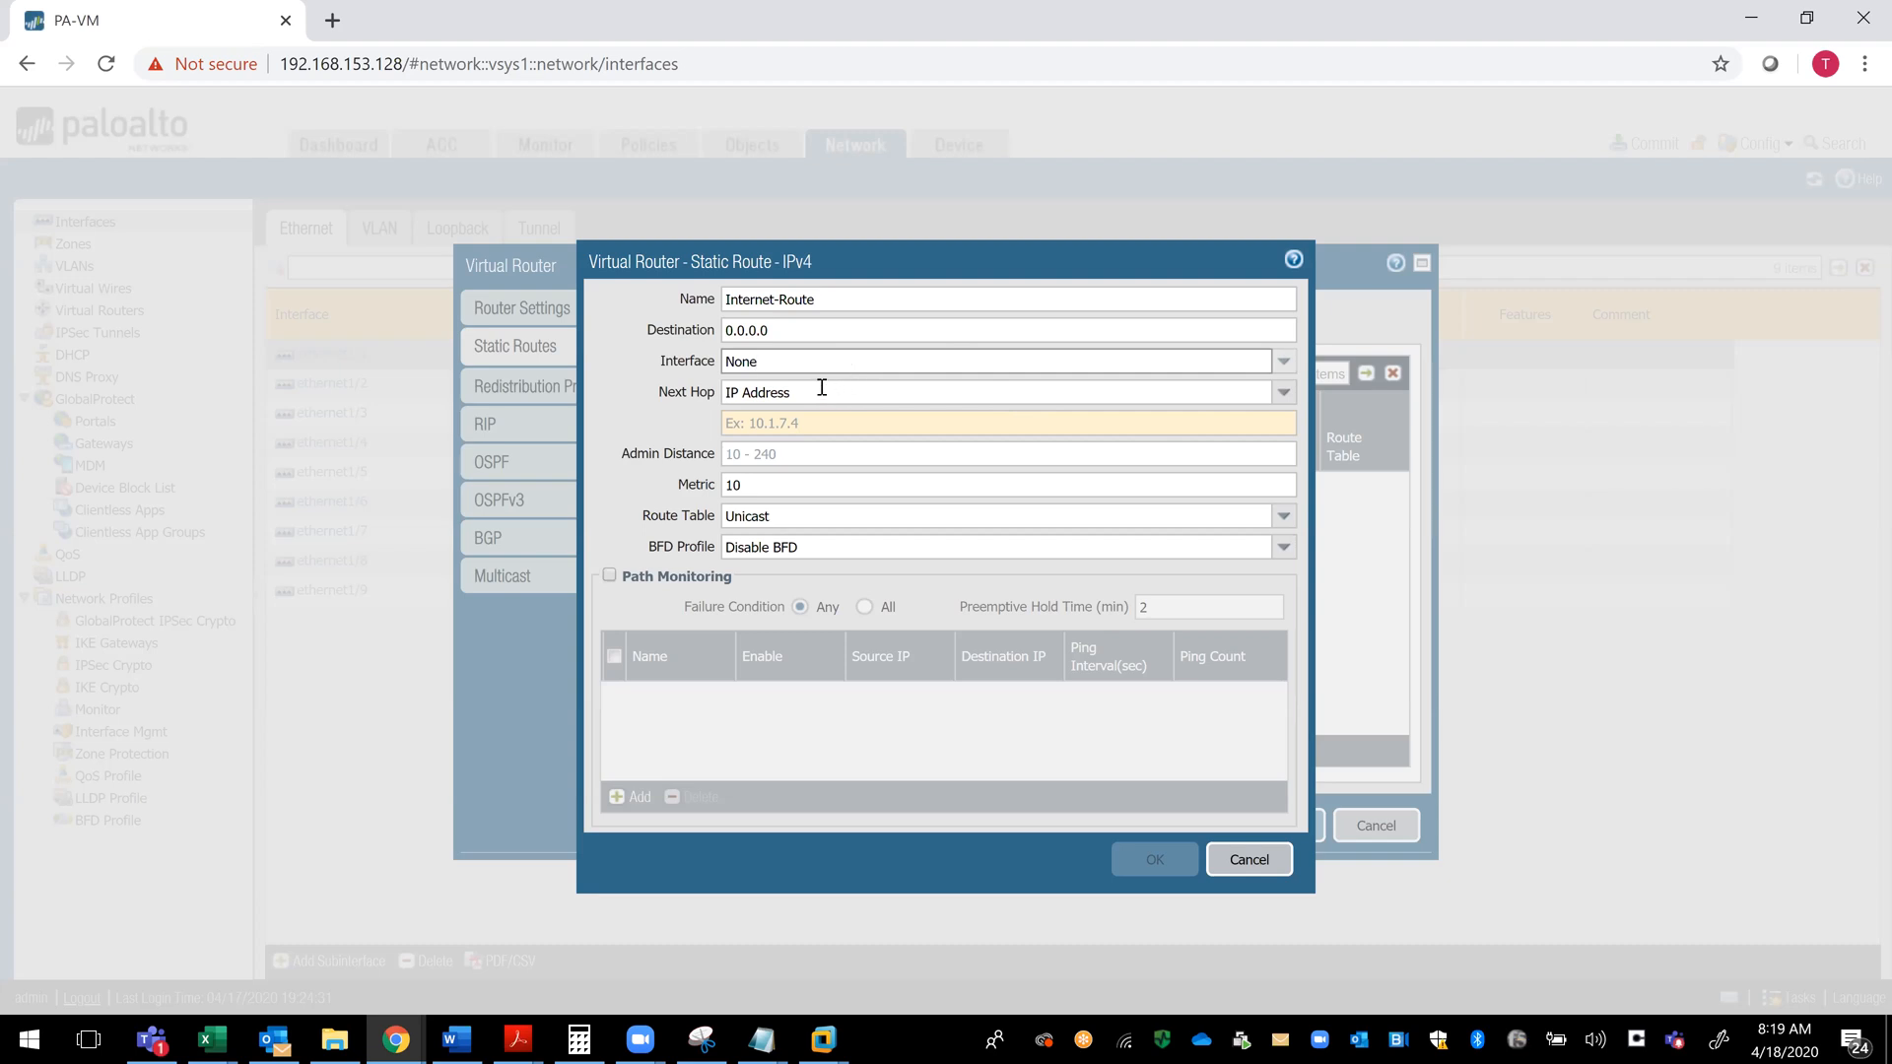
key("BackSpace")
key("BackSpace")
key("BackSpace")
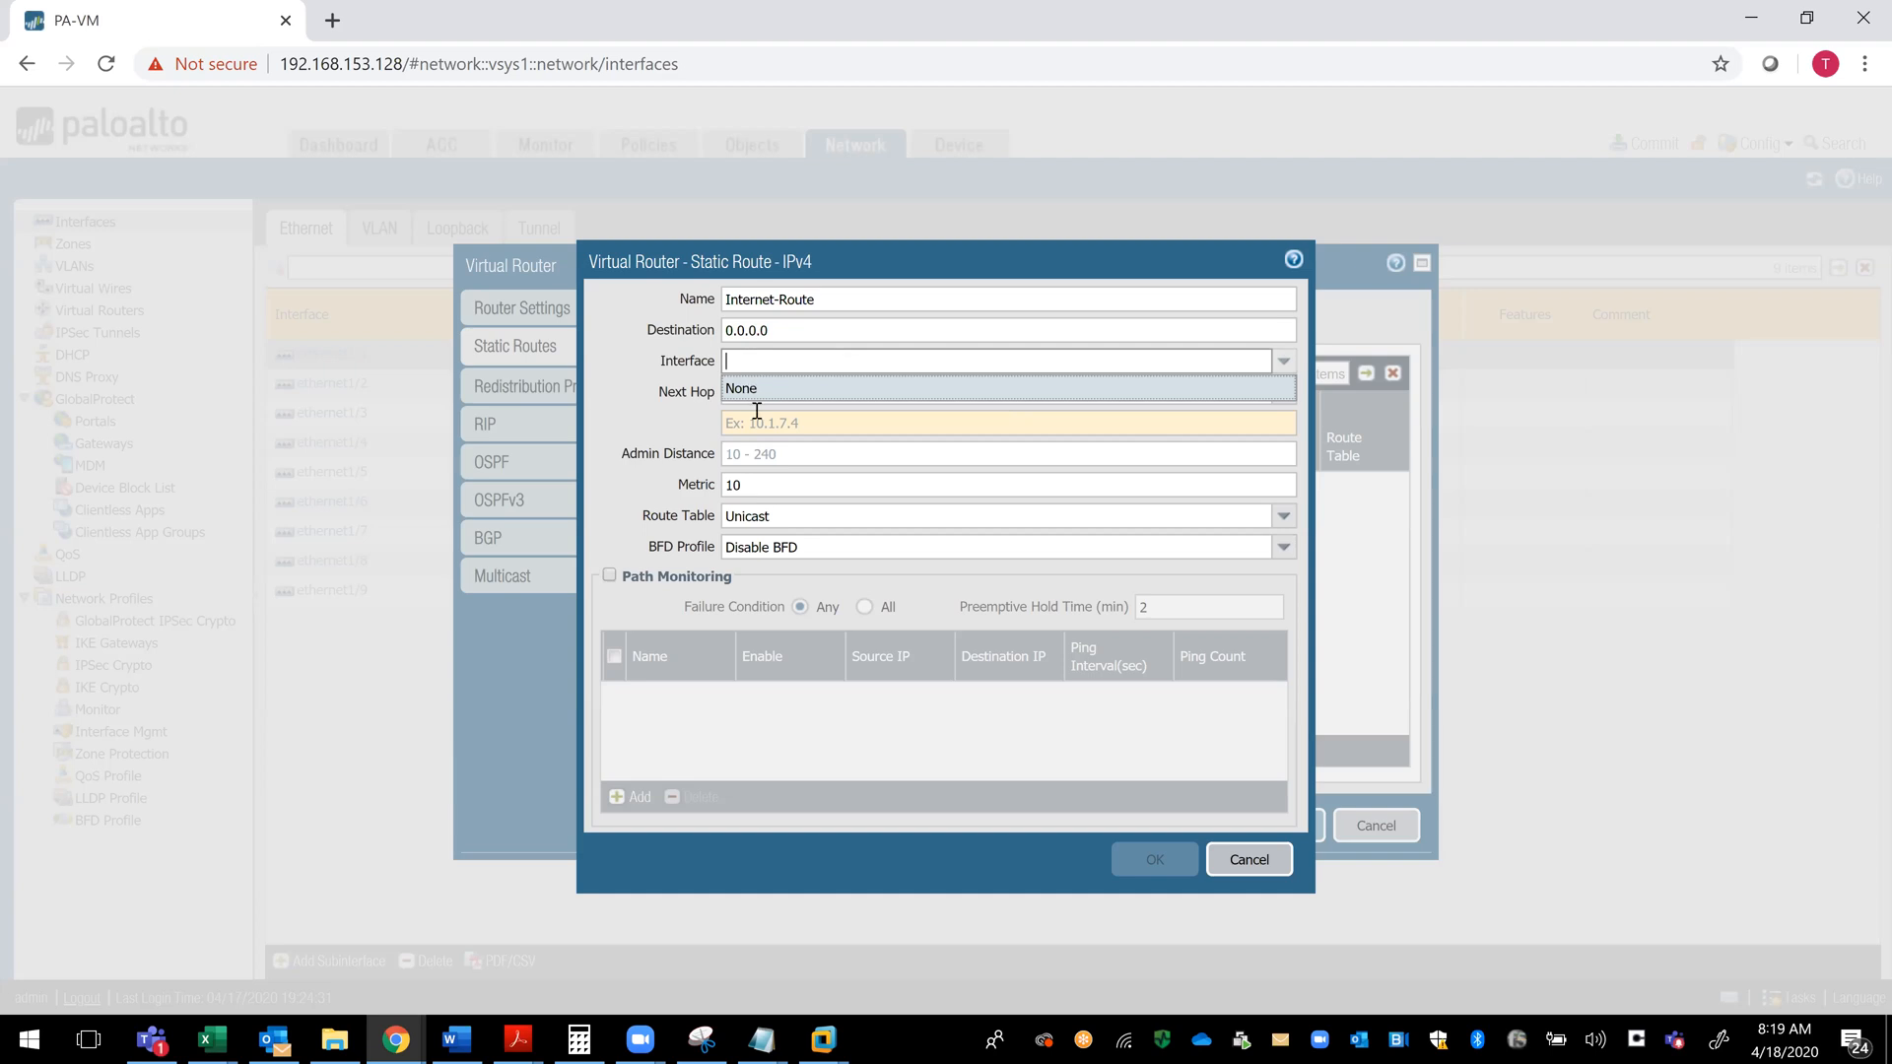
left_click(761, 424)
left_click(766, 357)
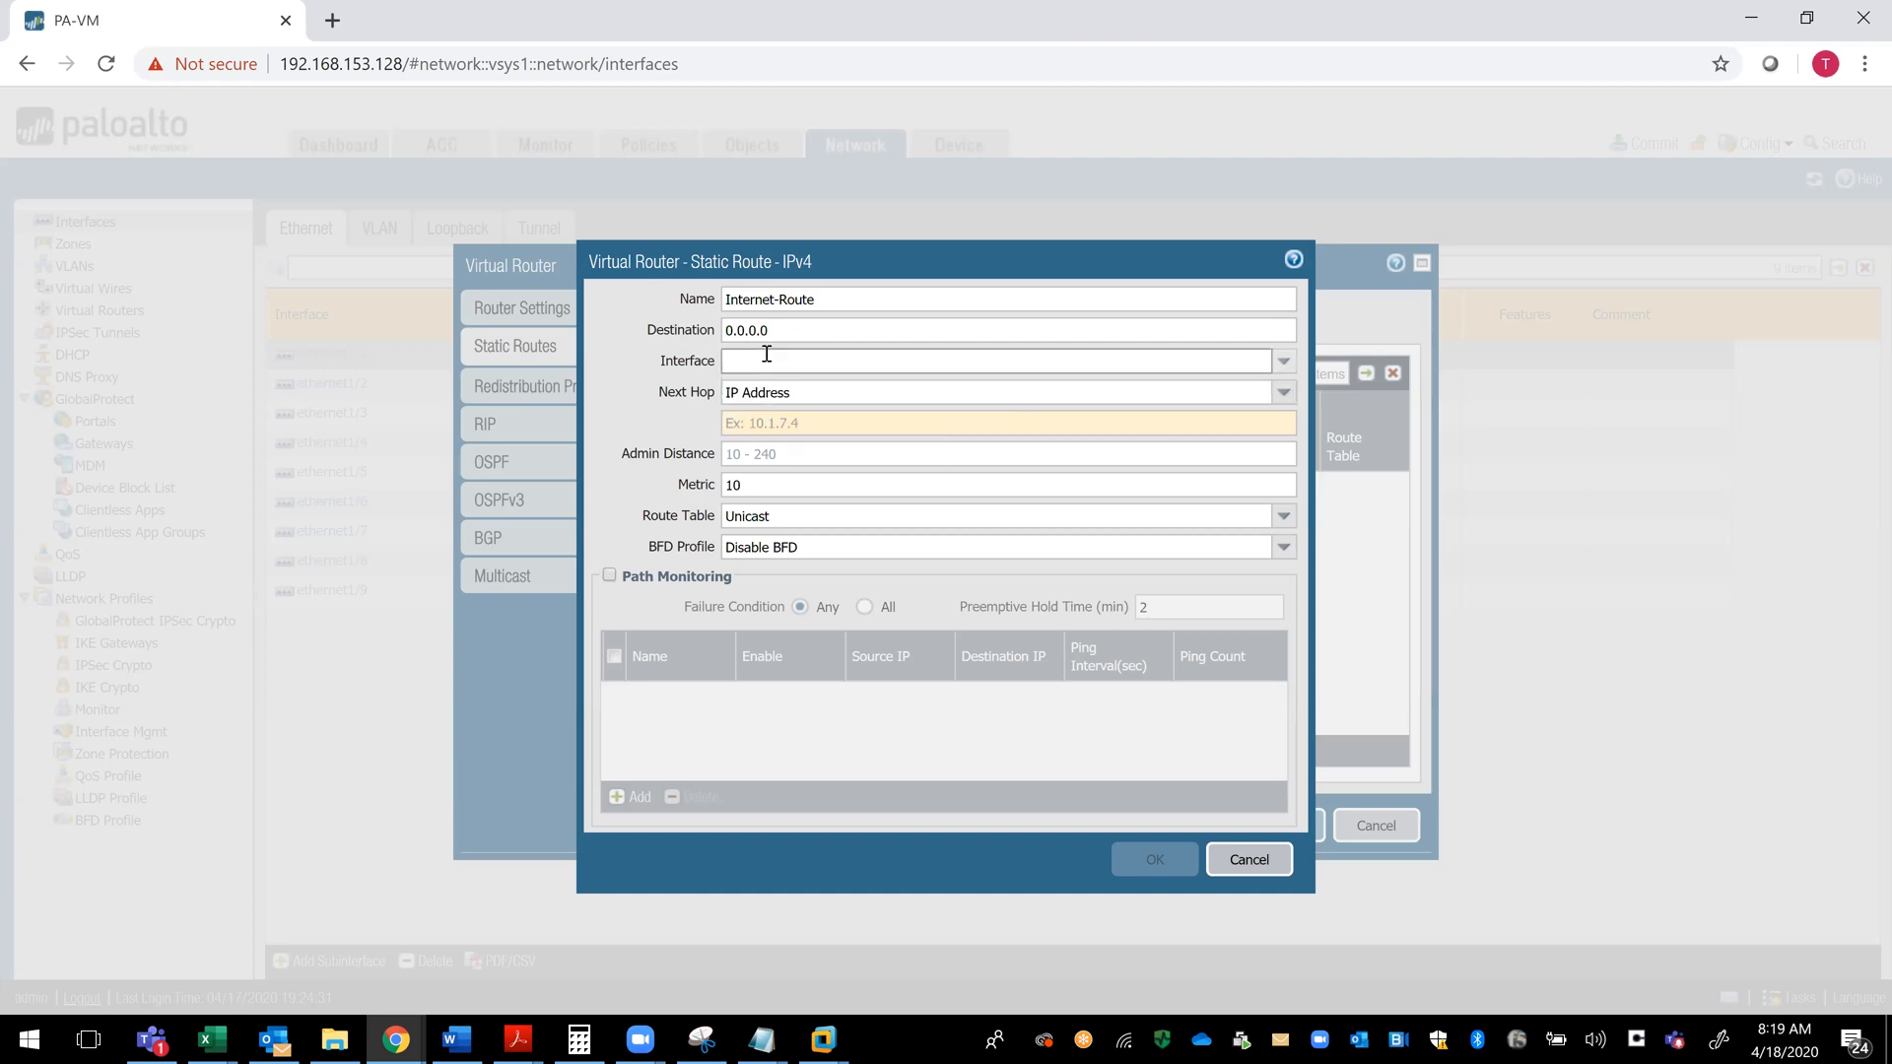
- Set the route's next hop to IP address 192.168.1.112 and save the static route
left_click(775, 394)
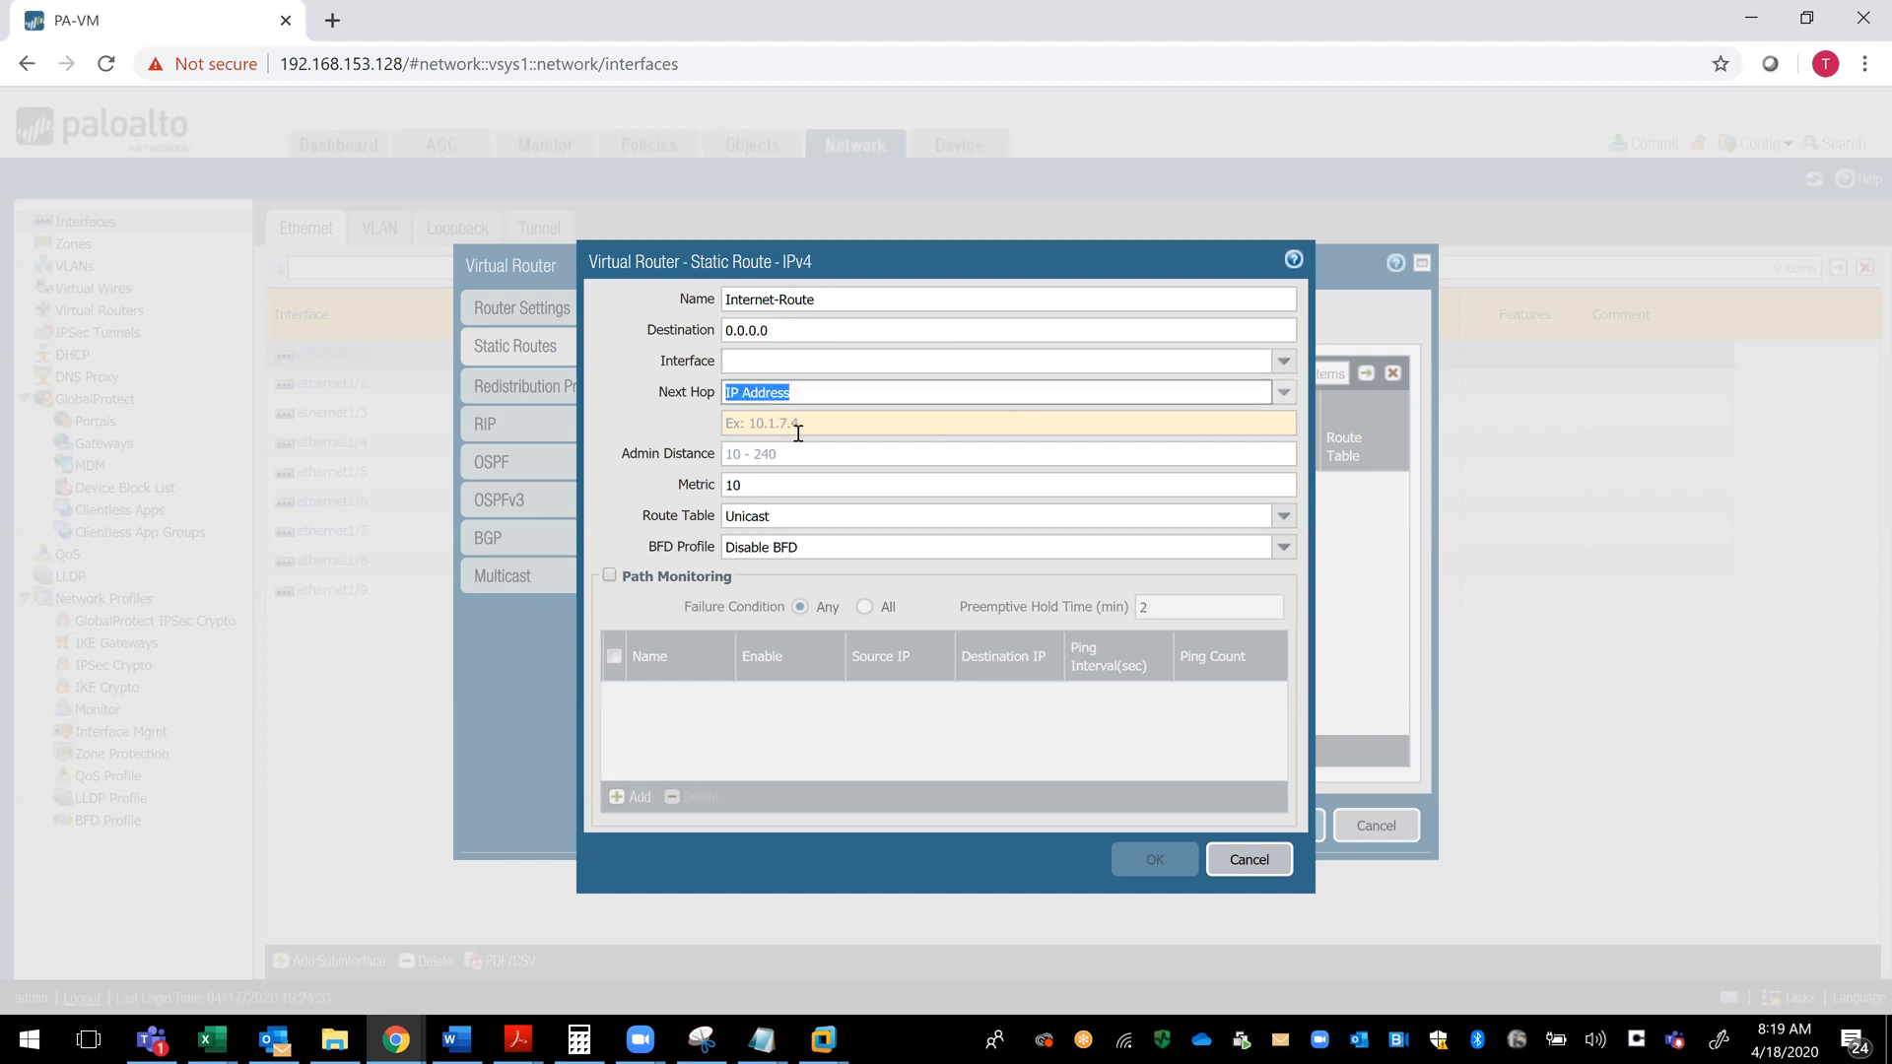
left_click(785, 426)
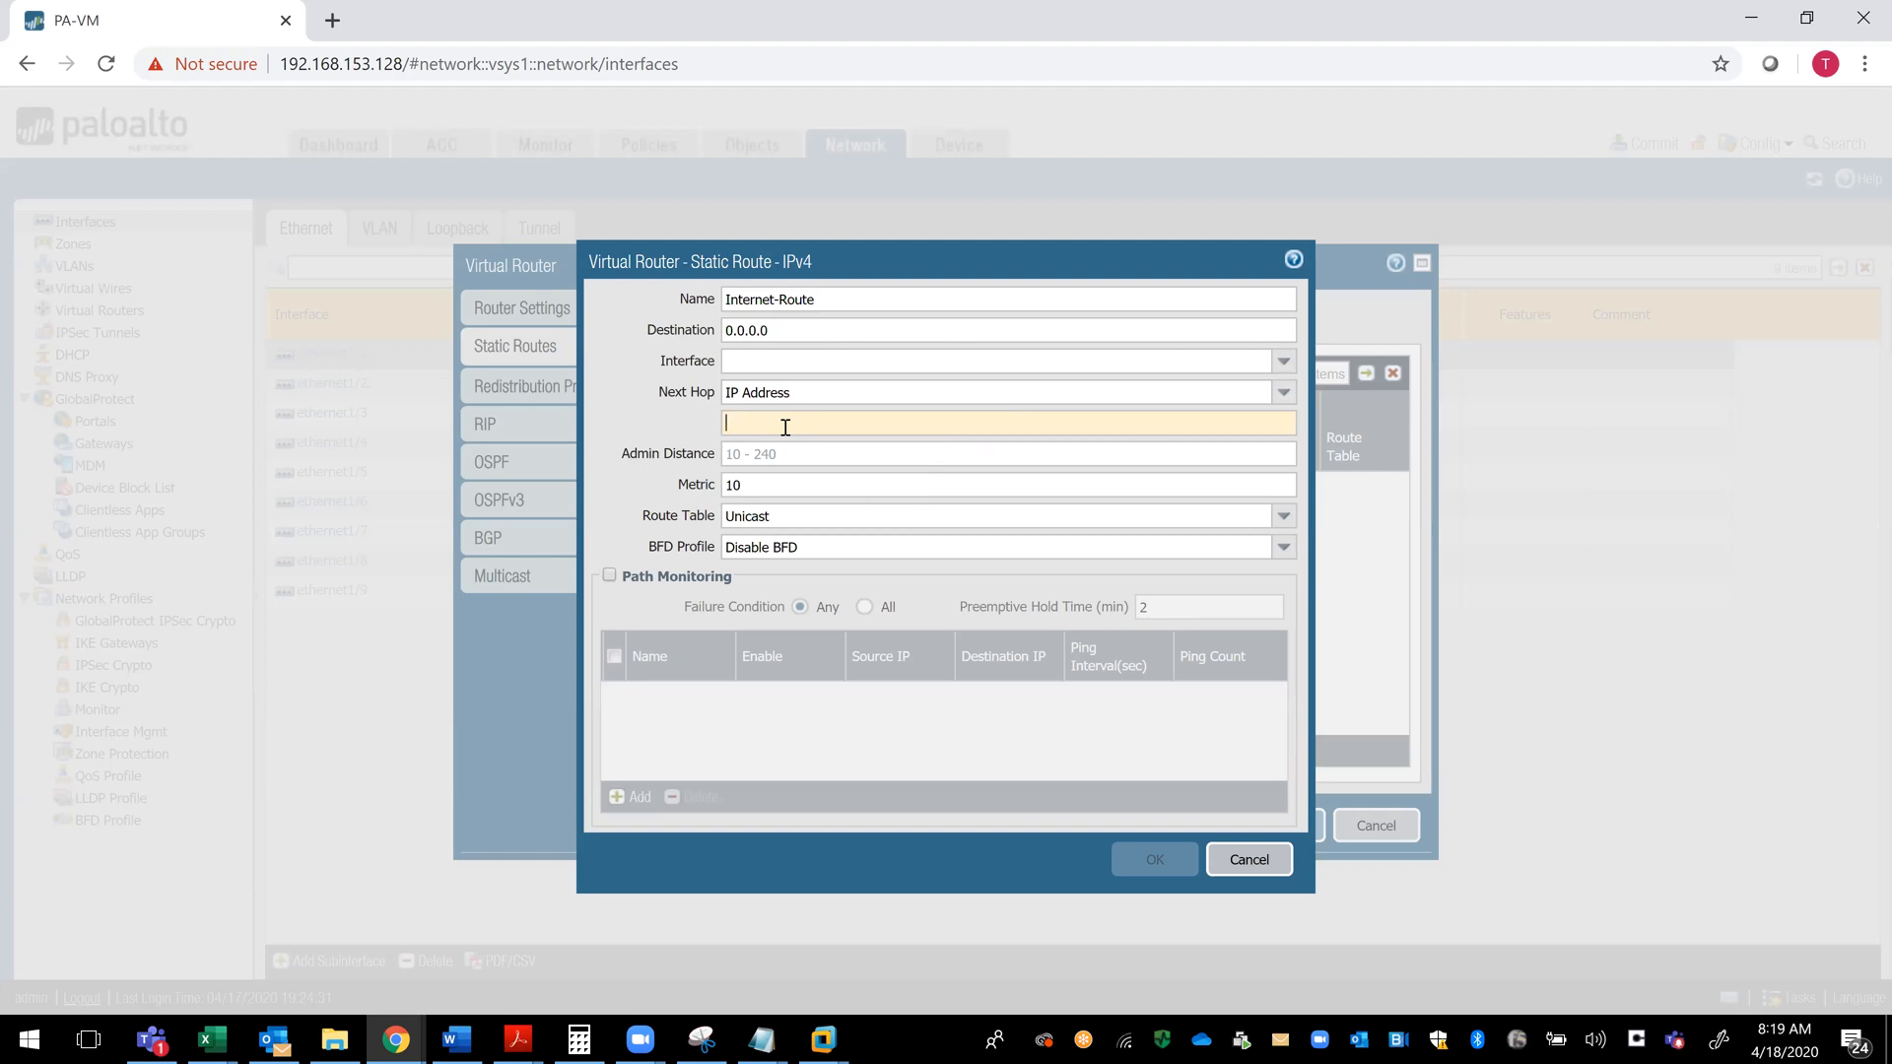
type("192.168.1.112")
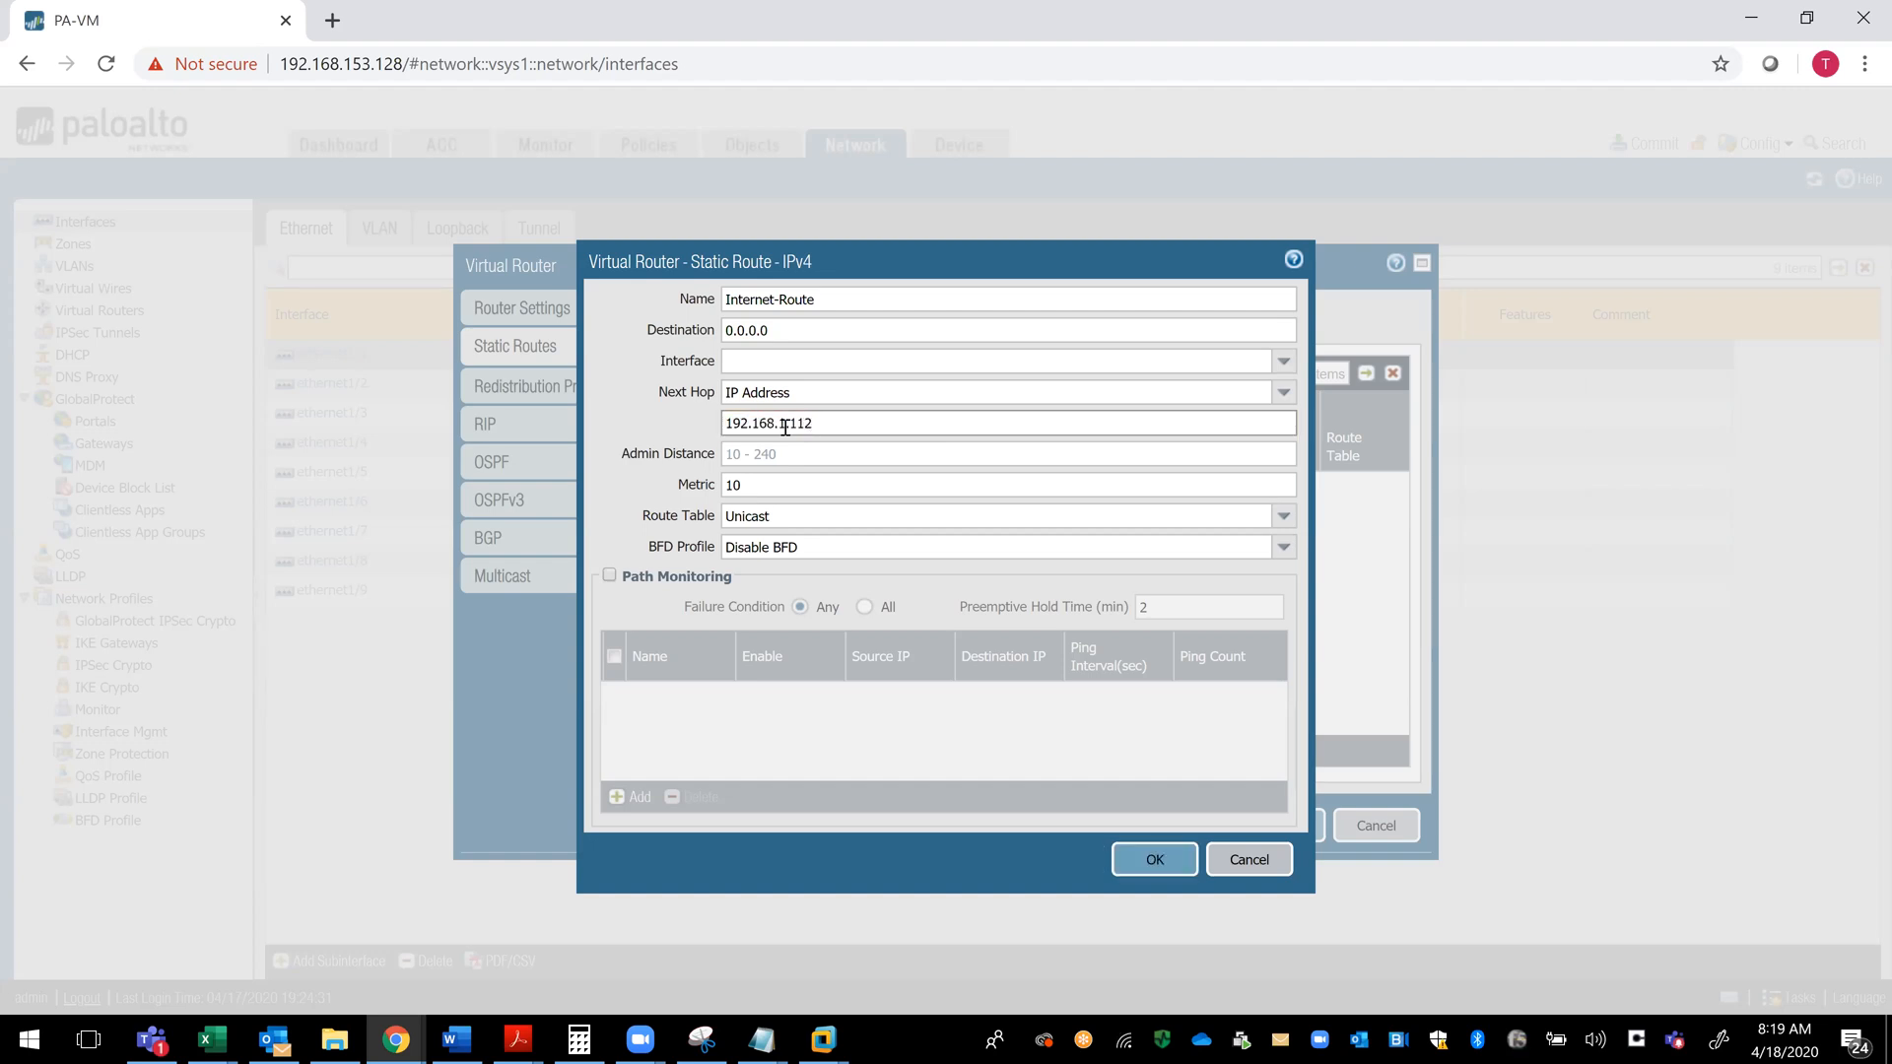
left_click_drag(827, 423, 724, 424)
left_click(1154, 872)
left_click(1155, 872)
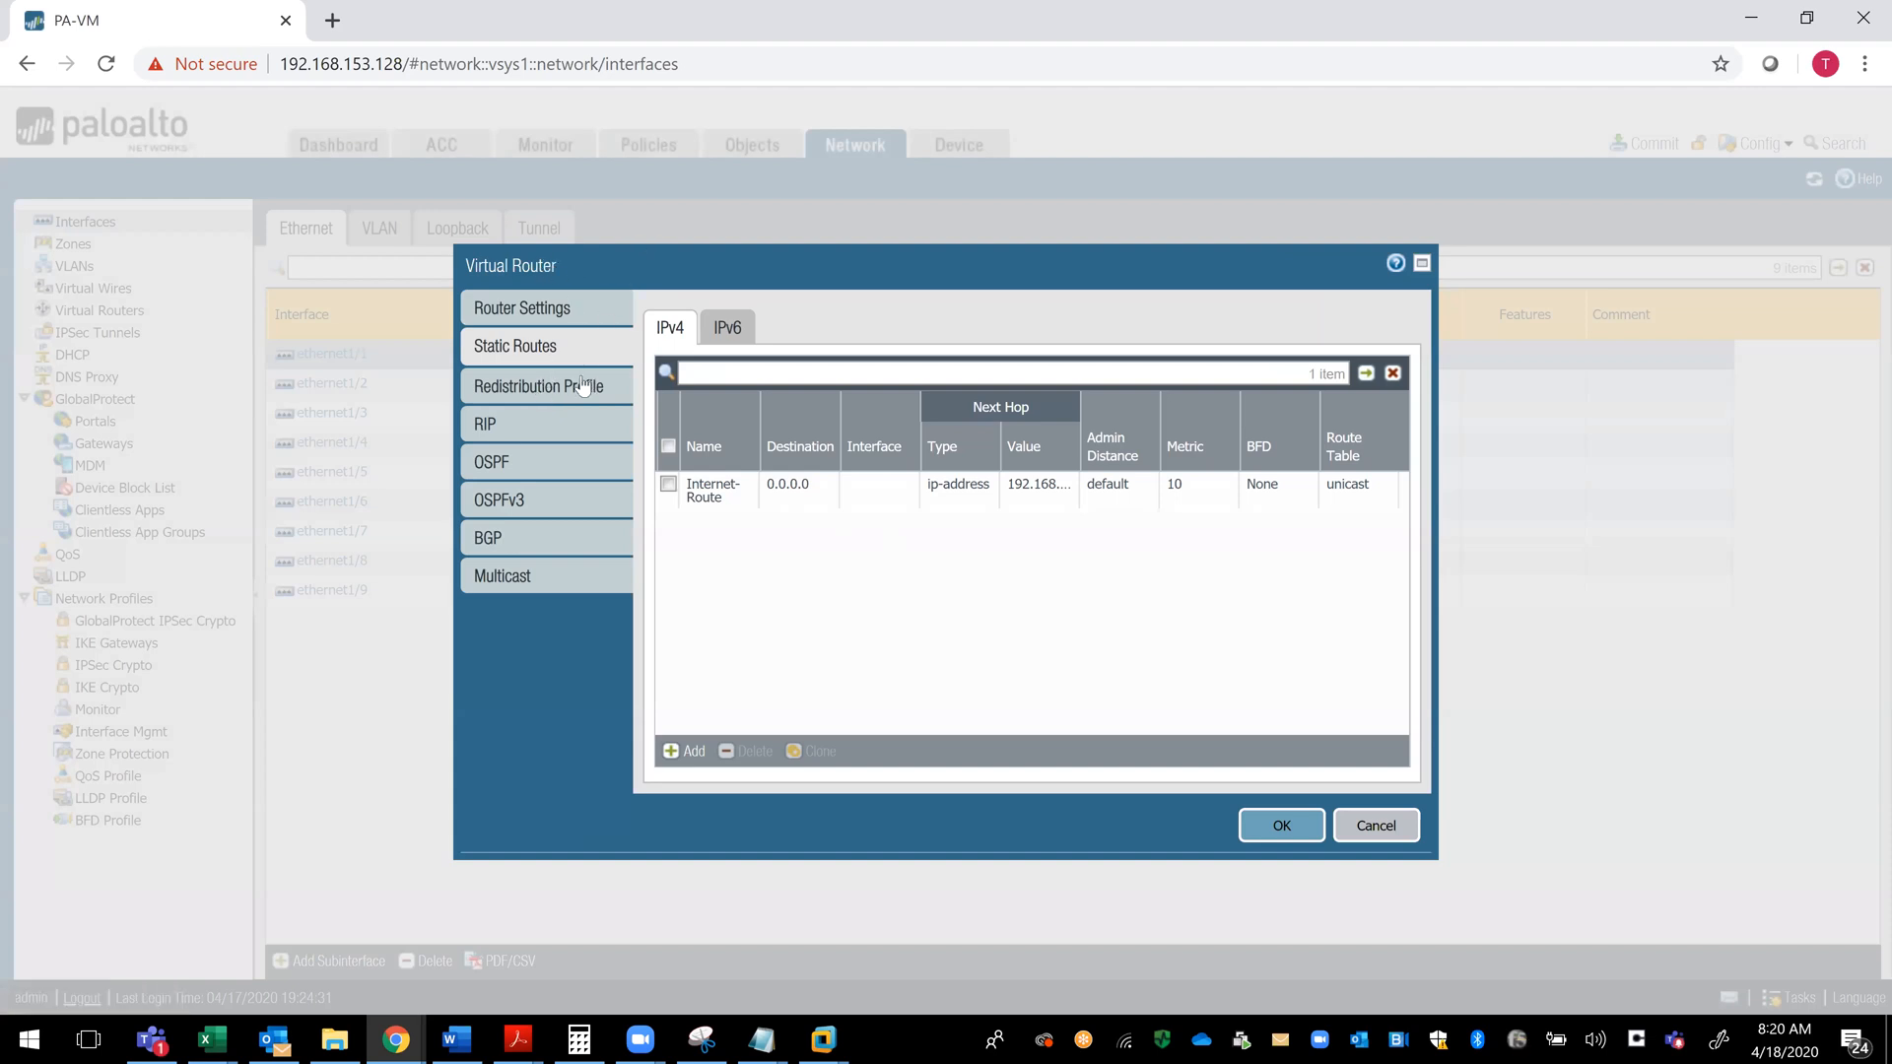
- Review the virtual router's RIP, OSPF and Multicast settings and try to save the router
left_click(546, 423)
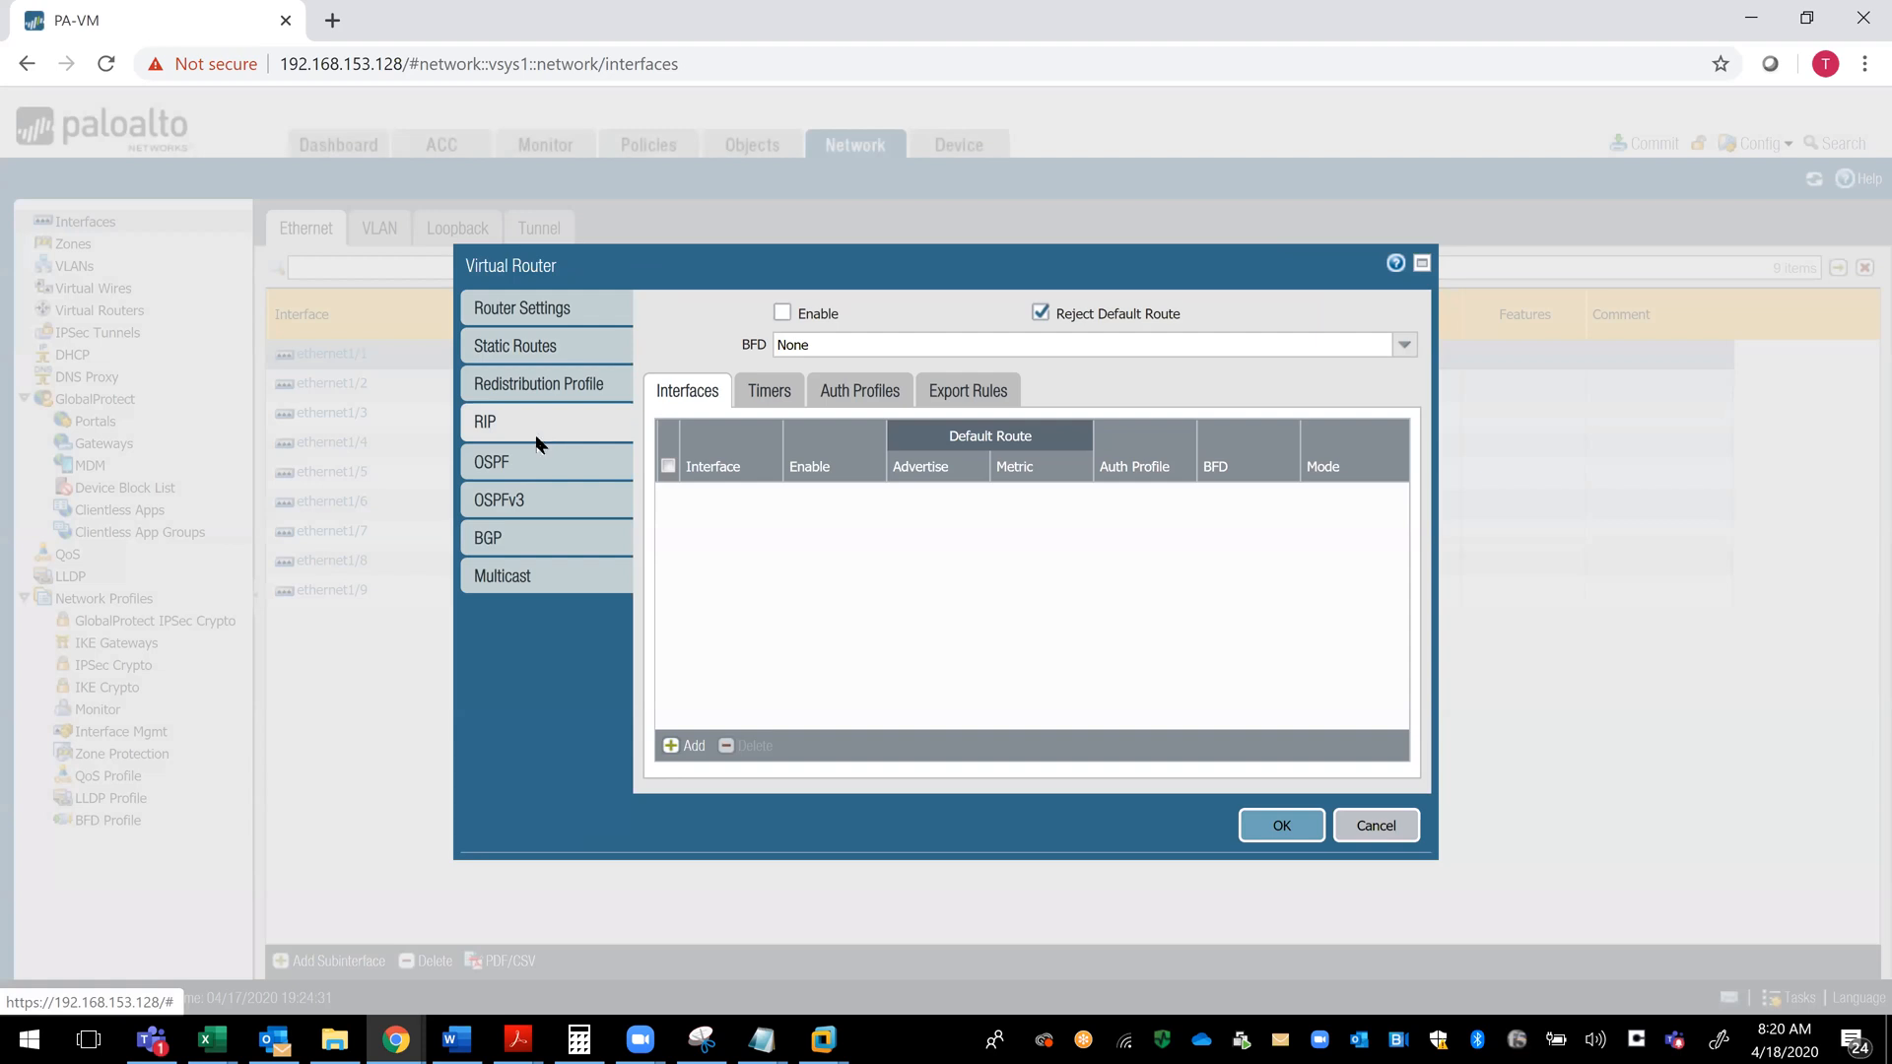
left_click(526, 459)
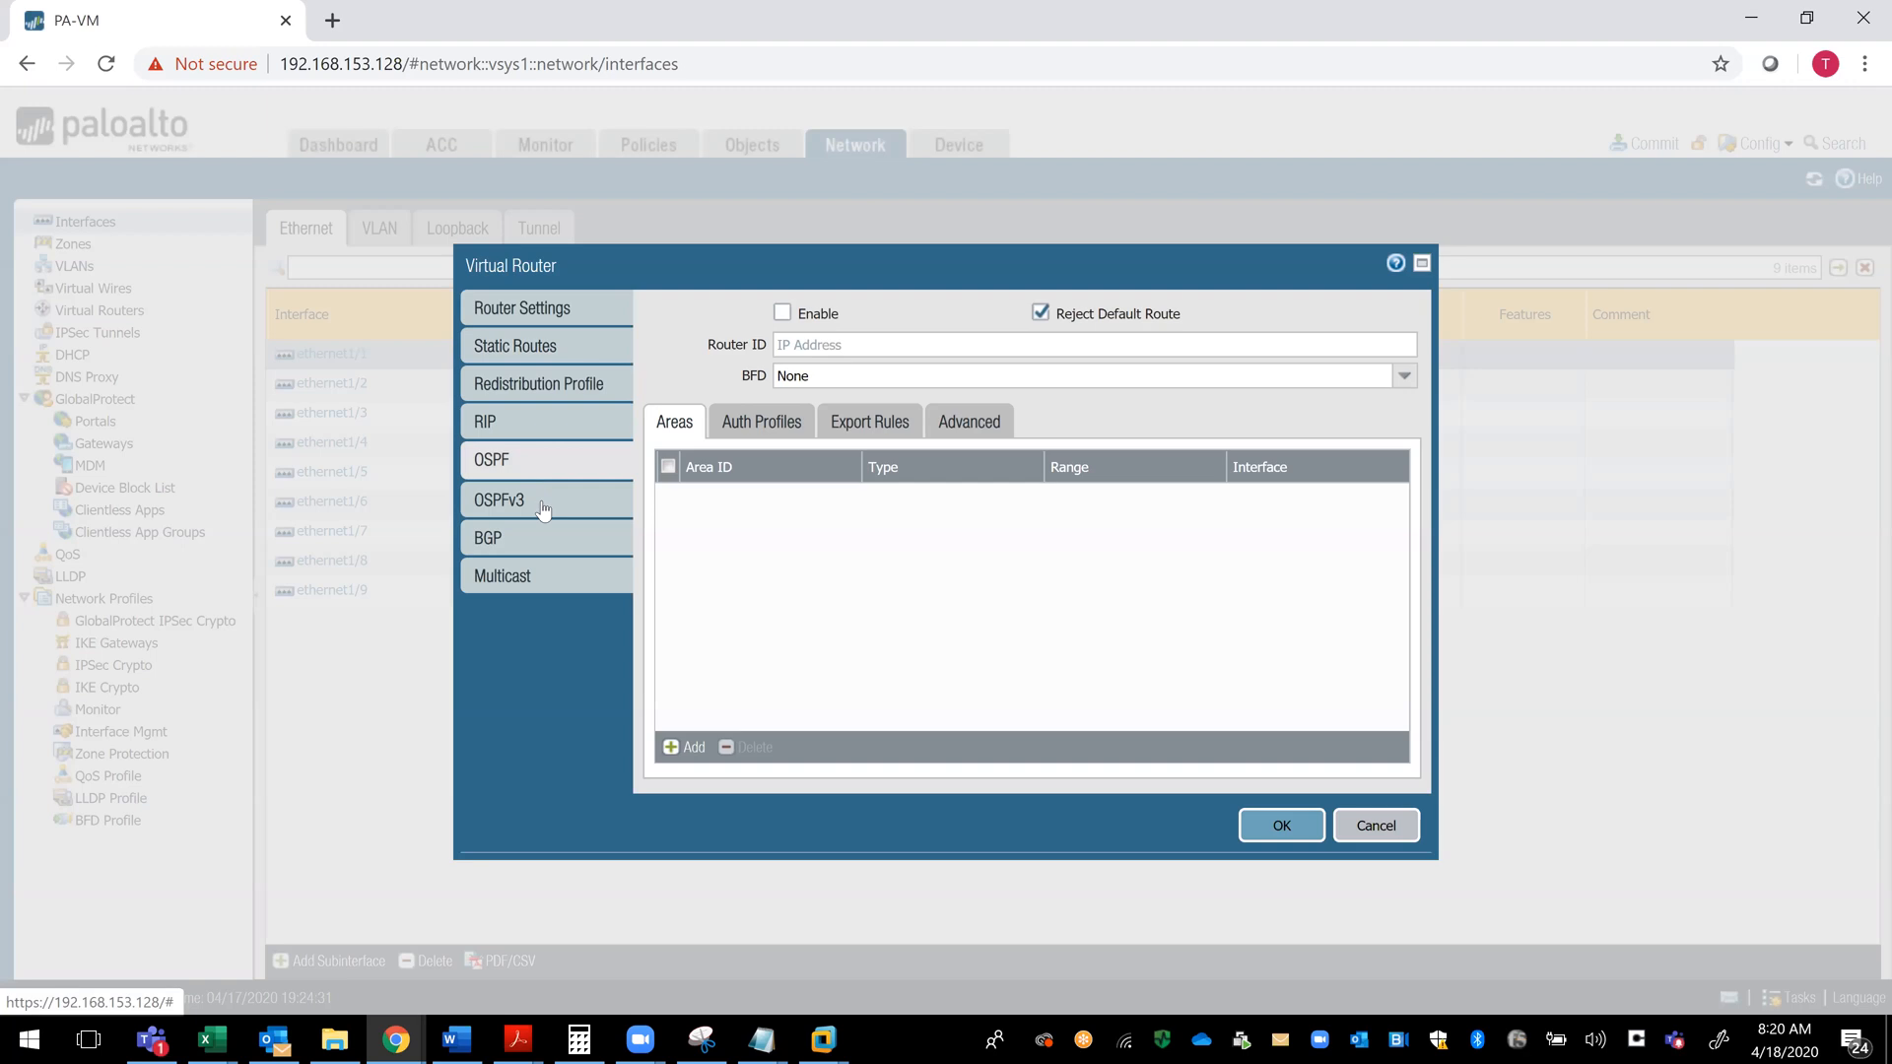
left_click(542, 590)
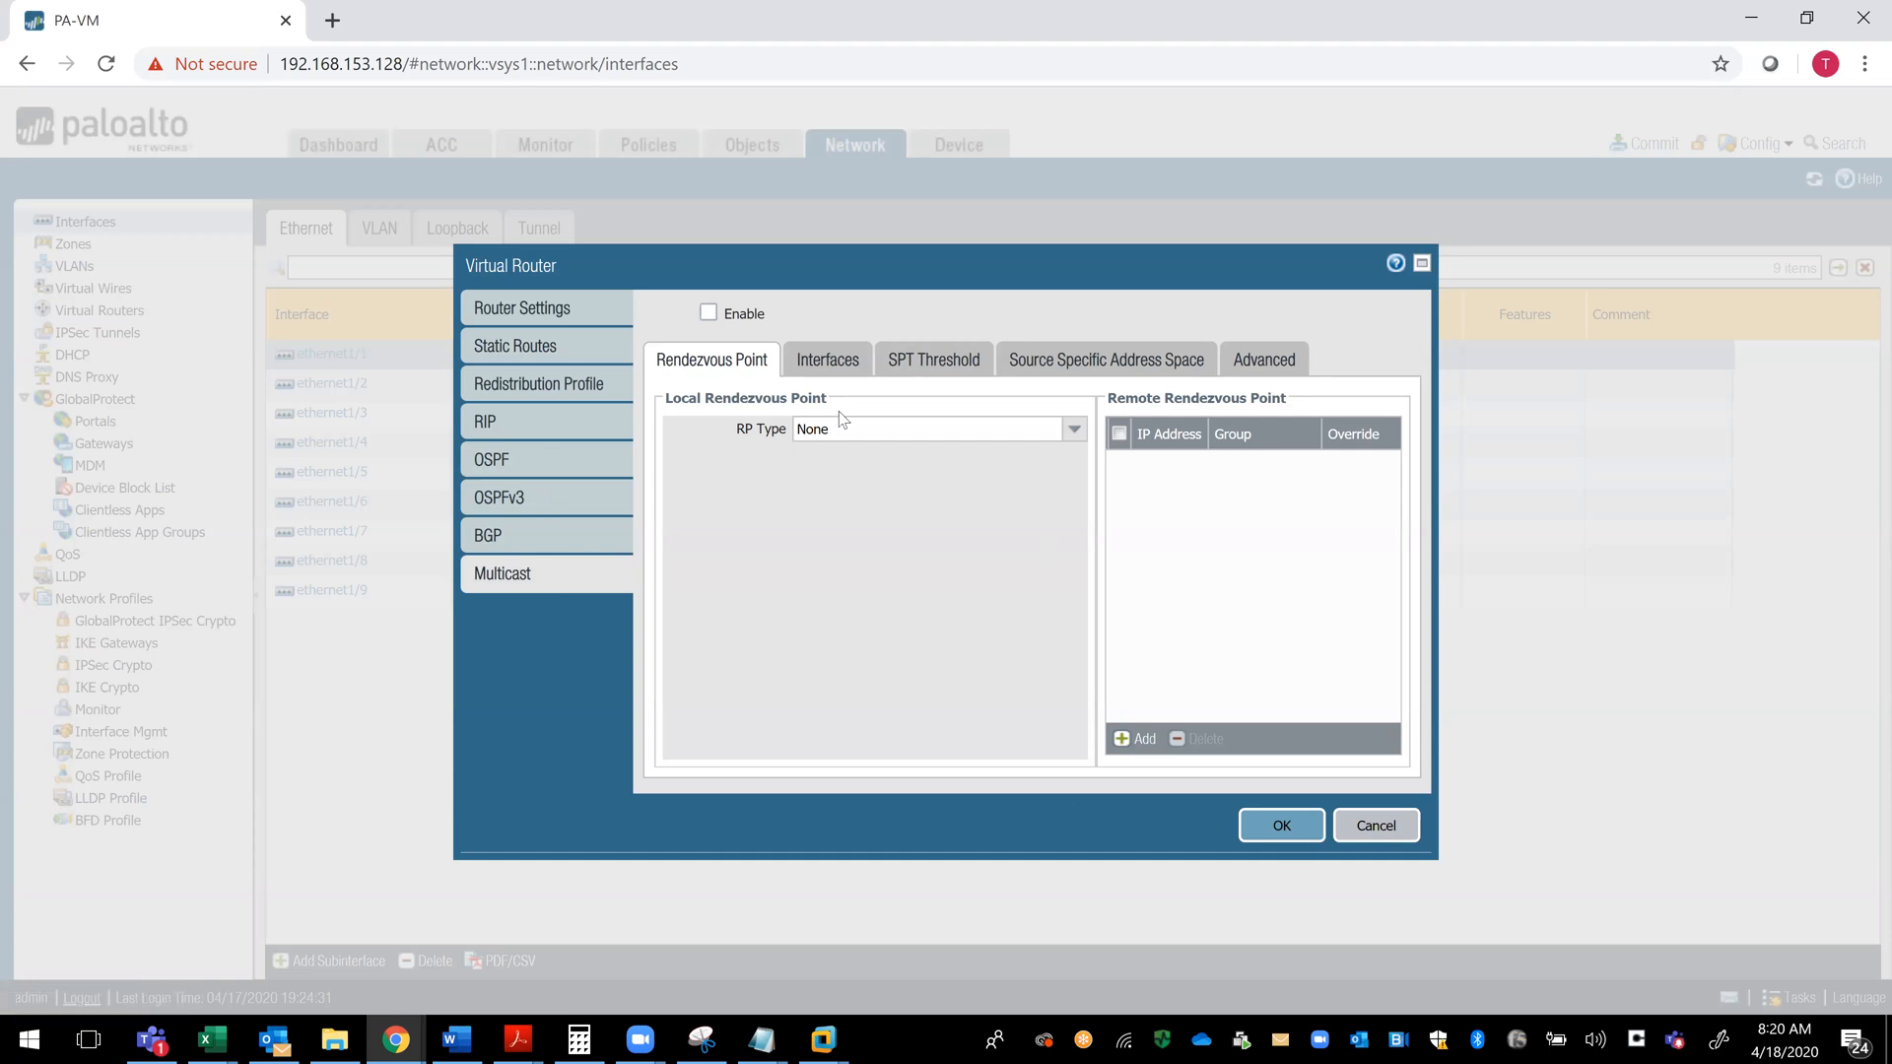
left_click(1282, 826)
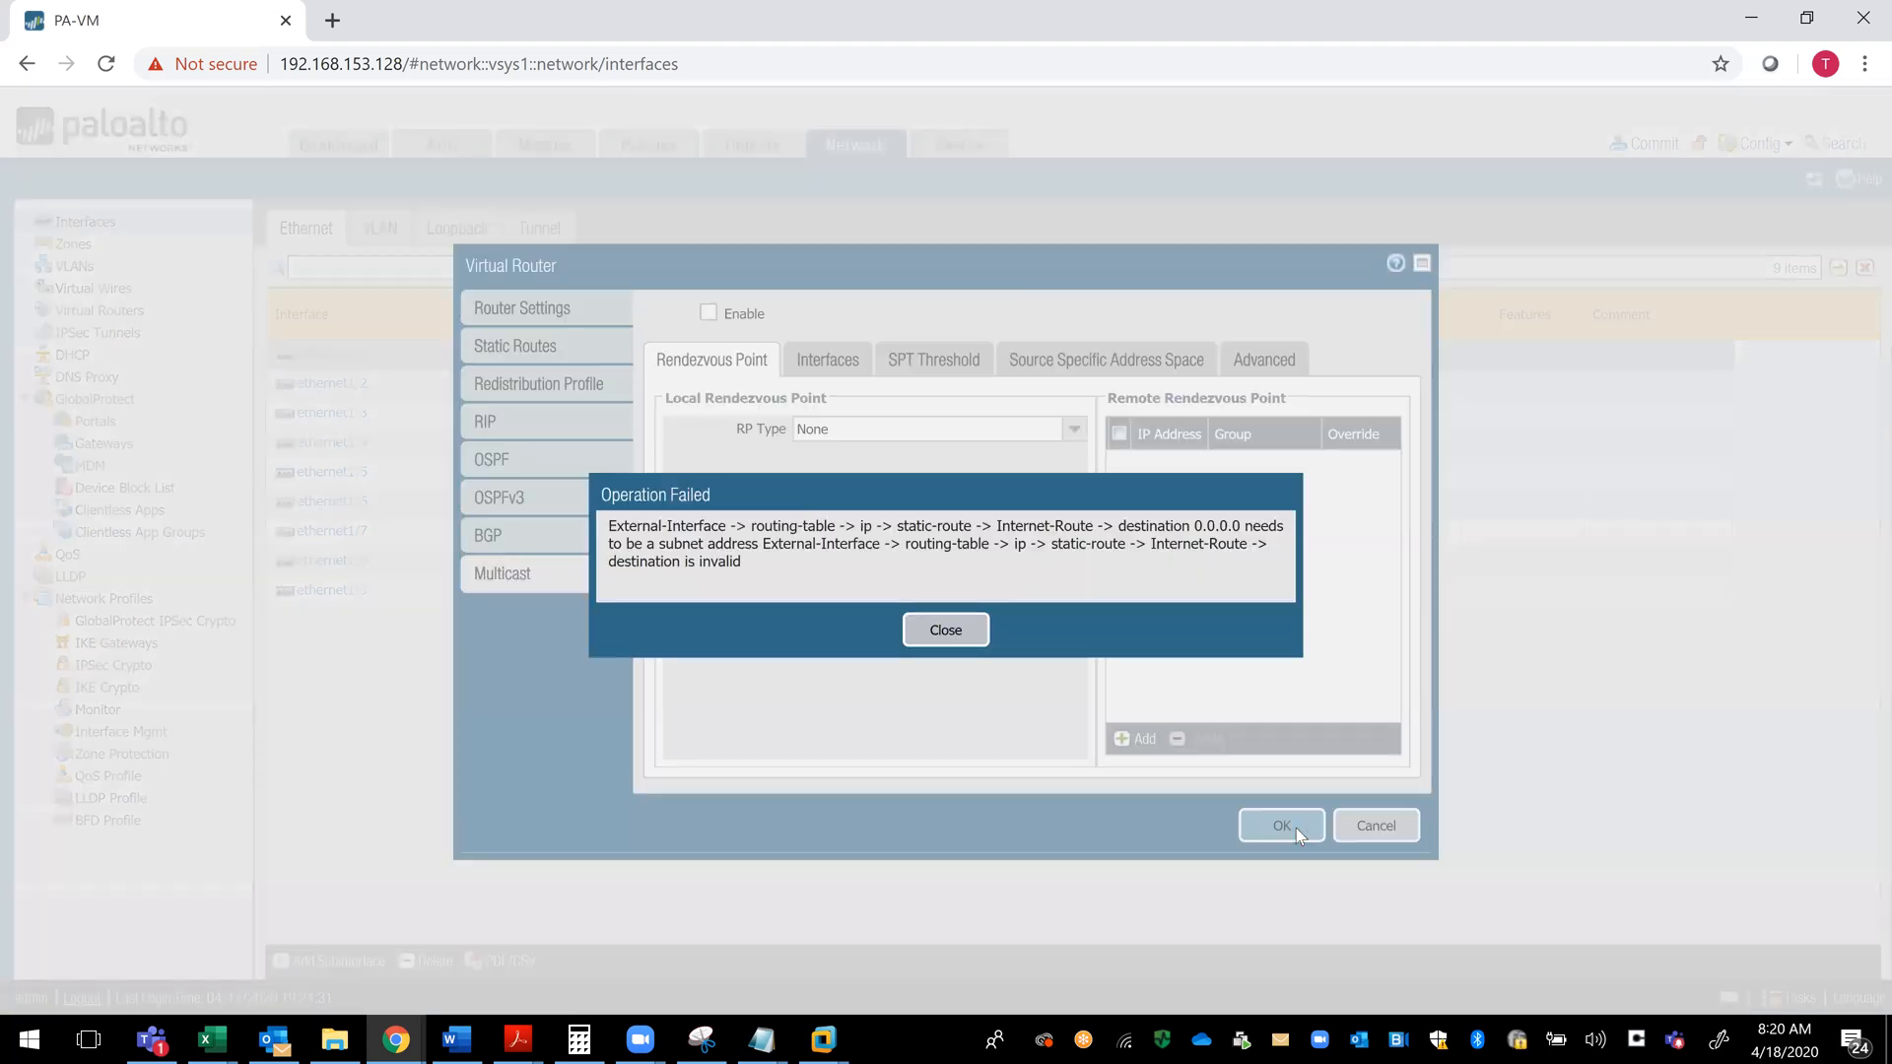
- Correct the Internet-Route static route's destination to 0.0.0.0/0 and save both the route and the virtual router
left_click(937, 633)
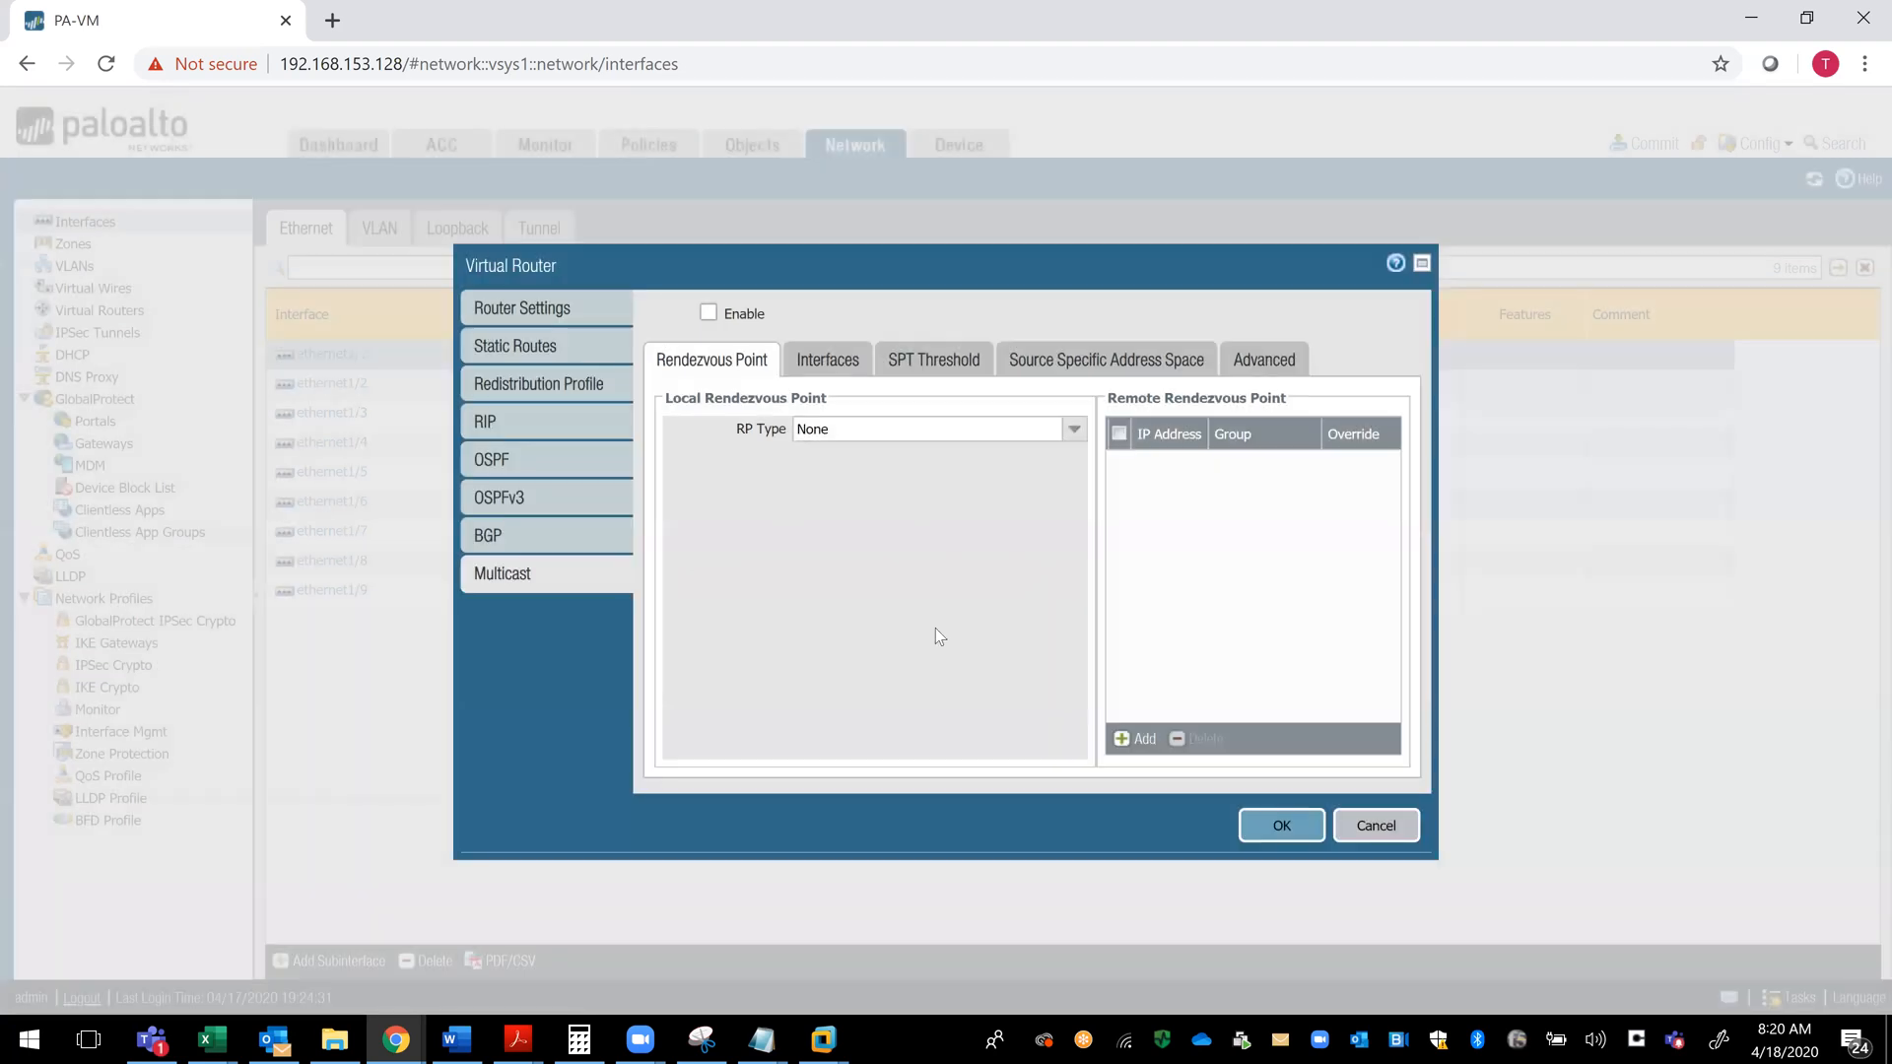
left_click(540, 355)
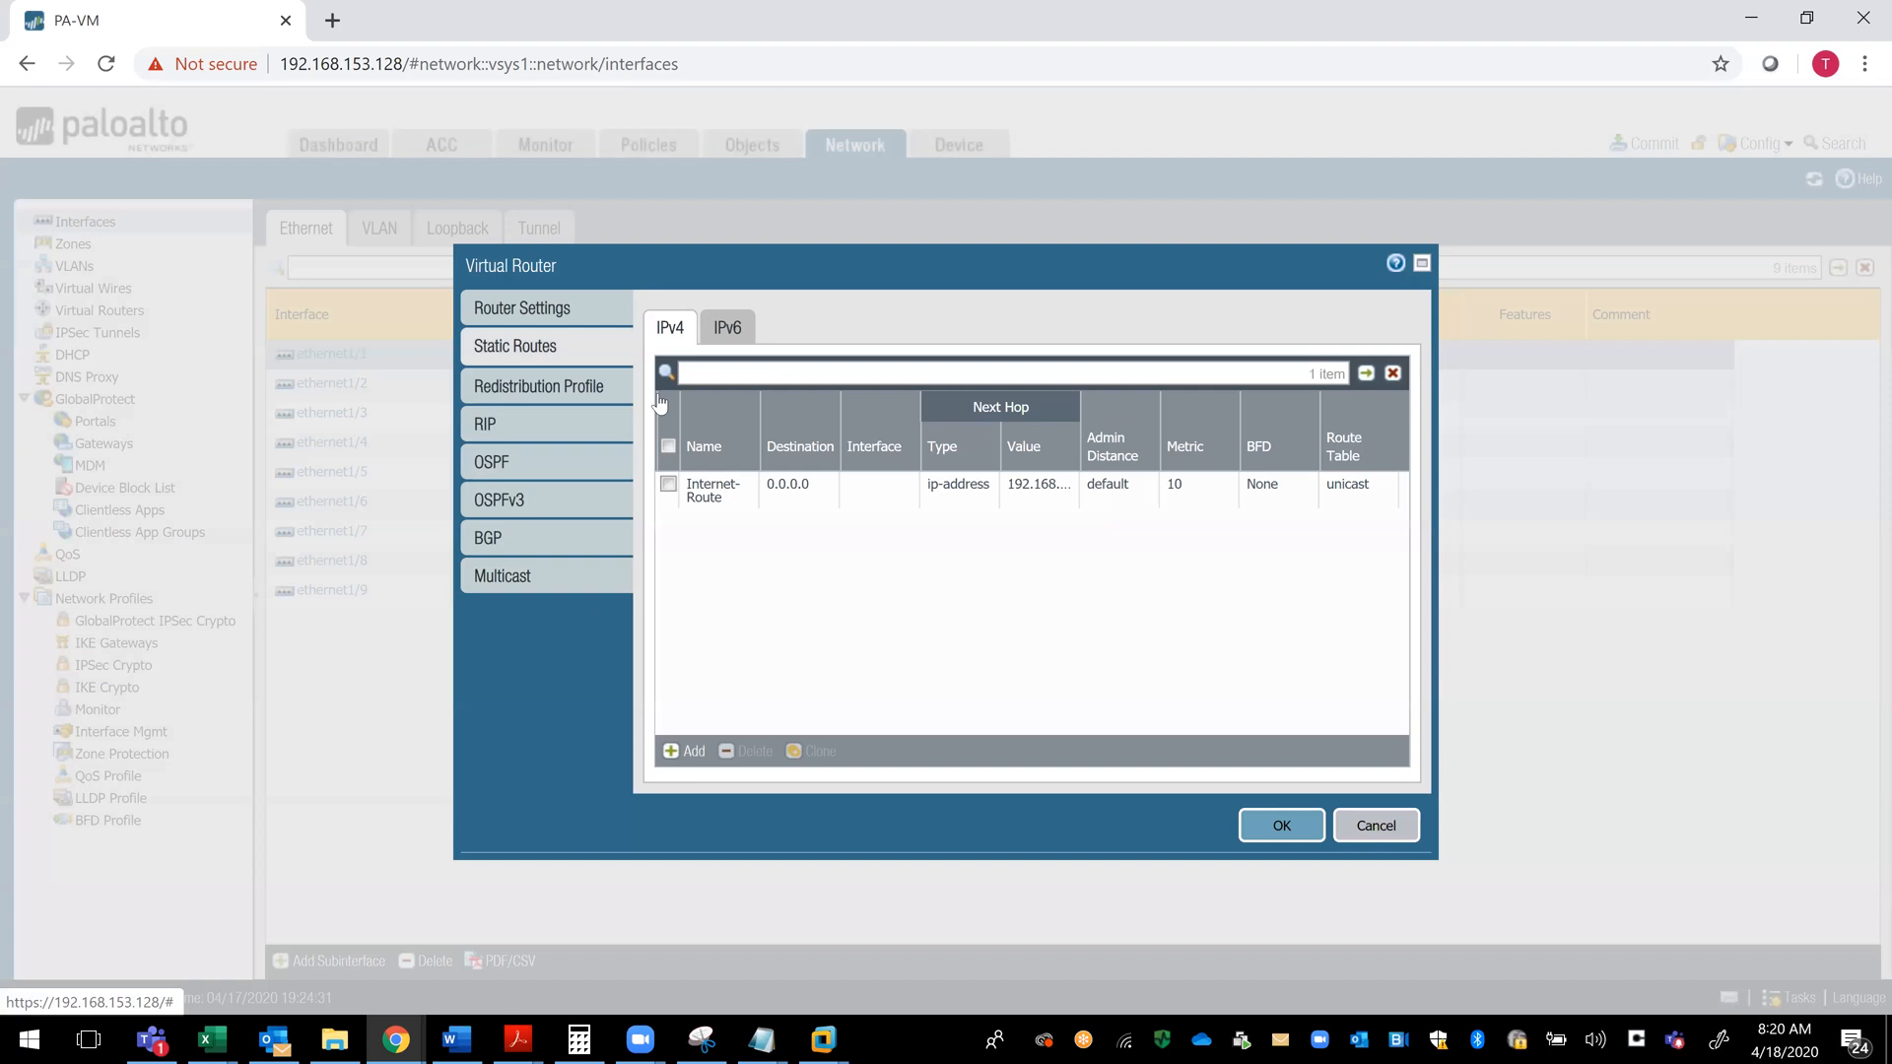
left_click(703, 493)
left_click(777, 333)
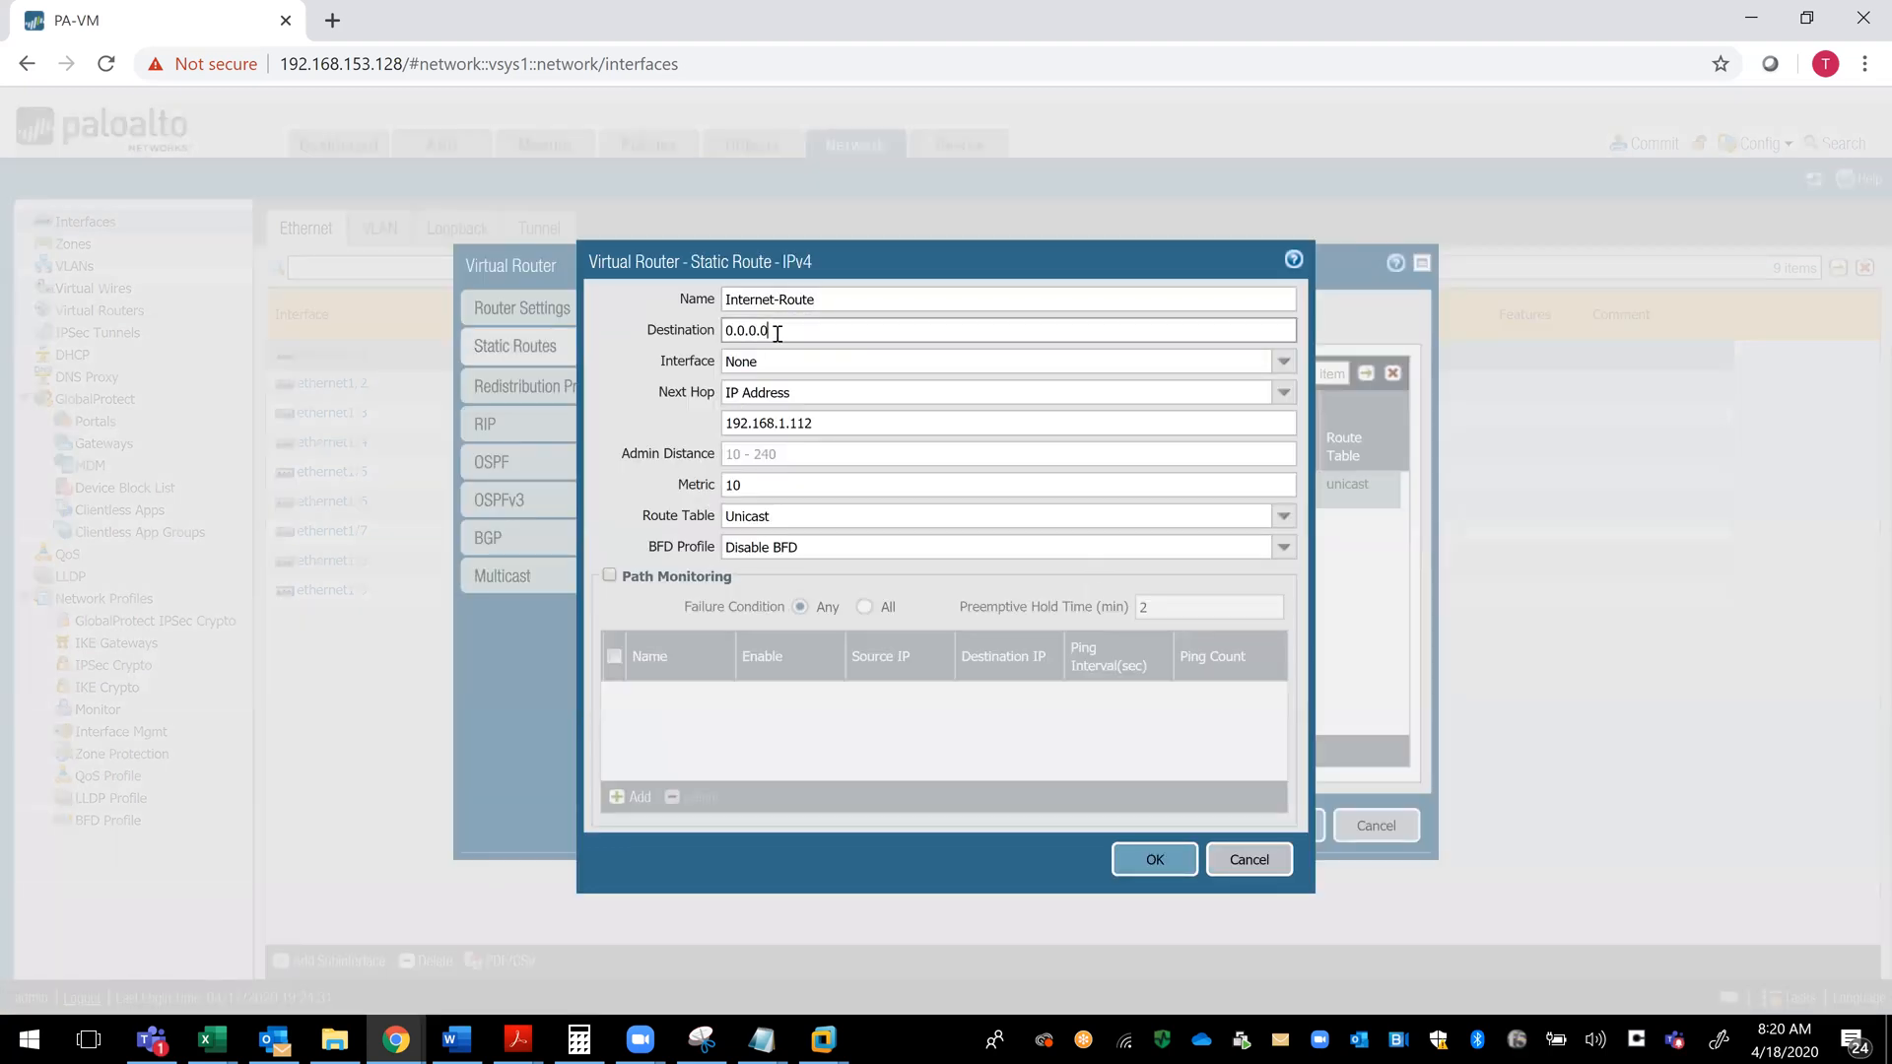
type("/0")
left_click(1155, 861)
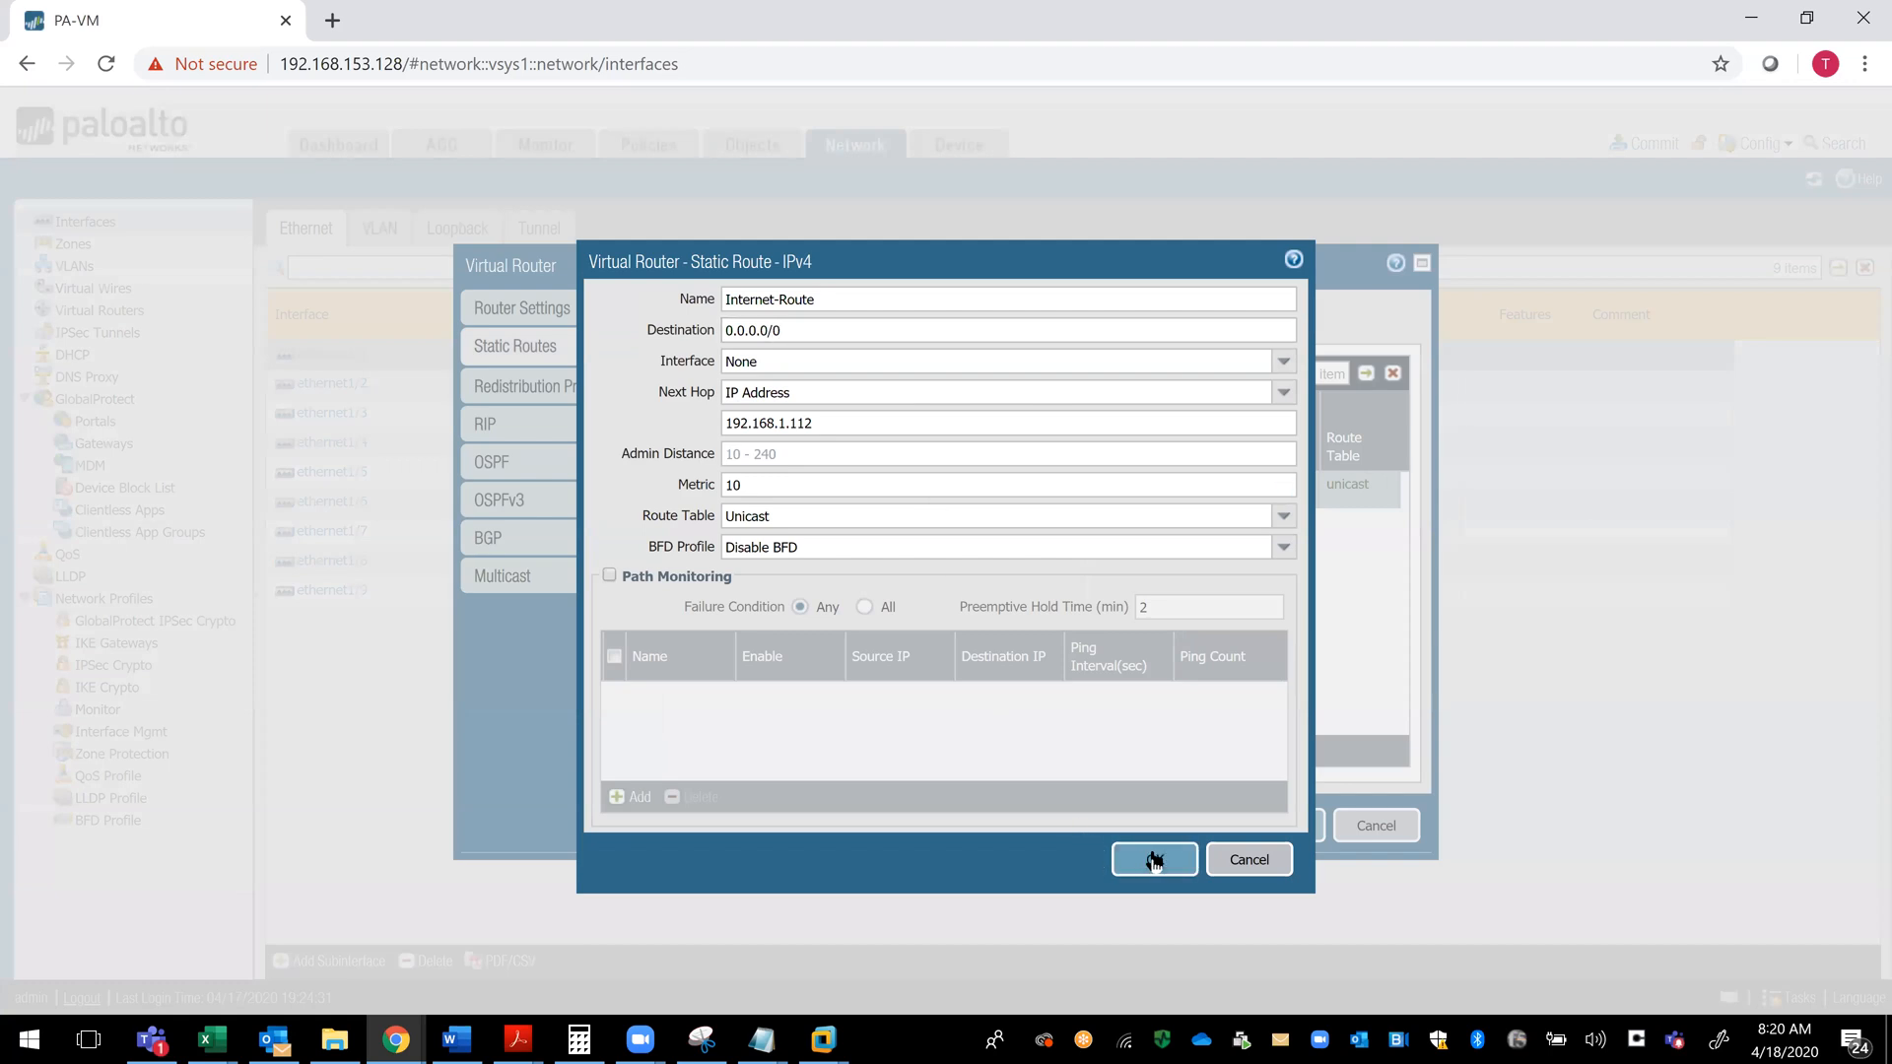
left_click(1278, 831)
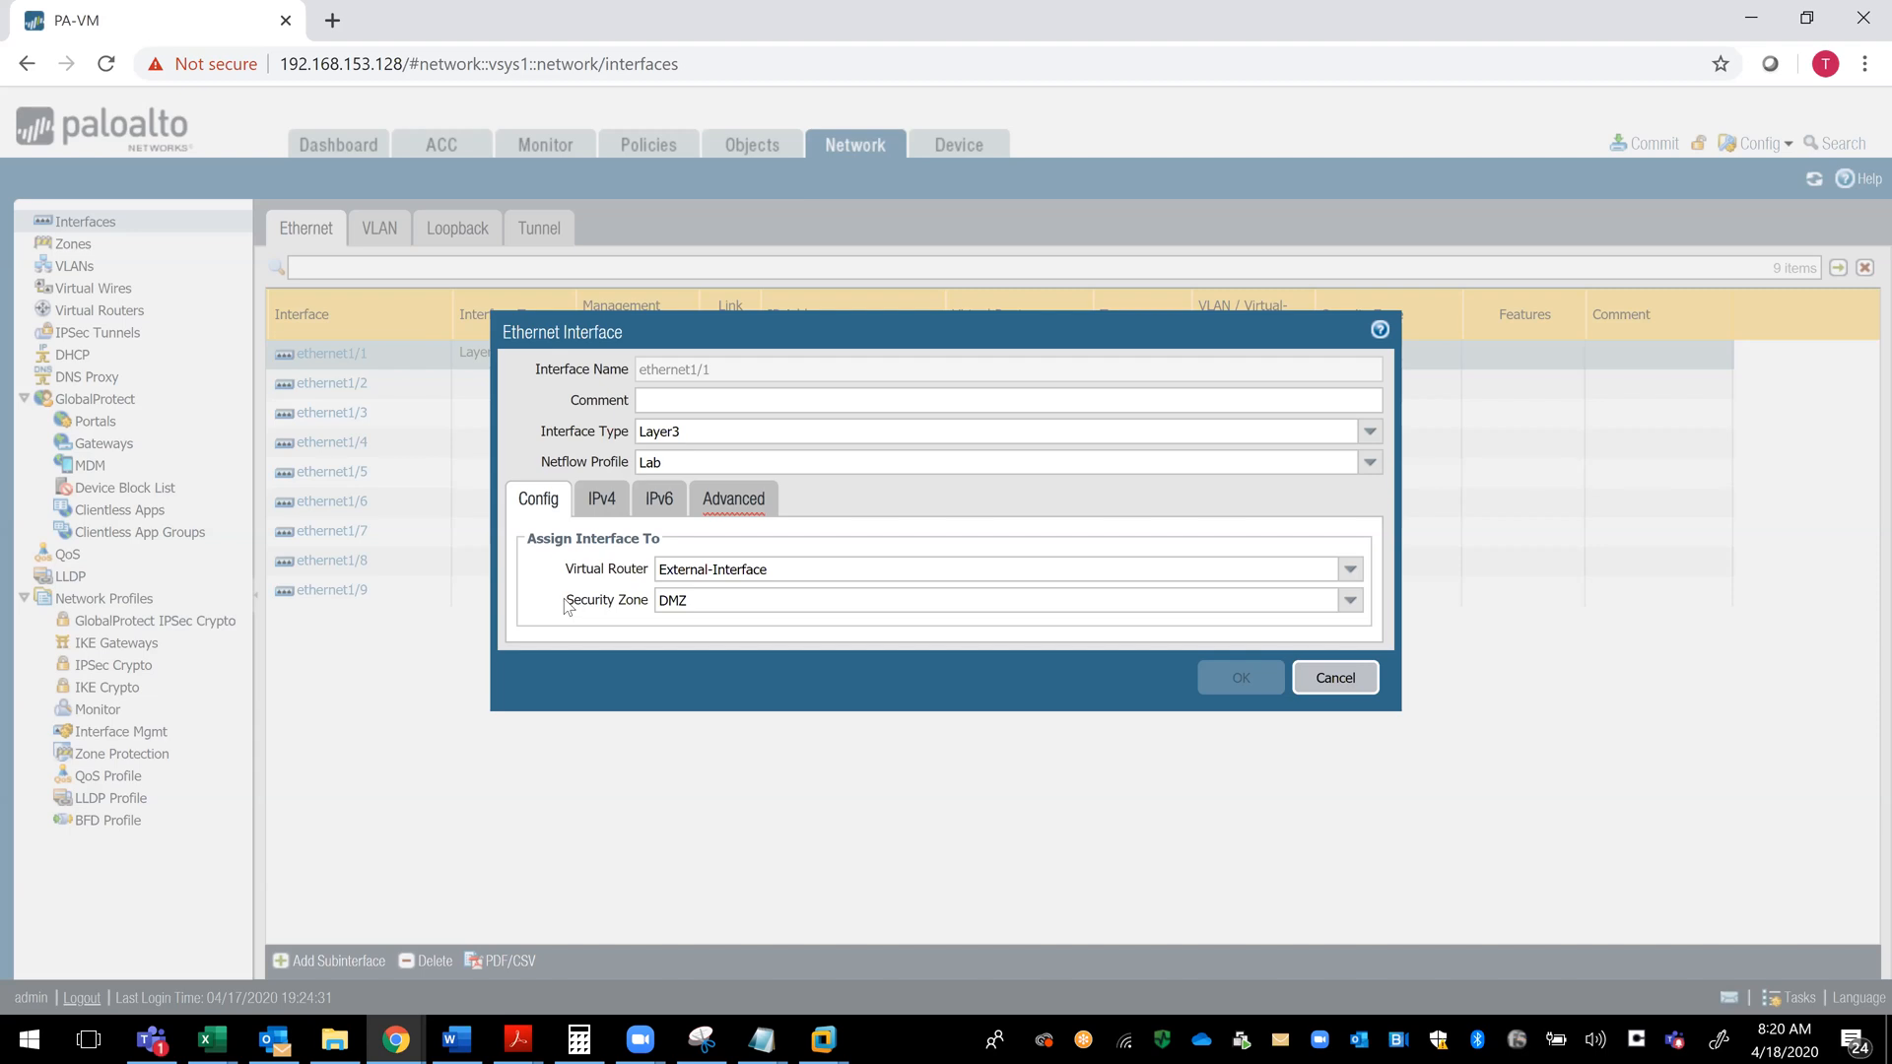
- Review ethernet1/1's security zone choices, keeping DMZ, and check its IPv4 and advanced settings
left_click_drag(564, 600, 649, 613)
left_click(751, 603)
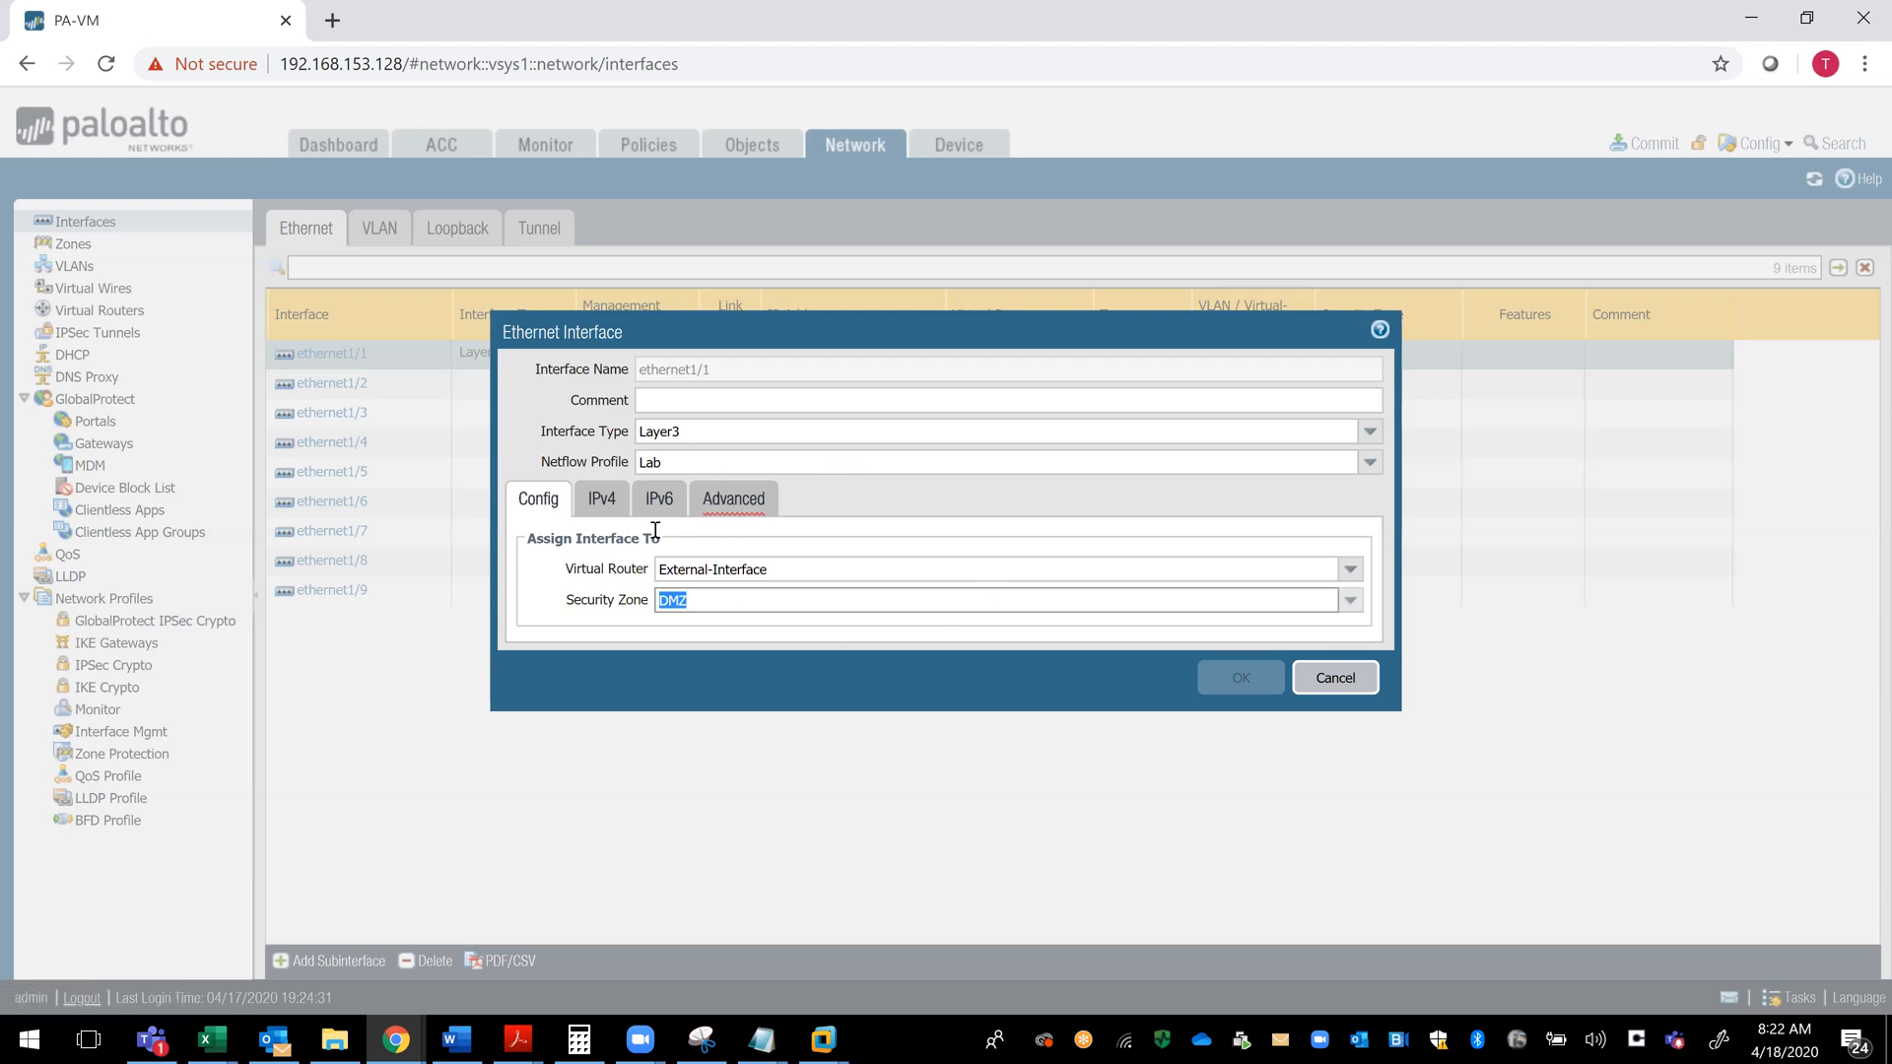
left_click(1349, 603)
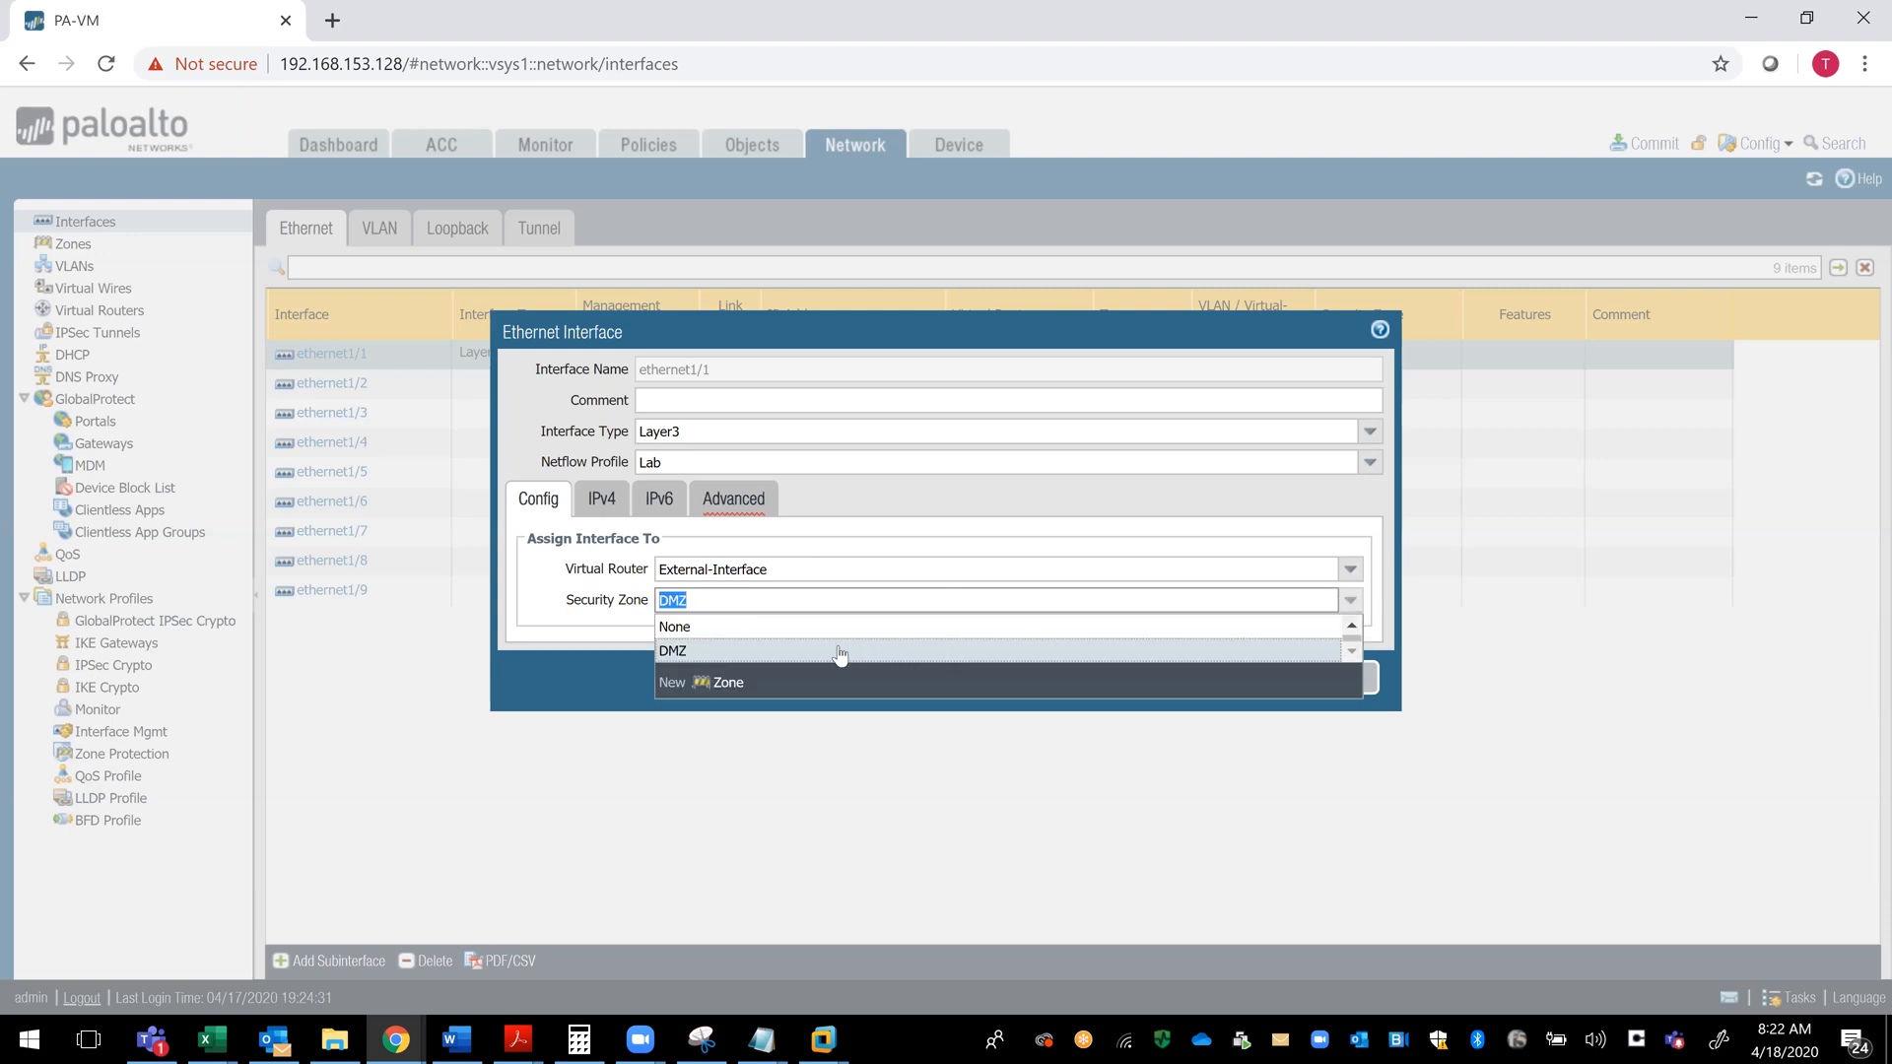
left_click(708, 654)
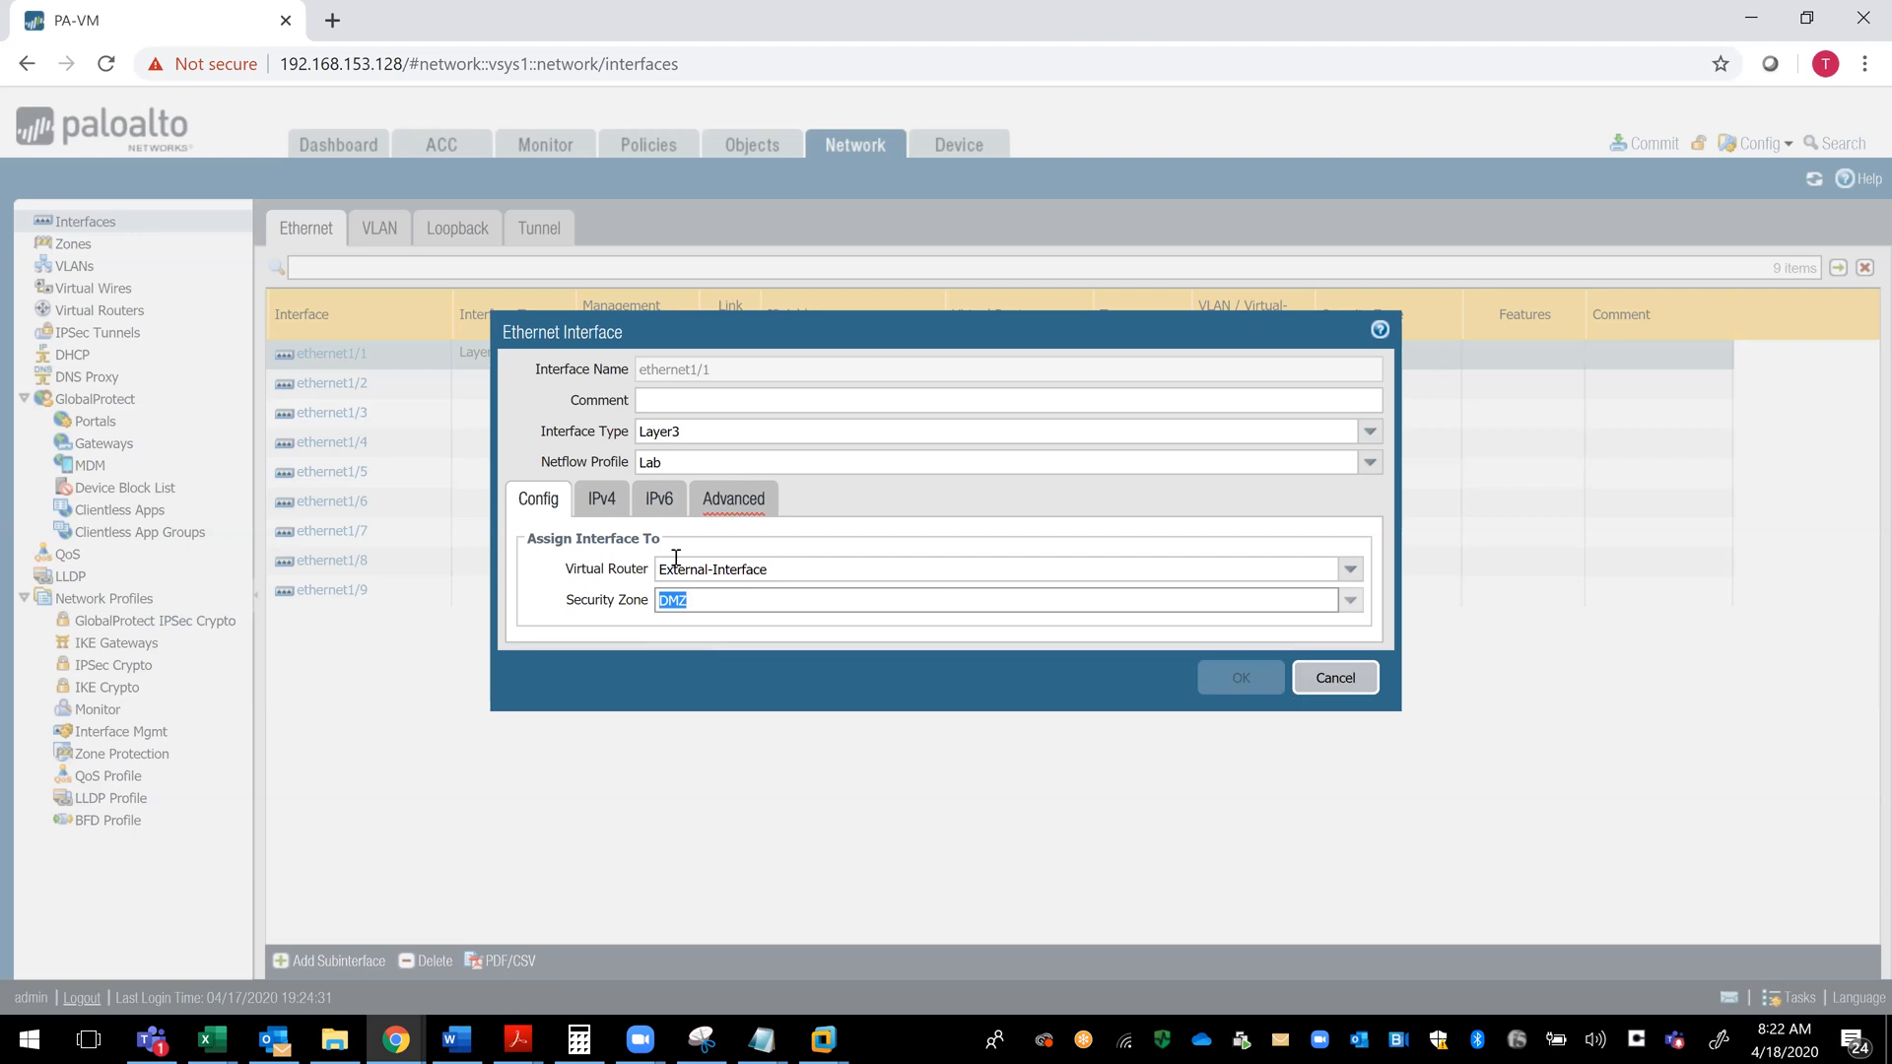
left_click(600, 502)
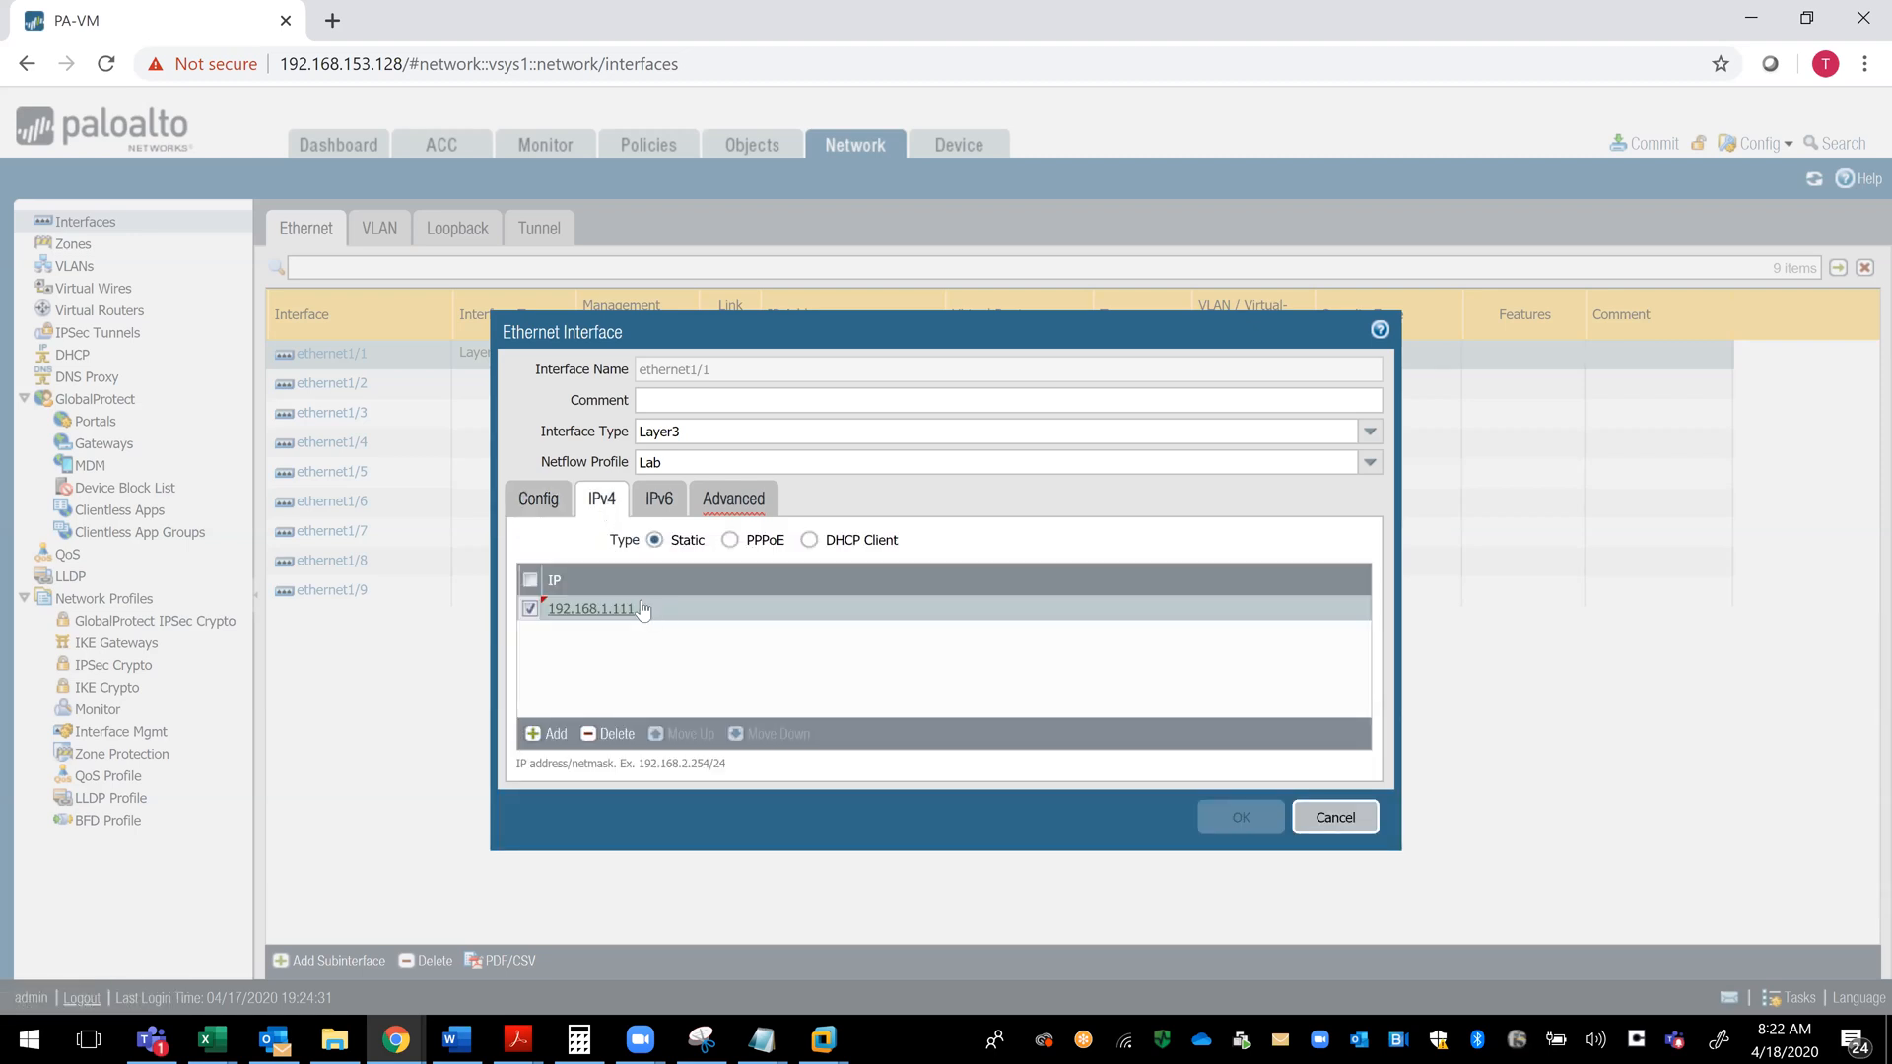
left_click(731, 510)
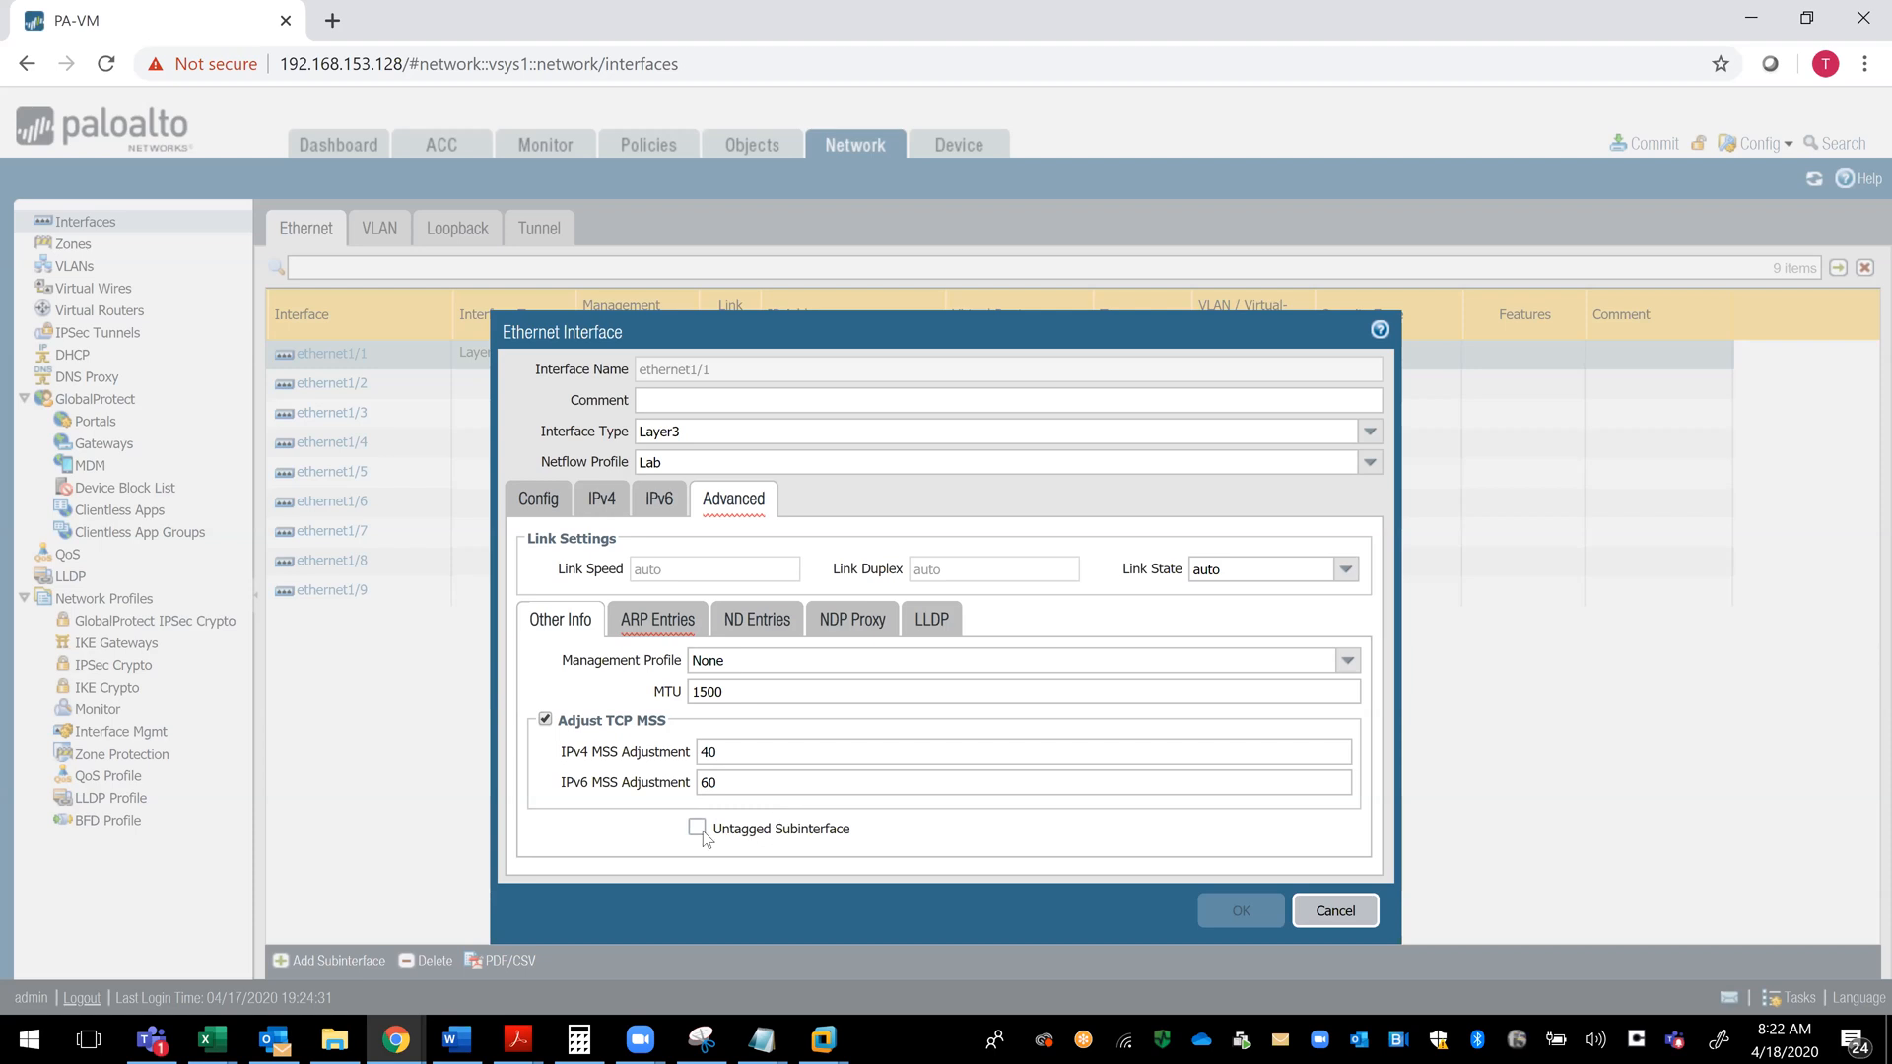
left_click(544, 507)
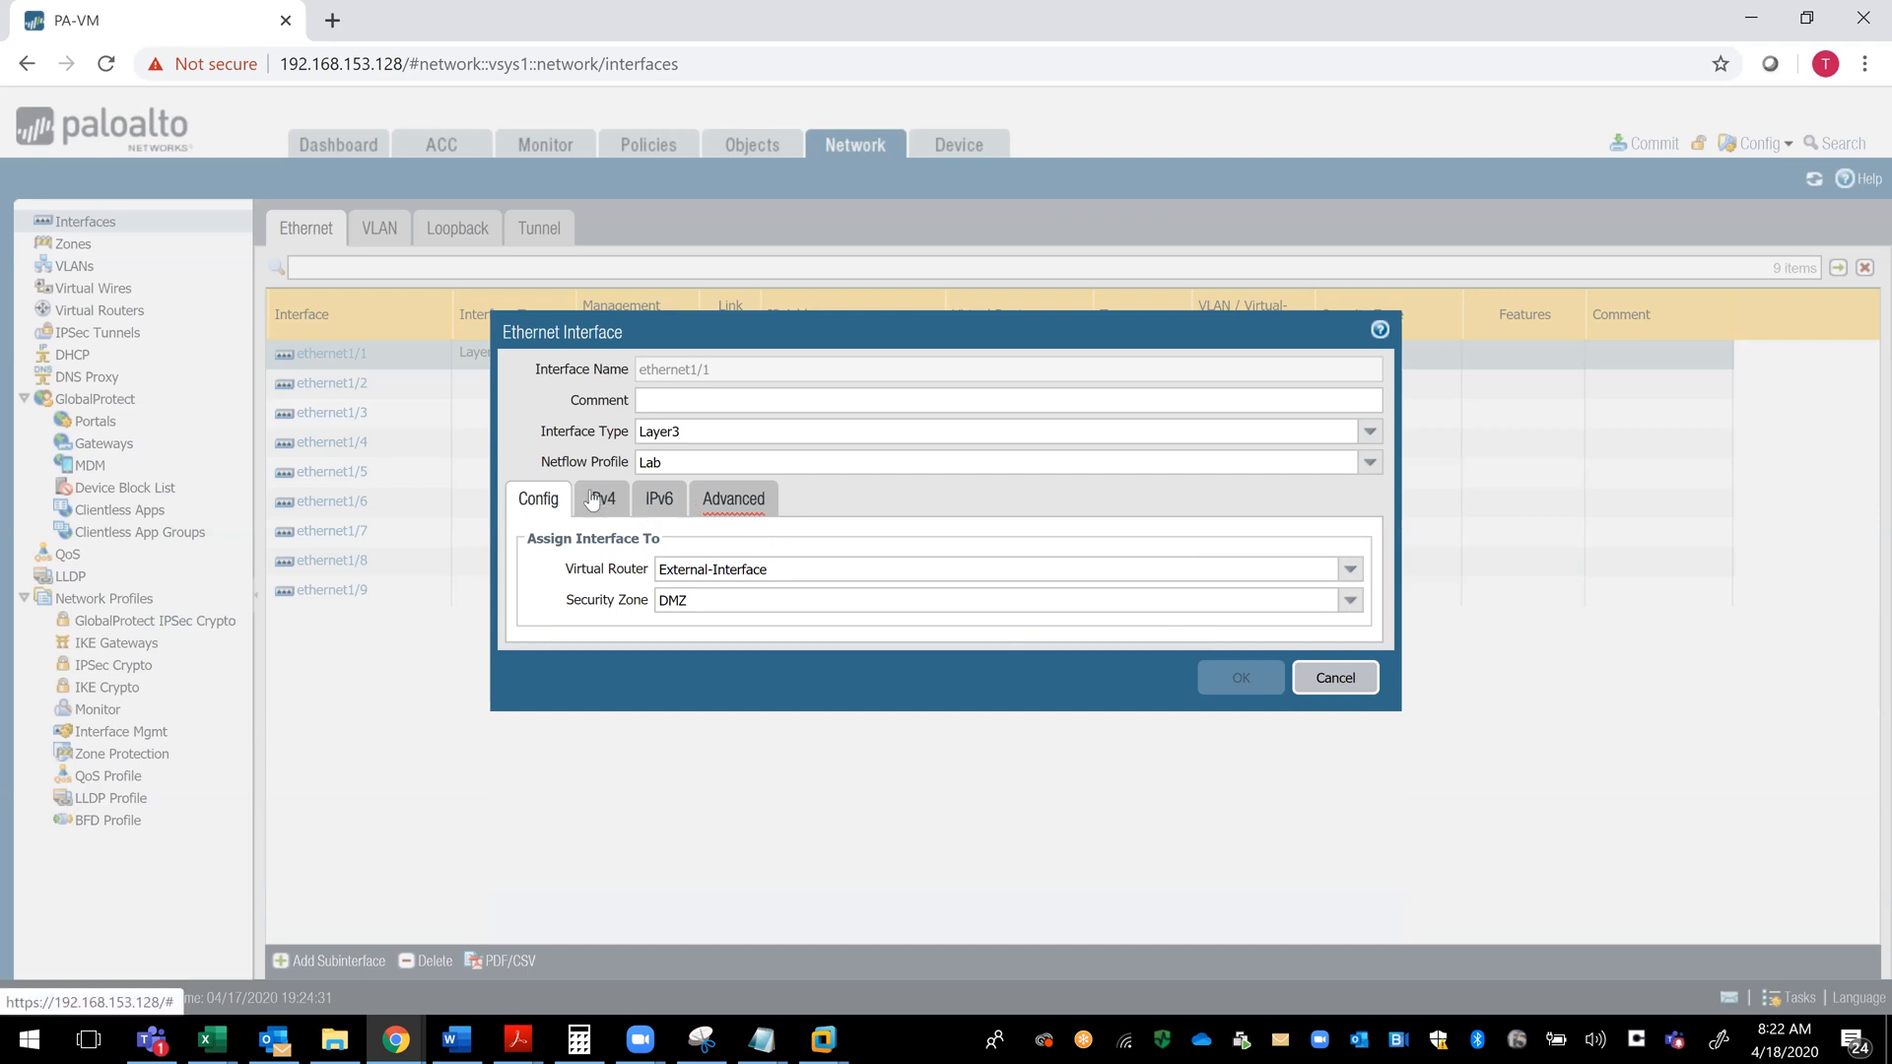
- Enable Untagged Subinterface for ethernet1/1, delete its blank ARP entry and save the interface
left_click(716, 504)
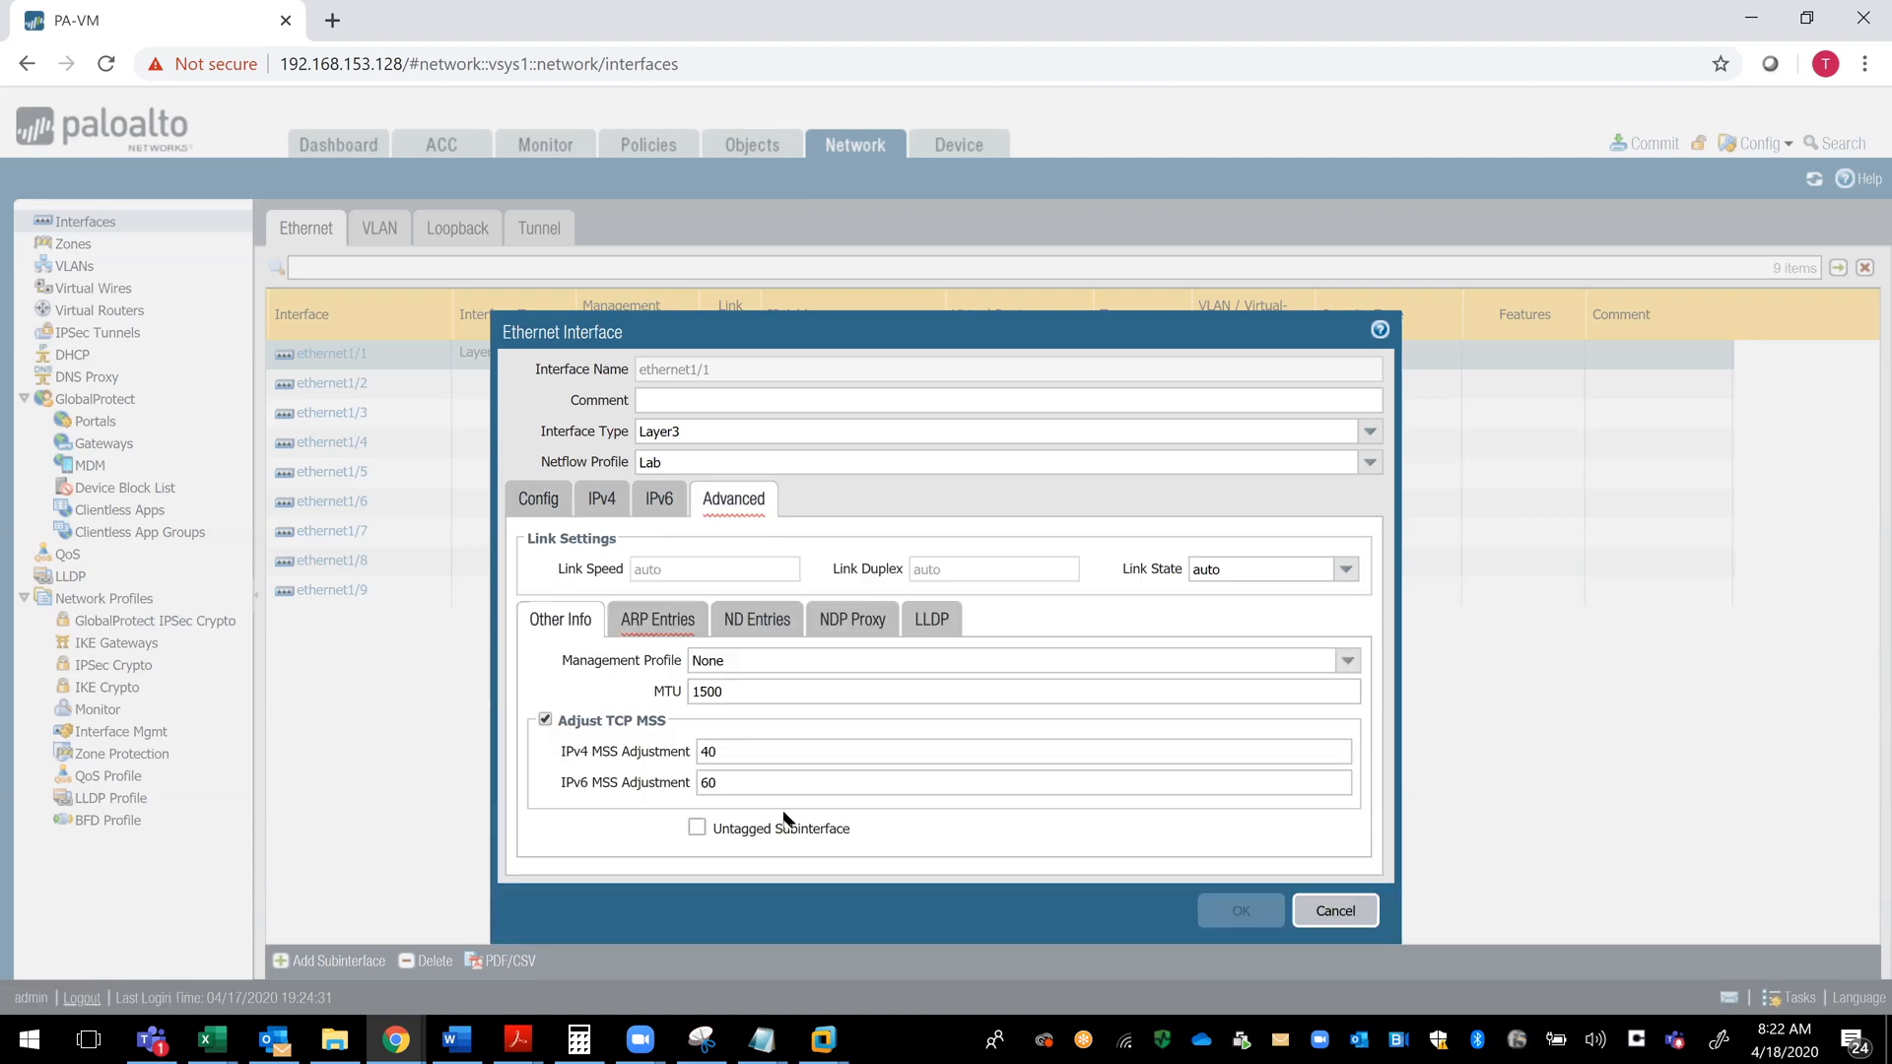
left_click(696, 829)
left_click(652, 619)
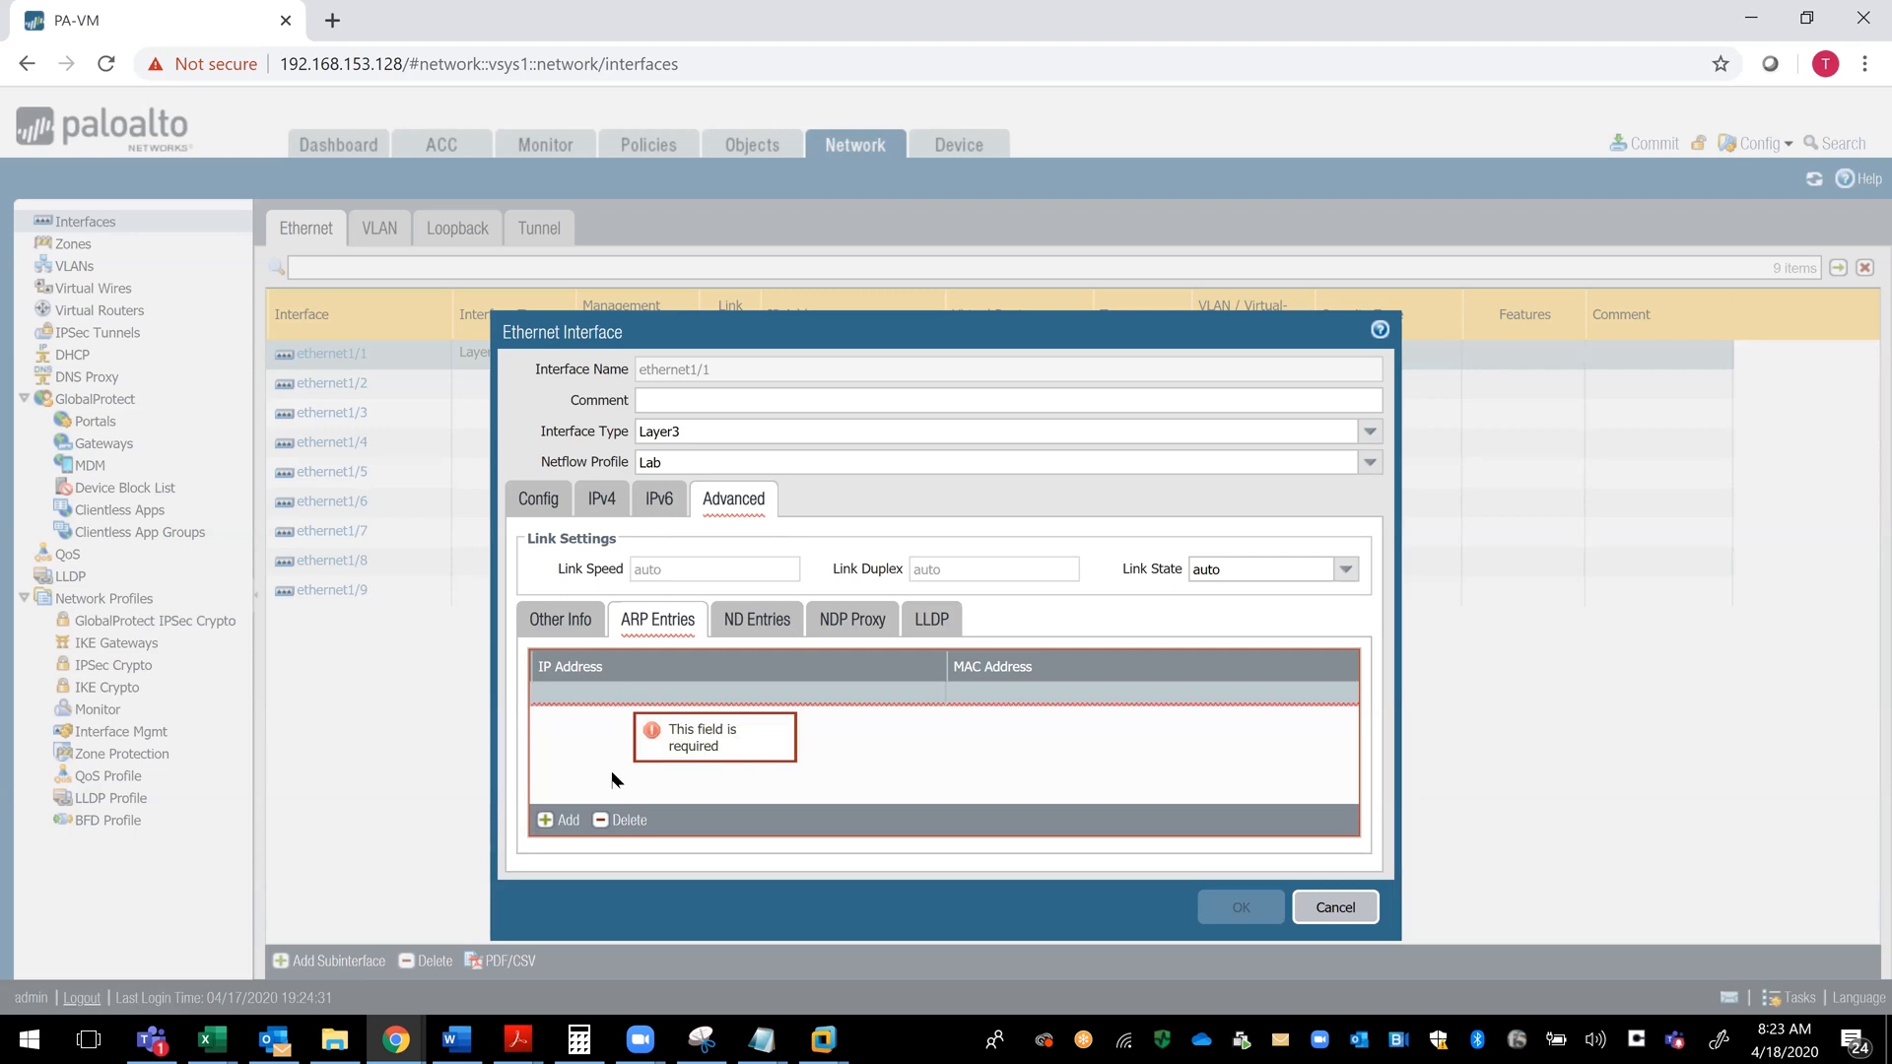
left_click(613, 821)
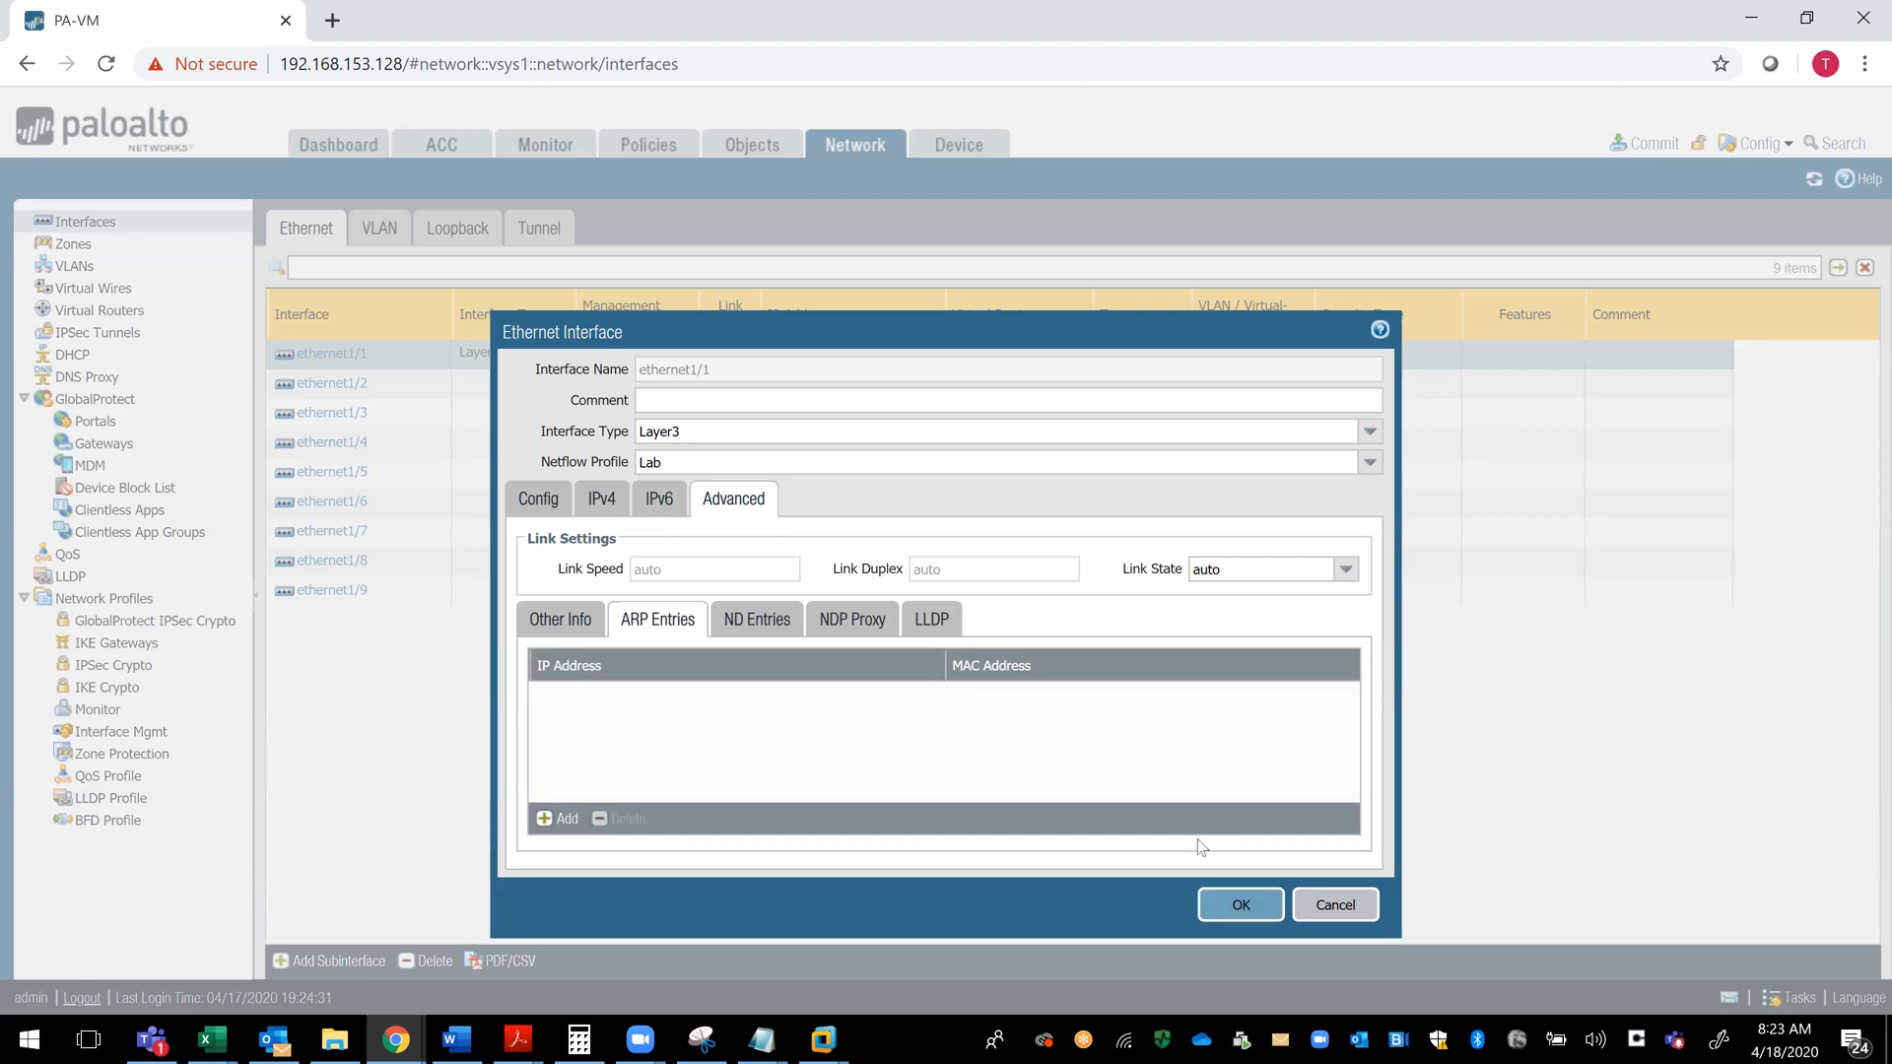
left_click(1240, 907)
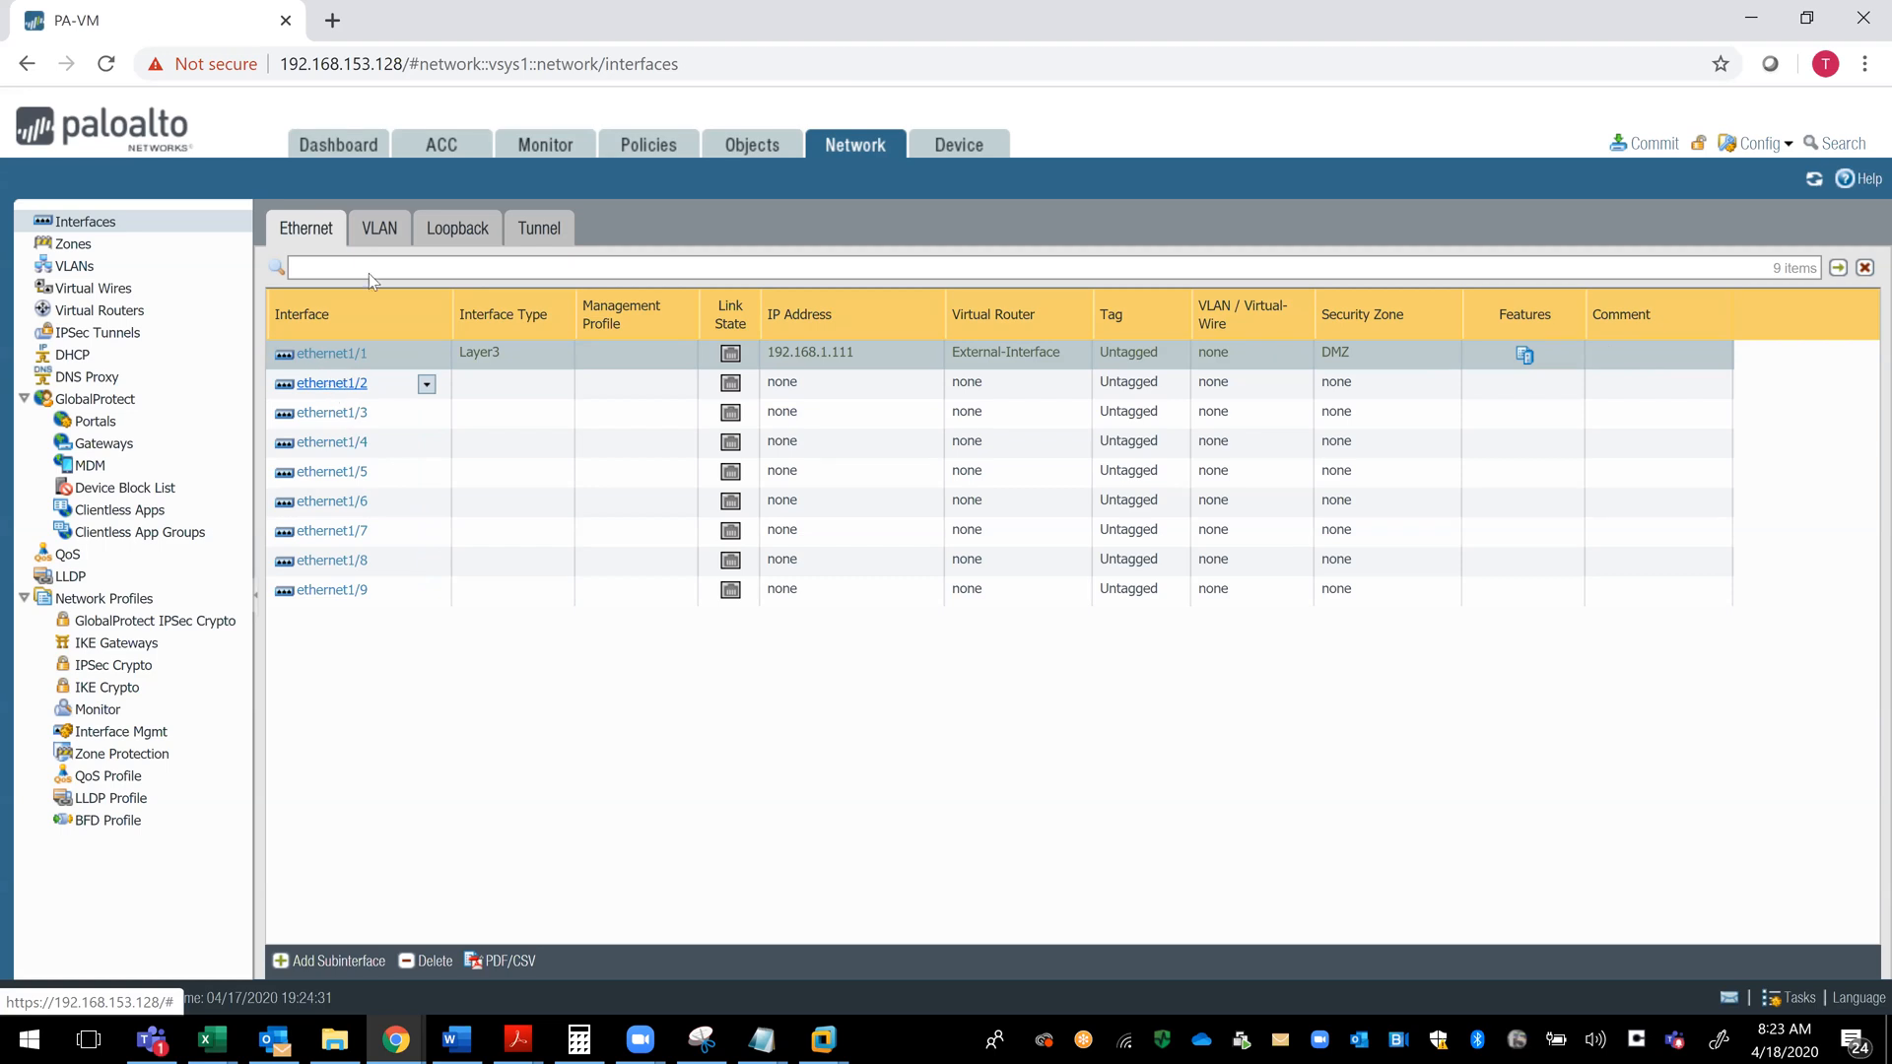
- Start a new VLAN interface and begin creating a new VLAN to assign to it
left_click(380, 238)
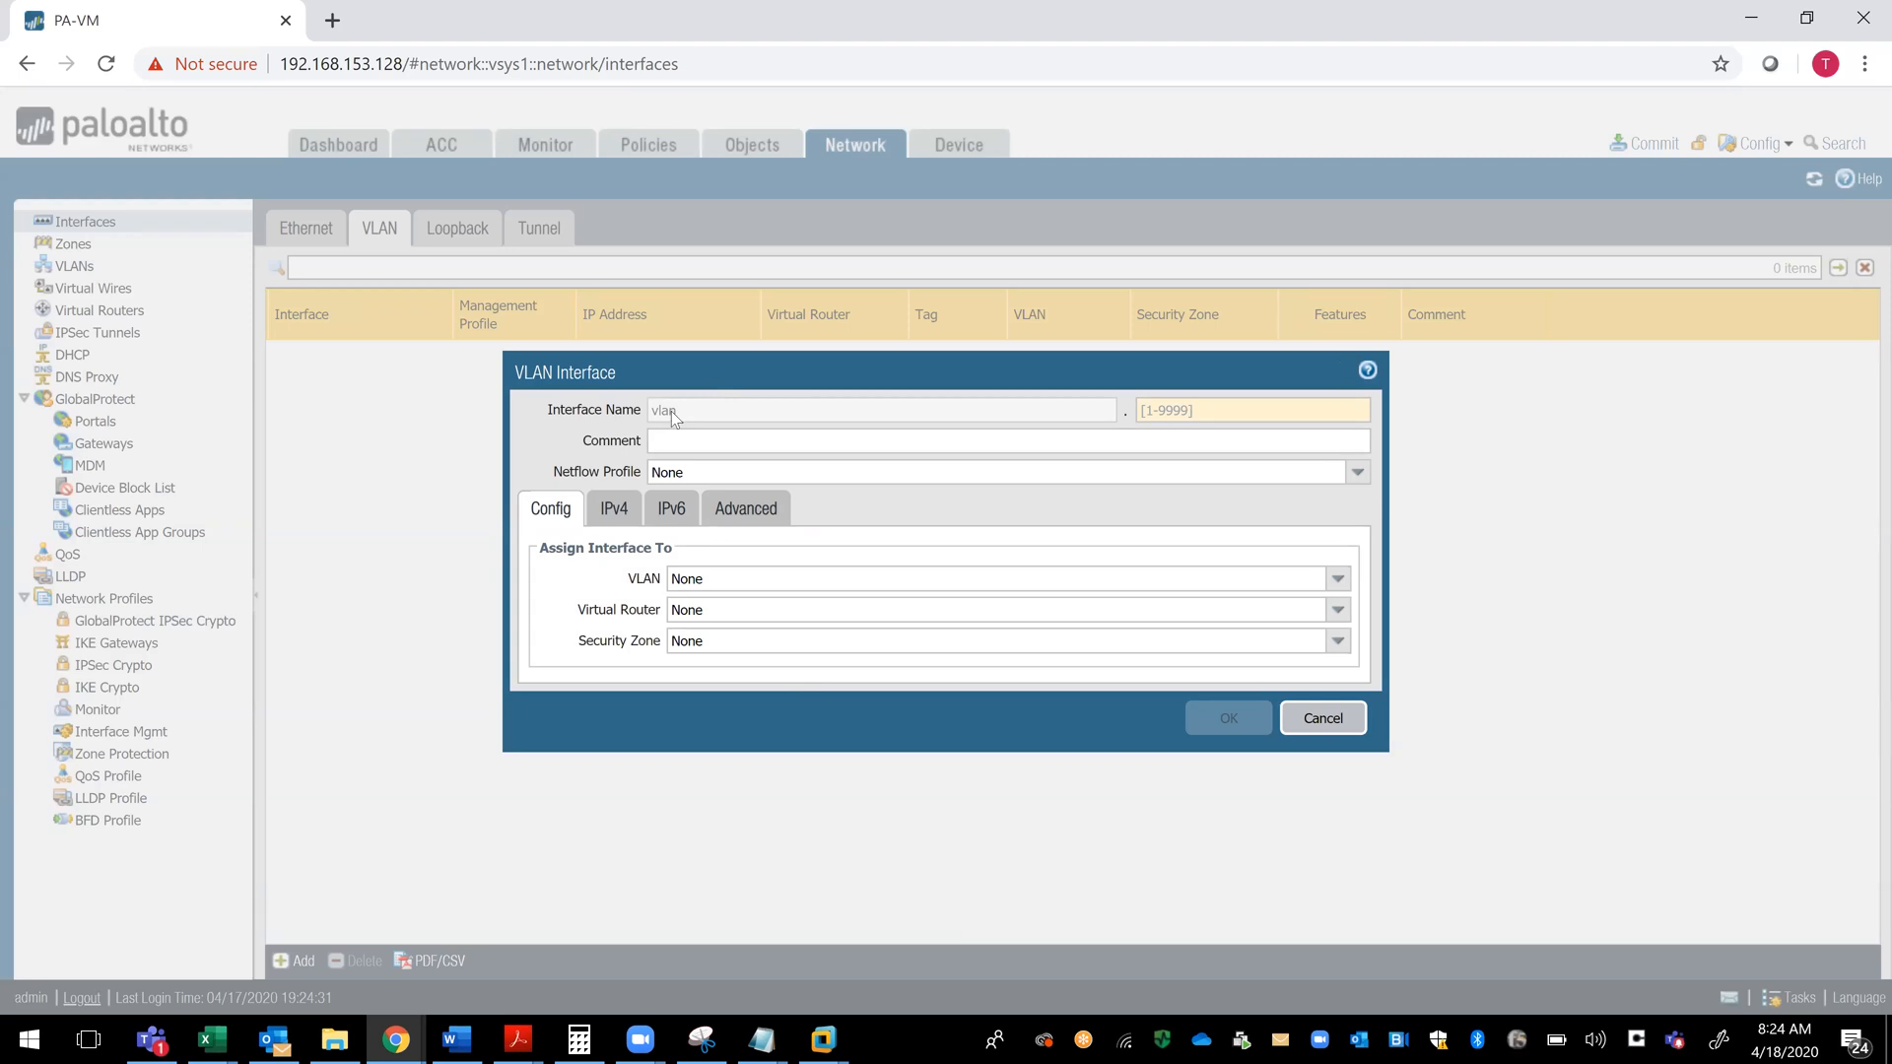
left_click(731, 588)
left_click(676, 405)
left_click(717, 586)
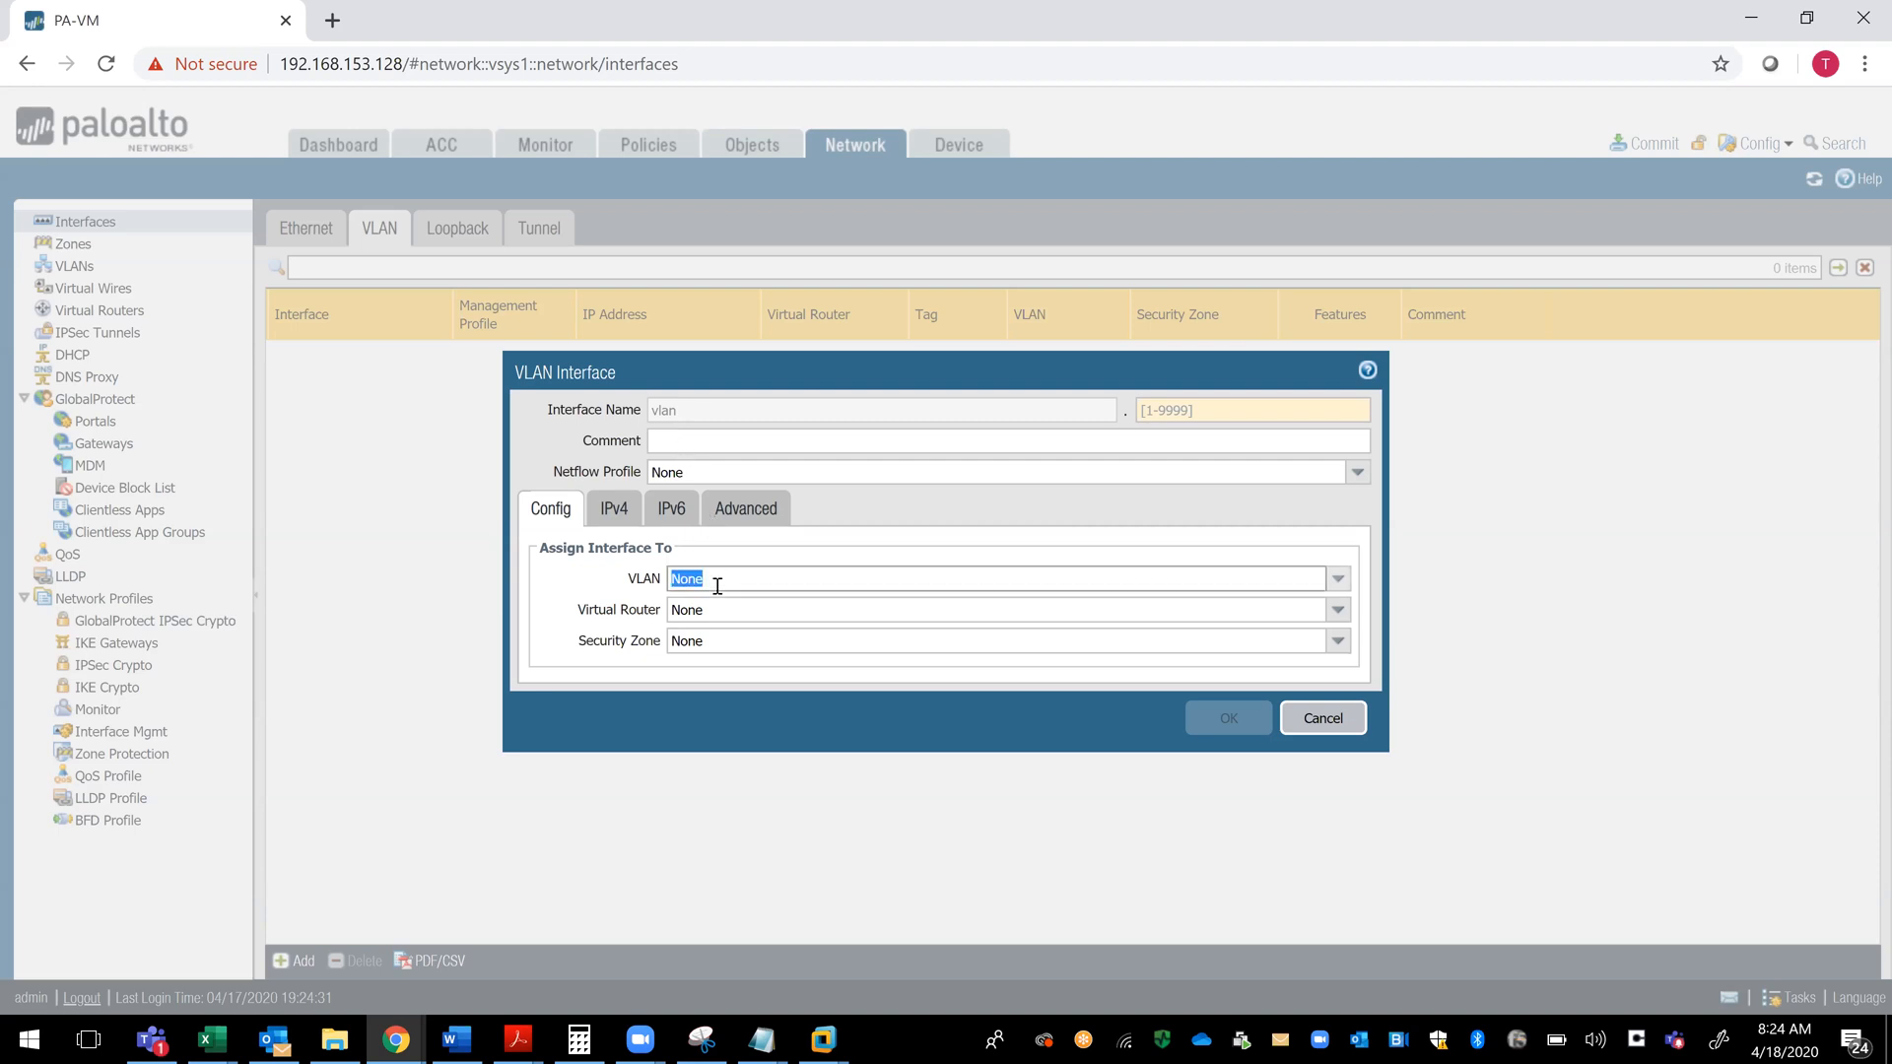
key("BackSpace")
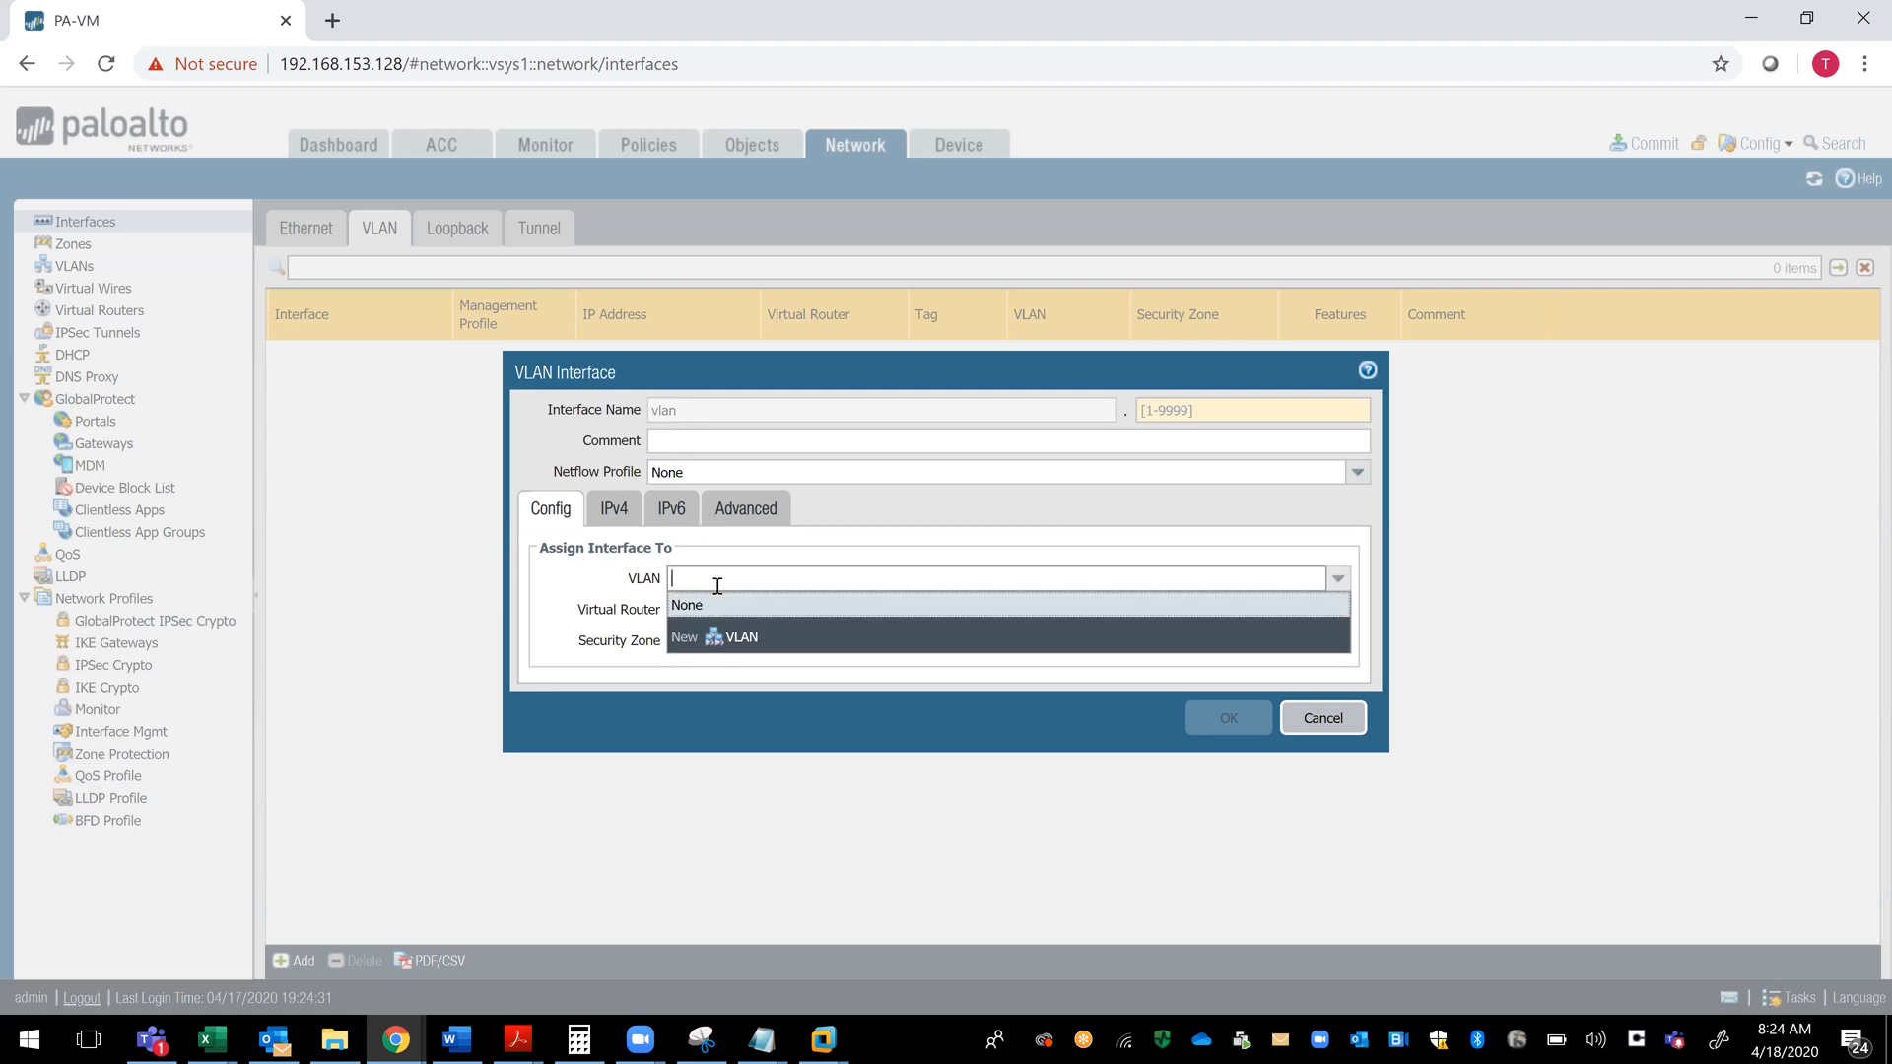
left_click(746, 653)
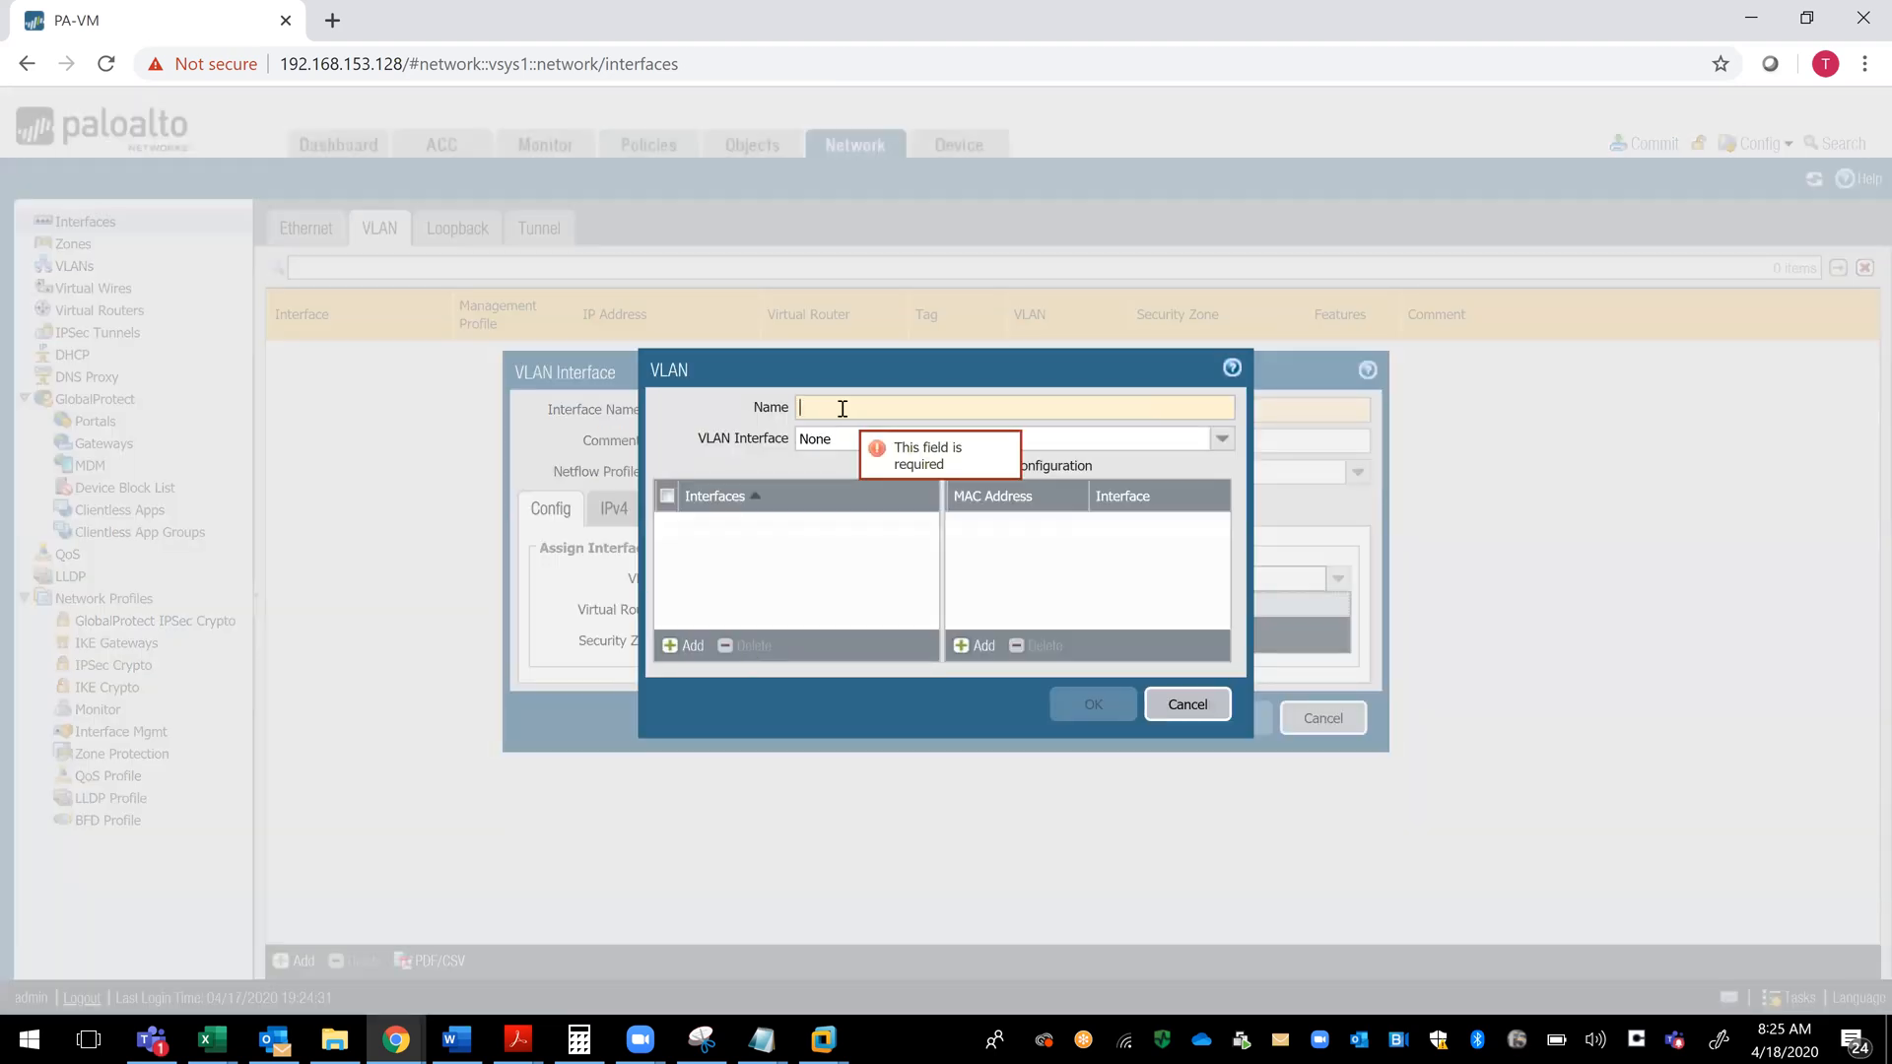
- Try naming the new VLAN Vlan-10 with vlan as its VLAN interface, and discard both the VLAN and the VLAN interface
type("Vlan")
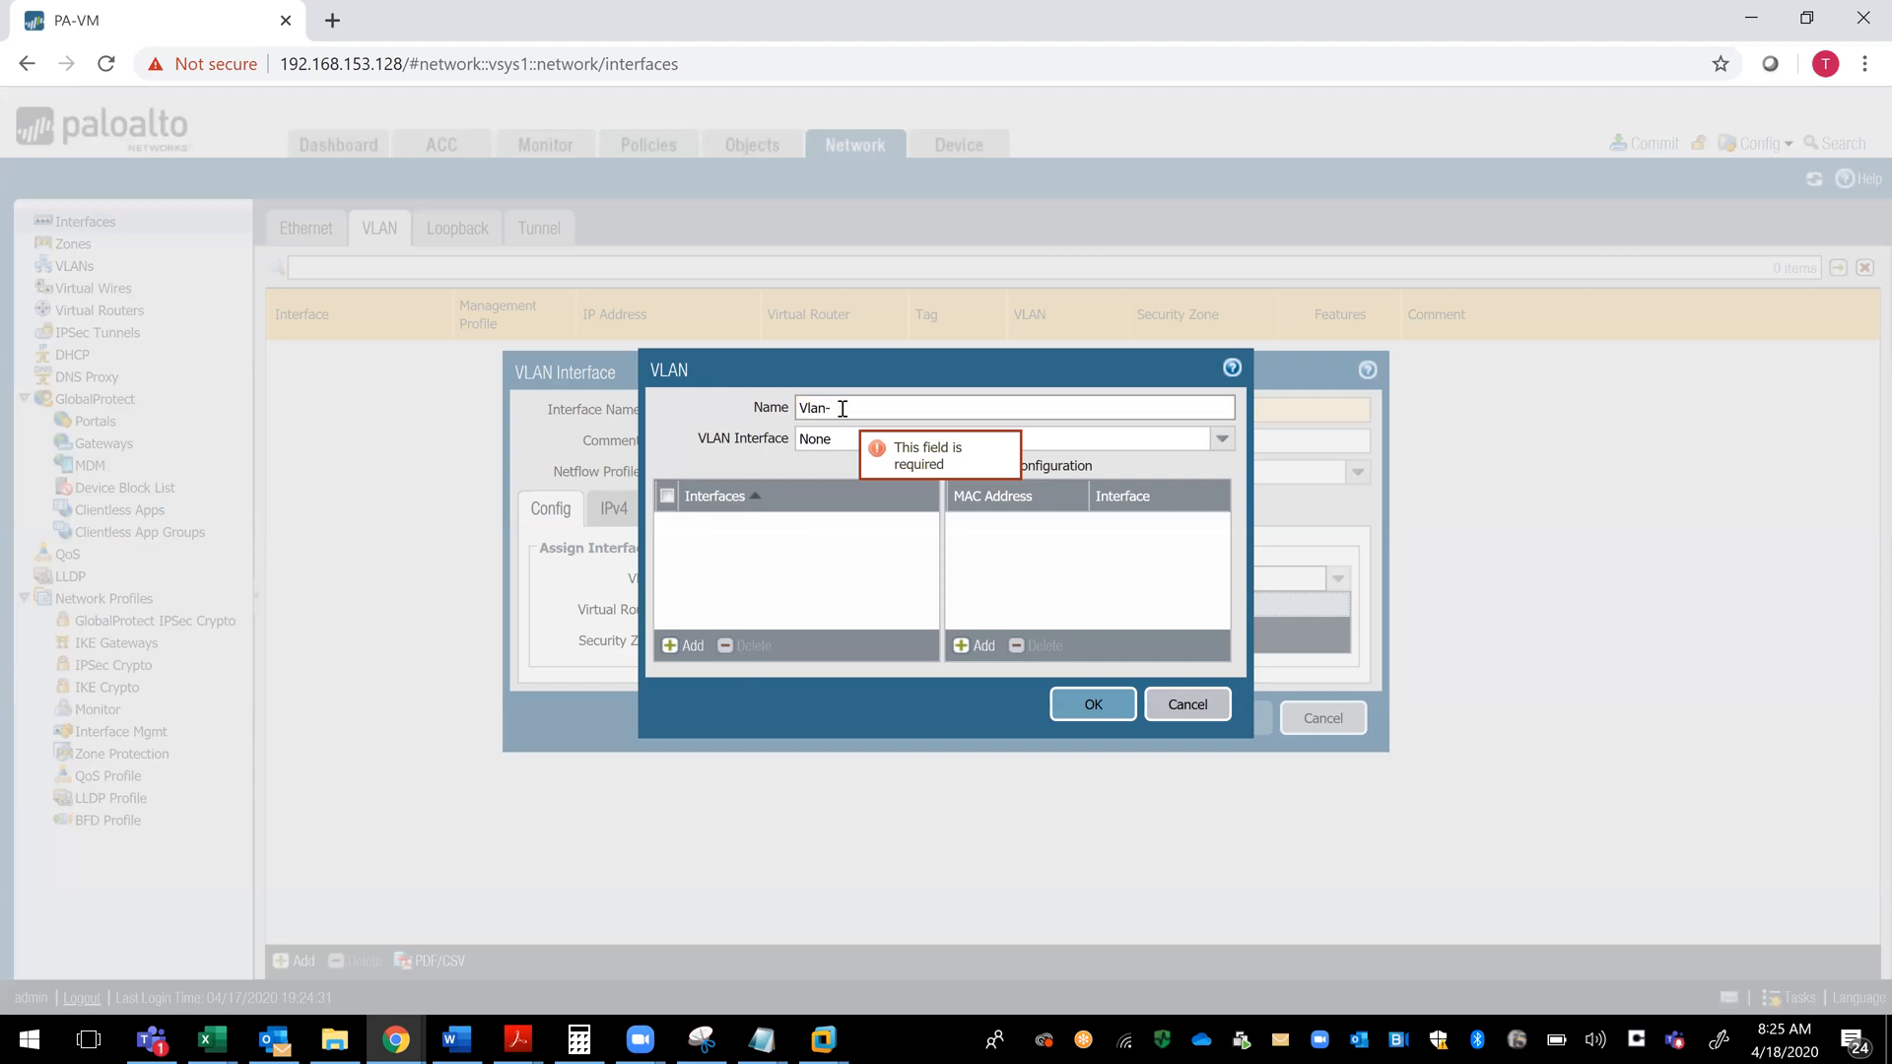
type("-DMZ")
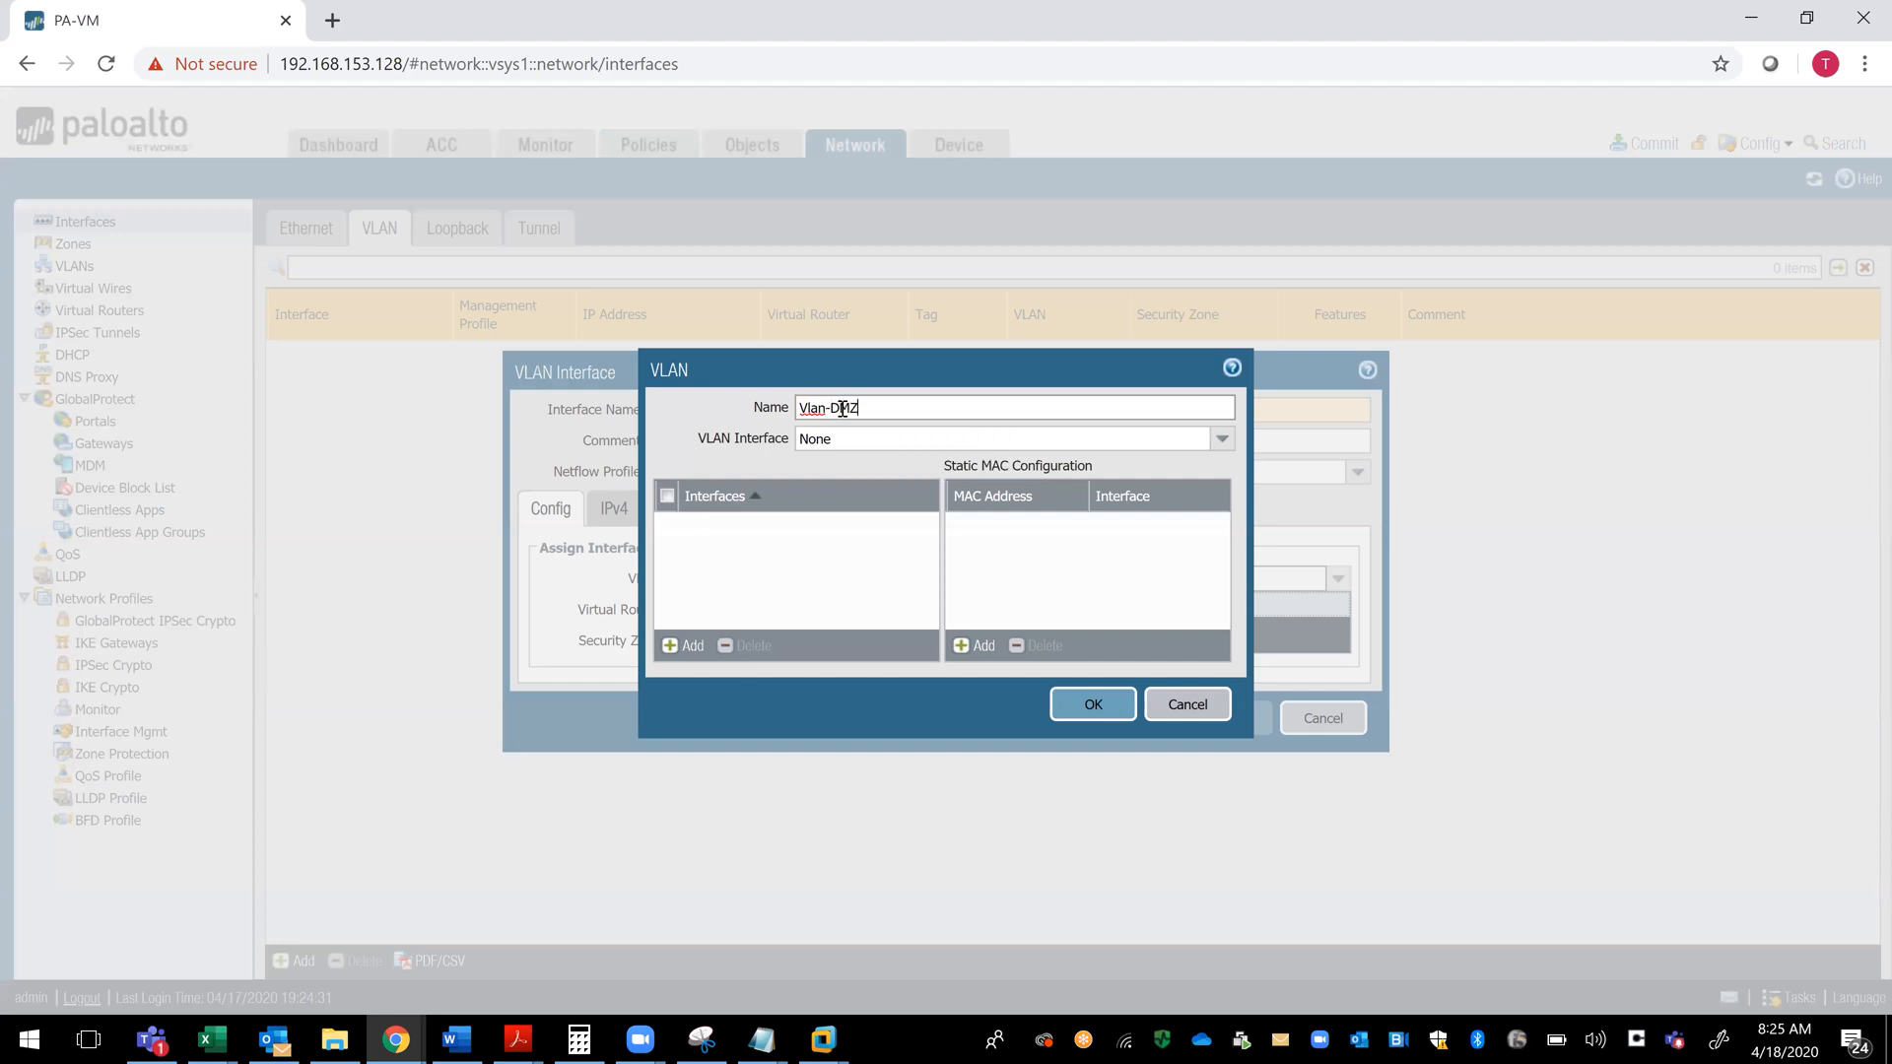
key("BackSpace")
key("BackSpace")
key("BackSpace")
type("1")
left_click(1223, 442)
left_click(936, 490)
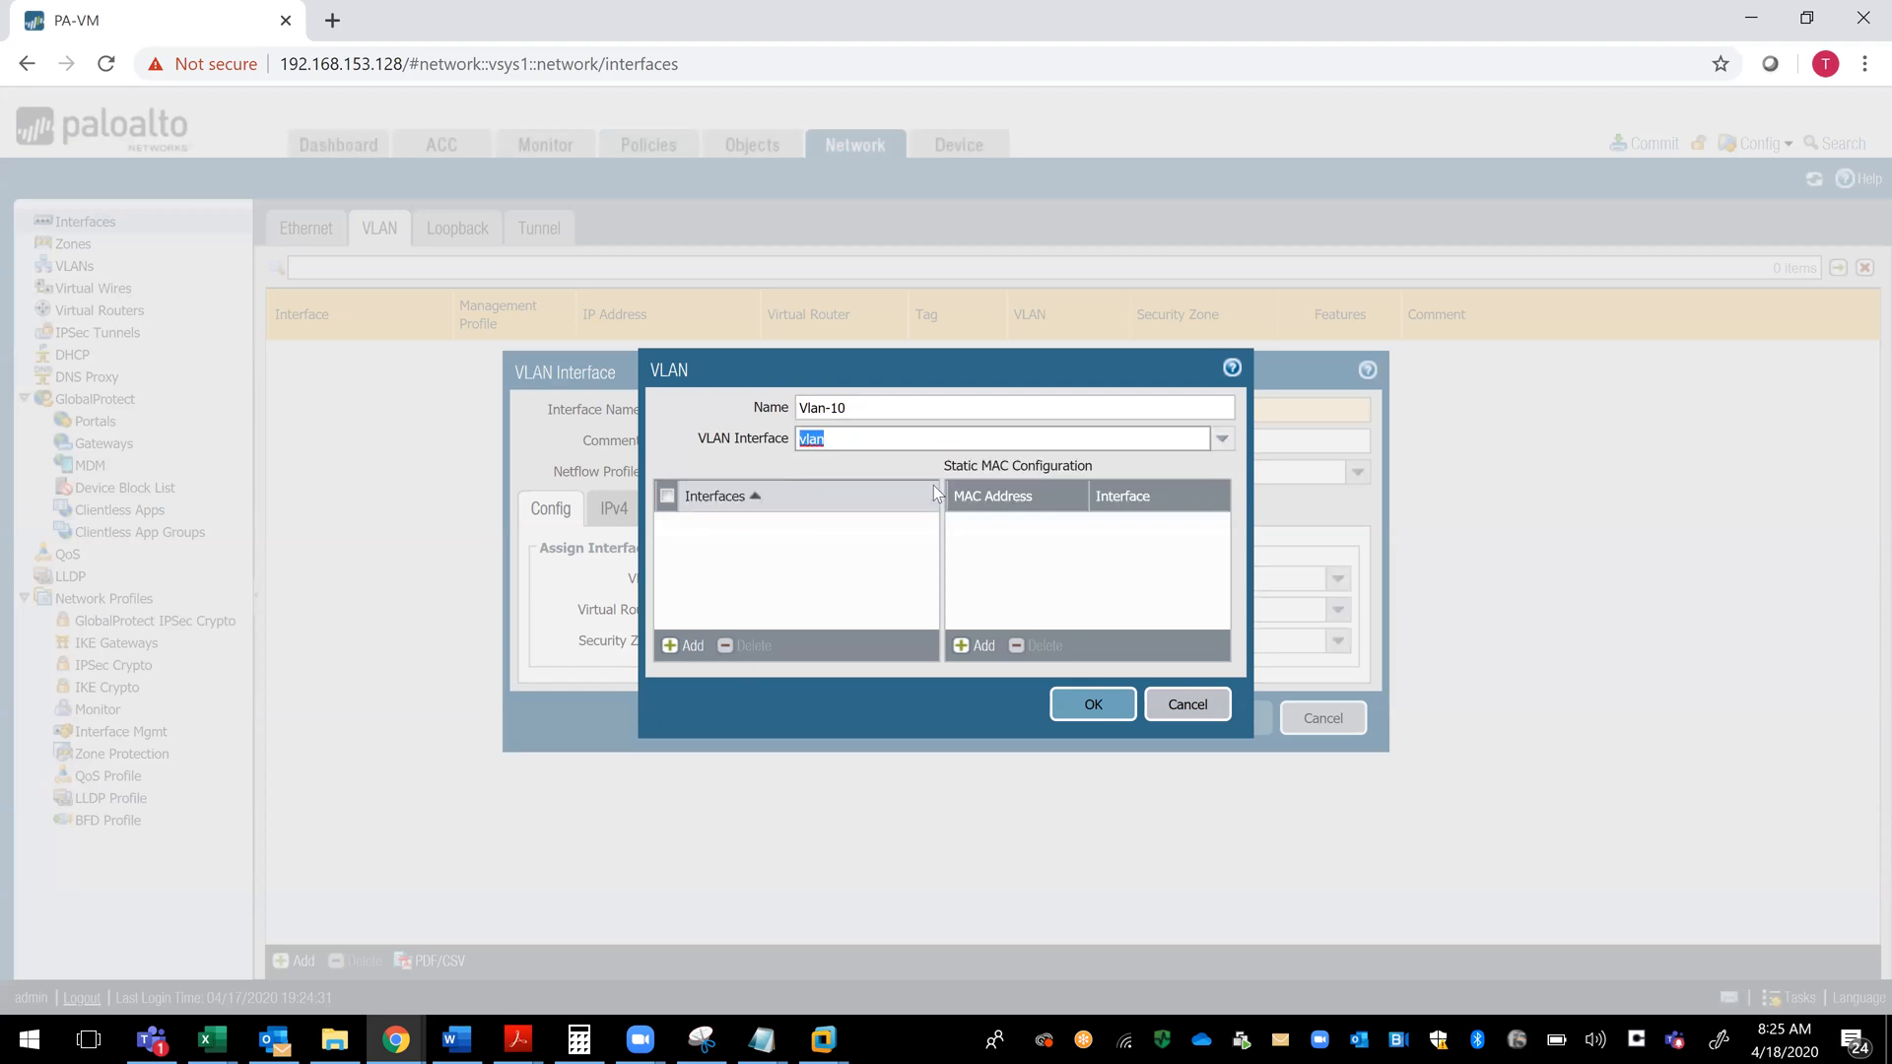
left_click(859, 434)
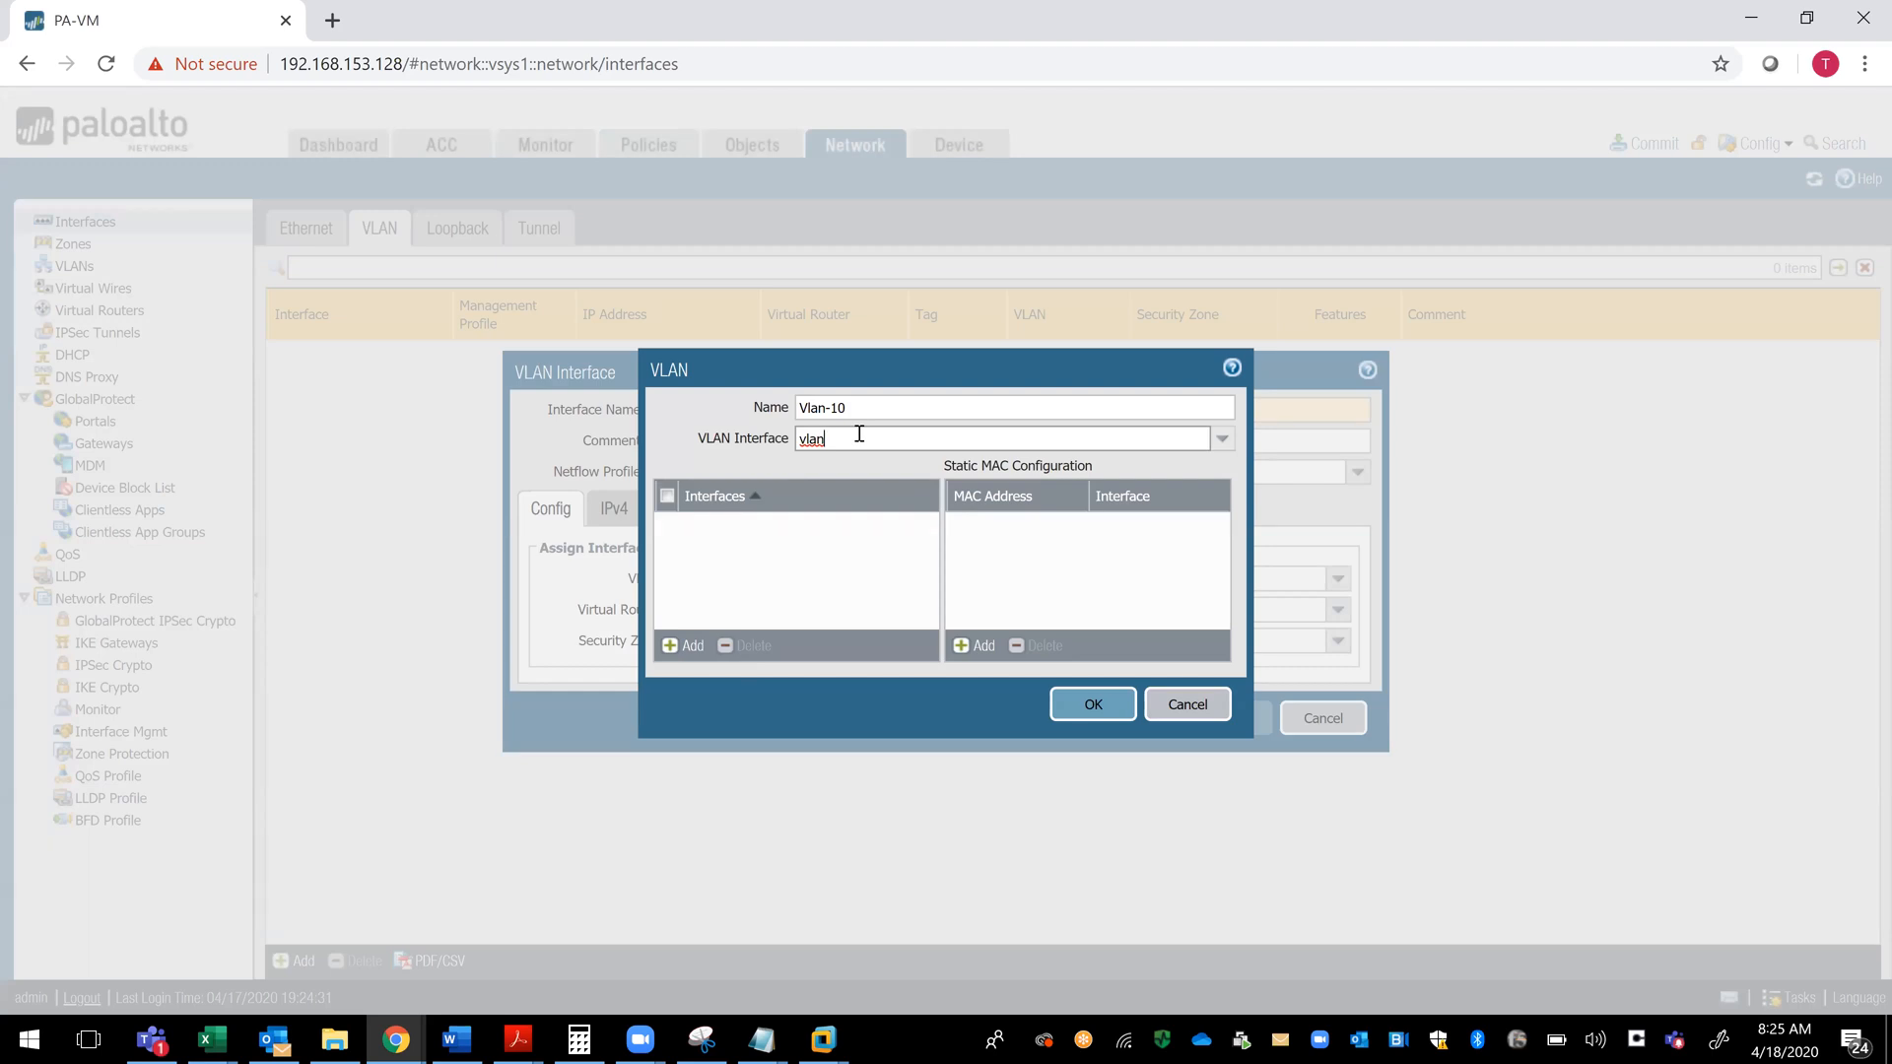
left_click(1187, 706)
left_click(1301, 721)
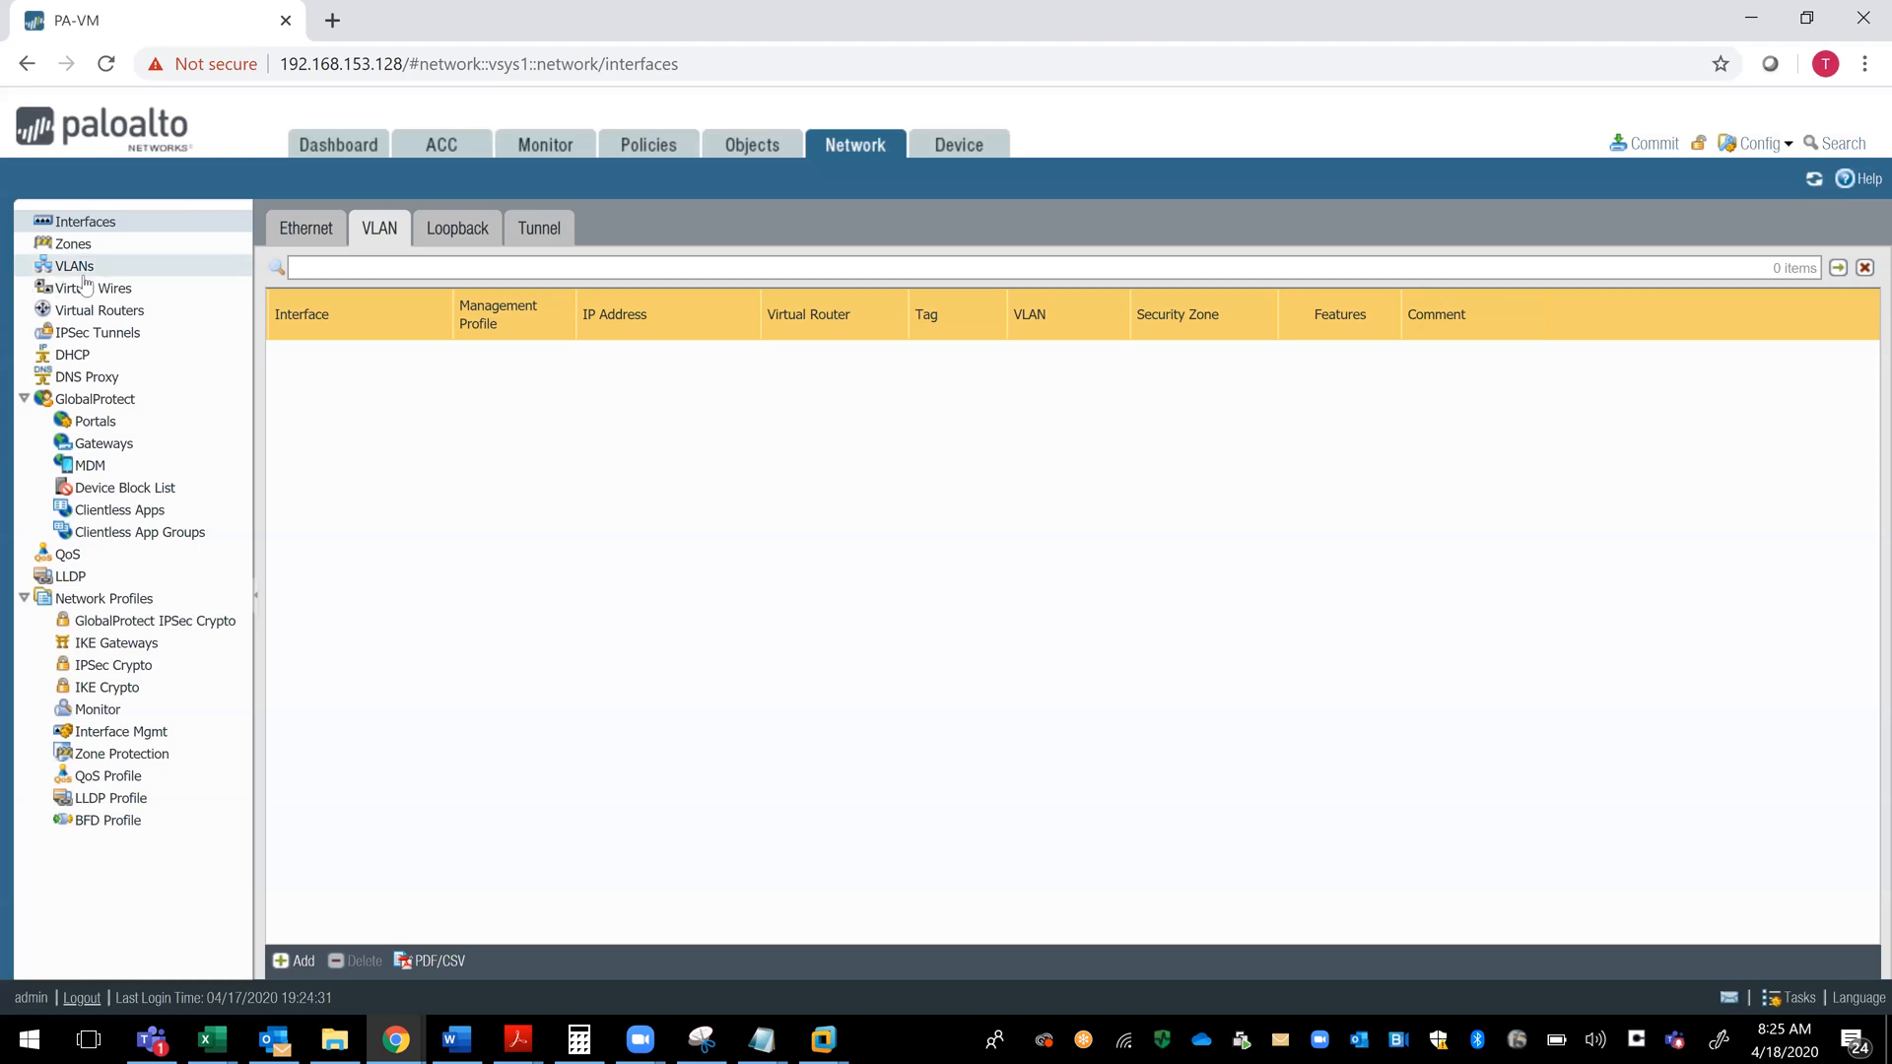
- Review the loopback and tunnel interface lists and the existing DMZ security zone
left_click(451, 238)
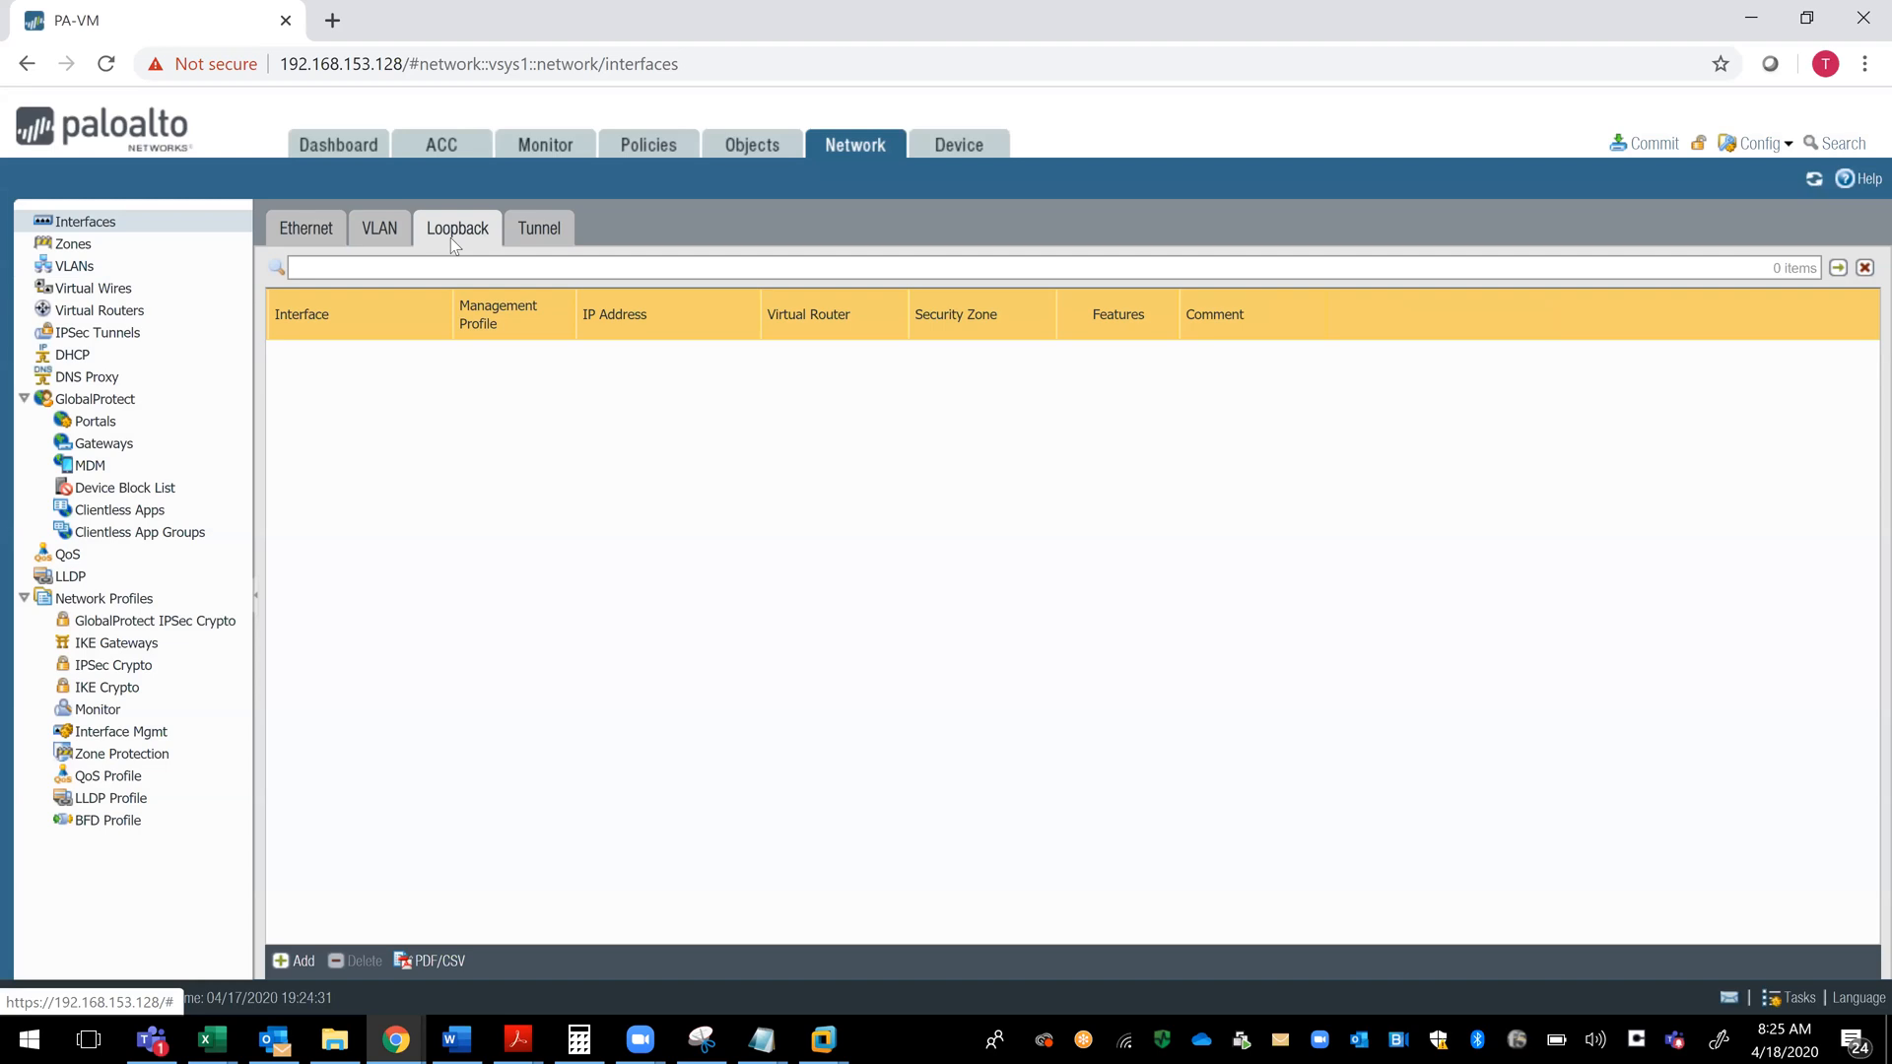
left_click(548, 237)
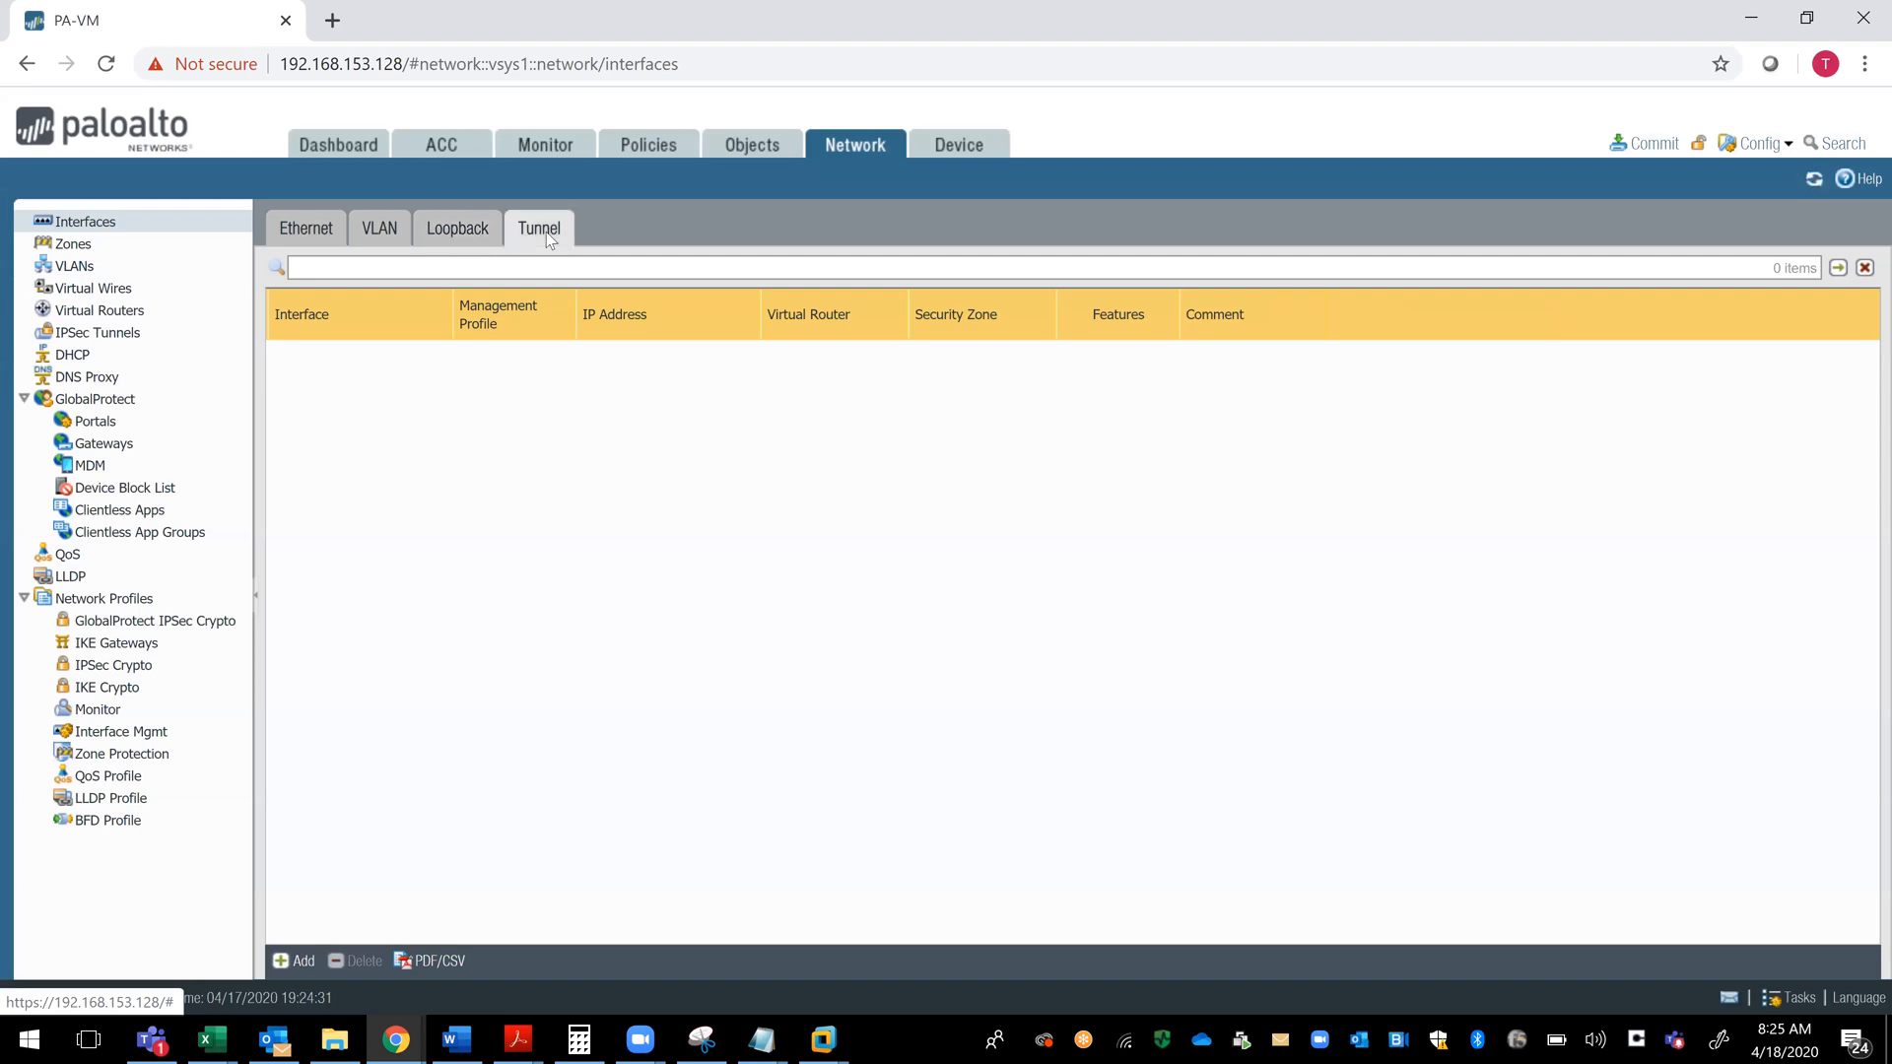
left_click(82, 252)
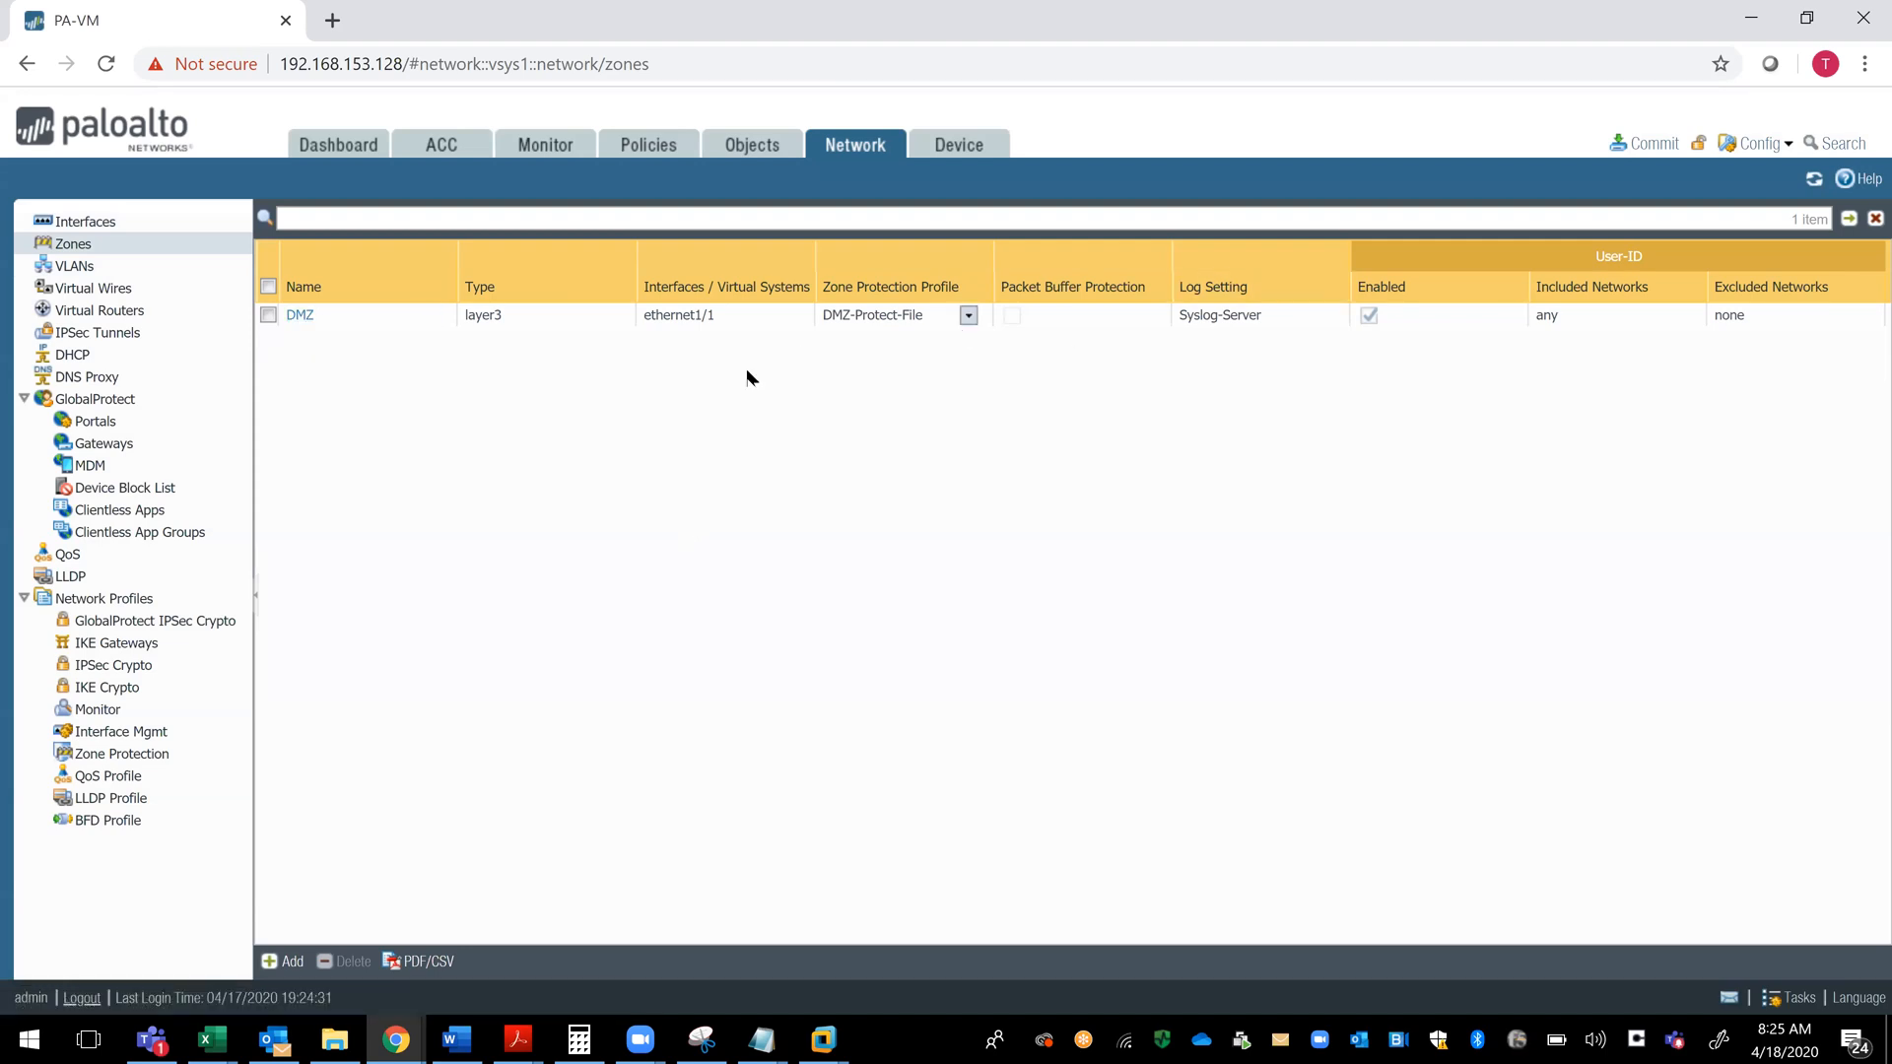
left_click(1400, 317)
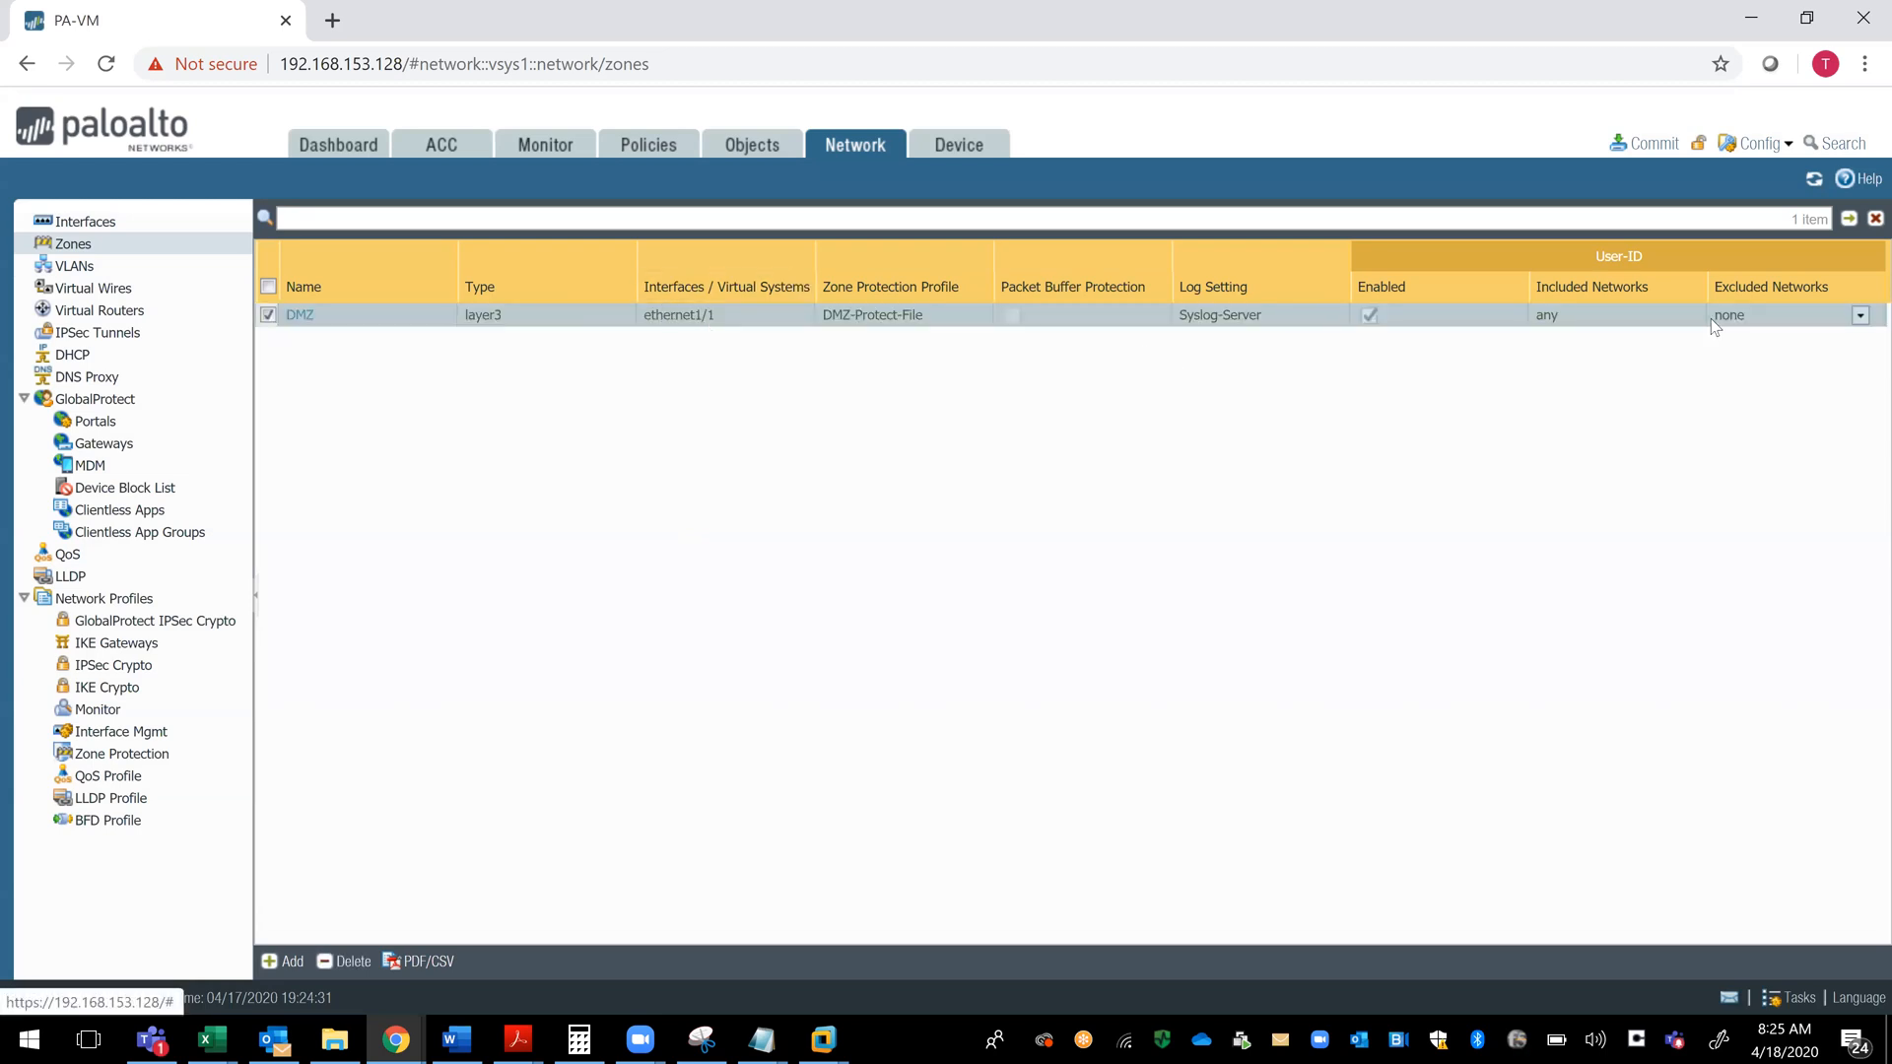
- Start a new security zone named Lan-Zone with Syslog-Server as its log setting
left_click(280, 962)
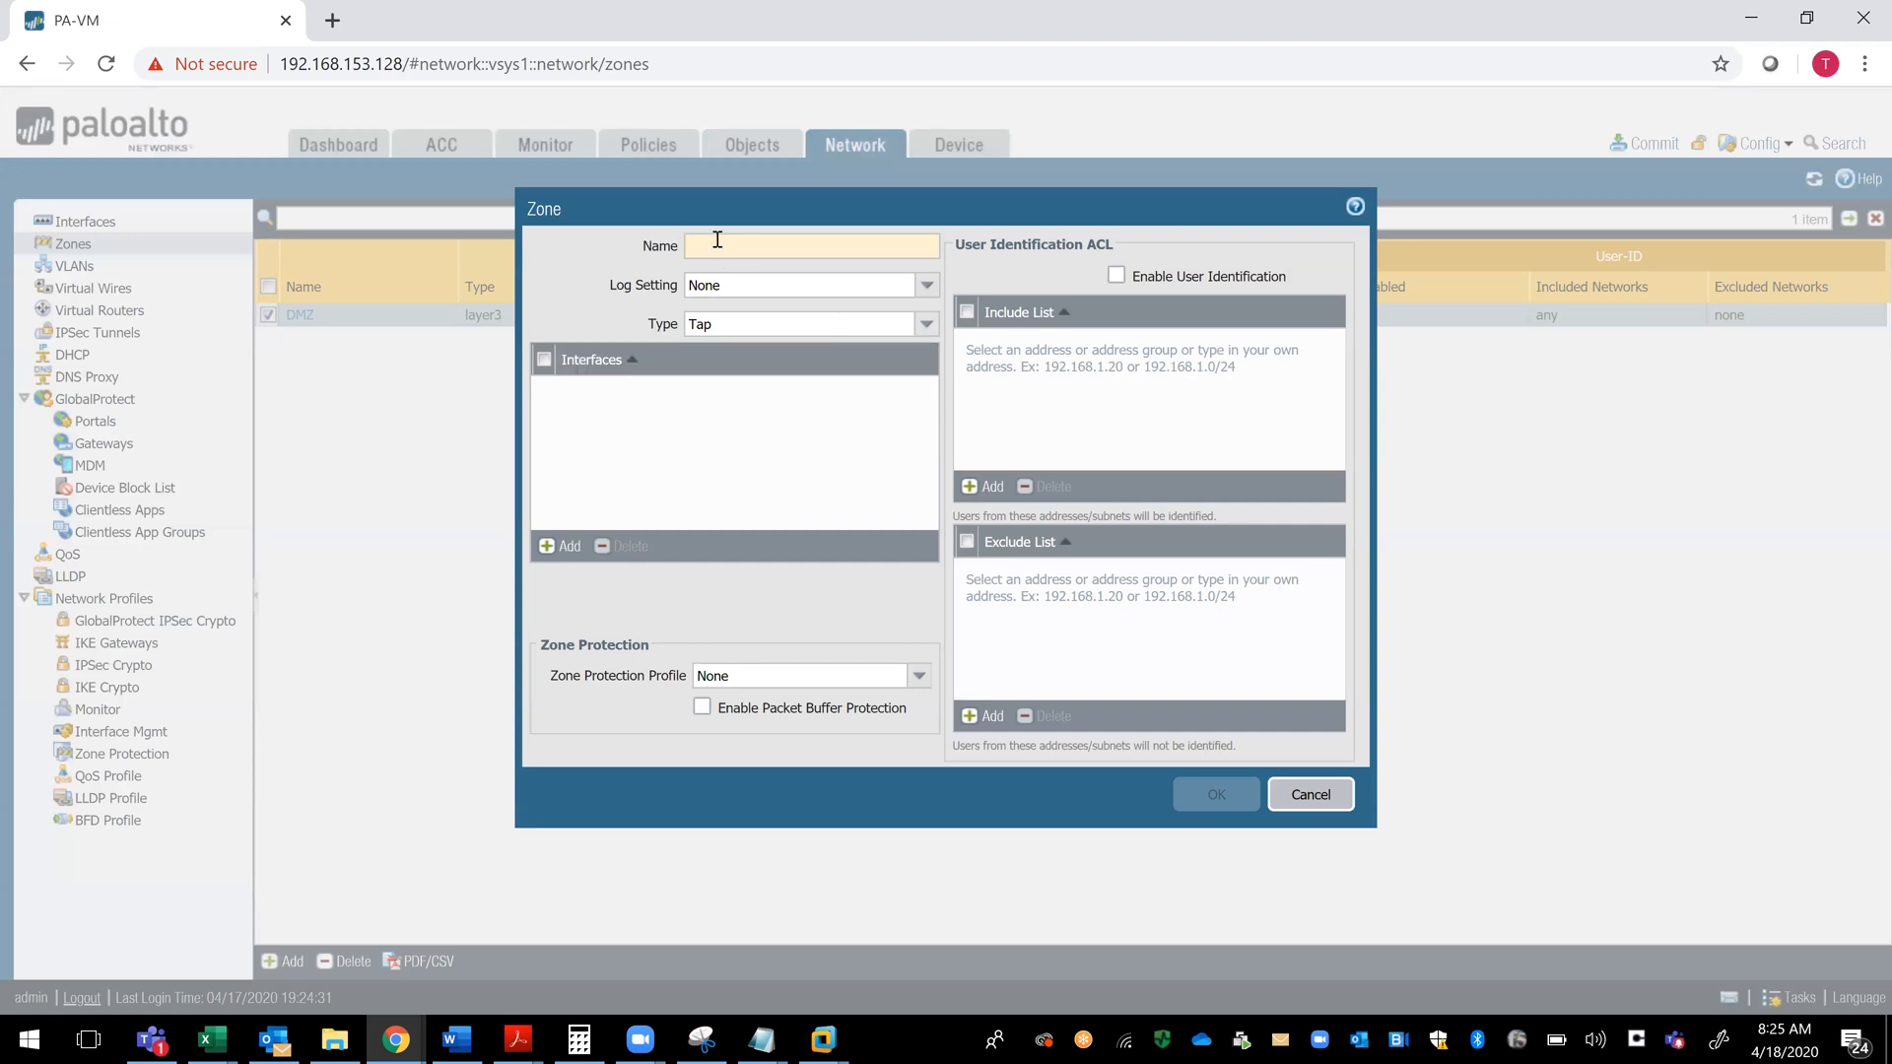
type("Zone")
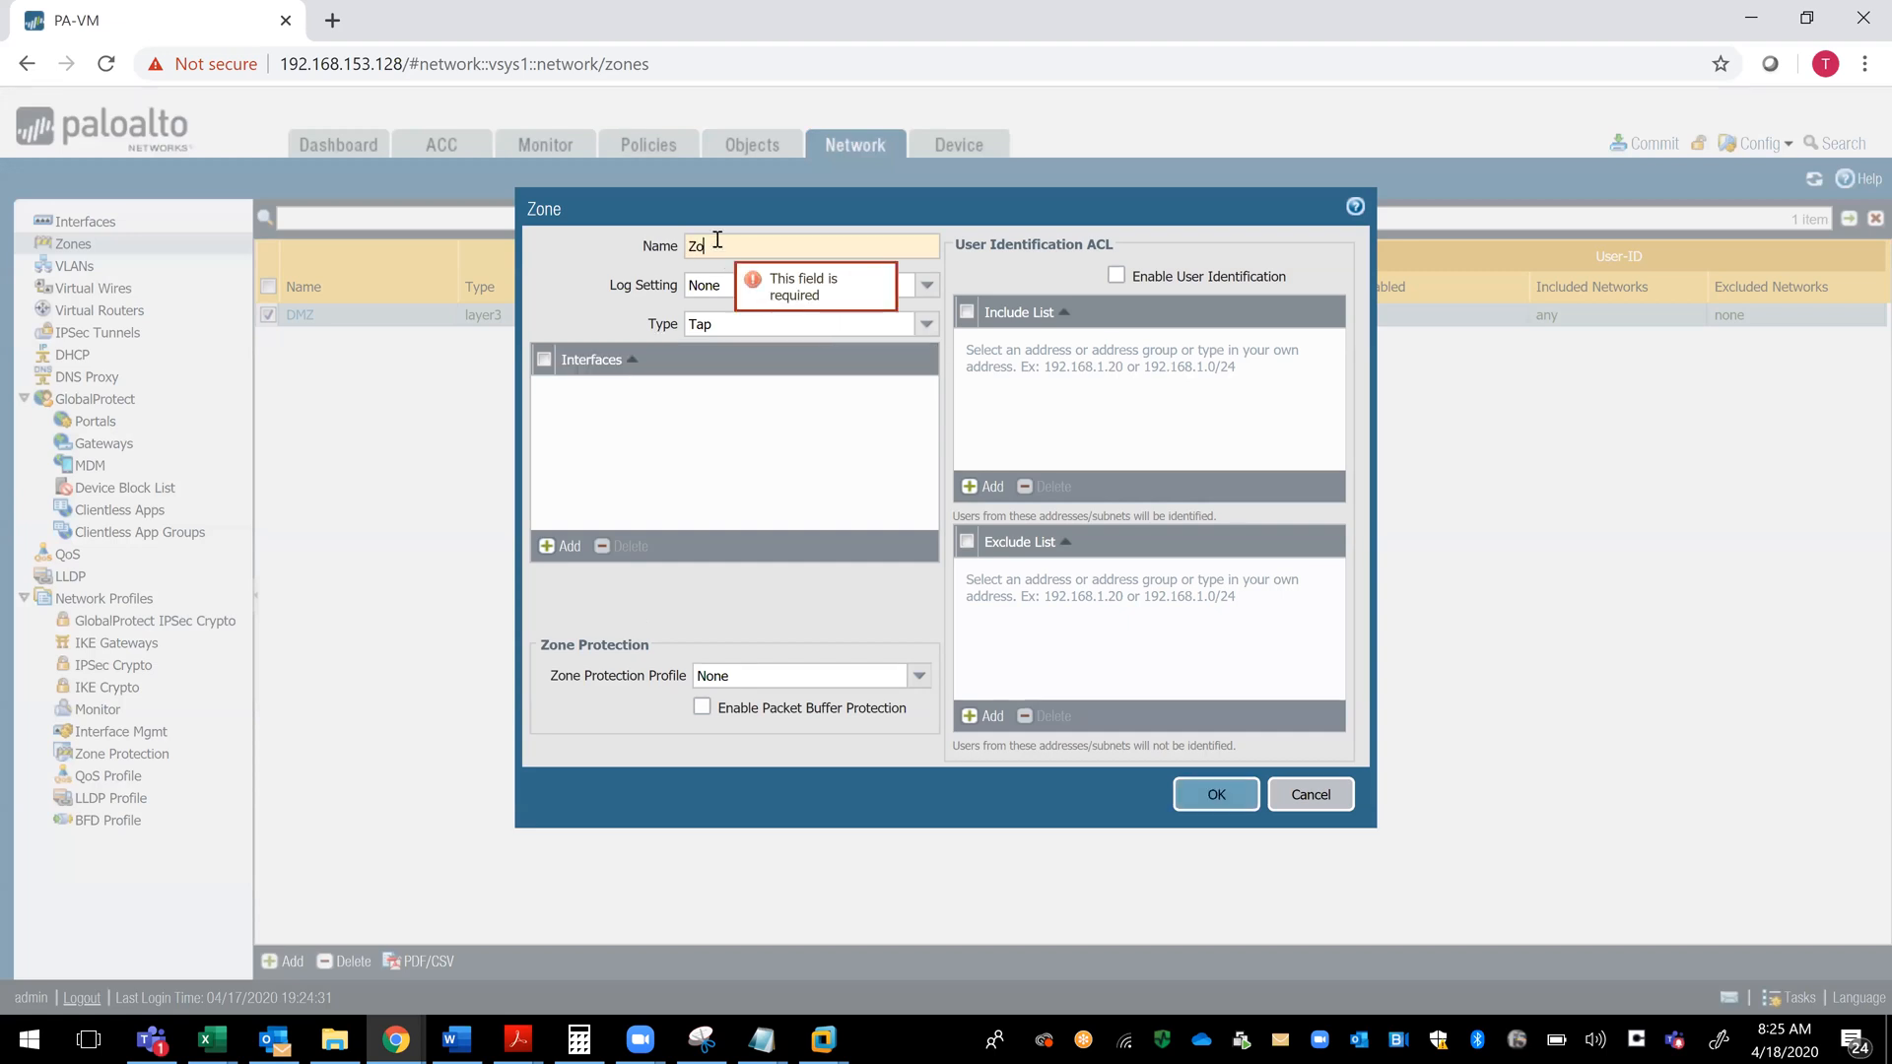
key("BackSpace")
key("BackSpace")
key("BackSpace")
key("BackSpace")
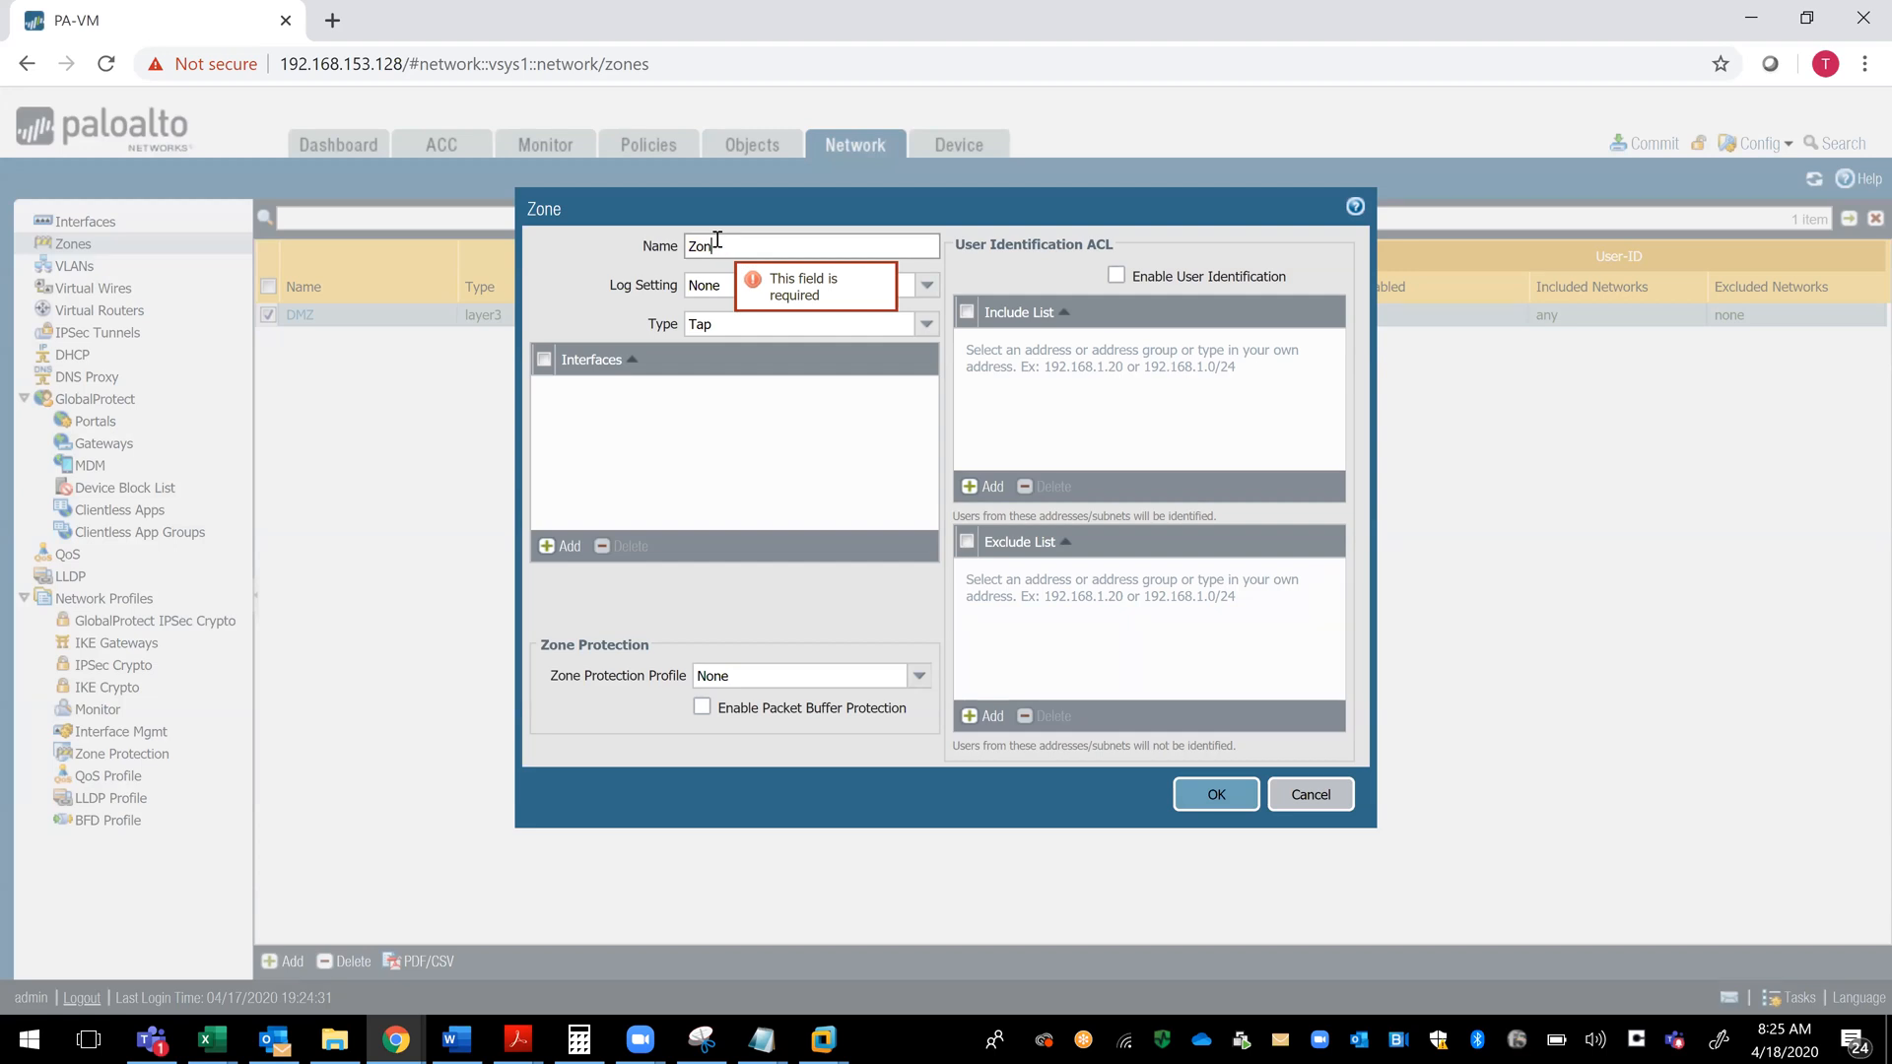
type("Lan")
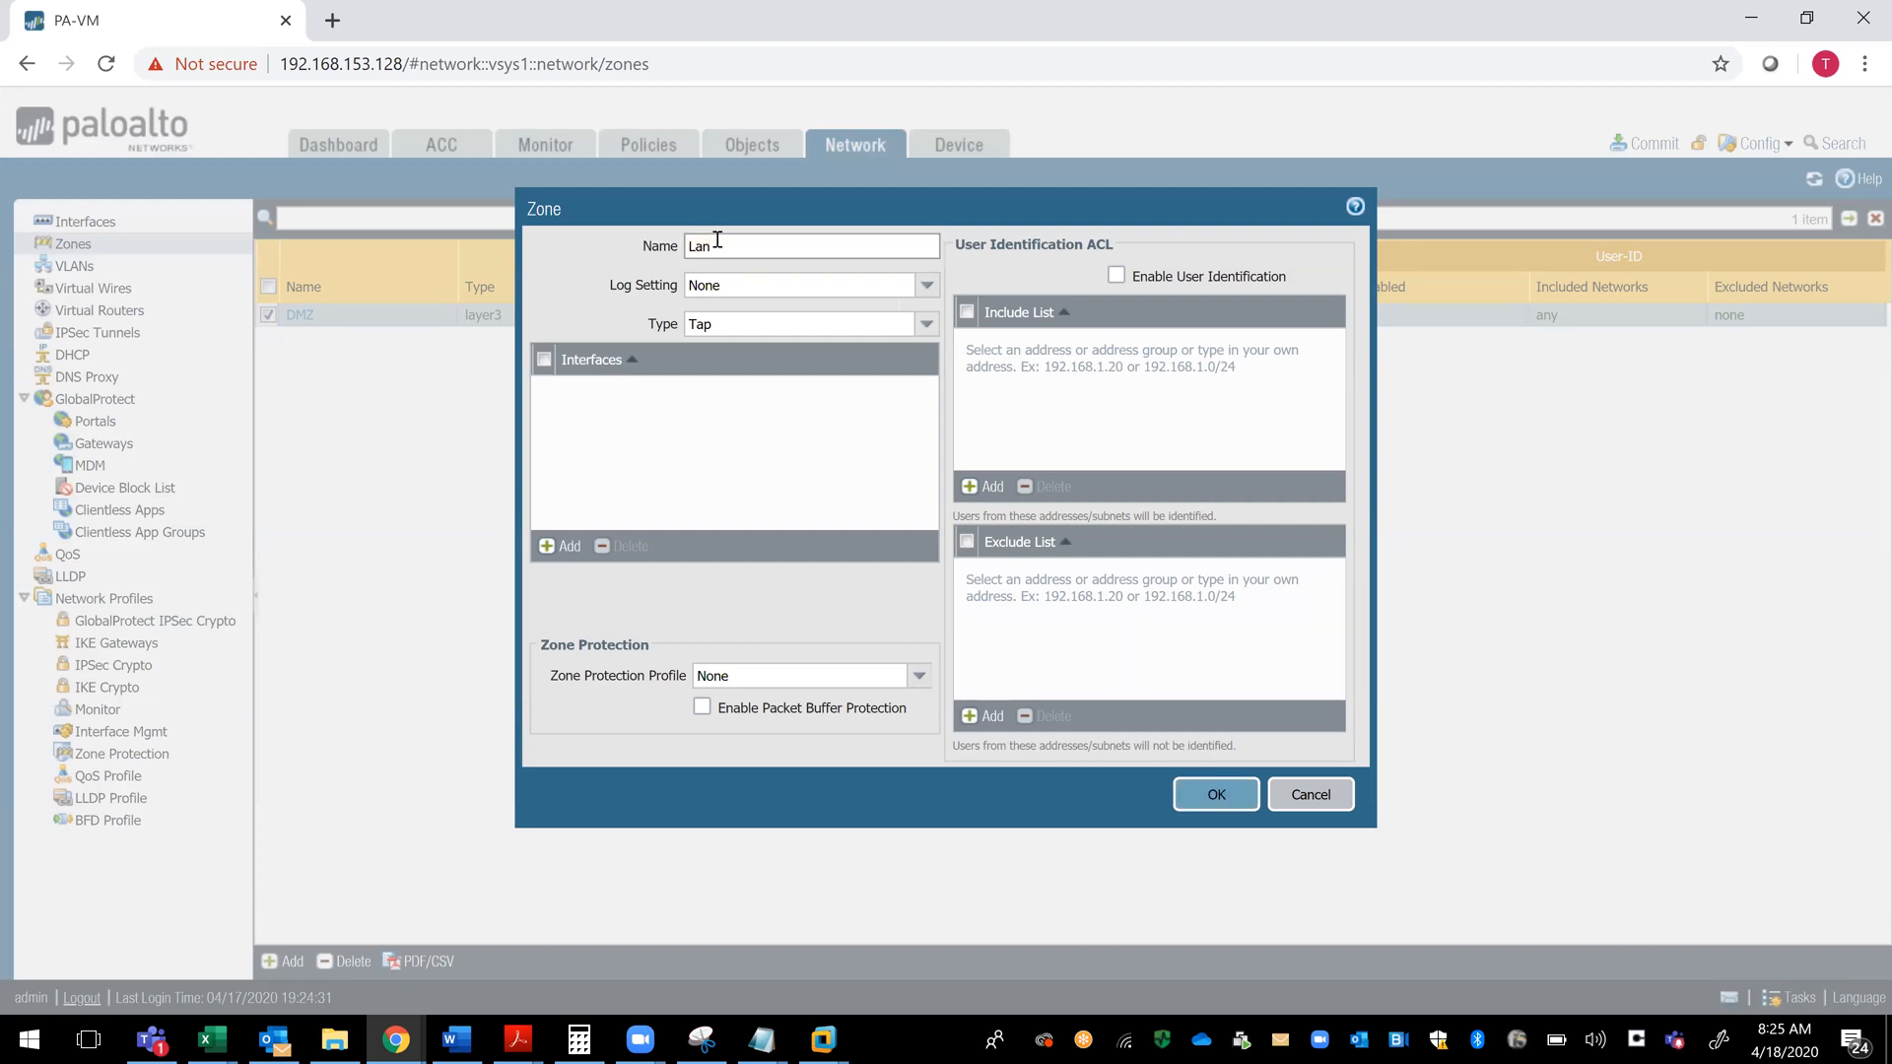
type("-Zone")
left_click(940, 290)
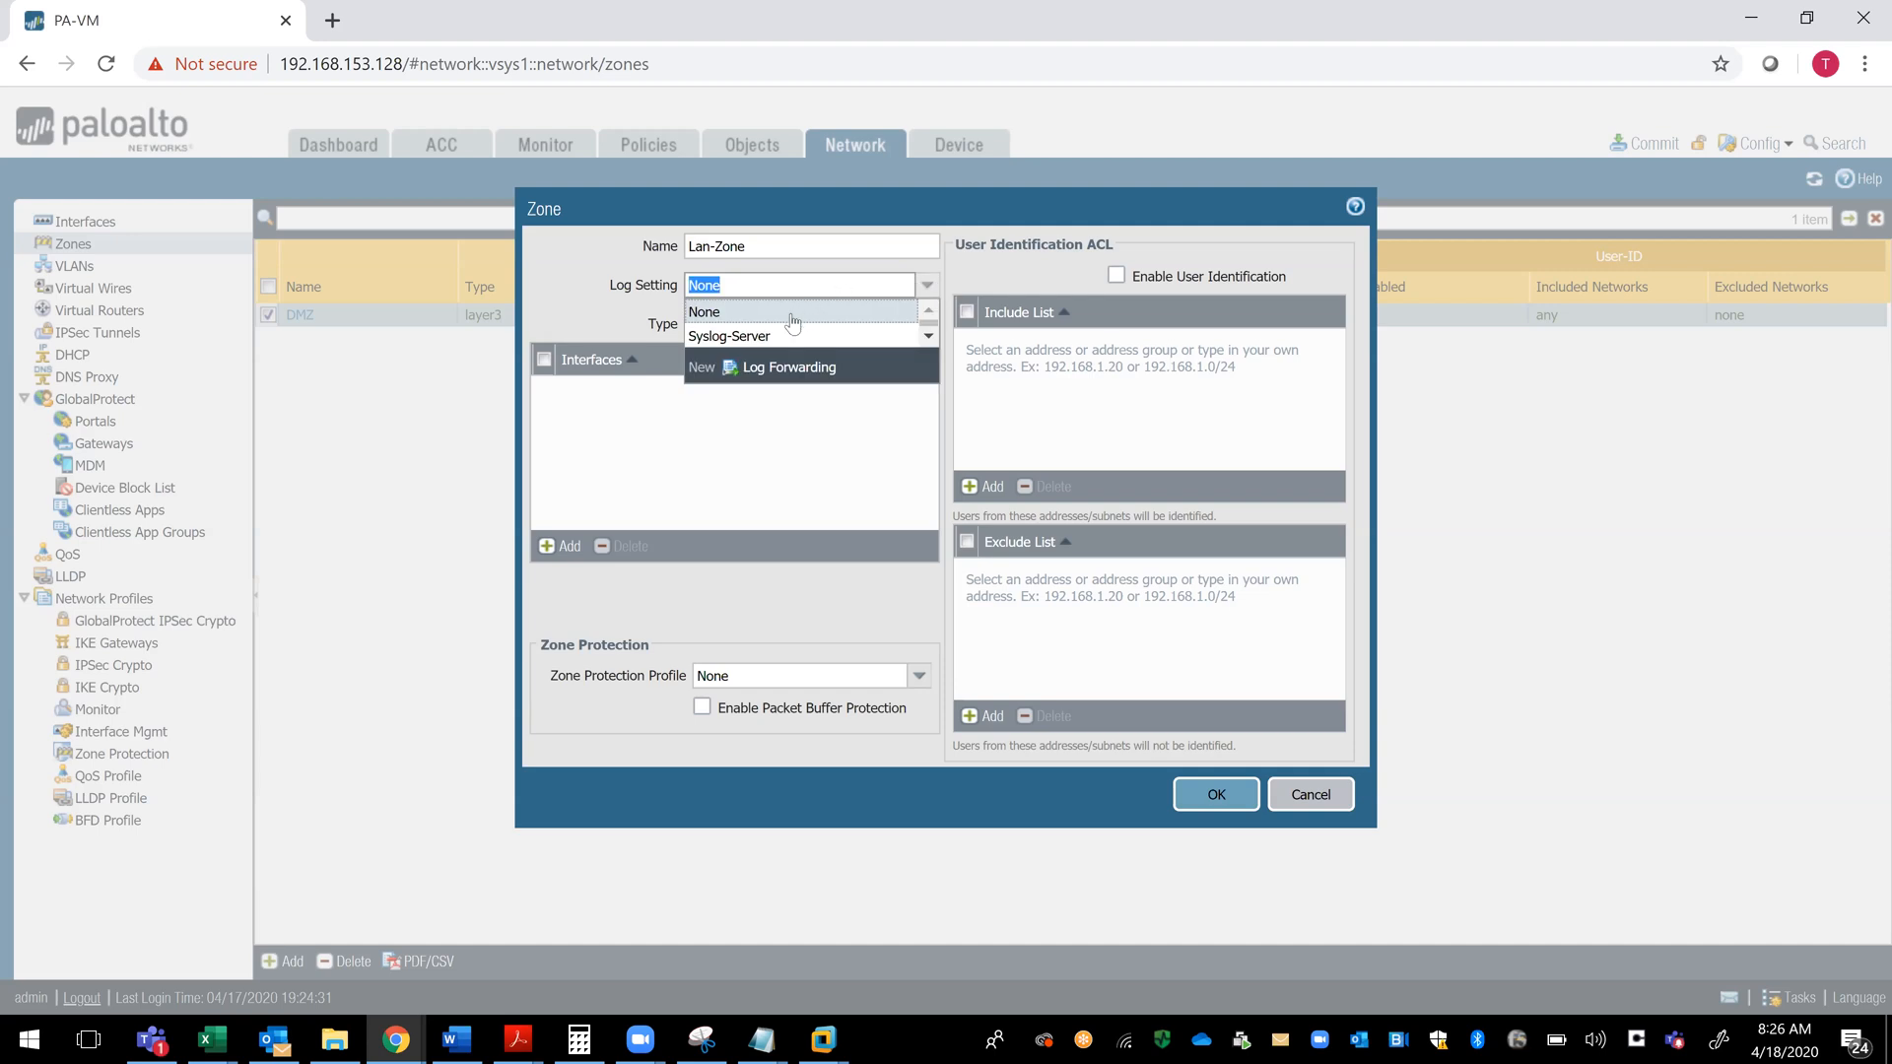
left_click(744, 336)
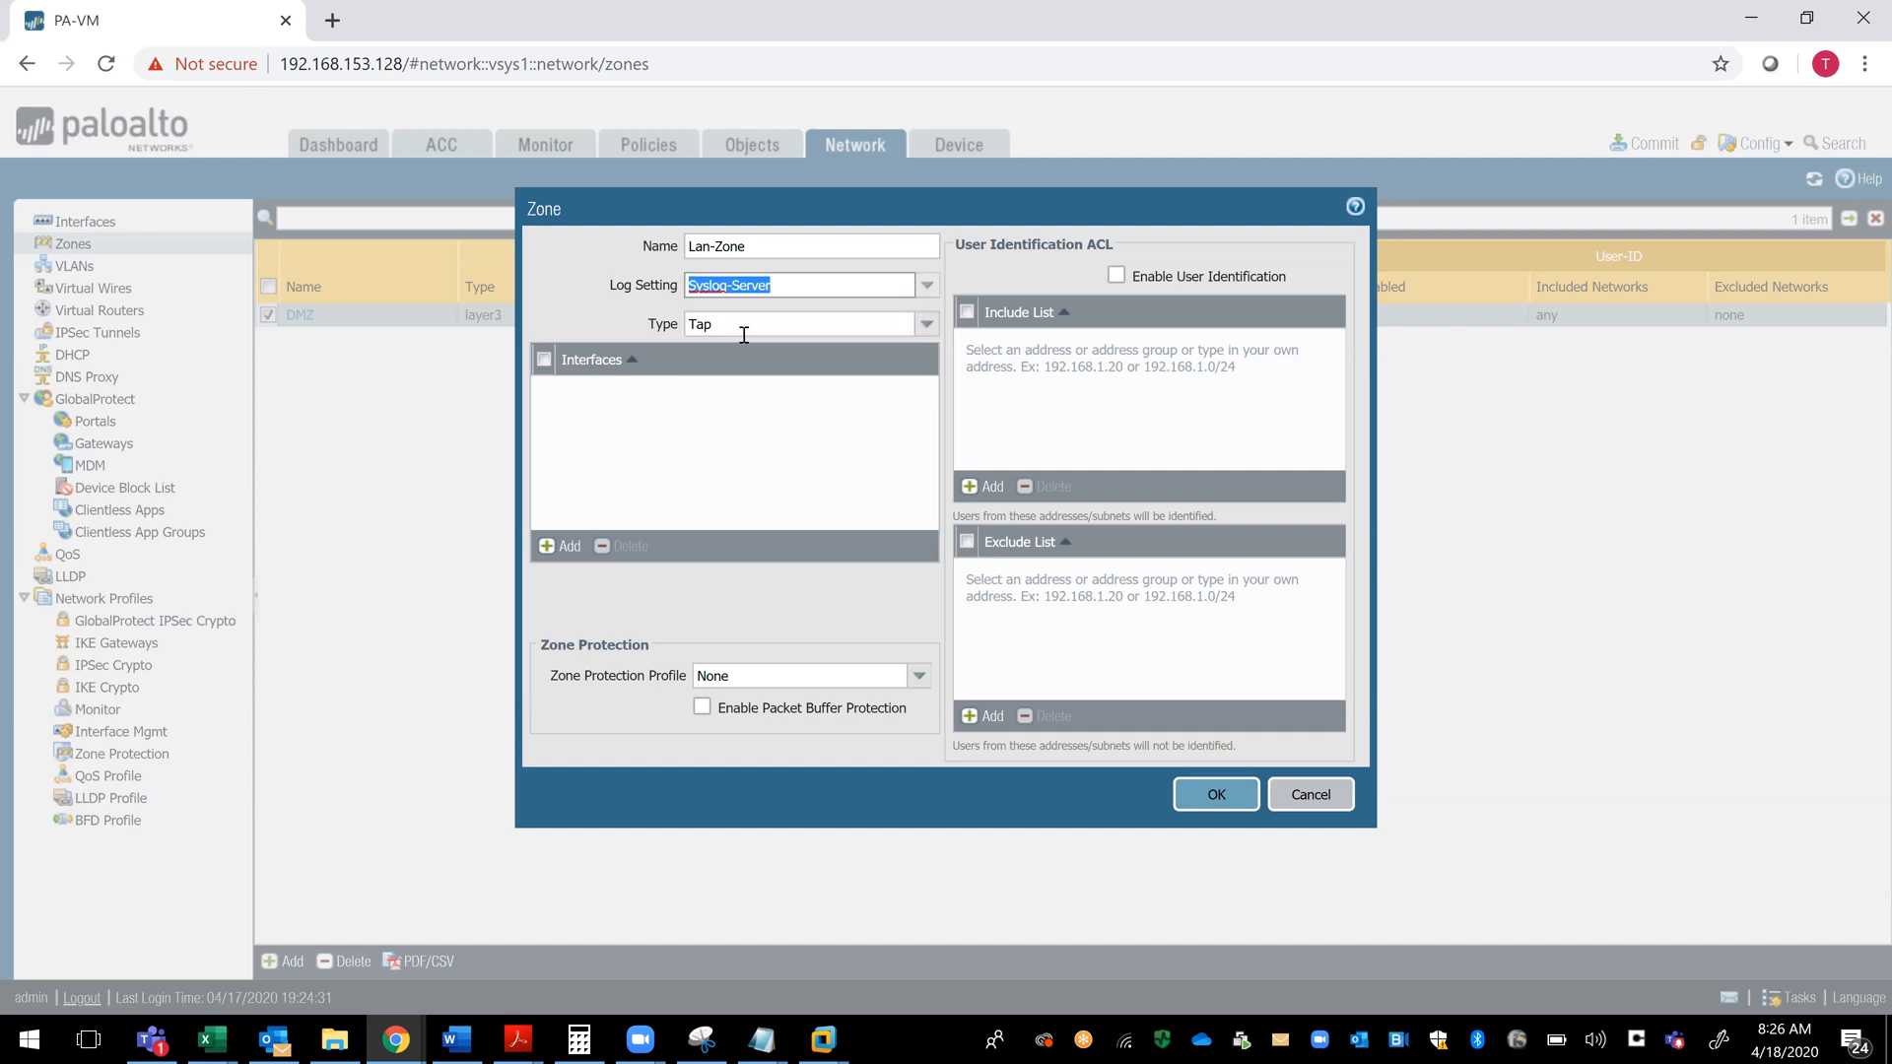
key("Tab")
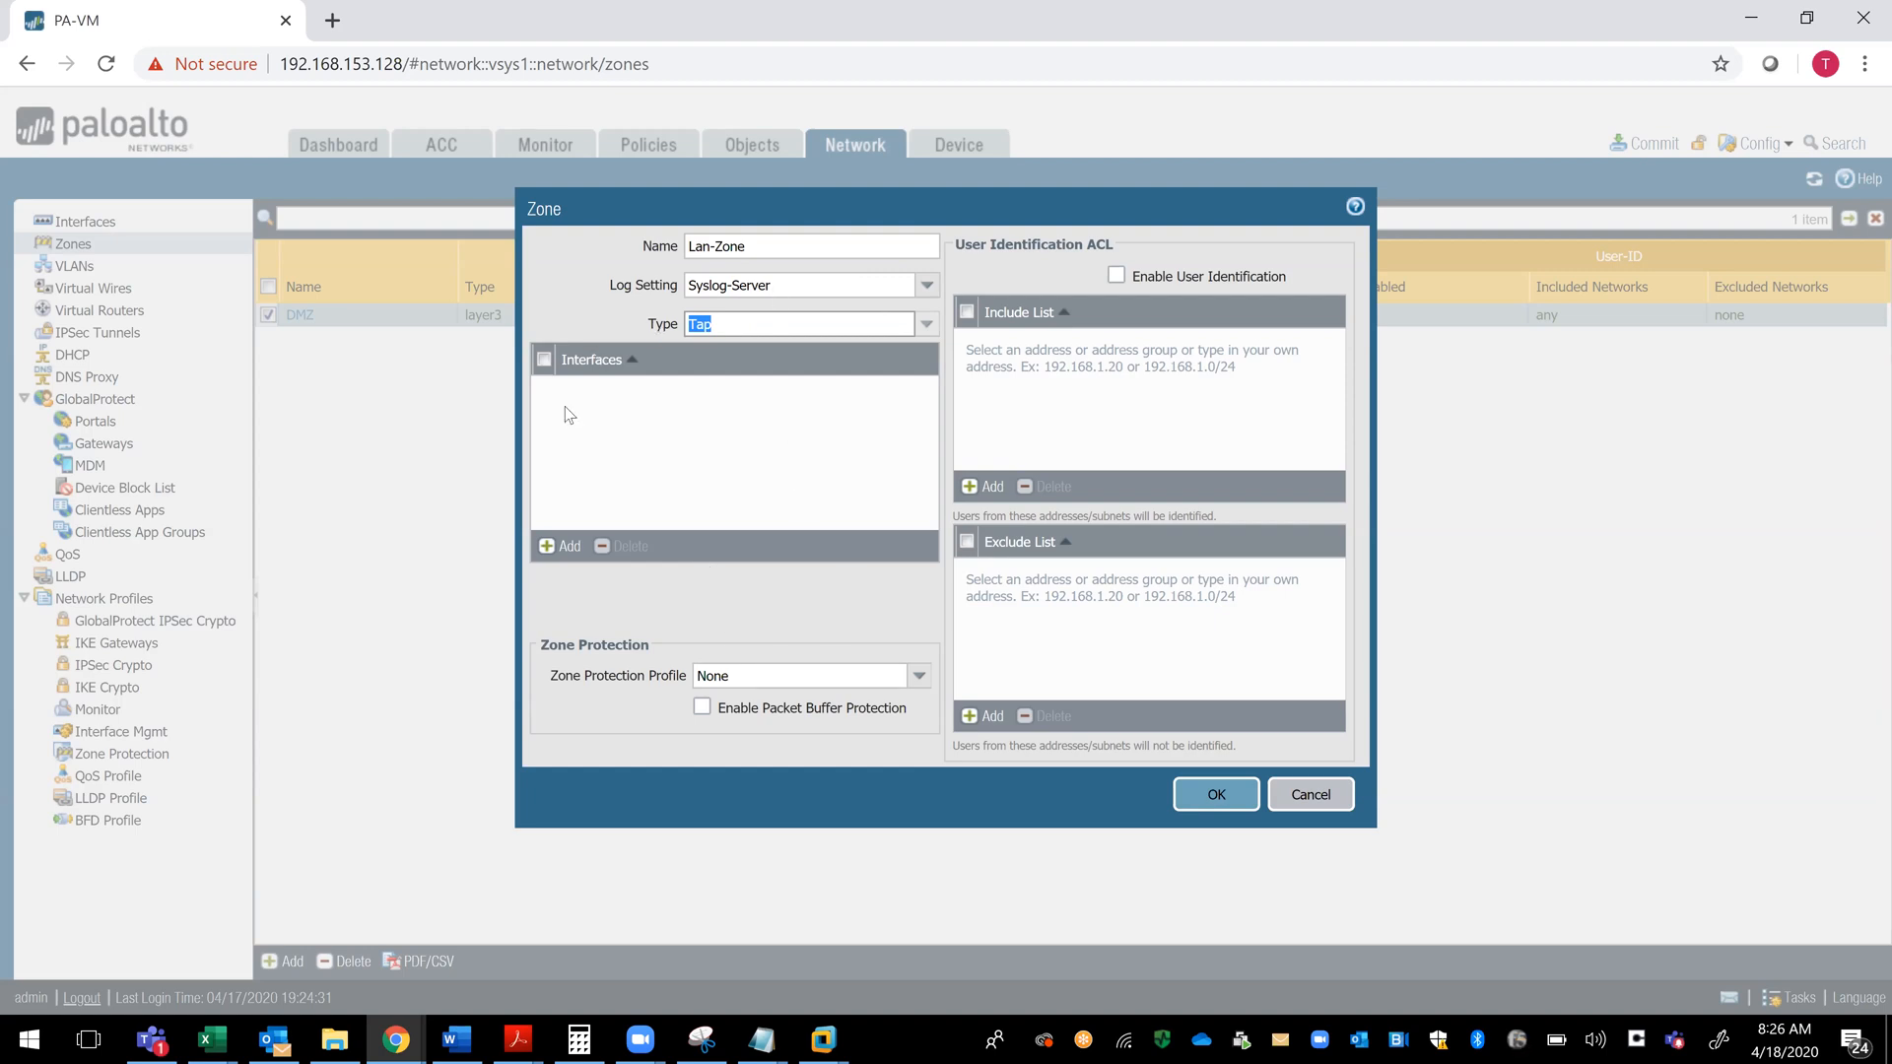
- Try to add ethernet1/2 to the new Lan-Zone's interfaces, and discard the zone
left_click(548, 548)
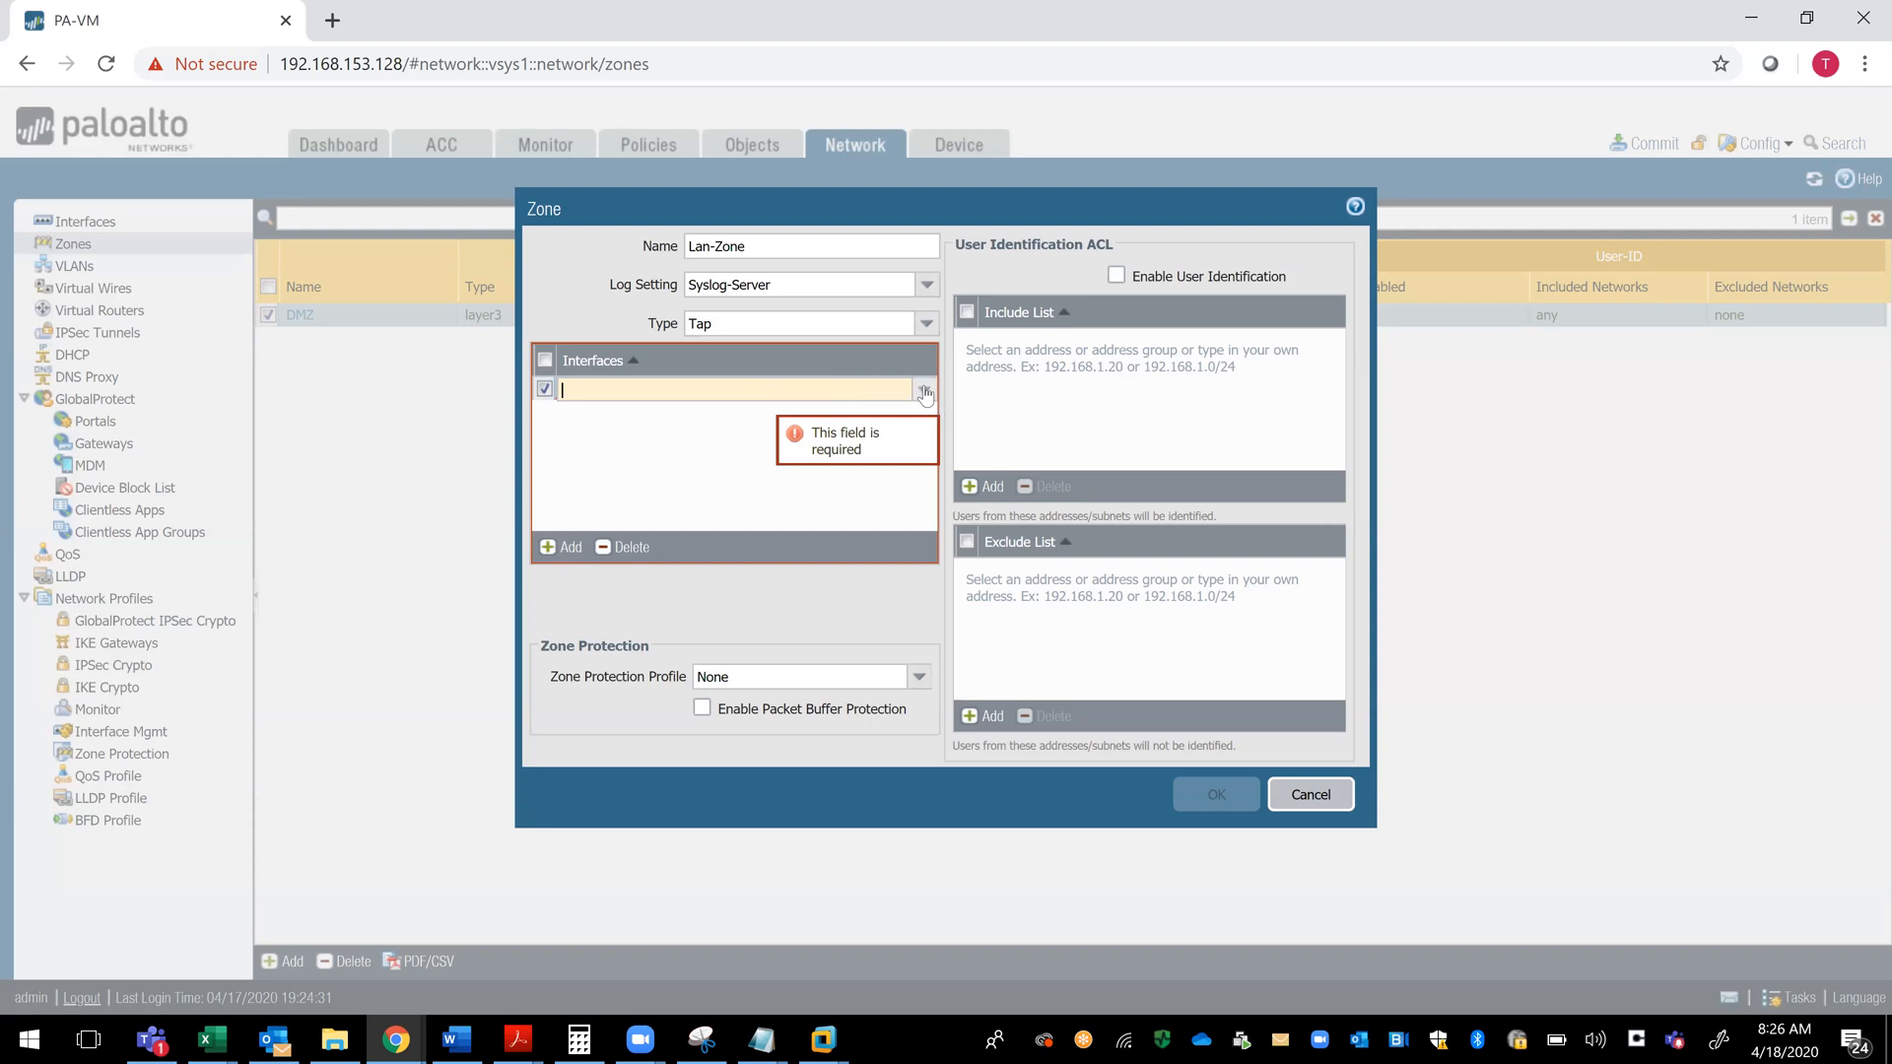
left_click(668, 372)
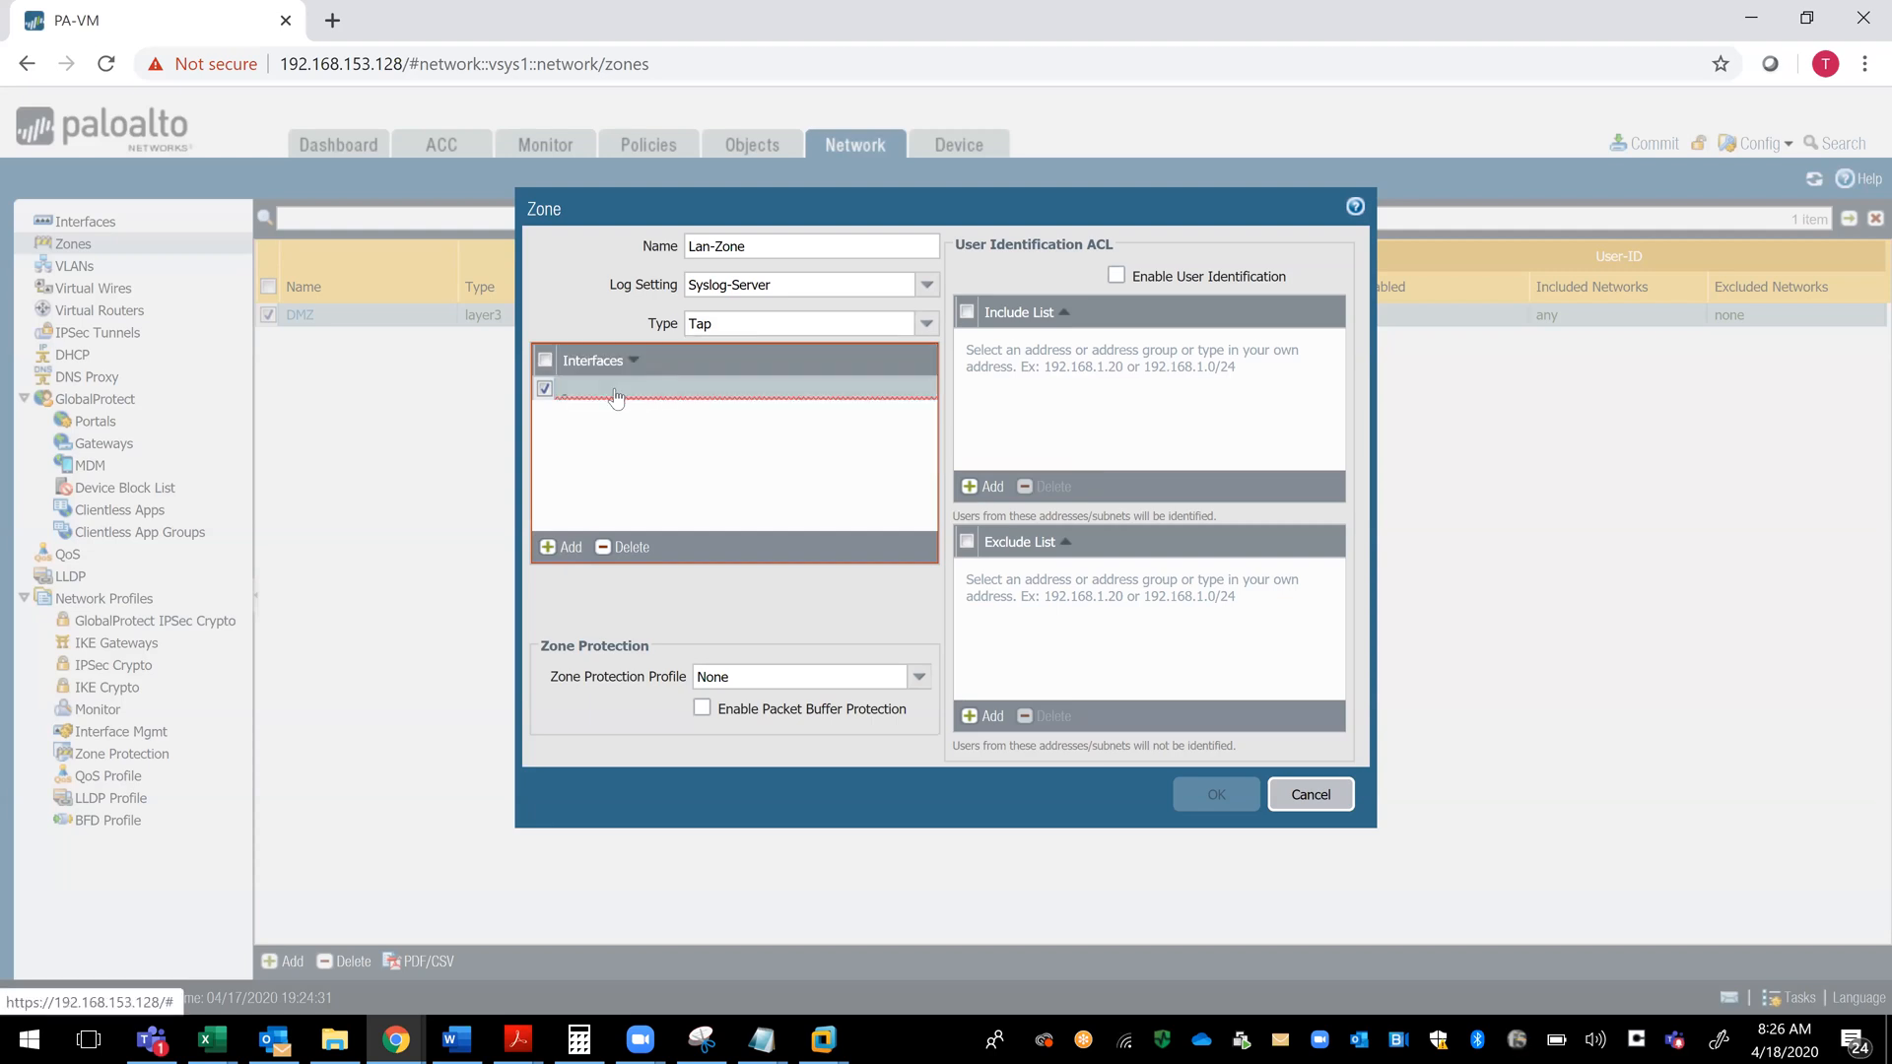
left_click(547, 555)
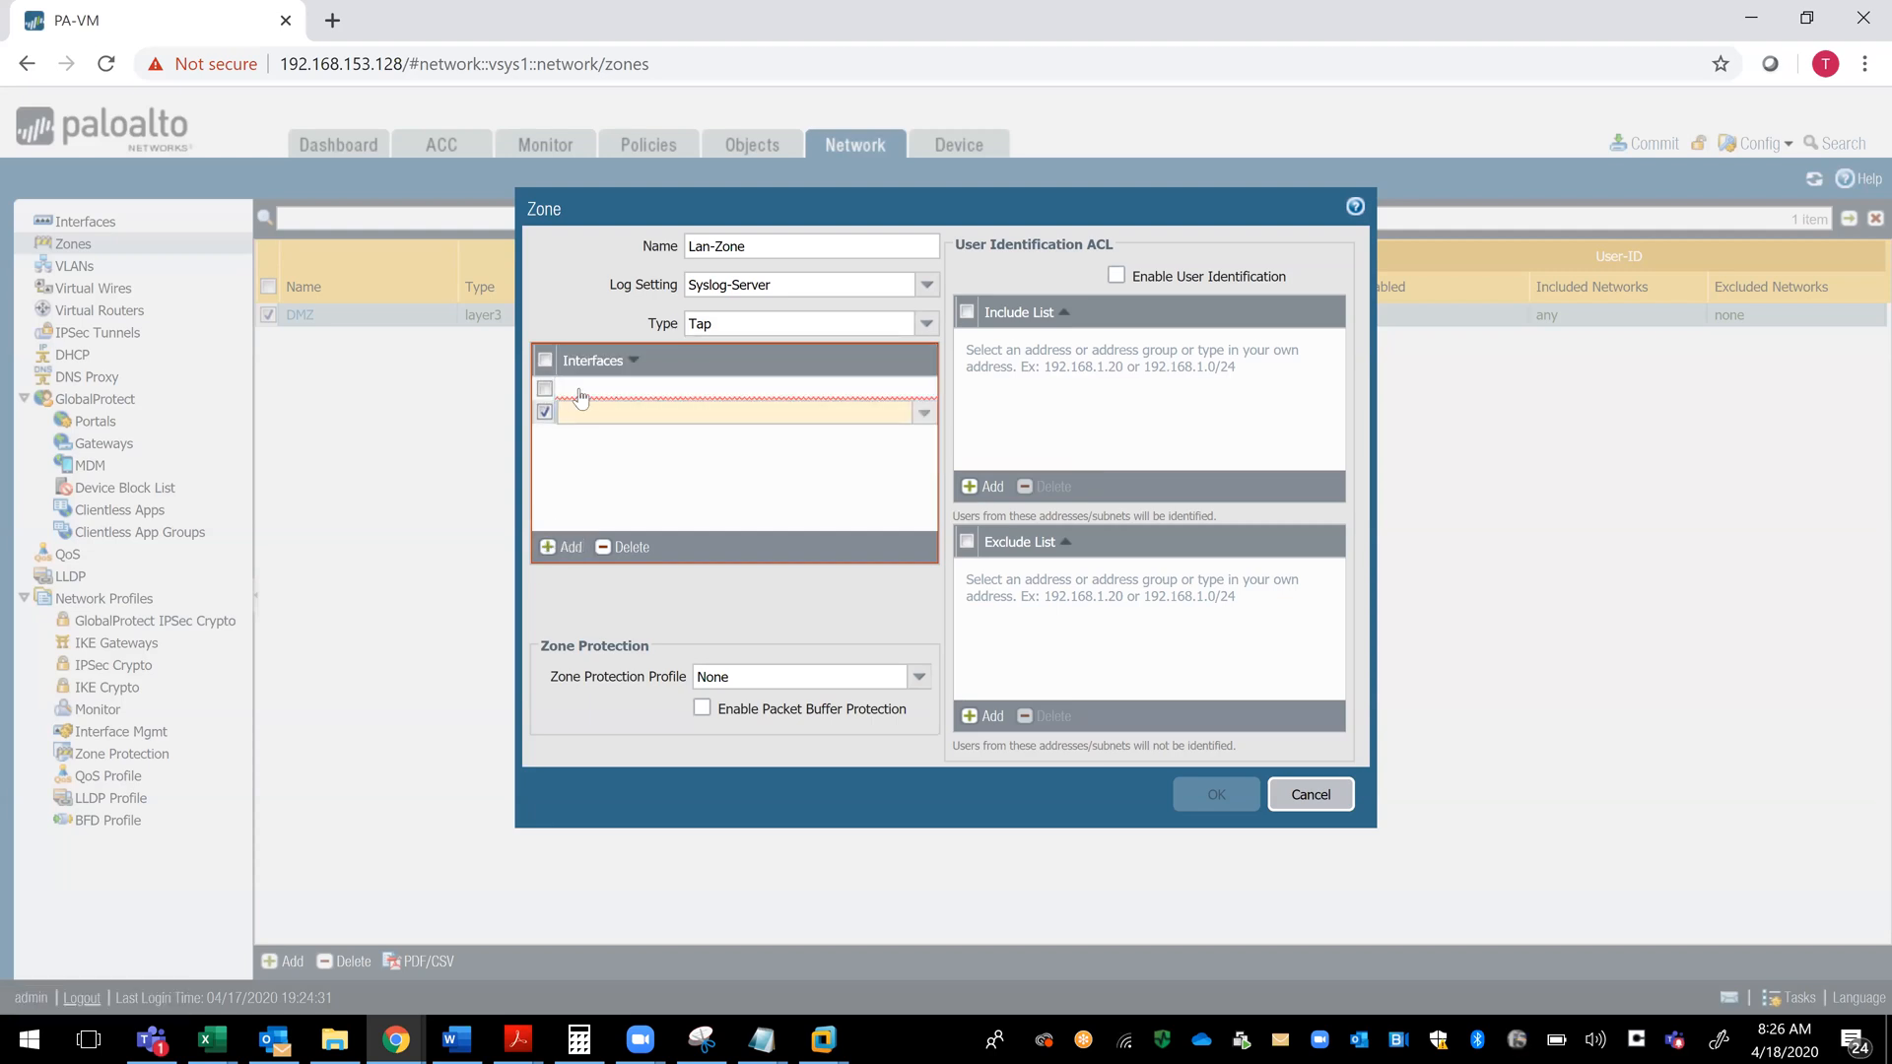
left_click(625, 548)
left_click(575, 386)
type("ethernet")
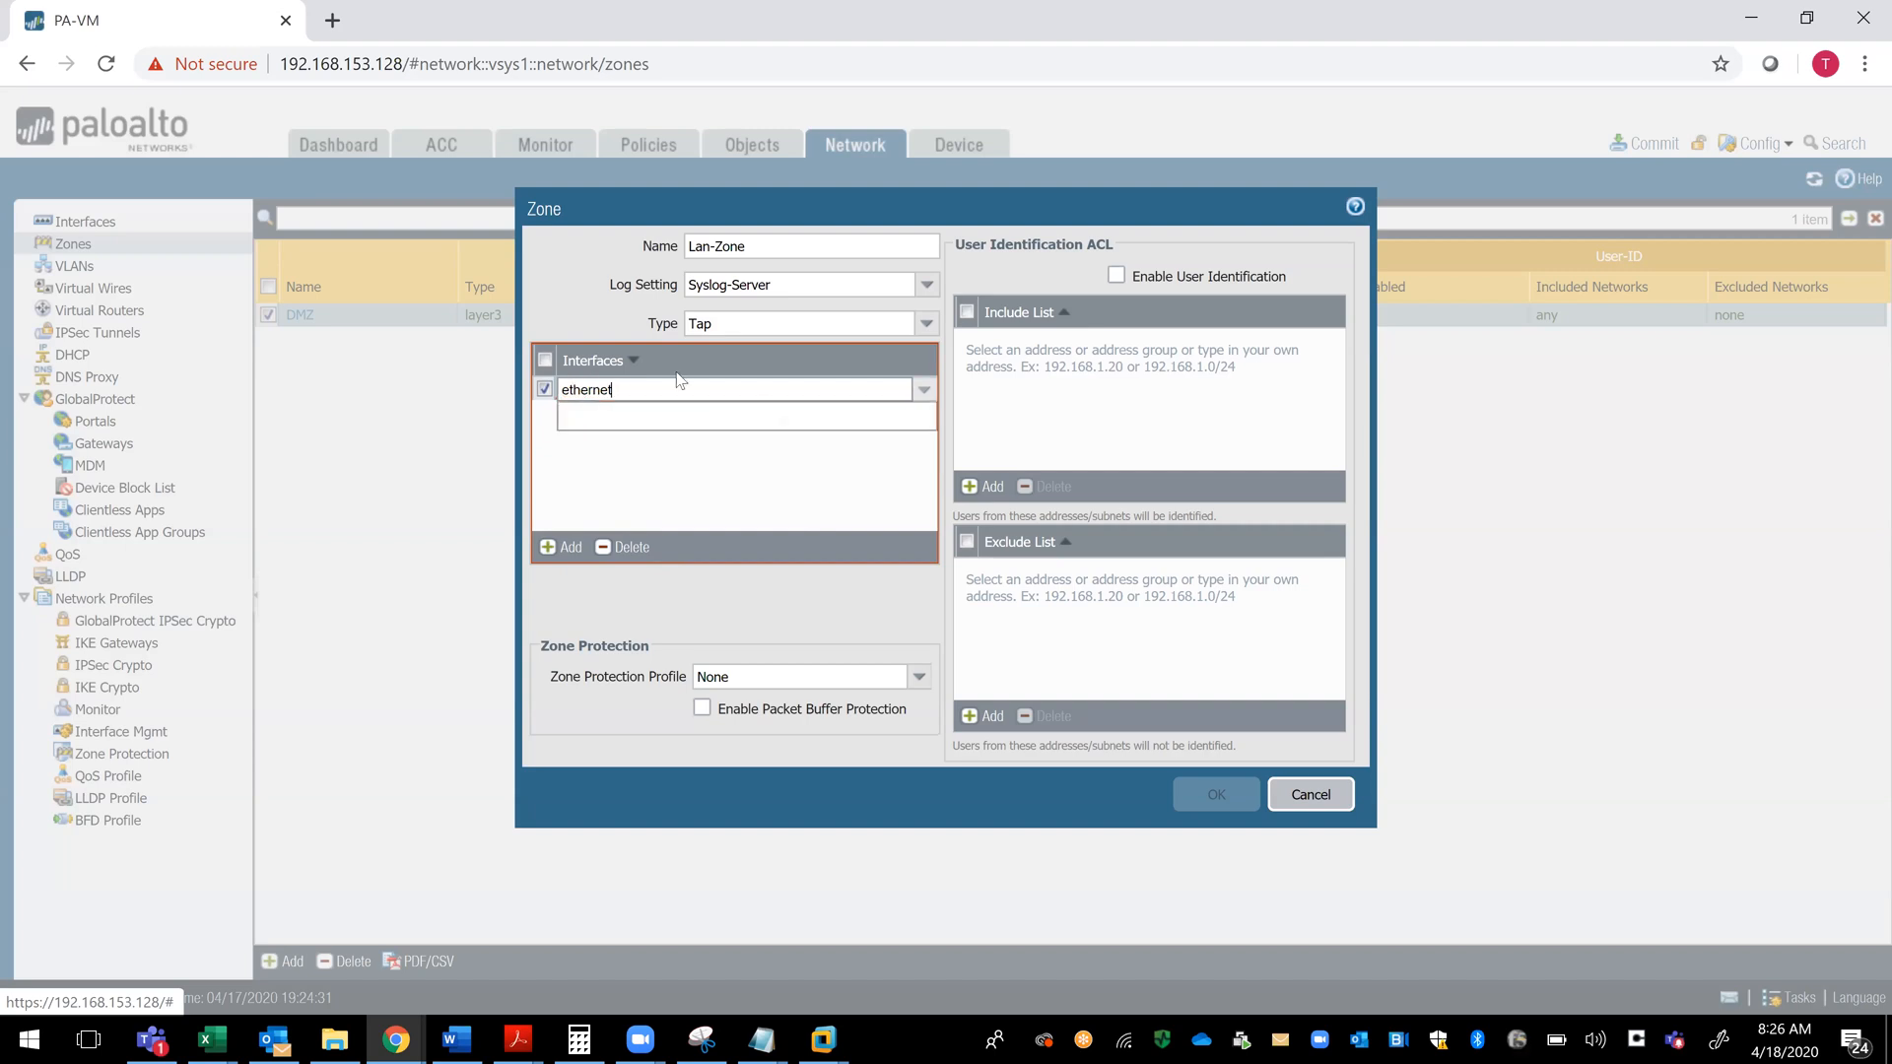
type("1/2")
left_click(570, 550)
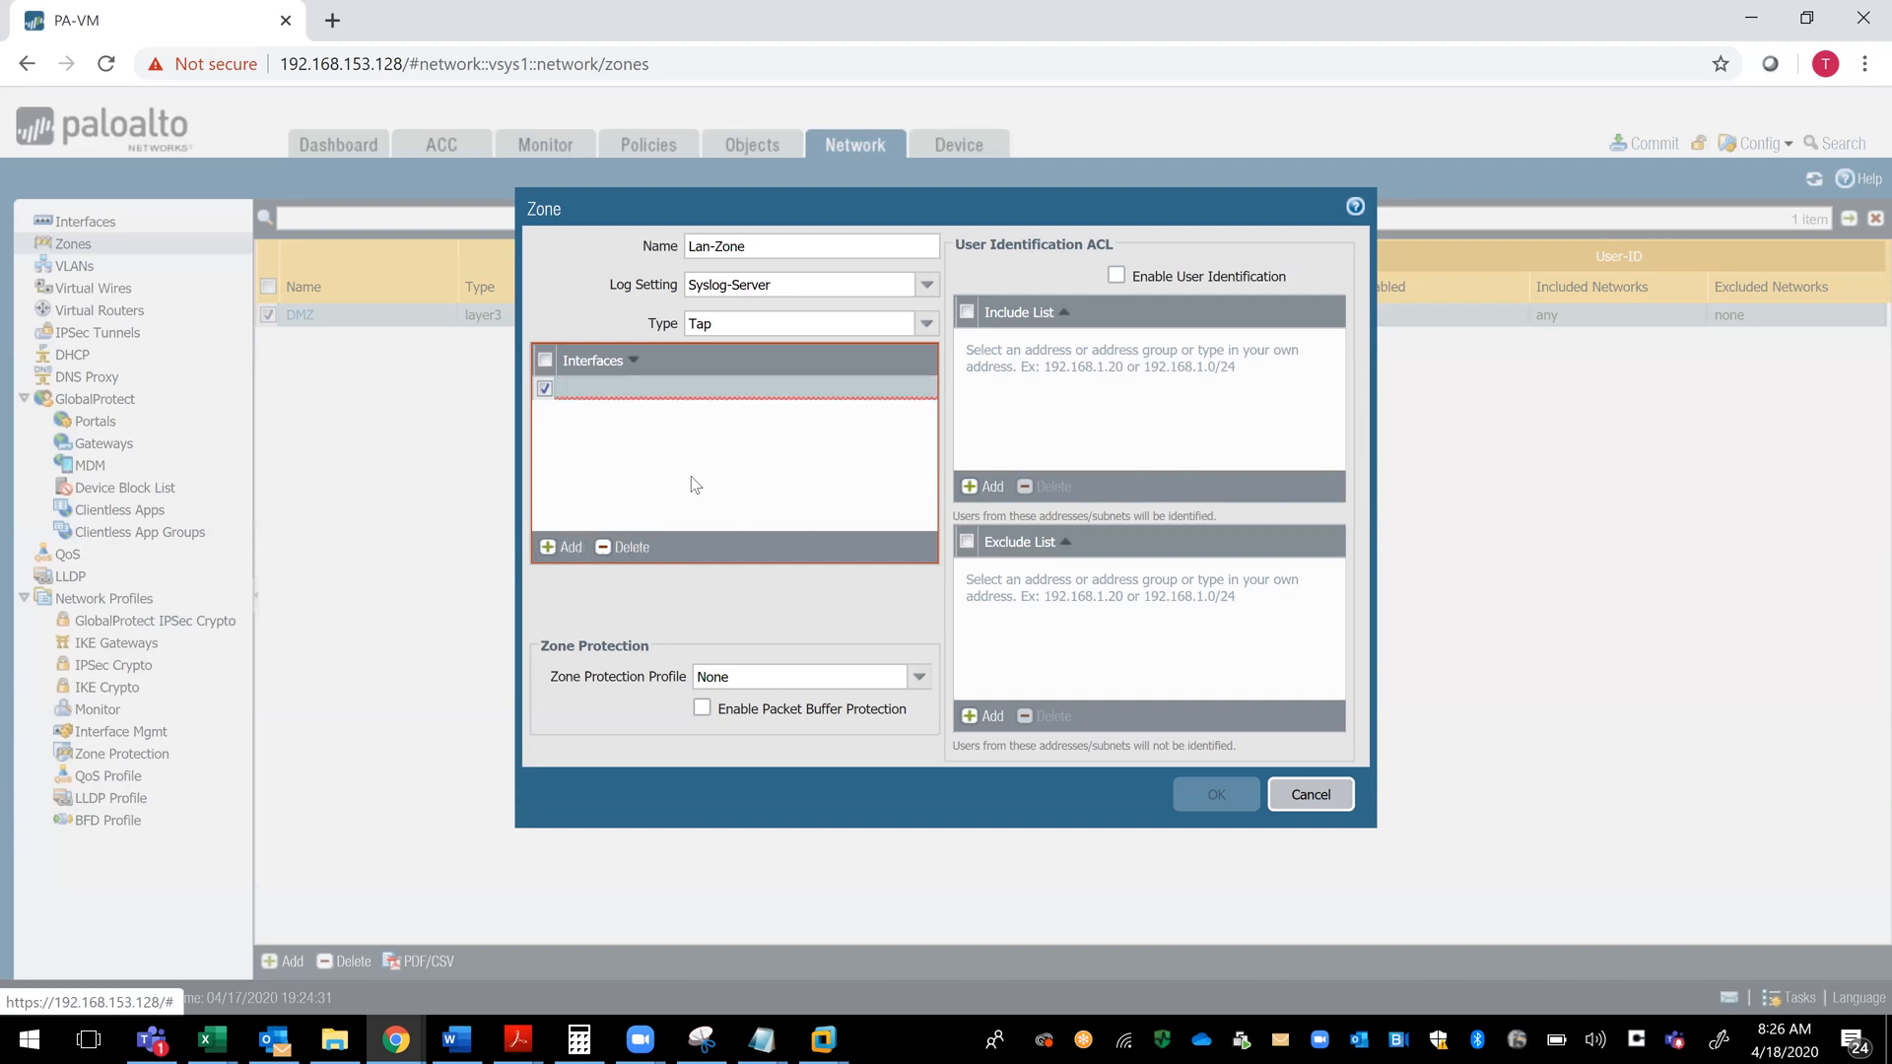
left_click(566, 385)
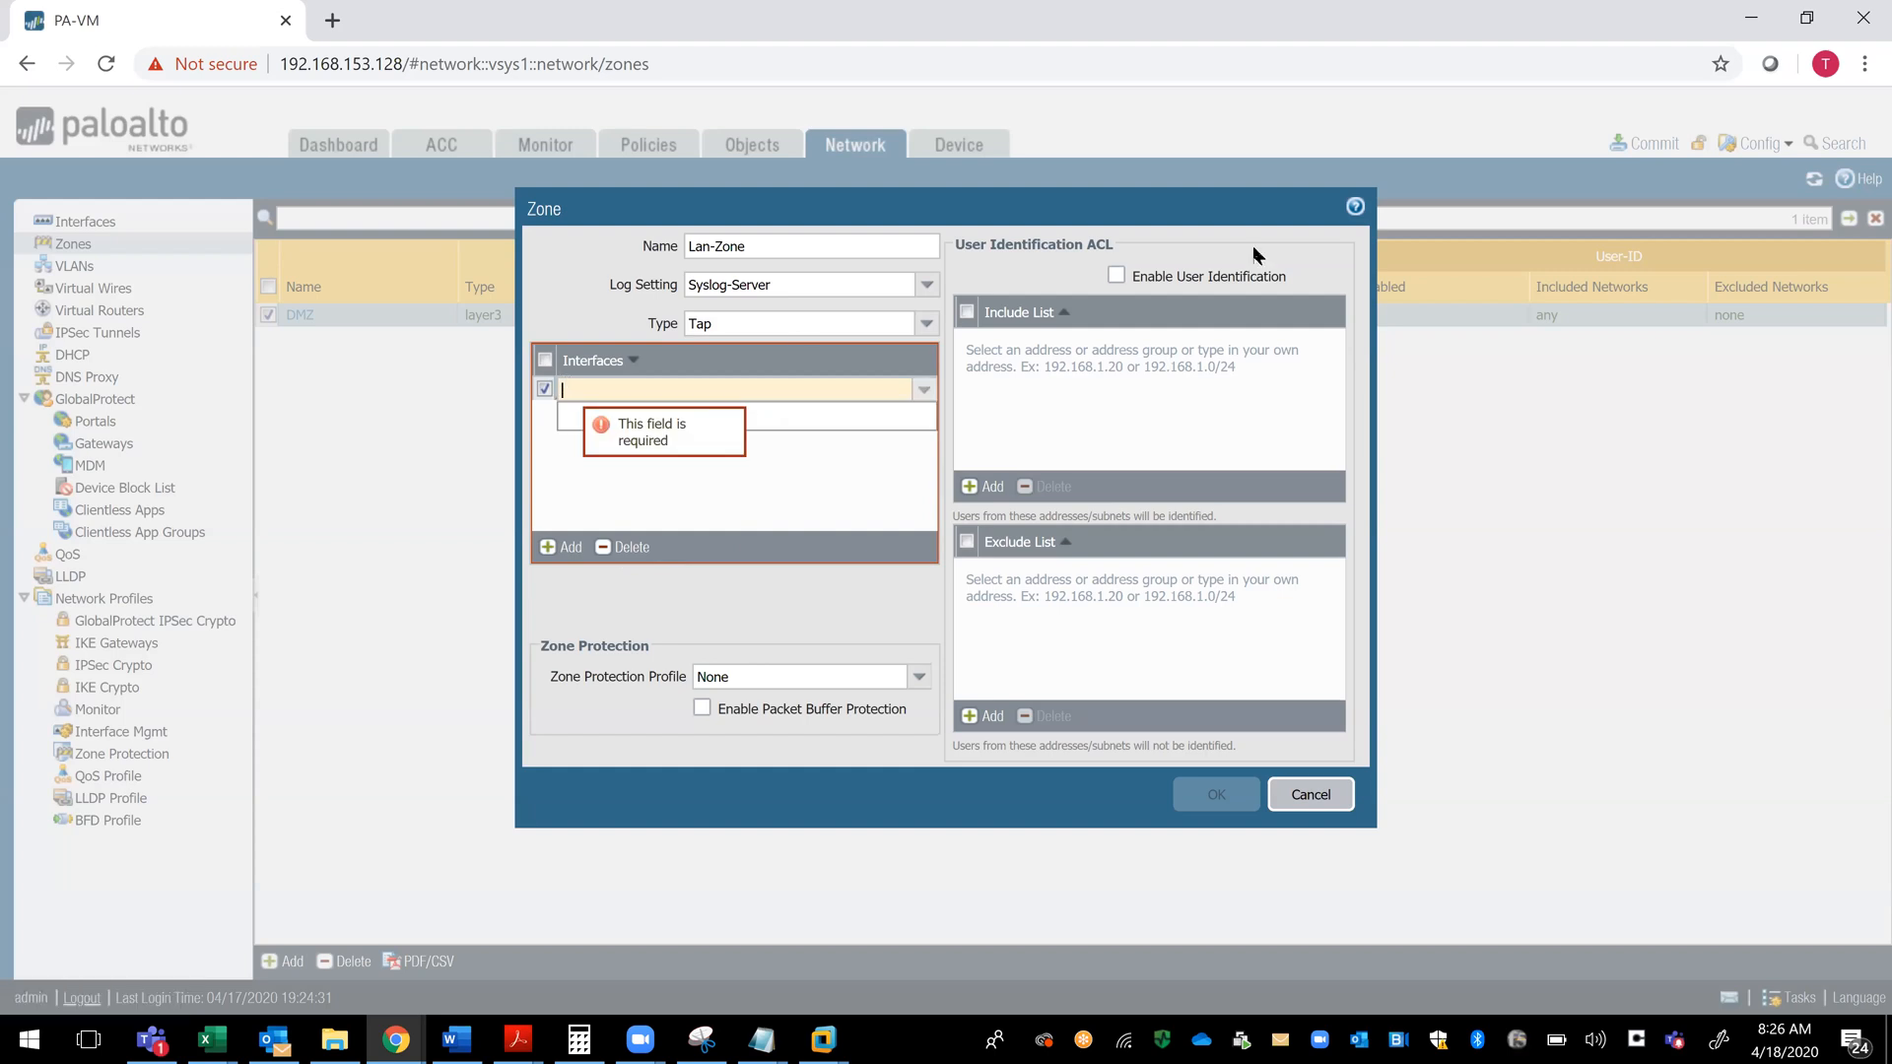
left_click(1311, 795)
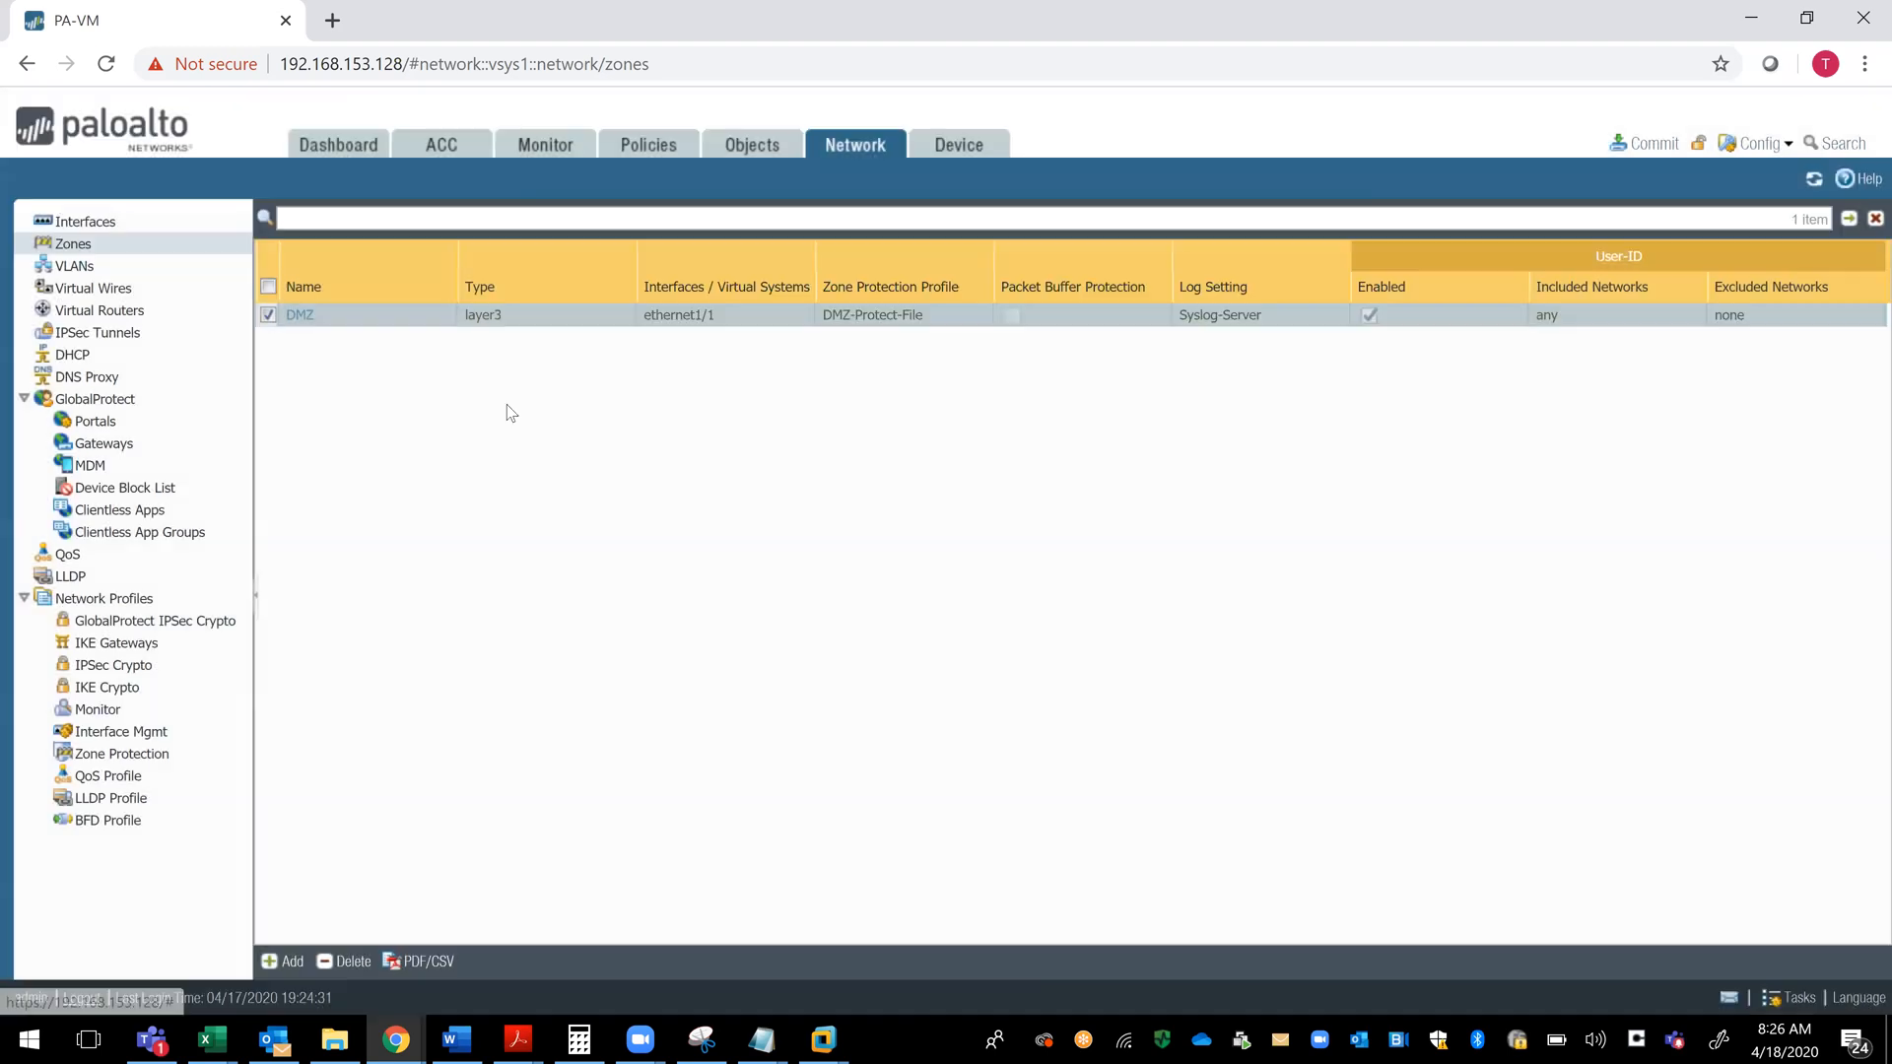
- Check the Ethernet interface list and start a new security zone named Lan-Zone
left_click(67, 225)
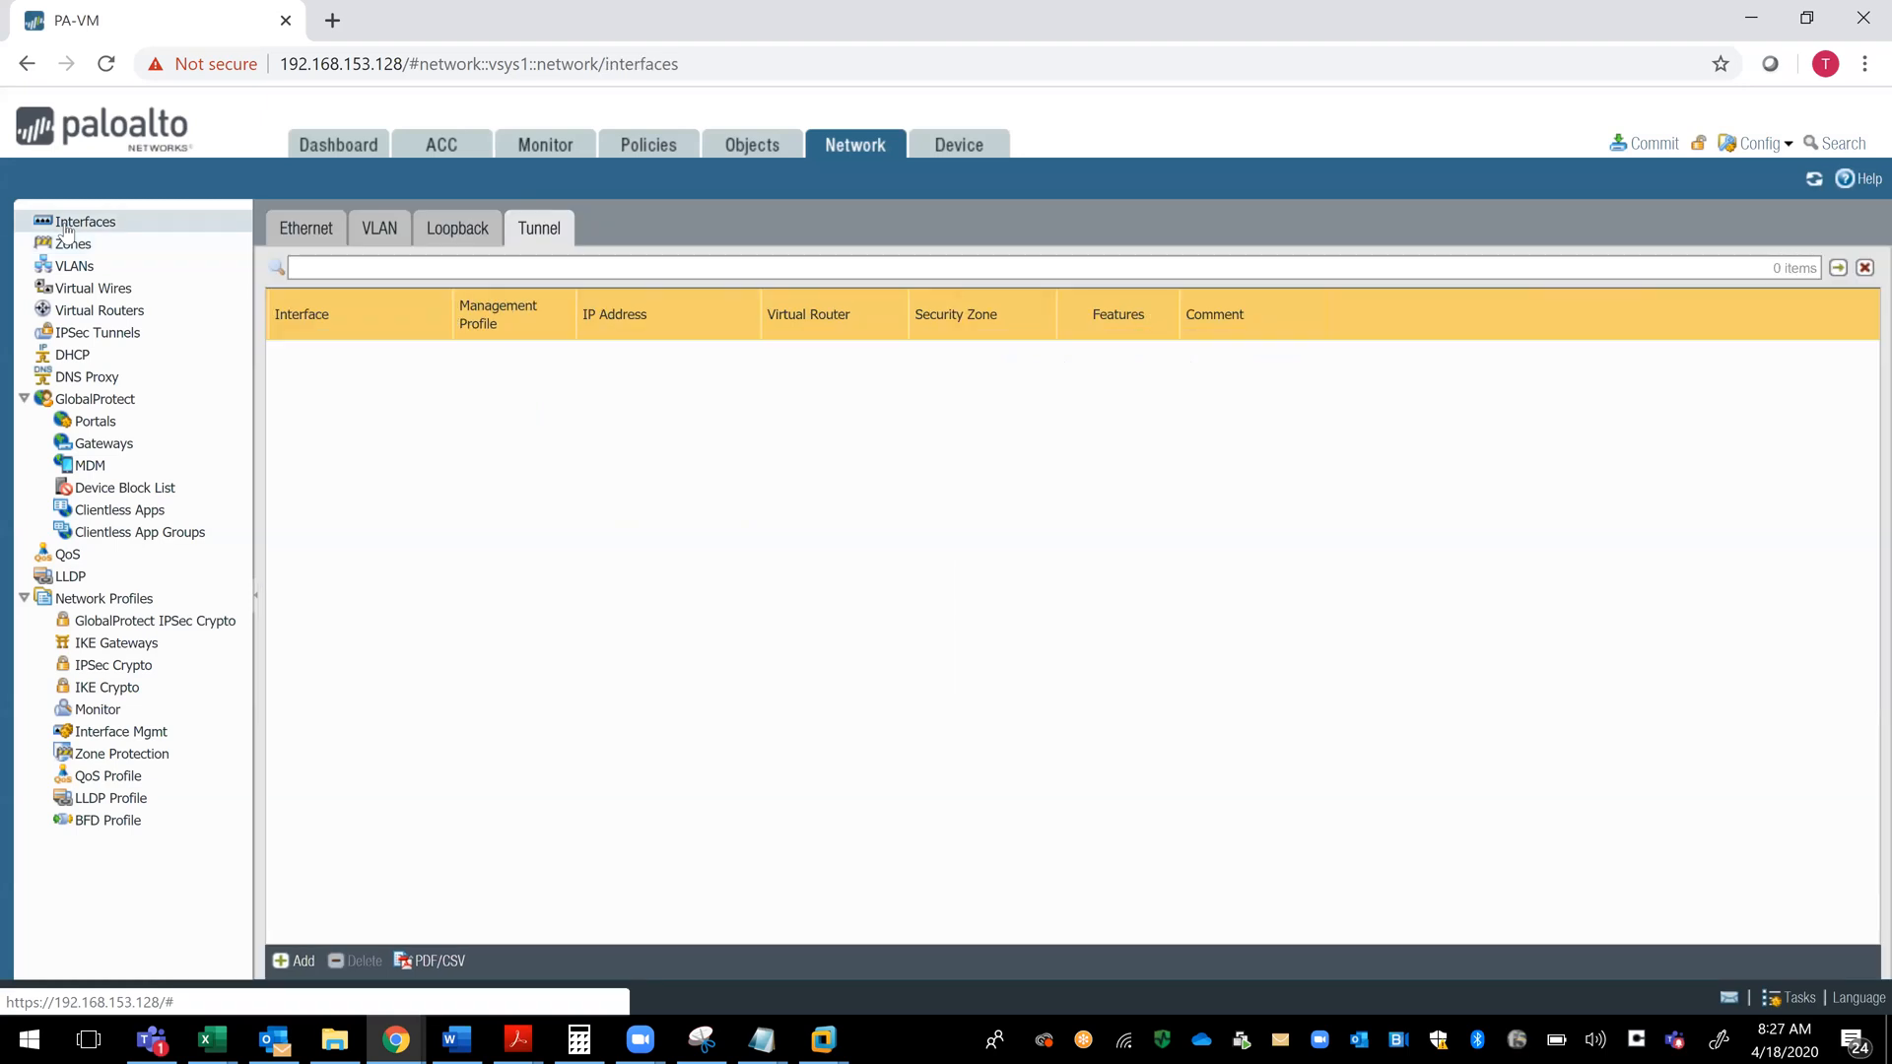
left_click(281, 237)
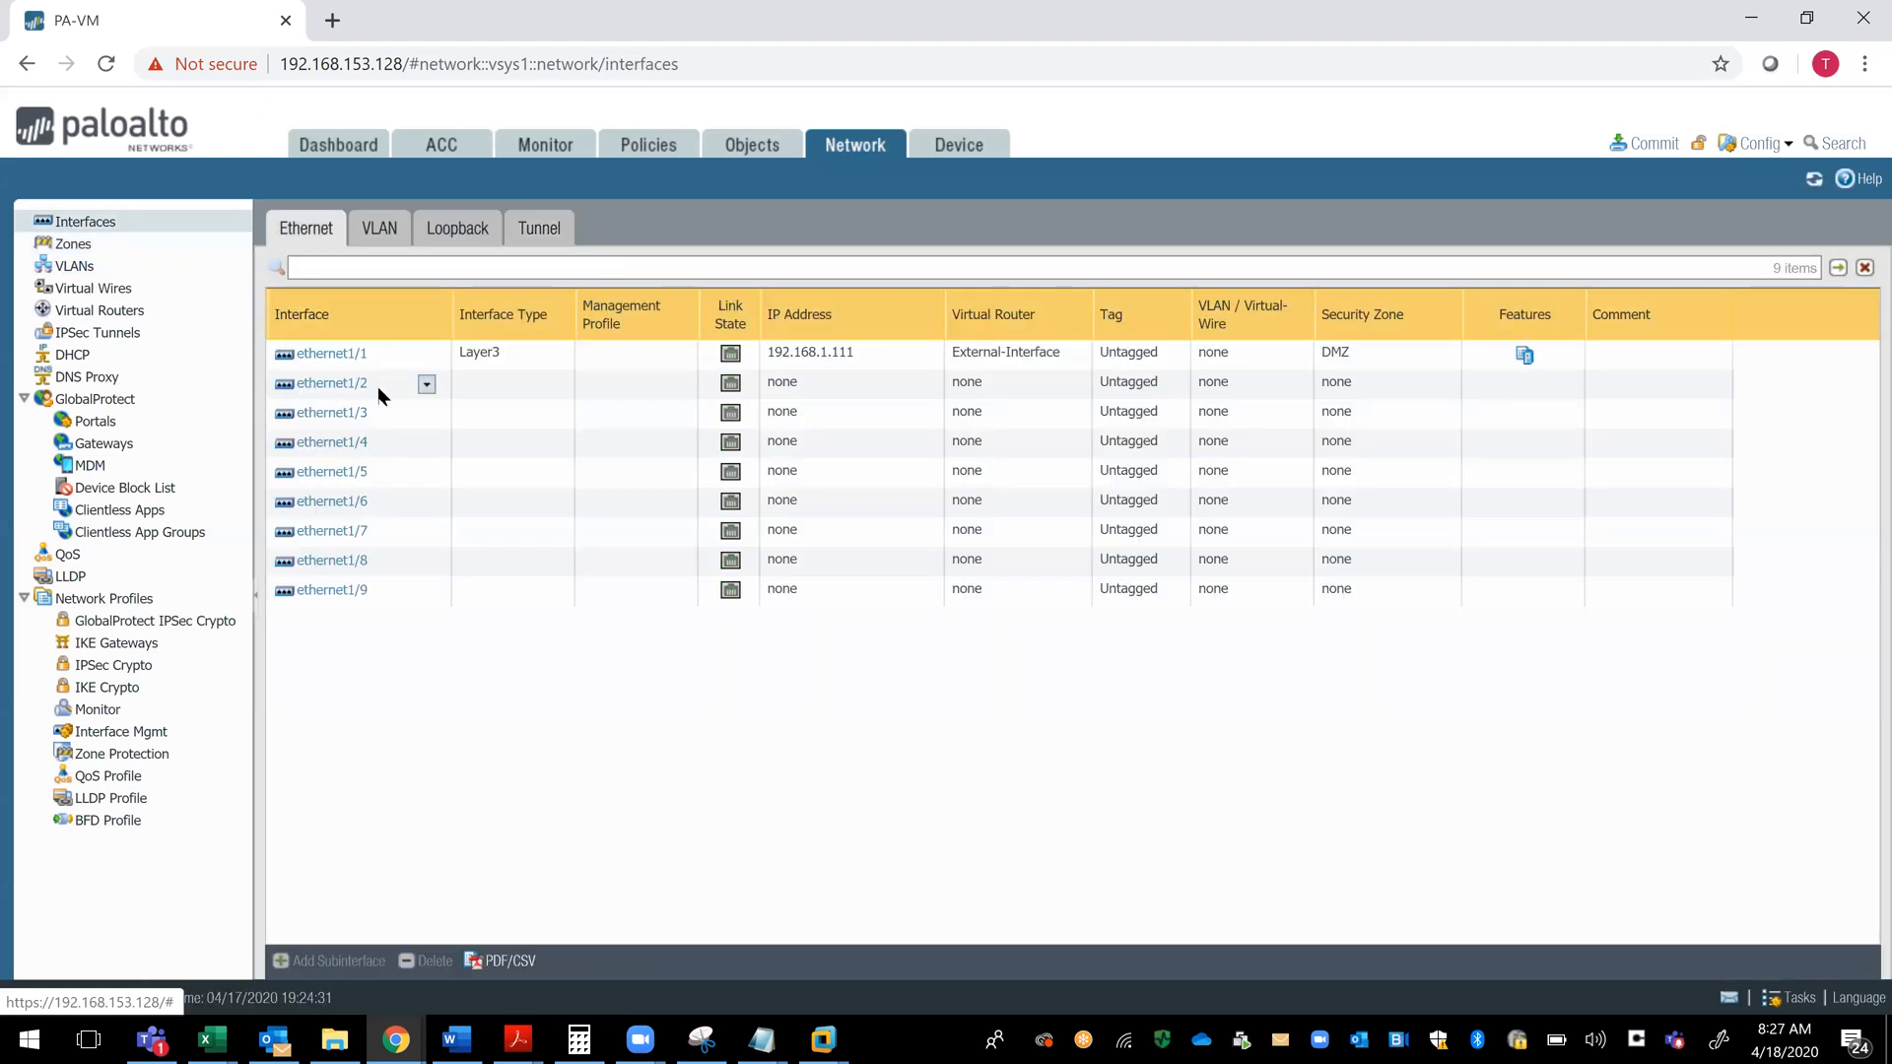
left_click(73, 243)
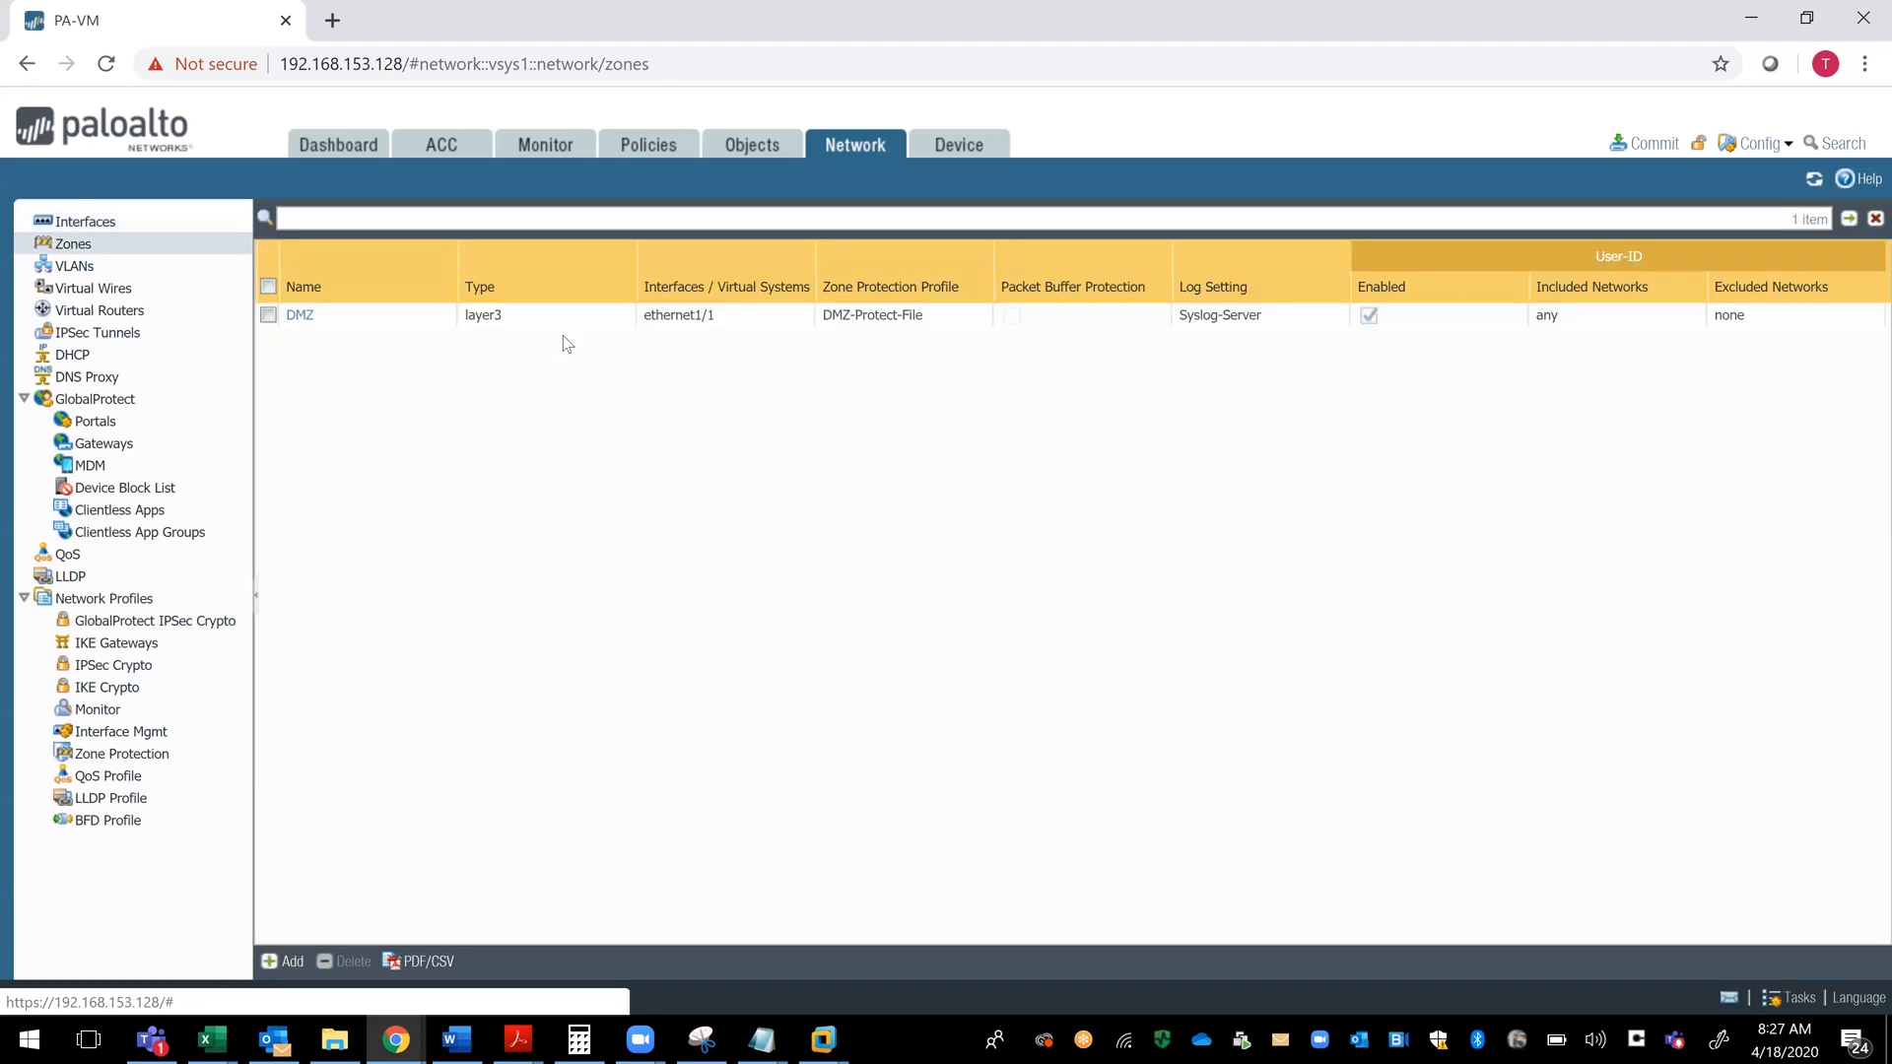
left_click(282, 962)
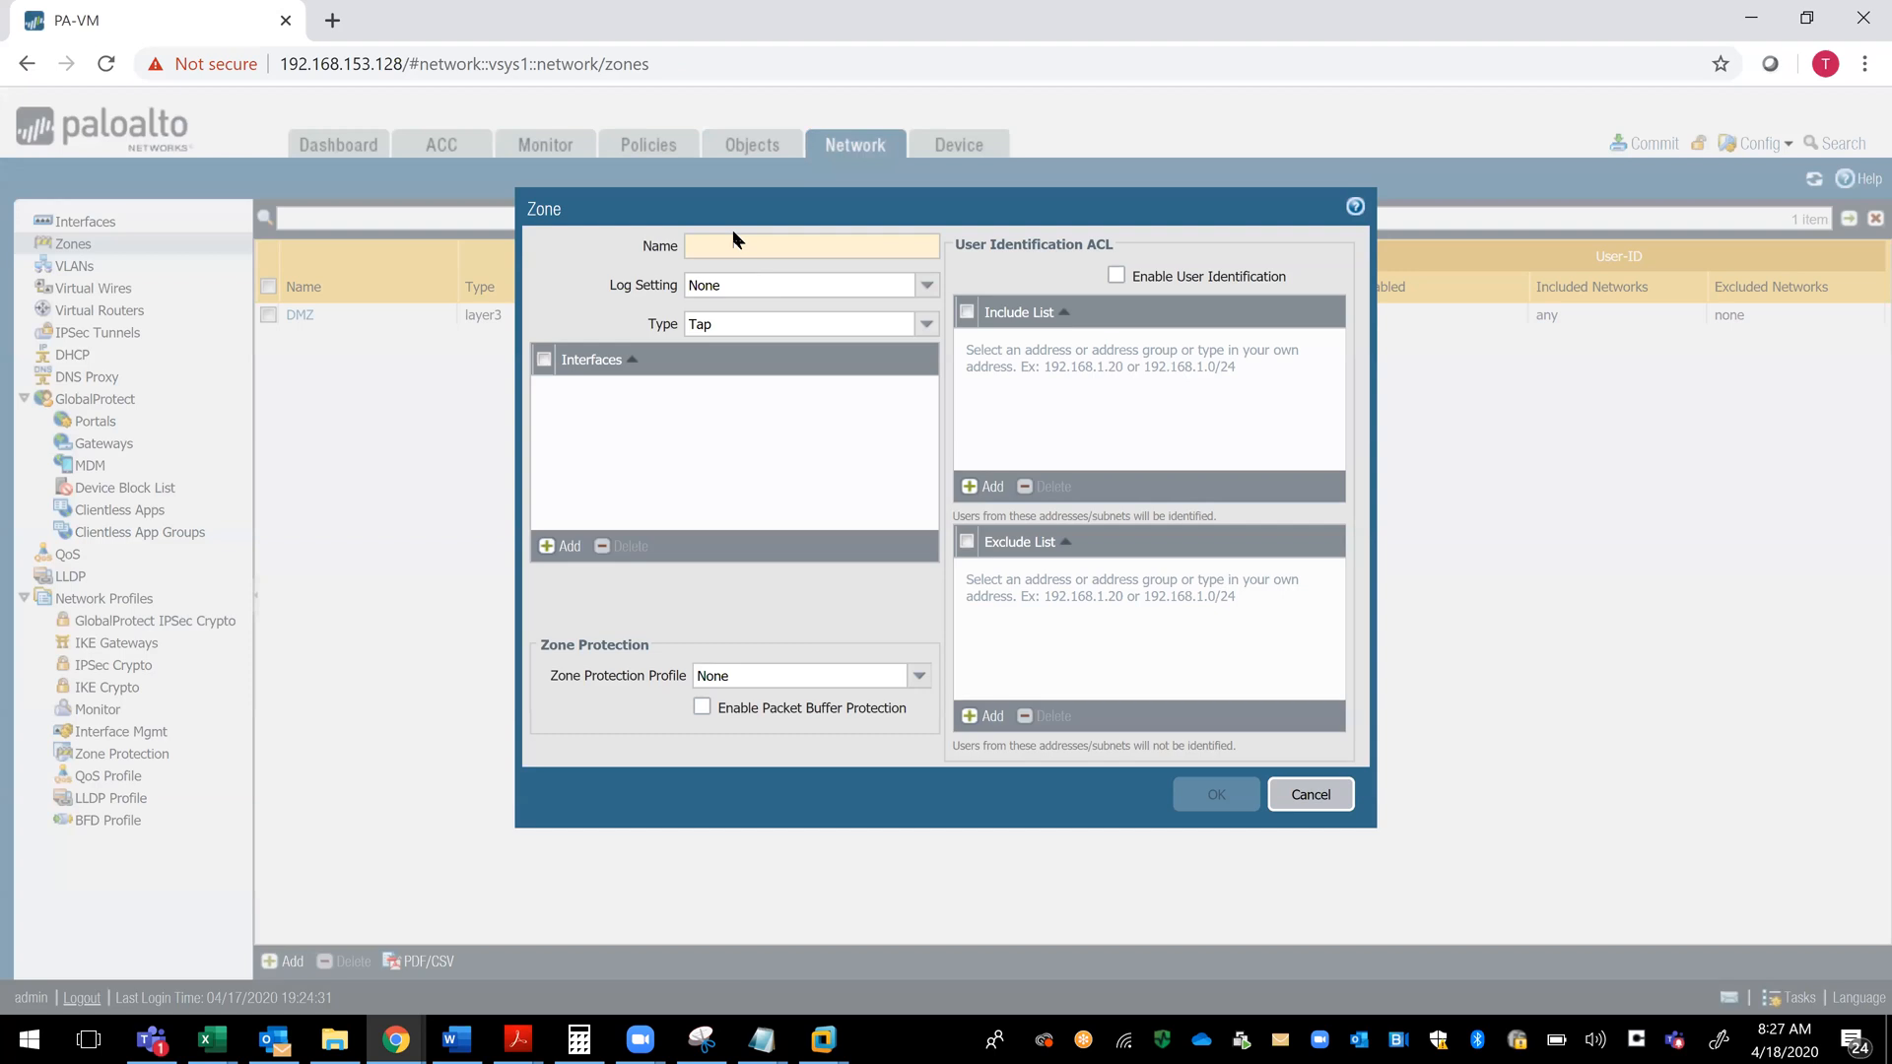
type("LAn-Zone")
key("BackSpace")
key("BackSpace")
key("BackSpace")
key("BackSpace")
key("BackSpace")
key("BackSpace")
key("BackSpace")
type("an-Zo")
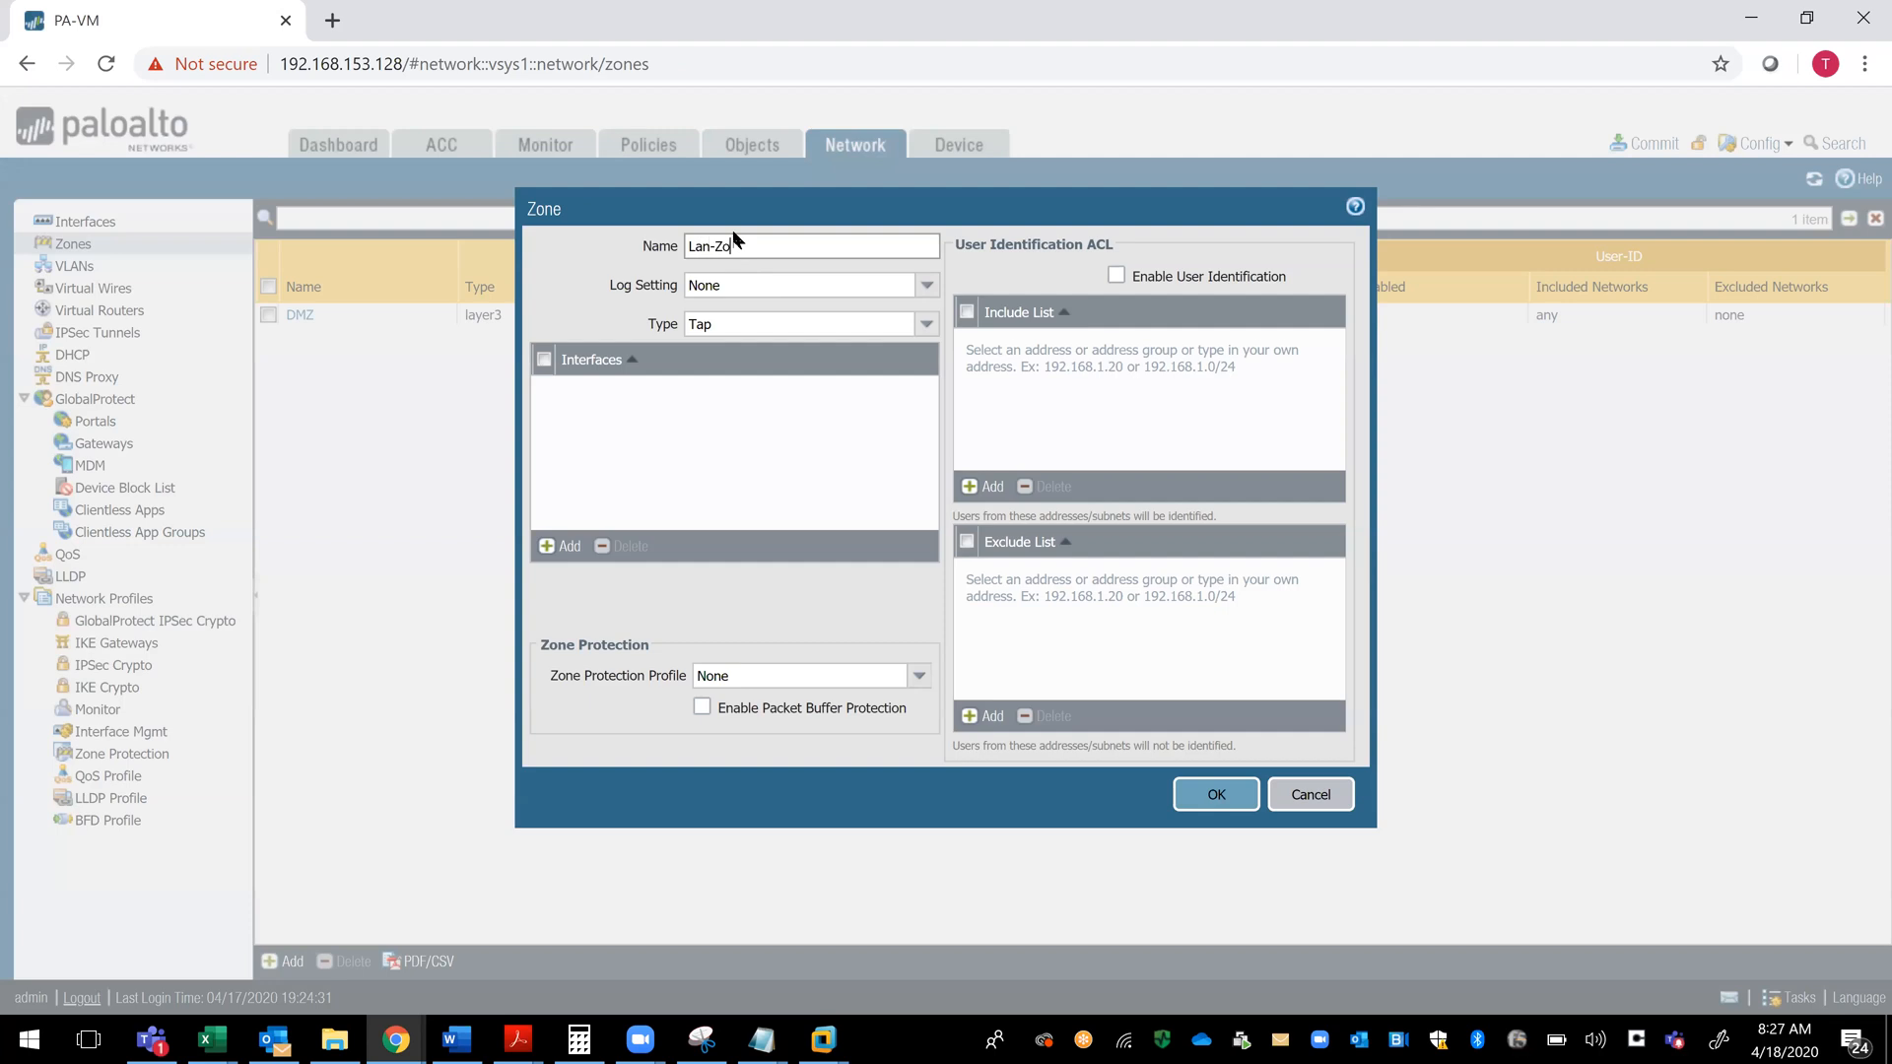
type("ne")
- Try to add ethernet 1/2 to the Lan-Zone interfaces, and deselect the blank interface row
left_click(550, 550)
type("ethernet")
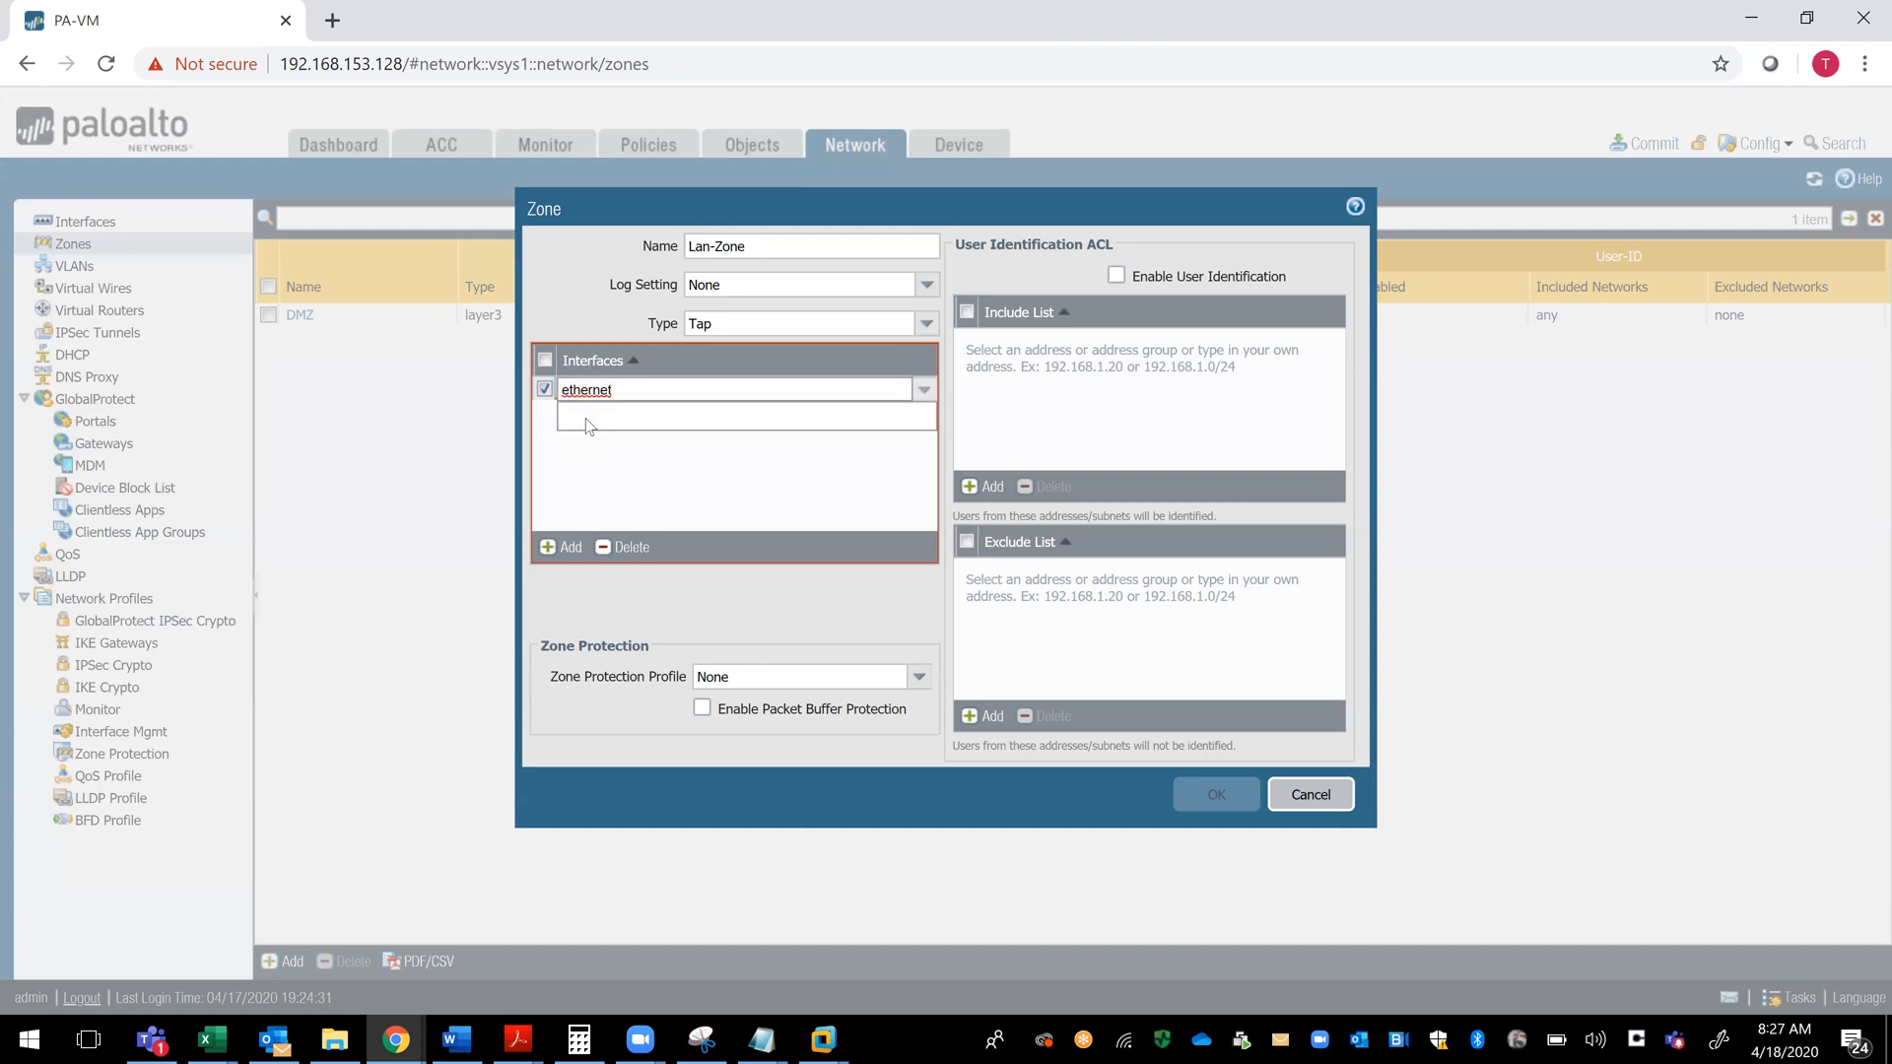
type(" 1/2")
left_click(765, 380)
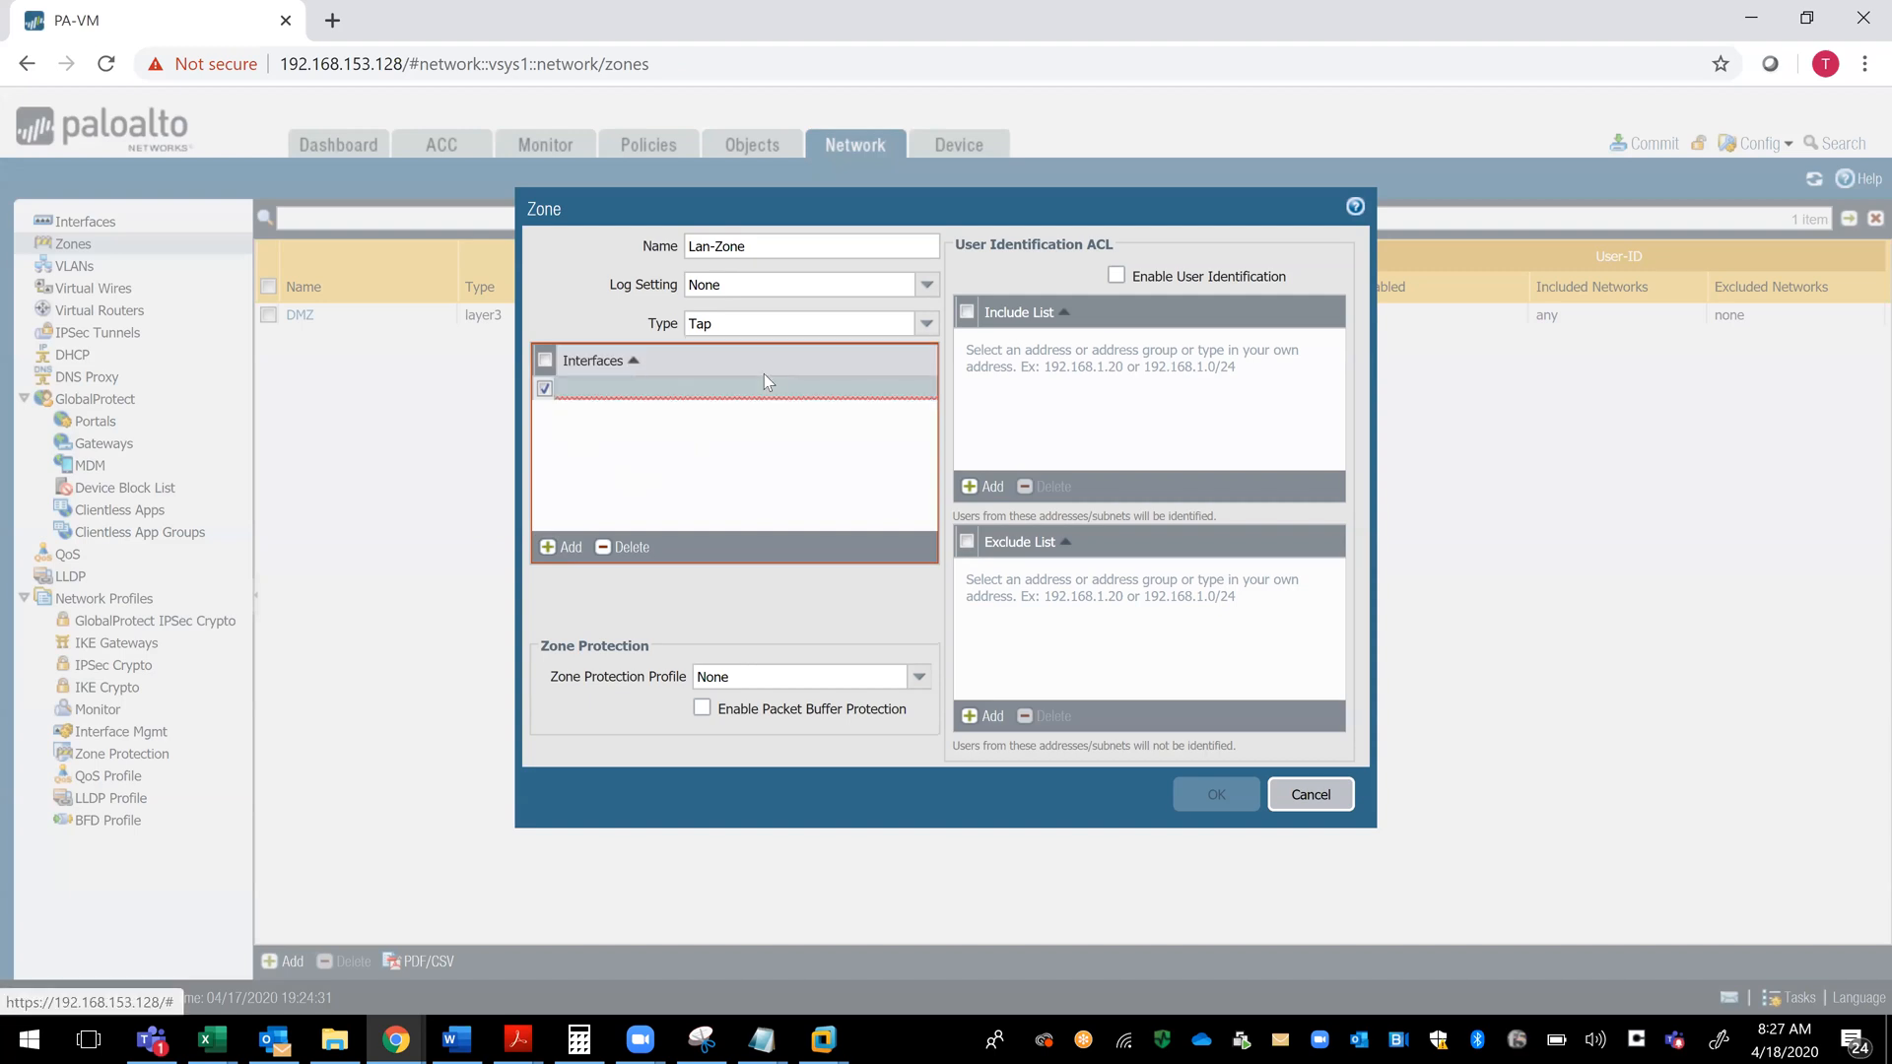
left_click(644, 385)
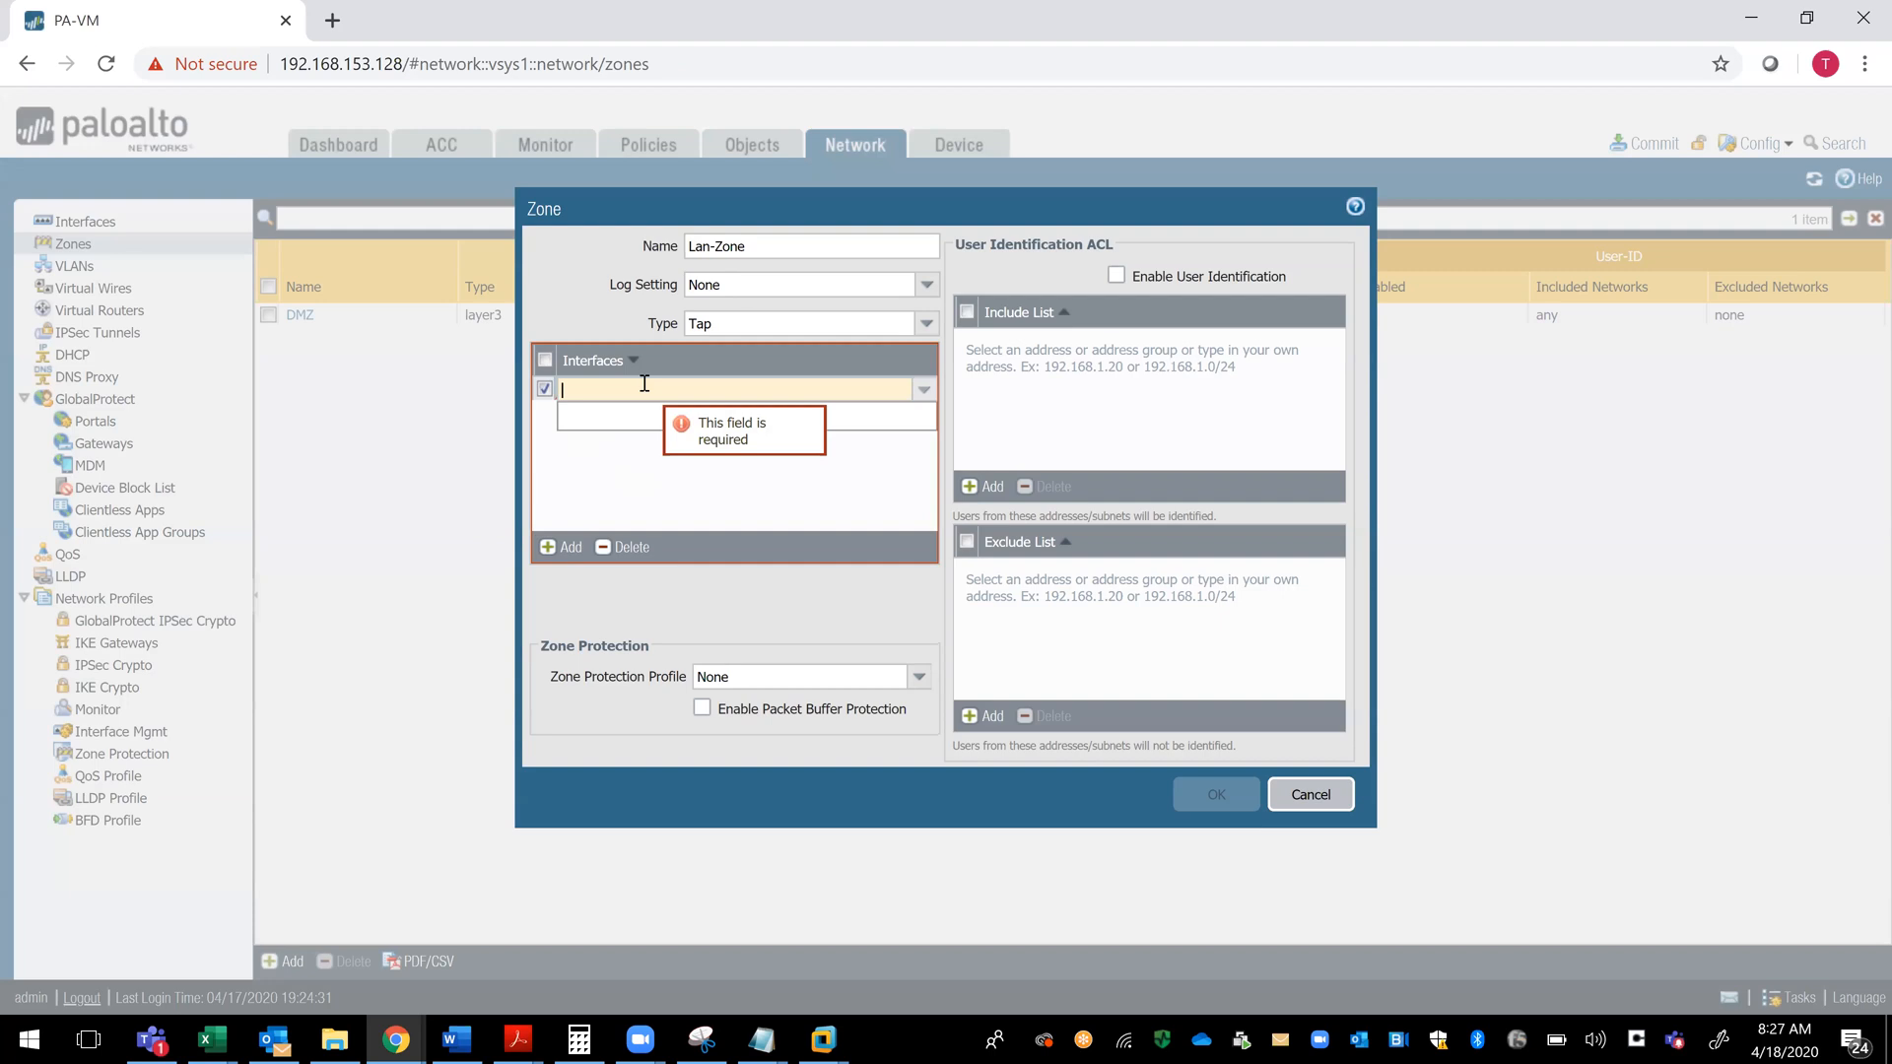
type("1/2")
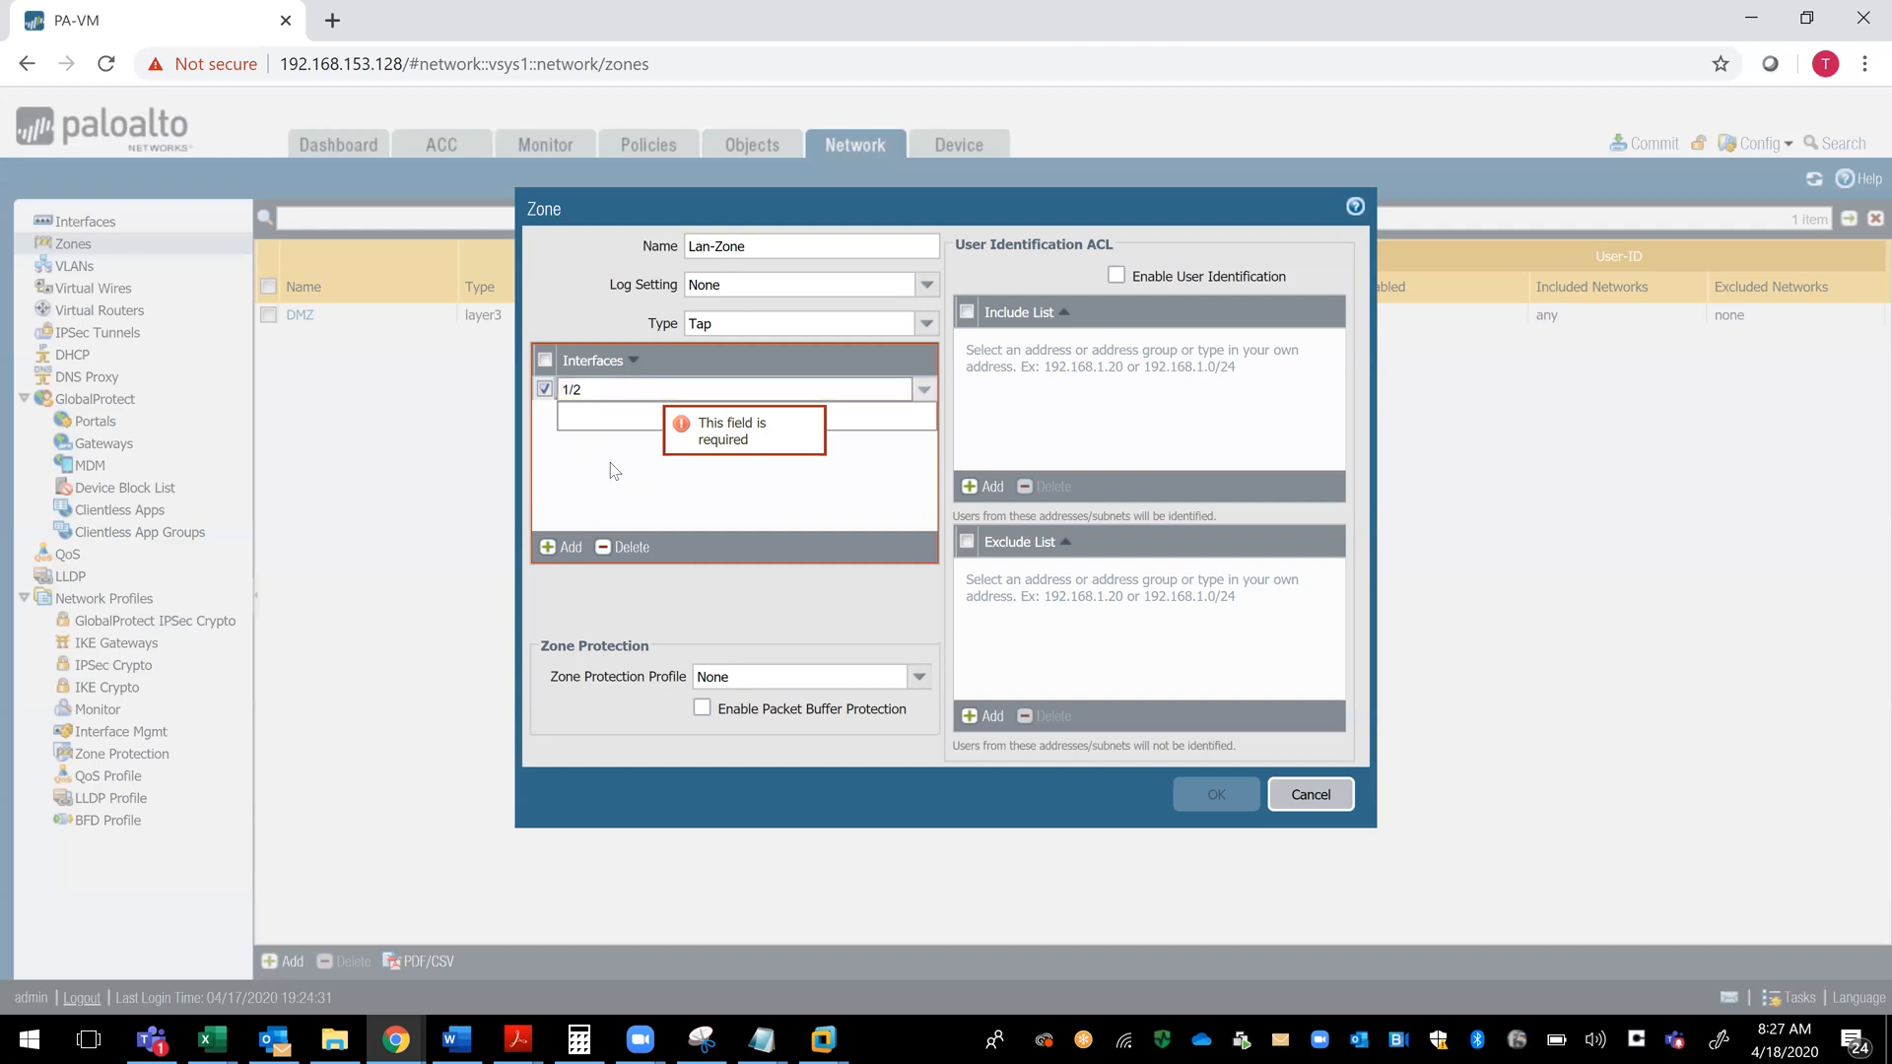
left_click(592, 510)
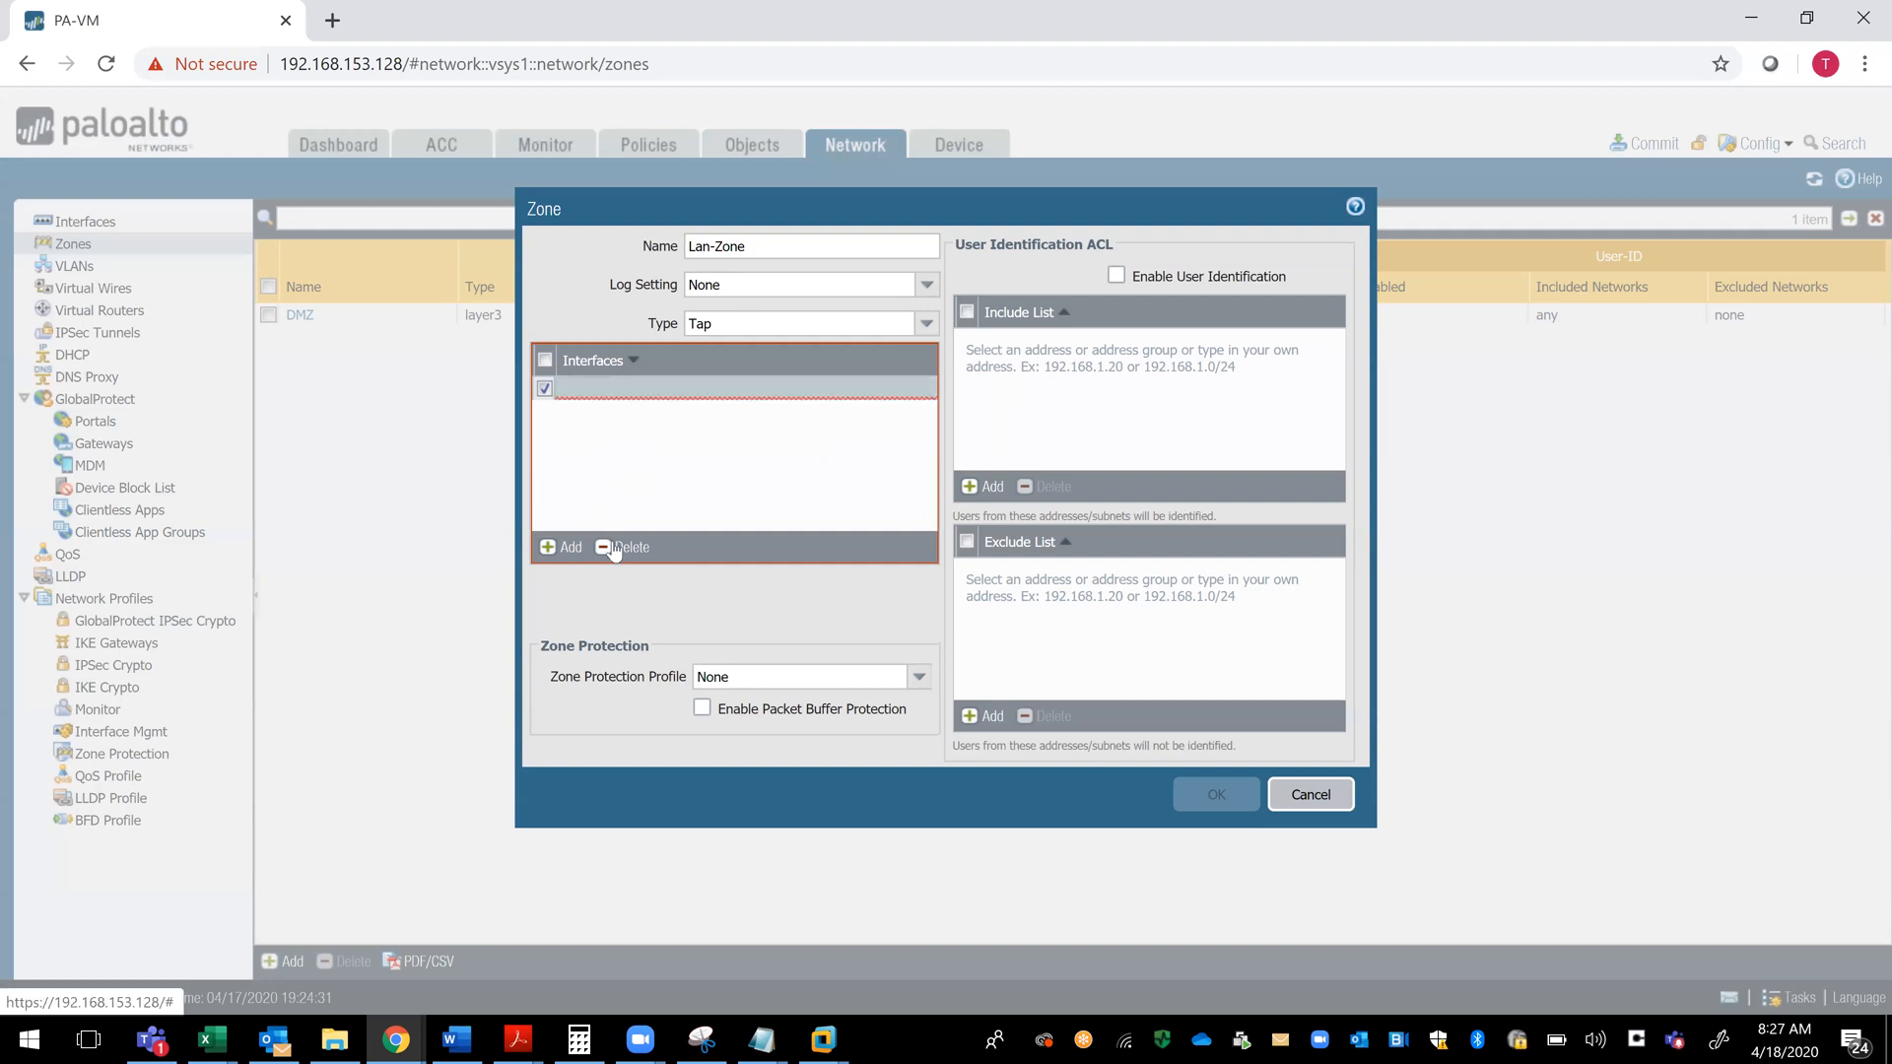
left_click(635, 366)
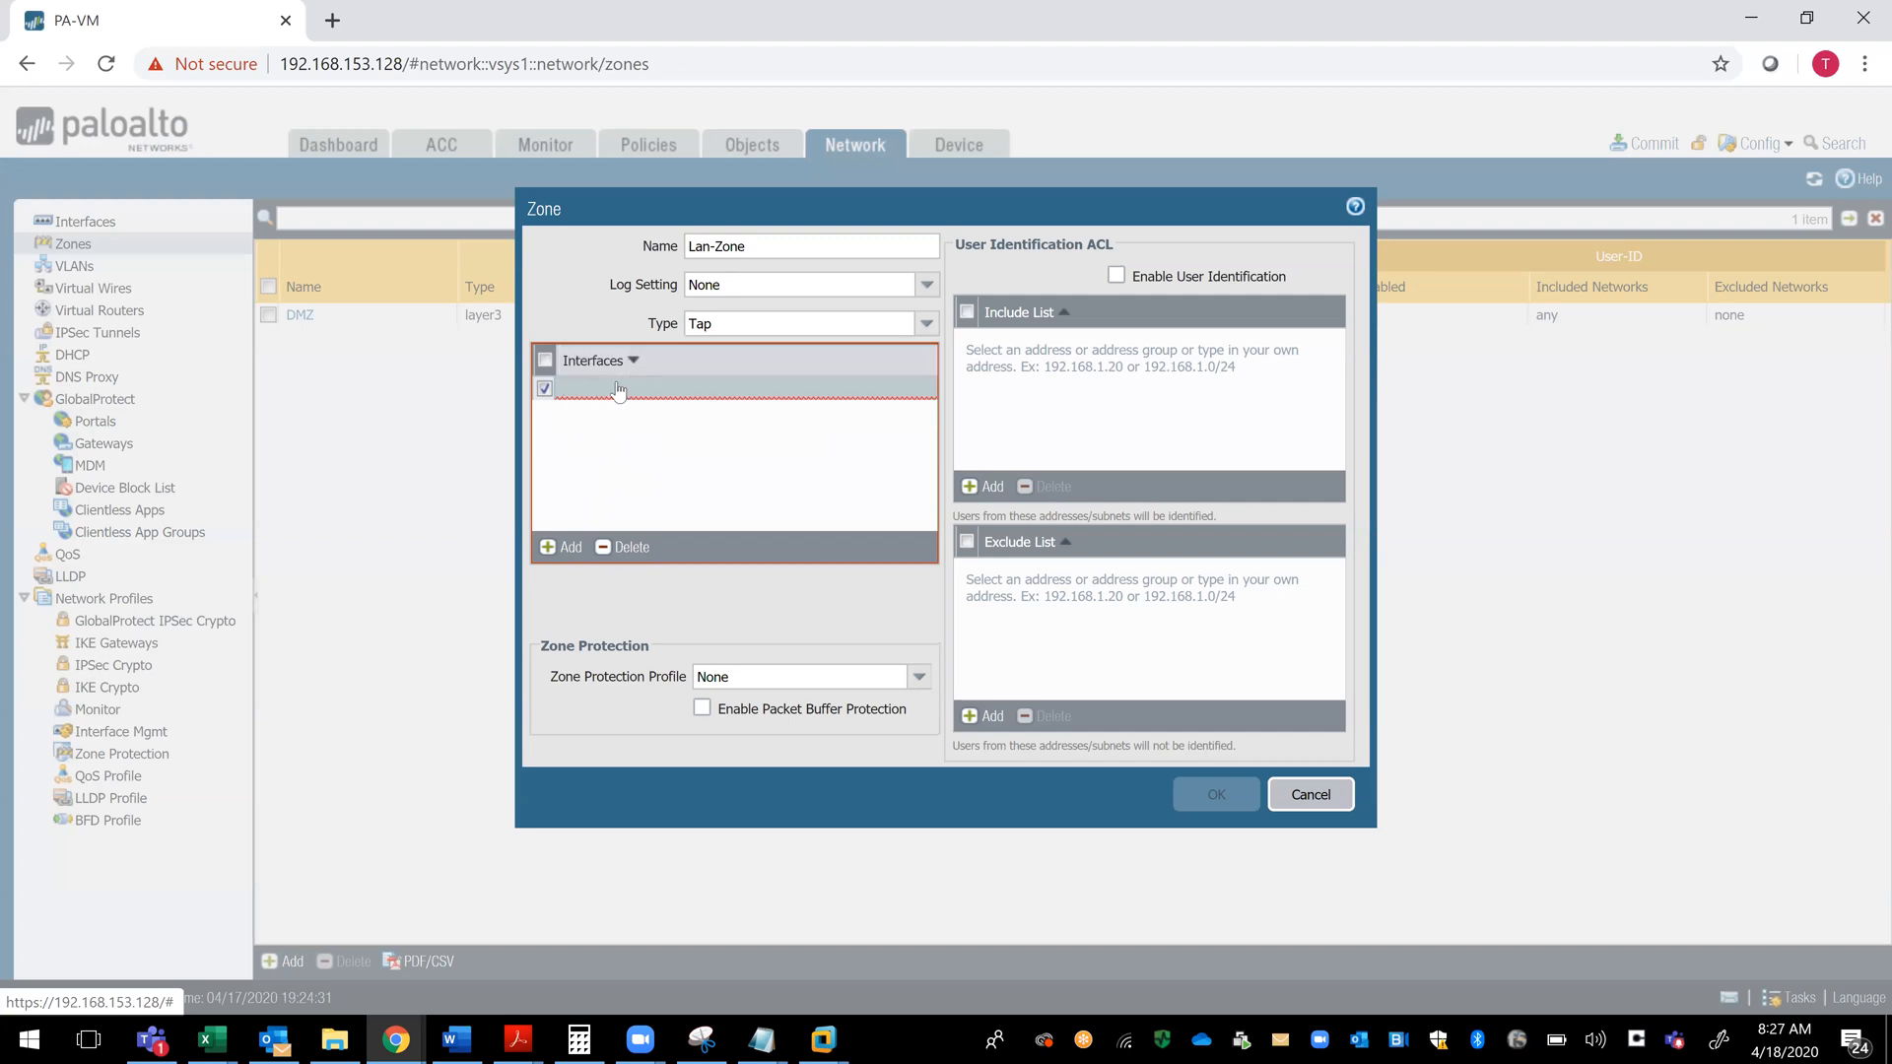
left_click(631, 365)
left_click(611, 389)
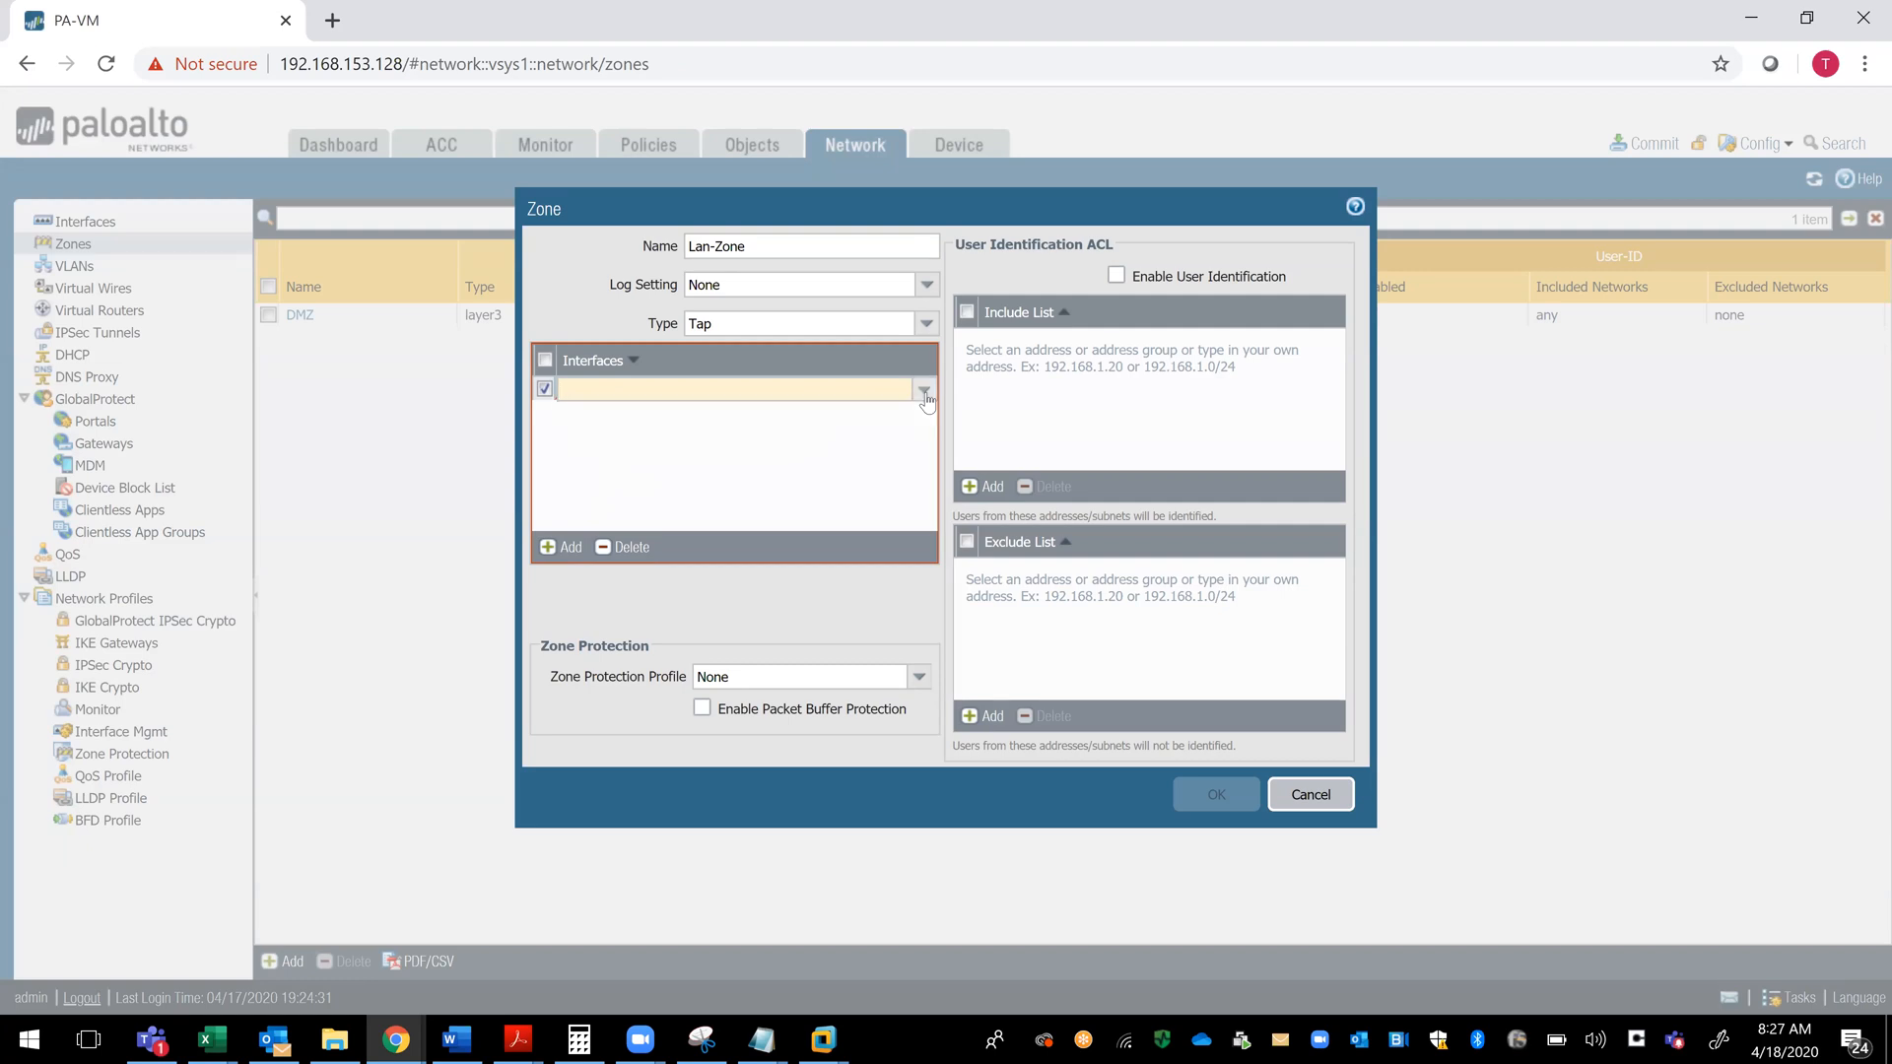
left_click(625, 445)
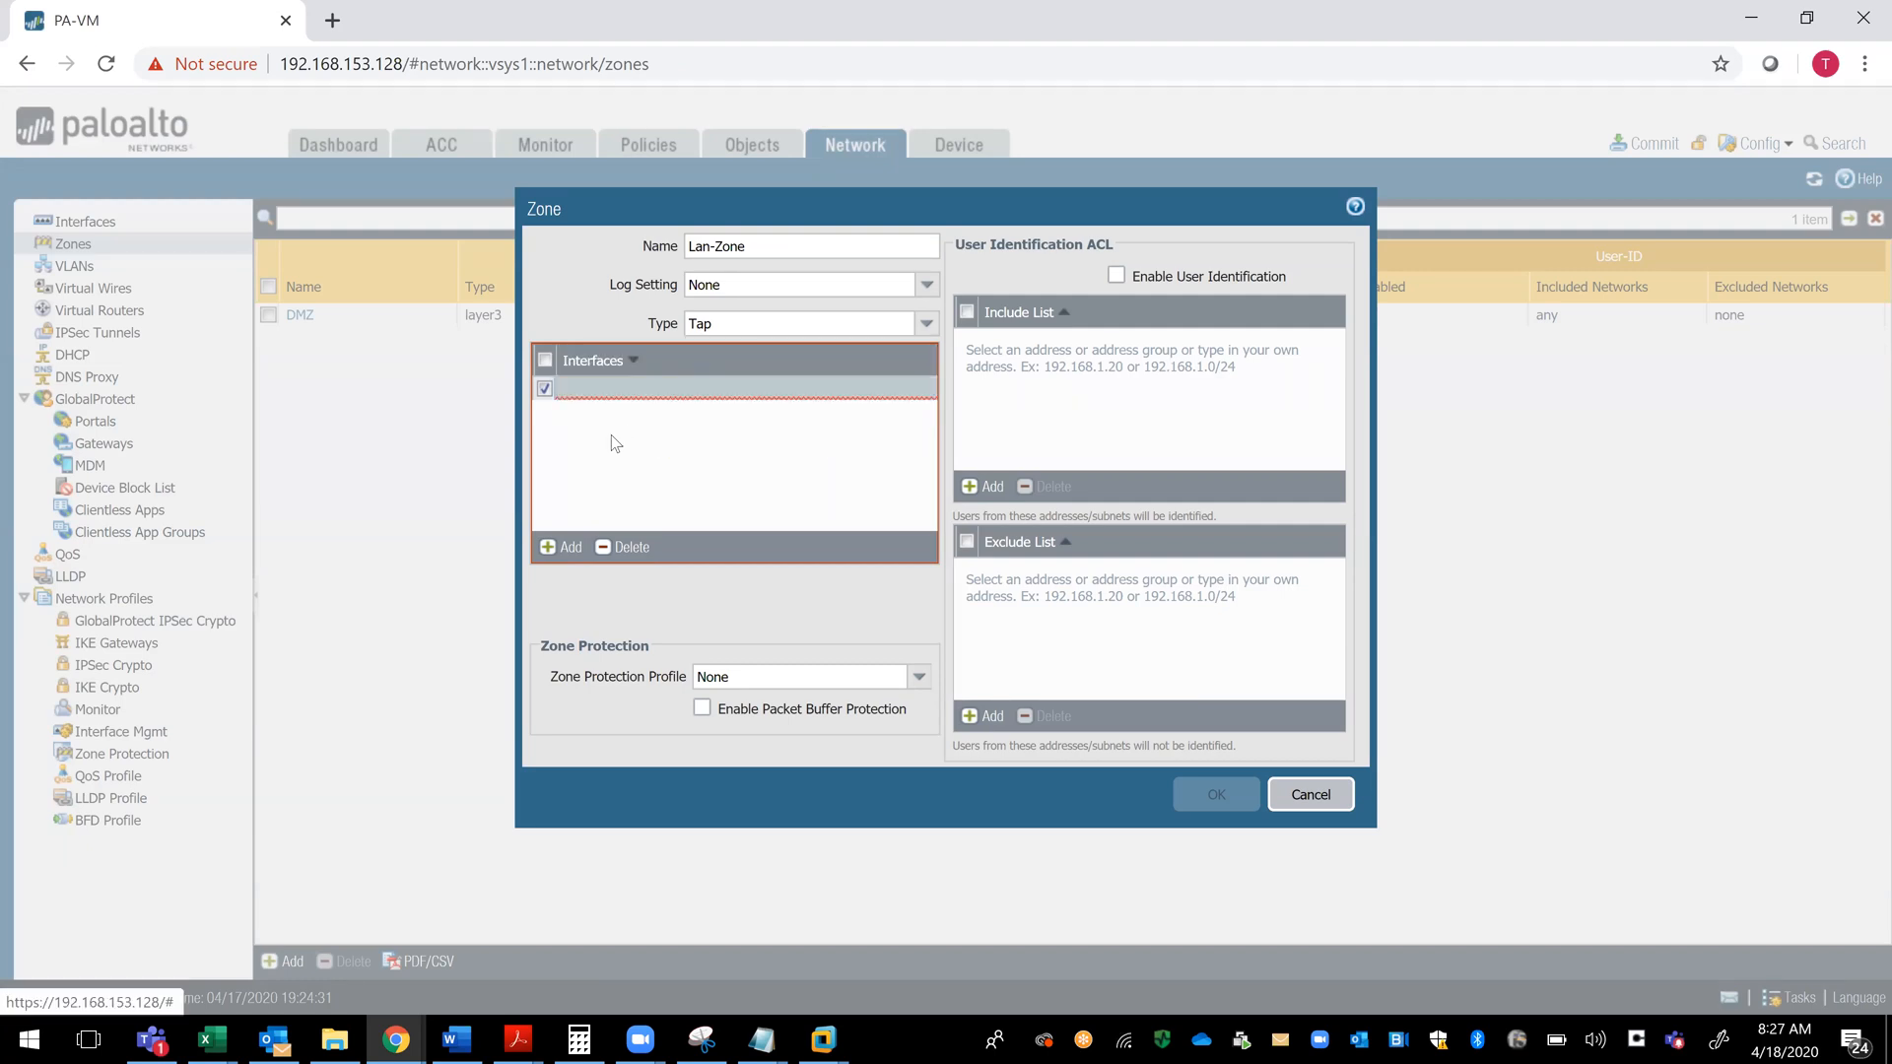
left_click(545, 387)
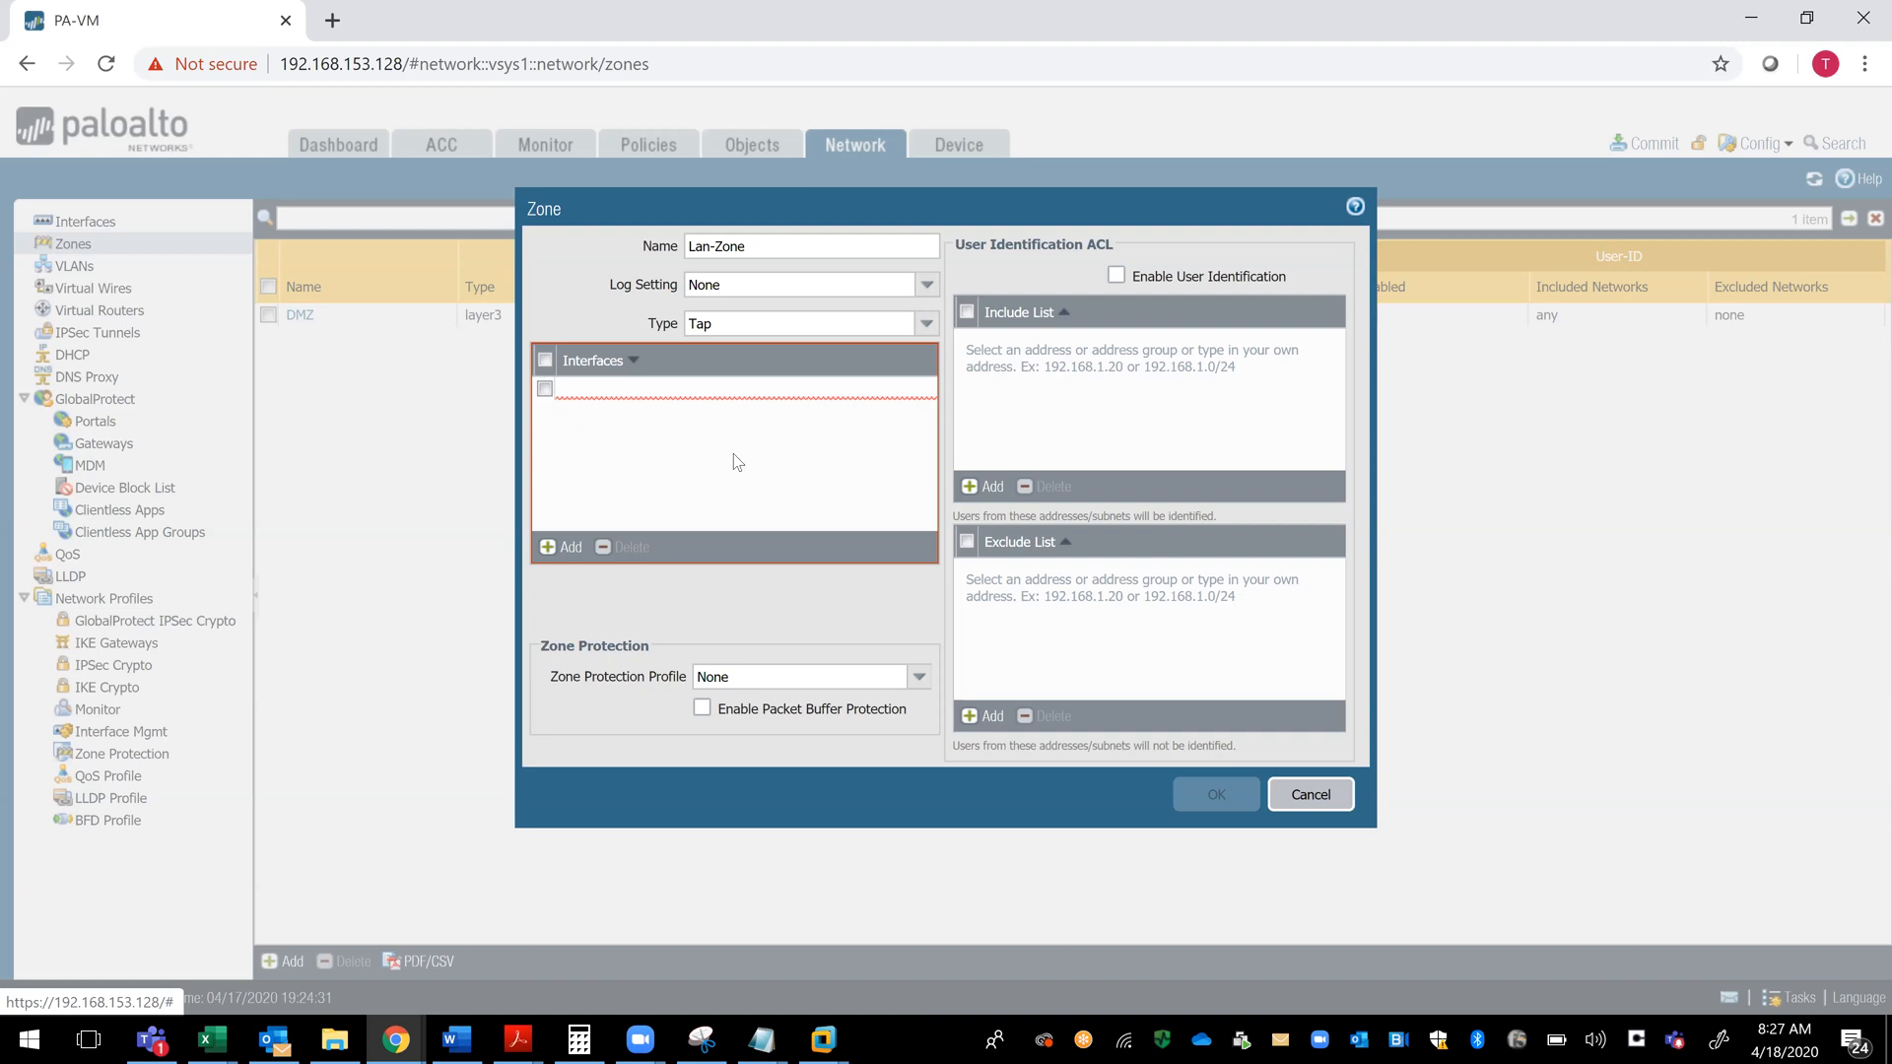
- Set the zone's log setting to Syslog-Server and start a new zone protection profile named Lan-Zone-Protect-Profile
left_click(923, 287)
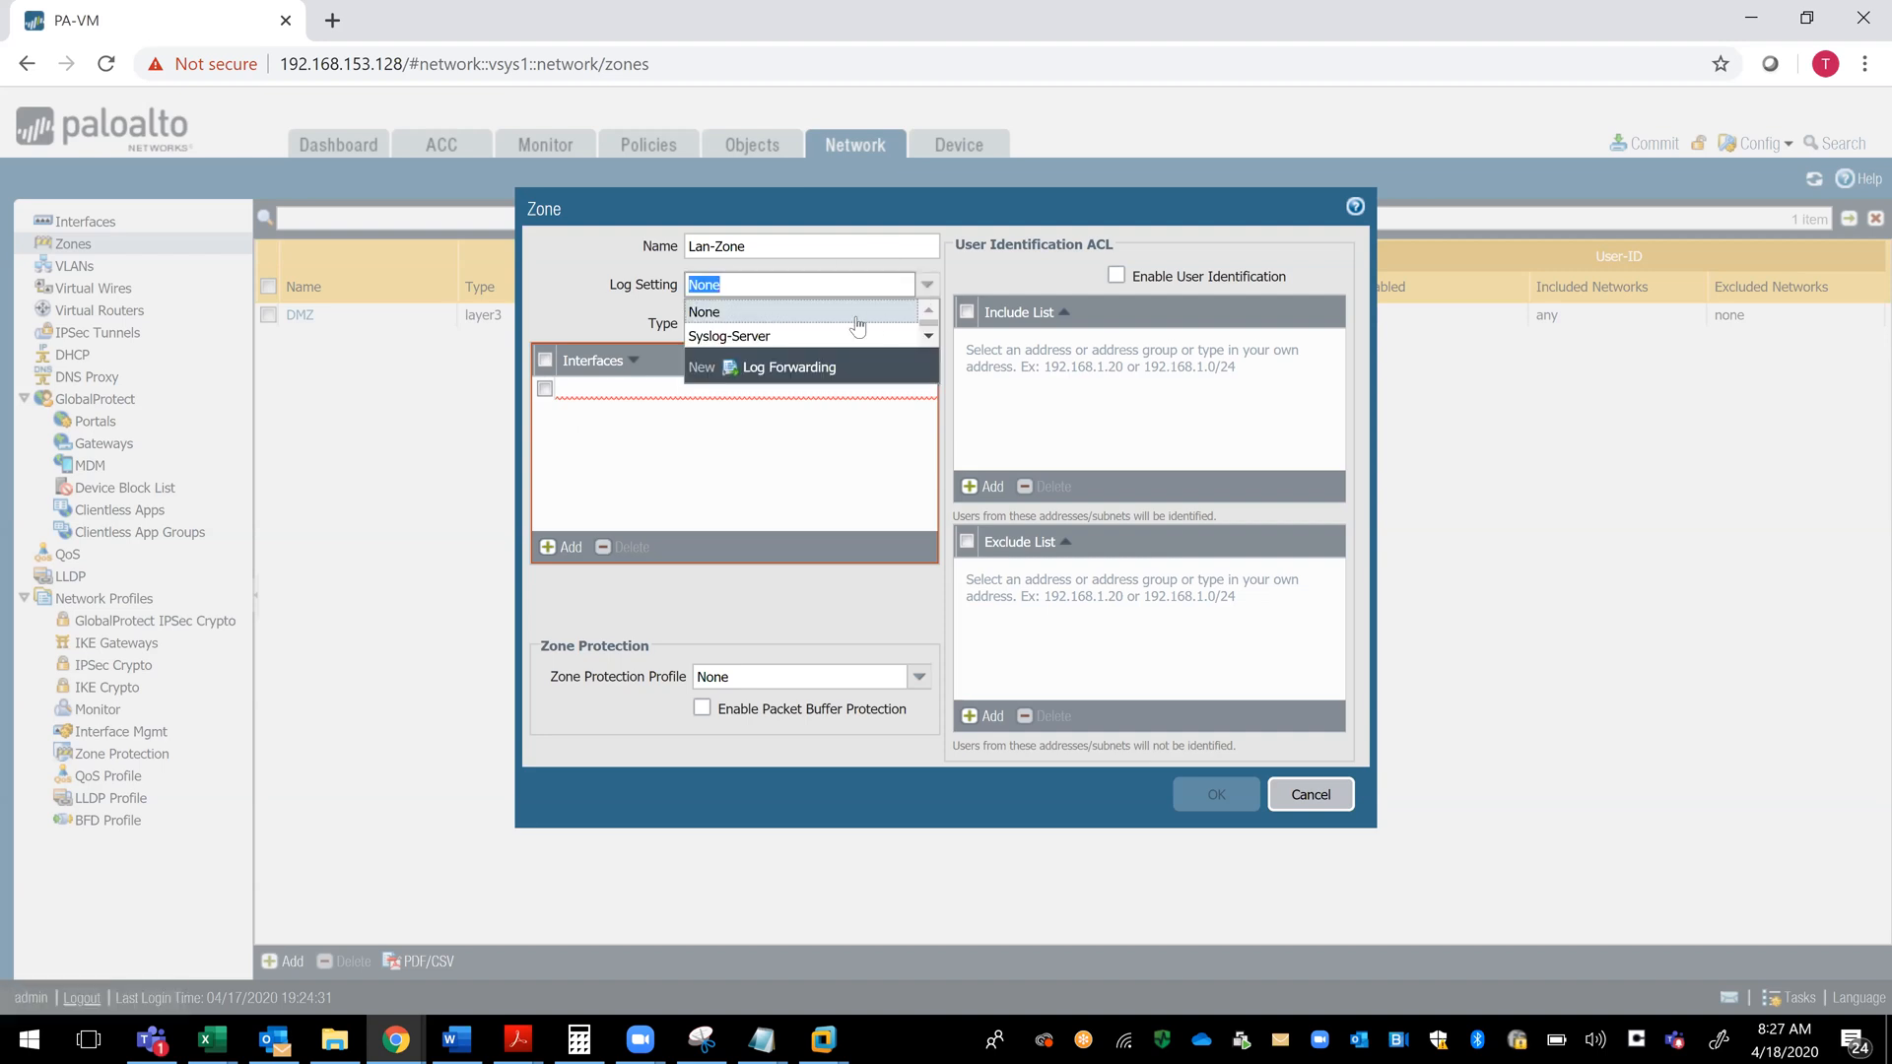
left_click(770, 325)
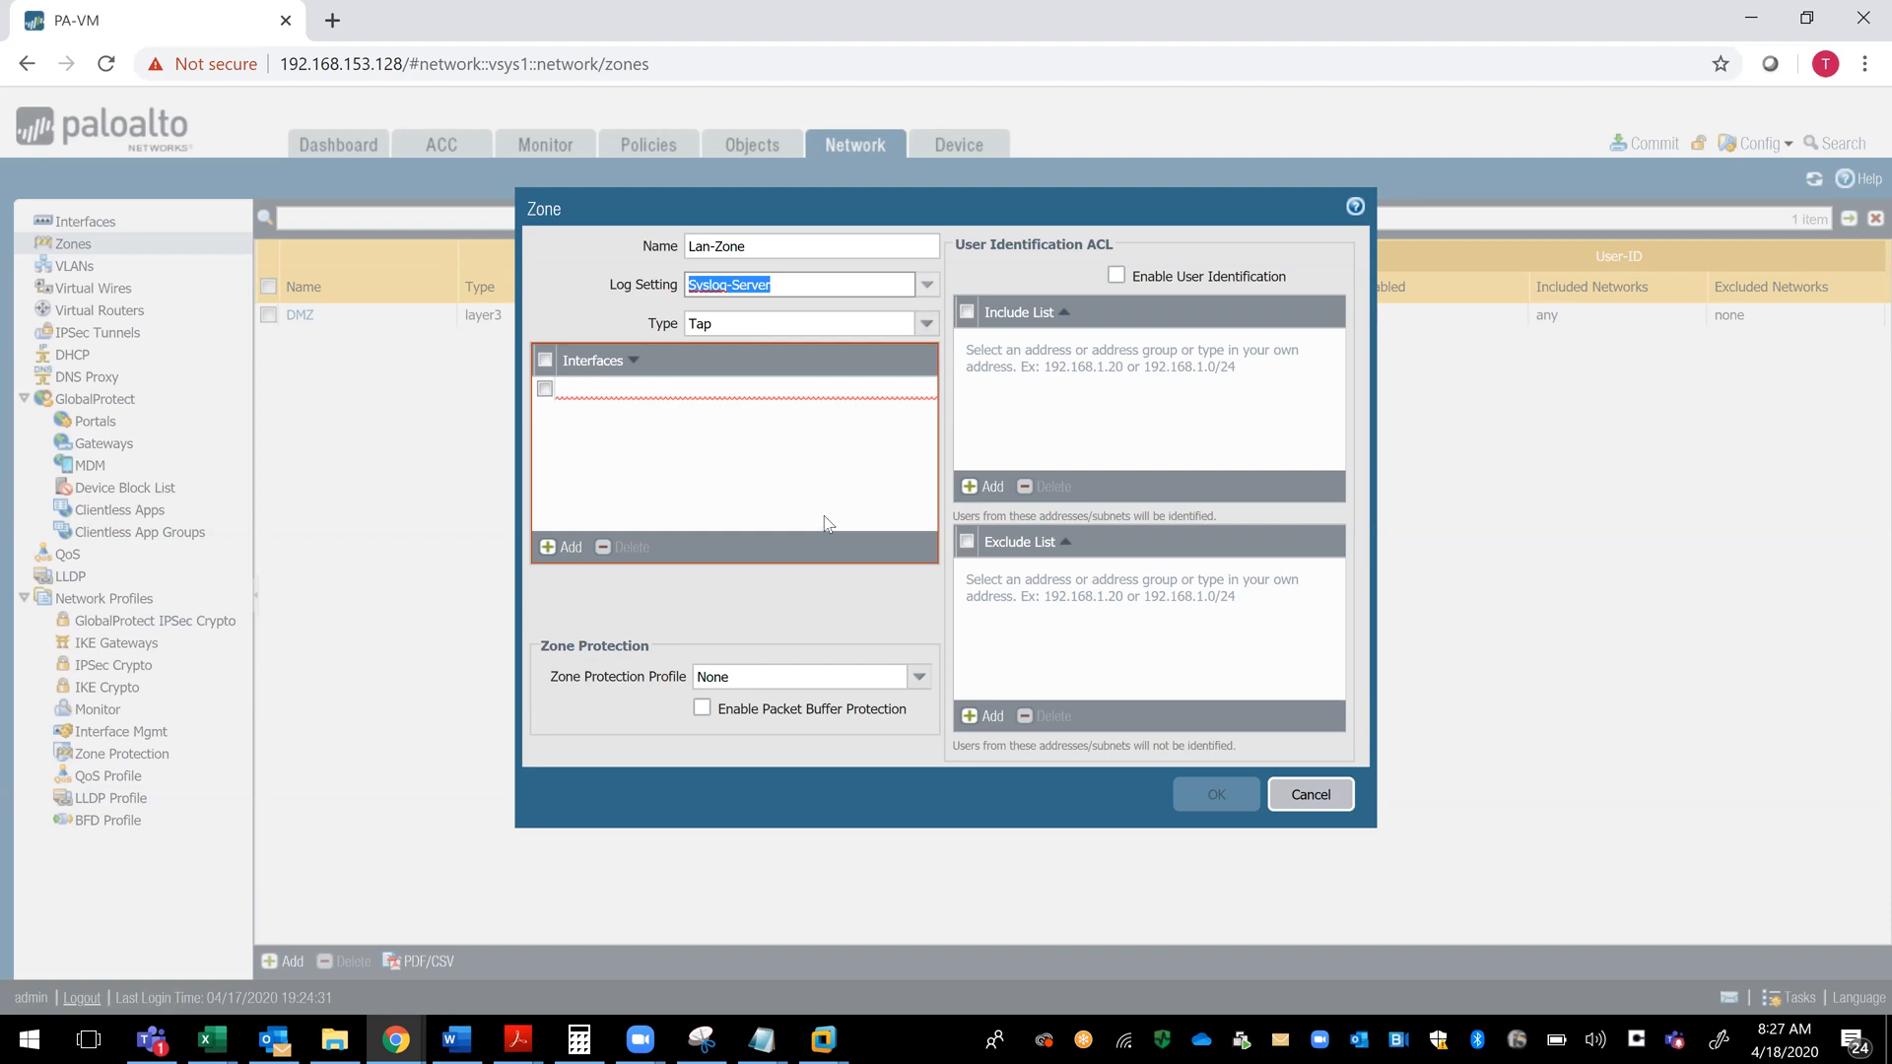
left_click(919, 679)
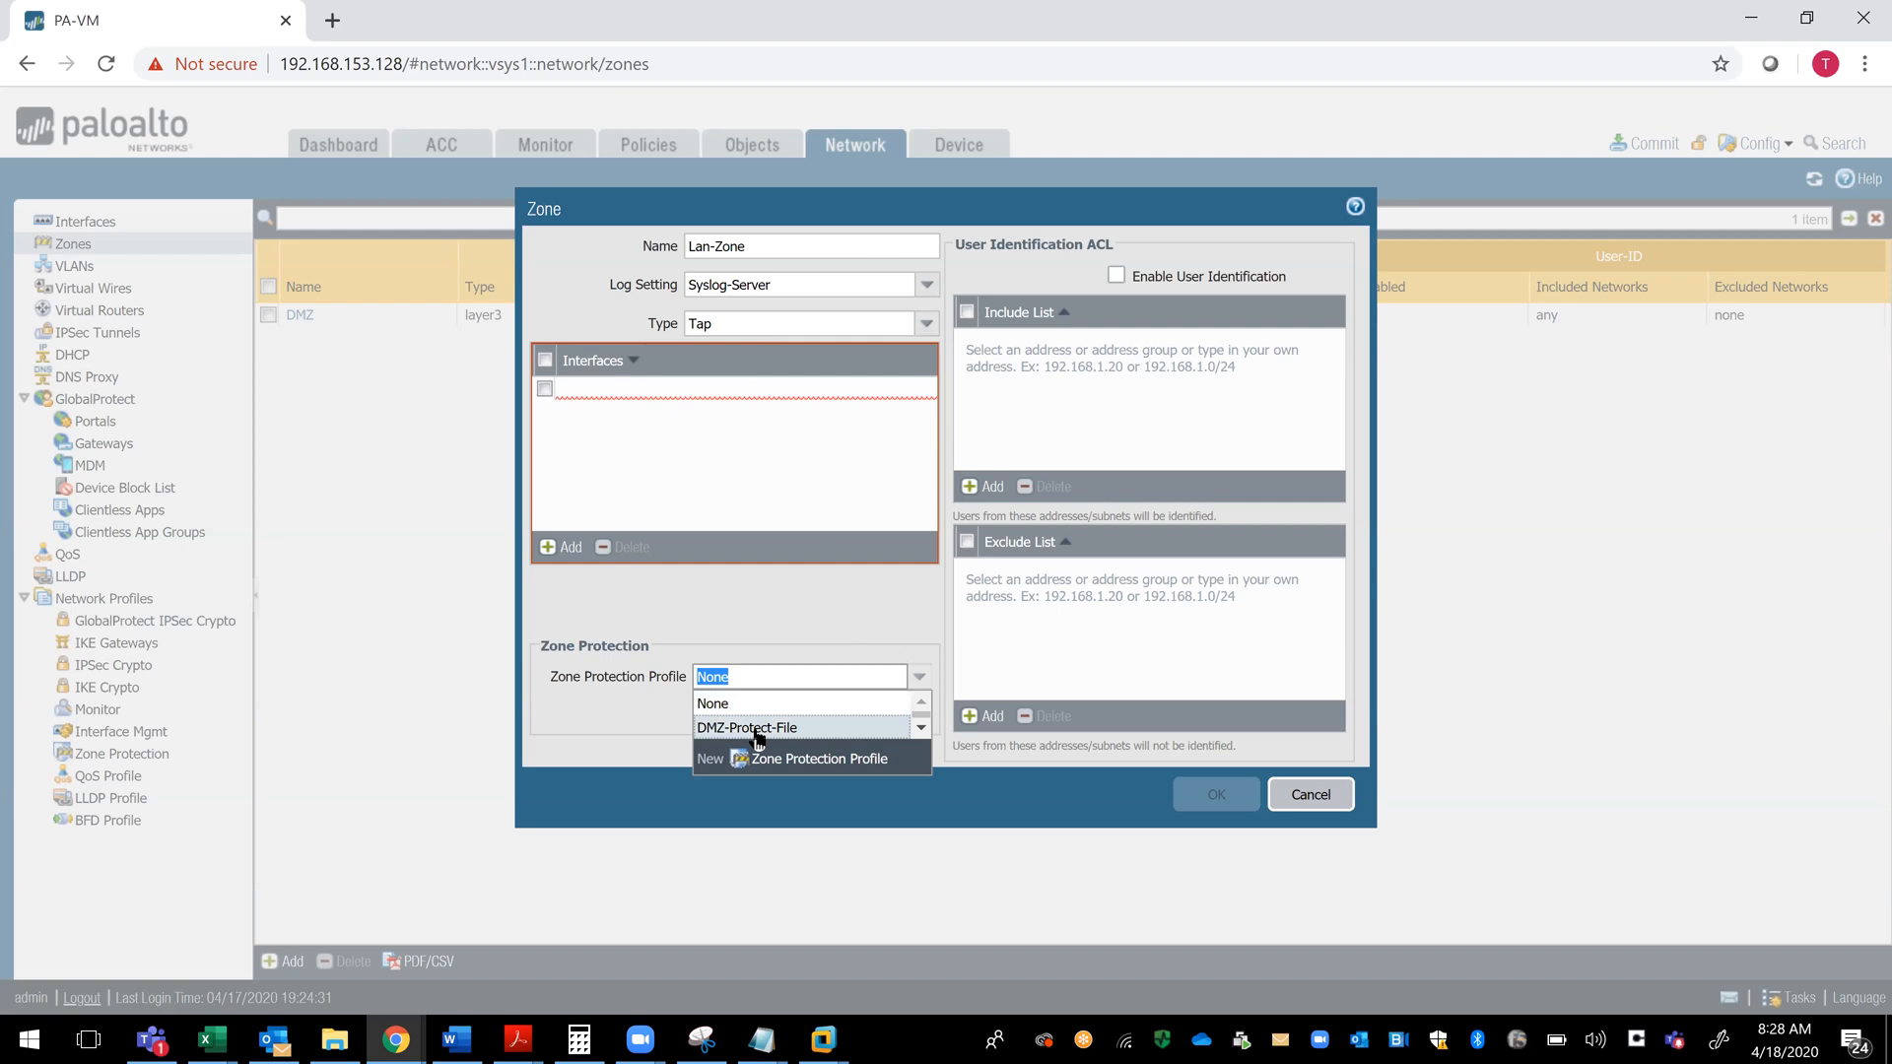
left_click(823, 758)
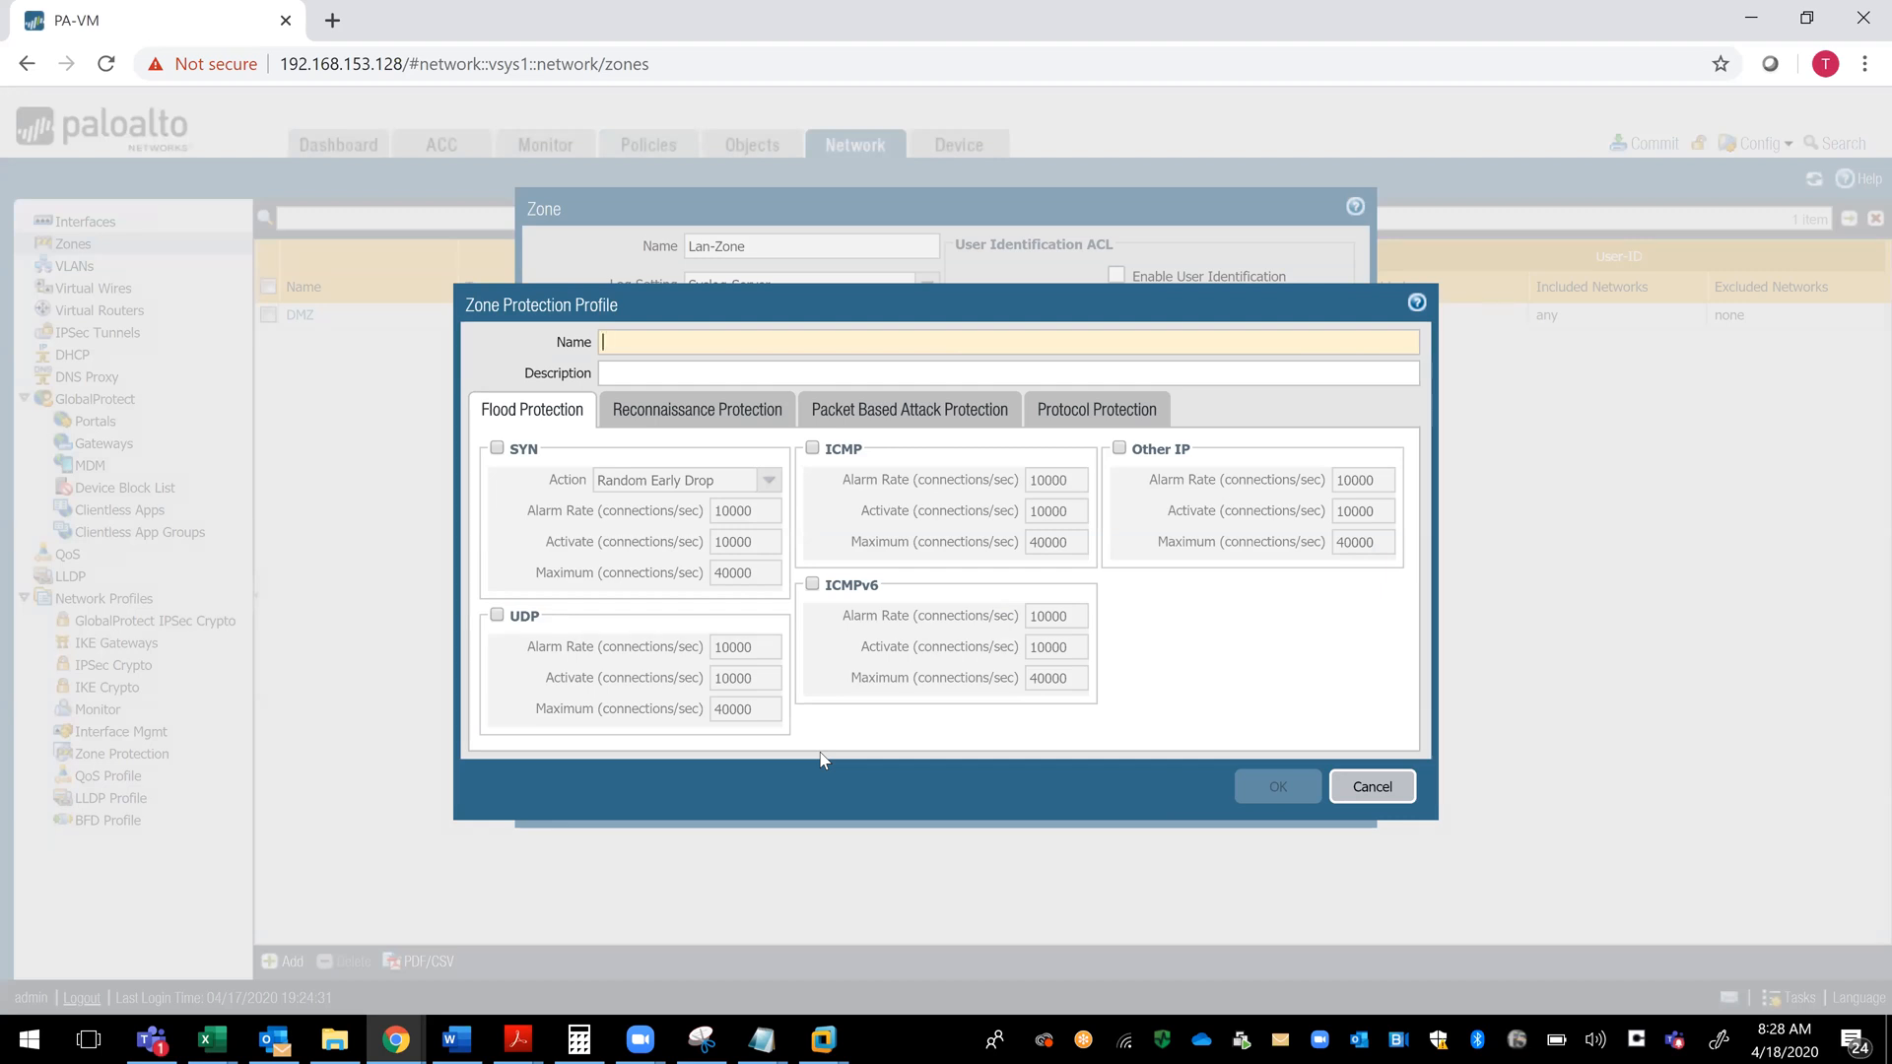
type("Lan")
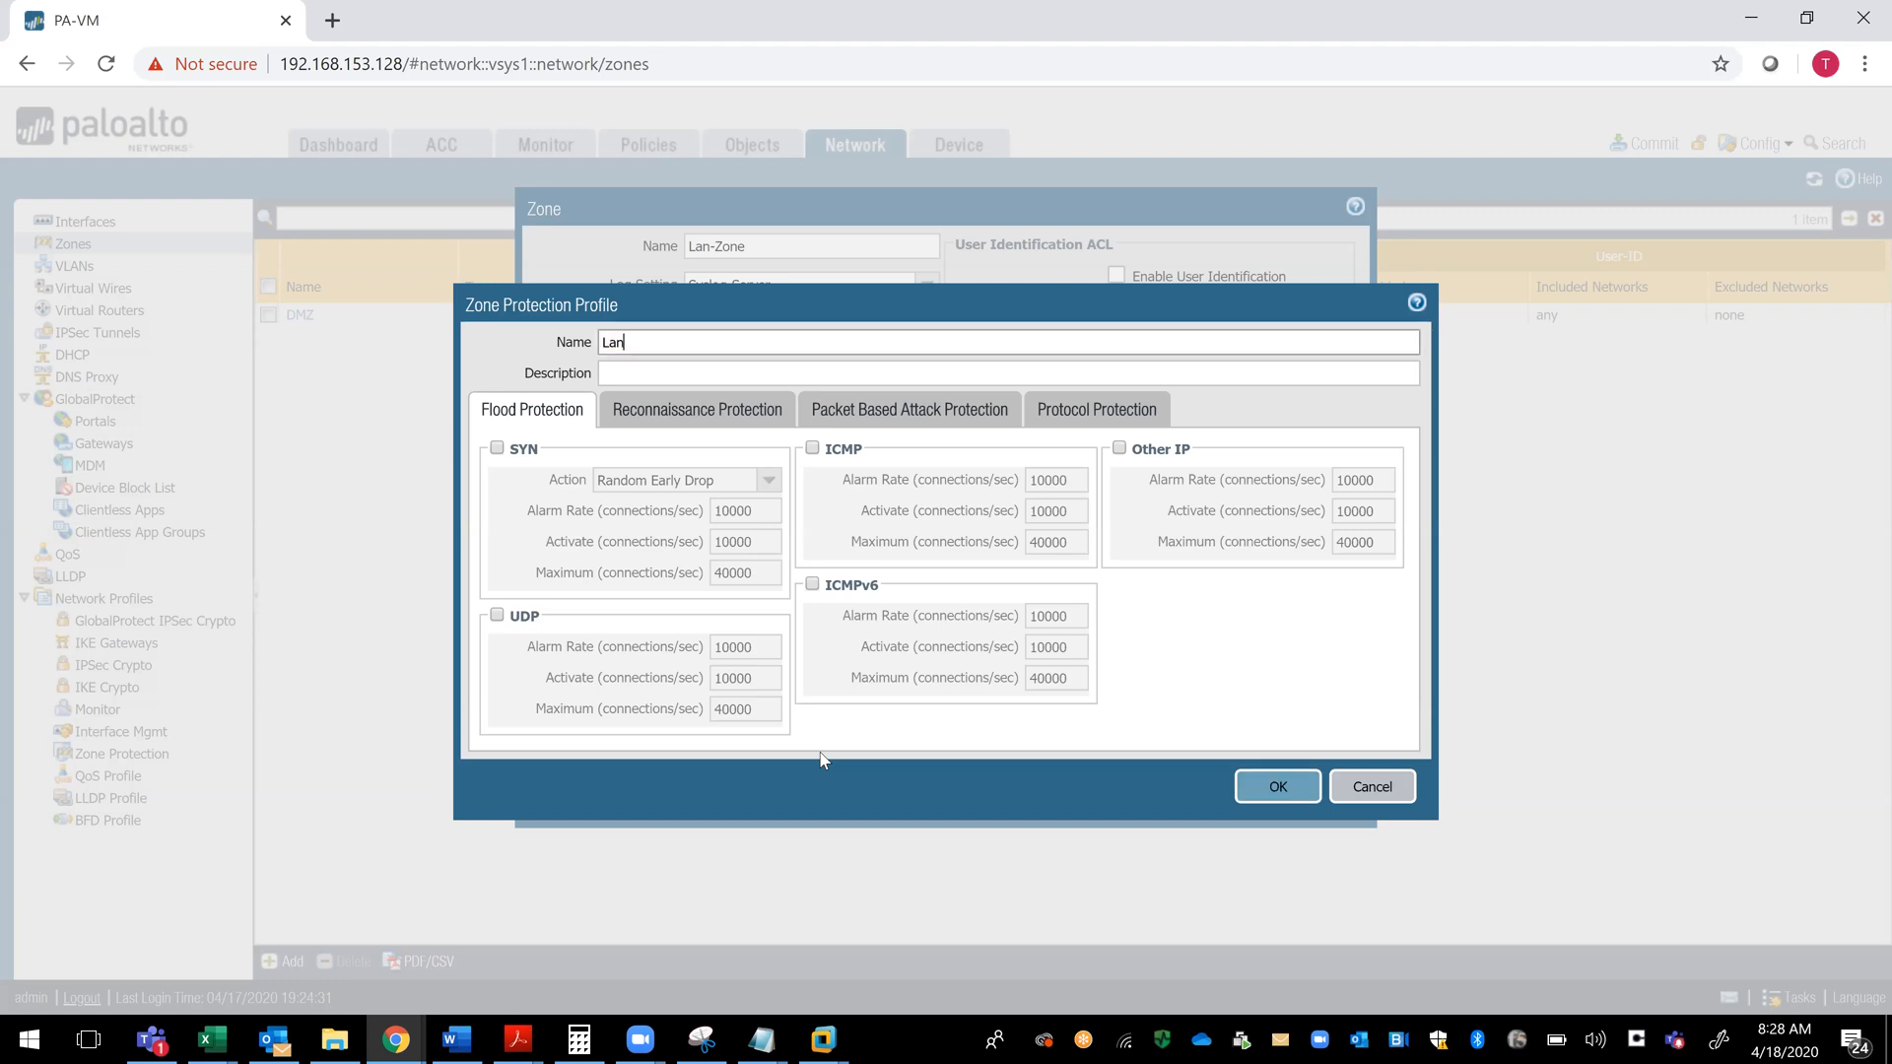
type("-Zone-Protect-Profile")
- Enable SYN flood protection with an alarm rate of 100000, activate rate of 200000 and maximum of 400000 connections/sec
left_click(497, 448)
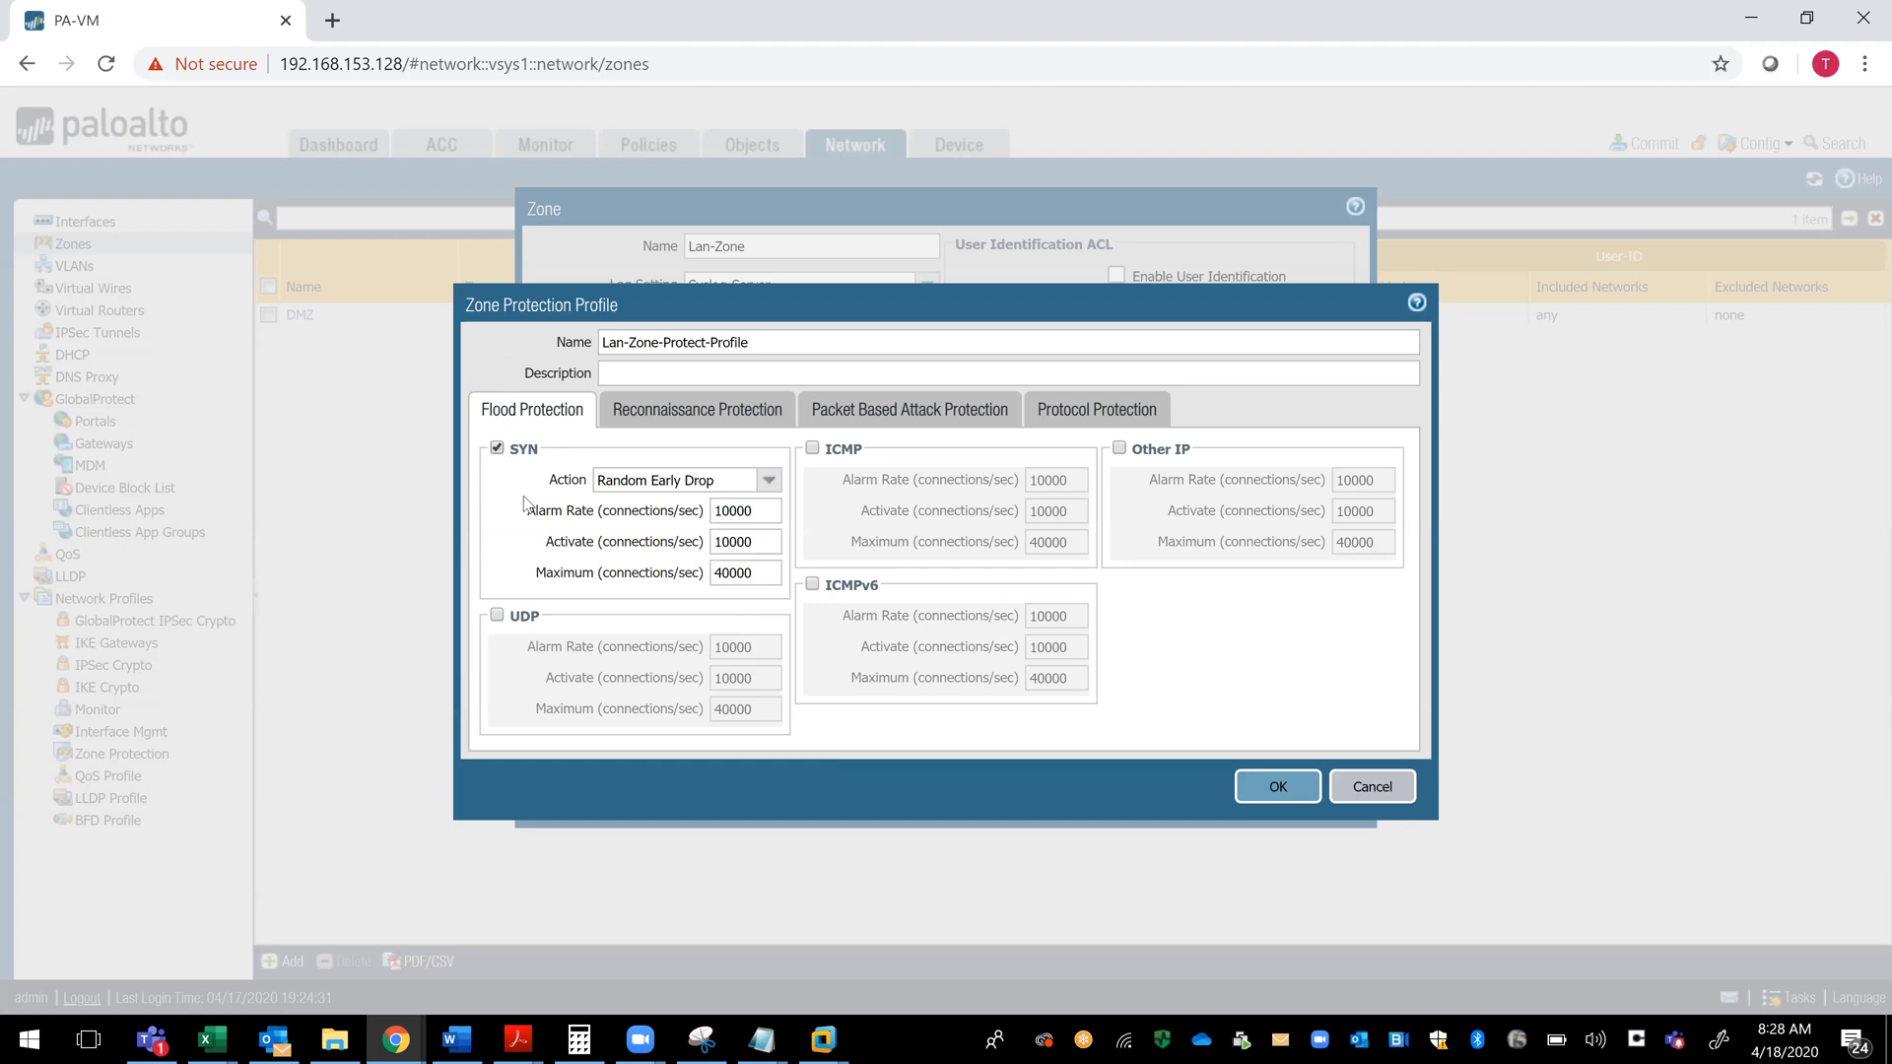
left_click_drag(525, 511, 702, 575)
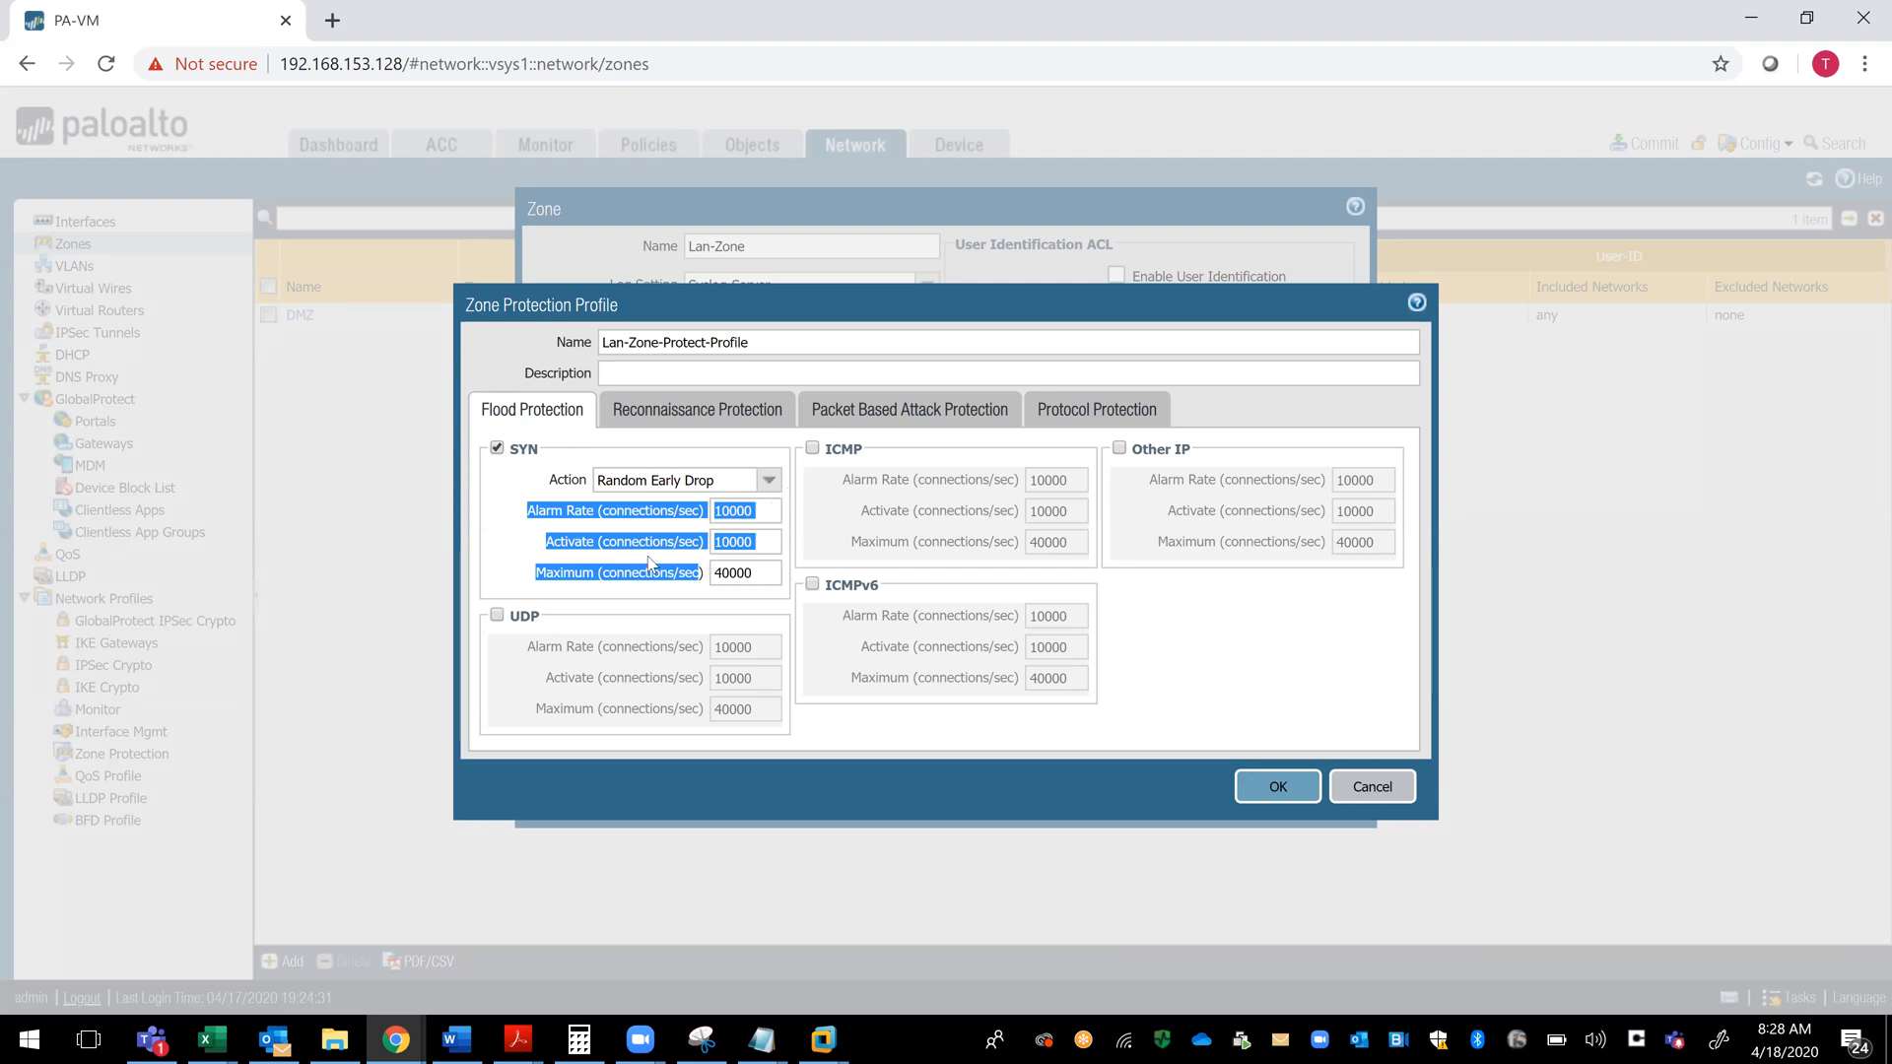
left_click(510, 550)
left_click(755, 509)
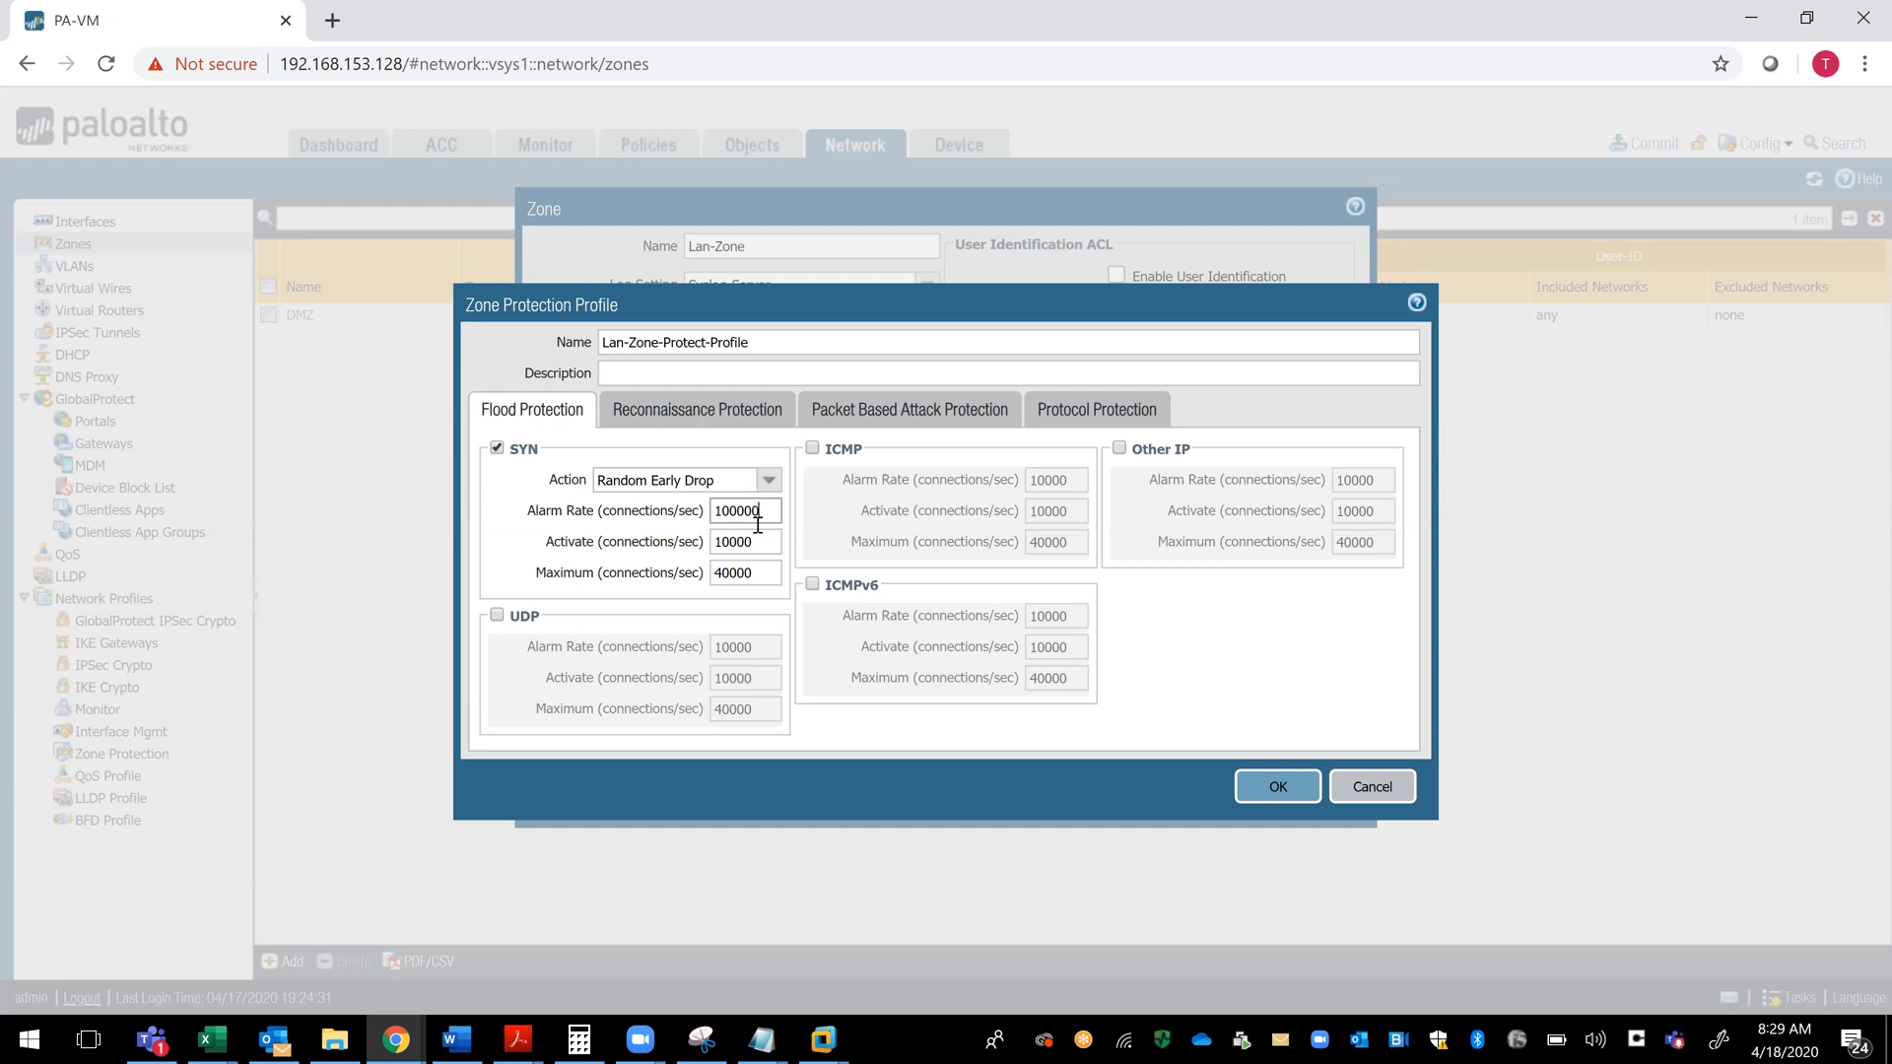
left_click(758, 540)
type("0")
left_click(760, 572)
type("0")
left_click_drag(771, 511, 695, 521)
left_click(720, 542)
key("BackSpace")
type("2")
- Examine the SYN alarm, activate and maximum connection rates in the flood protection settings
left_click_drag(766, 572, 706, 581)
left_click(767, 548)
left_click(753, 510)
right_click(700, 510)
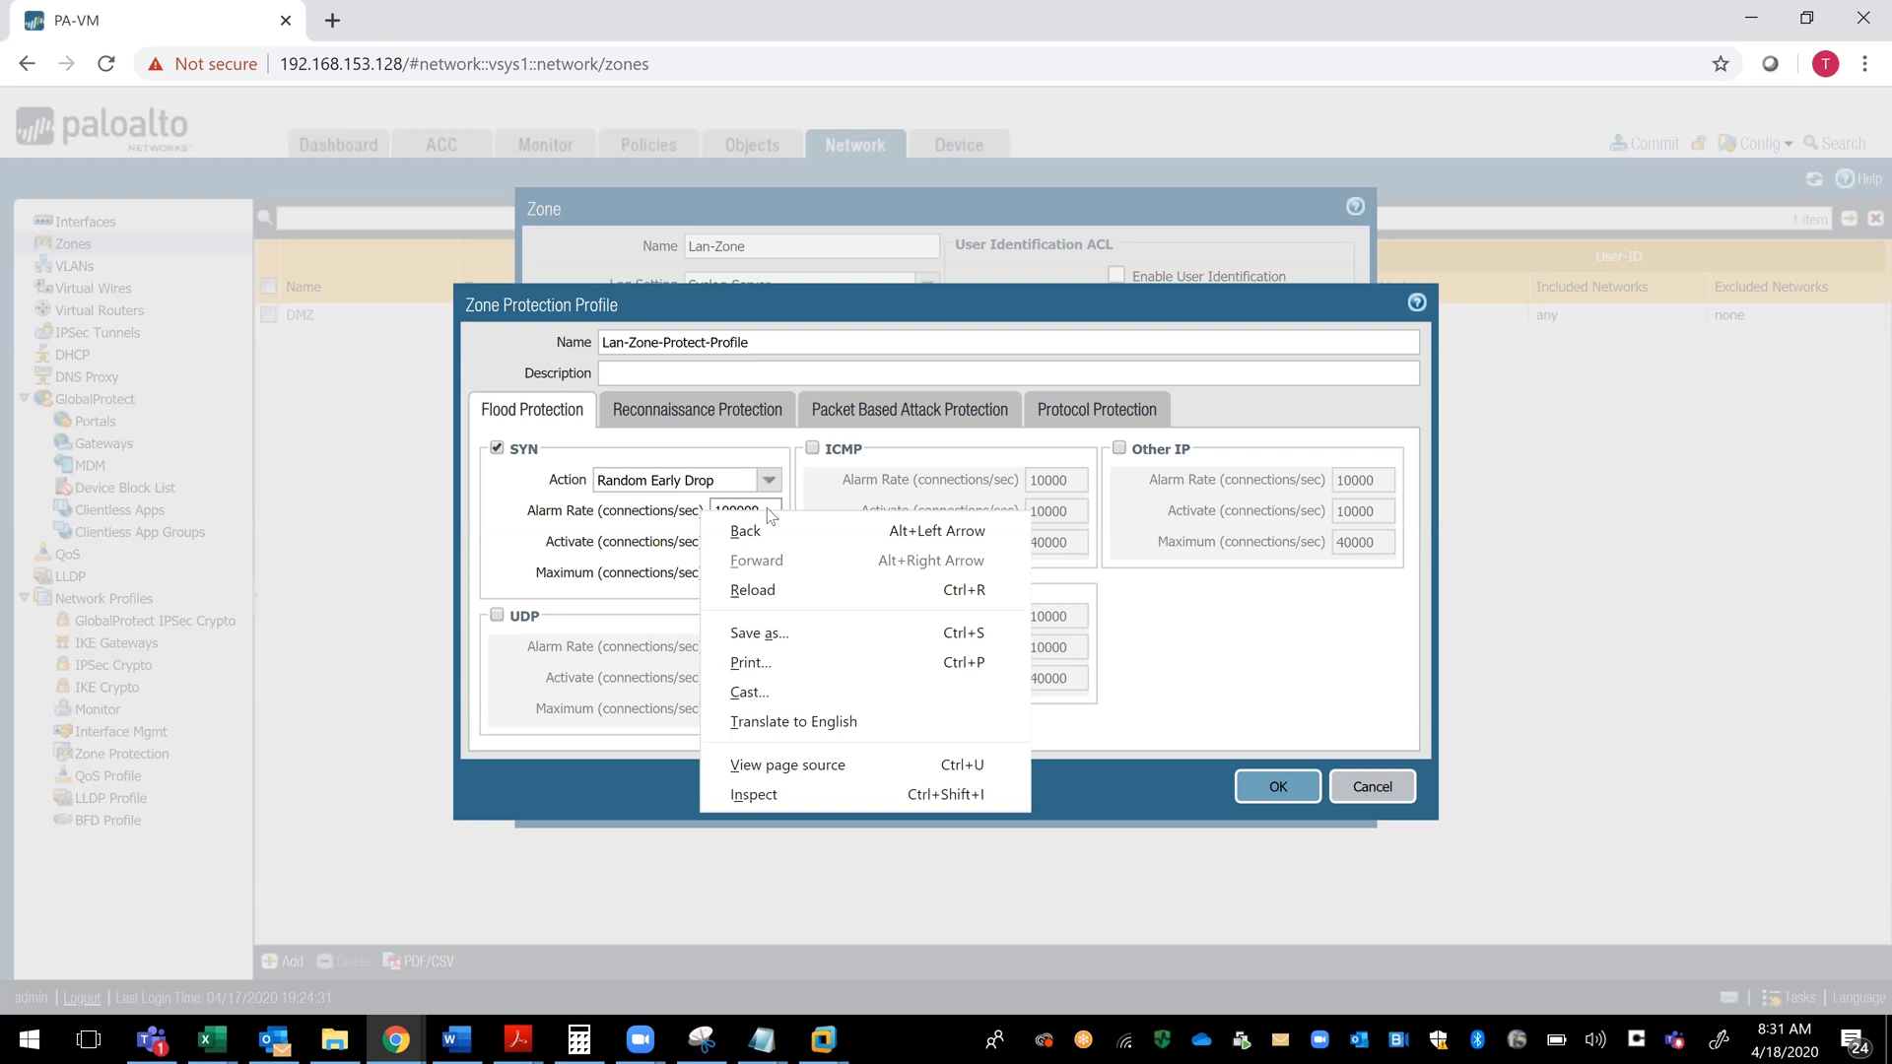
left_click(769, 511)
left_click_drag(764, 511, 700, 516)
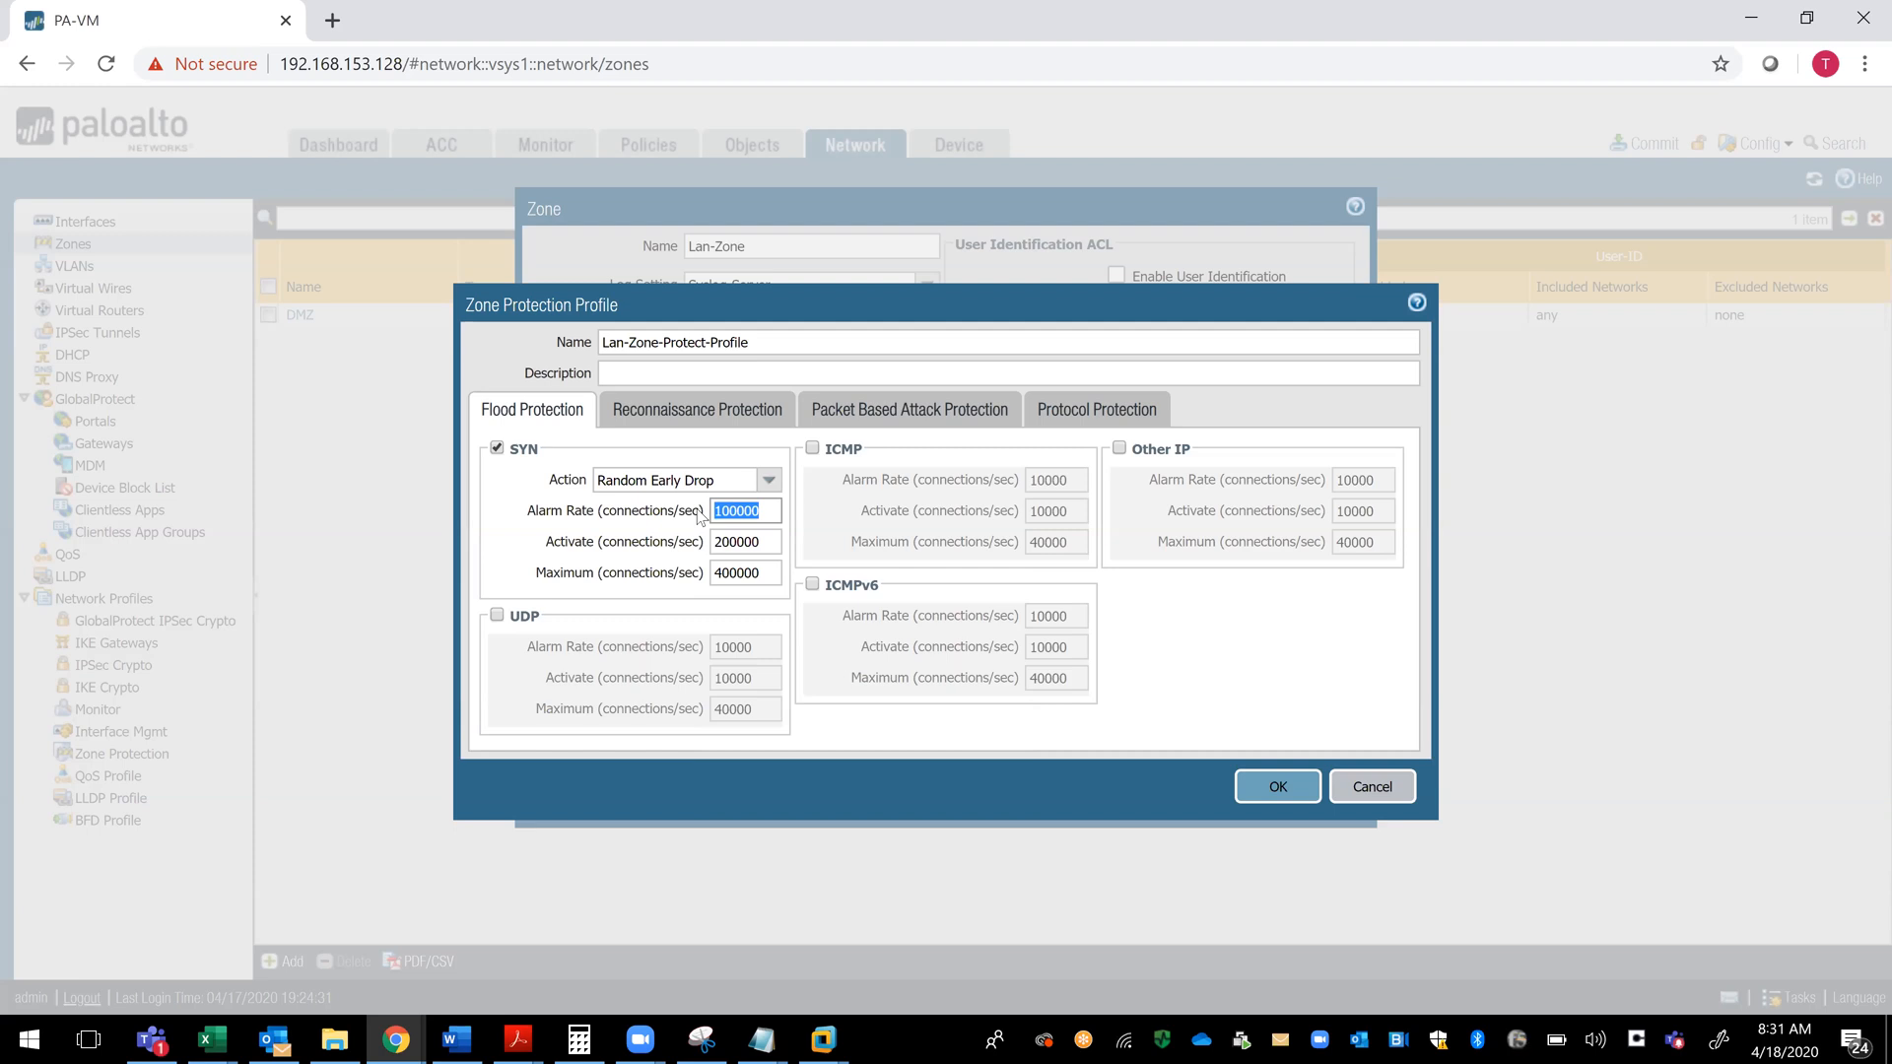
left_click(770, 539)
double_click(770, 539)
left_click(768, 572)
left_click_drag(767, 573, 709, 582)
left_click_drag(768, 542, 705, 552)
left_click(774, 578)
left_click(771, 546)
left_click_drag(761, 541, 689, 541)
left_click_drag(771, 572, 712, 582)
- Enable UDP, ICMP and Other IP flood protection, and check the available SYN actions
left_click(501, 617)
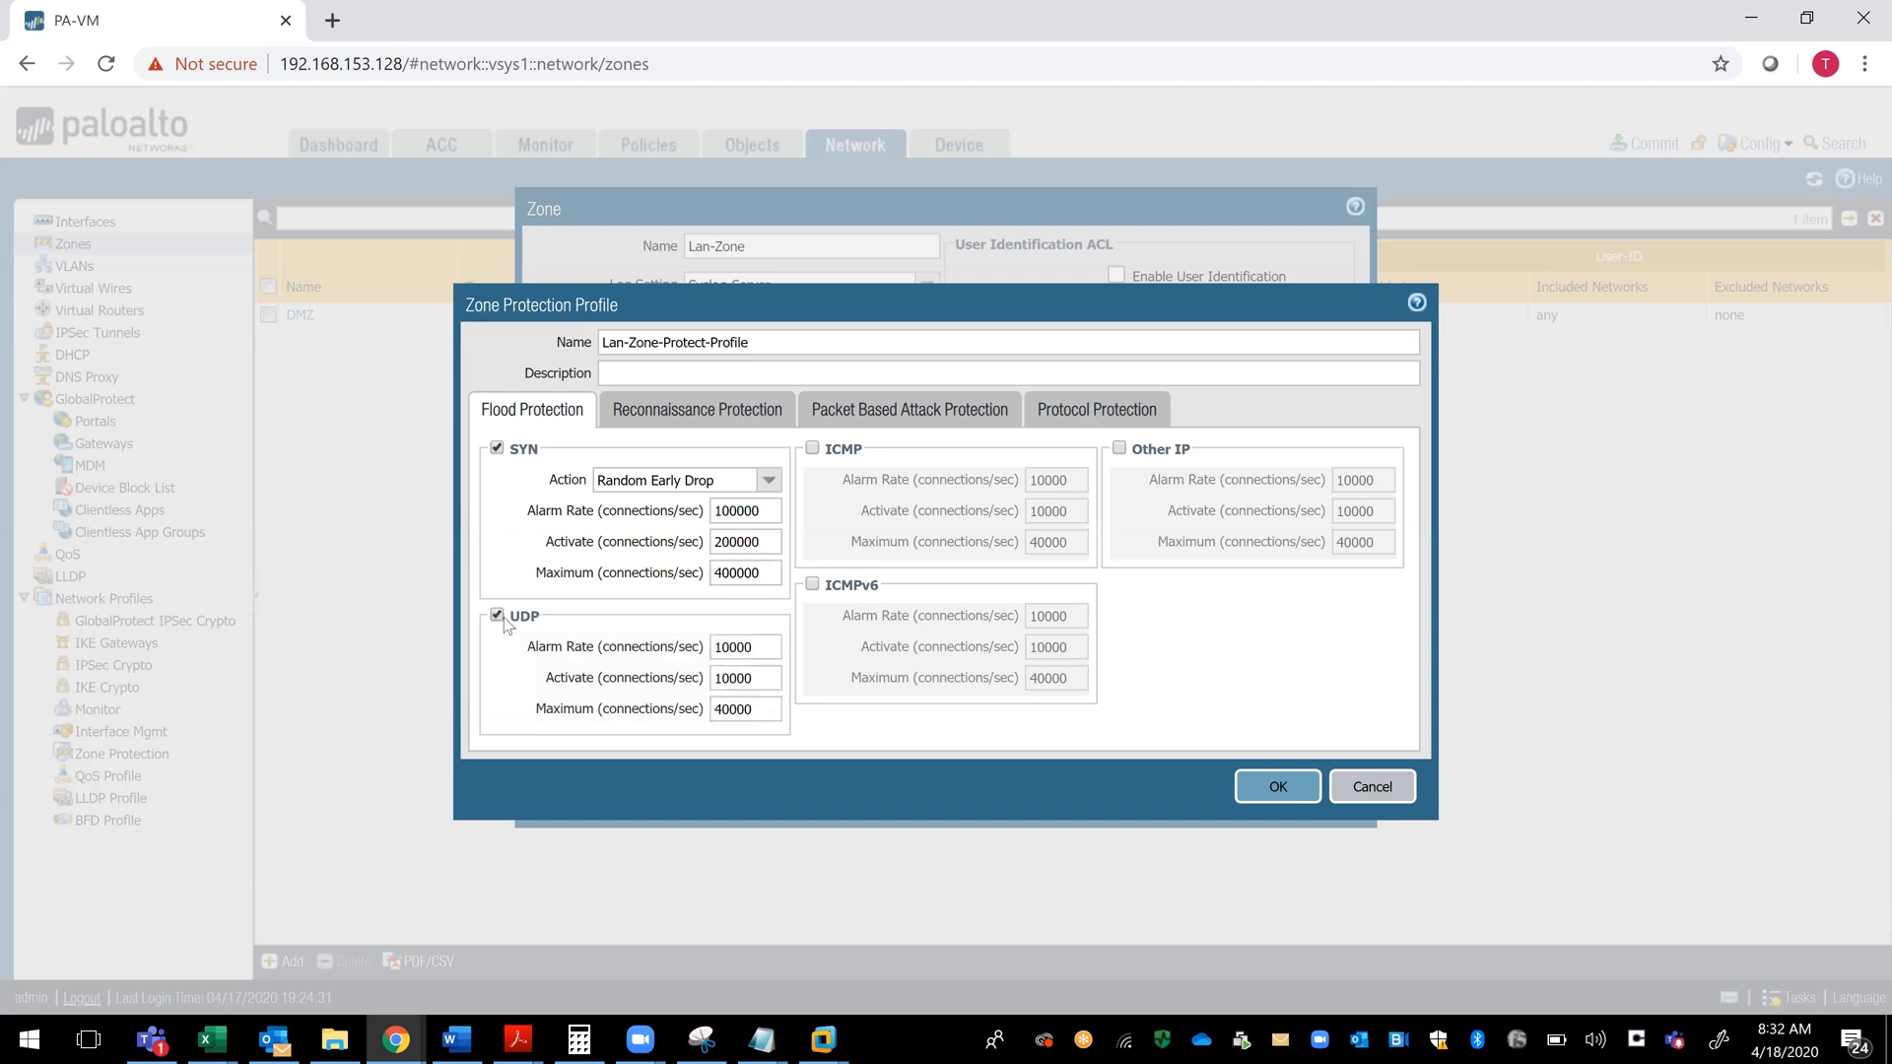
left_click(812, 449)
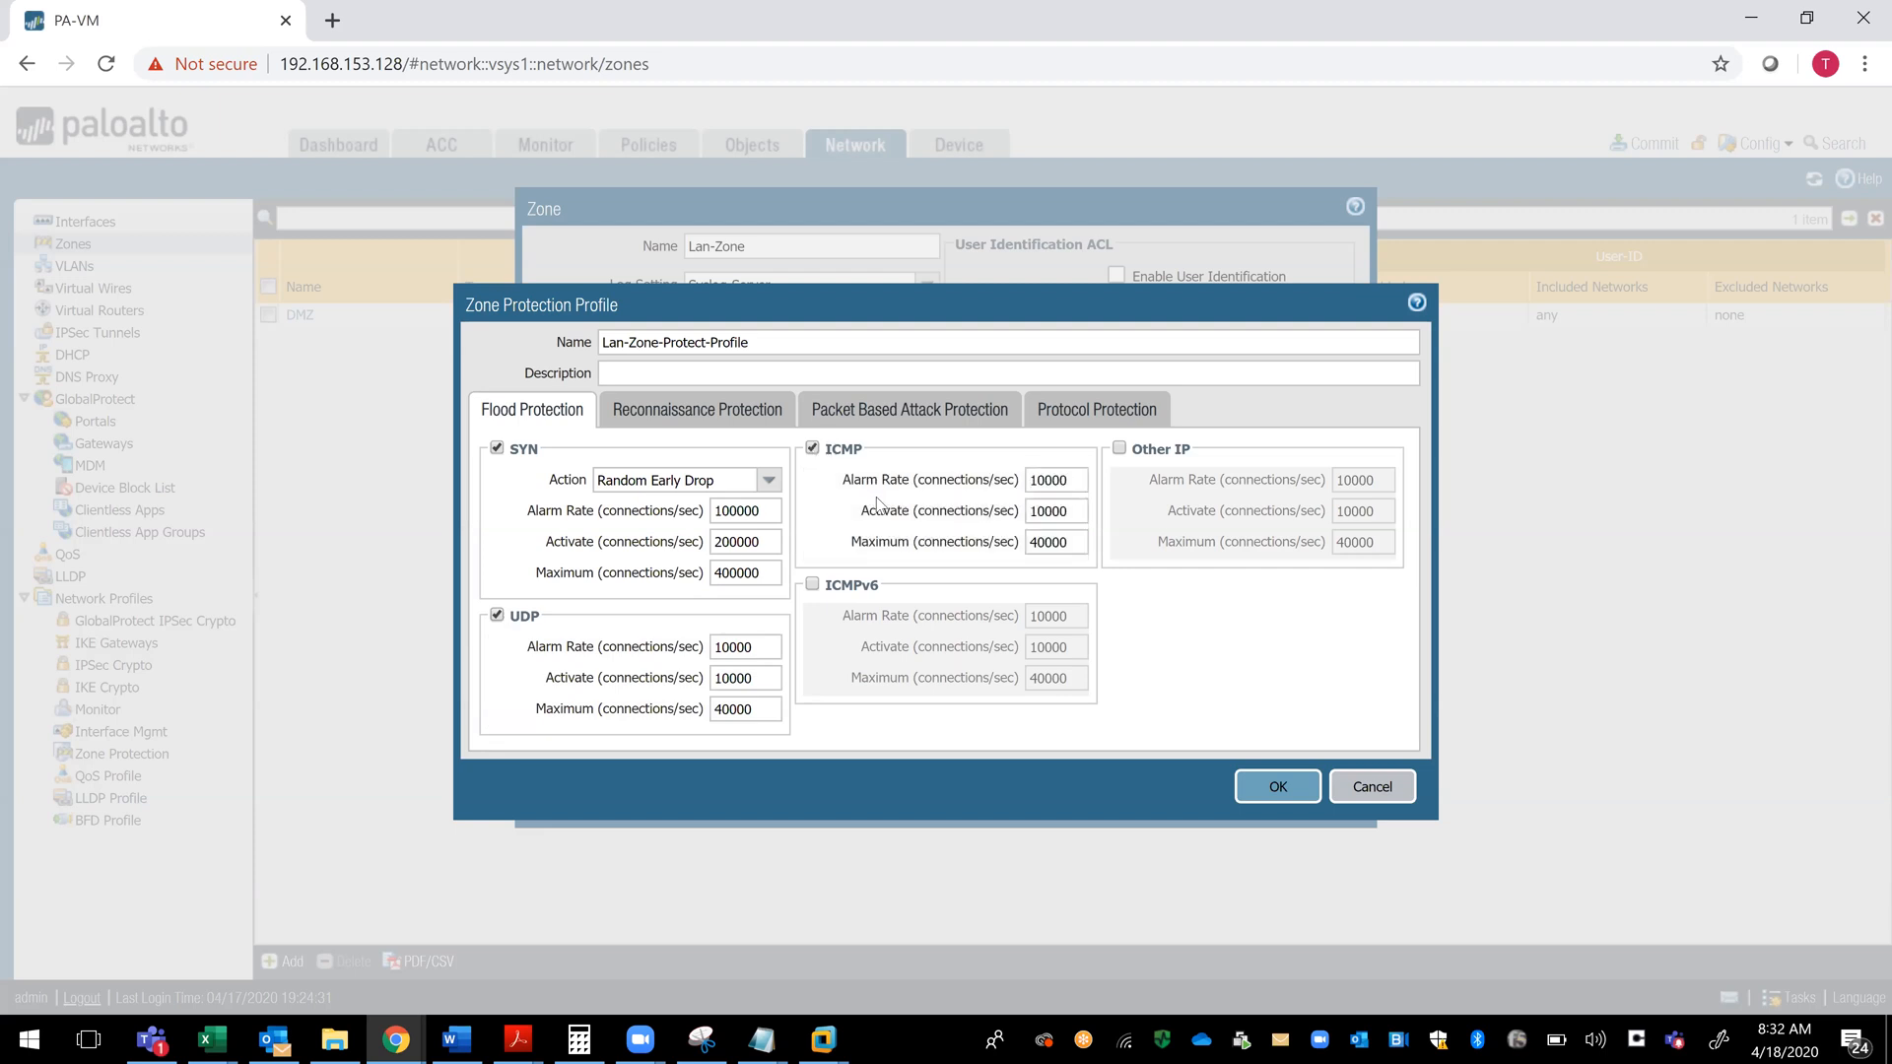
left_click(814, 586)
left_click(813, 586)
left_click(1120, 449)
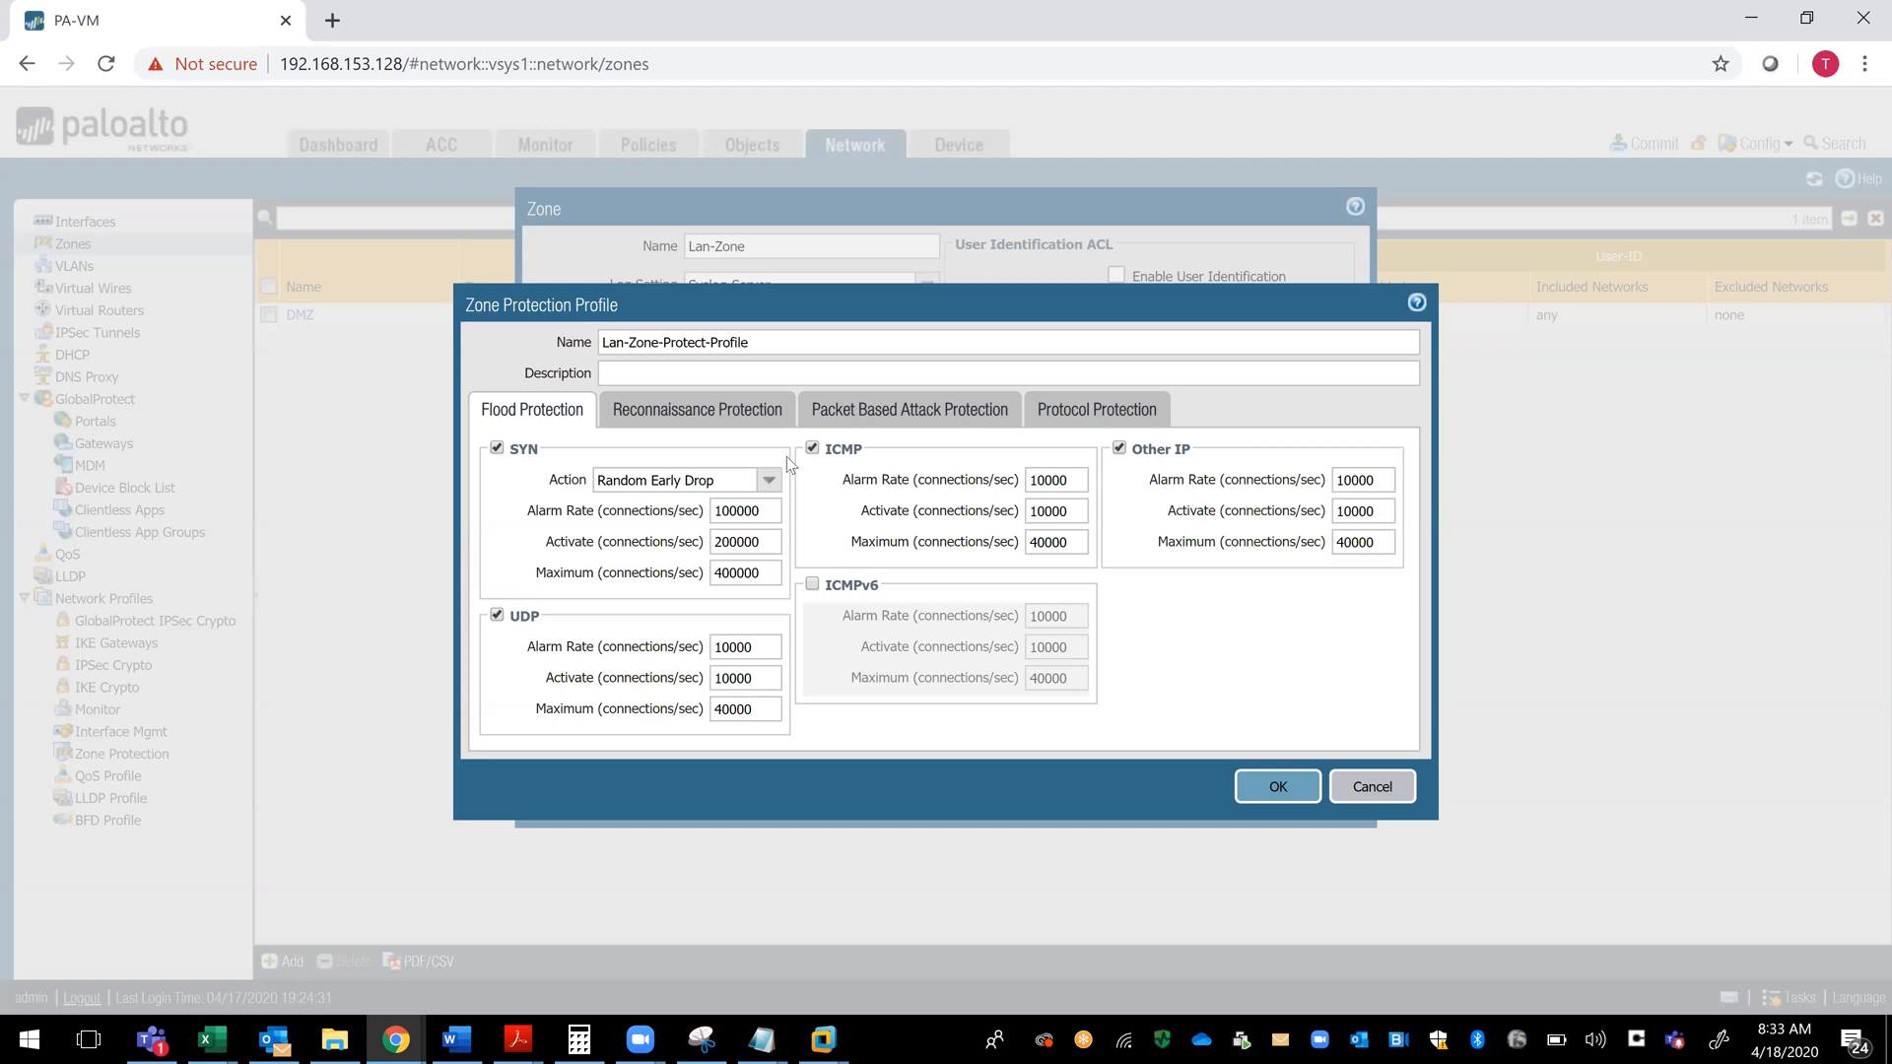
left_click(769, 483)
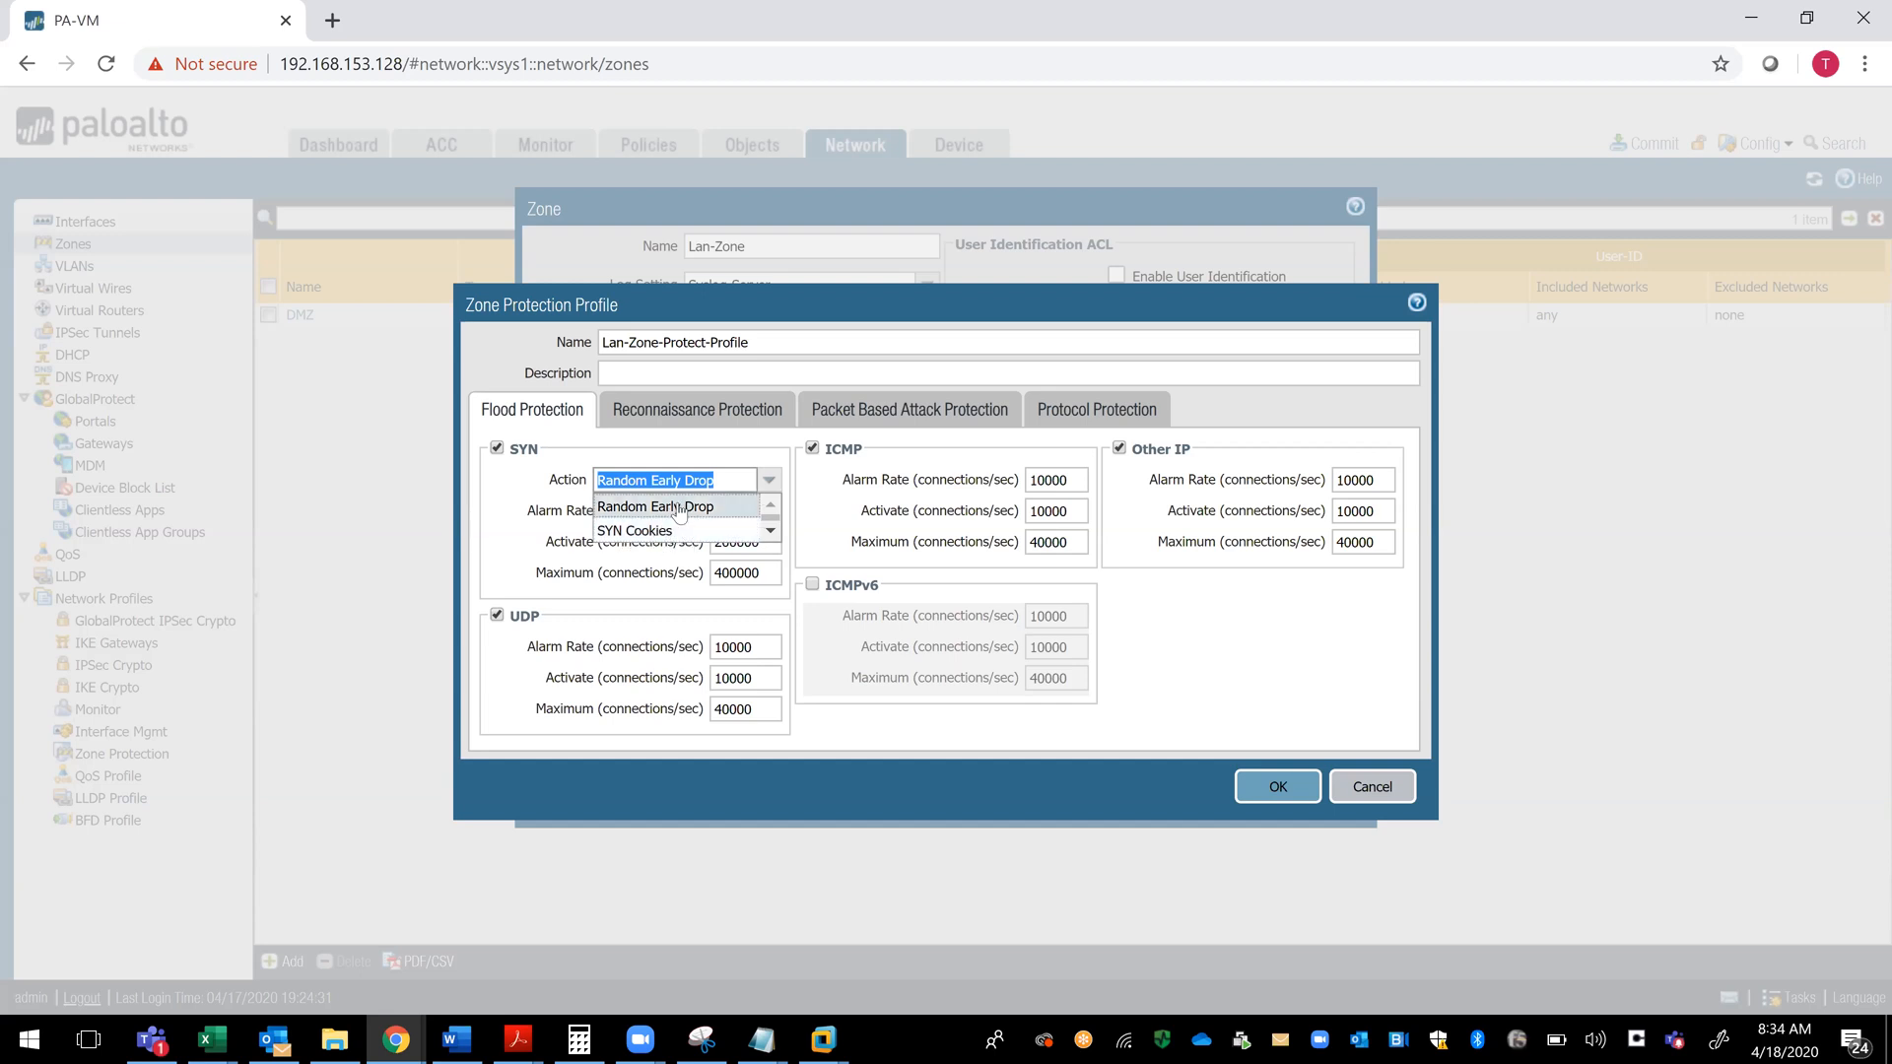
left_click(594, 449)
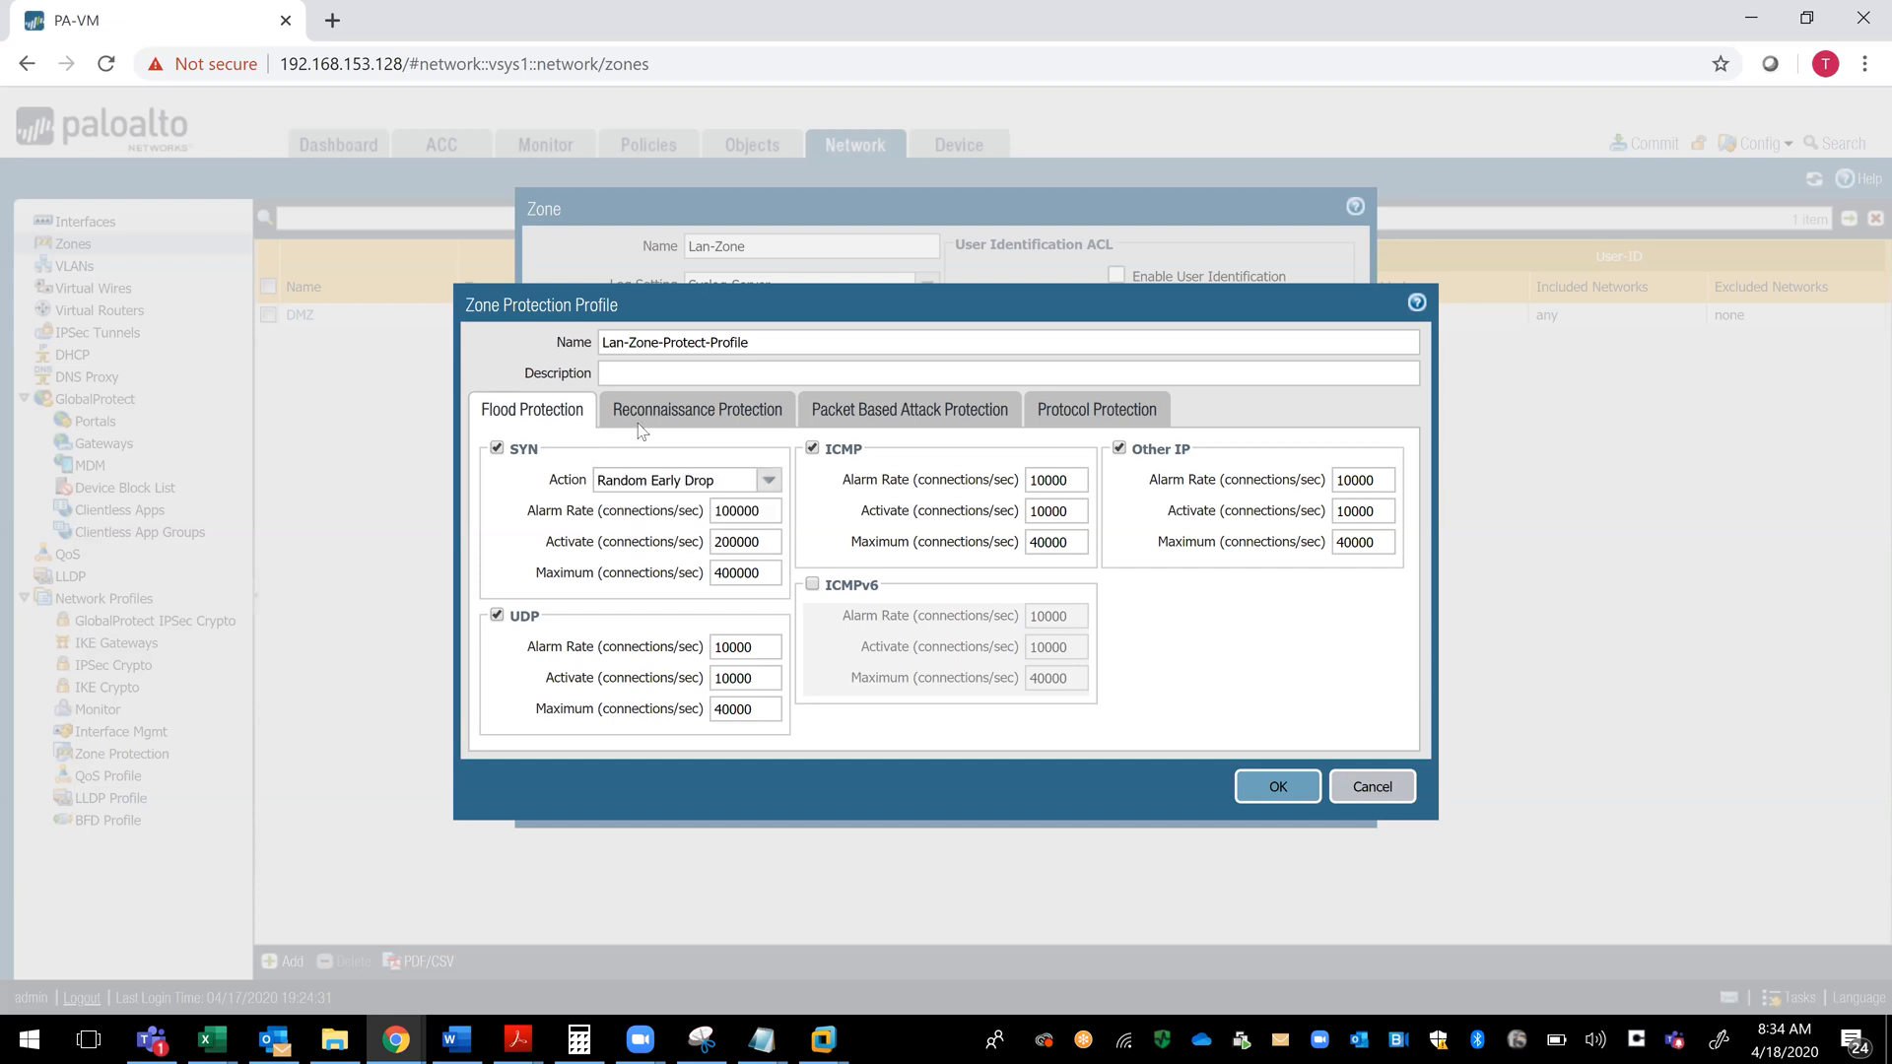
- Enable TCP Port Scan detection in the profile's reconnaissance protection
left_click(701, 418)
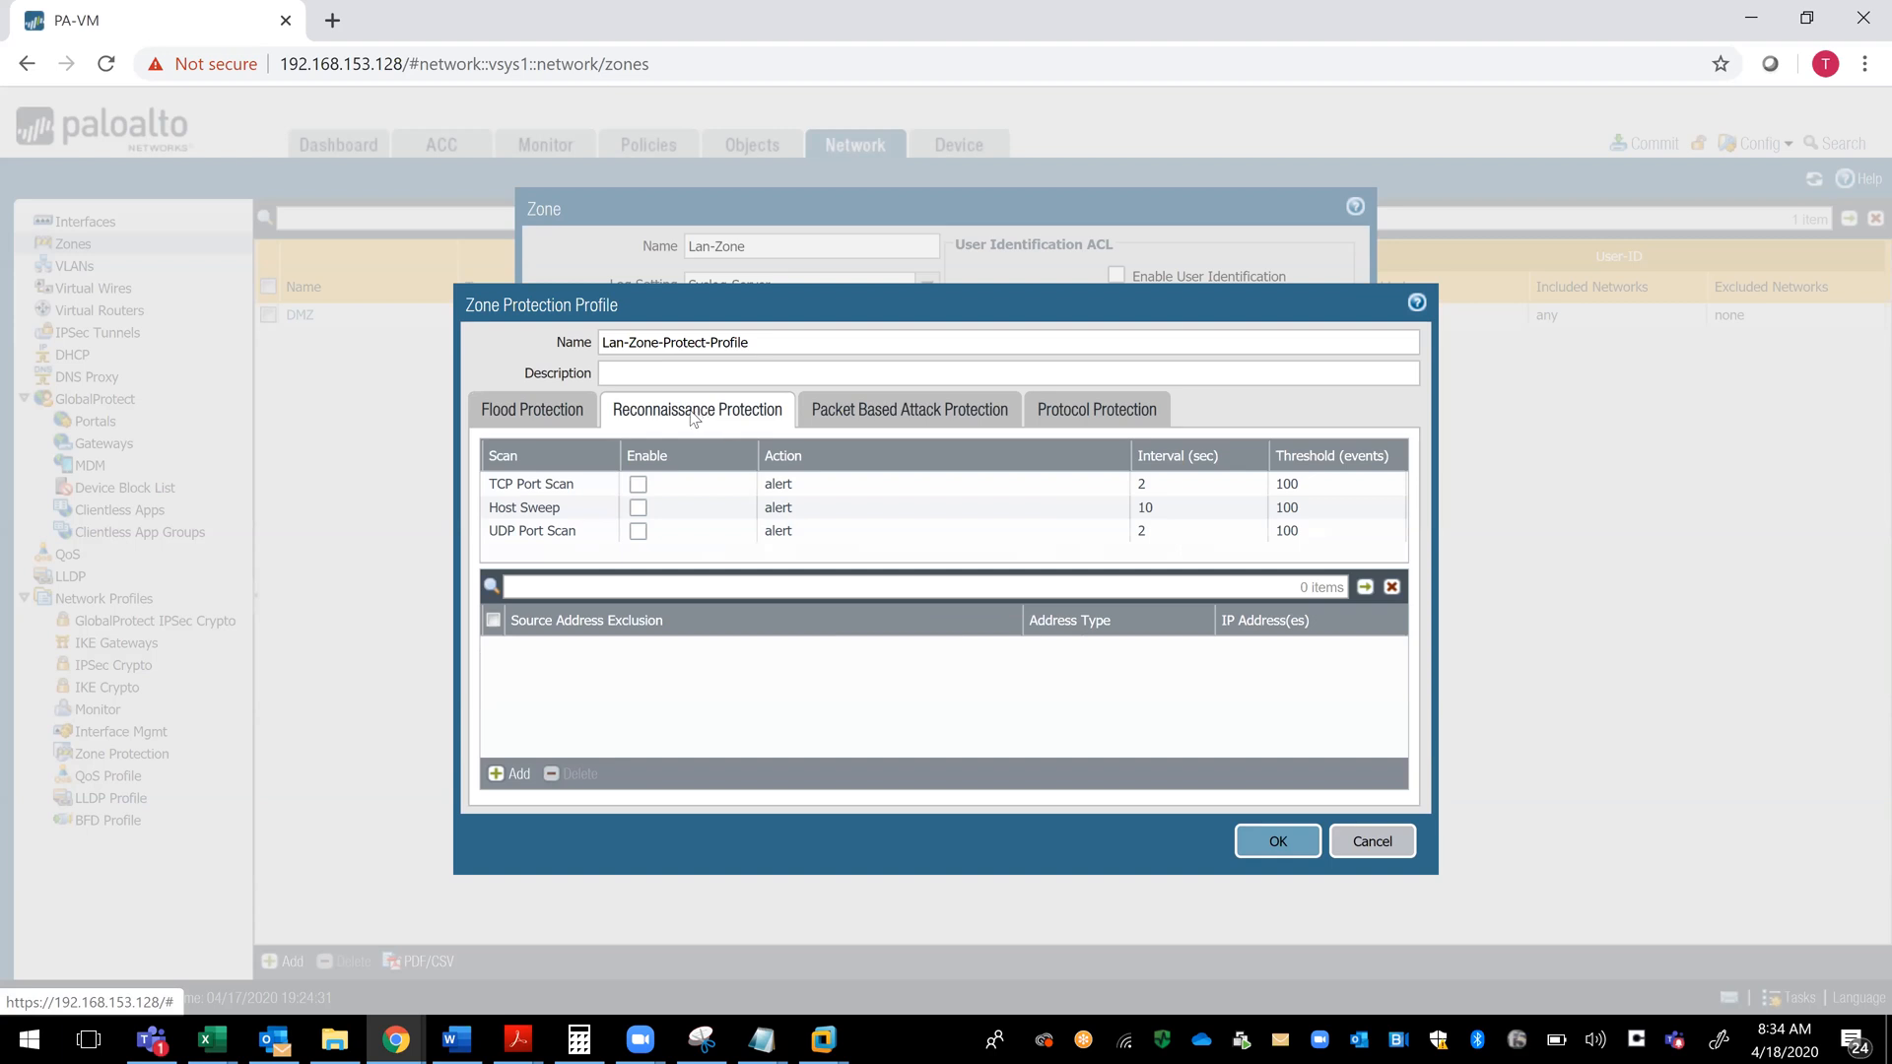
left_click(637, 489)
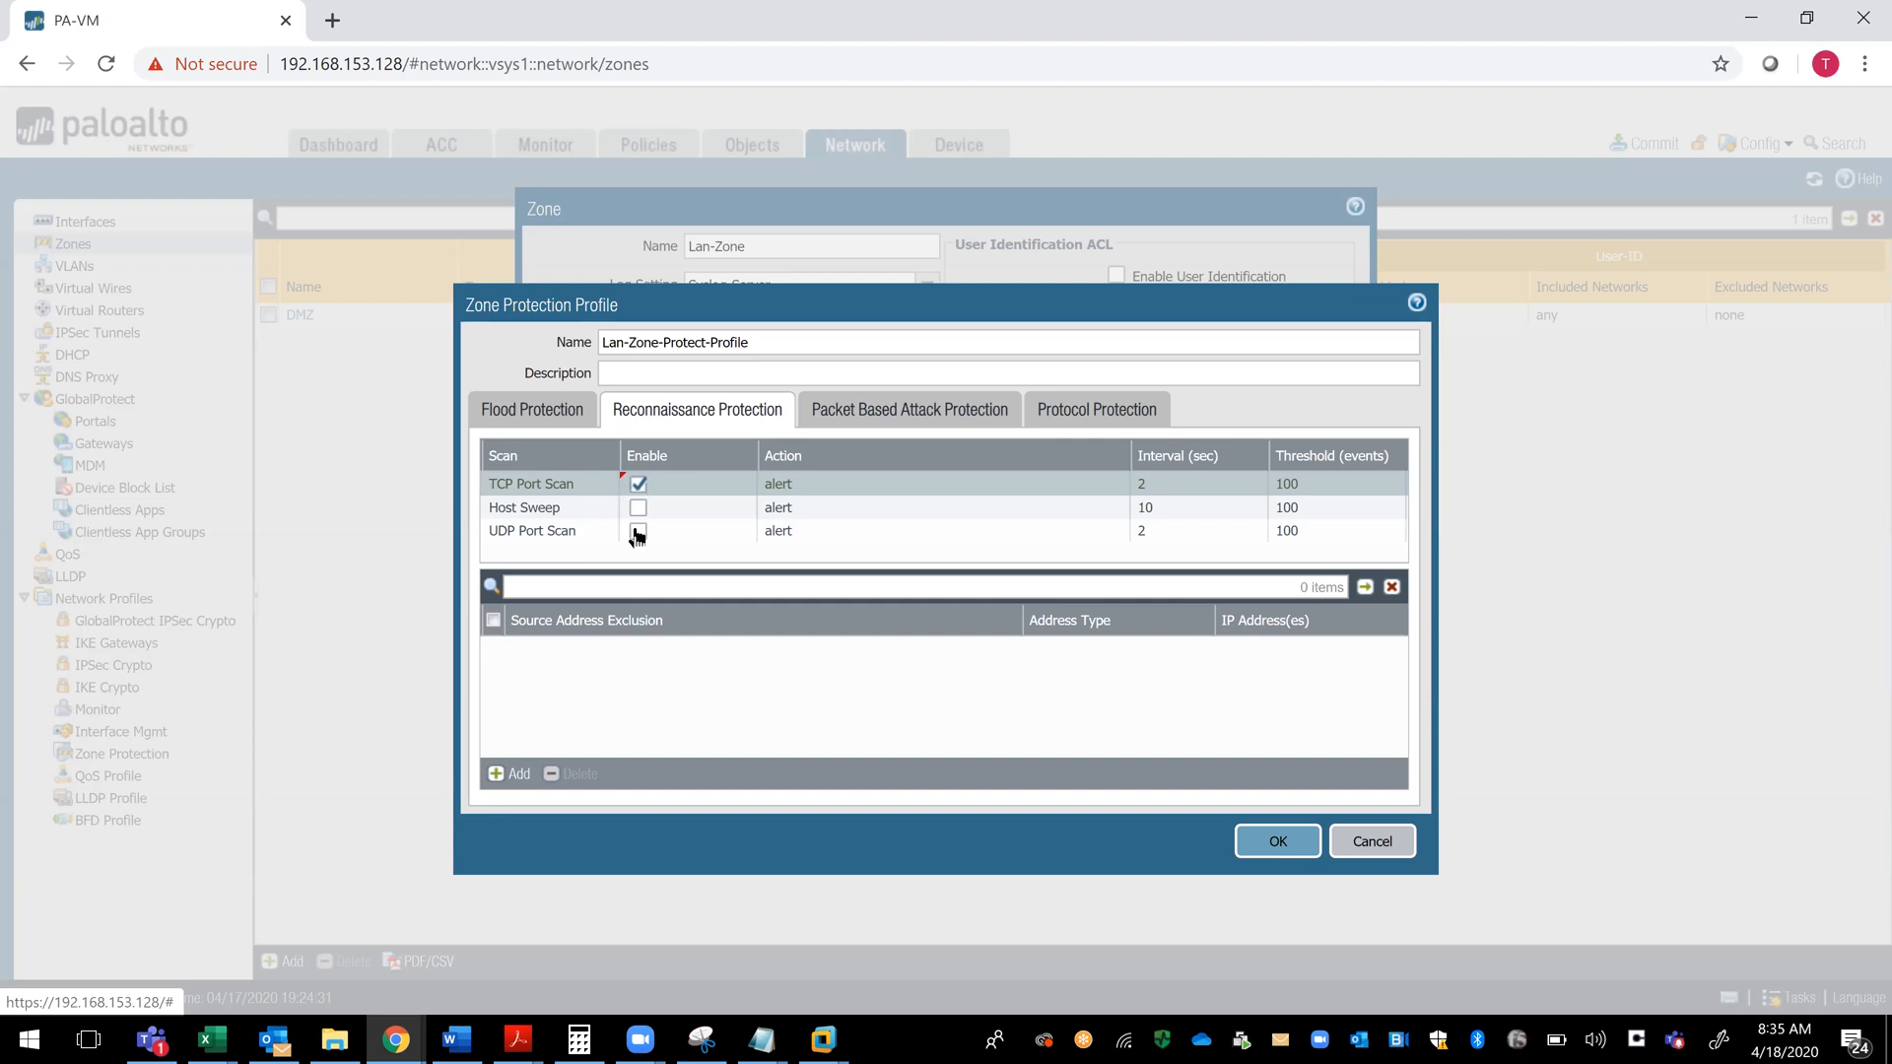
- Enable UDP Port Scan and Host Sweep detection, and set the TCP Port Scan action to Block IP
left_click(638, 531)
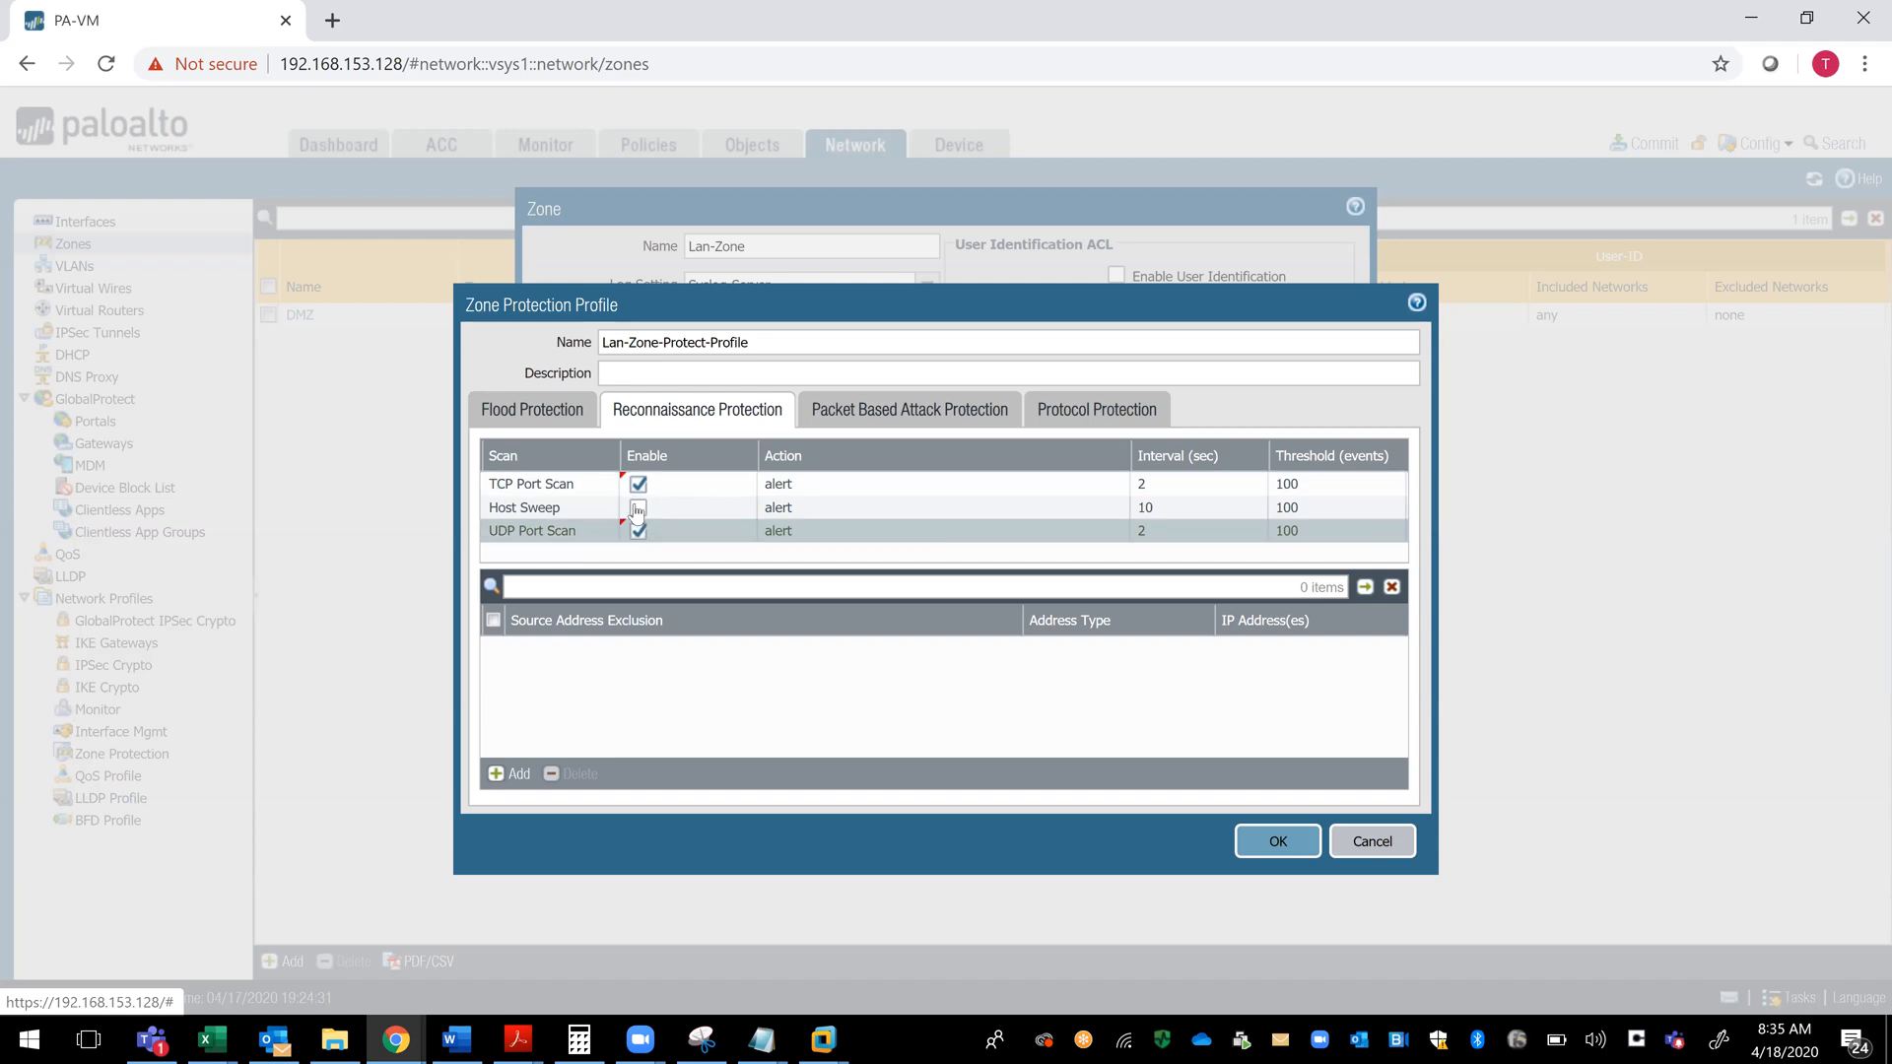
left_click(638, 507)
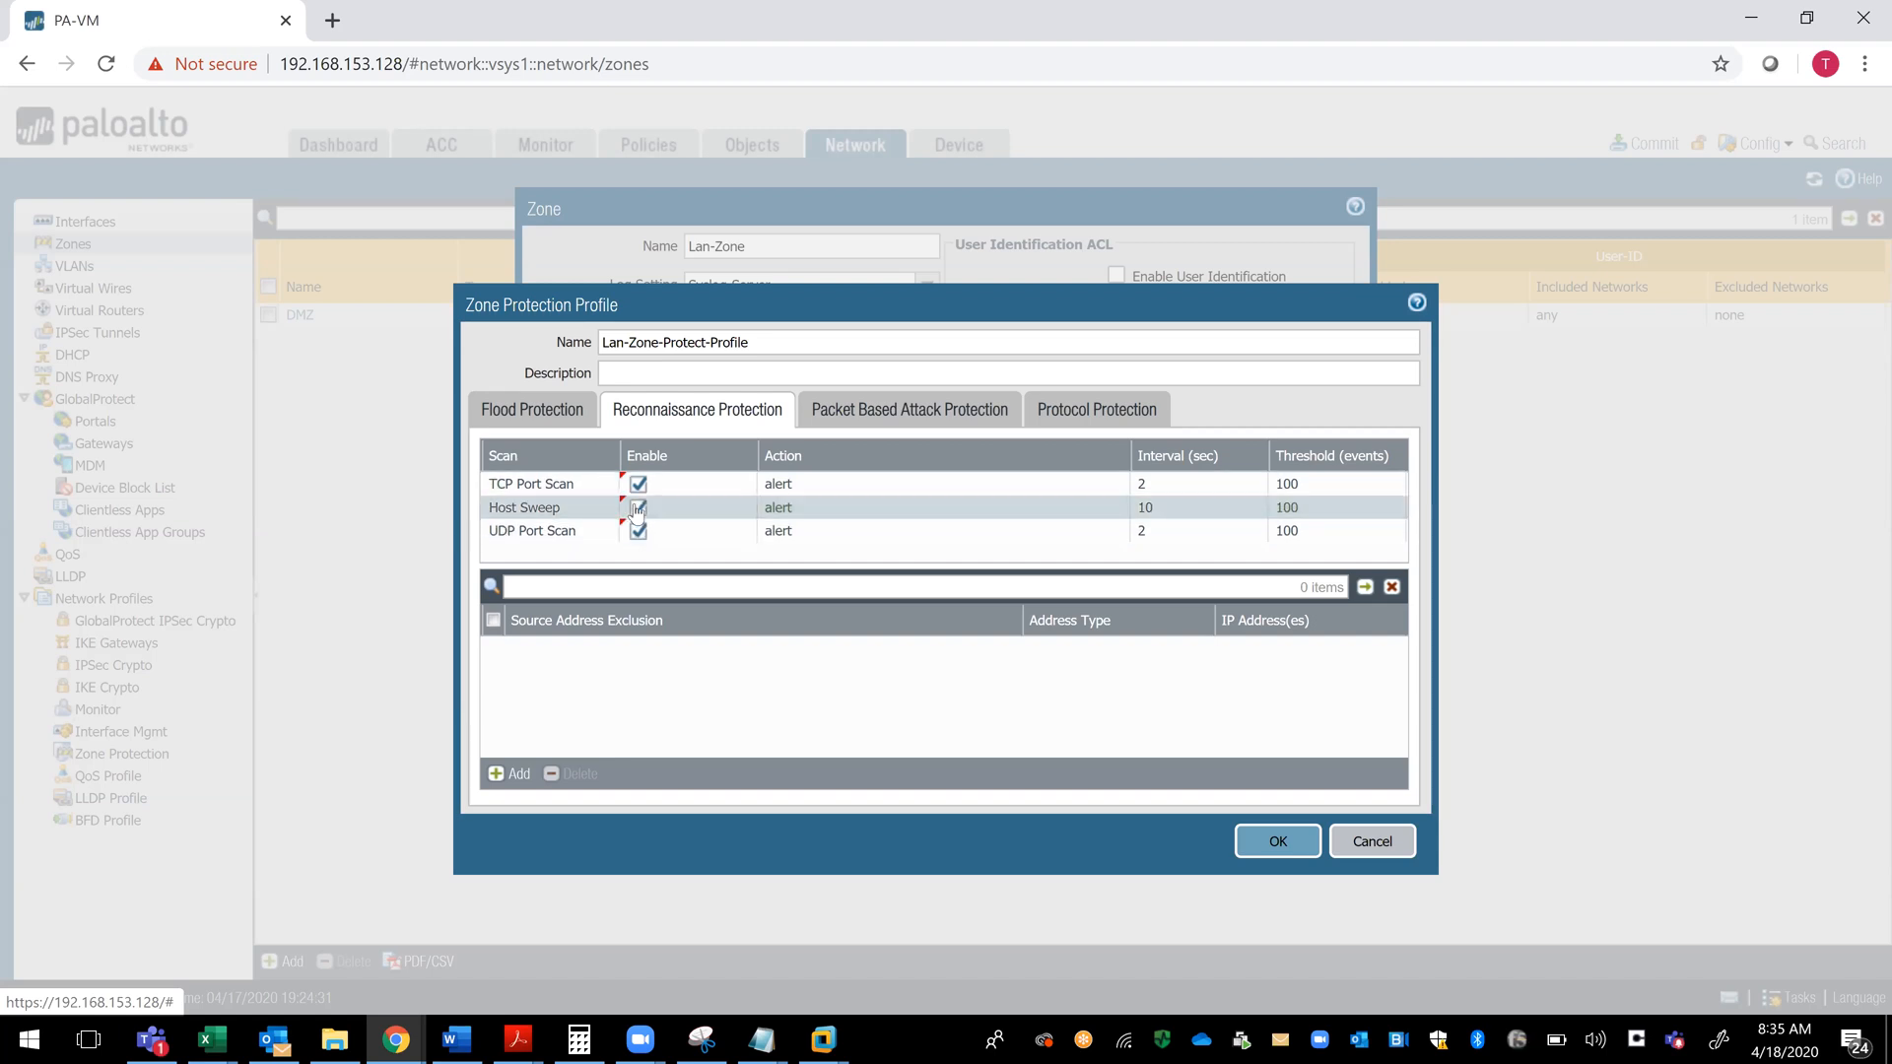
left_click(777, 483)
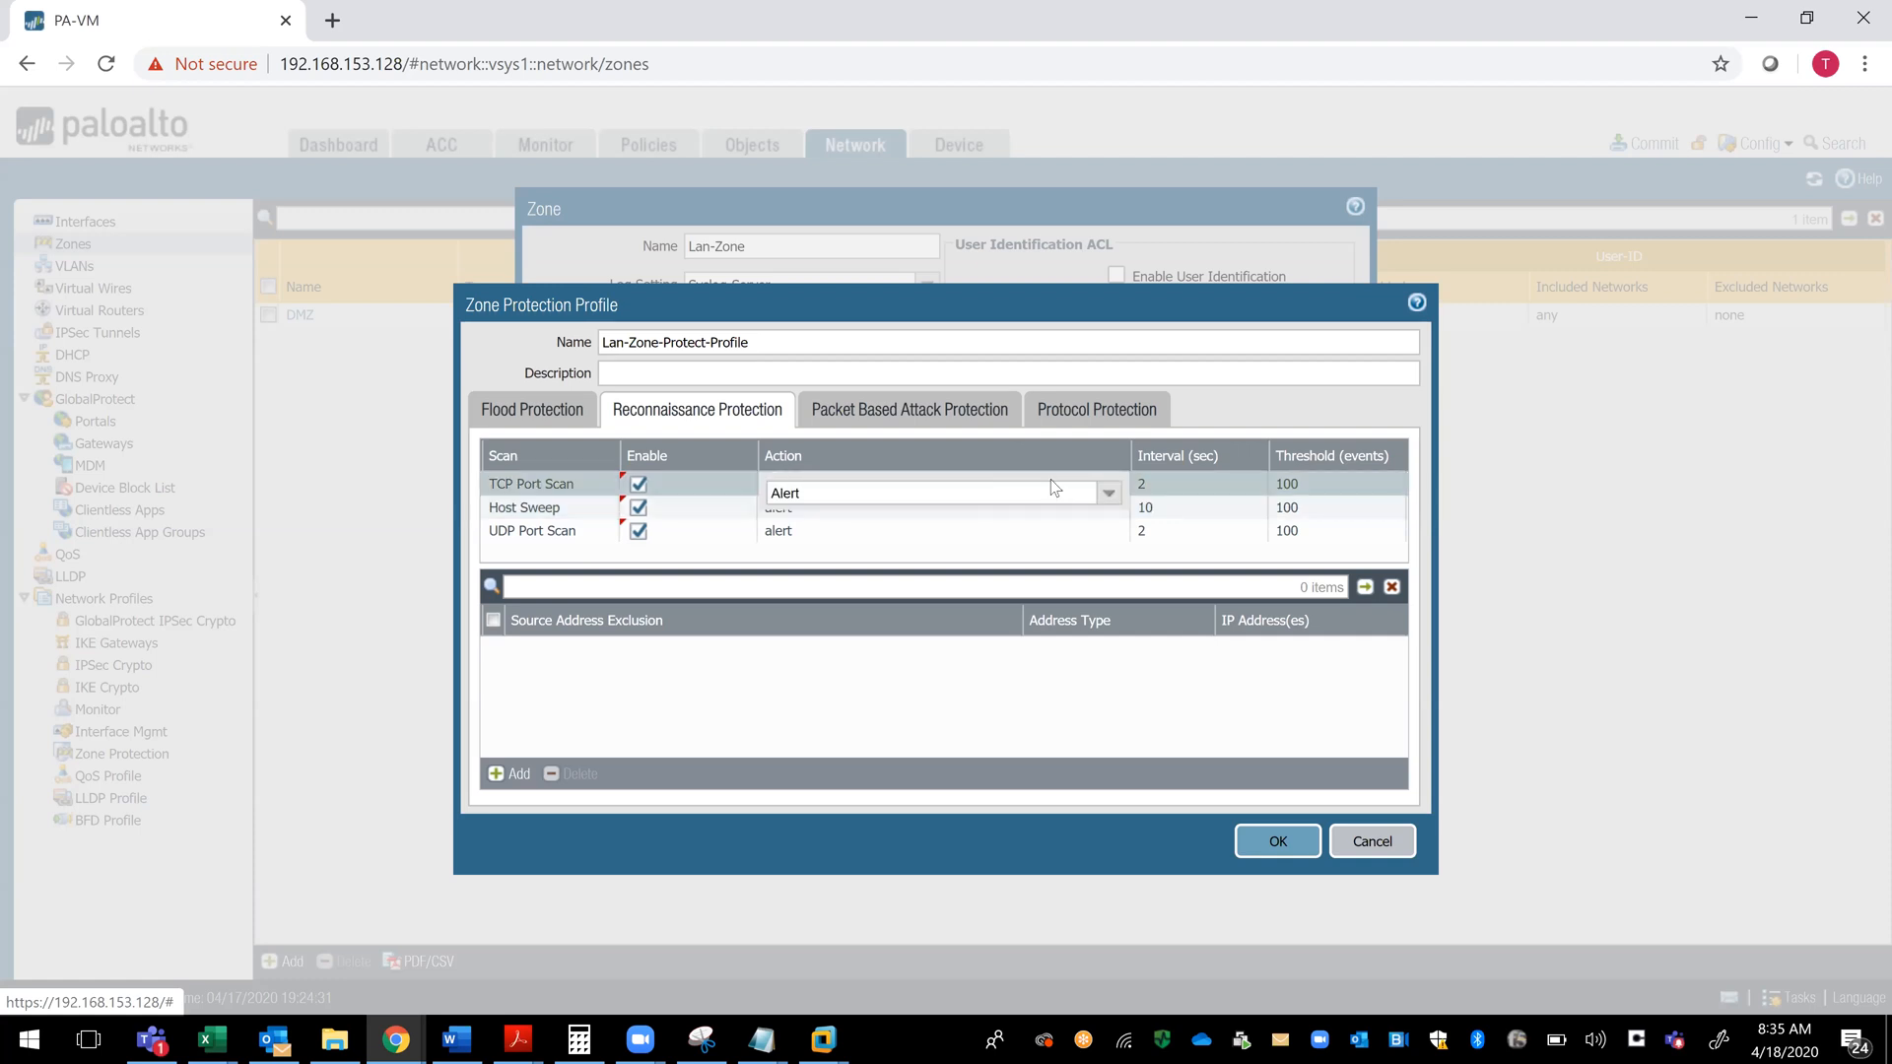
left_click(1109, 494)
left_click(1111, 495)
left_click(1111, 496)
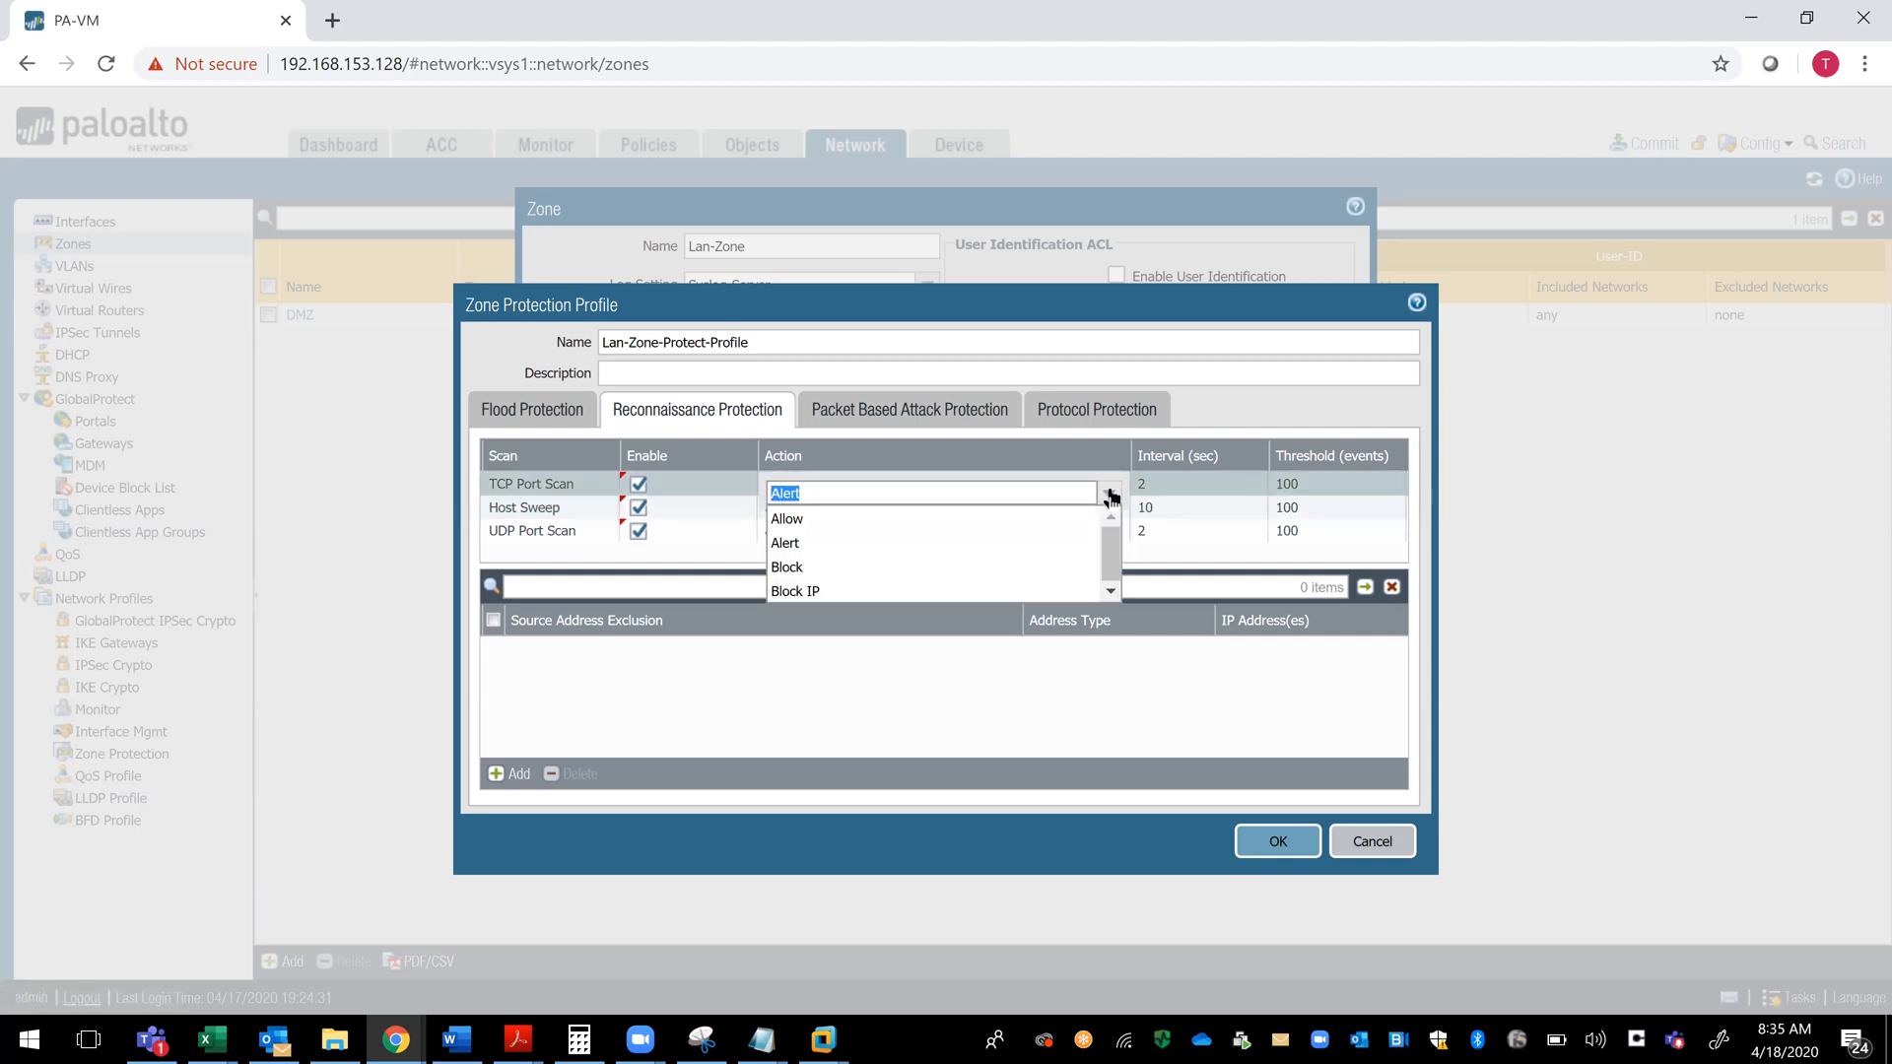
left_click(803, 591)
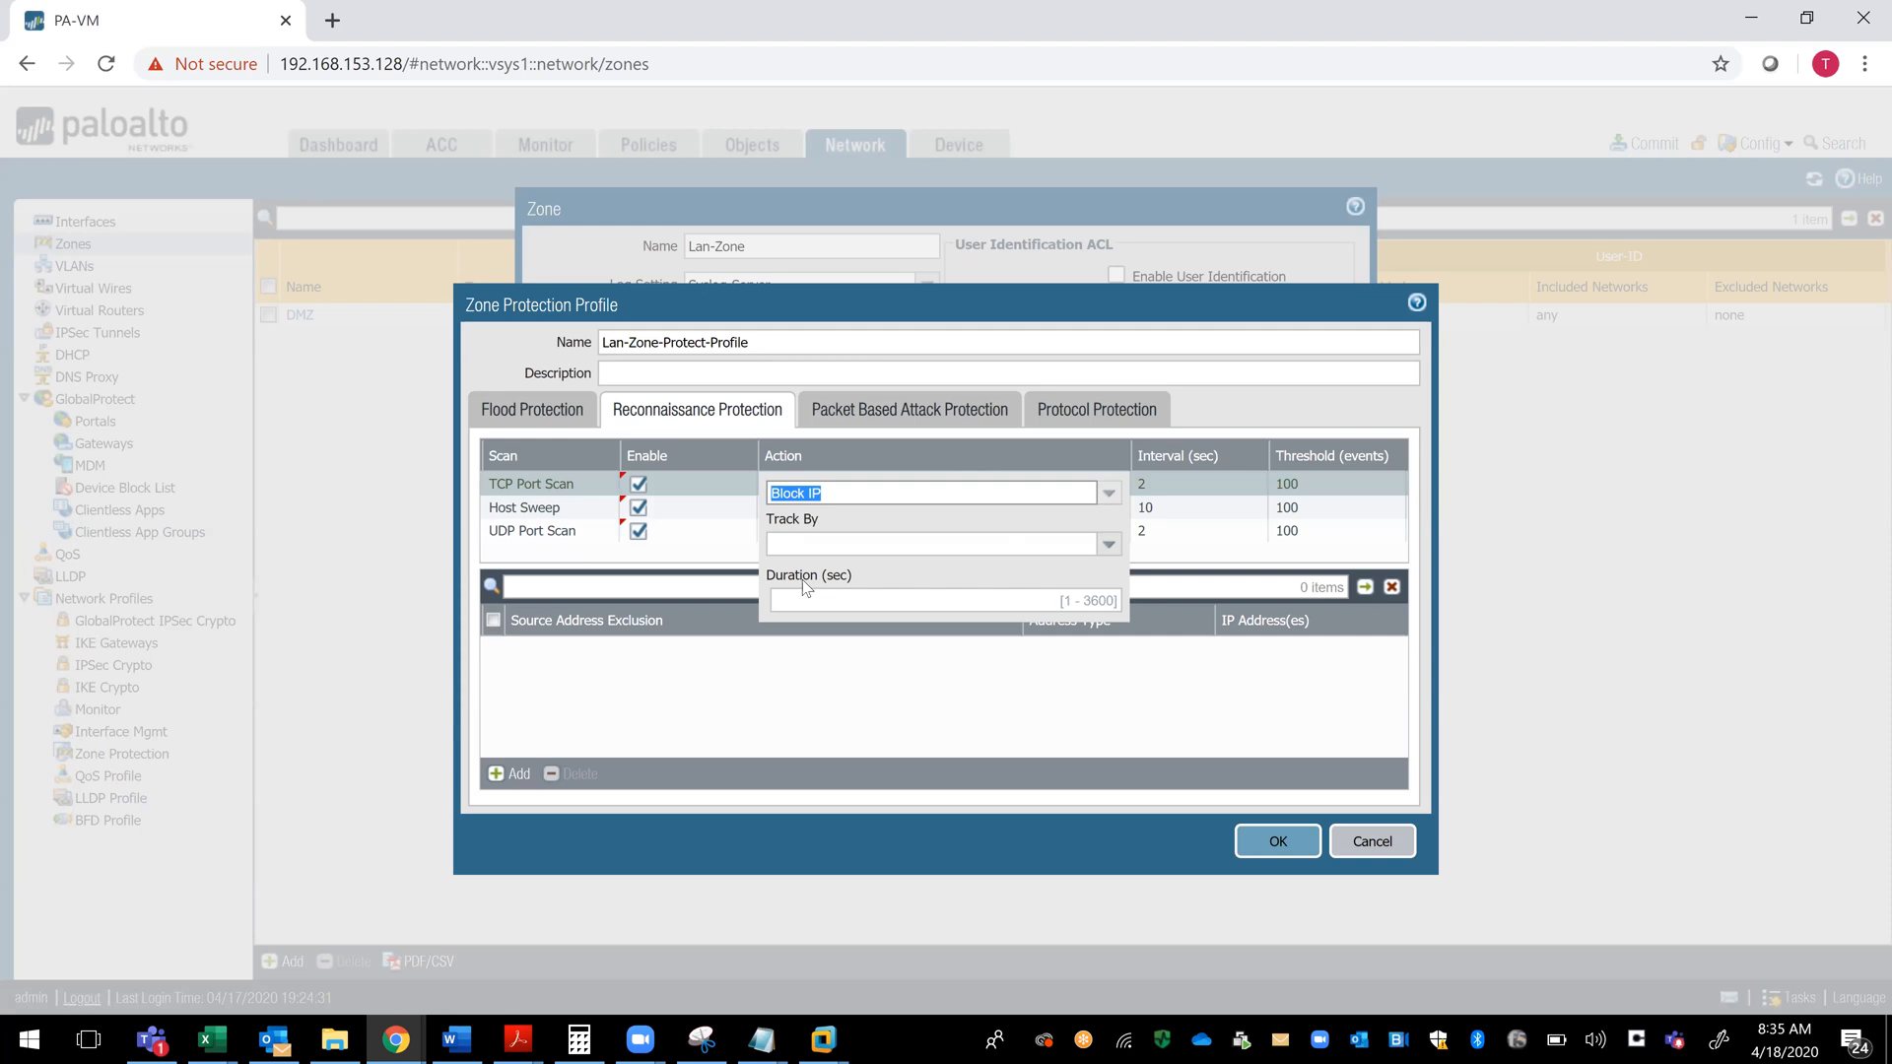
- Track the TCP Port Scan block by source with a duration of 3600 seconds, and save the zone protection profile
left_click(1108, 547)
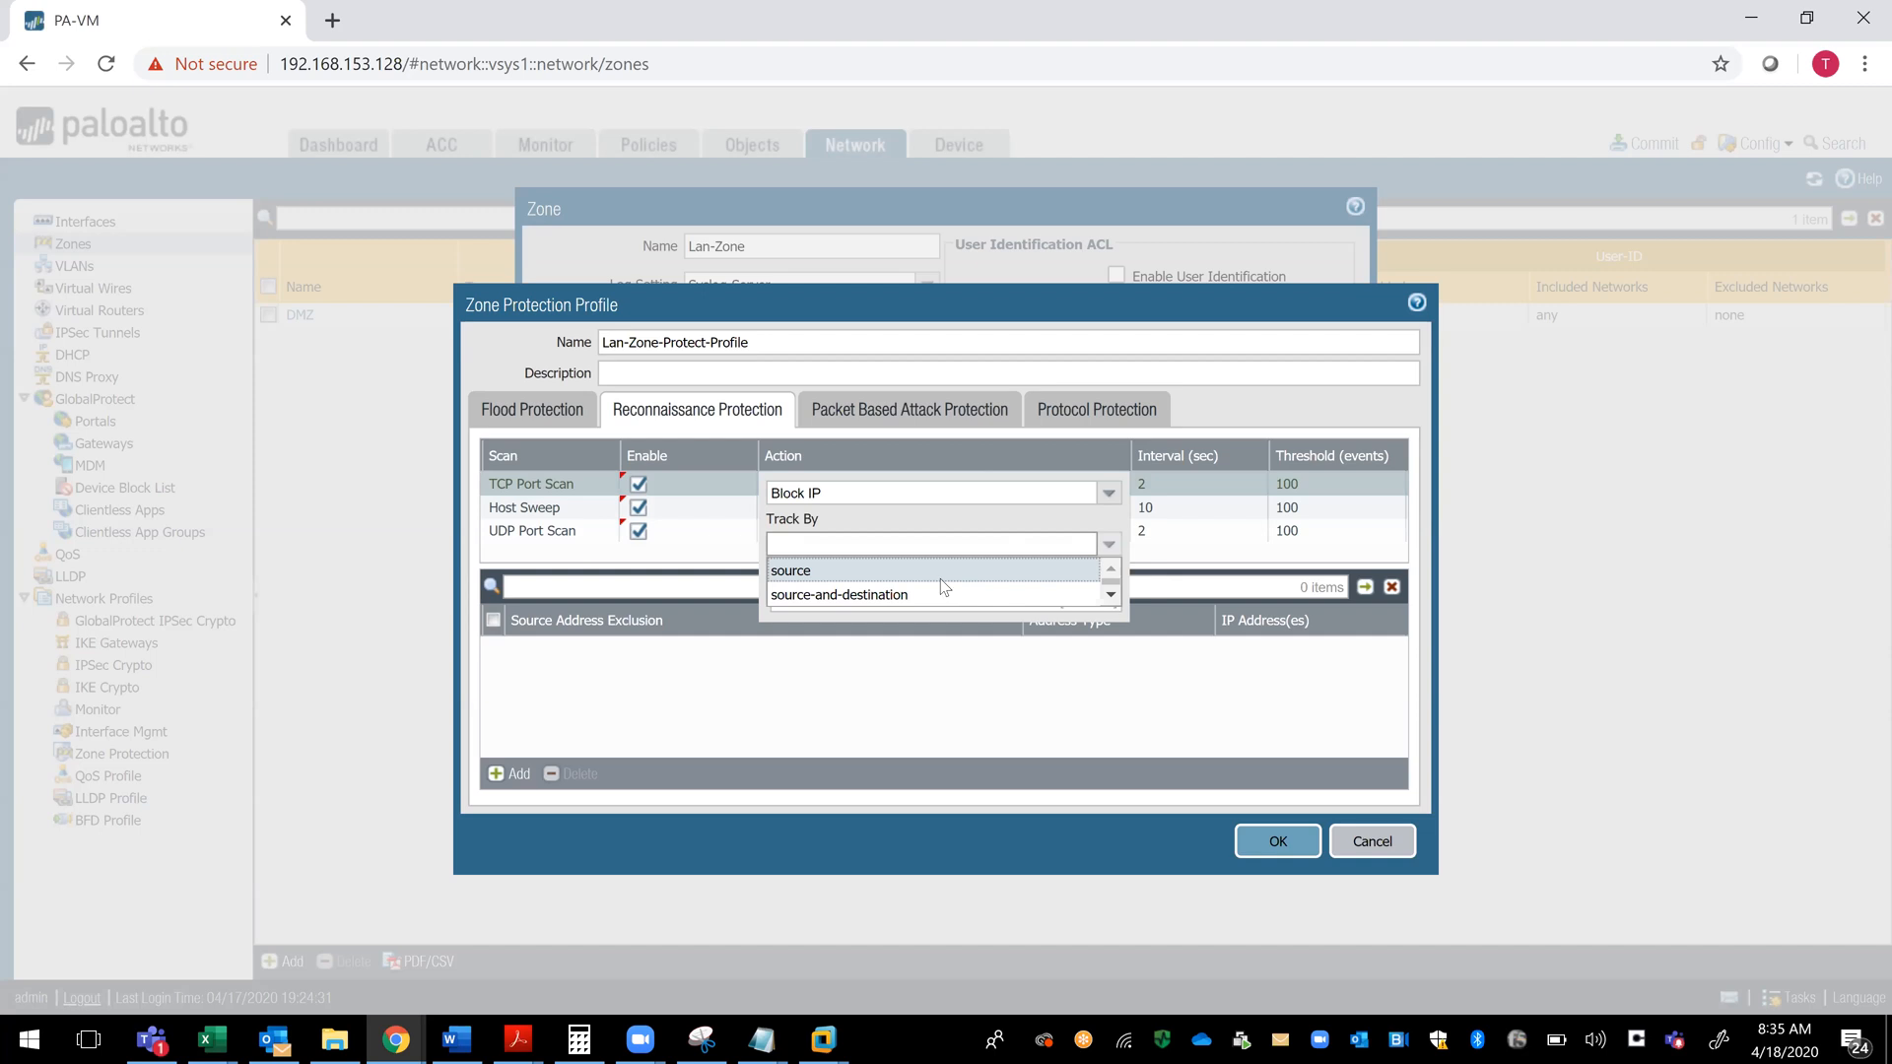
left_click(940, 579)
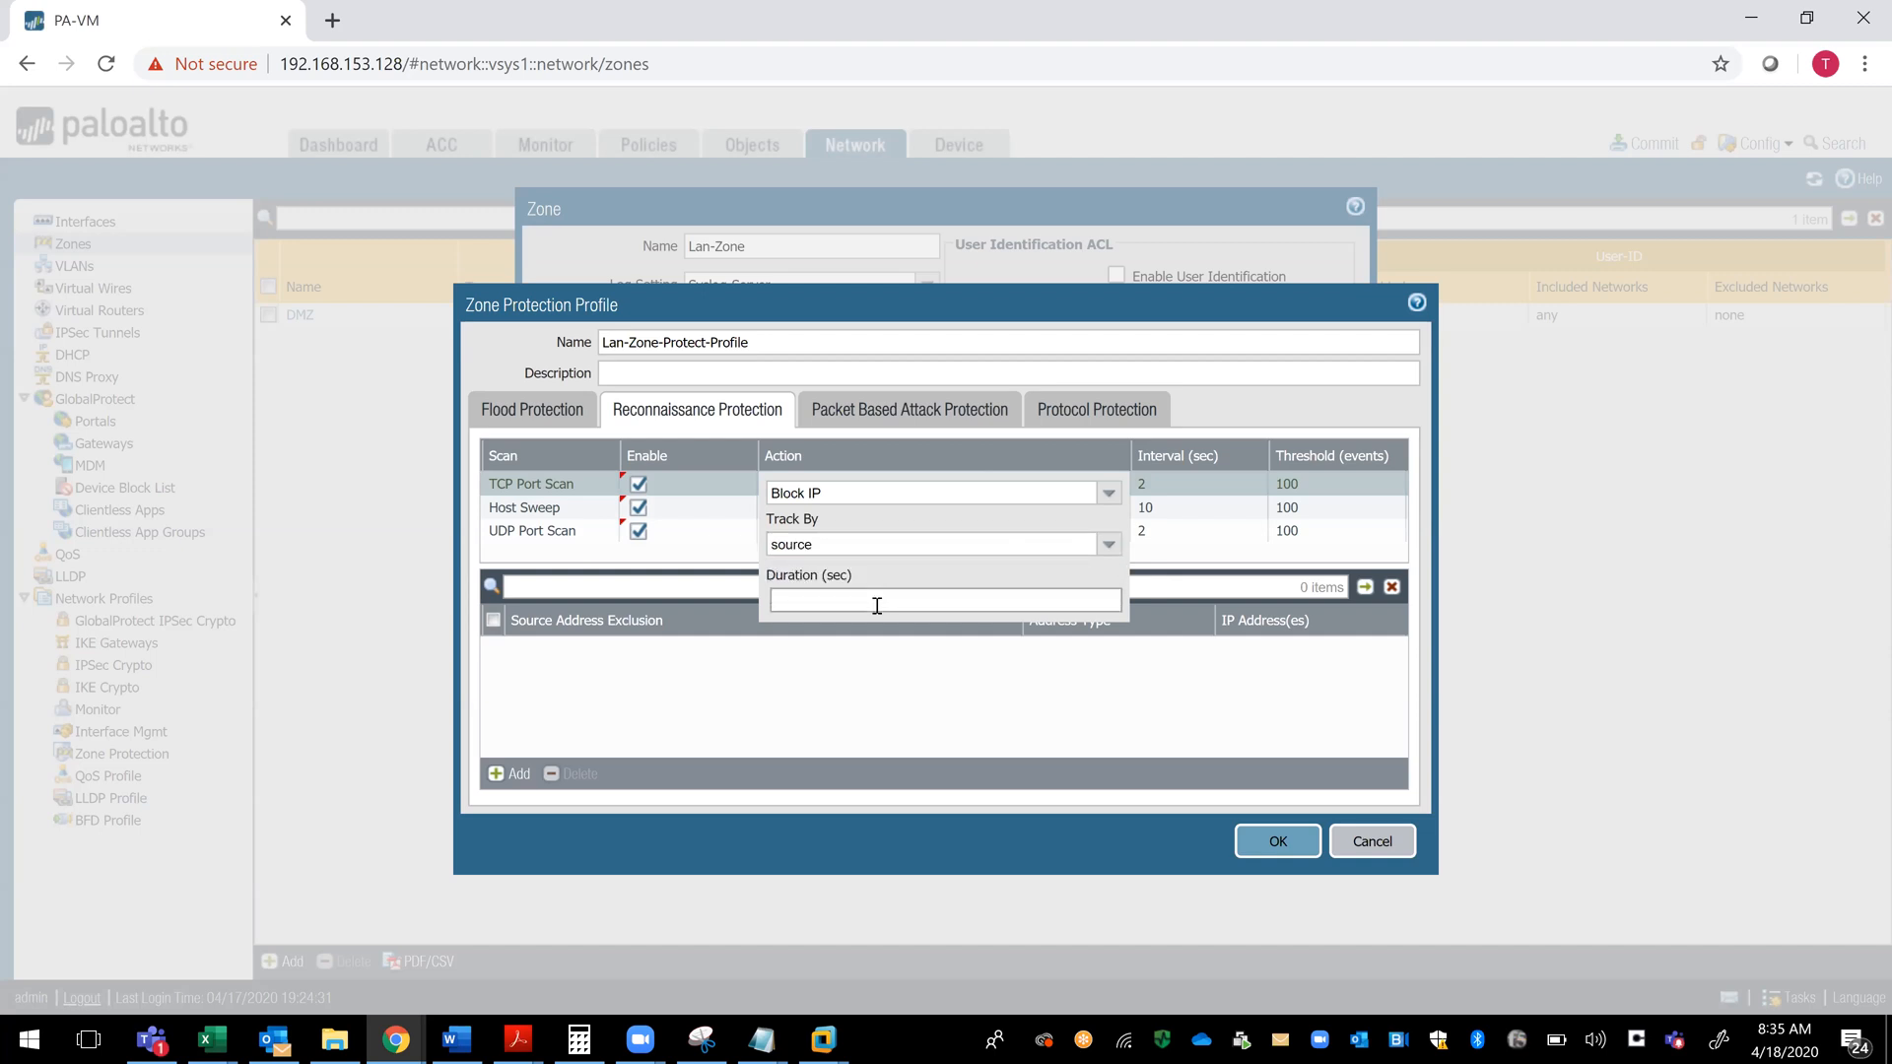
type("3600")
left_click(880, 673)
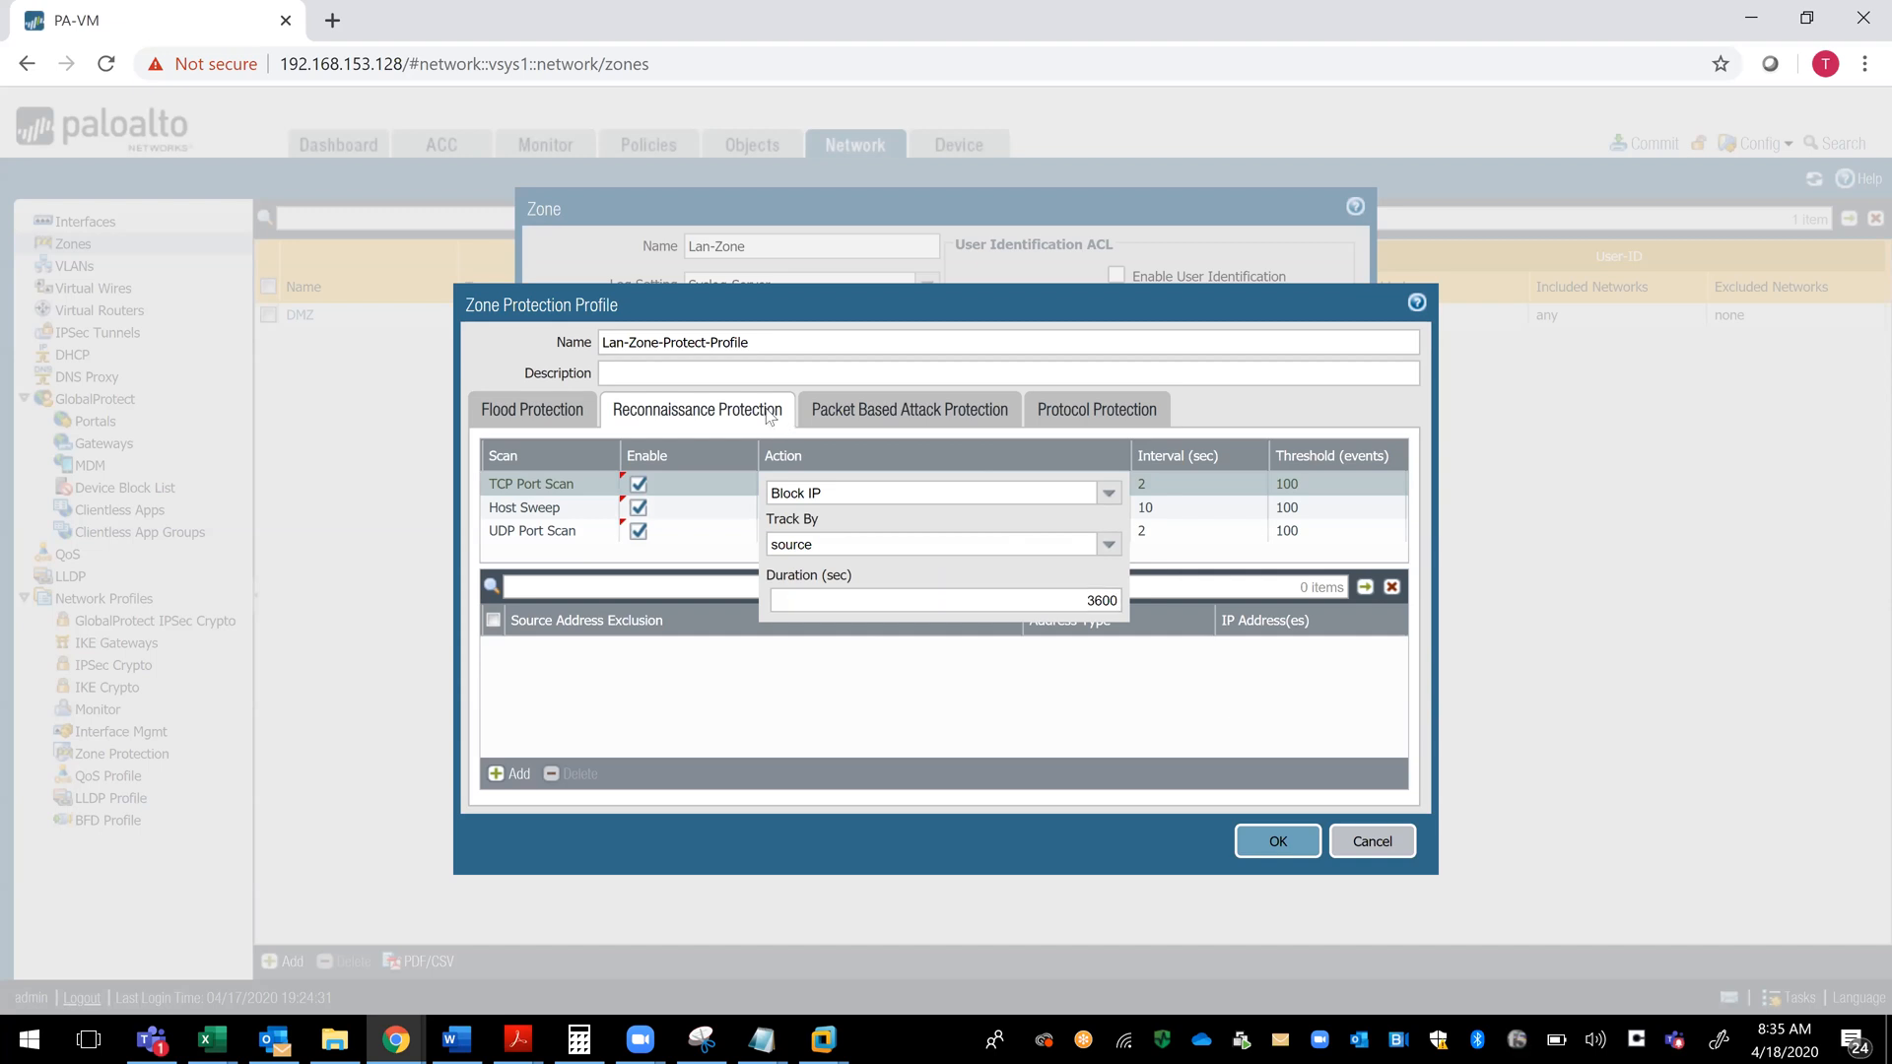
left_click(1278, 842)
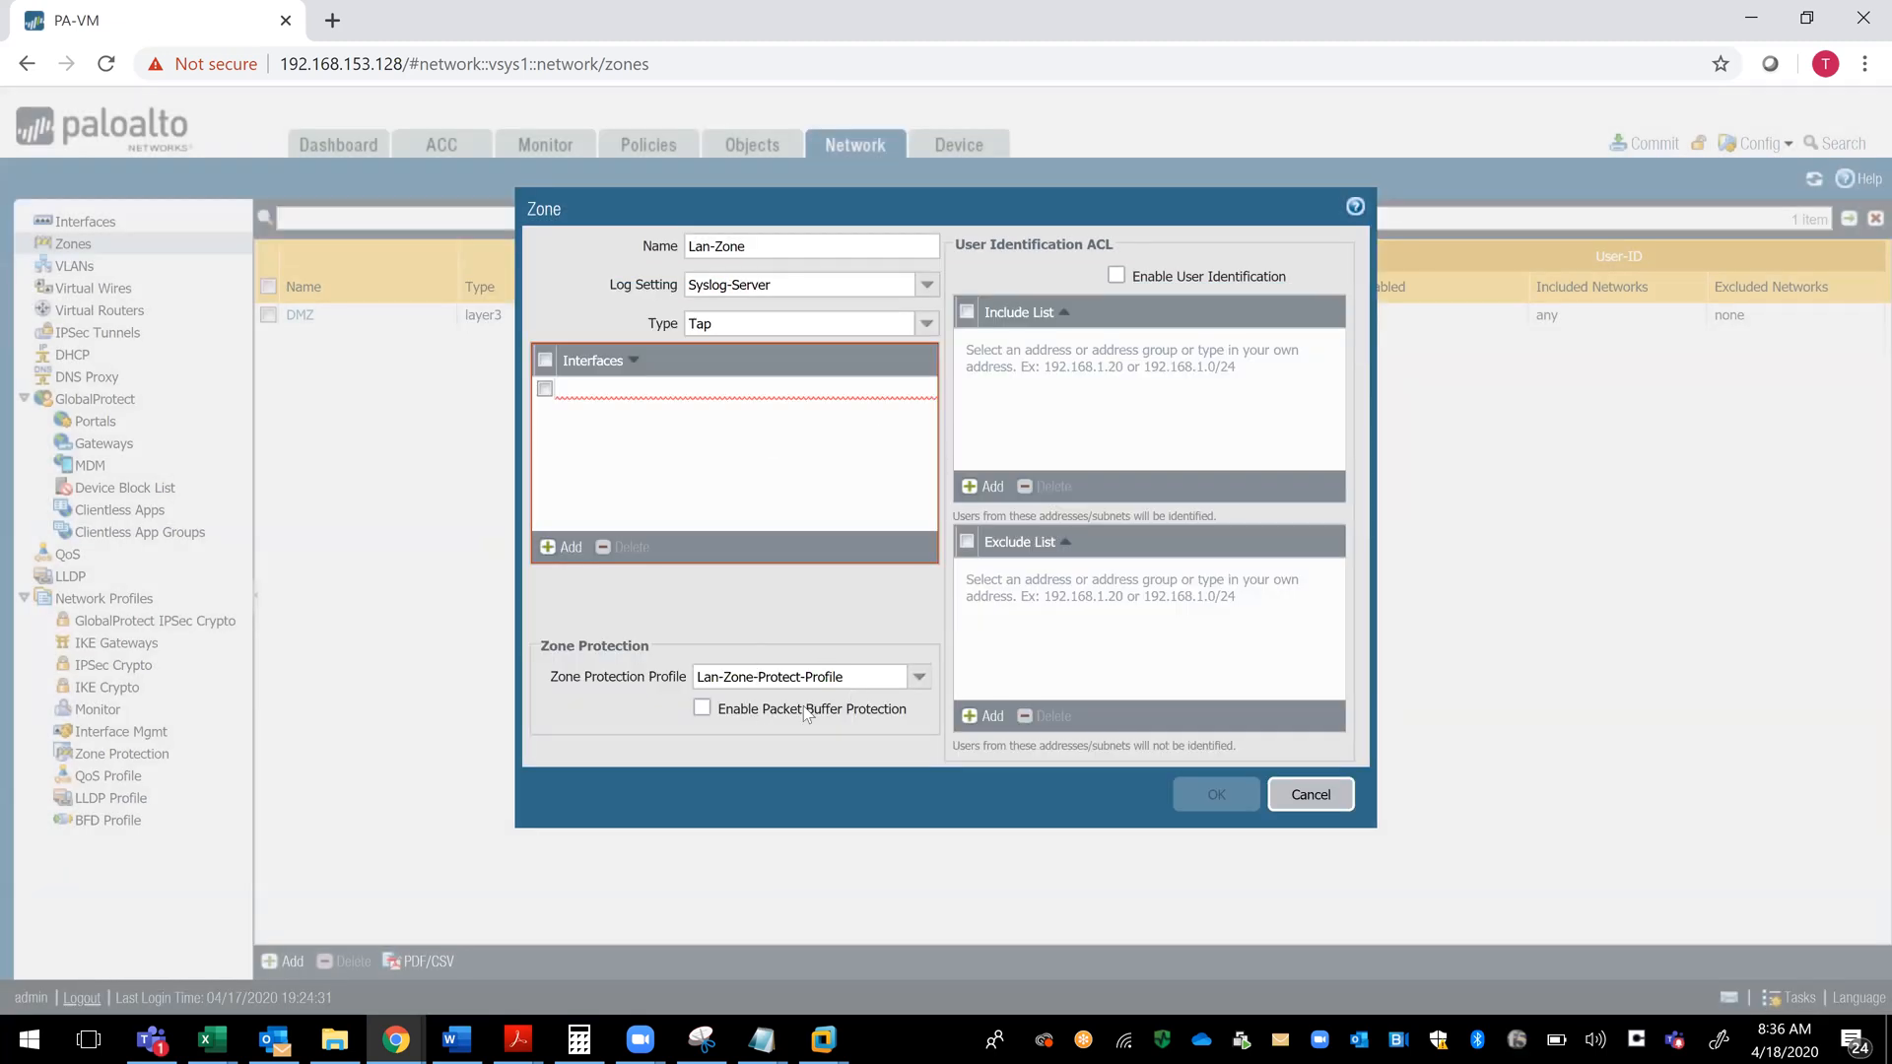
- Enable User Identification for the Lan-Zone zone
left_click(819, 680)
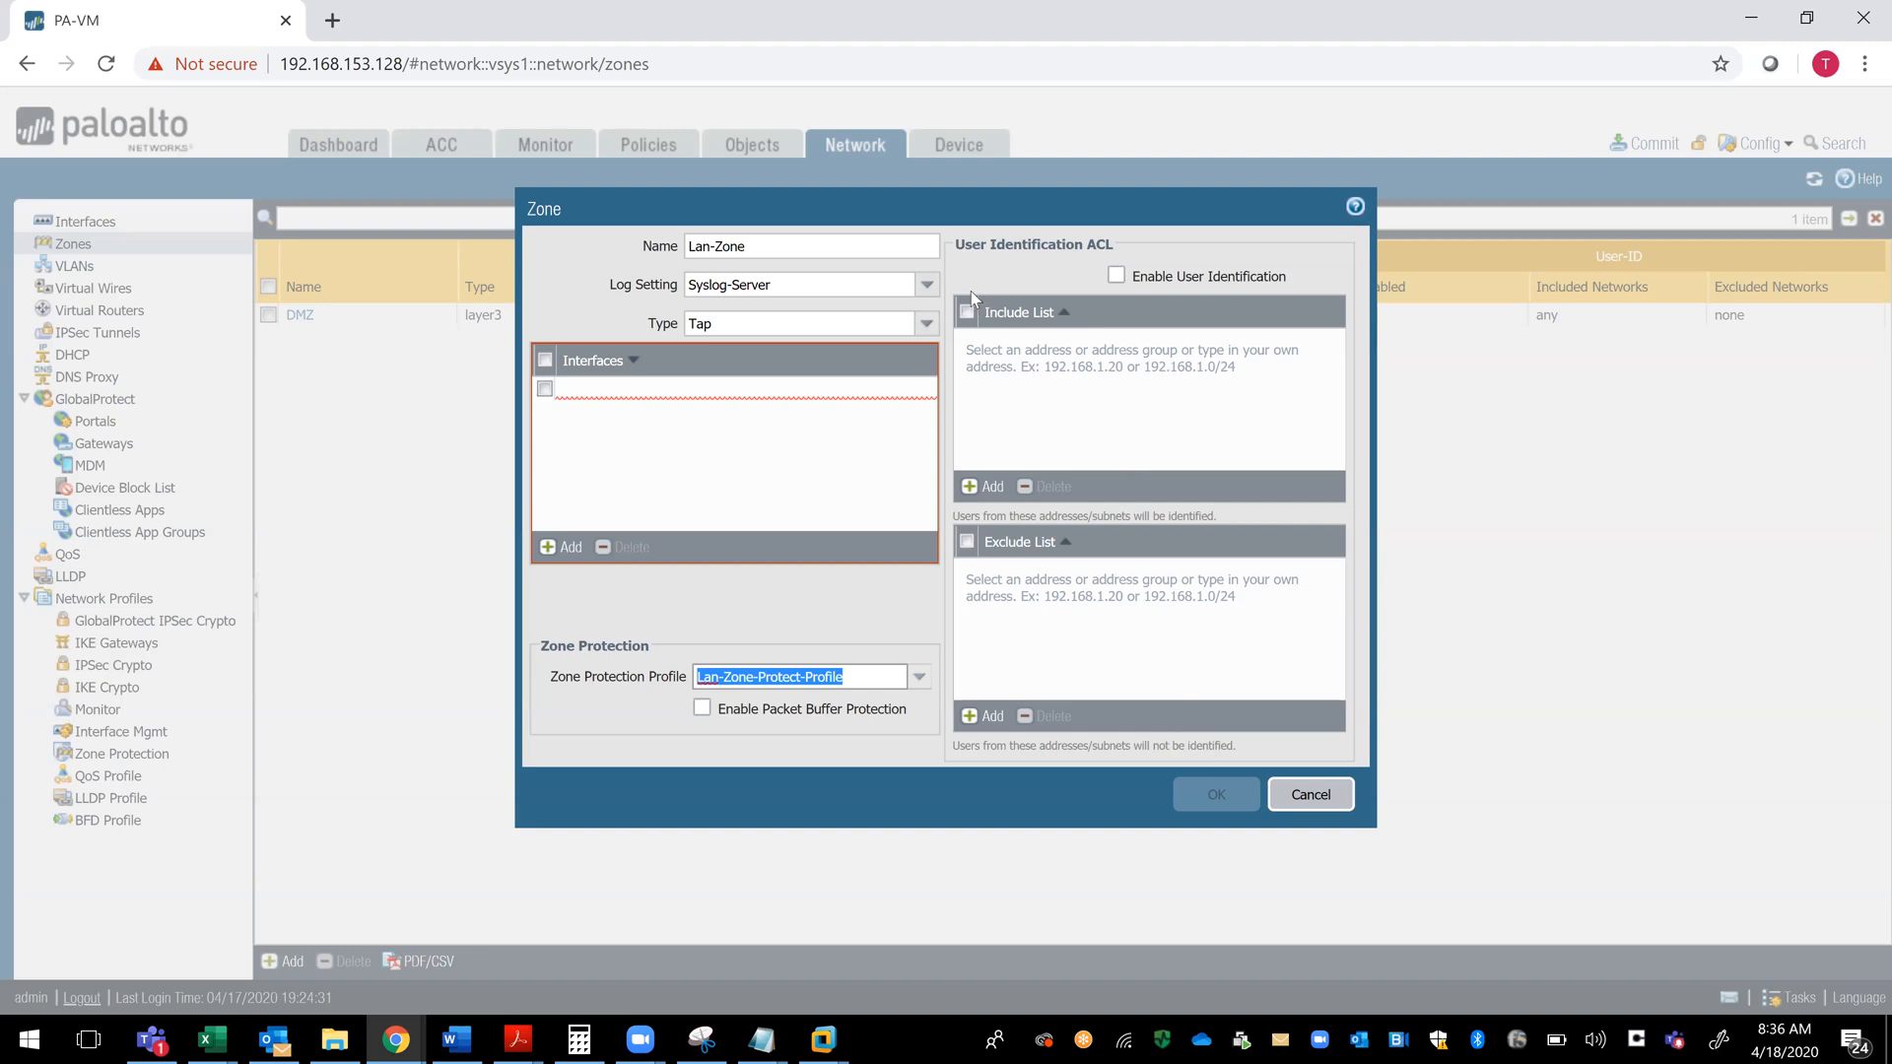
left_click(1115, 276)
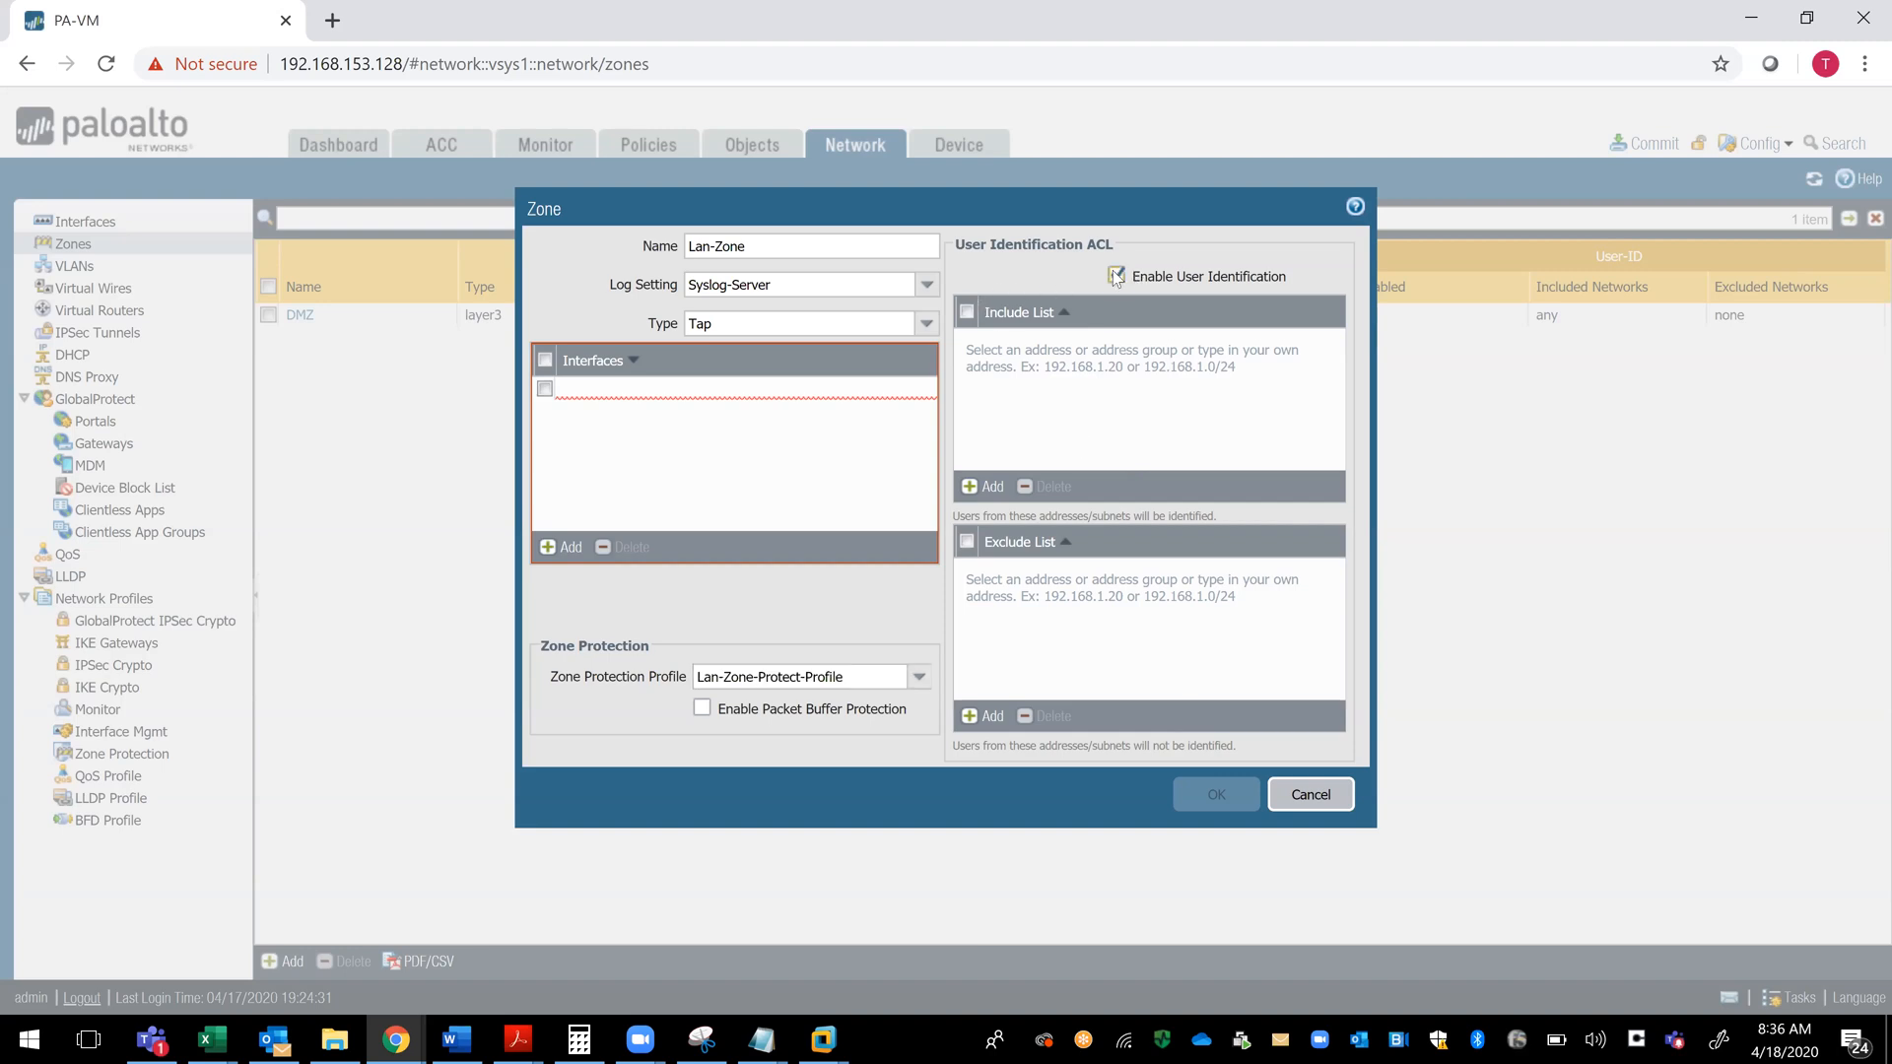
left_click(966, 313)
left_click(985, 487)
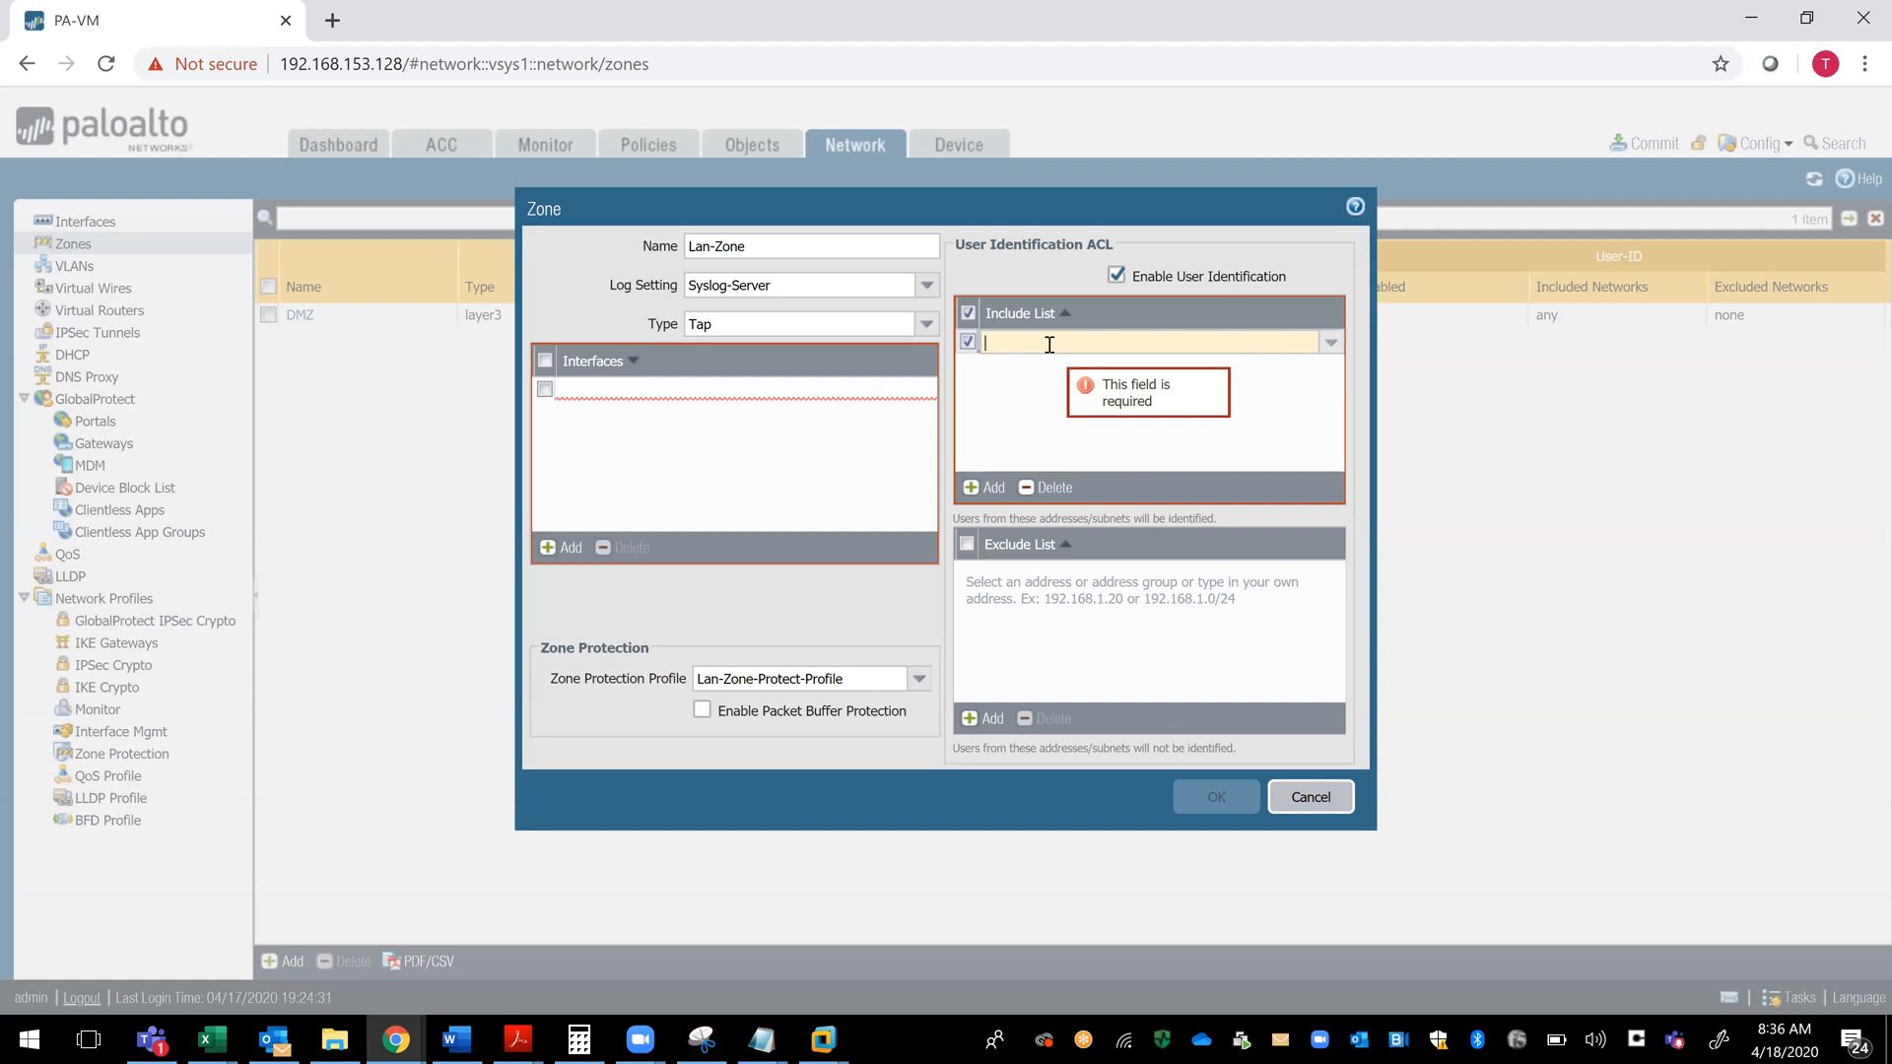
left_click(967, 341)
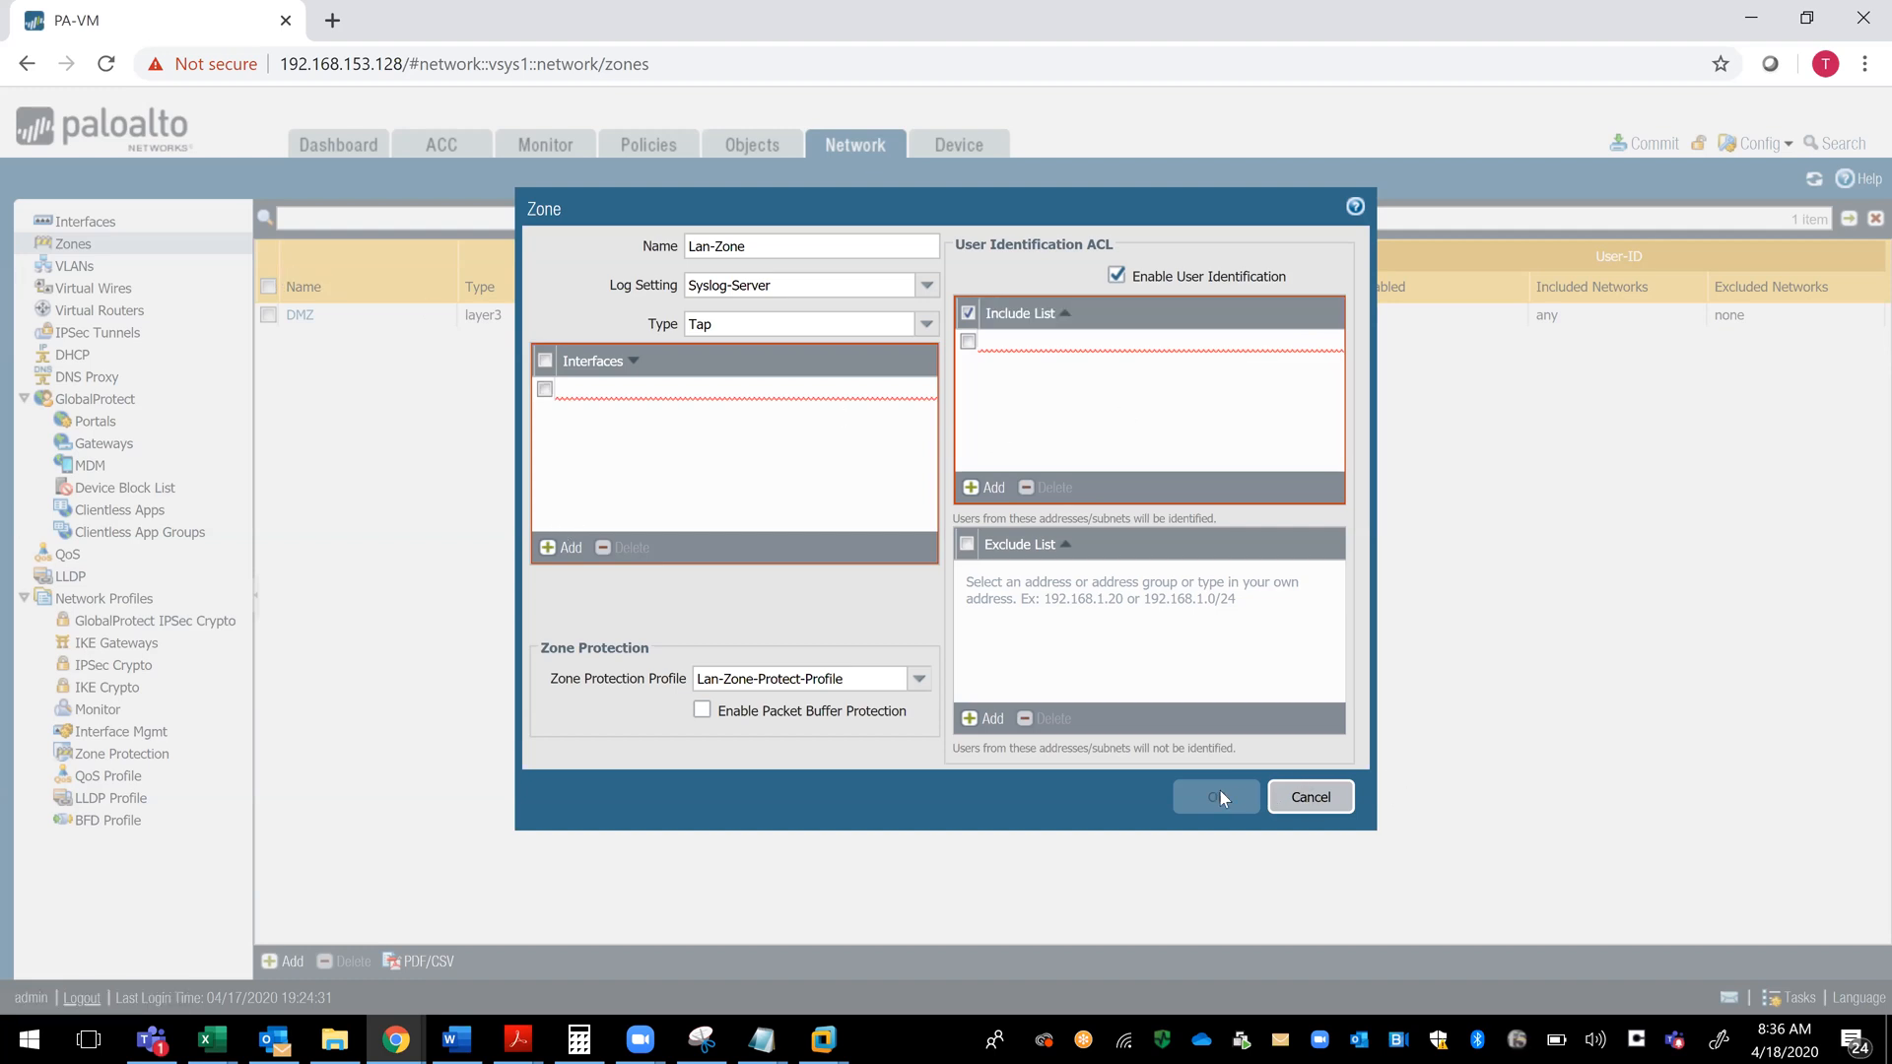
left_click(1039, 355)
left_click(1050, 487)
- Delete the empty entry from Lan-Zone's interfaces and save the zone
left_click(746, 402)
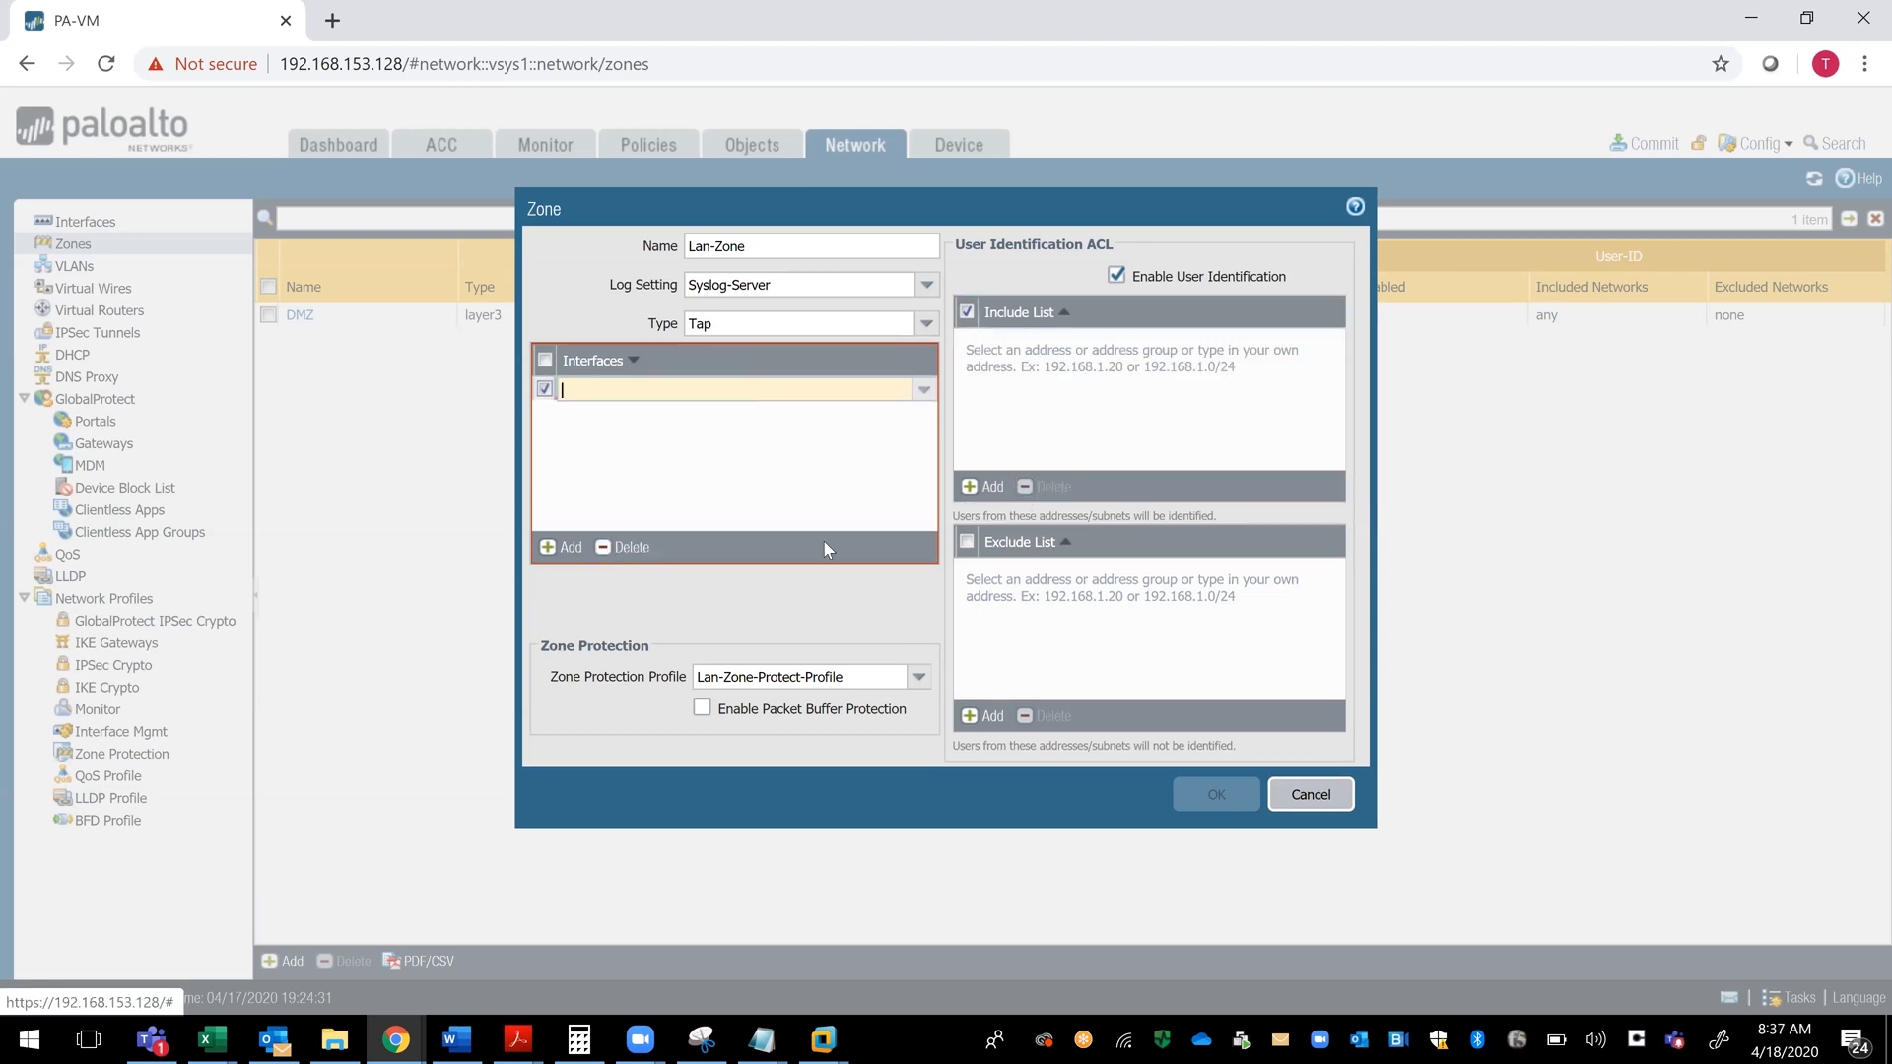
left_click(624, 547)
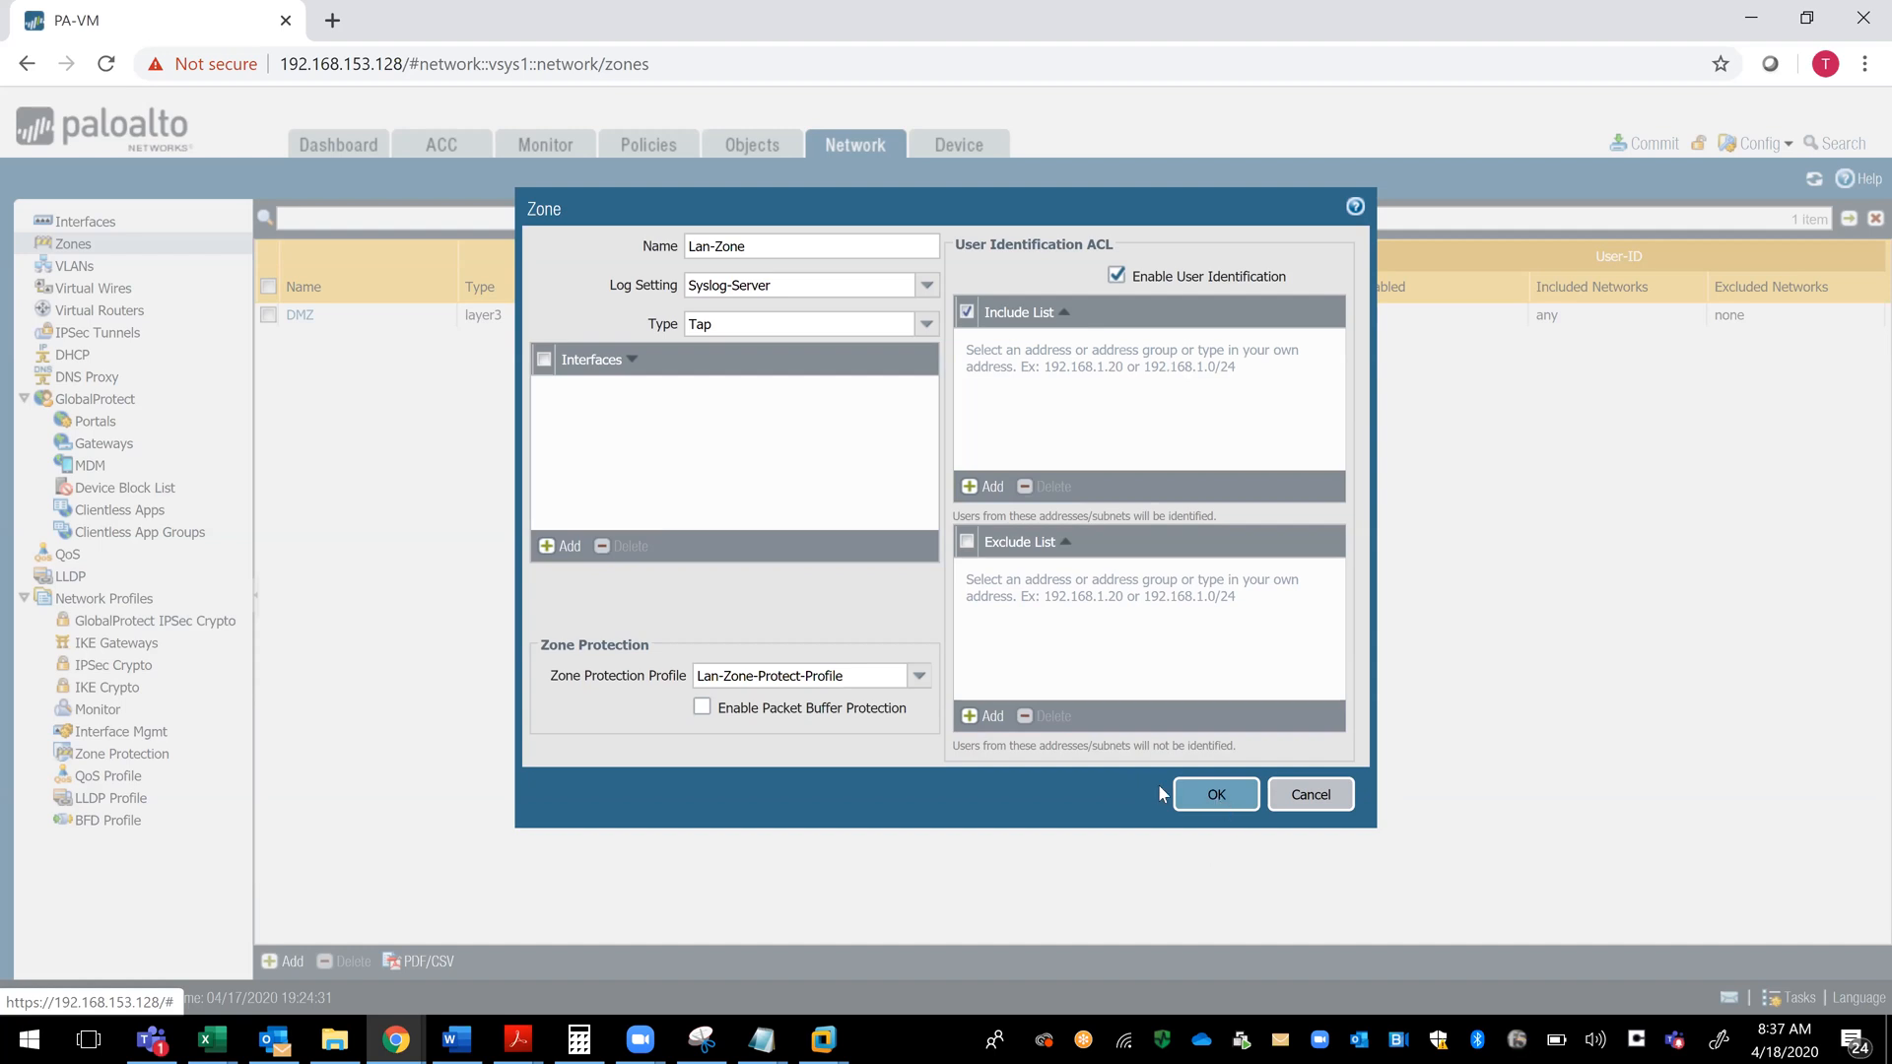
left_click(1204, 794)
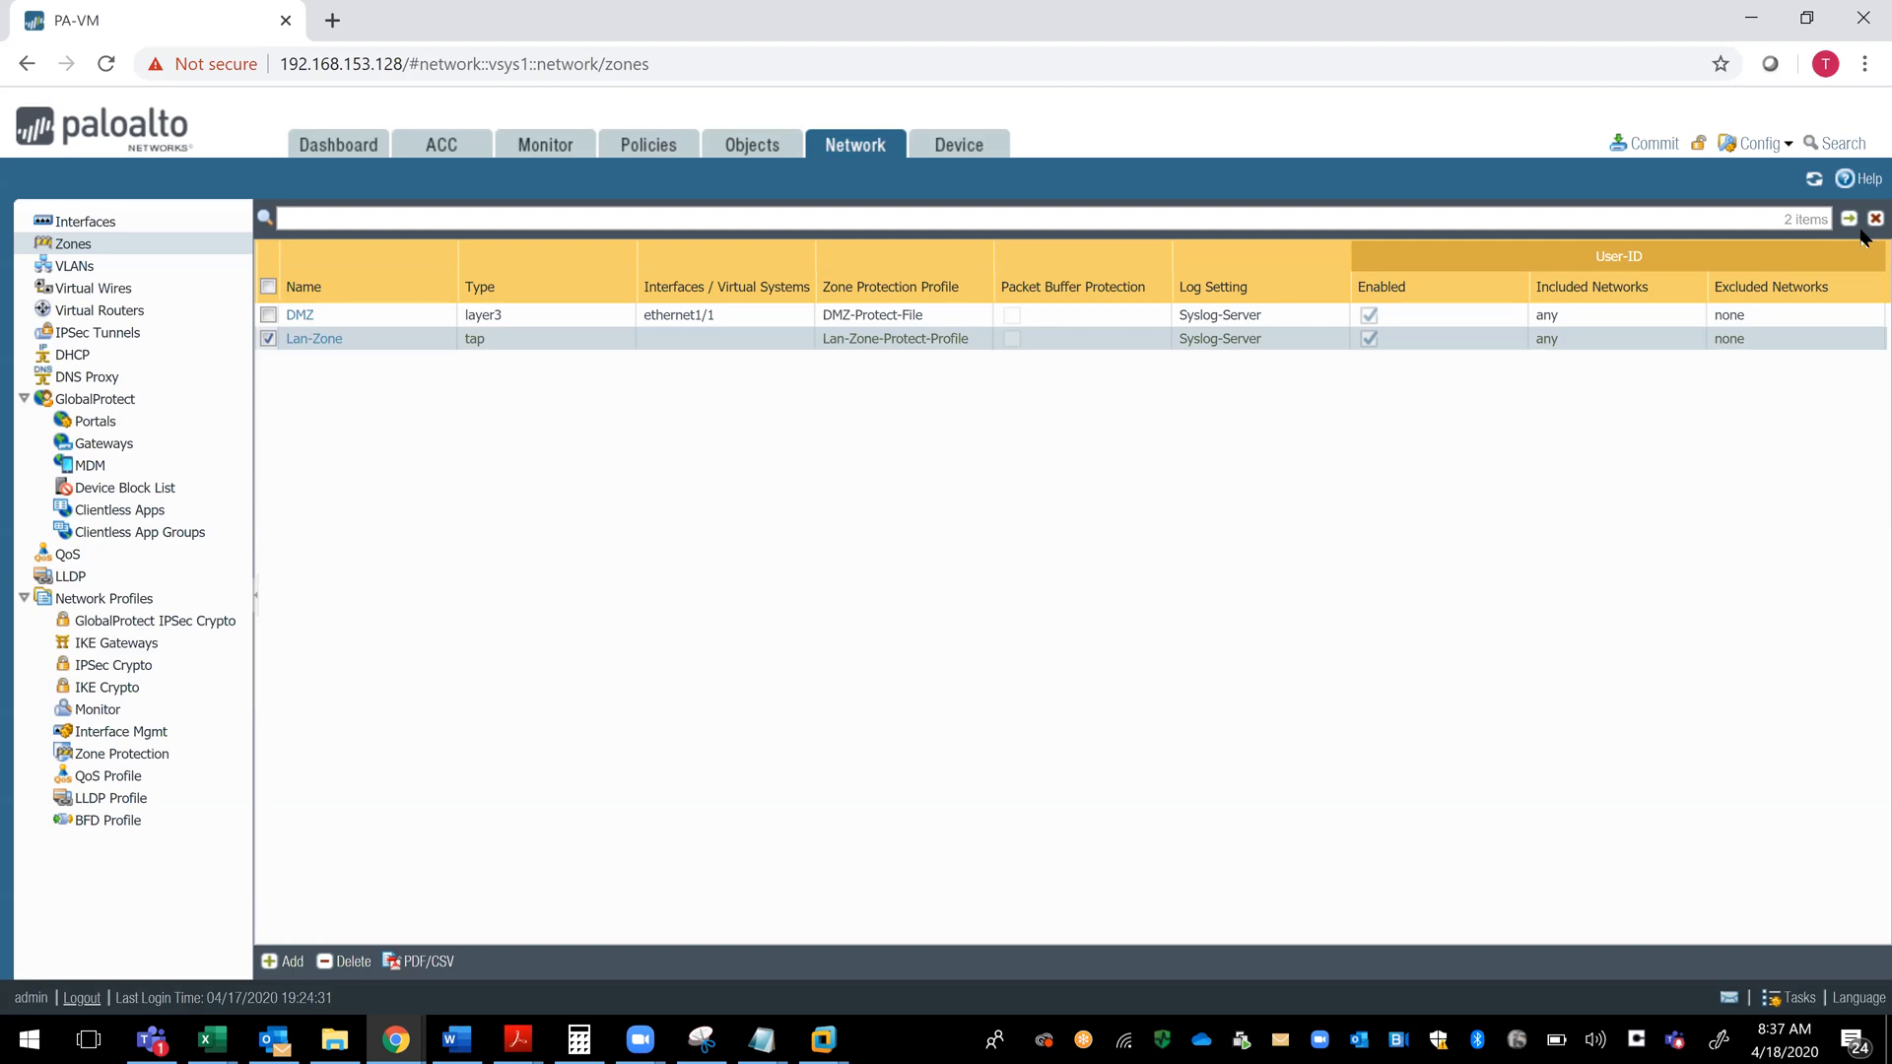
- Commit all pending configuration changes and dismiss the commit status
left_click(1661, 147)
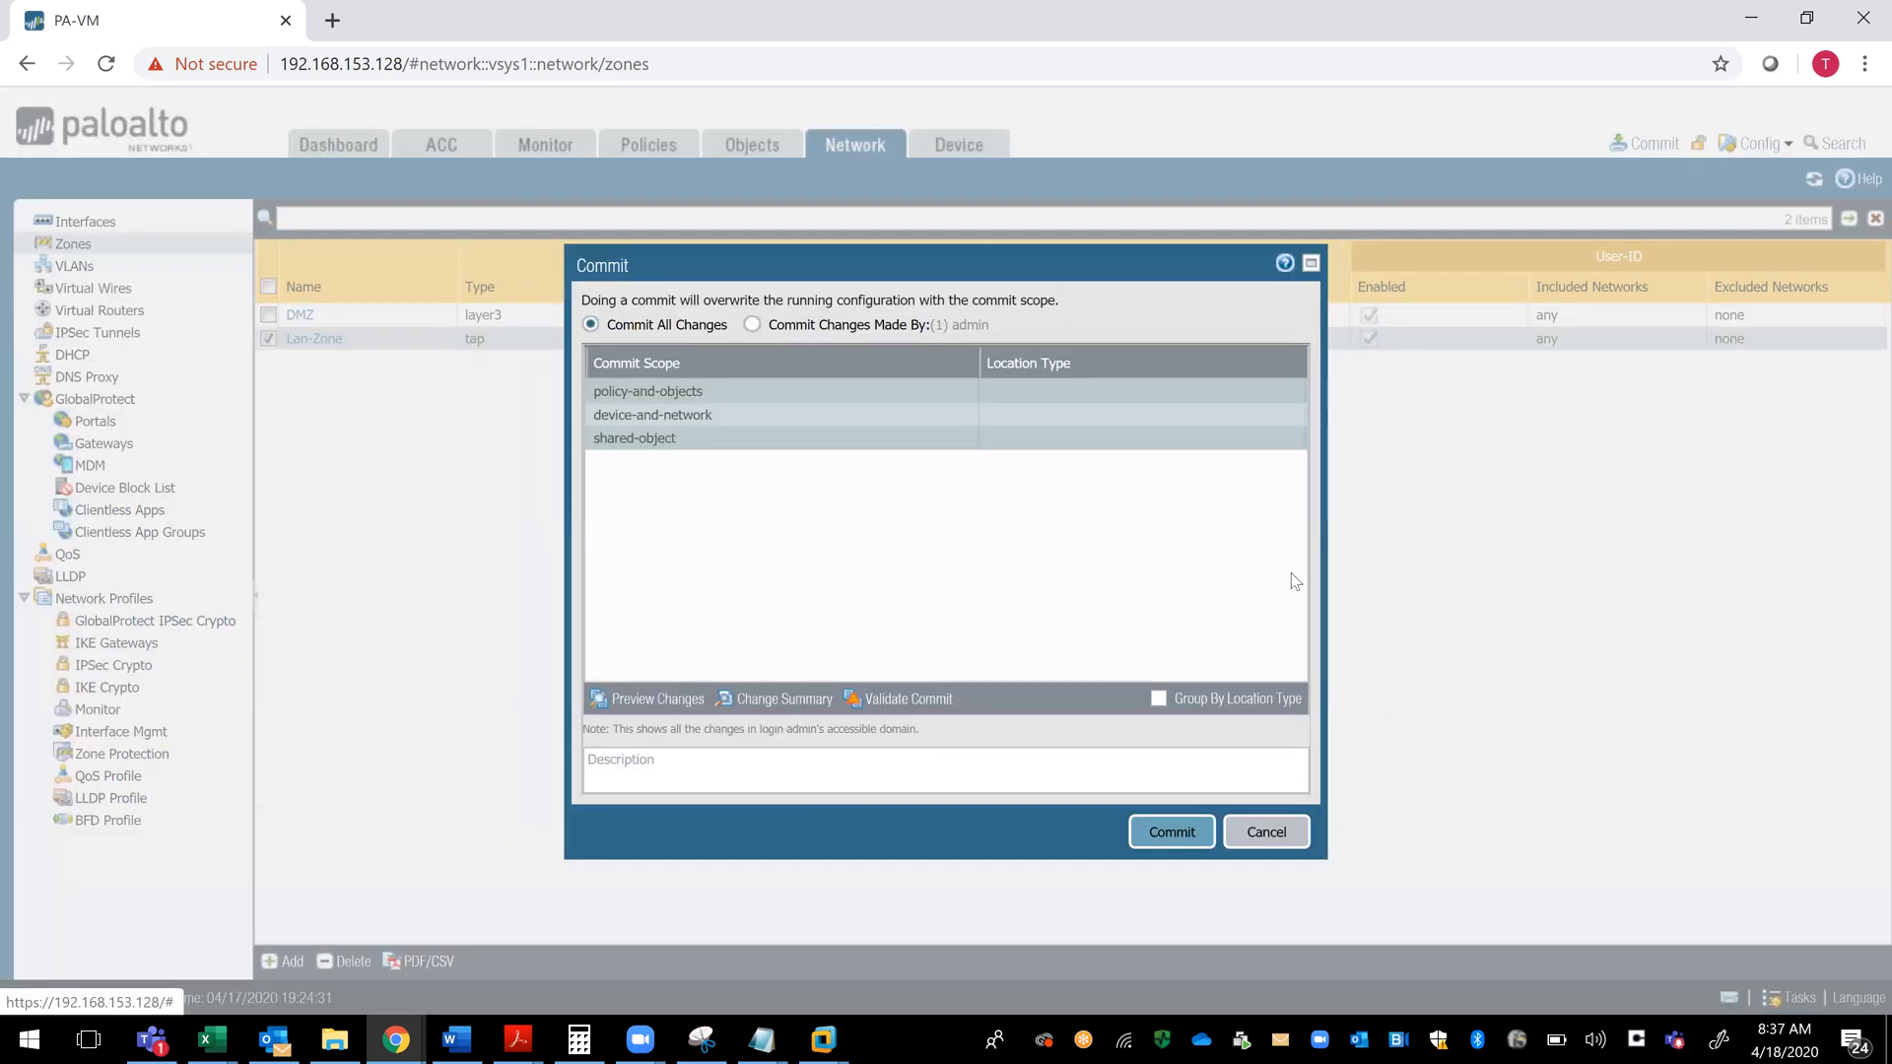
left_click(1171, 832)
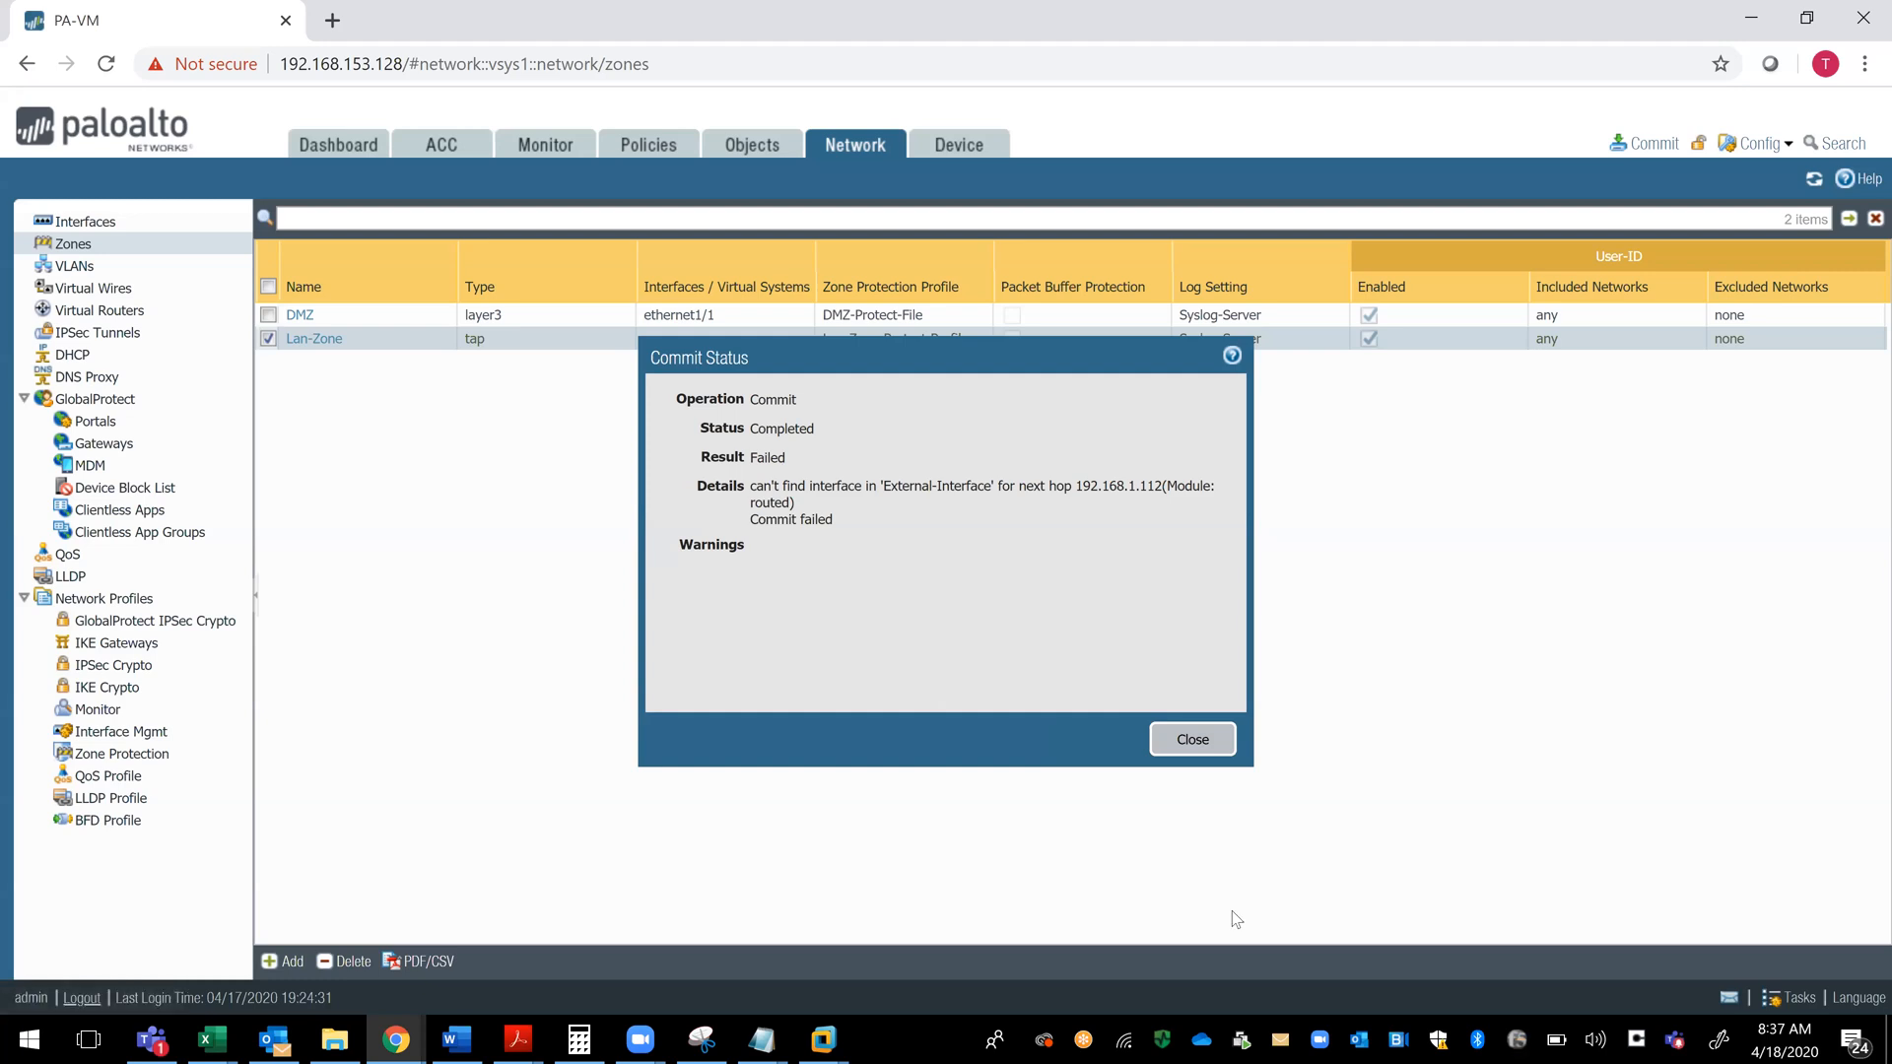
left_click(1172, 741)
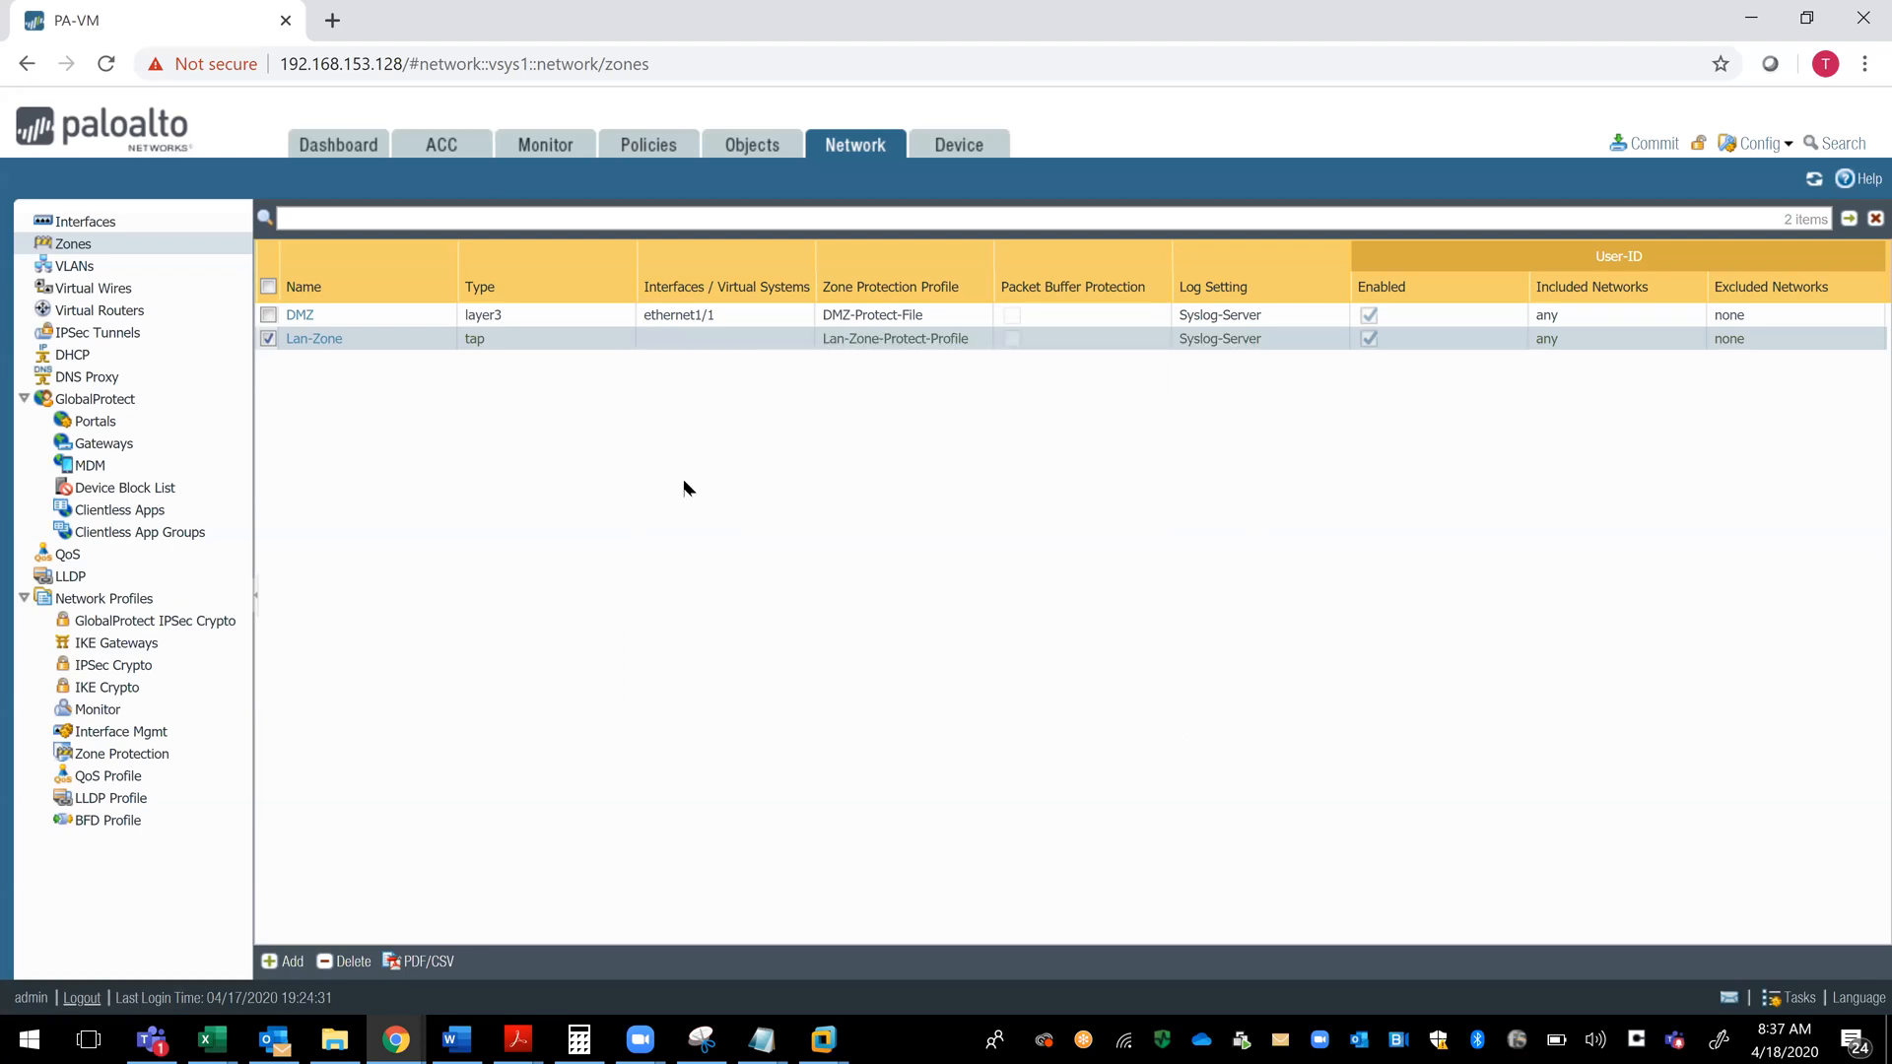
- Start a new VLAN on the firewall and name it Vlan-10
left_click(78, 268)
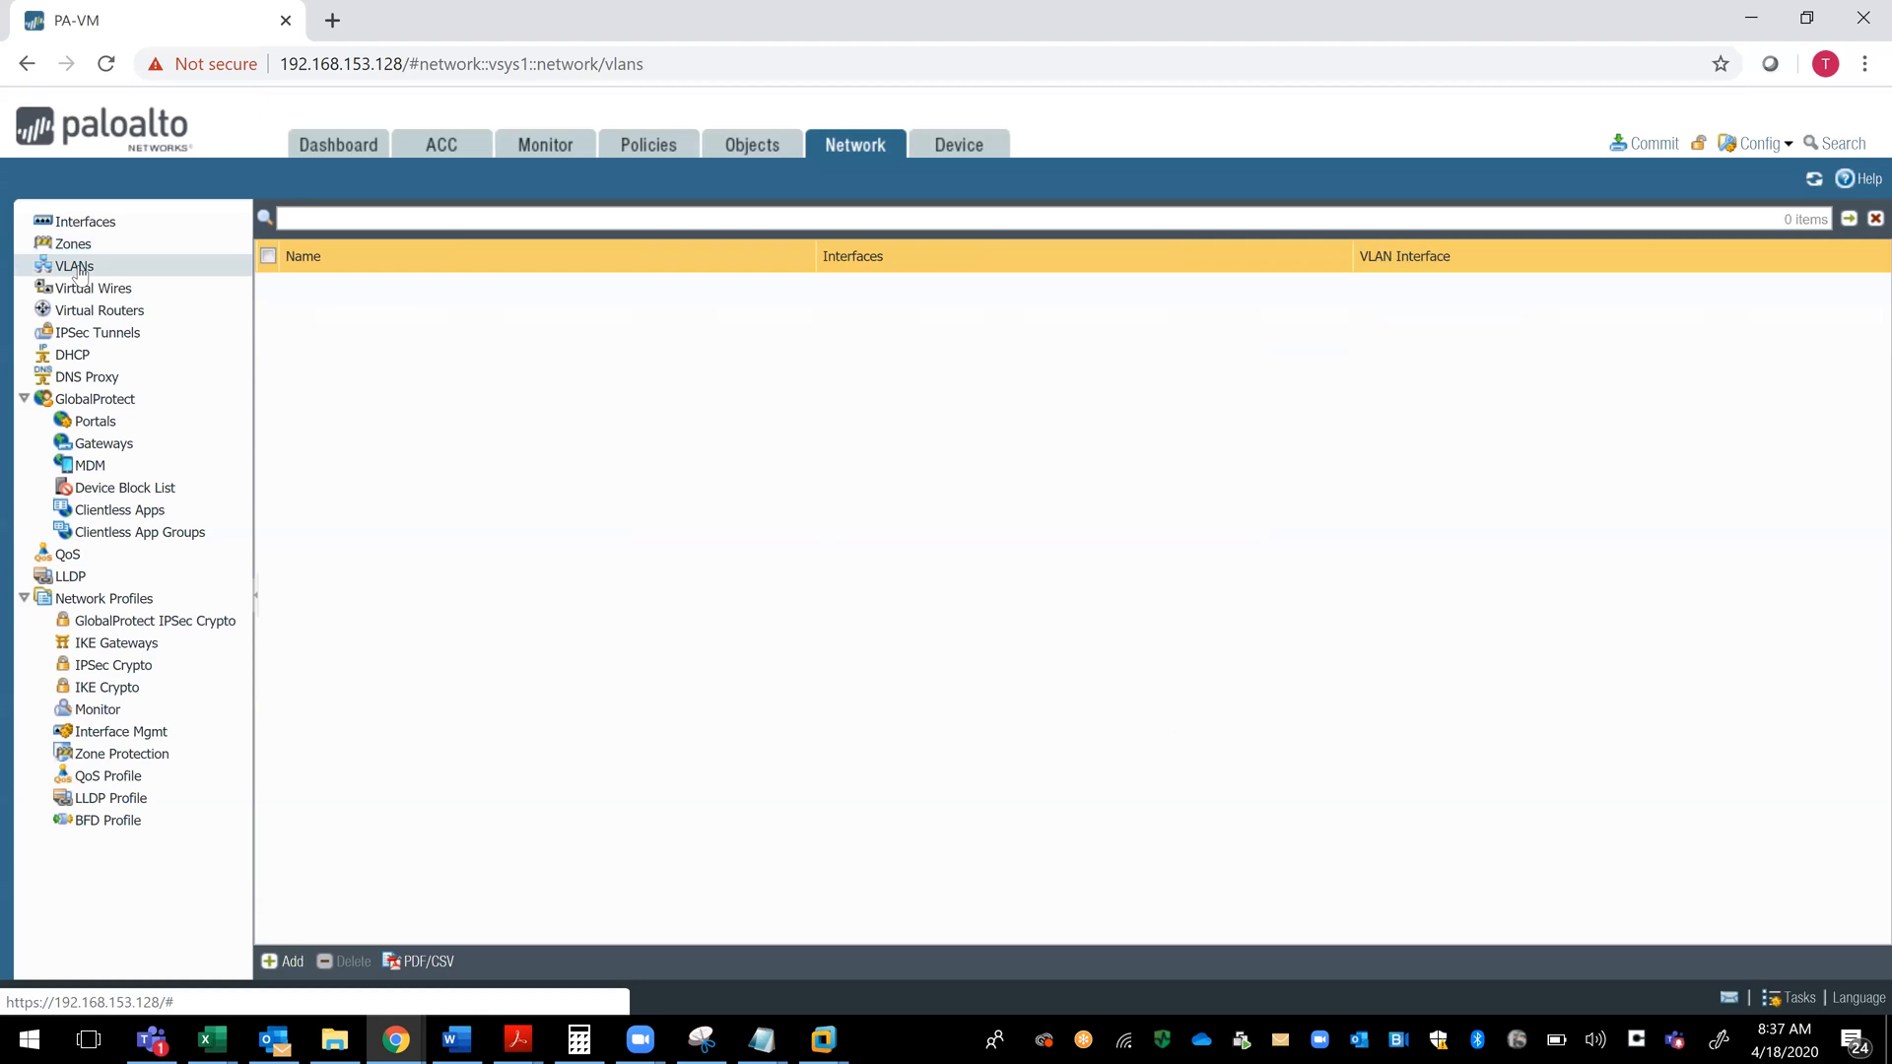
left_click(283, 962)
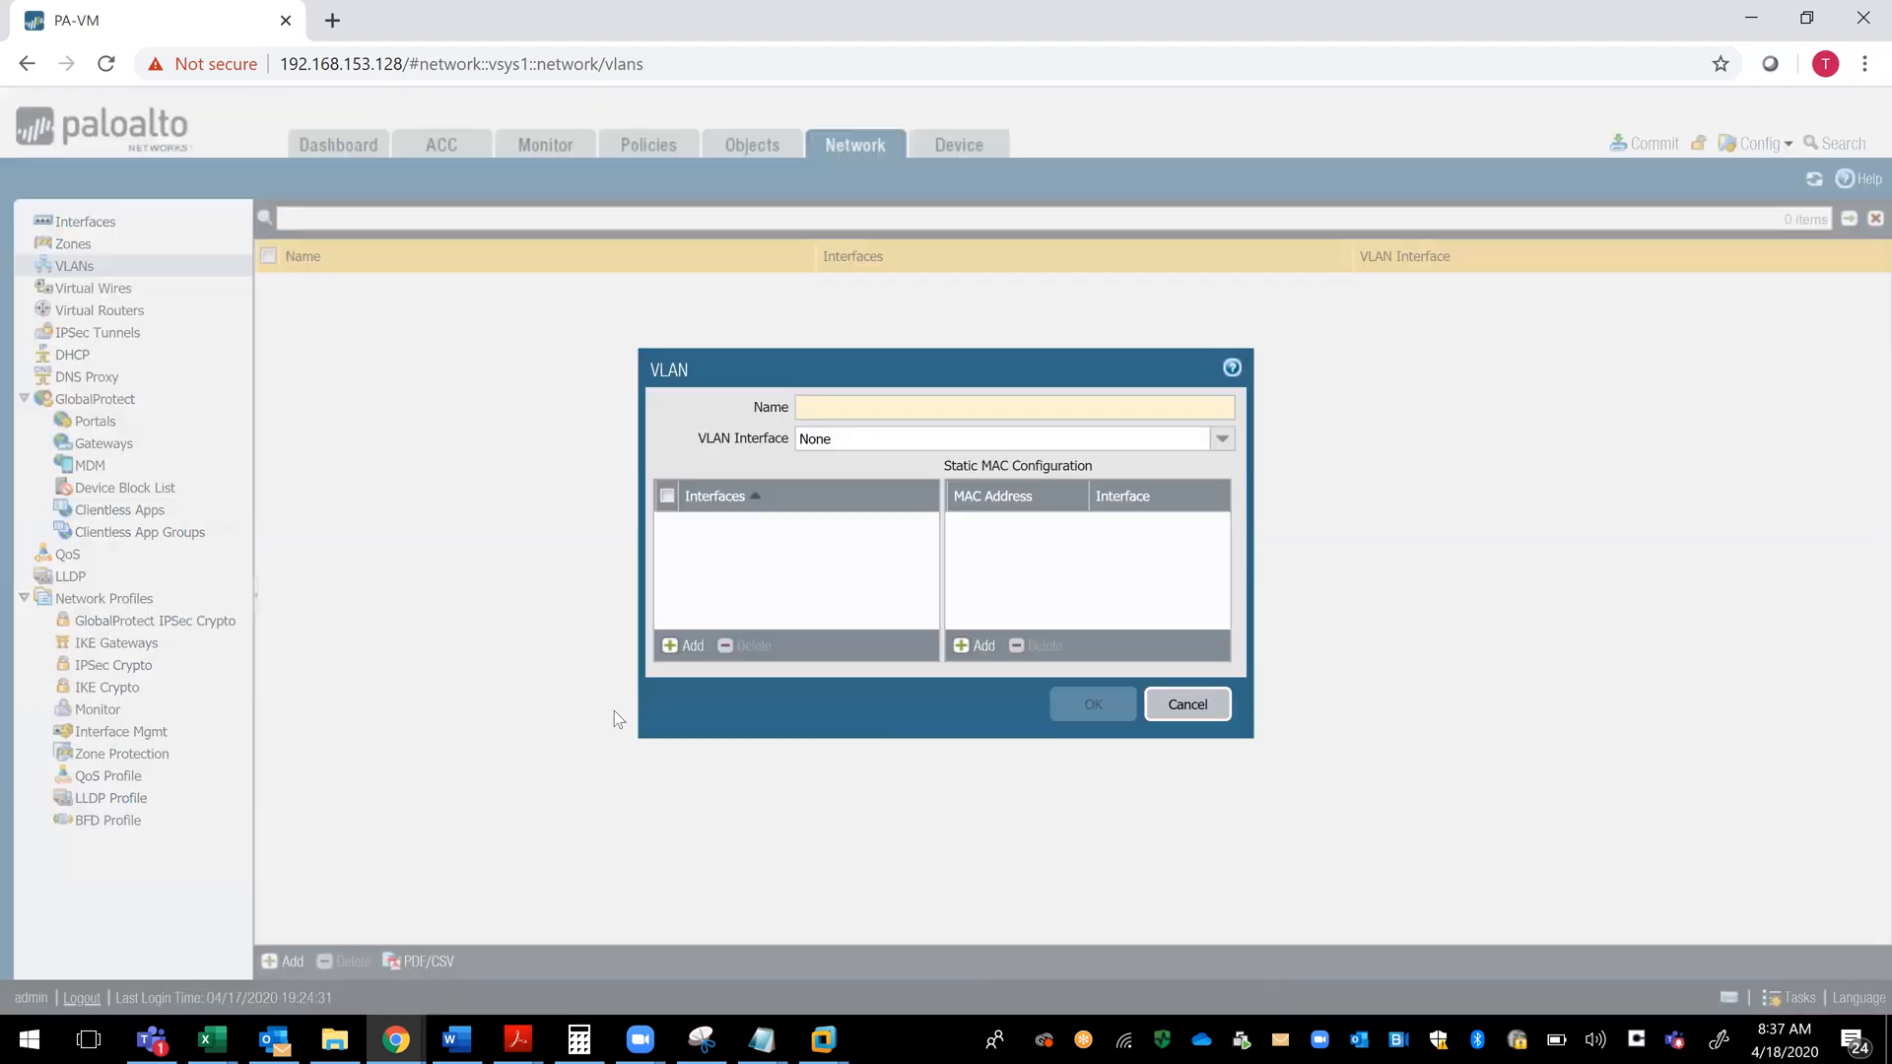
left_click(822, 406)
type("Lab")
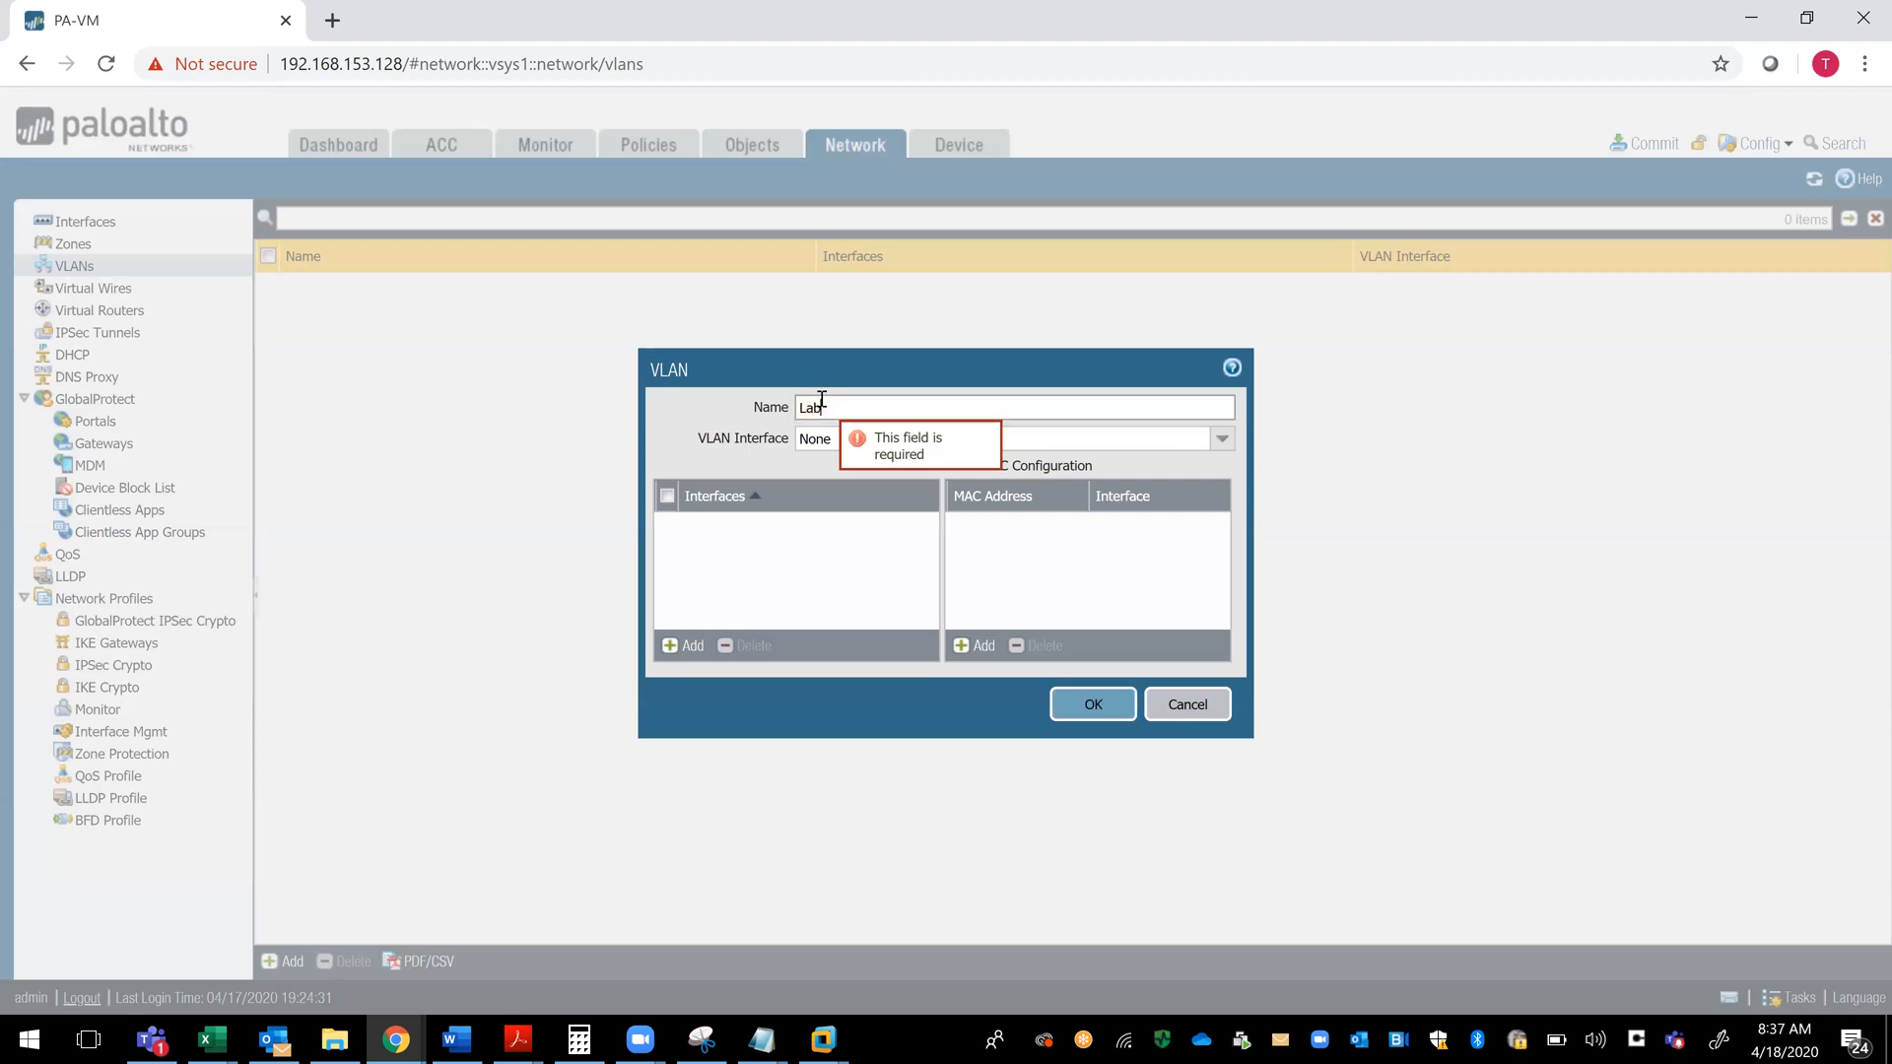
type("-Lan")
key("BackSpace")
key("BackSpace")
key("BackSpace")
key("BackSpace")
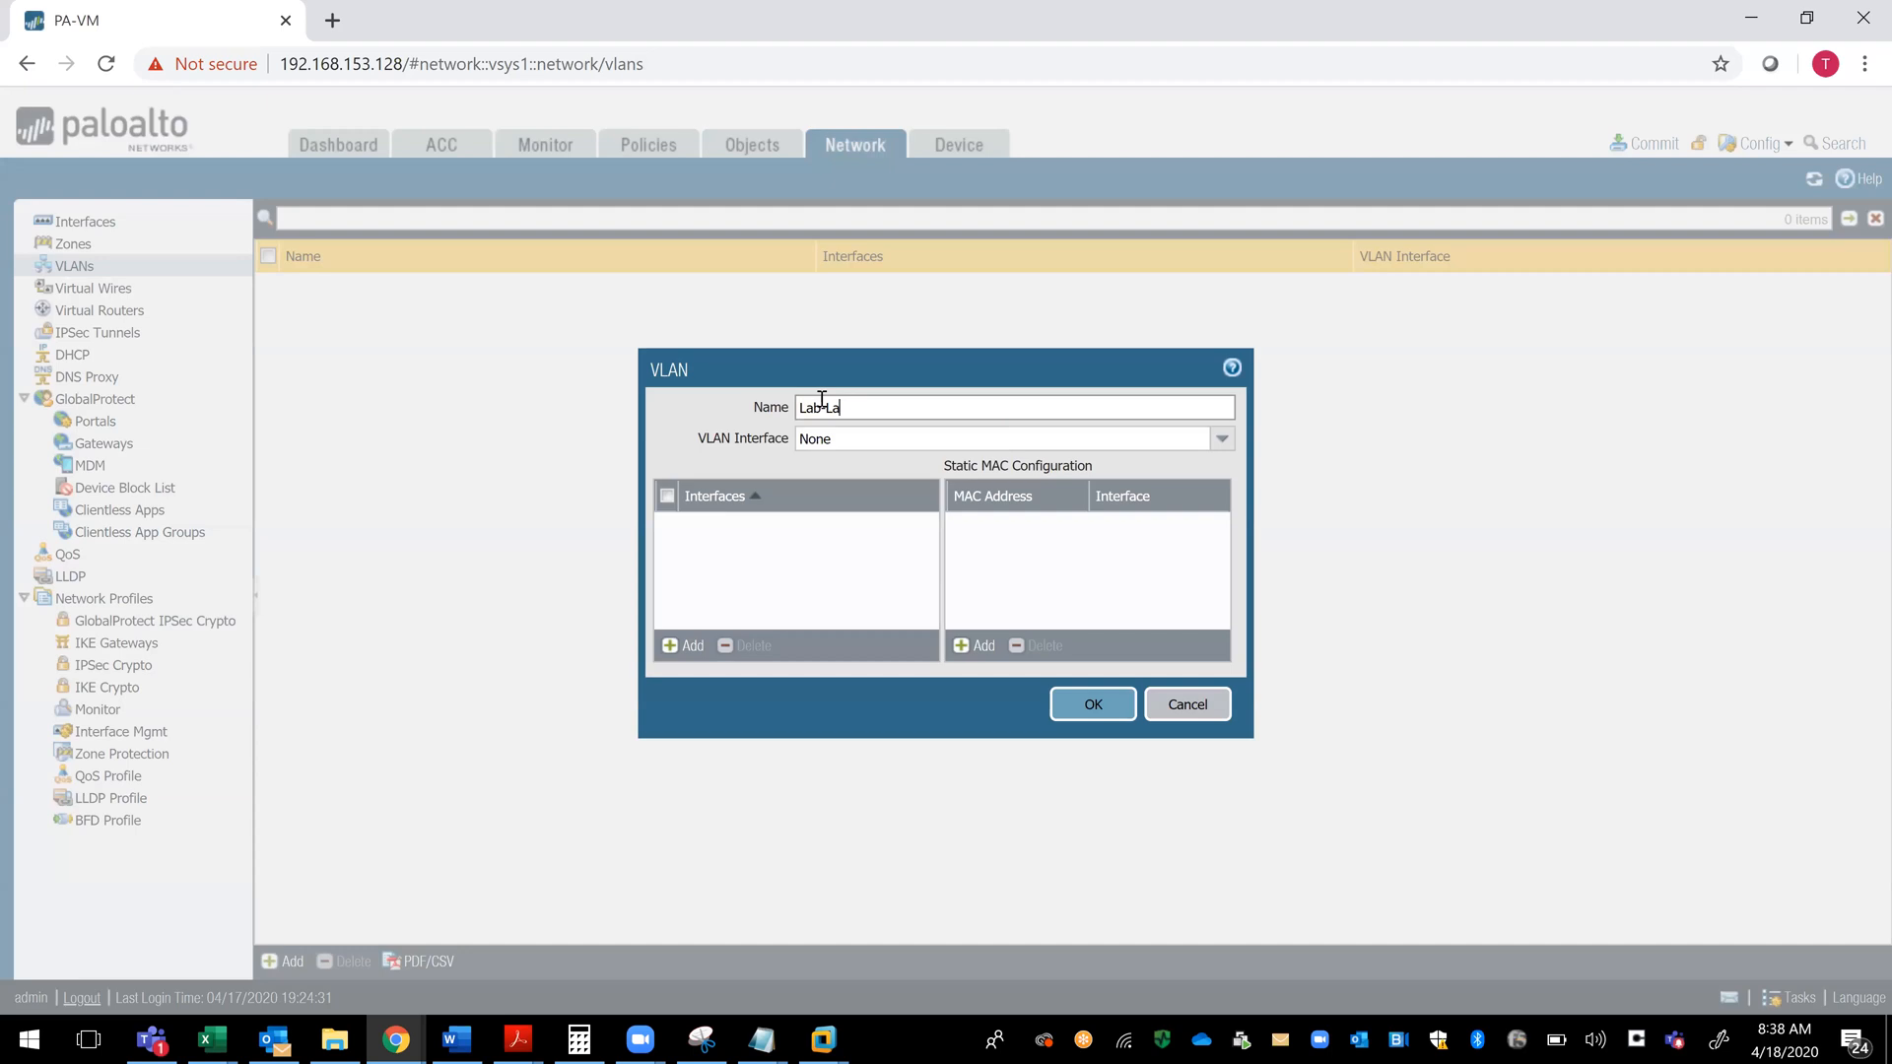
key("BackSpace")
key("BackSpace")
key("BackSpace")
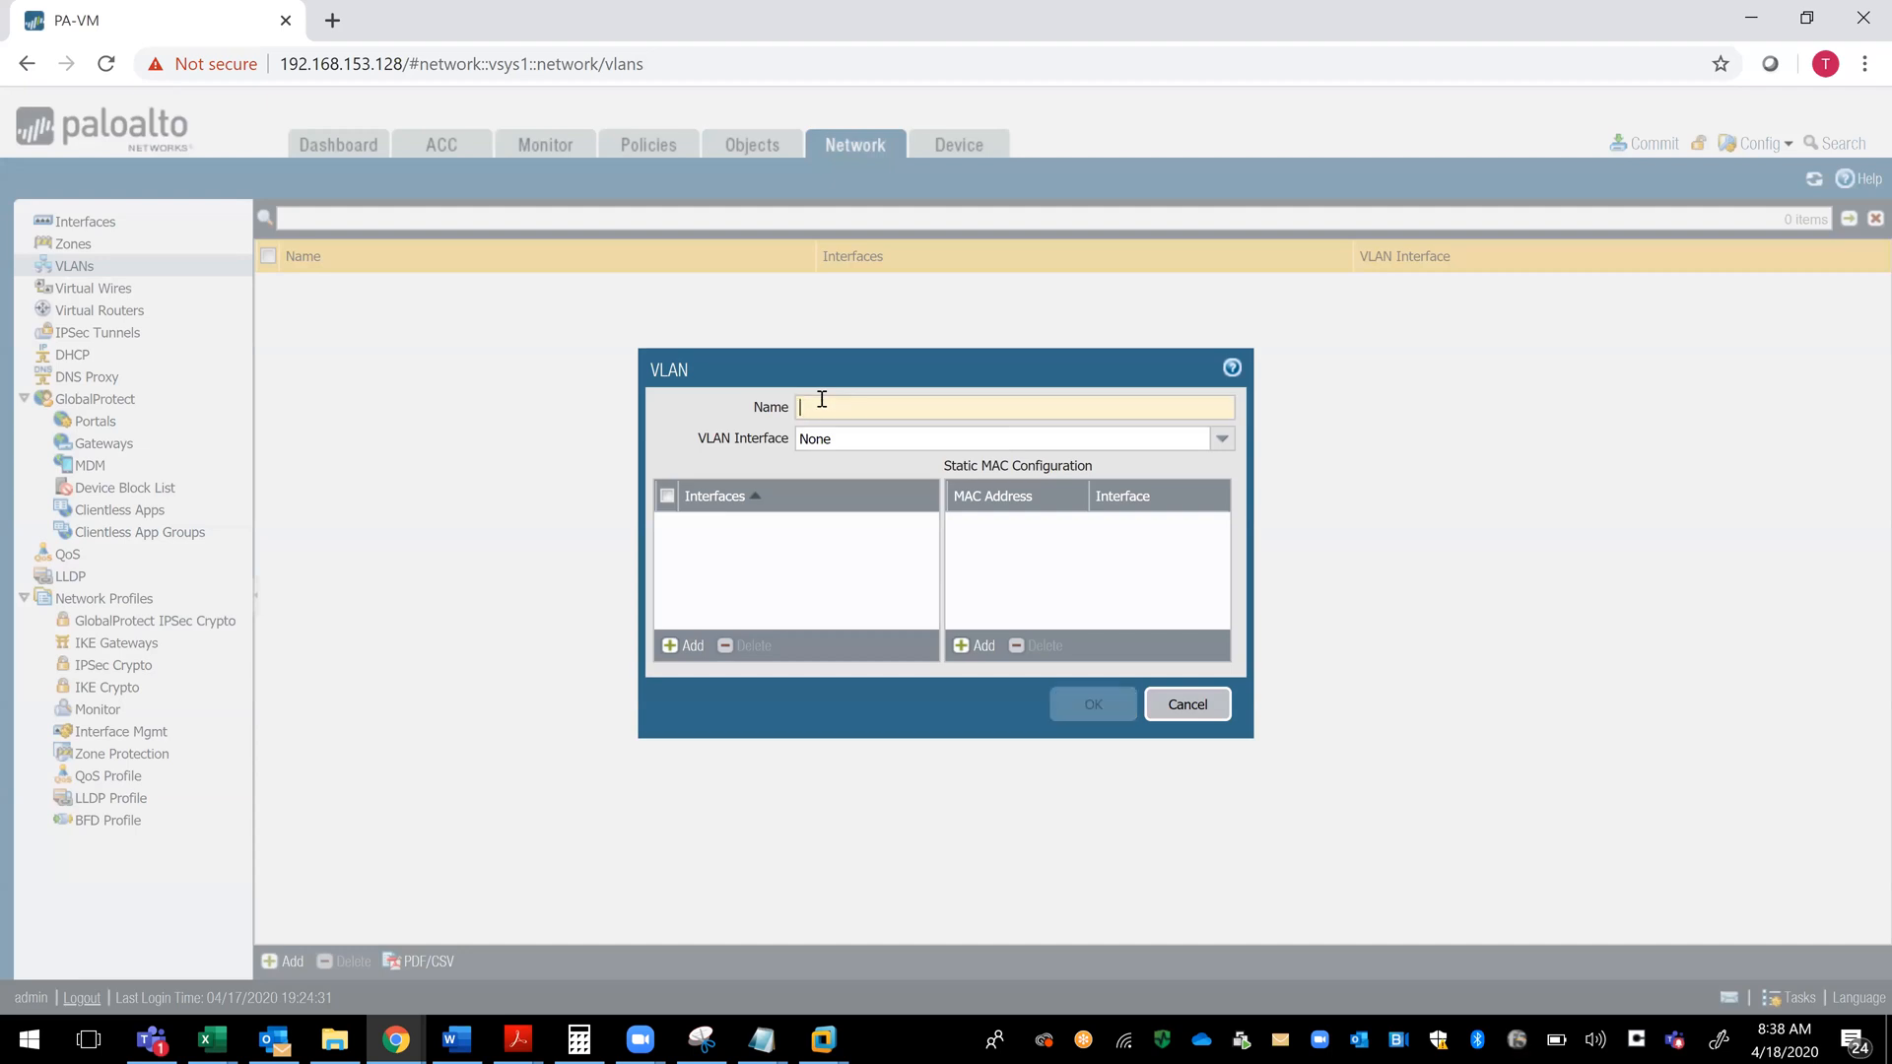
type("Vlan-10")
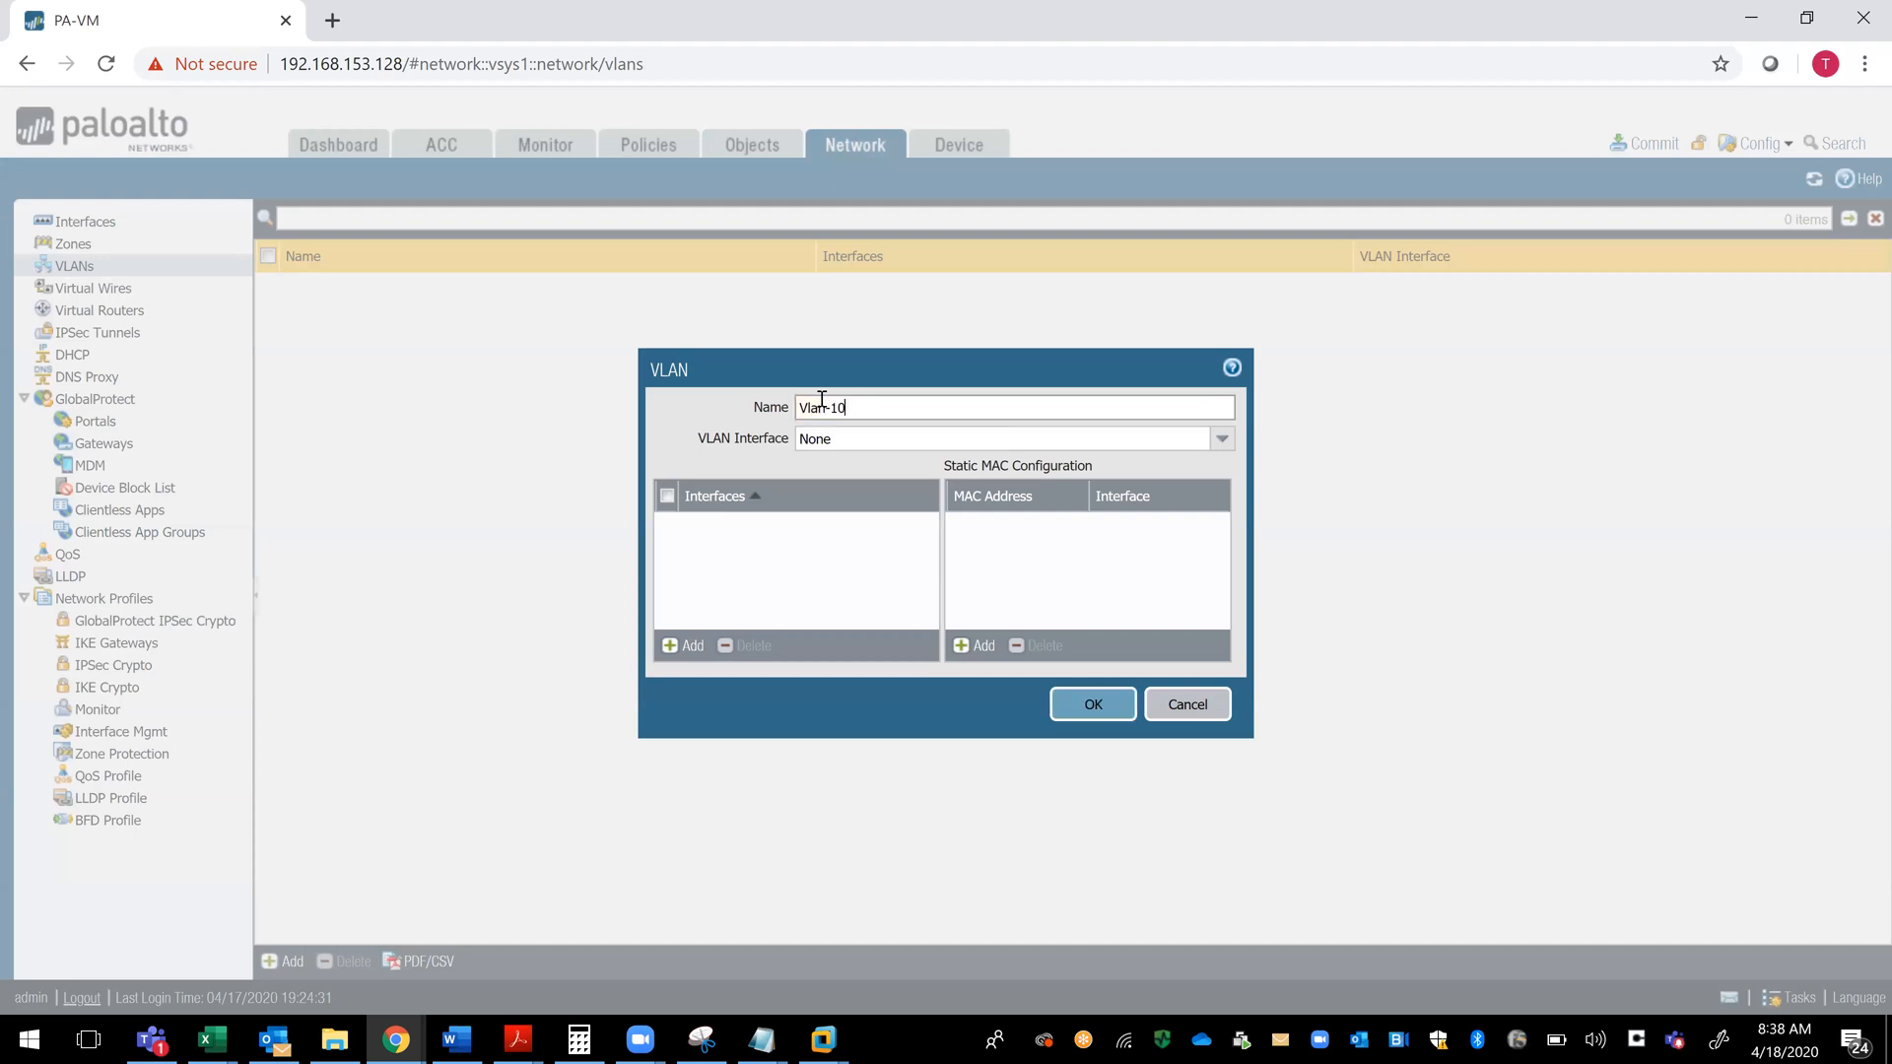
- Try to add ethernet 1/3 as a member interface of Vlan-10, and delete the blank entry
left_click(683, 646)
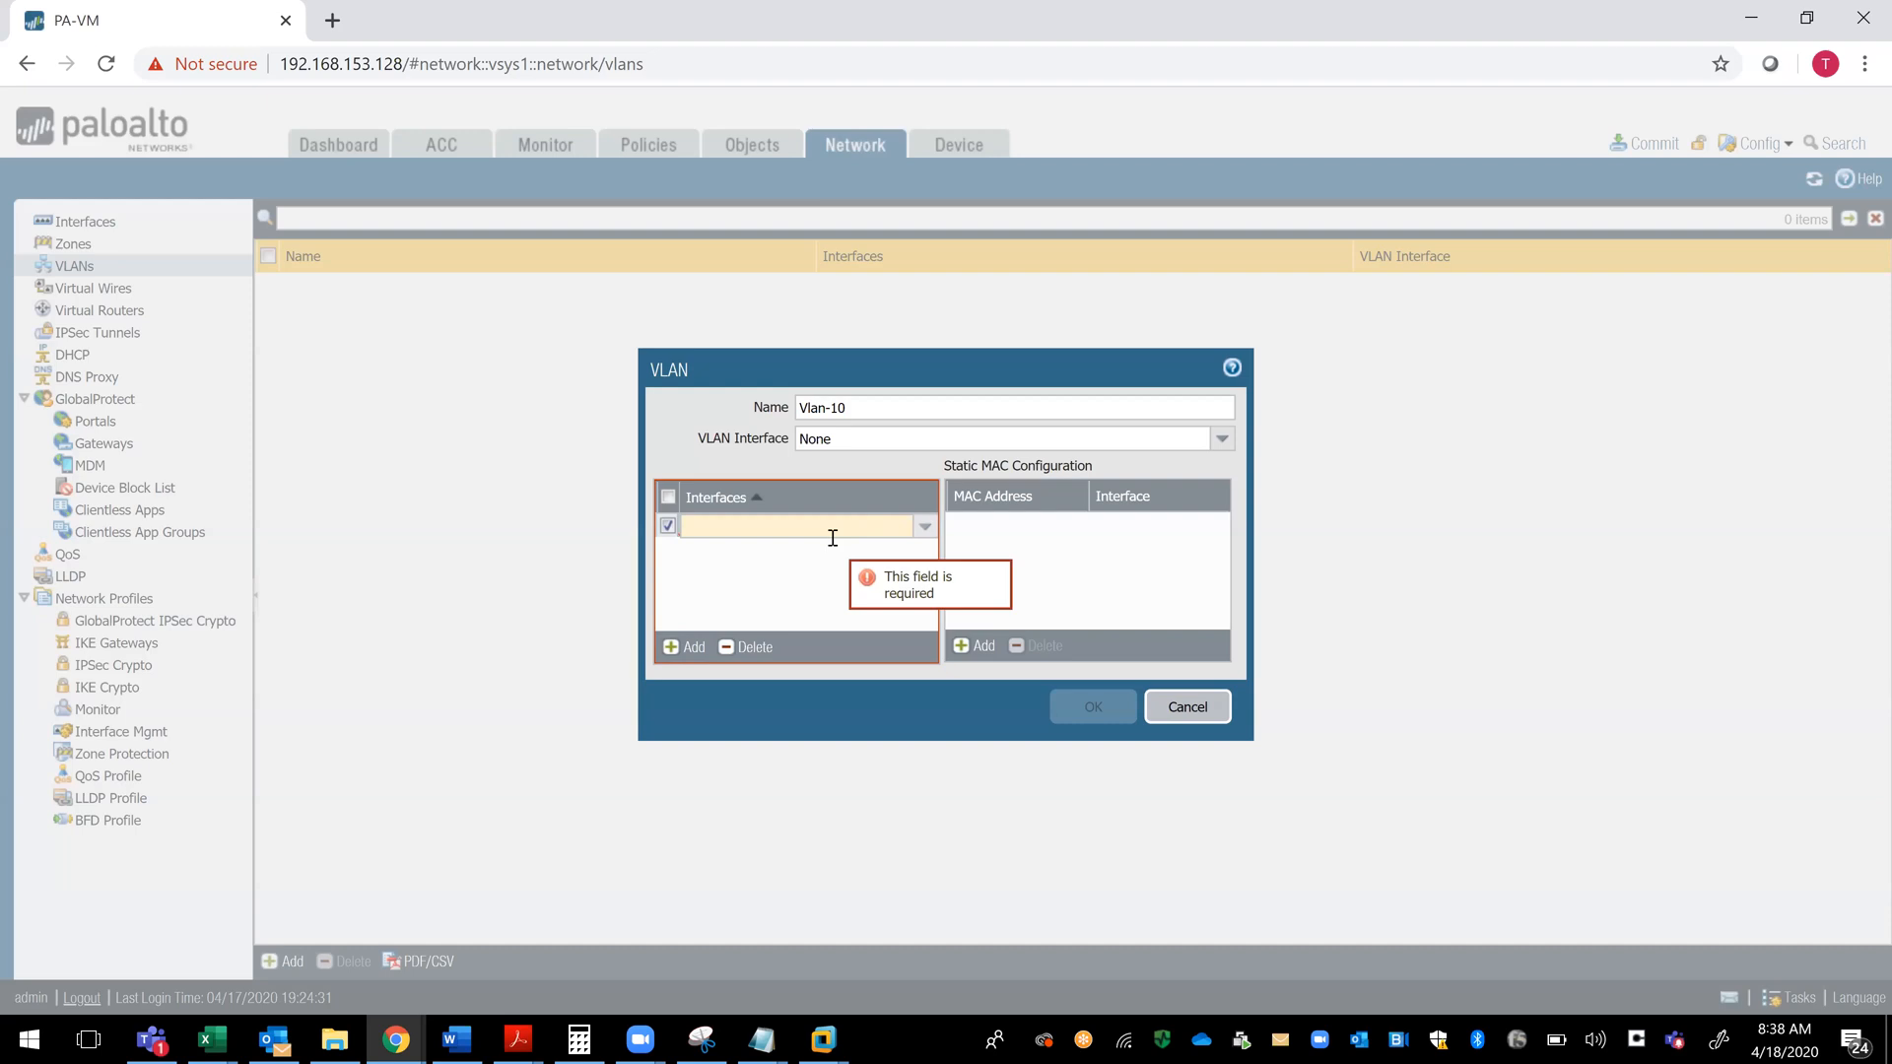
type("wt")
key("BackSpace")
key("BackSpace")
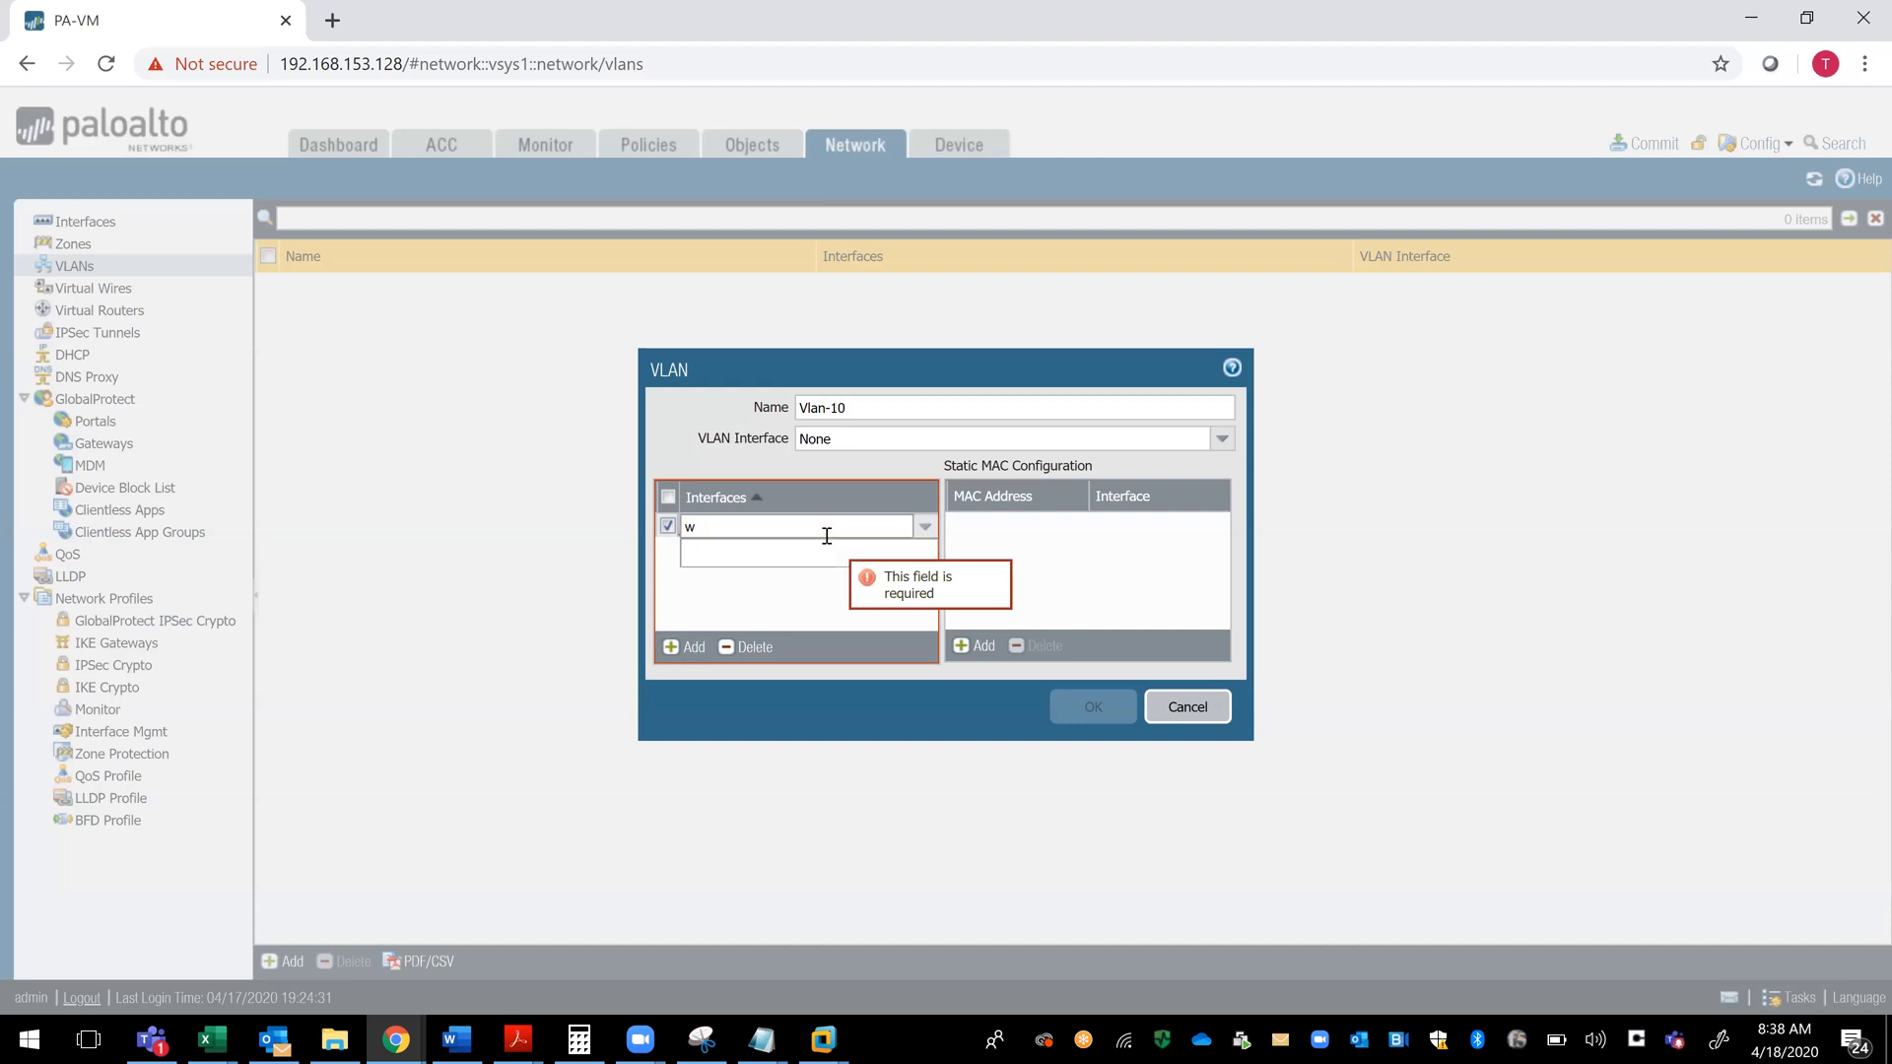
type("ethernet 1/3")
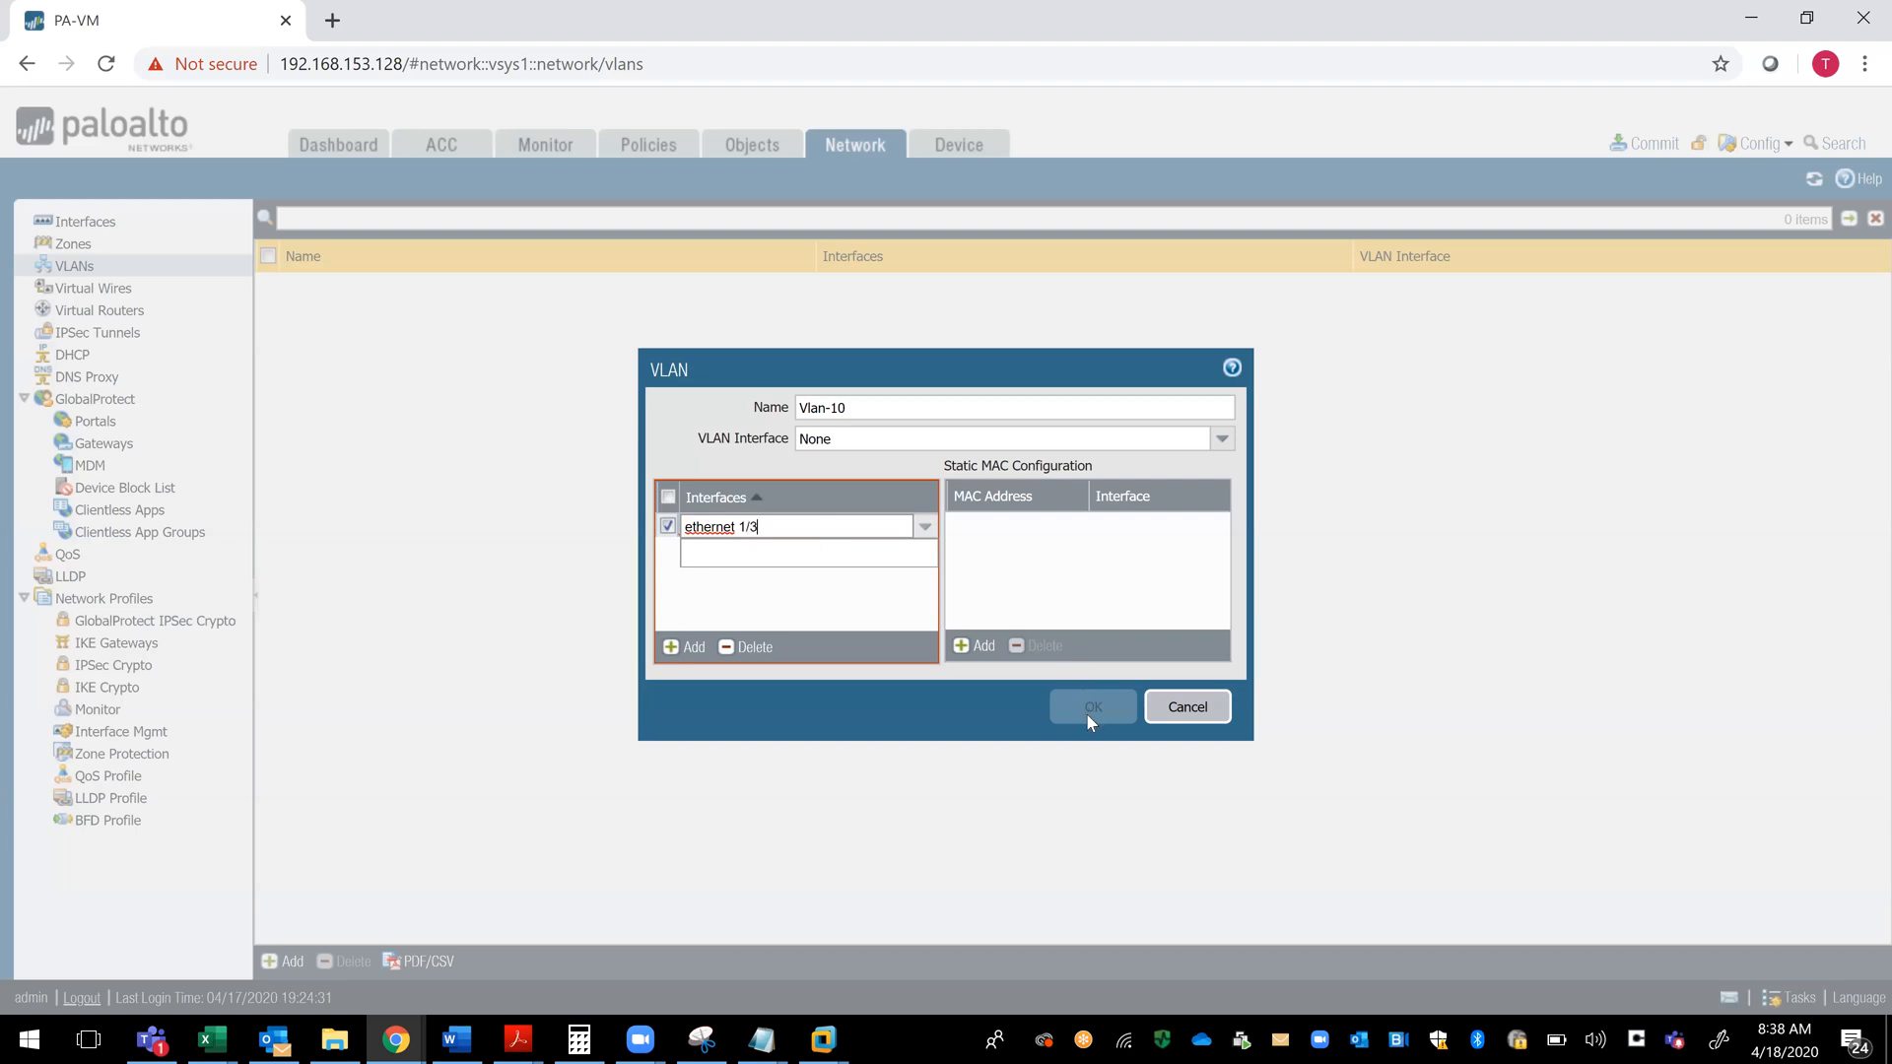
left_click(864, 618)
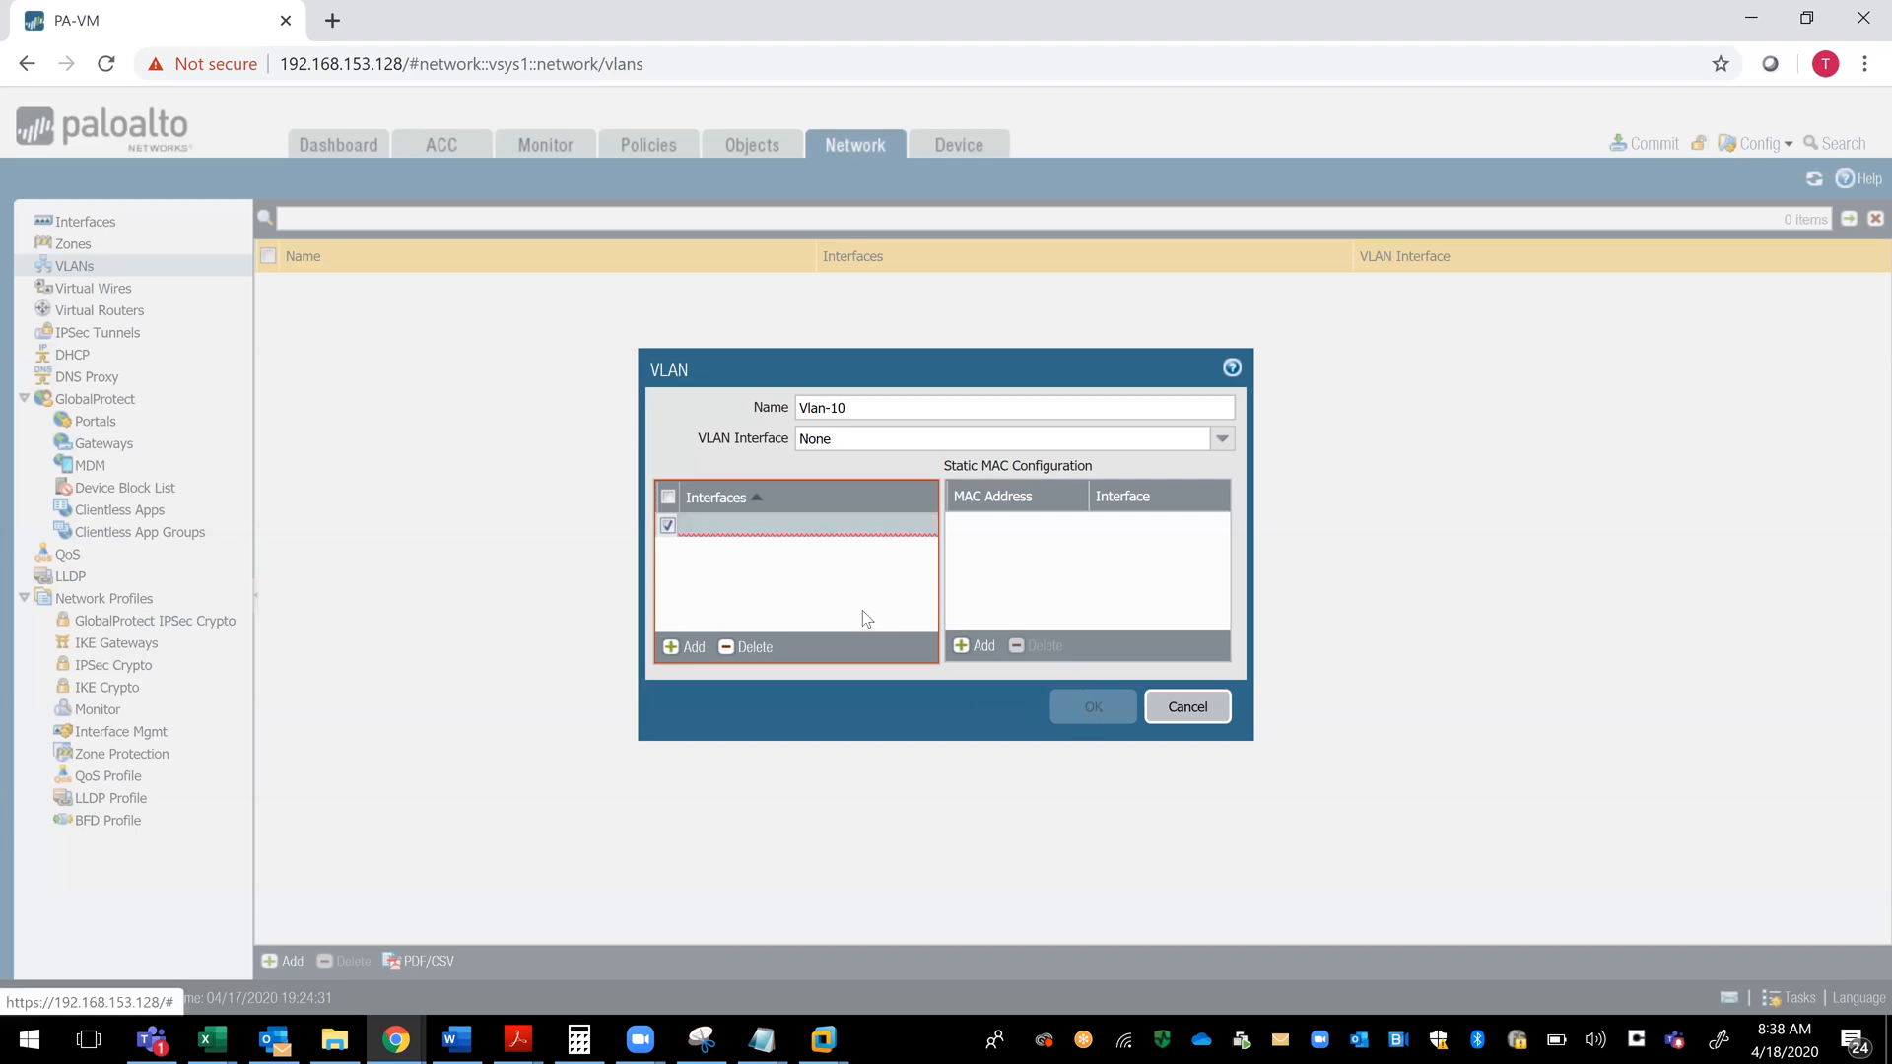
left_click(749, 647)
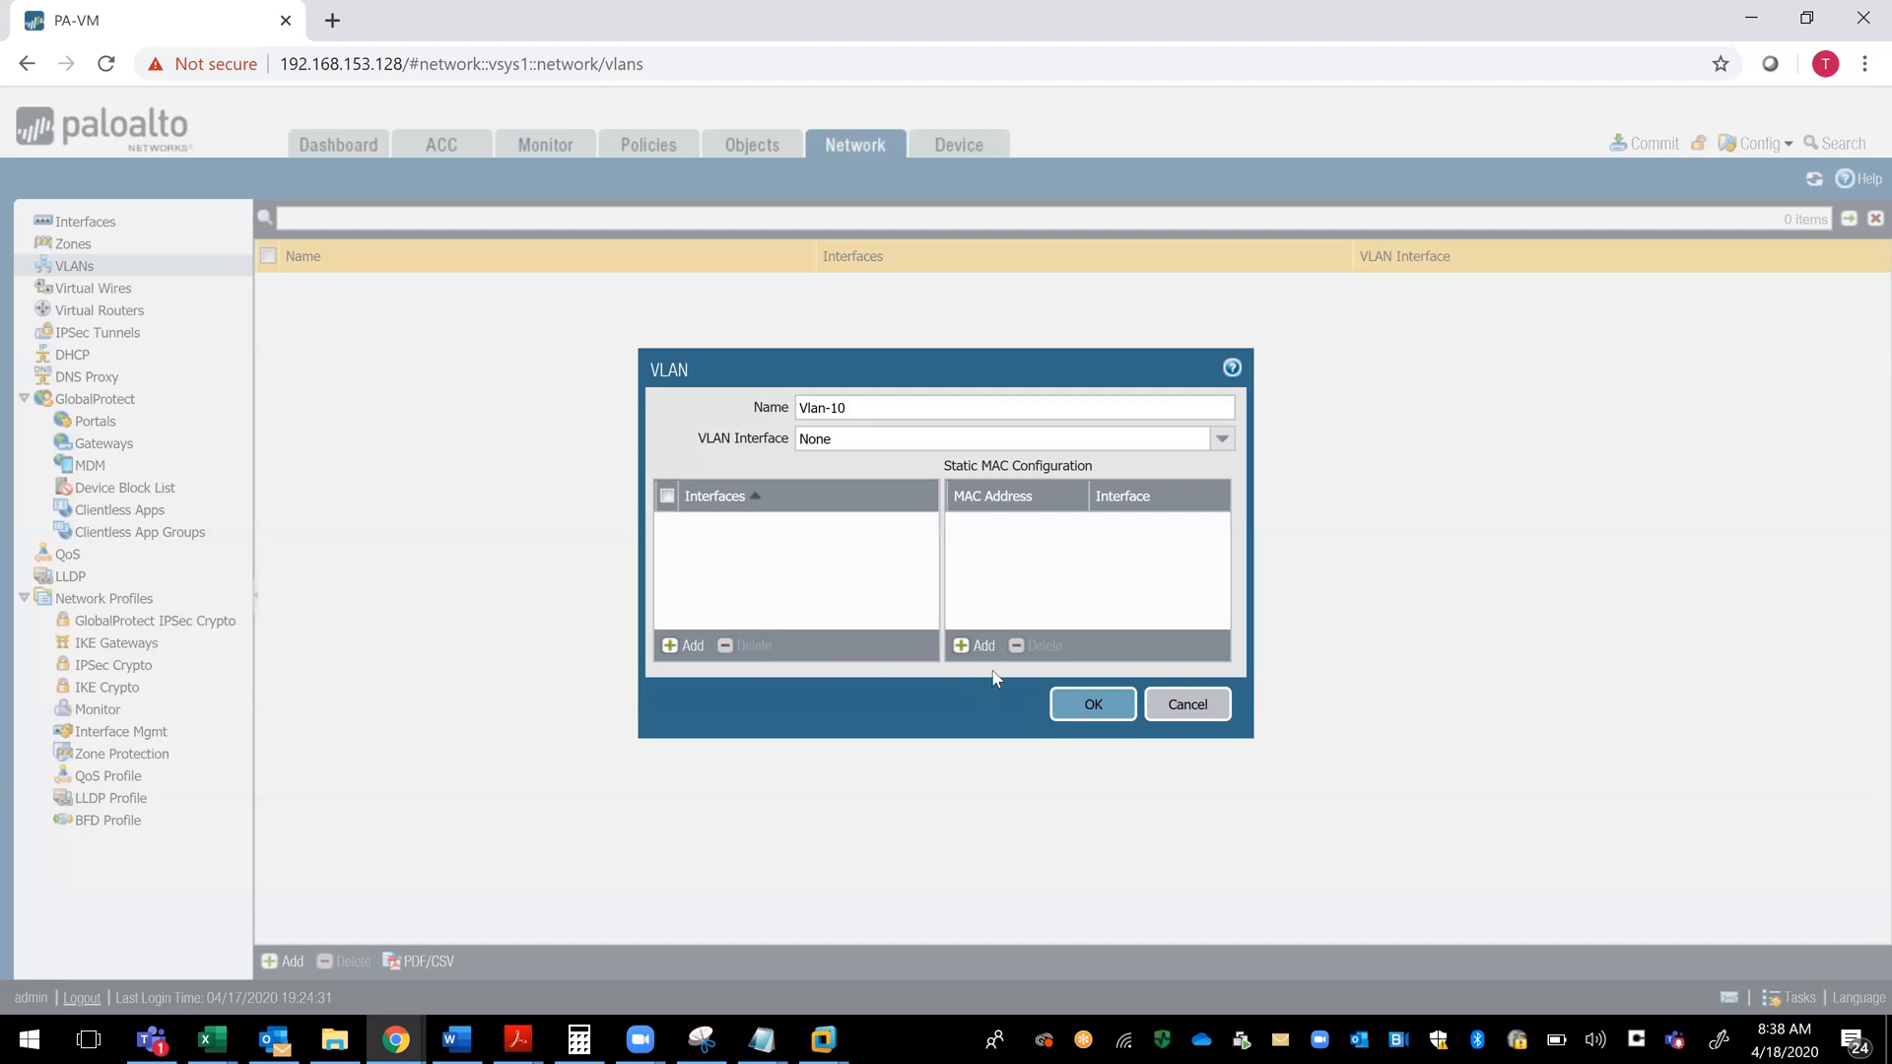
- Save the Vlan-10 VLAN without any member interface
left_click(1093, 706)
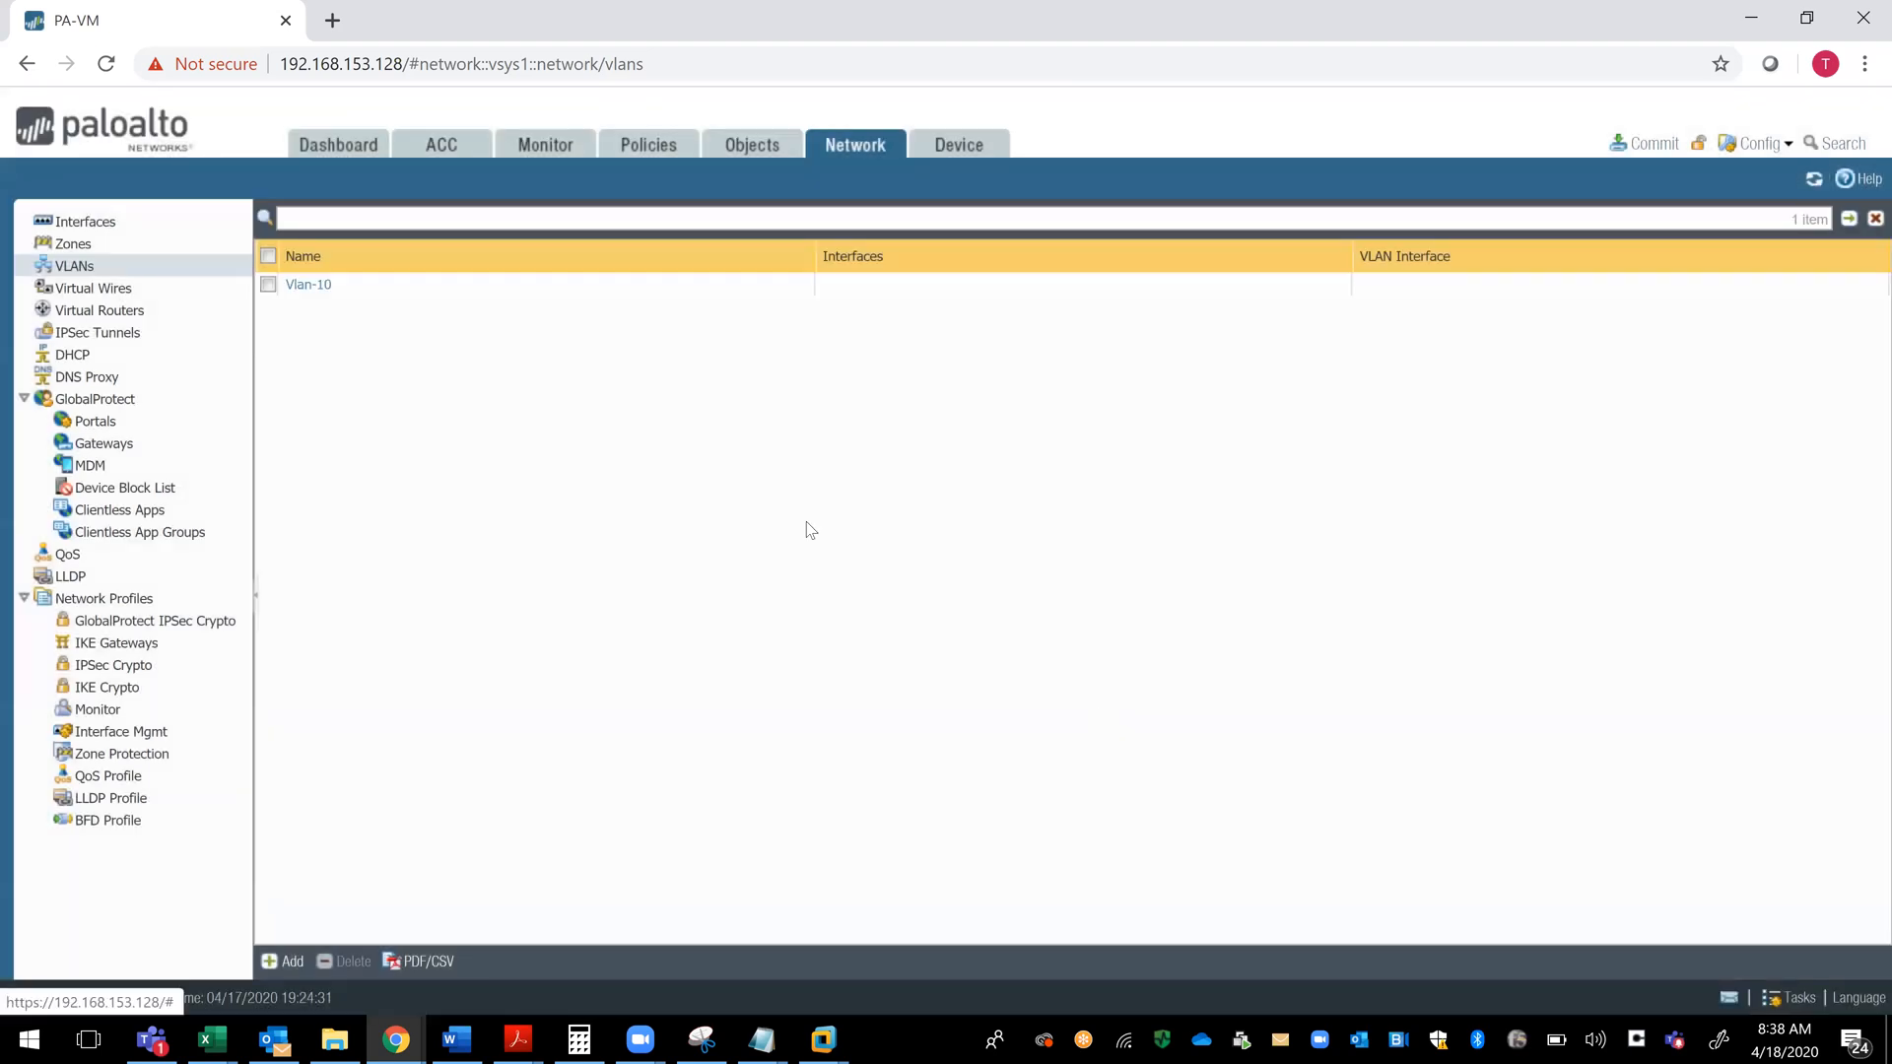
- Set ethernet1/3's interface type to Layer2 and assign it to the VLAN Vlan-10
left_click(91, 226)
mouse_move(363, 422)
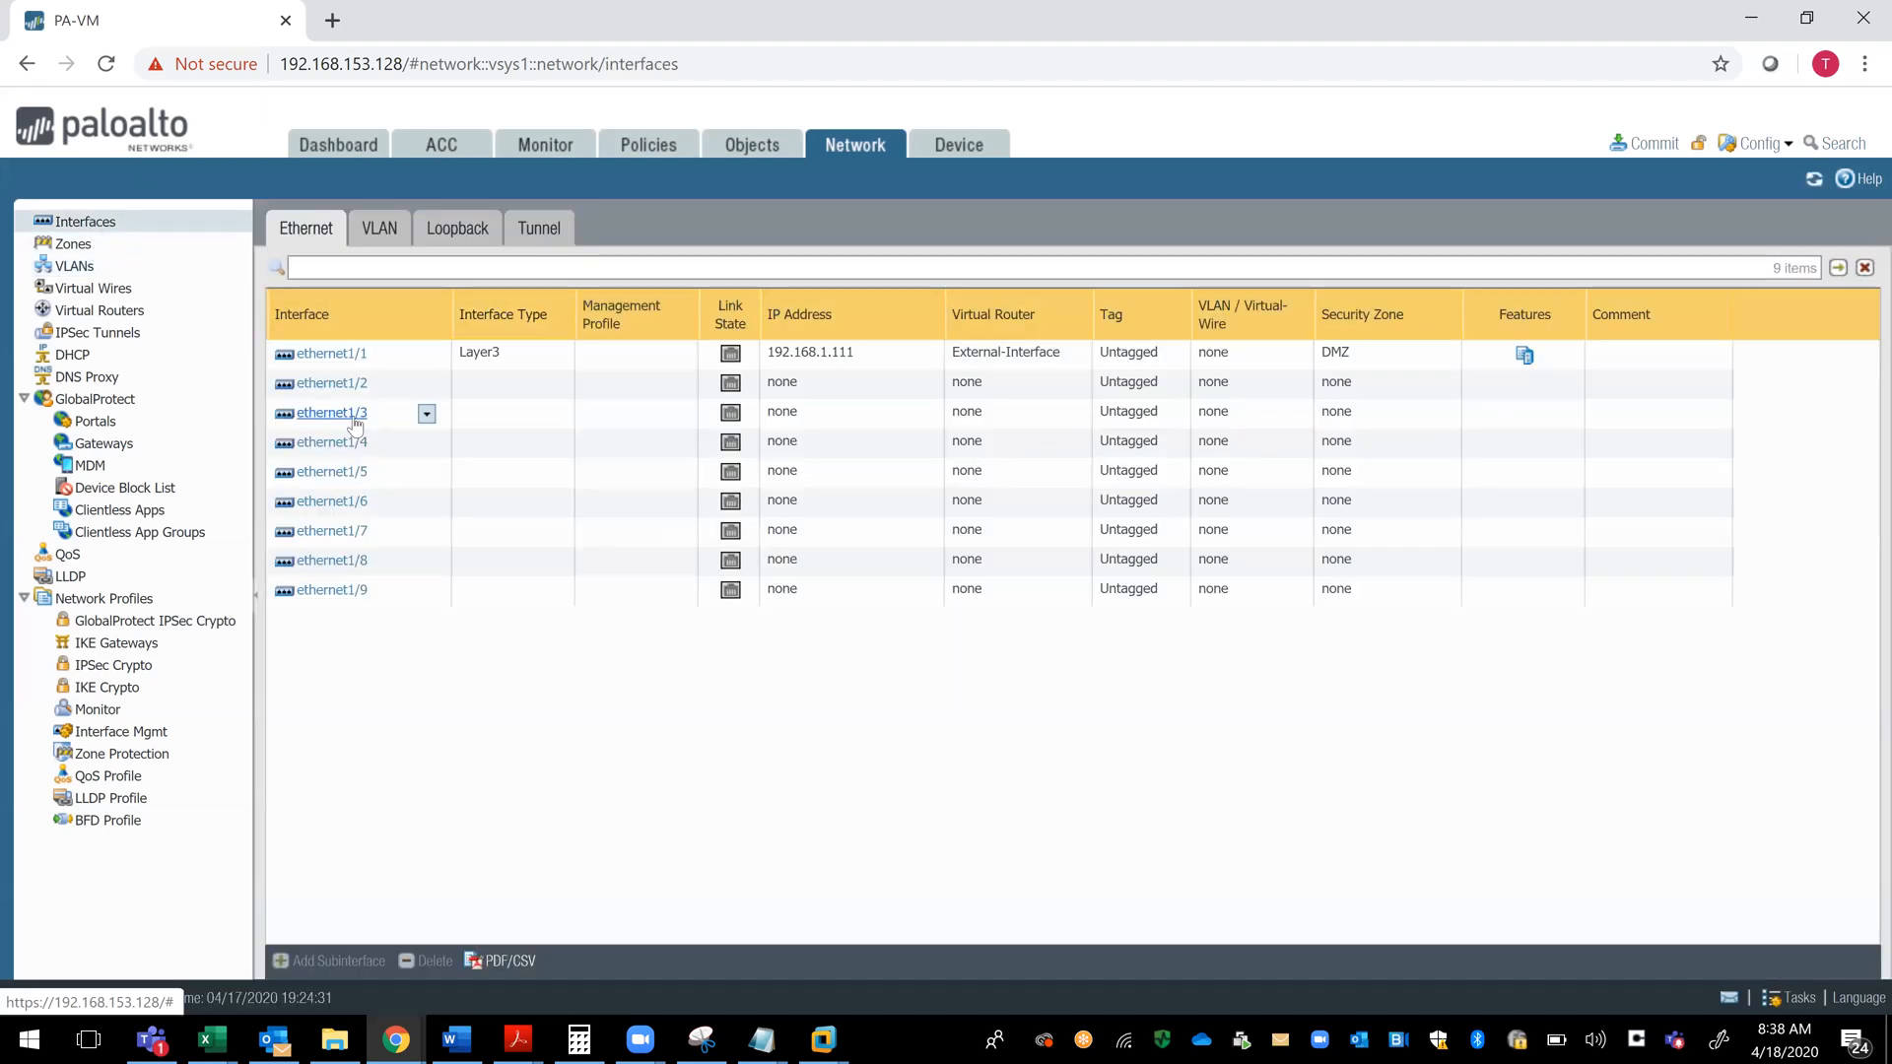
left_click(335, 413)
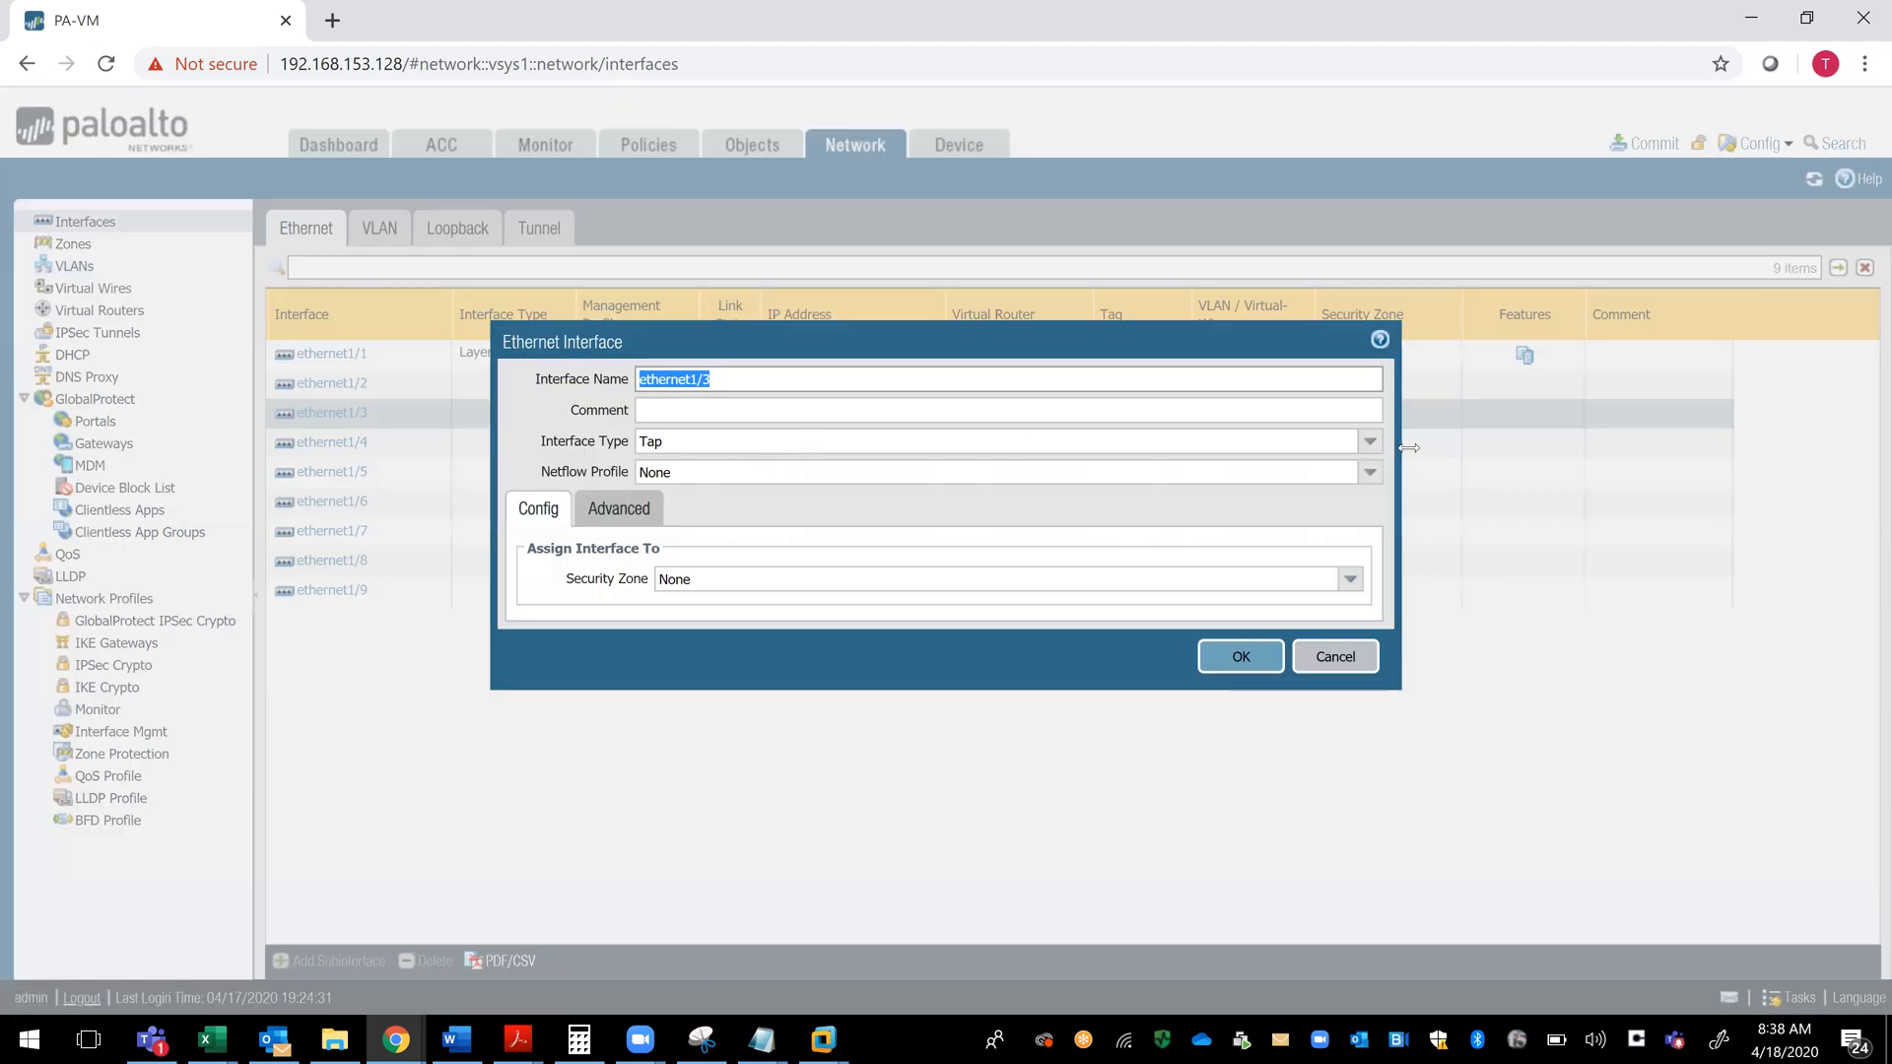
left_click(1368, 446)
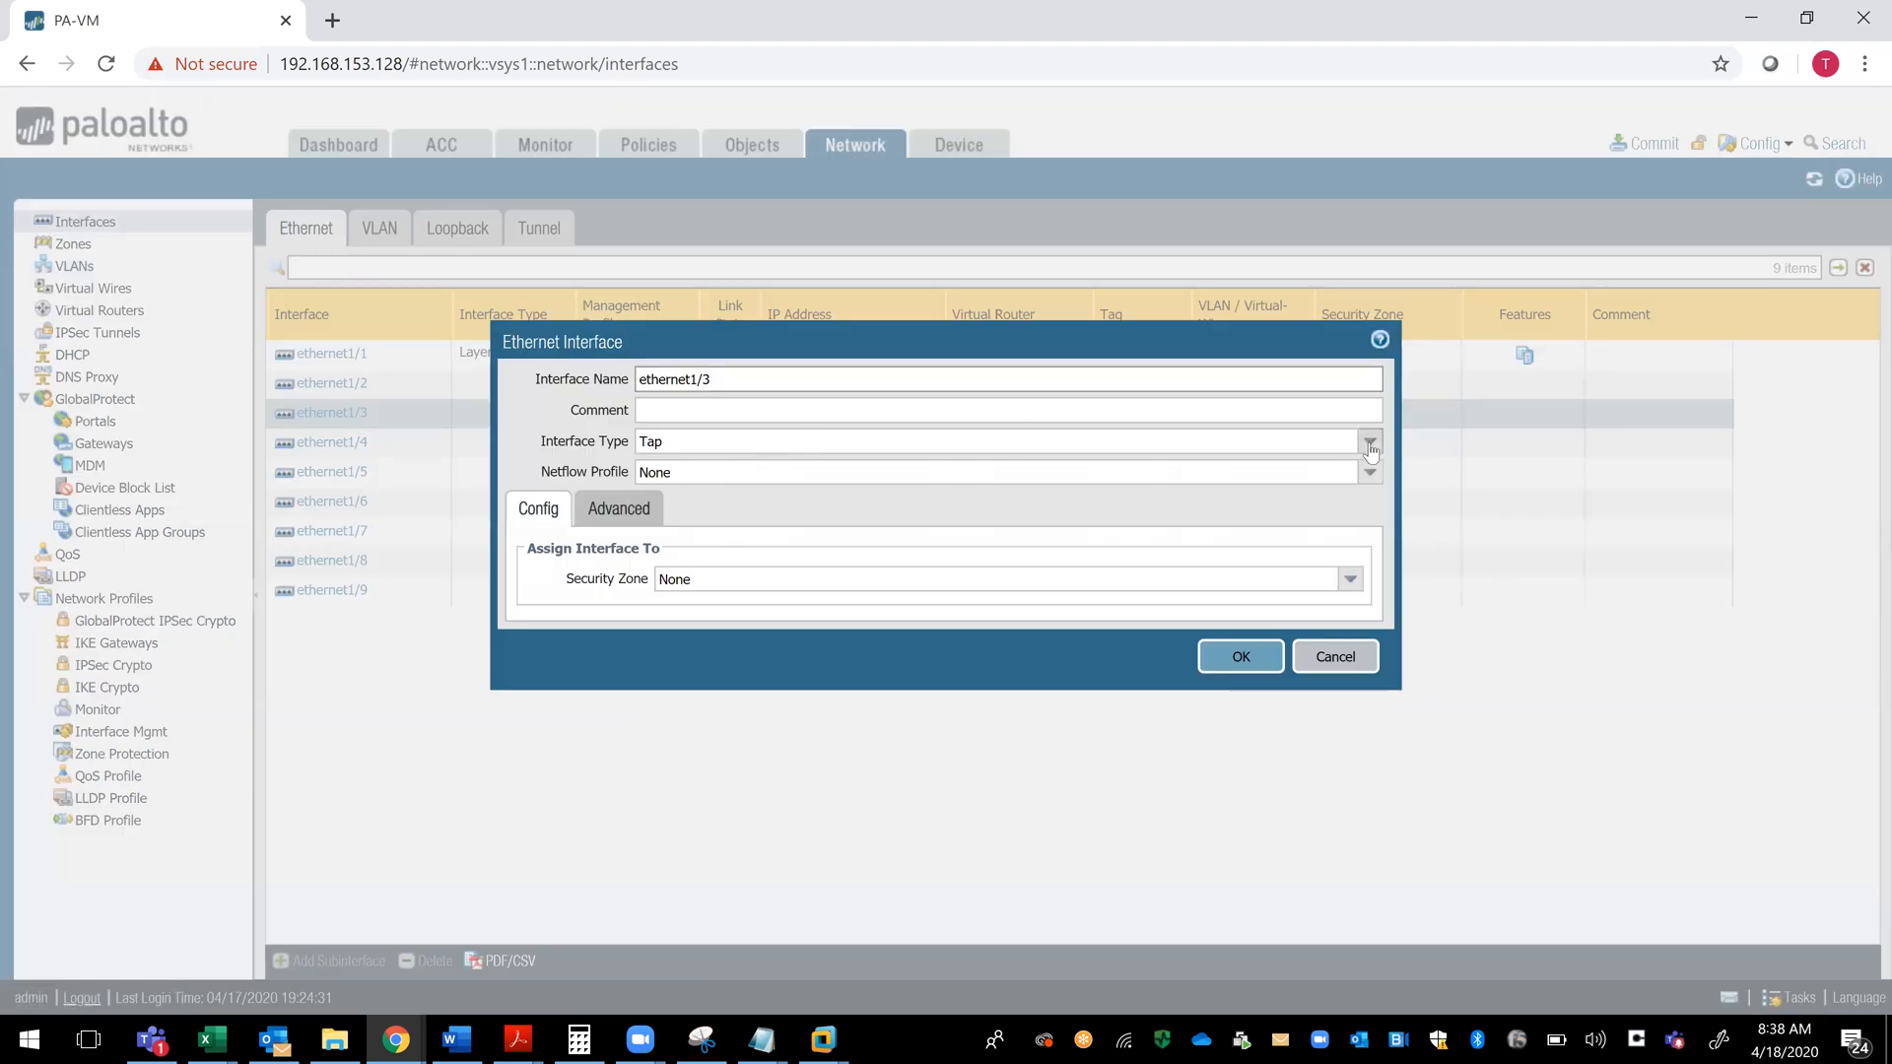
left_click(964, 534)
left_click(741, 579)
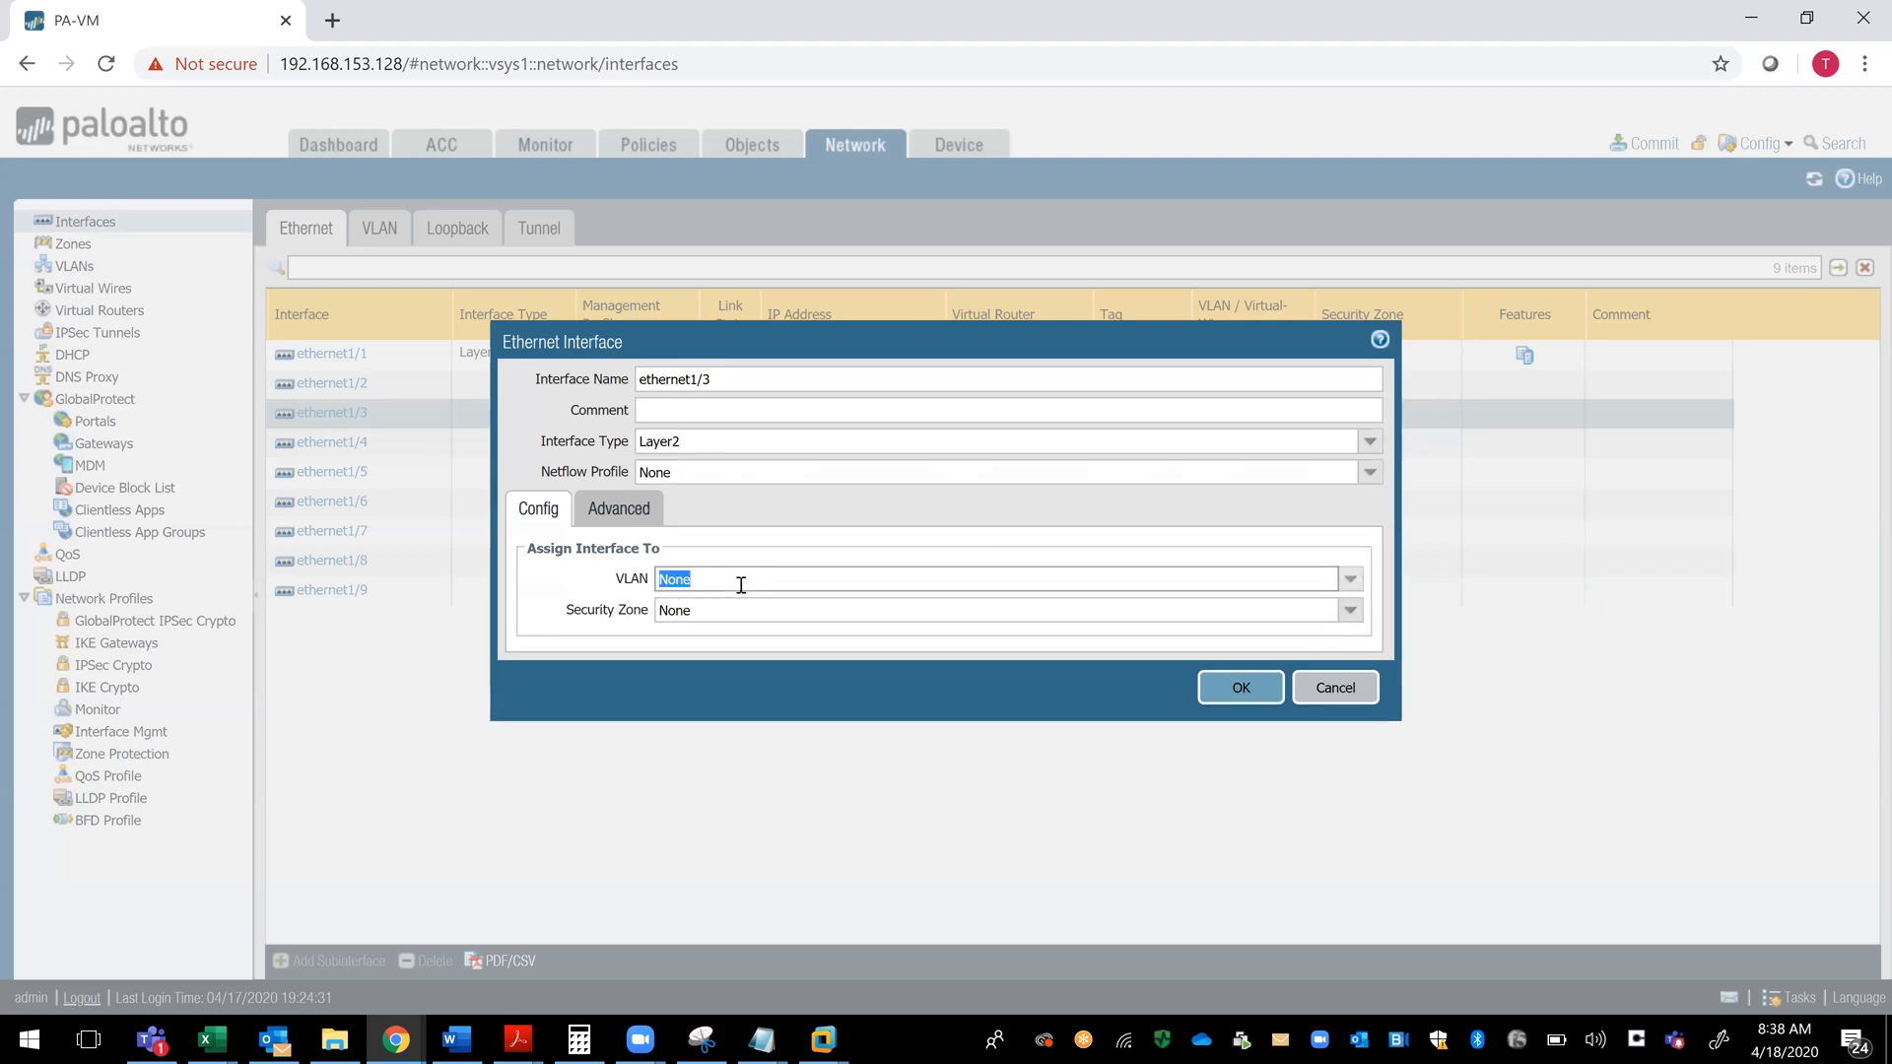
left_click(1350, 580)
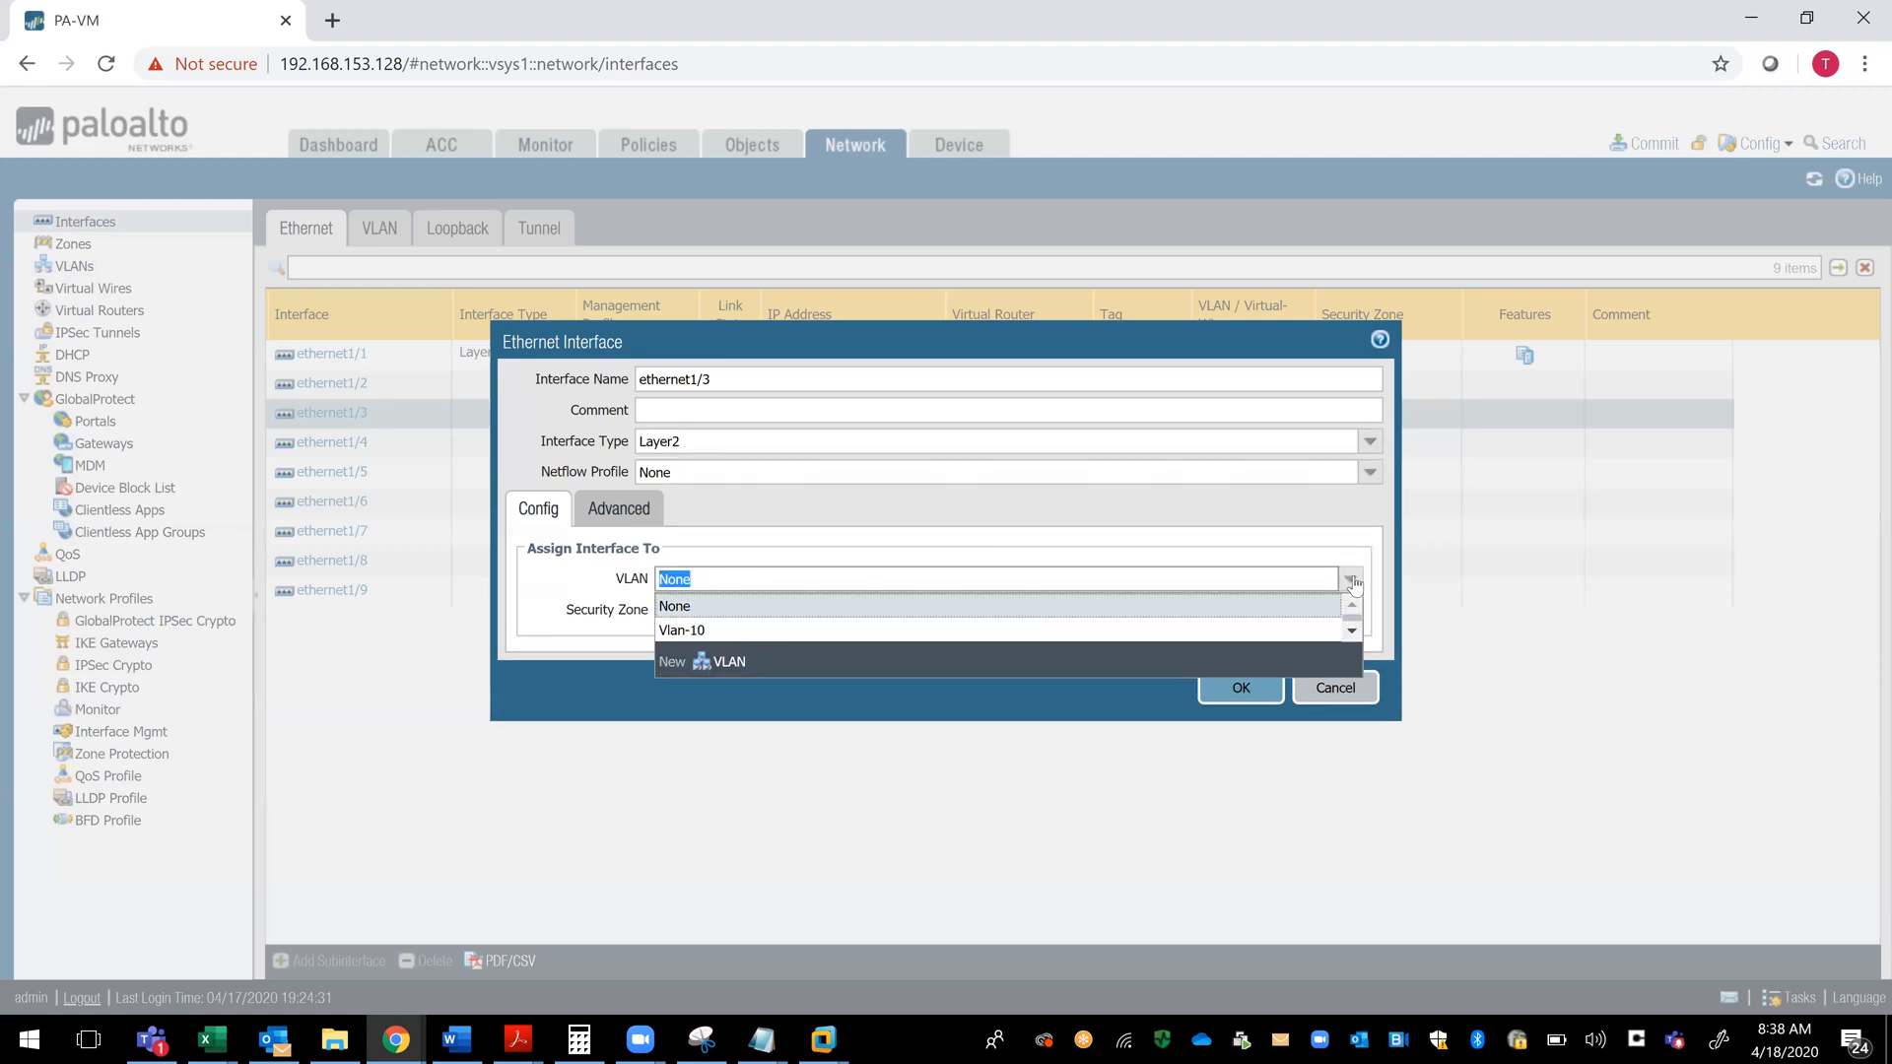
left_click(869, 632)
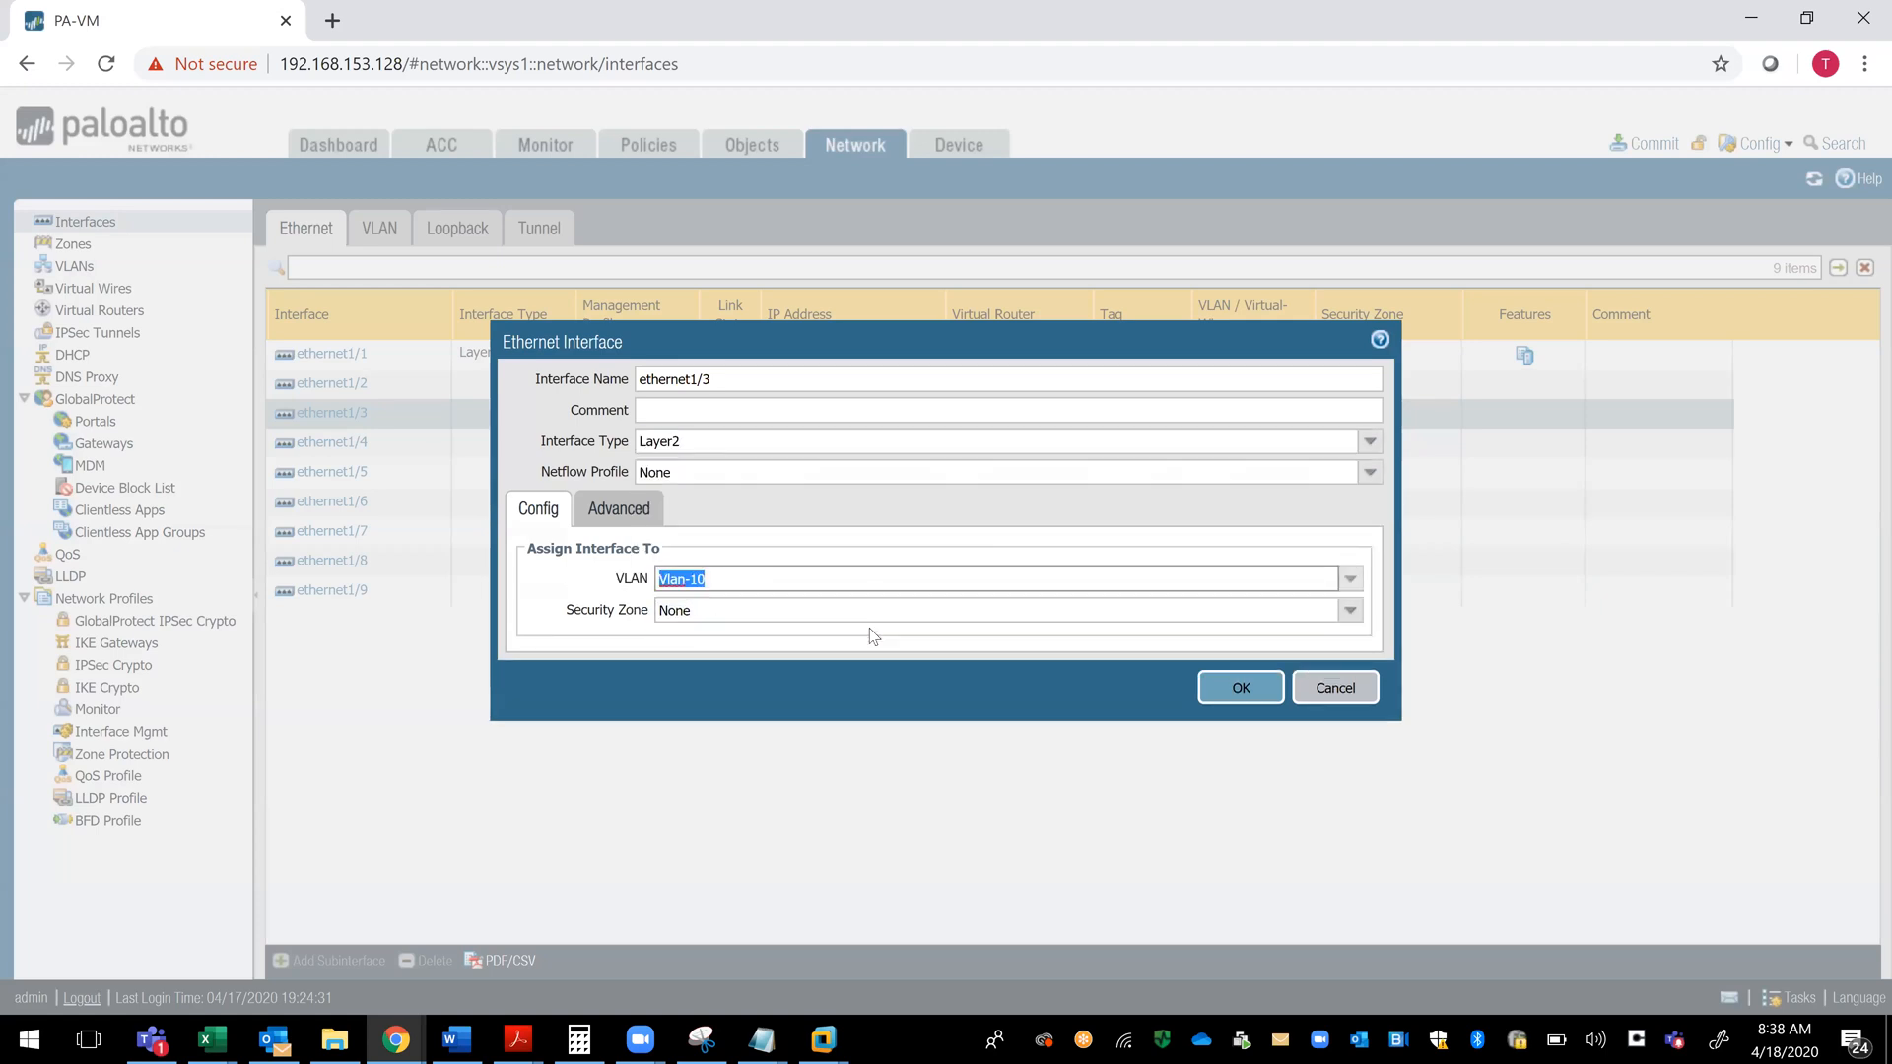
- Start a new Layer2 security zone for ethernet1/3 and name it MPLS-ZONE
left_click(1352, 611)
left_click(729, 670)
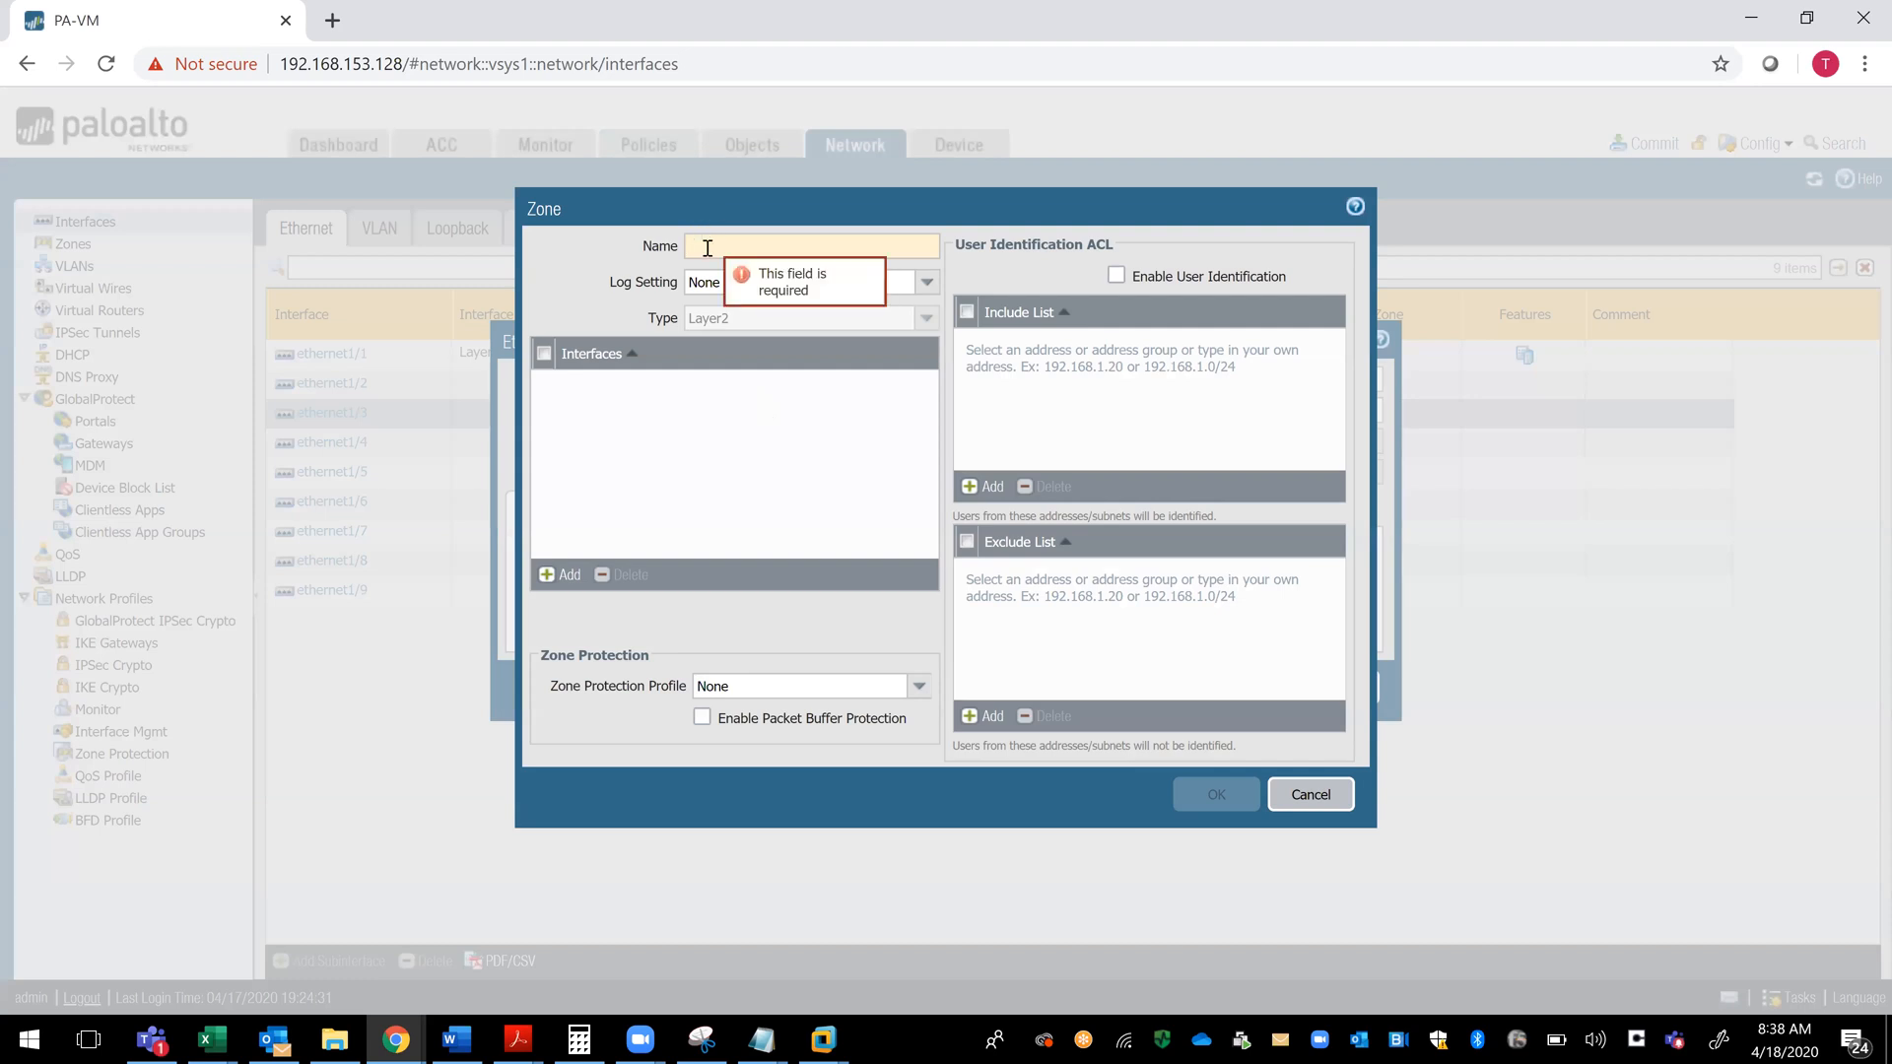
type("MP")
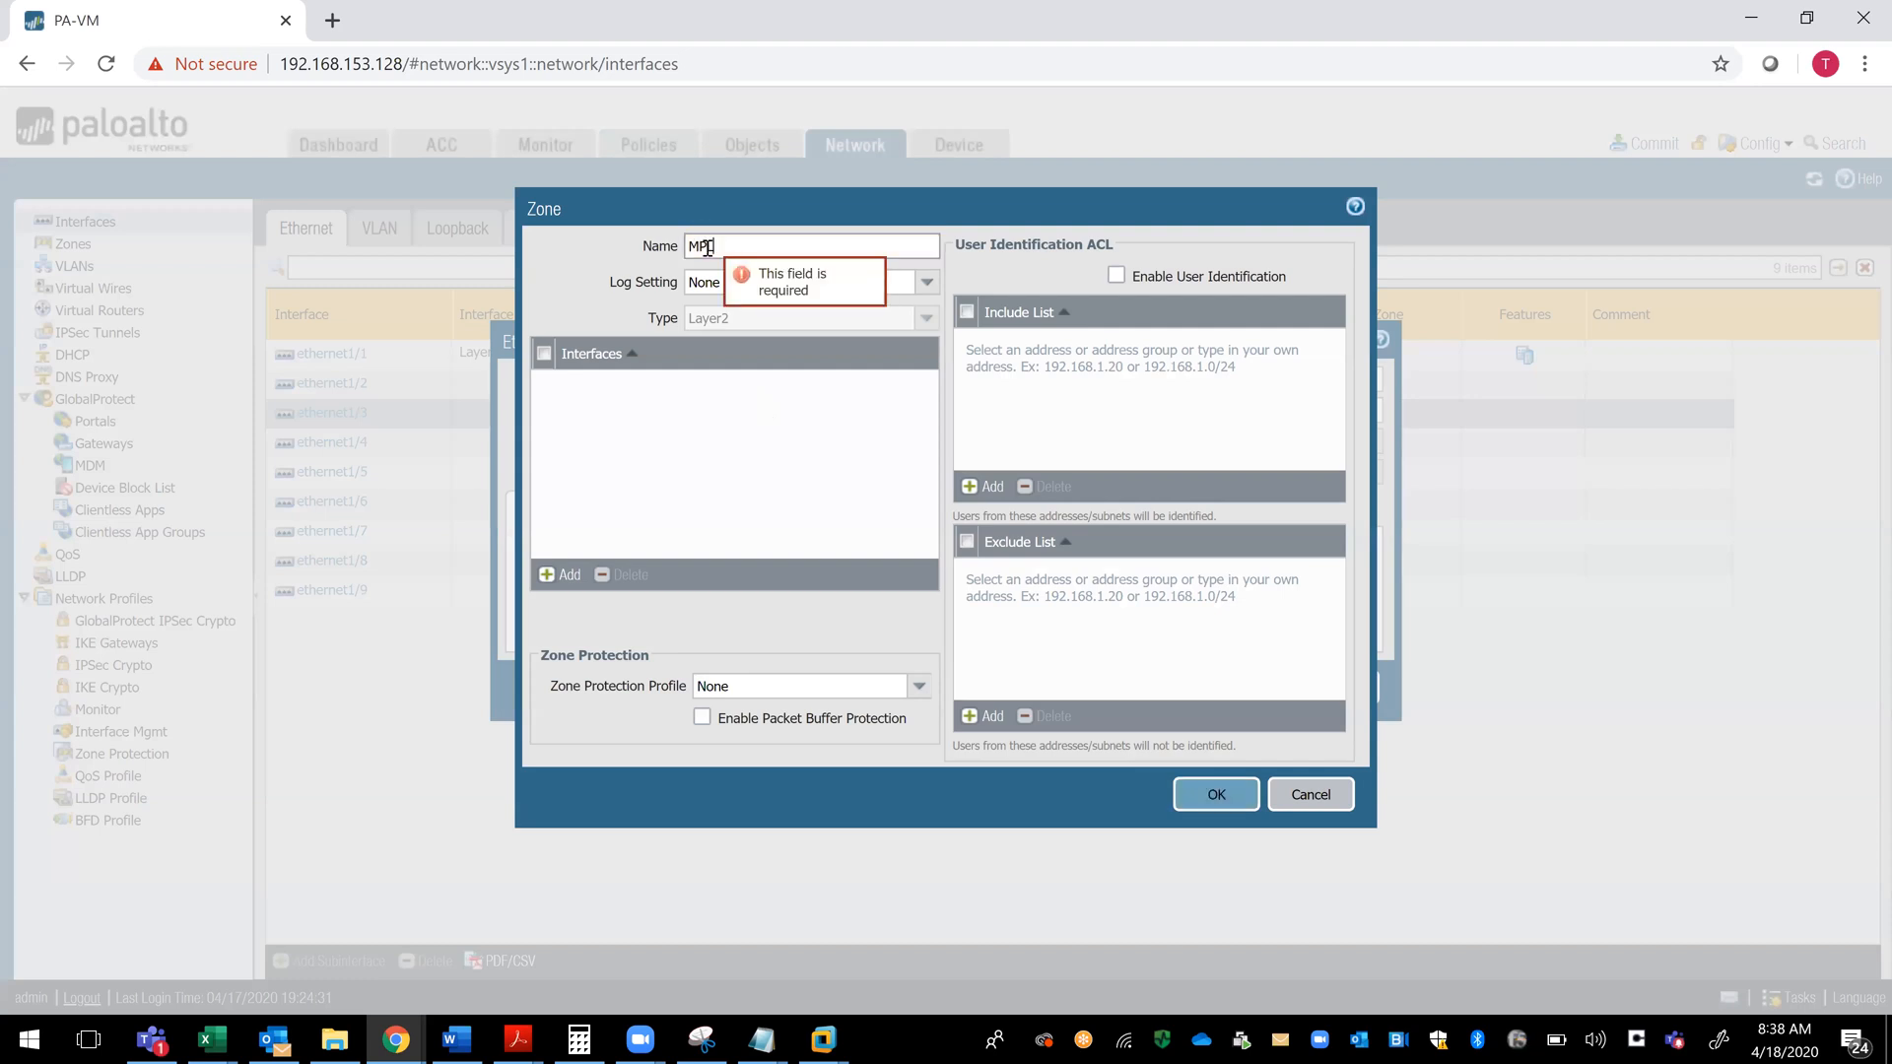
type("LS-ZONE")
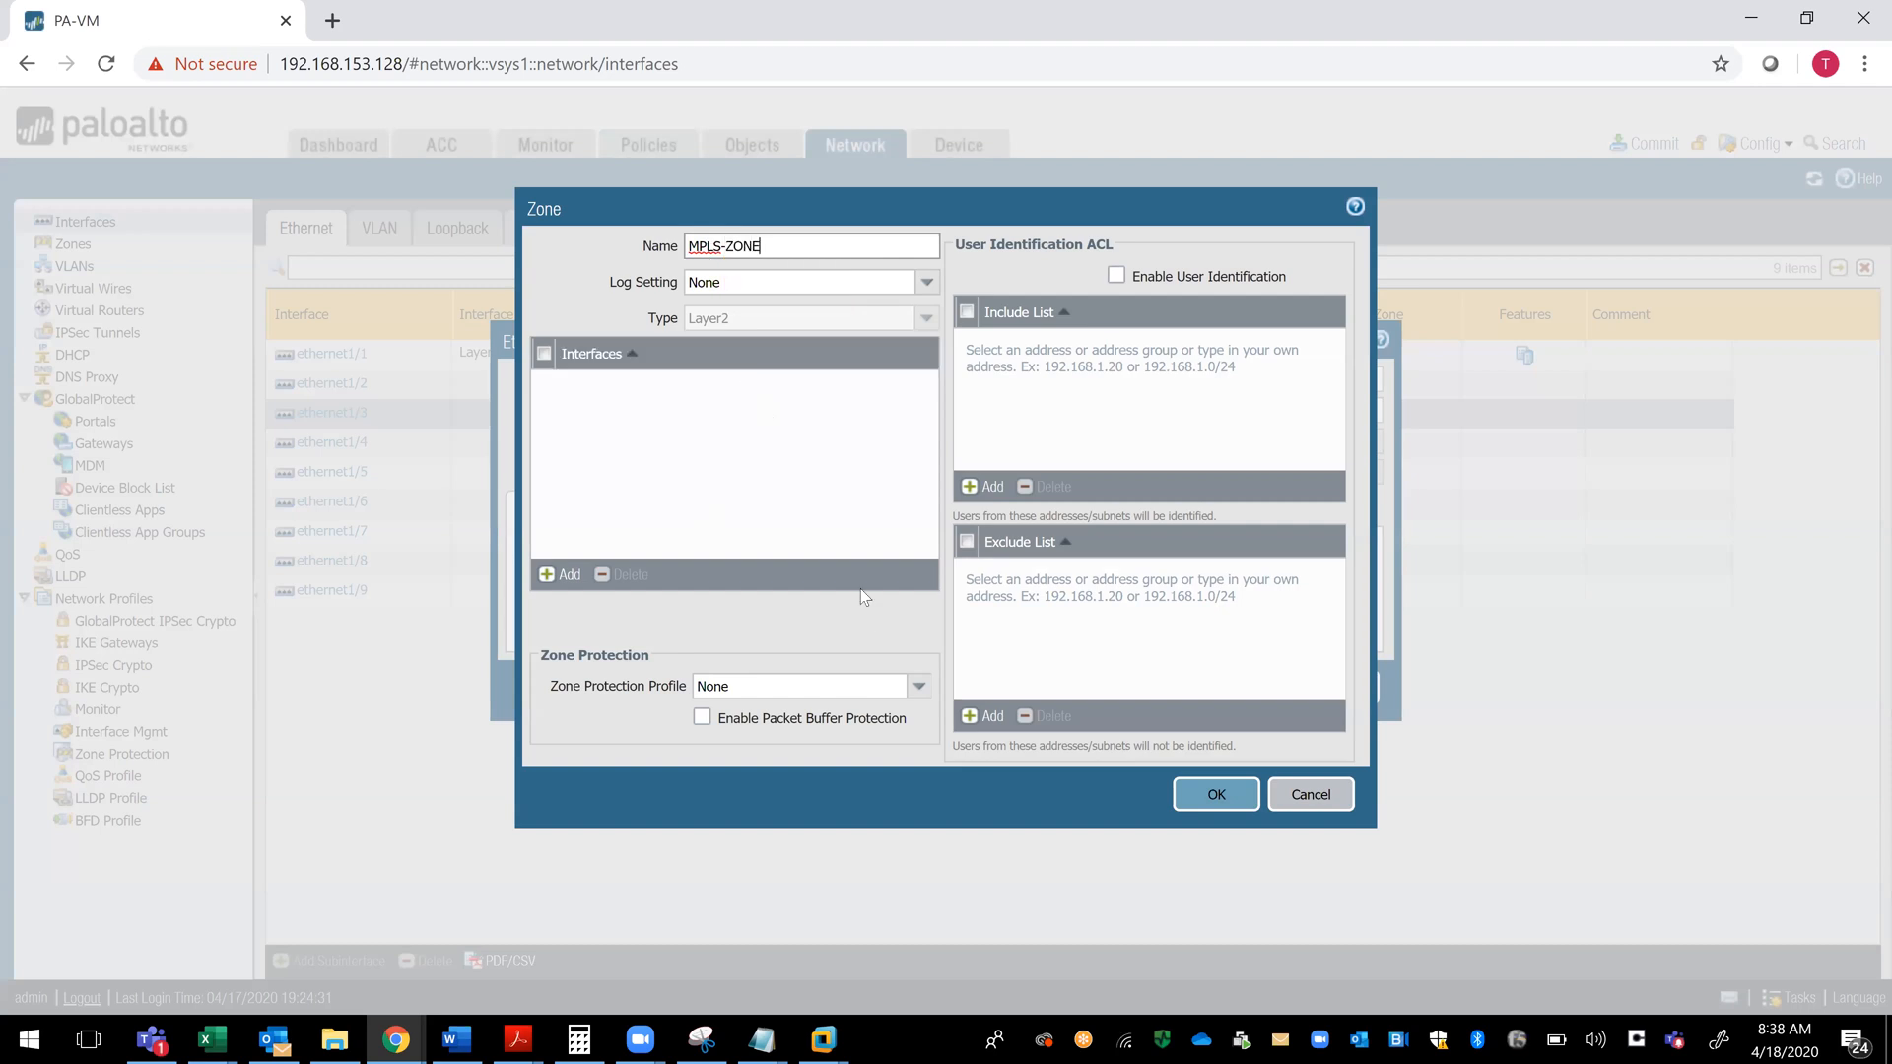
- Start a new zone protection profile named MPLS-ZONE for the zone and view its reconnaissance protection settings
left_click(919, 686)
left_click(789, 794)
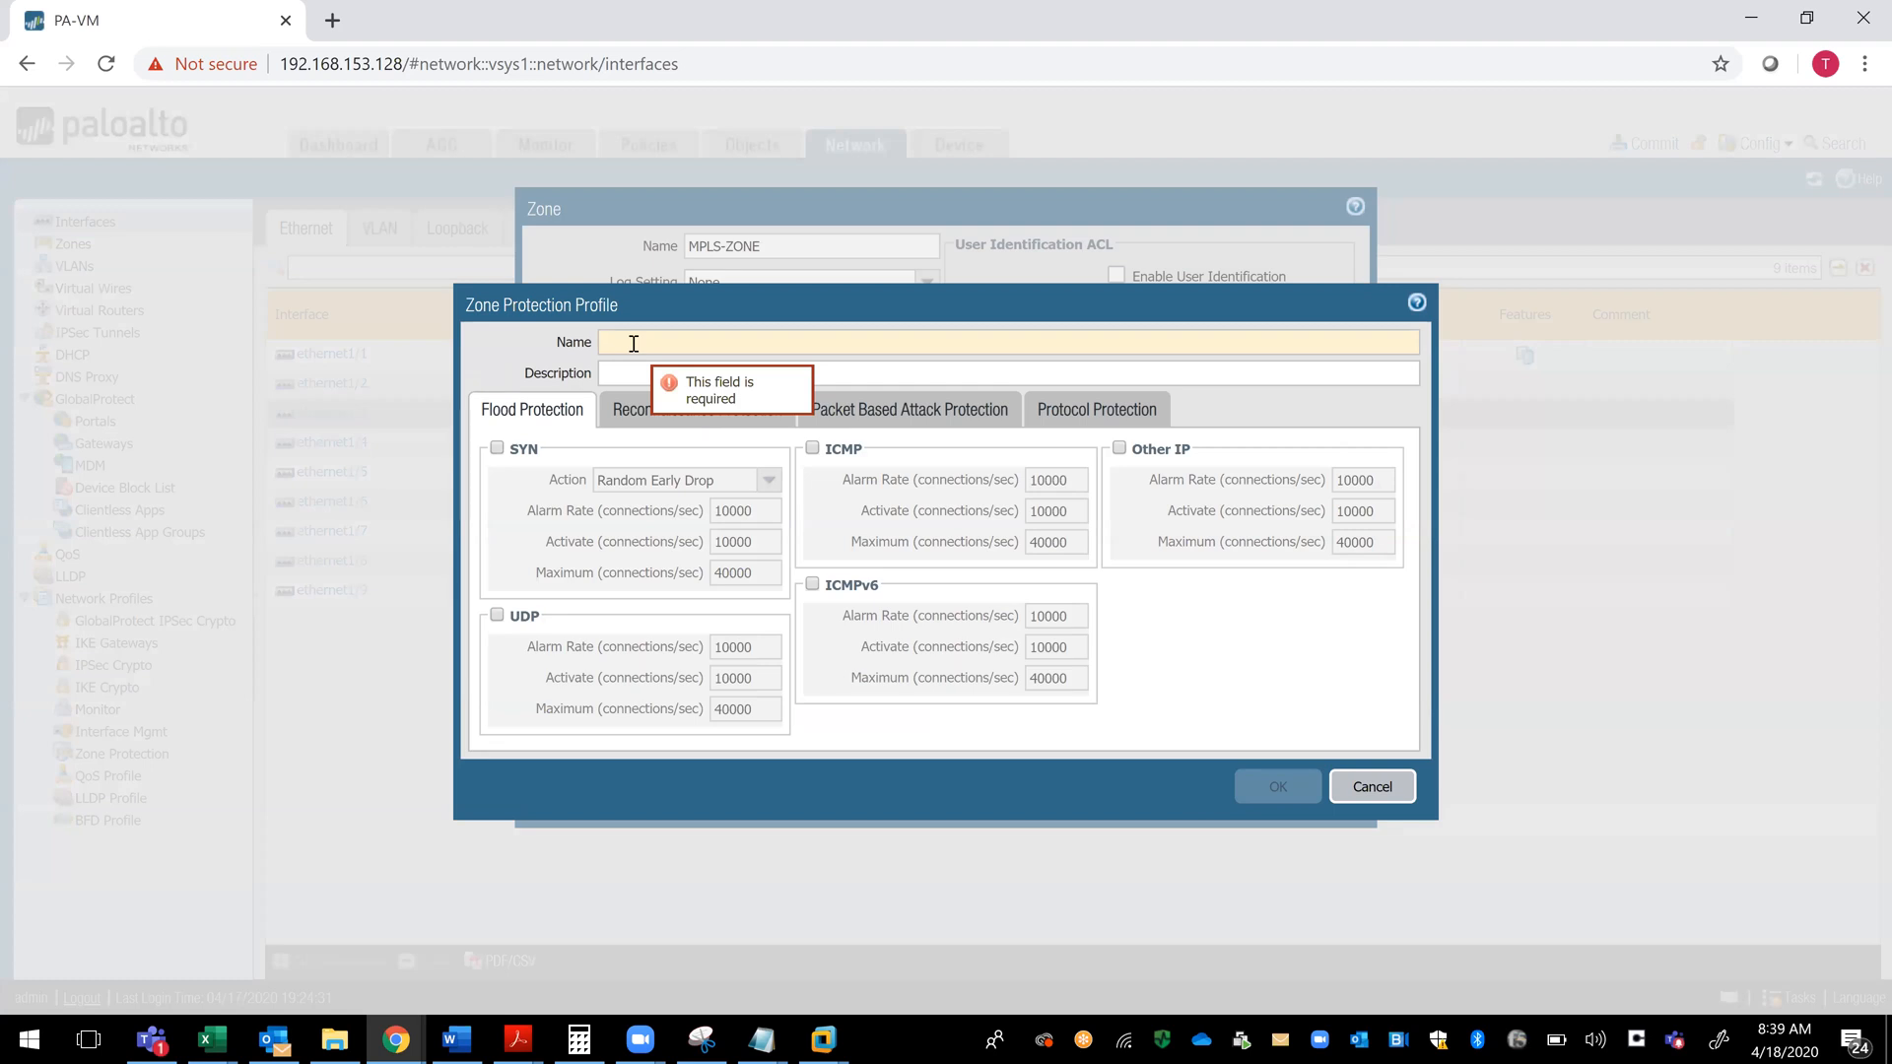
type("MPL")
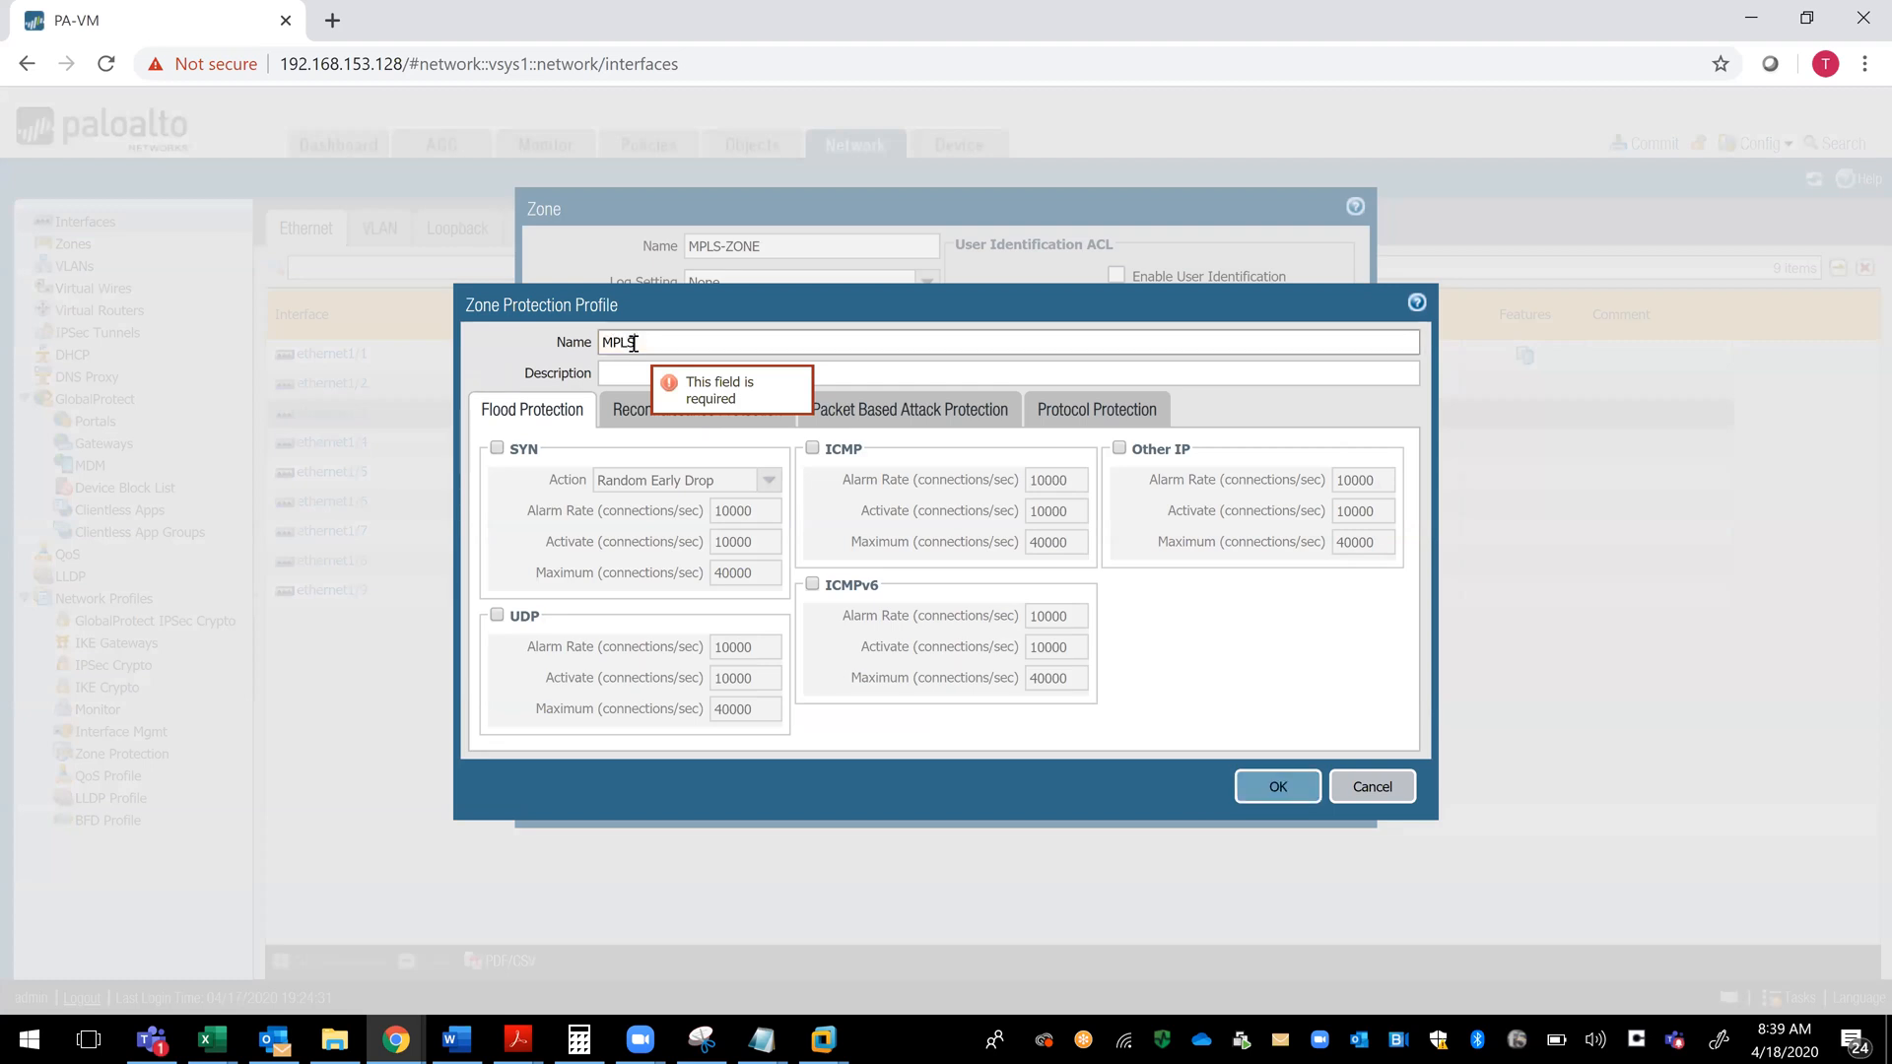
type("S-ZONE")
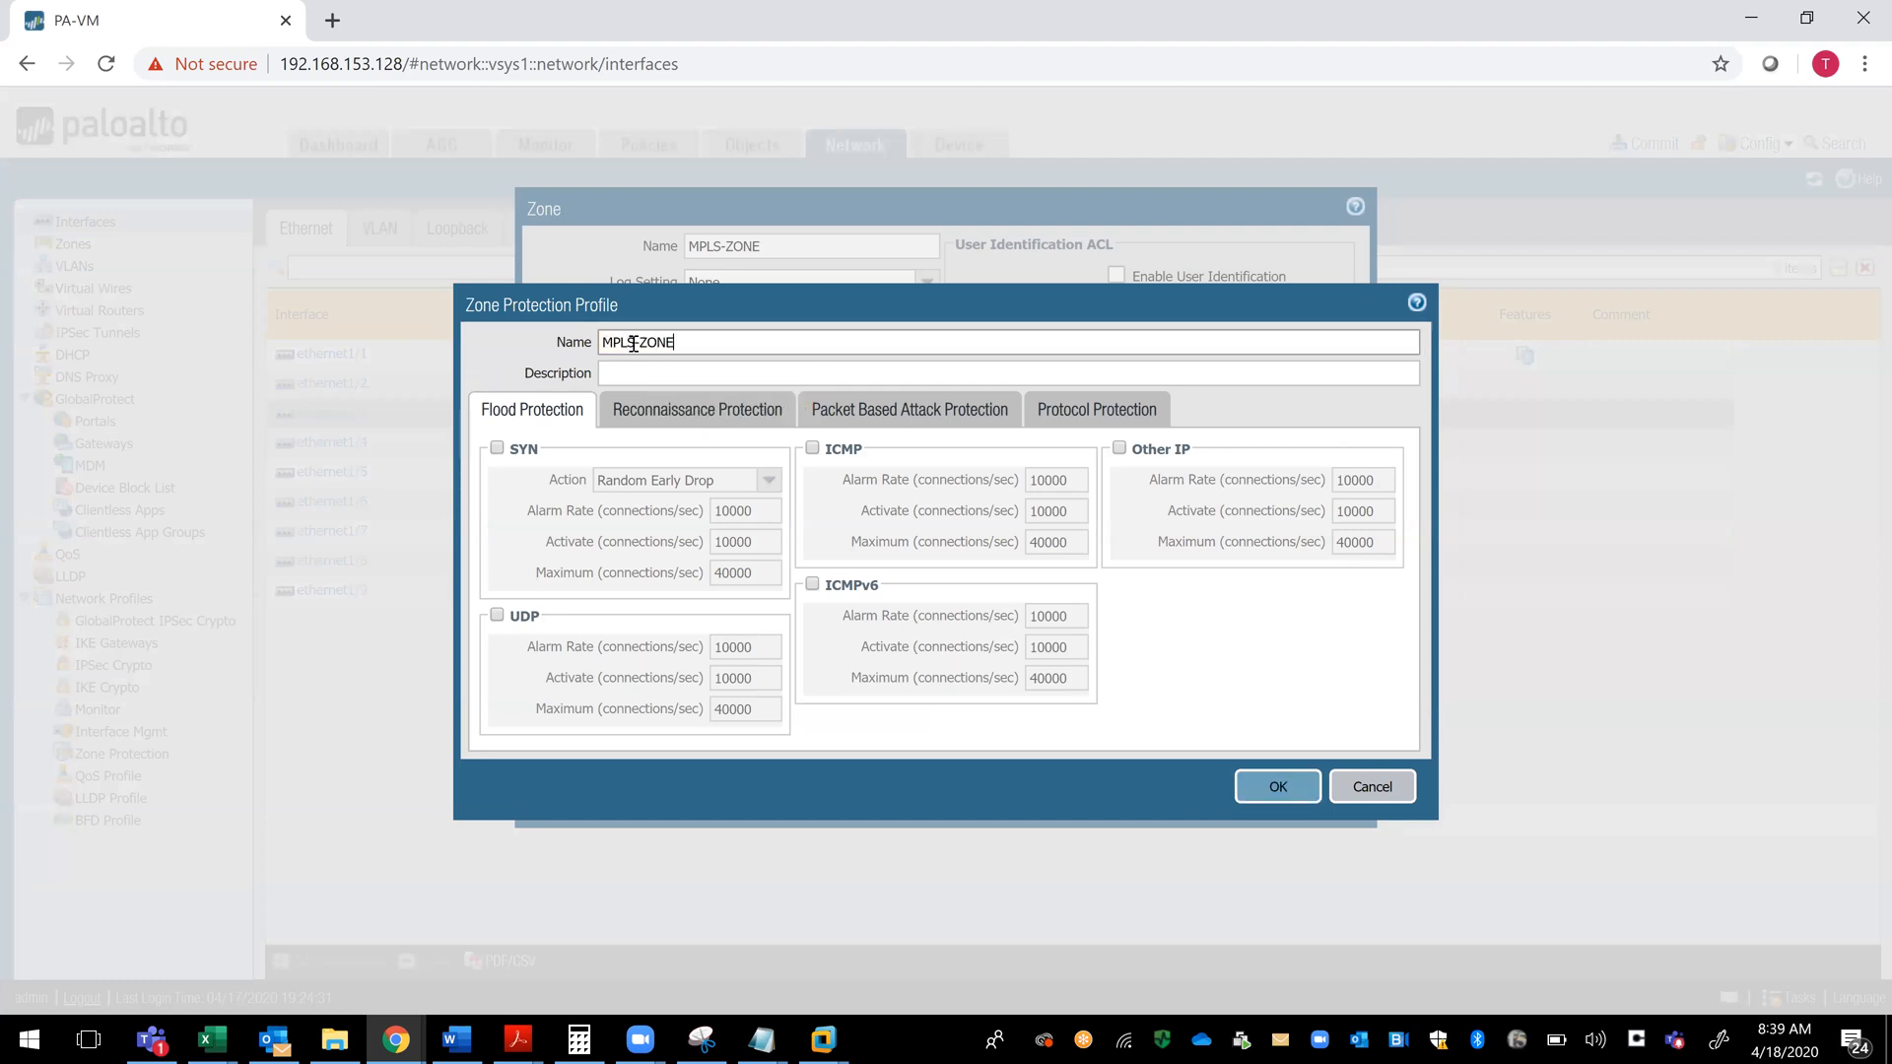
left_click(660, 422)
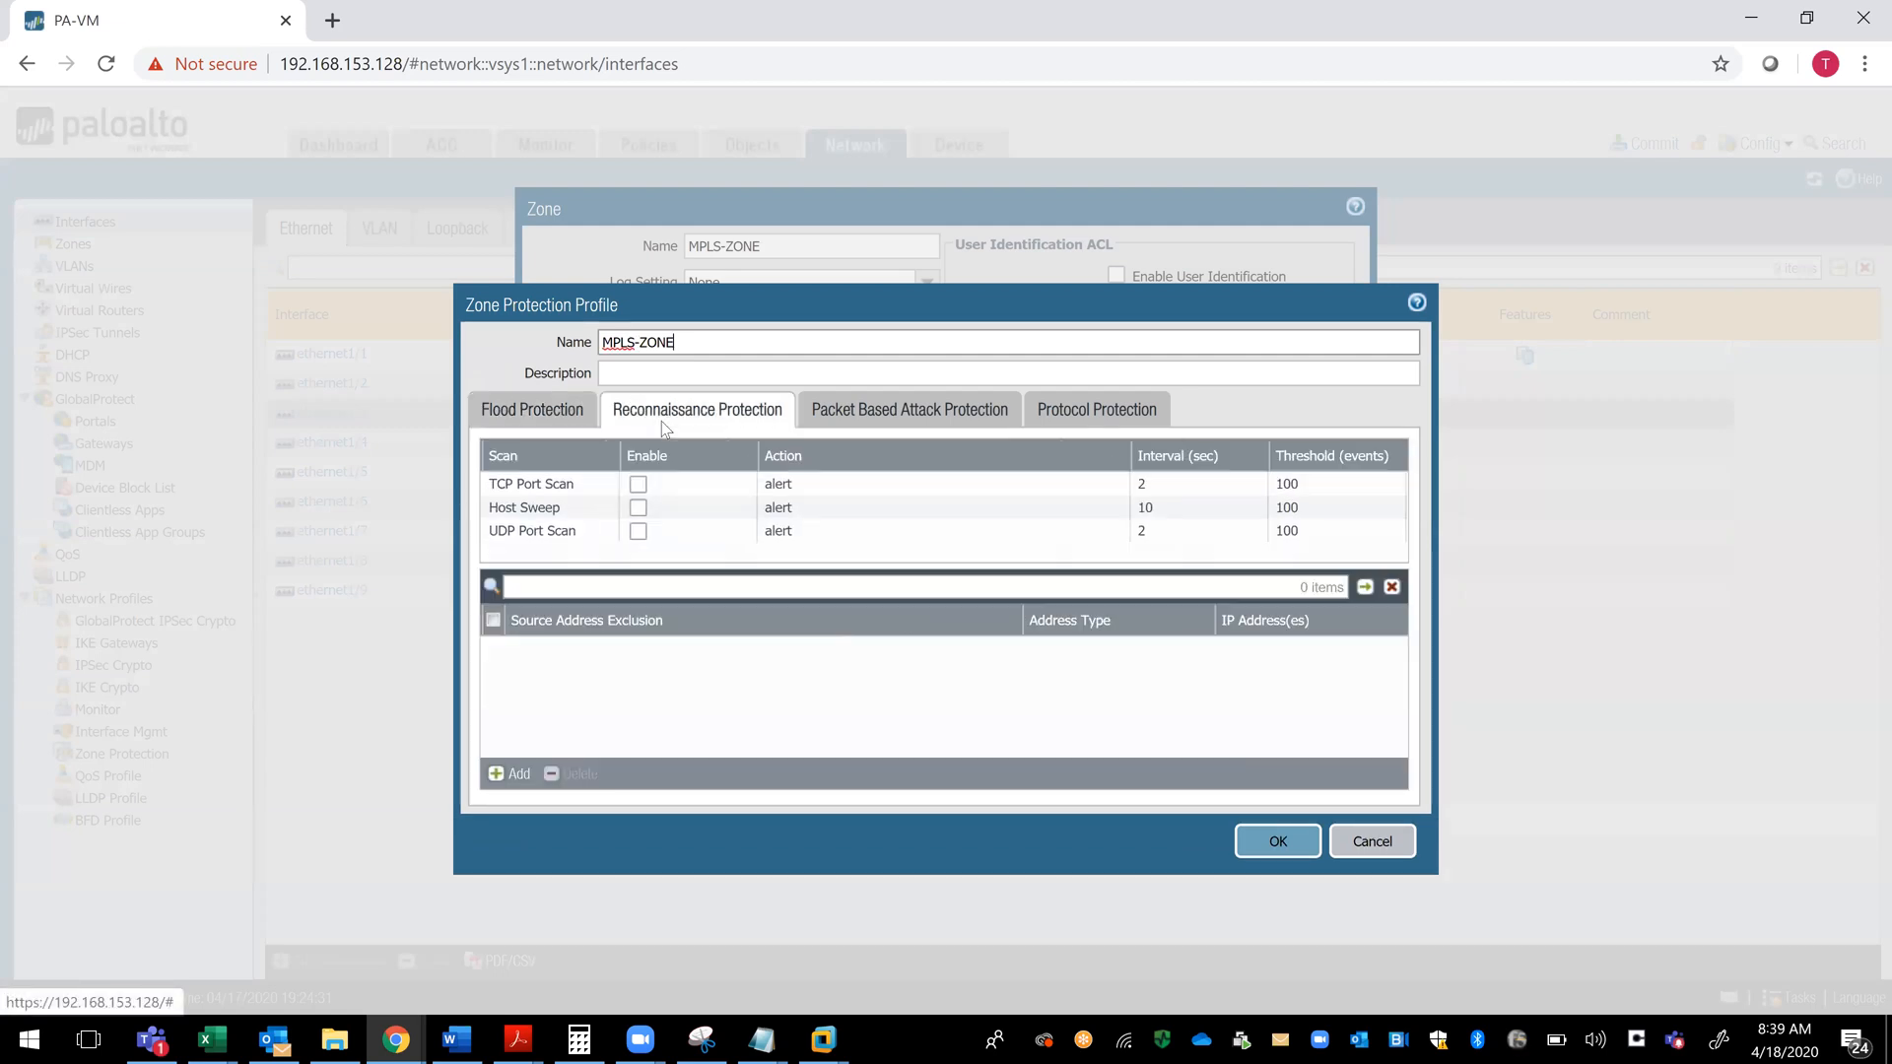
- Enable the profile's IP drop options Spoofed IP address, Strict IP Address Check, Strict Source Routing, Loose Source Routing and Record Route
left_click(882, 414)
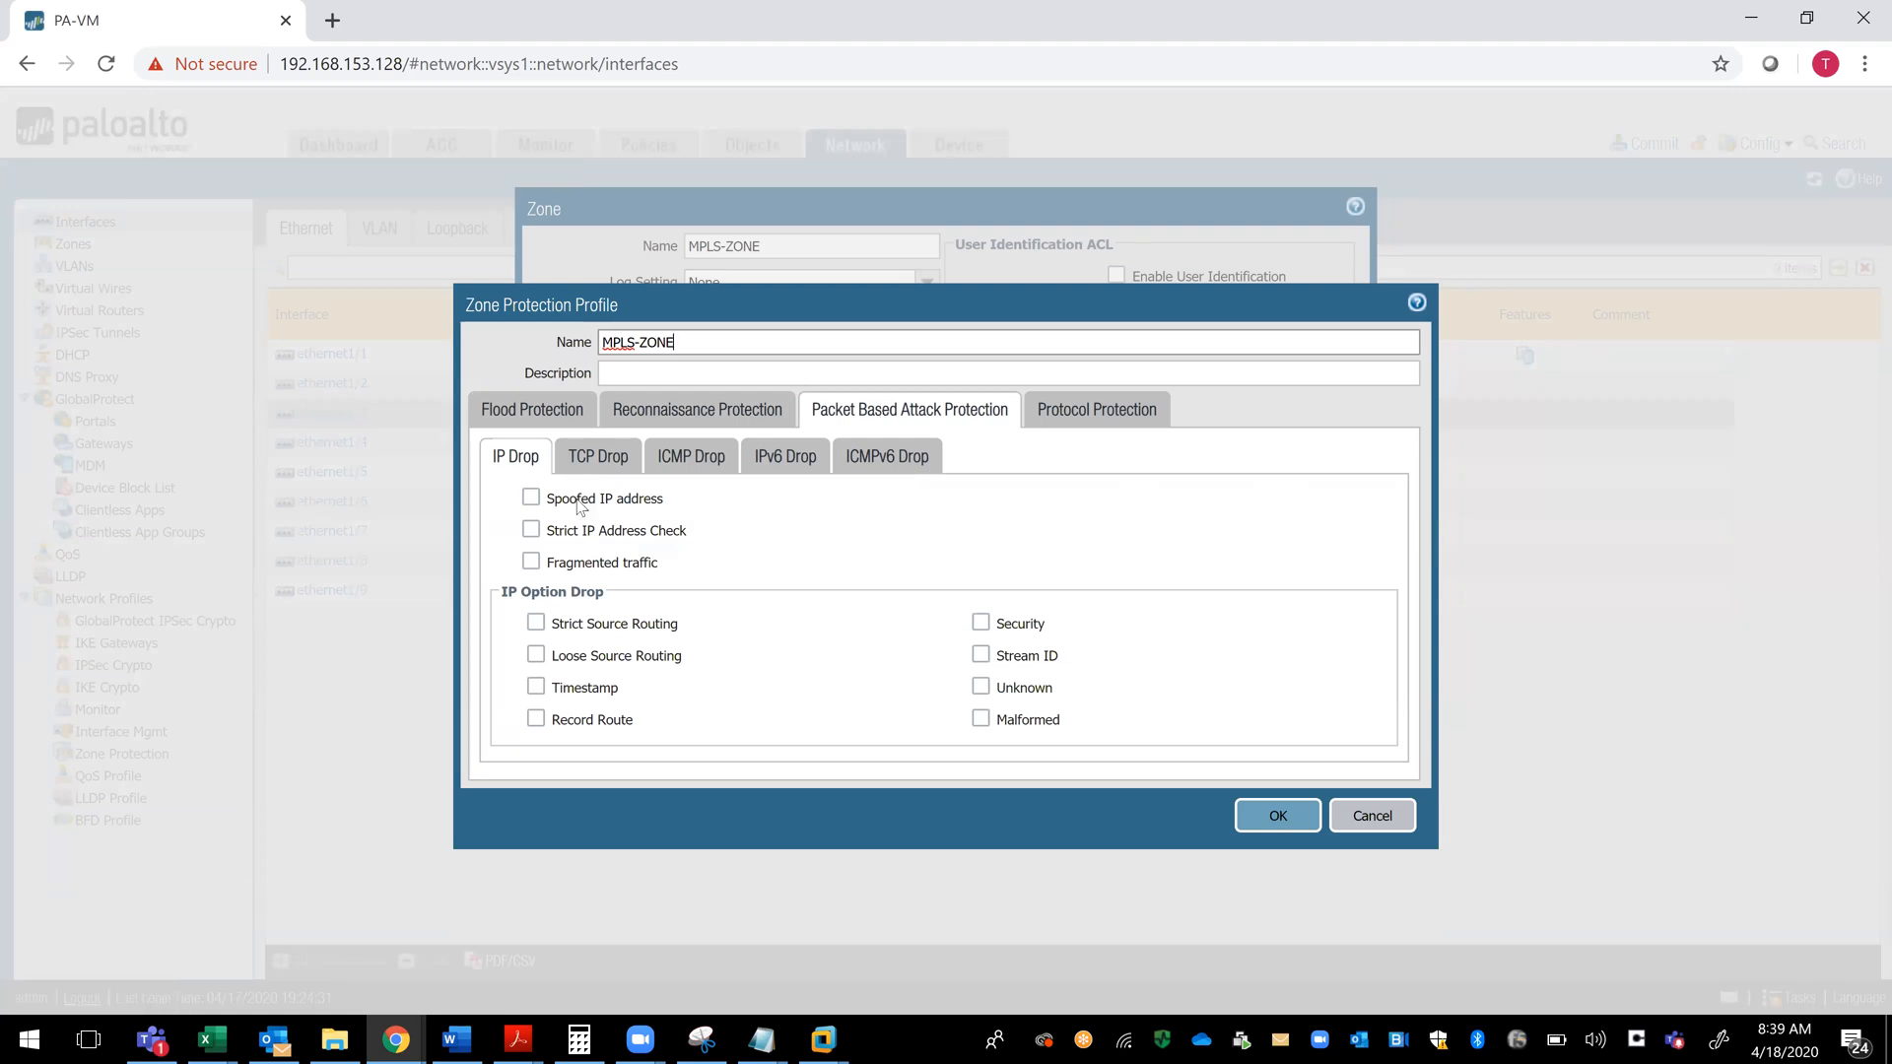
right_click(533, 500)
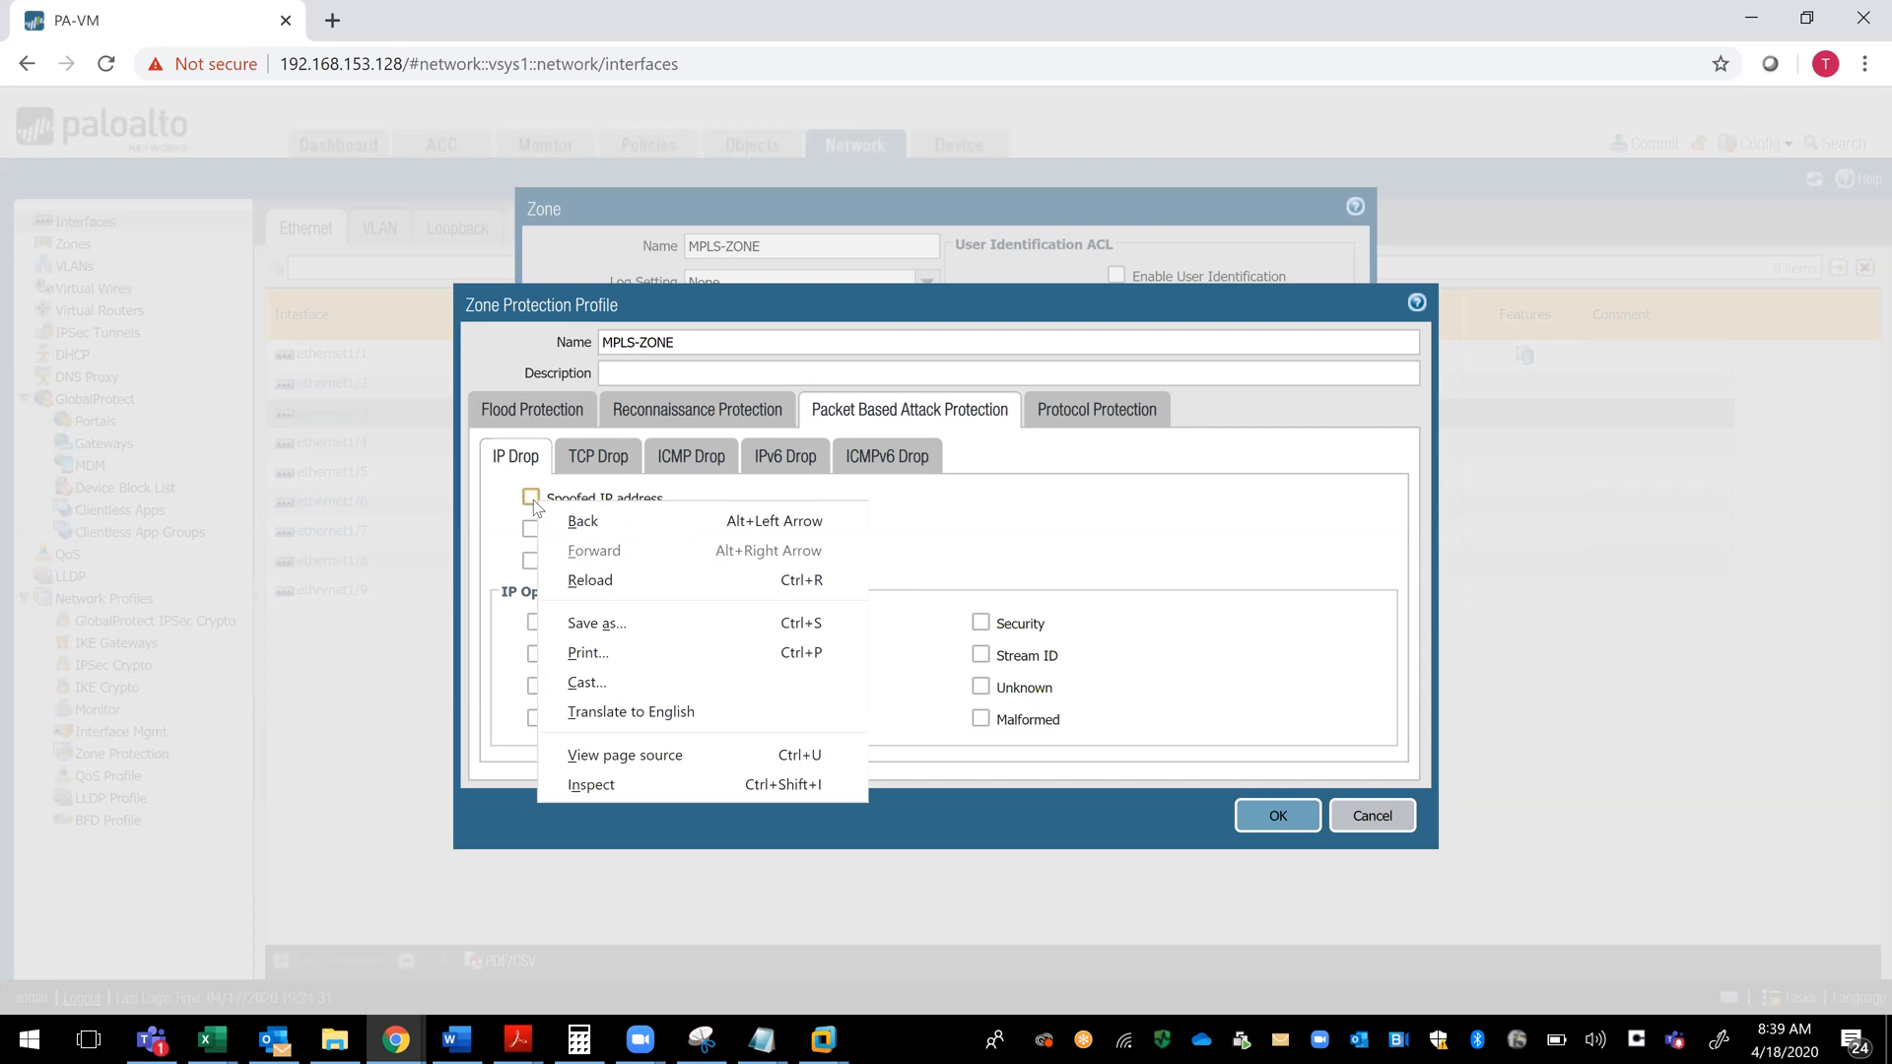
left_click(533, 500)
left_click(532, 499)
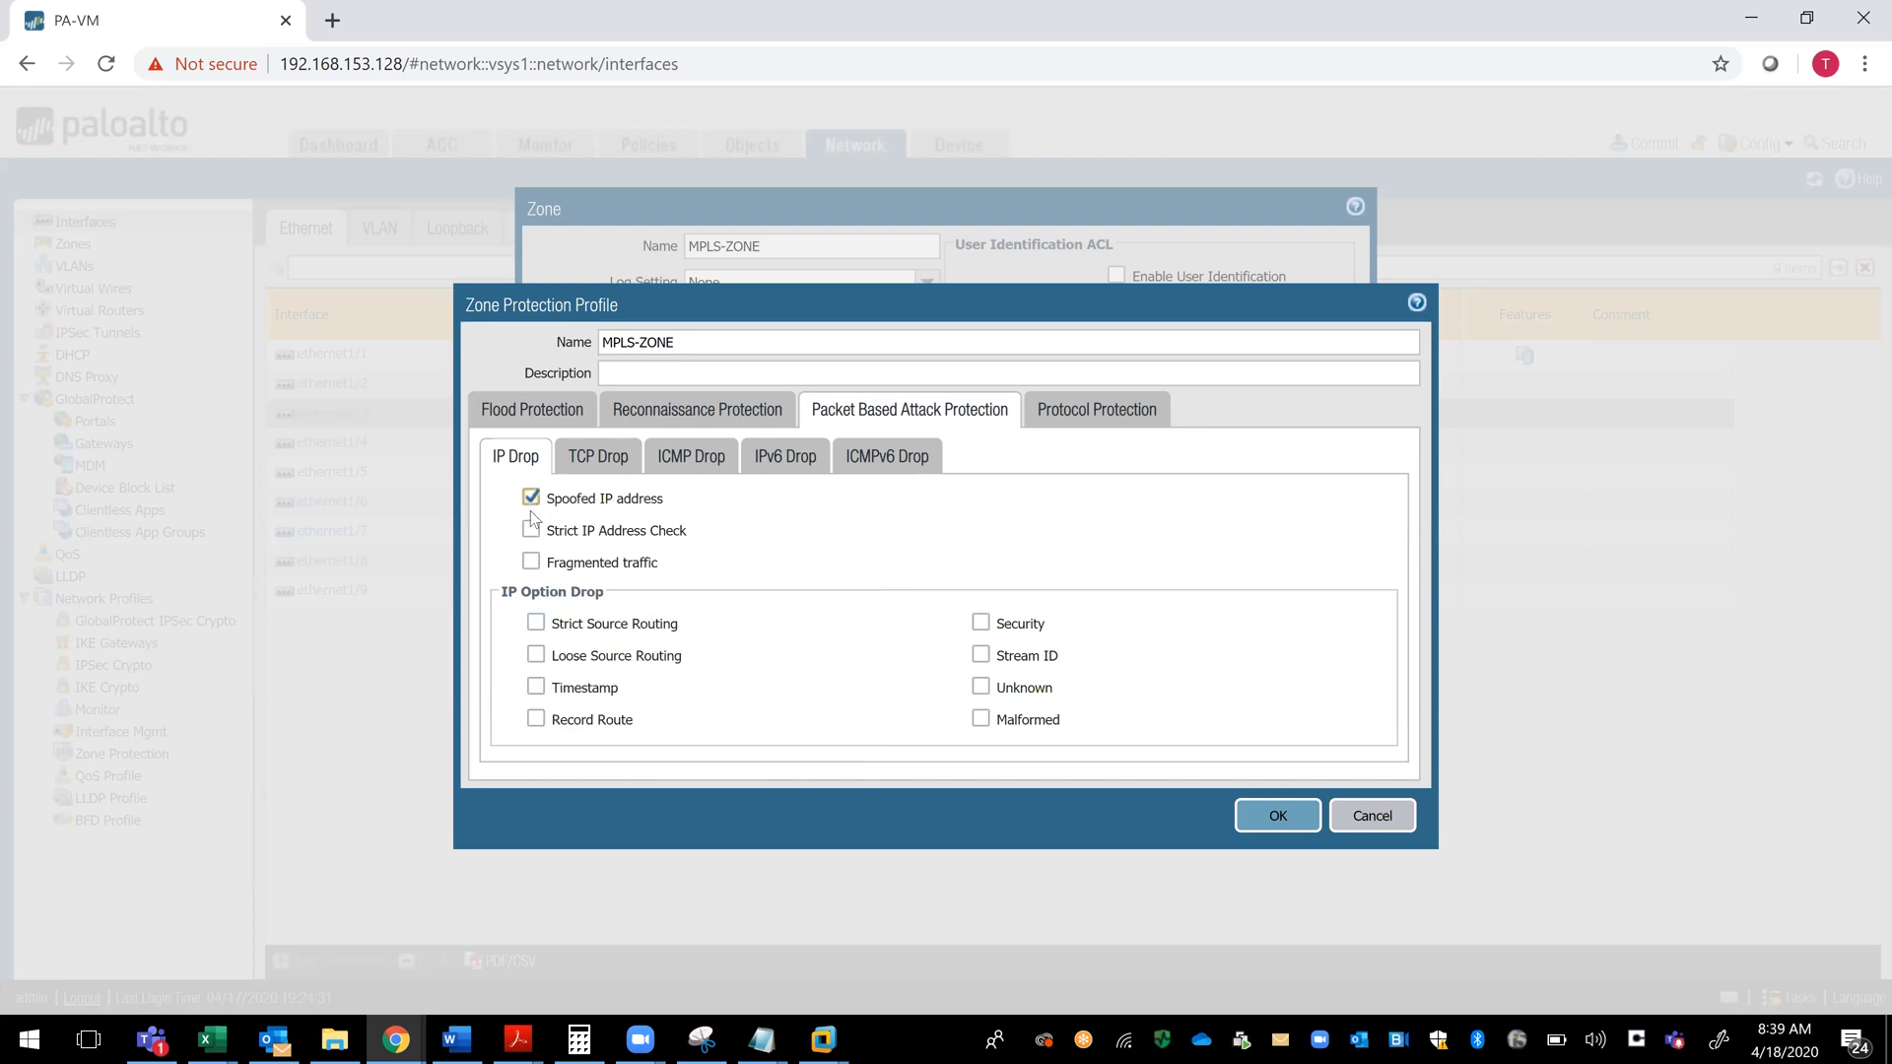
left_click(532, 531)
left_click(531, 562)
left_click(531, 562)
left_click(537, 627)
left_click(536, 656)
left_click(536, 722)
- Enable Split Handshake in the profile's TCP drop options and TCP Timestamp under the strip TCP options
left_click(608, 465)
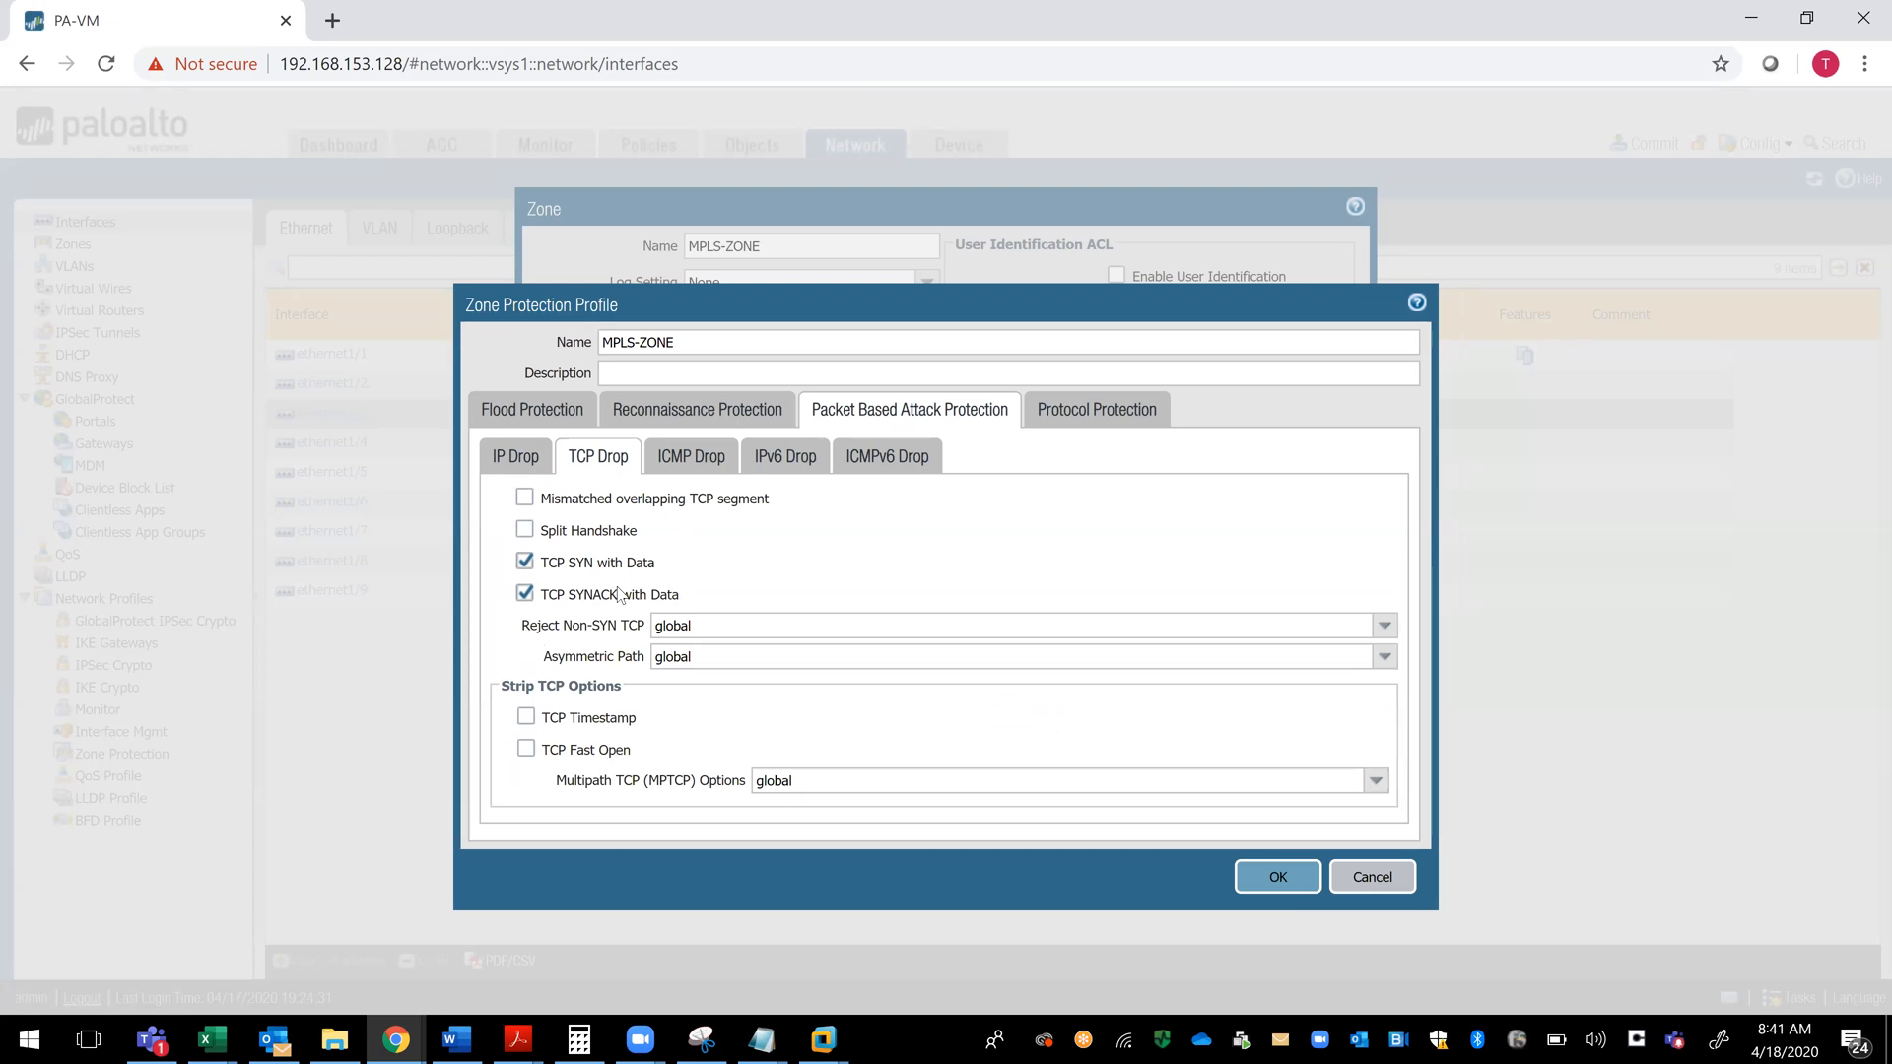
left_click(526, 532)
double_click(565, 513)
left_click(755, 567)
left_click_drag(522, 627, 652, 636)
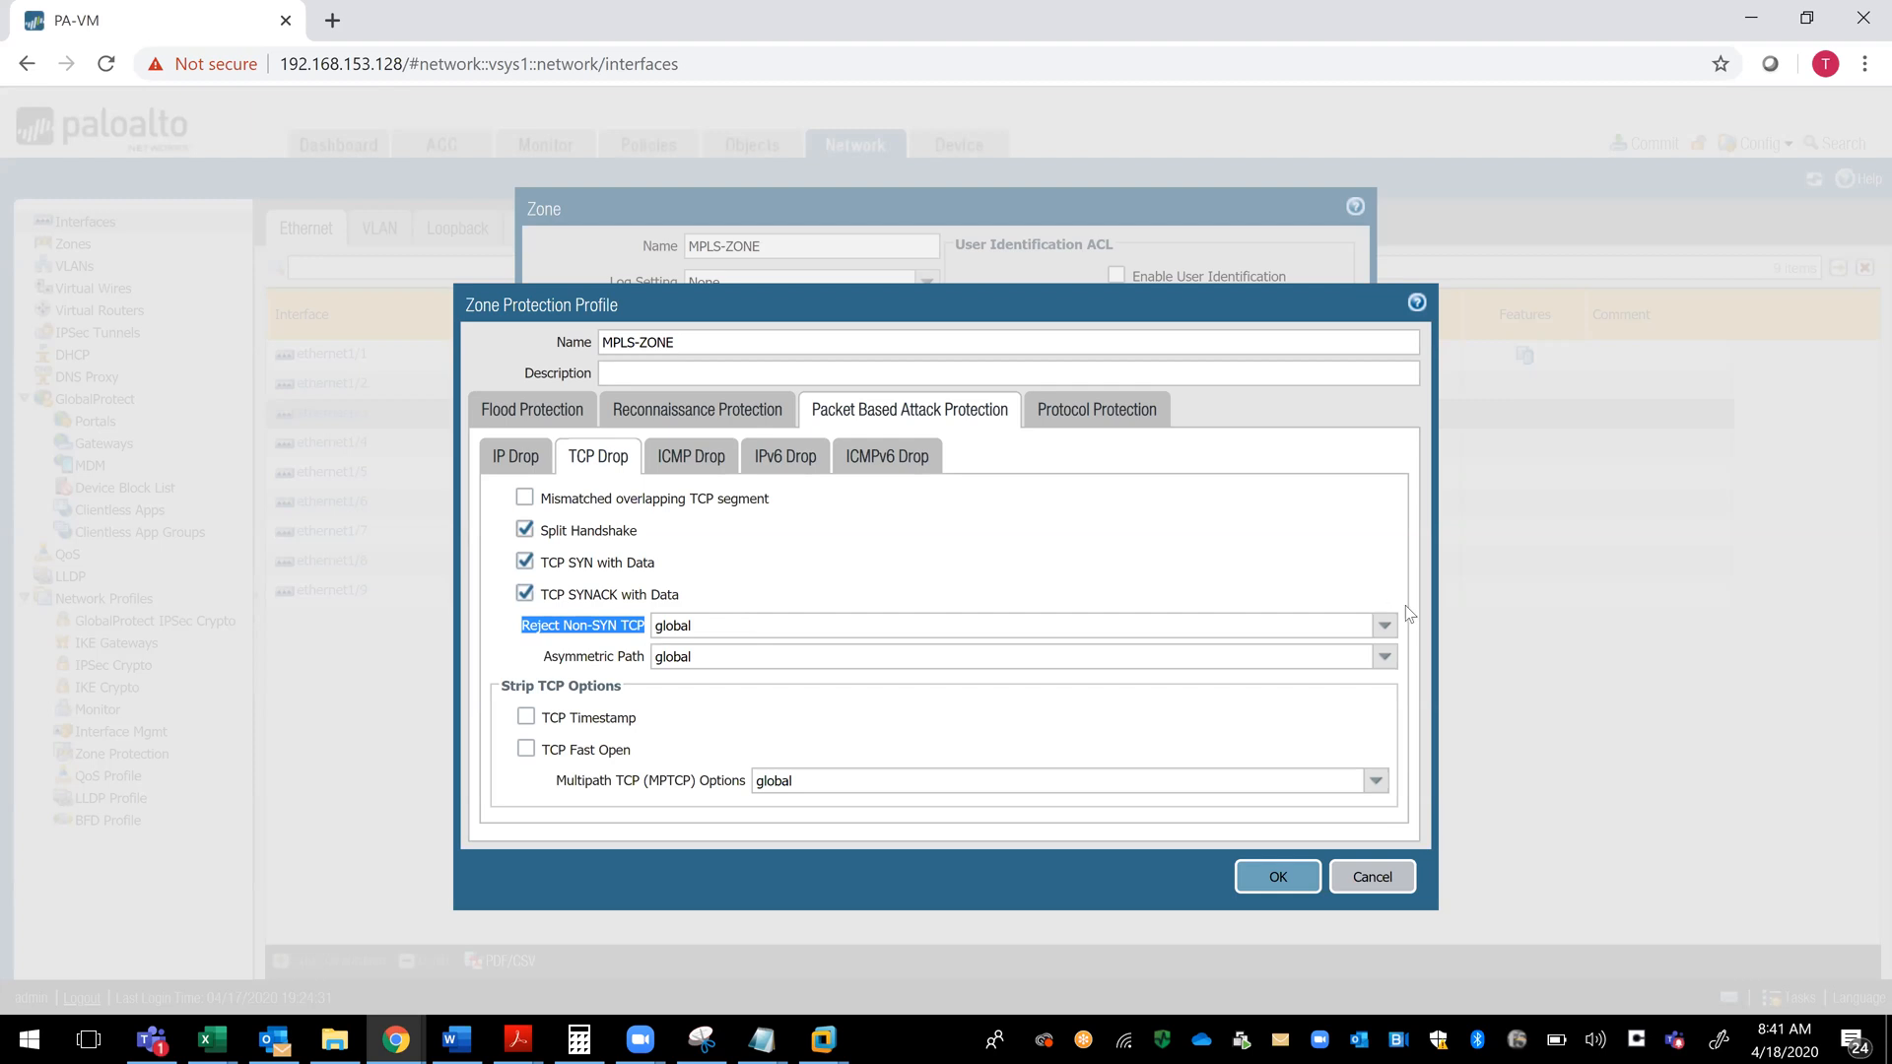
left_click(595, 663)
triple_click(595, 666)
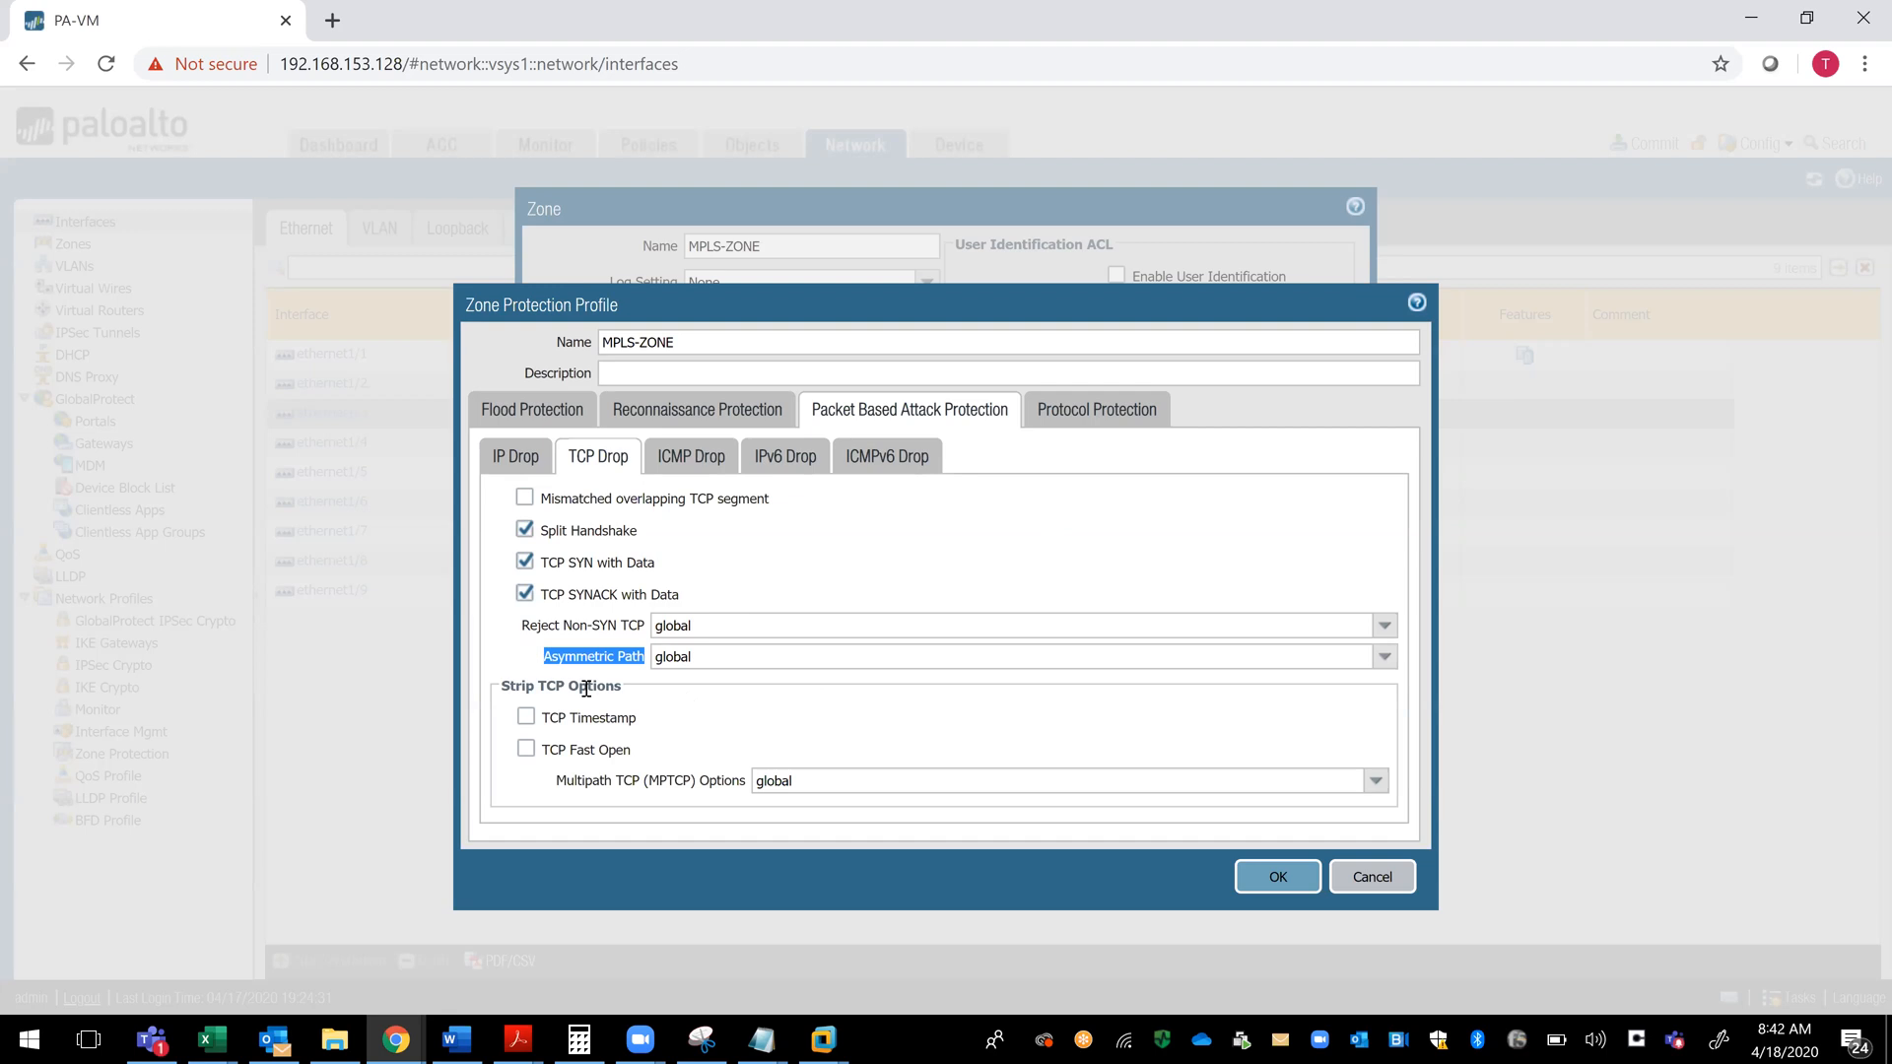
left_click(527, 718)
left_click(555, 791)
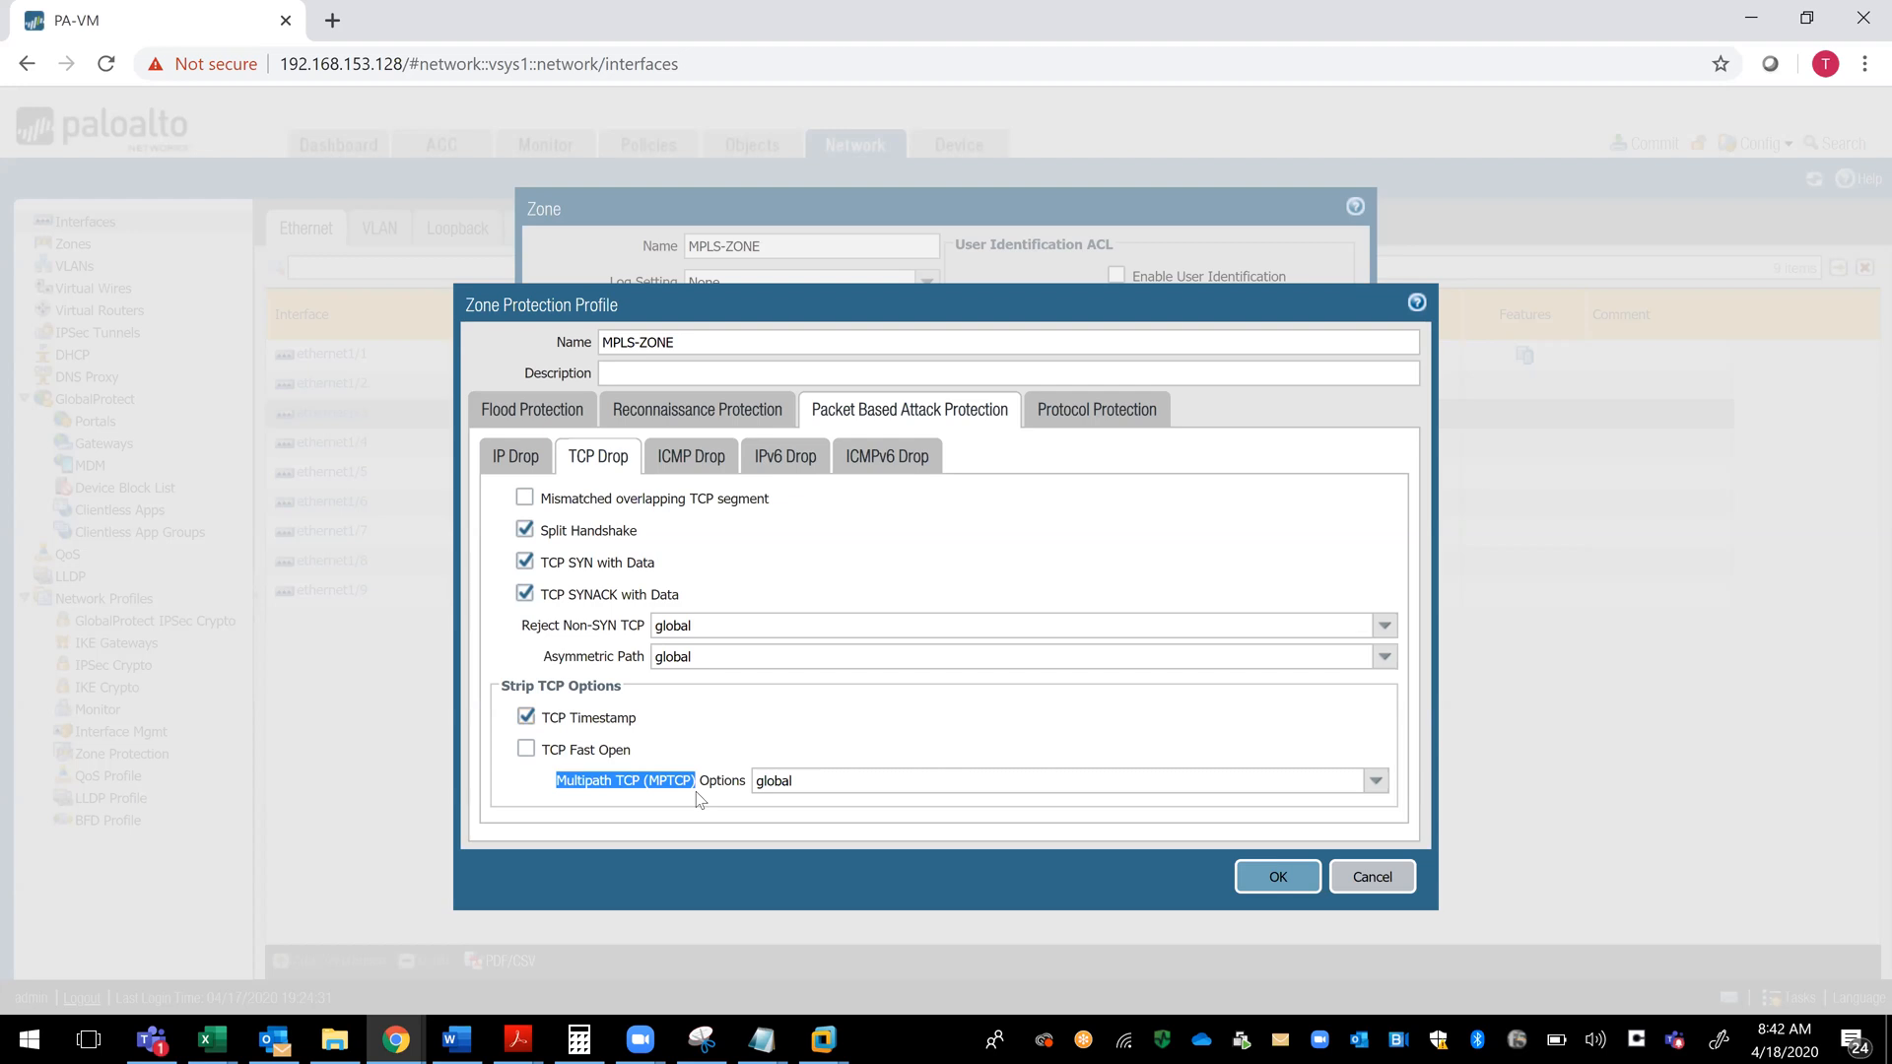
- Enable all six ICMP drop options of the profile, from ICMP Ping ID 0 to Suppress ICMP Frag Needed
left_click(680, 462)
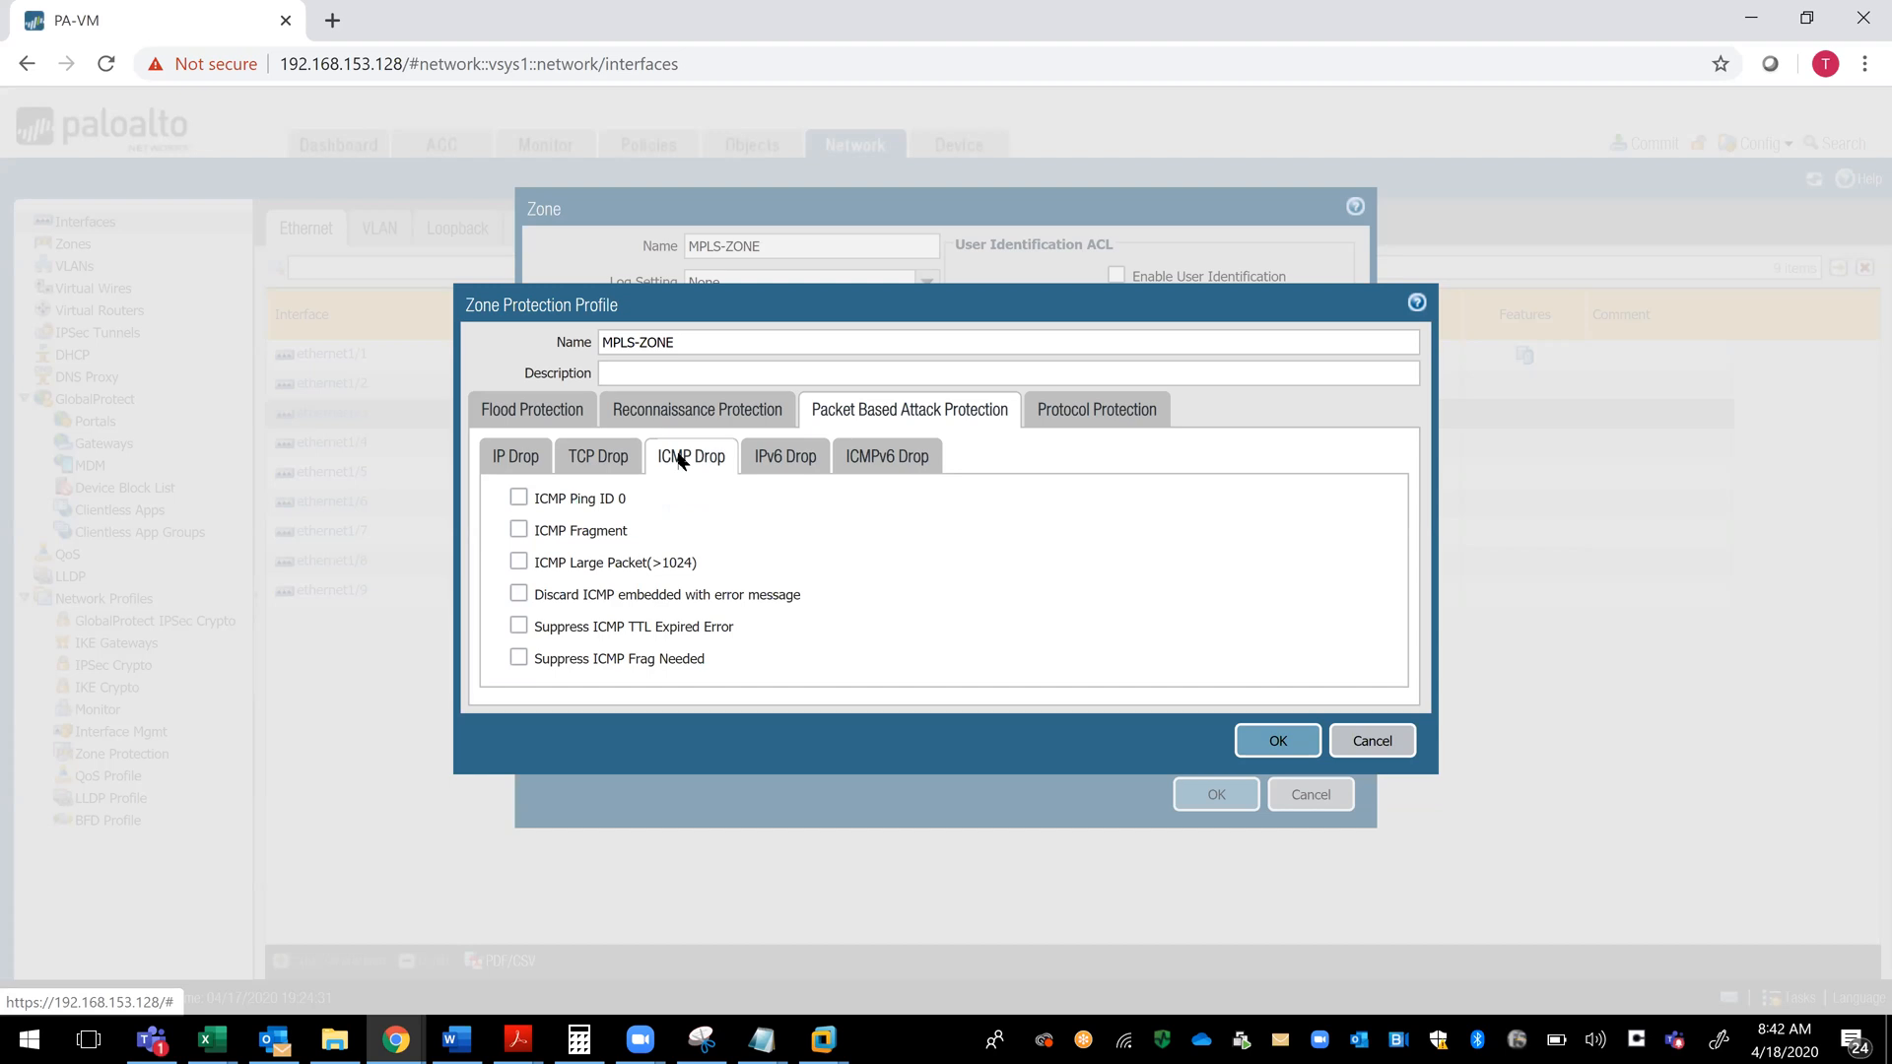
left_click(528, 497)
left_click(522, 535)
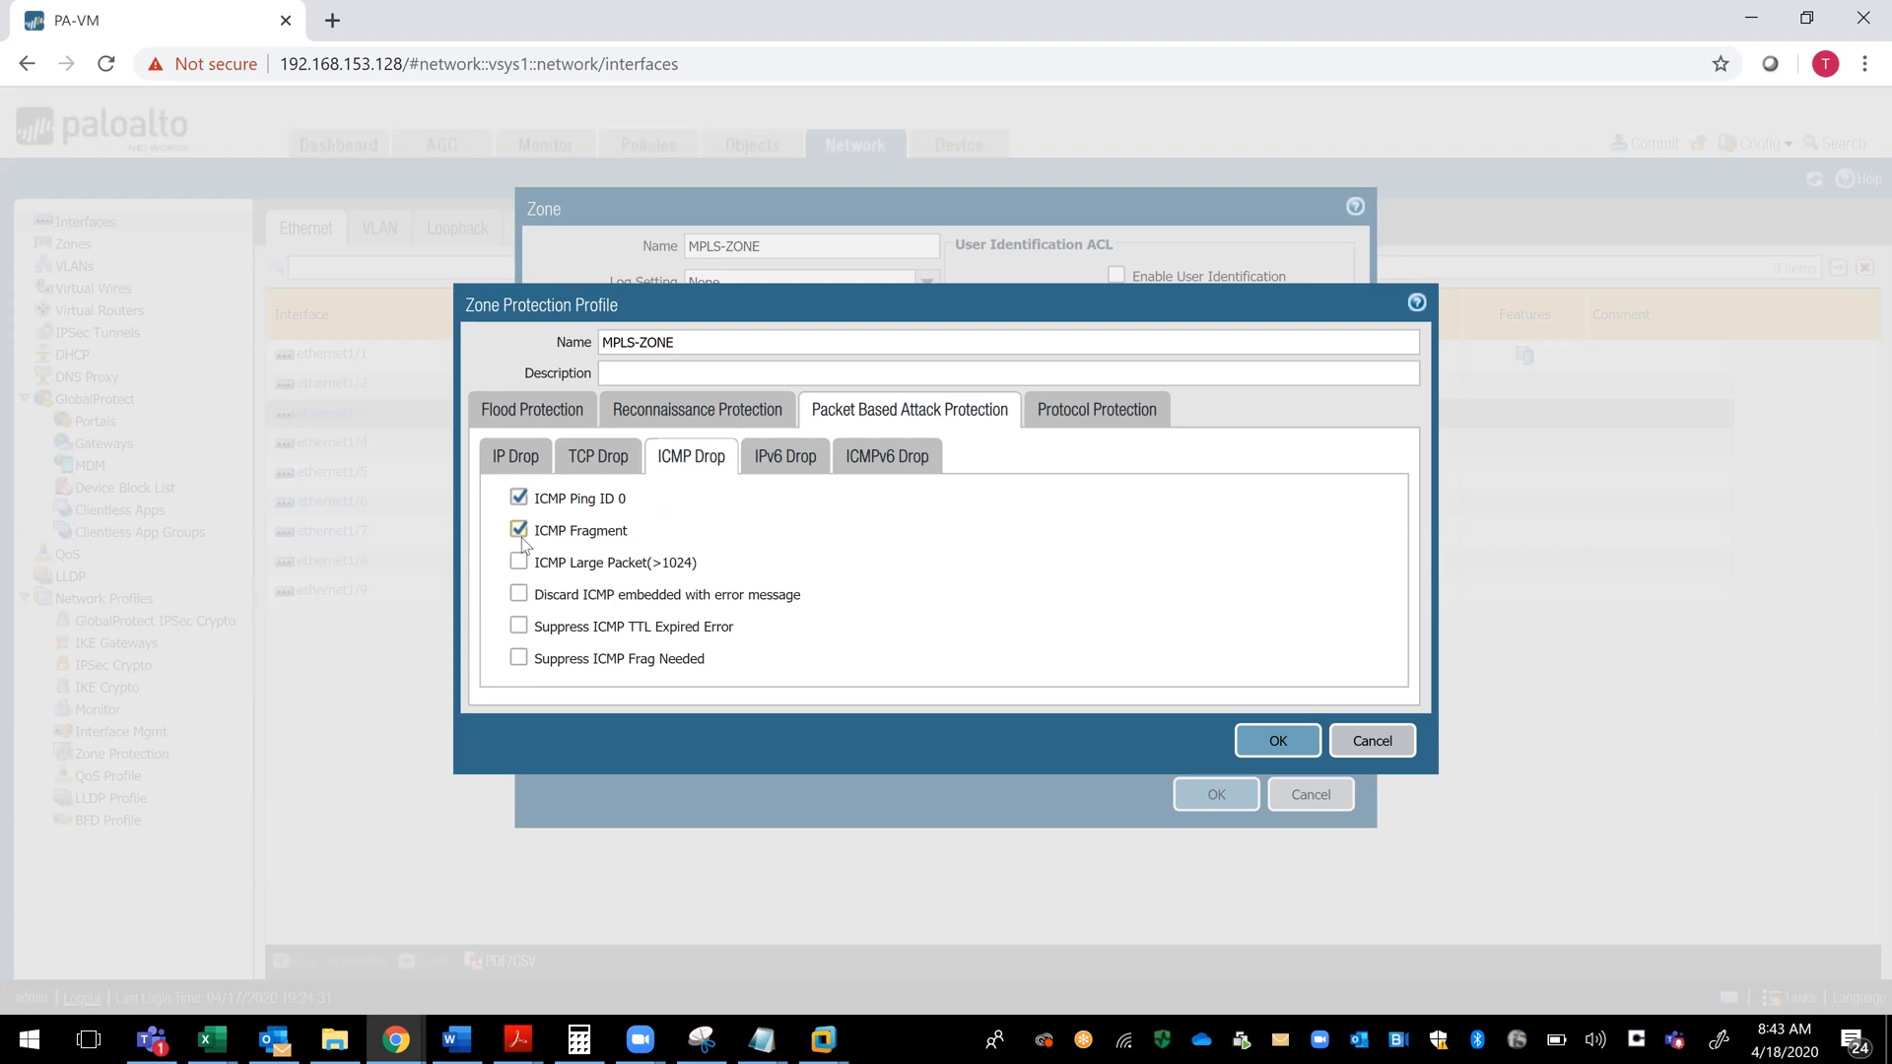
left_click(519, 563)
left_click(518, 595)
left_click(519, 626)
left_click(518, 659)
- Enable Anycast source address in the profile's IPv6 drop options and review the ICMPv6 drop options
left_click(769, 470)
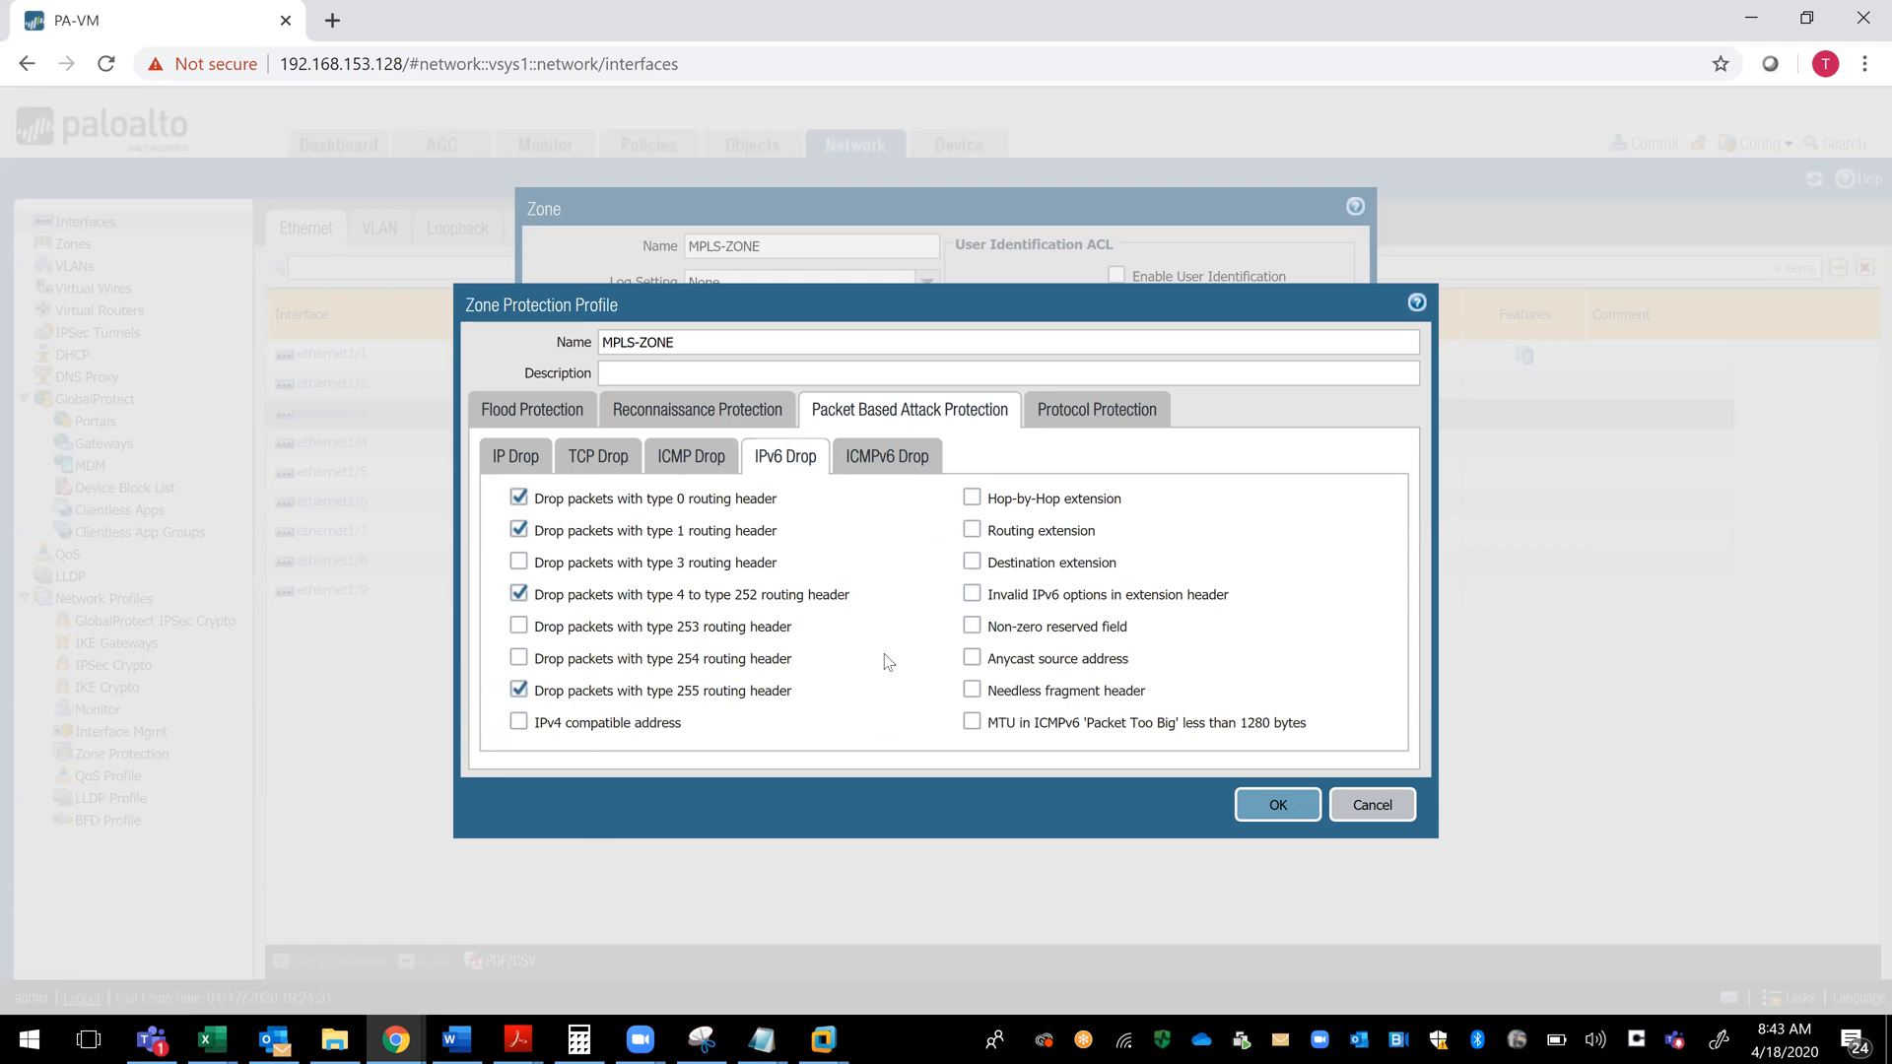
left_click(884, 461)
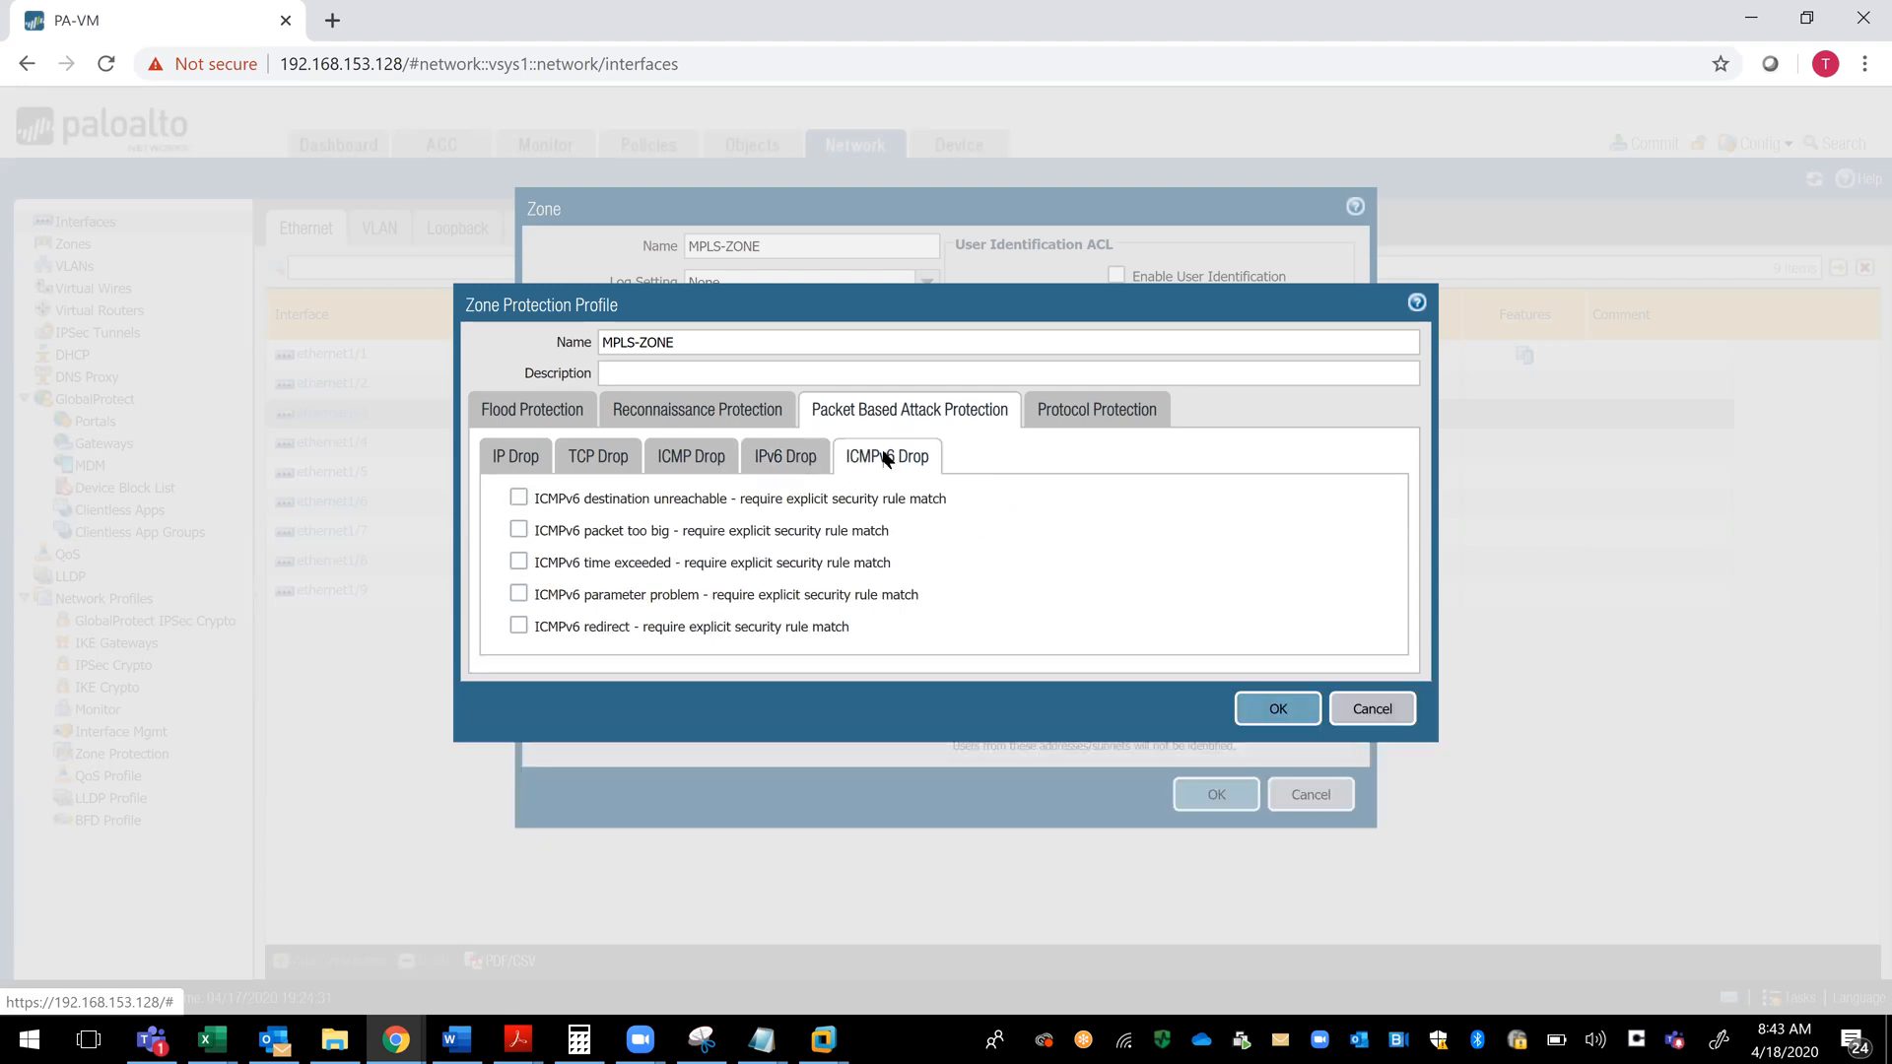
left_click(768, 454)
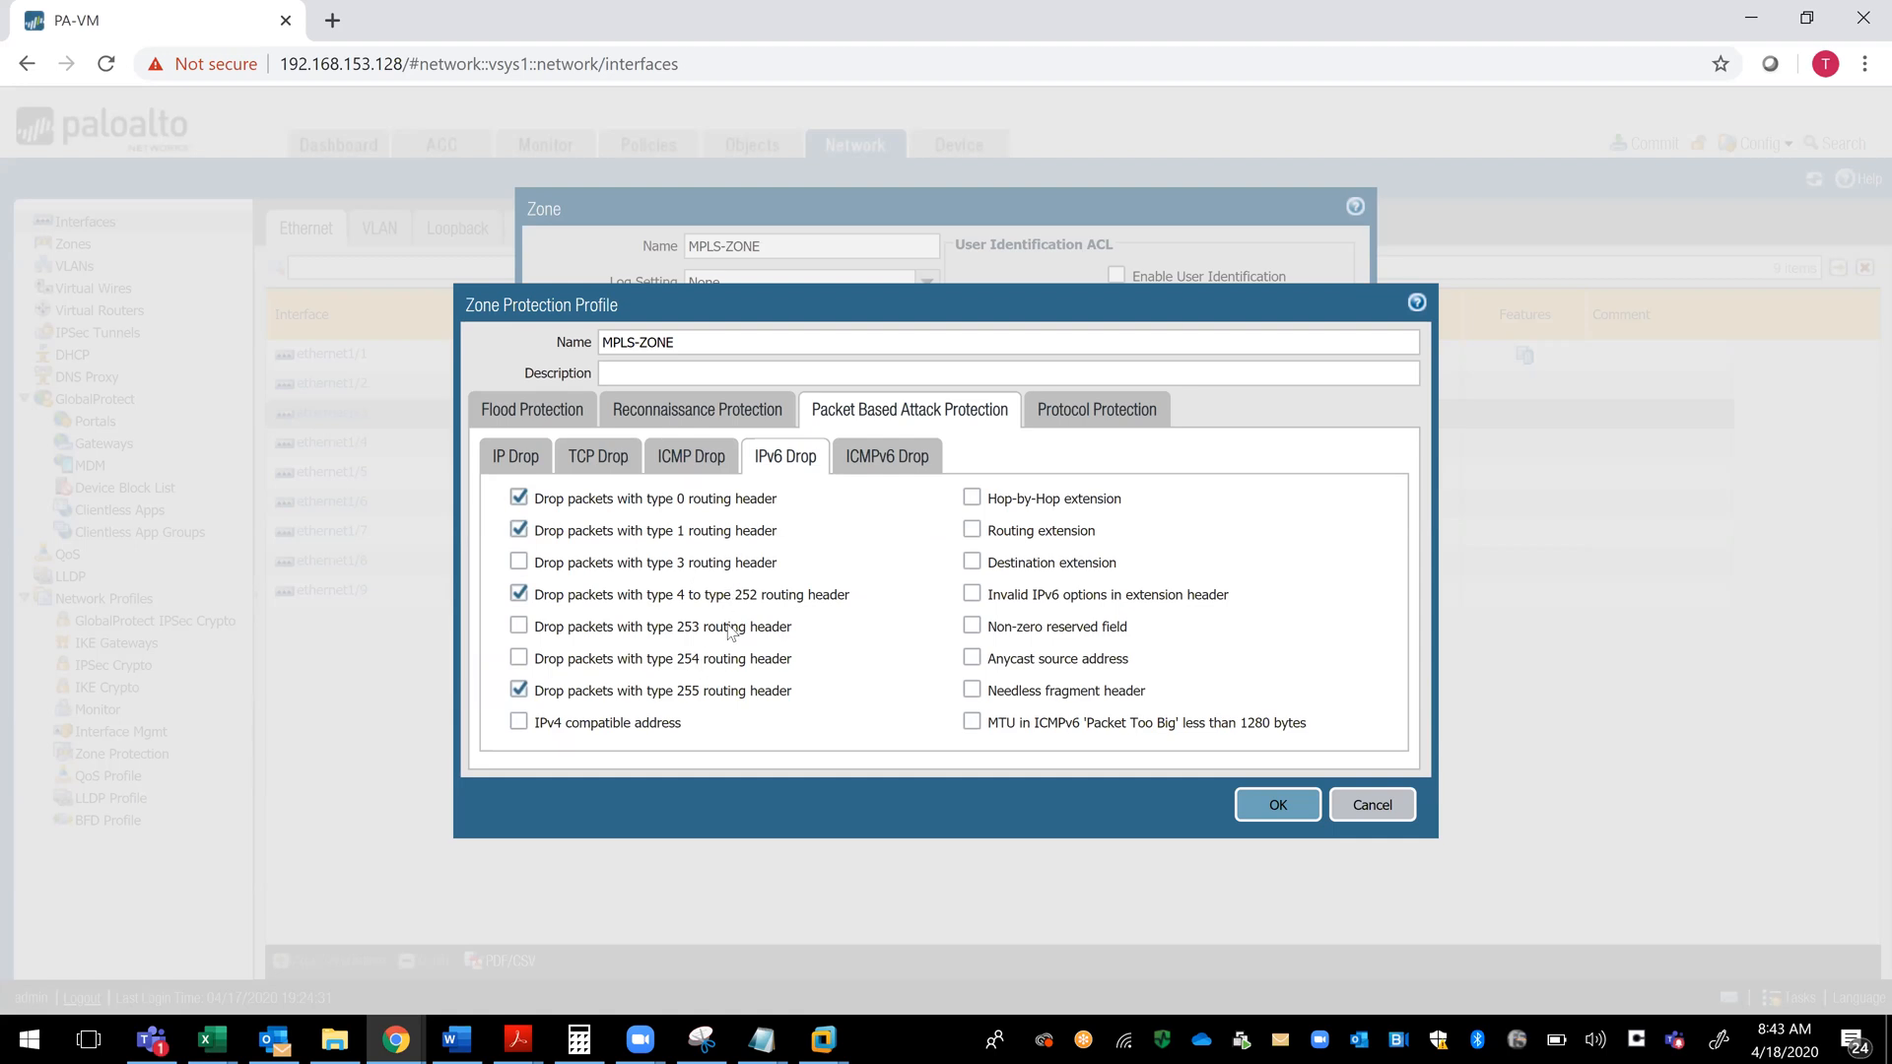
left_click_drag(793, 629, 693, 629)
left_click(971, 594)
left_click(972, 597)
left_click(973, 658)
left_click(916, 461)
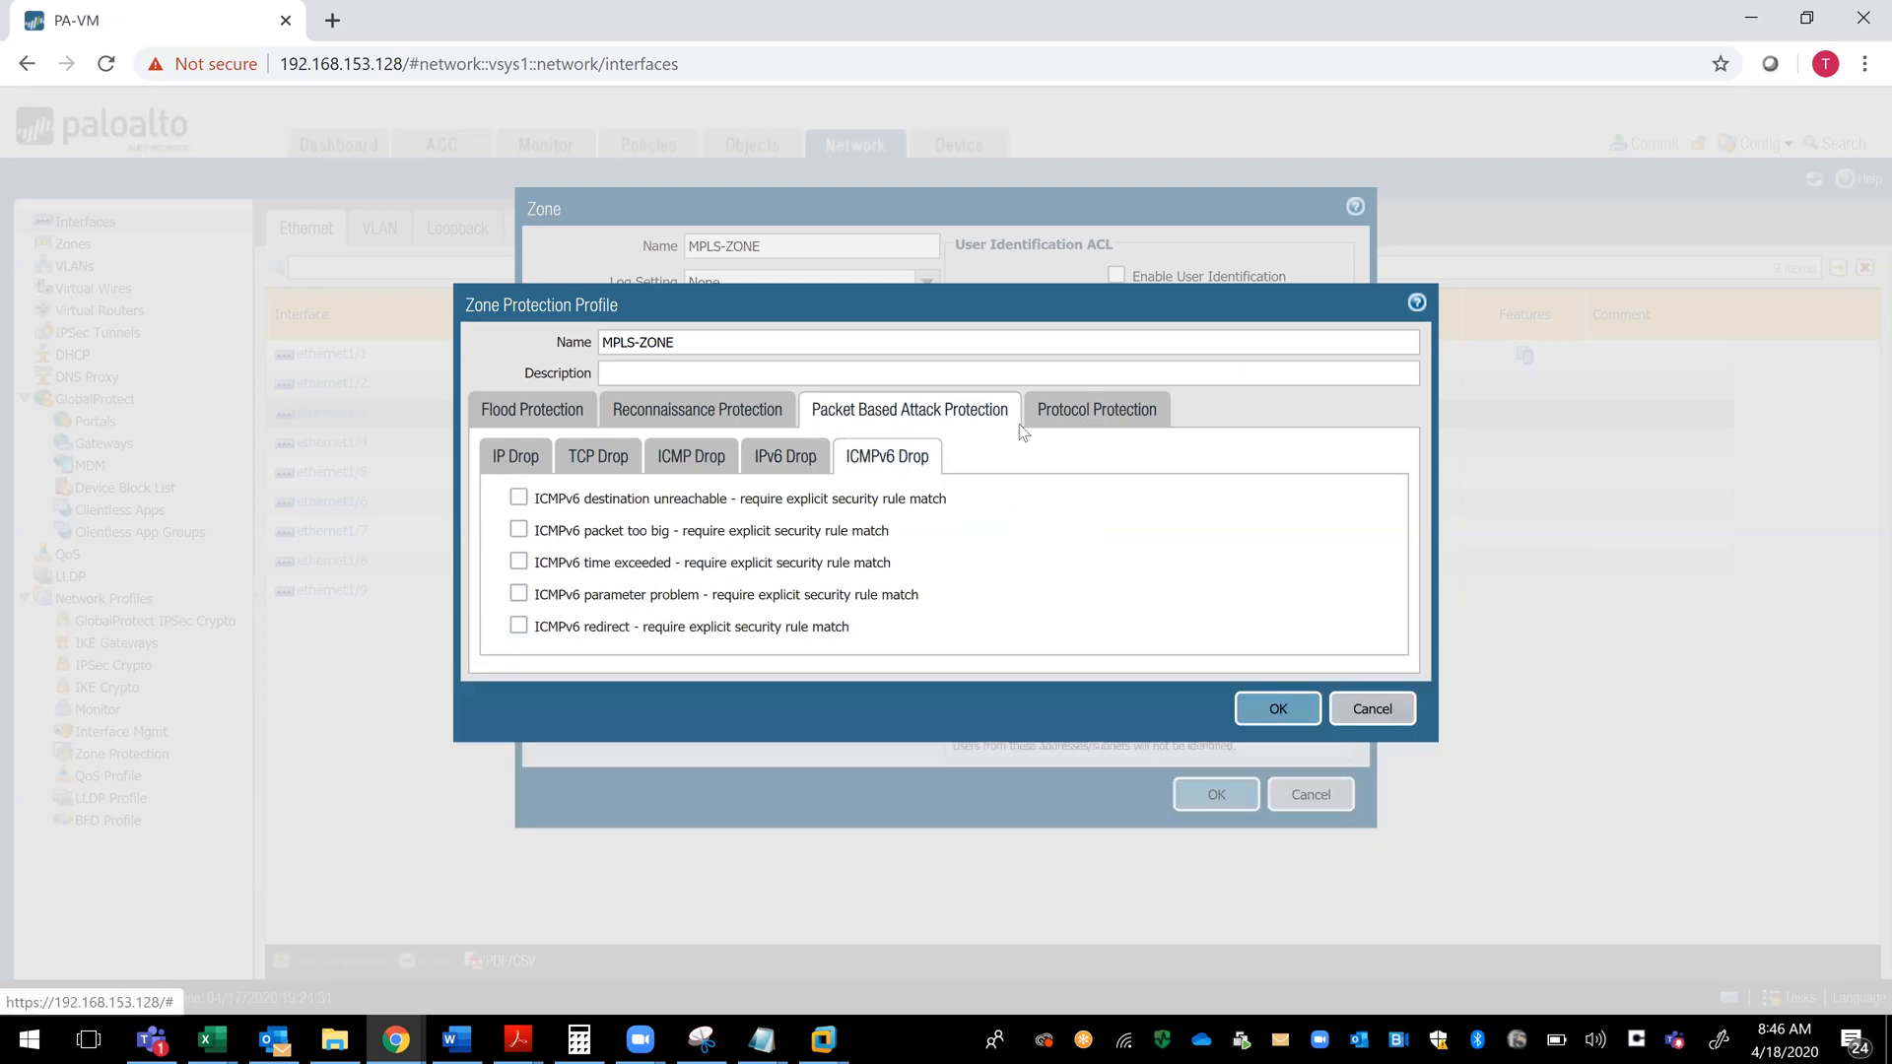
- Add enabled protocol entries named MAC and MPLS to the protocol protection exclude list
left_click(1093, 413)
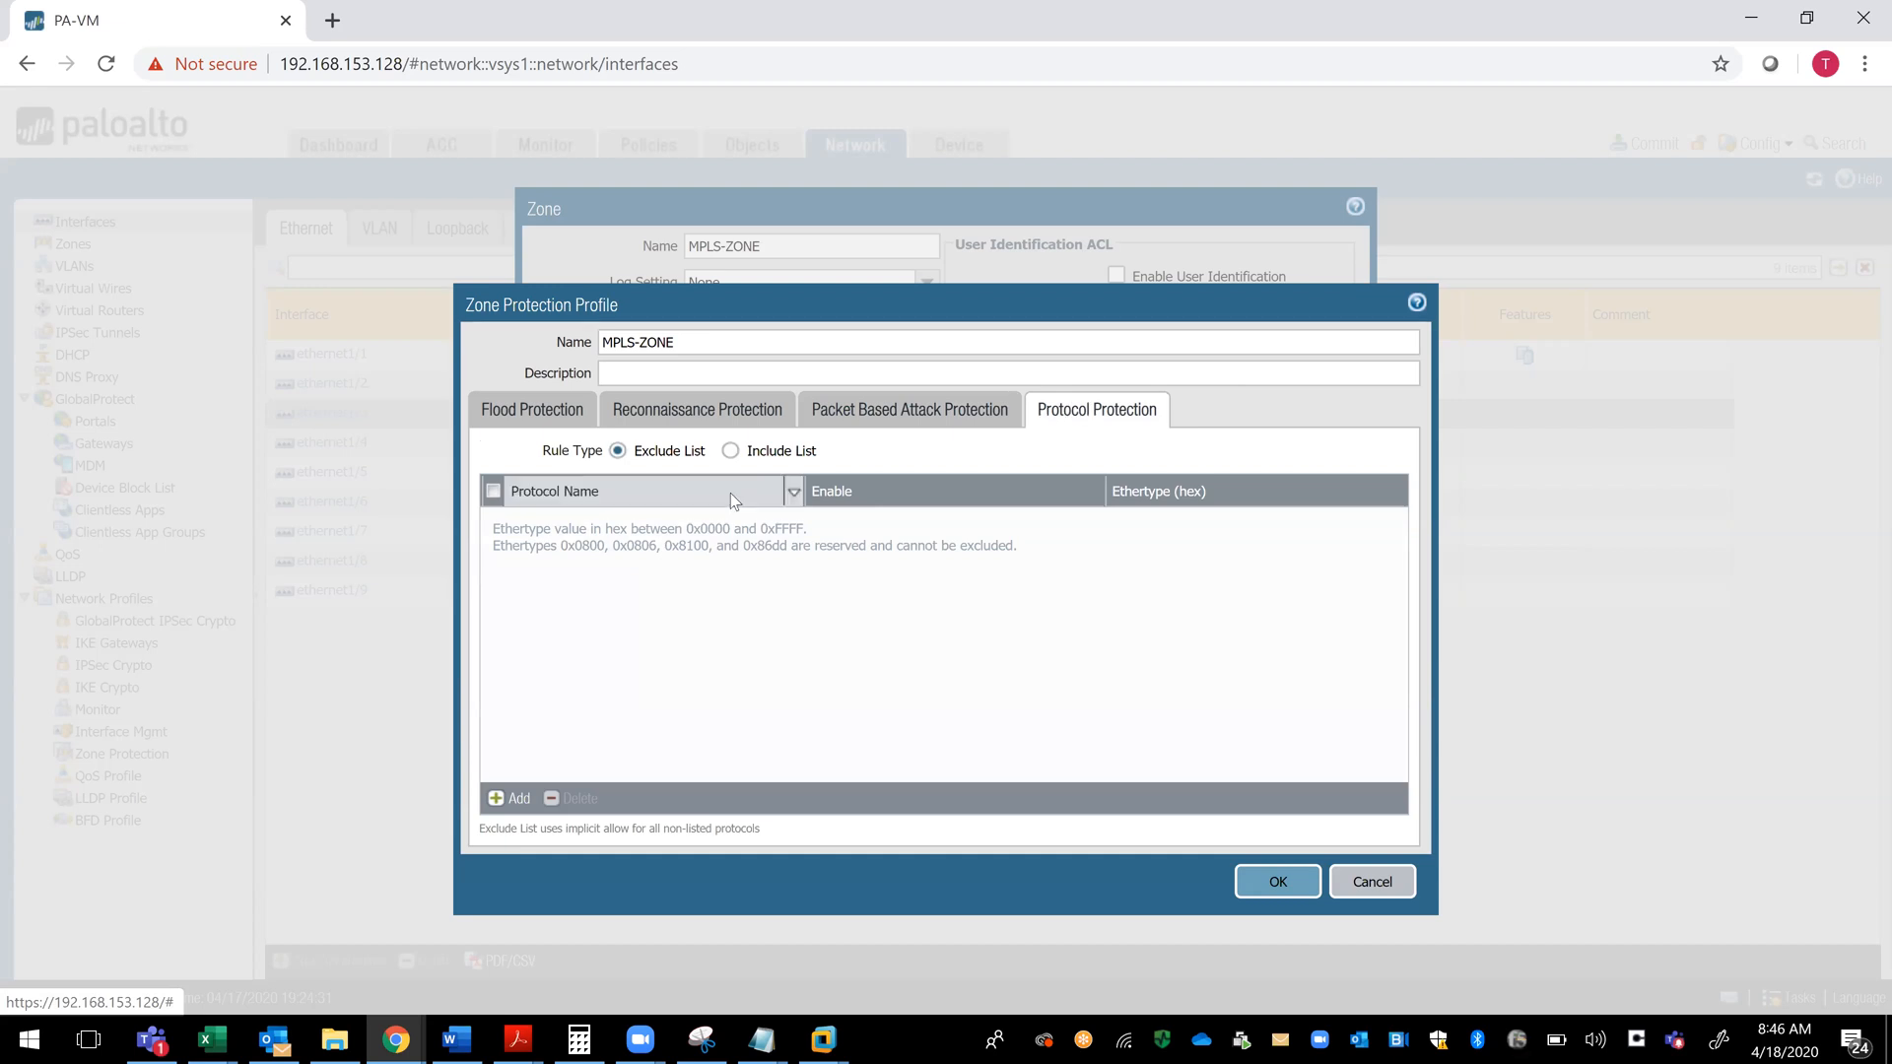
left_click(495, 800)
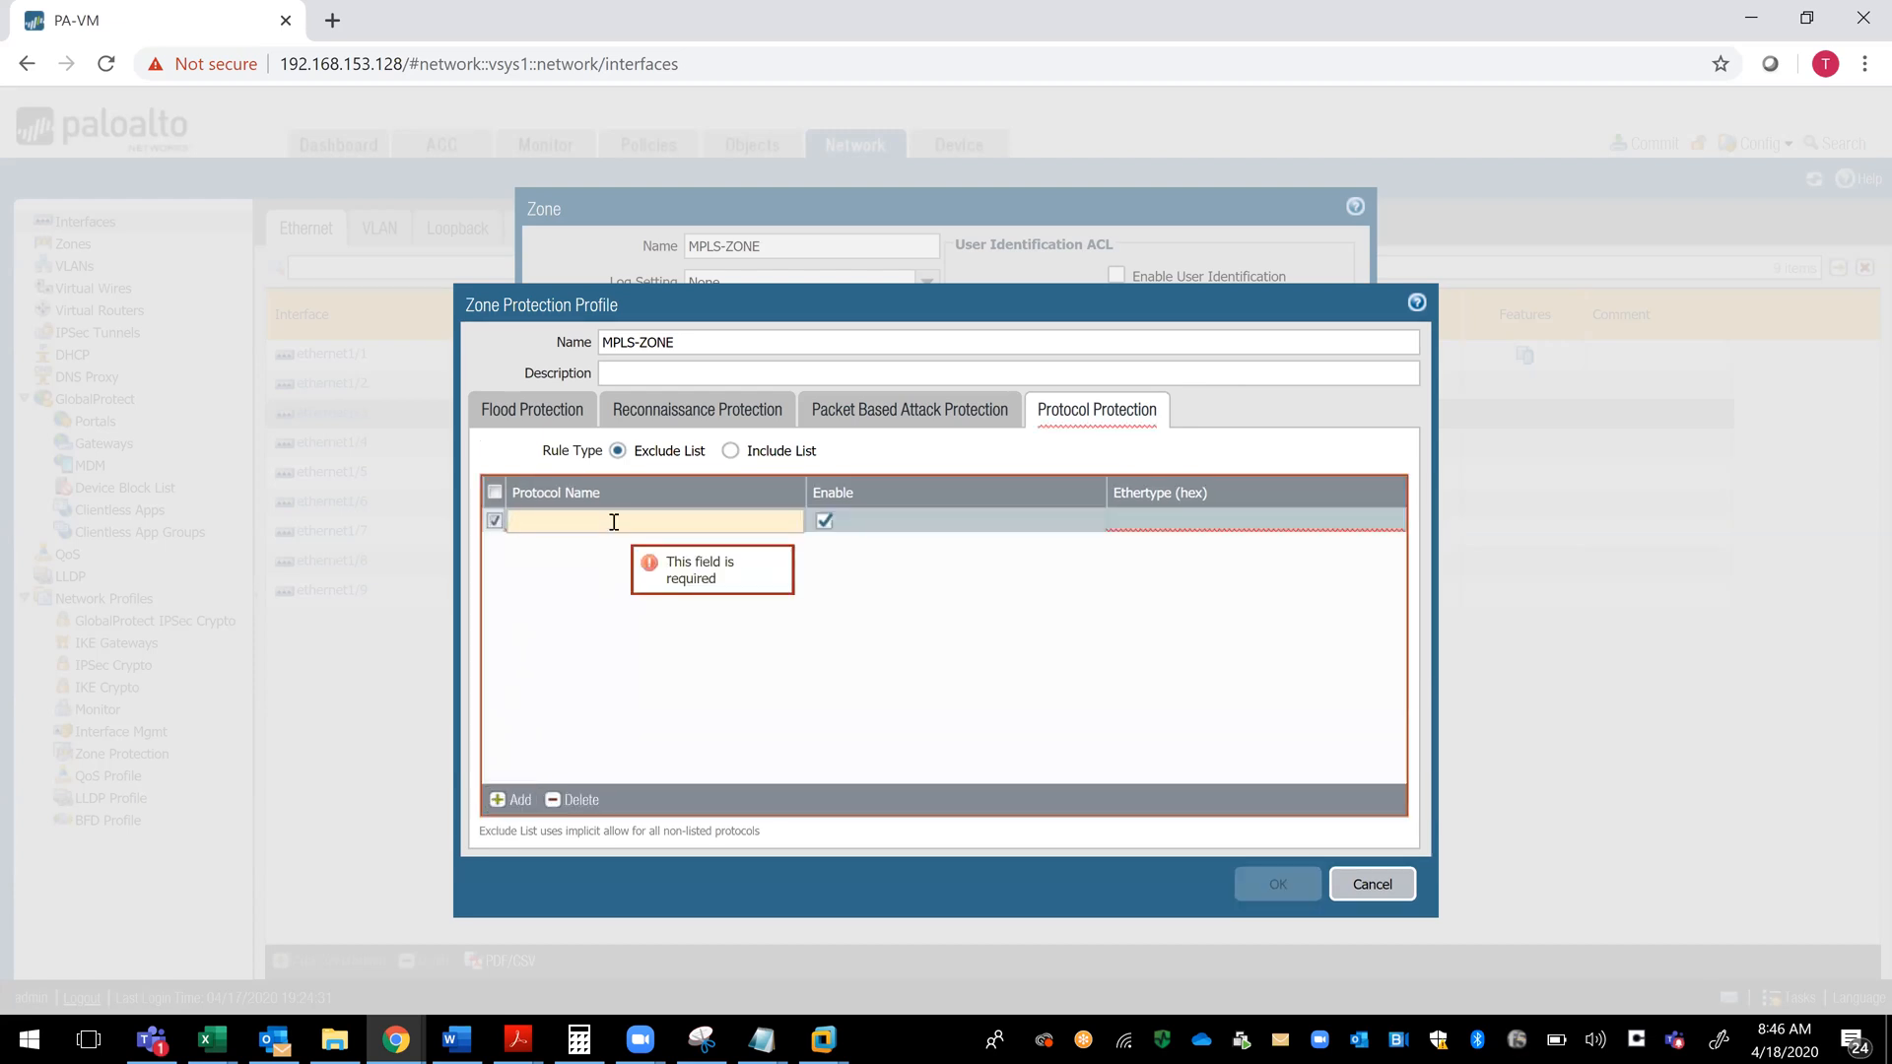
type("MAC")
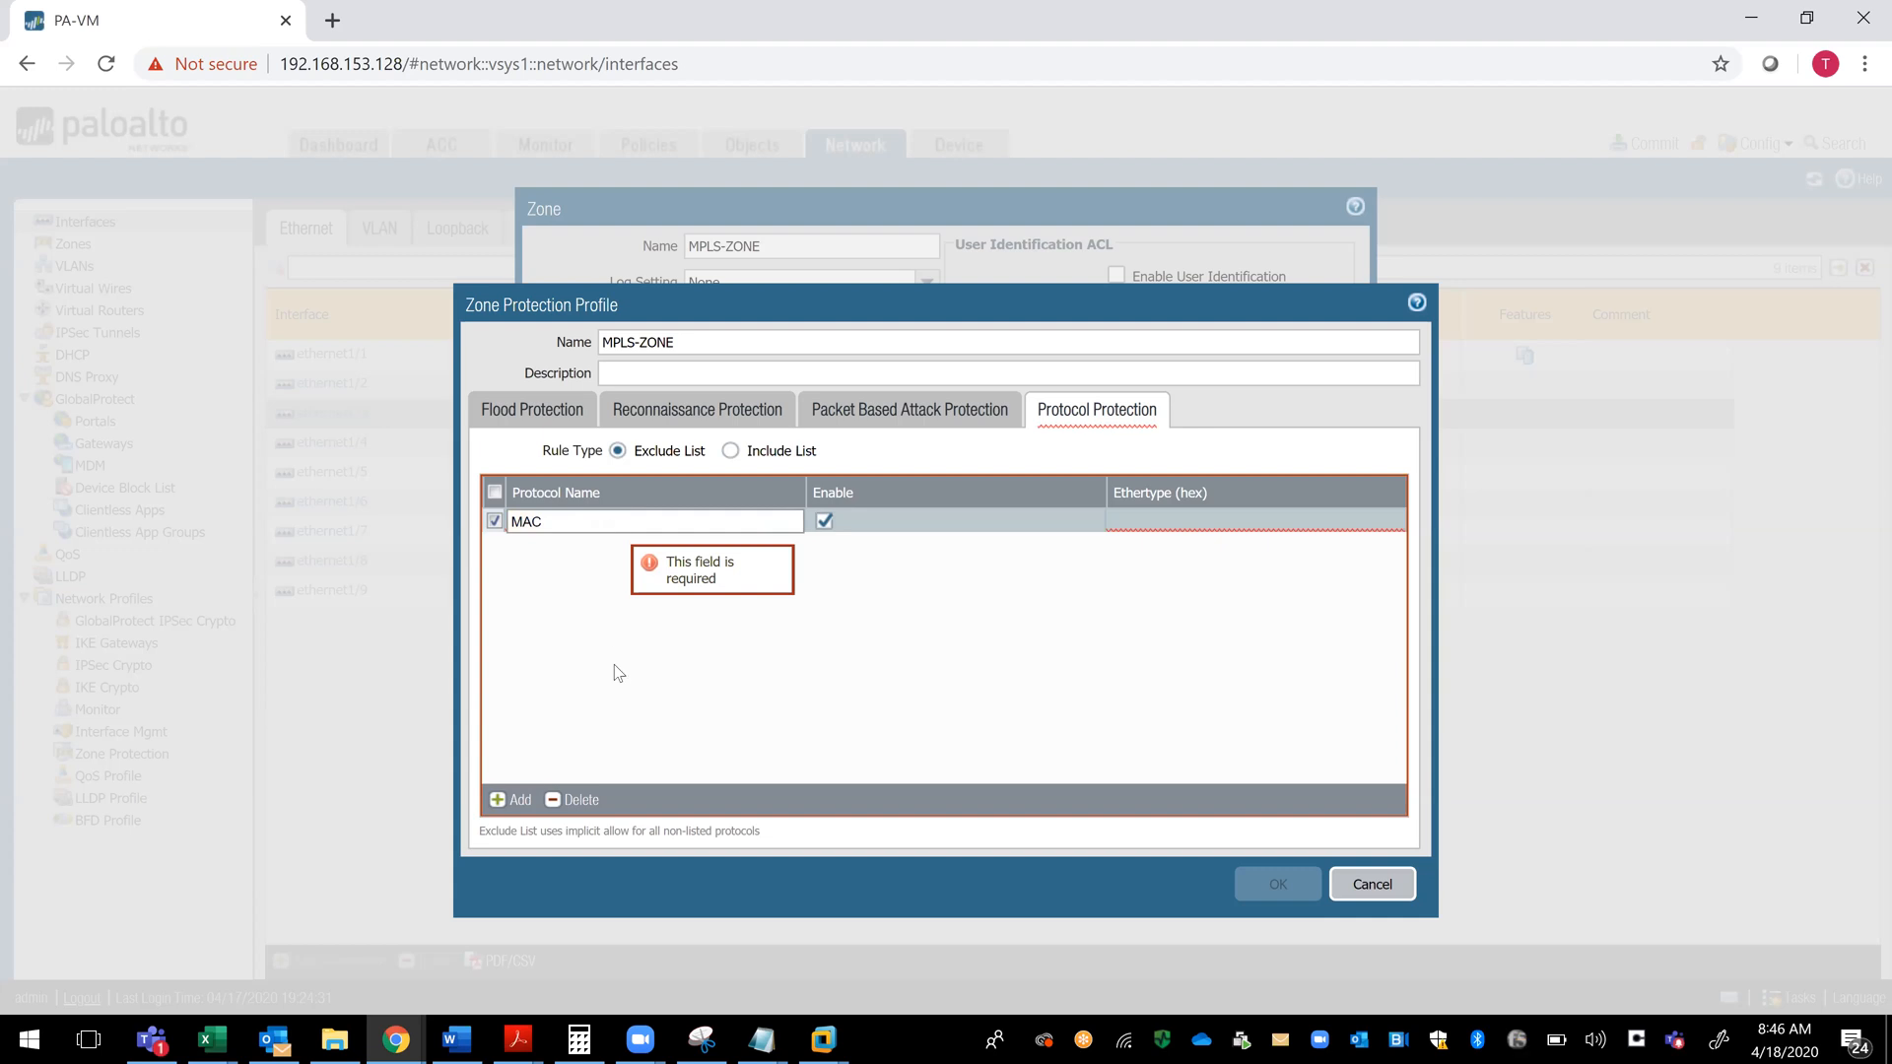
left_click(632, 690)
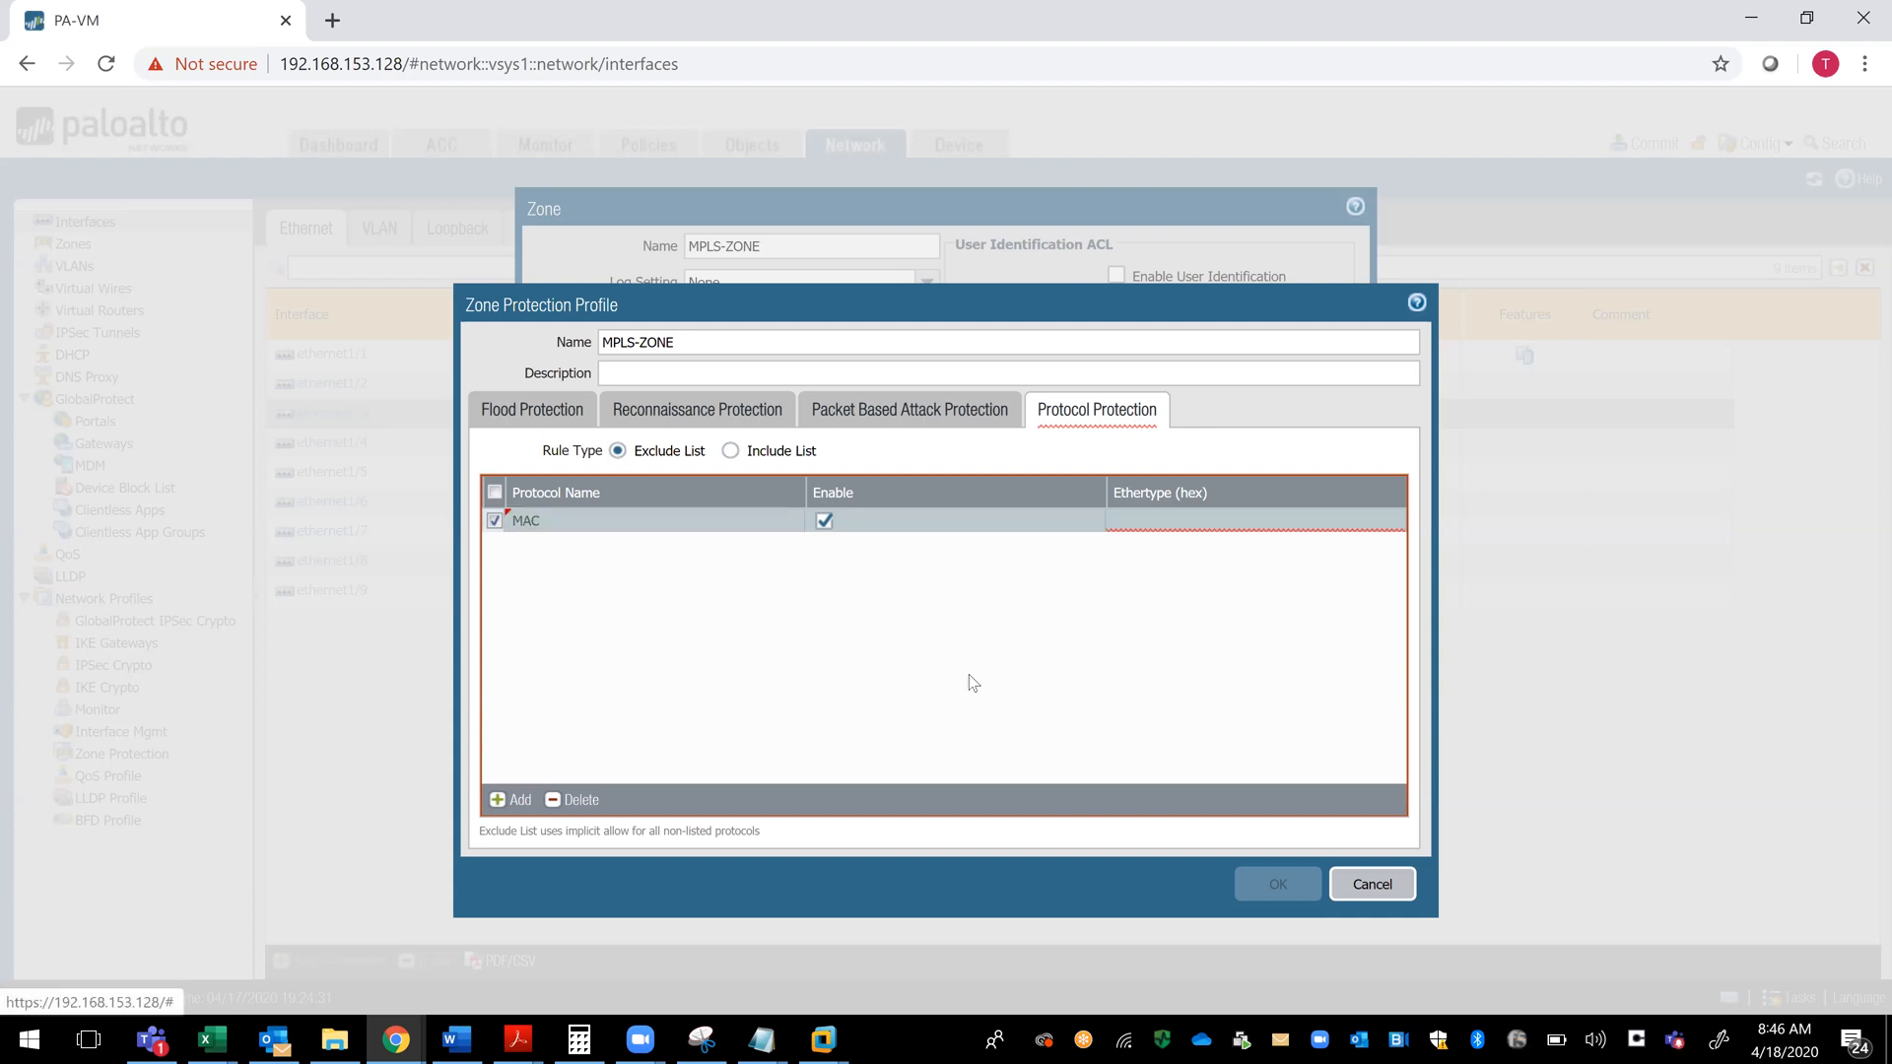
left_click(505, 800)
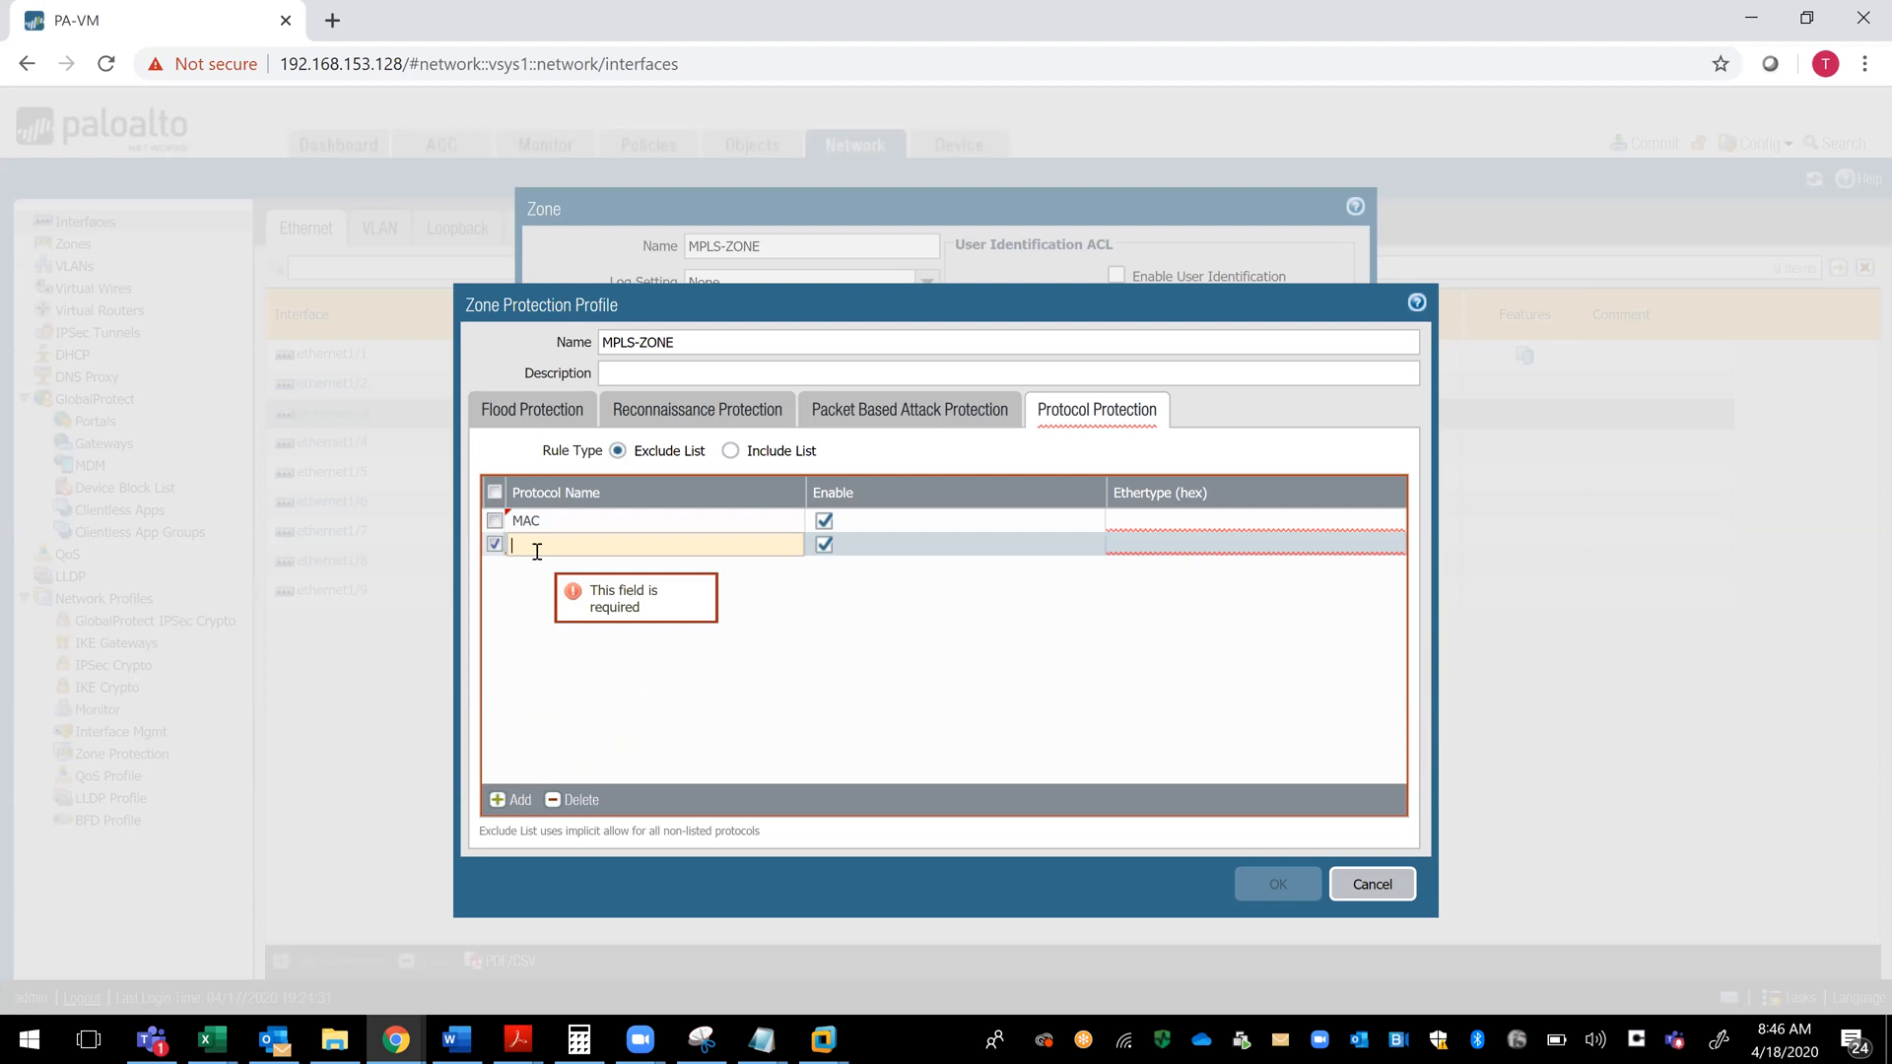
type("MPLS")
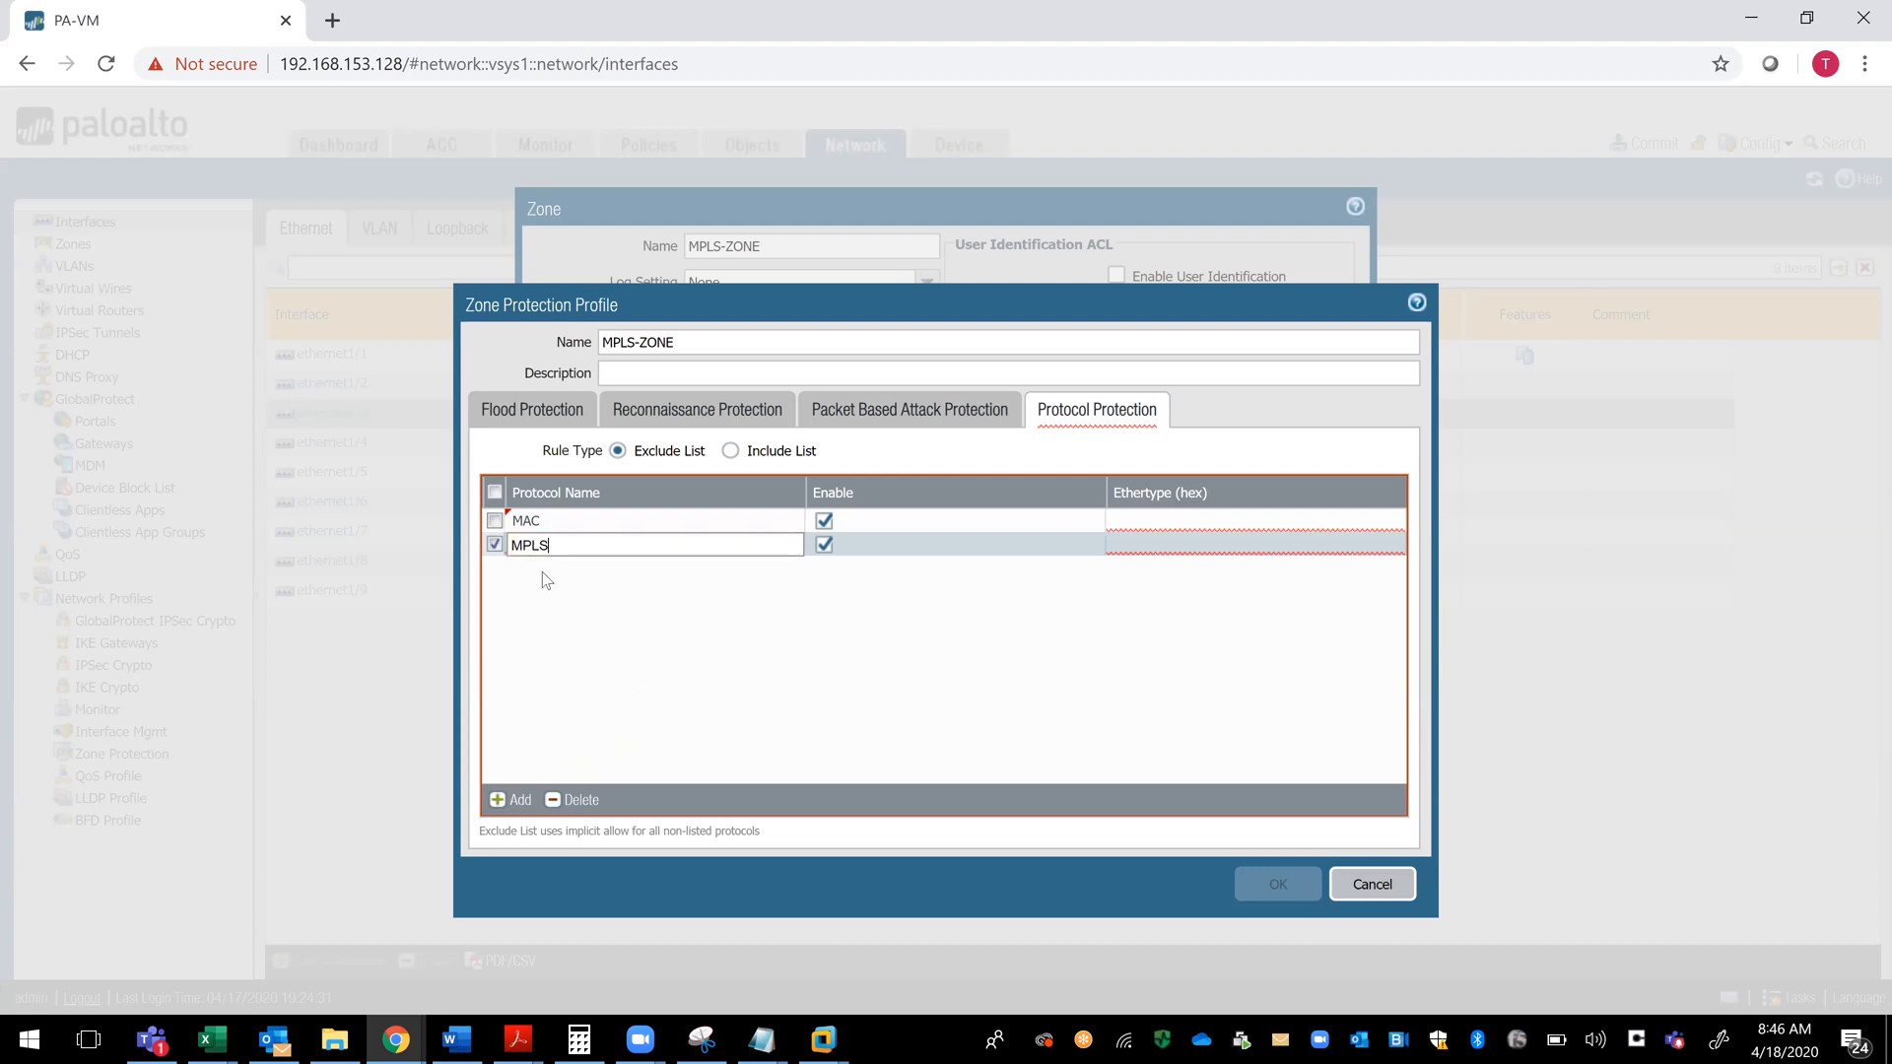
left_click(549, 582)
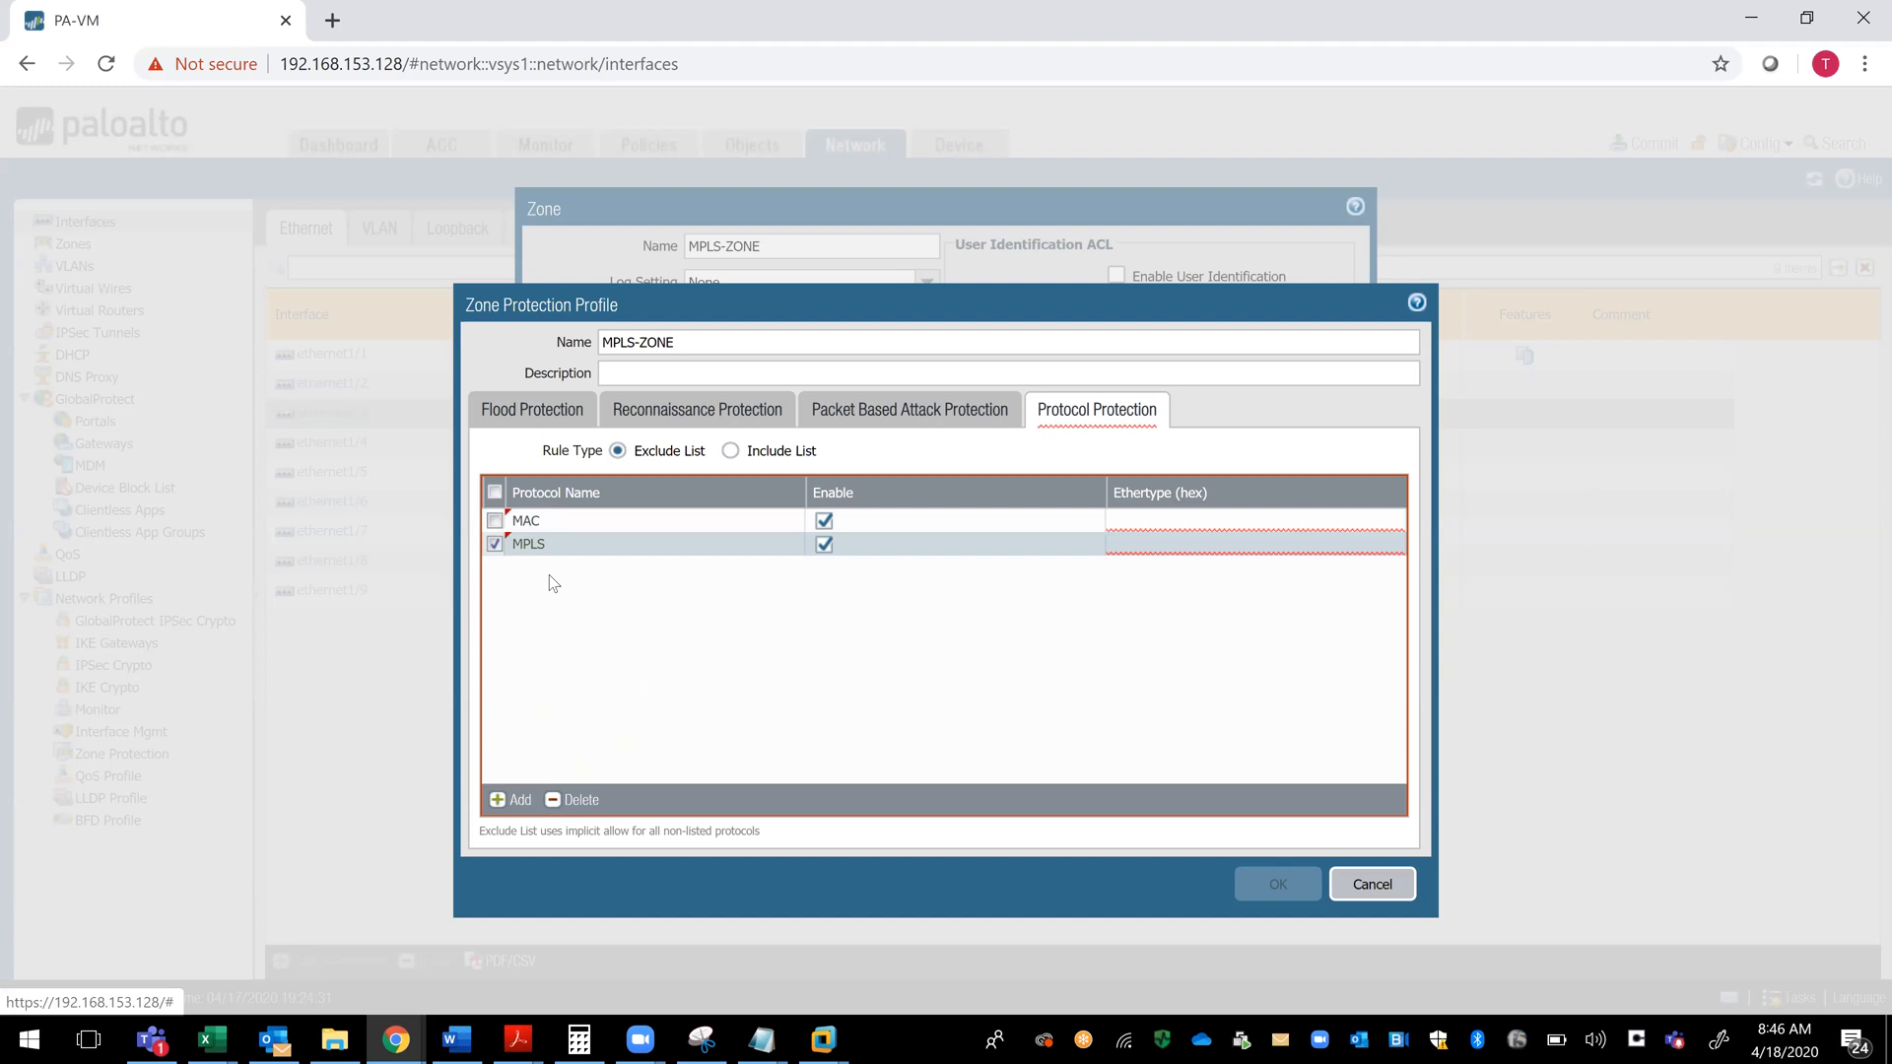
- Set the Ethertype of the MAC entry to 400 and of MPLS to 600, and add an unnamed third entry with Ethertype 400
left_click(513, 799)
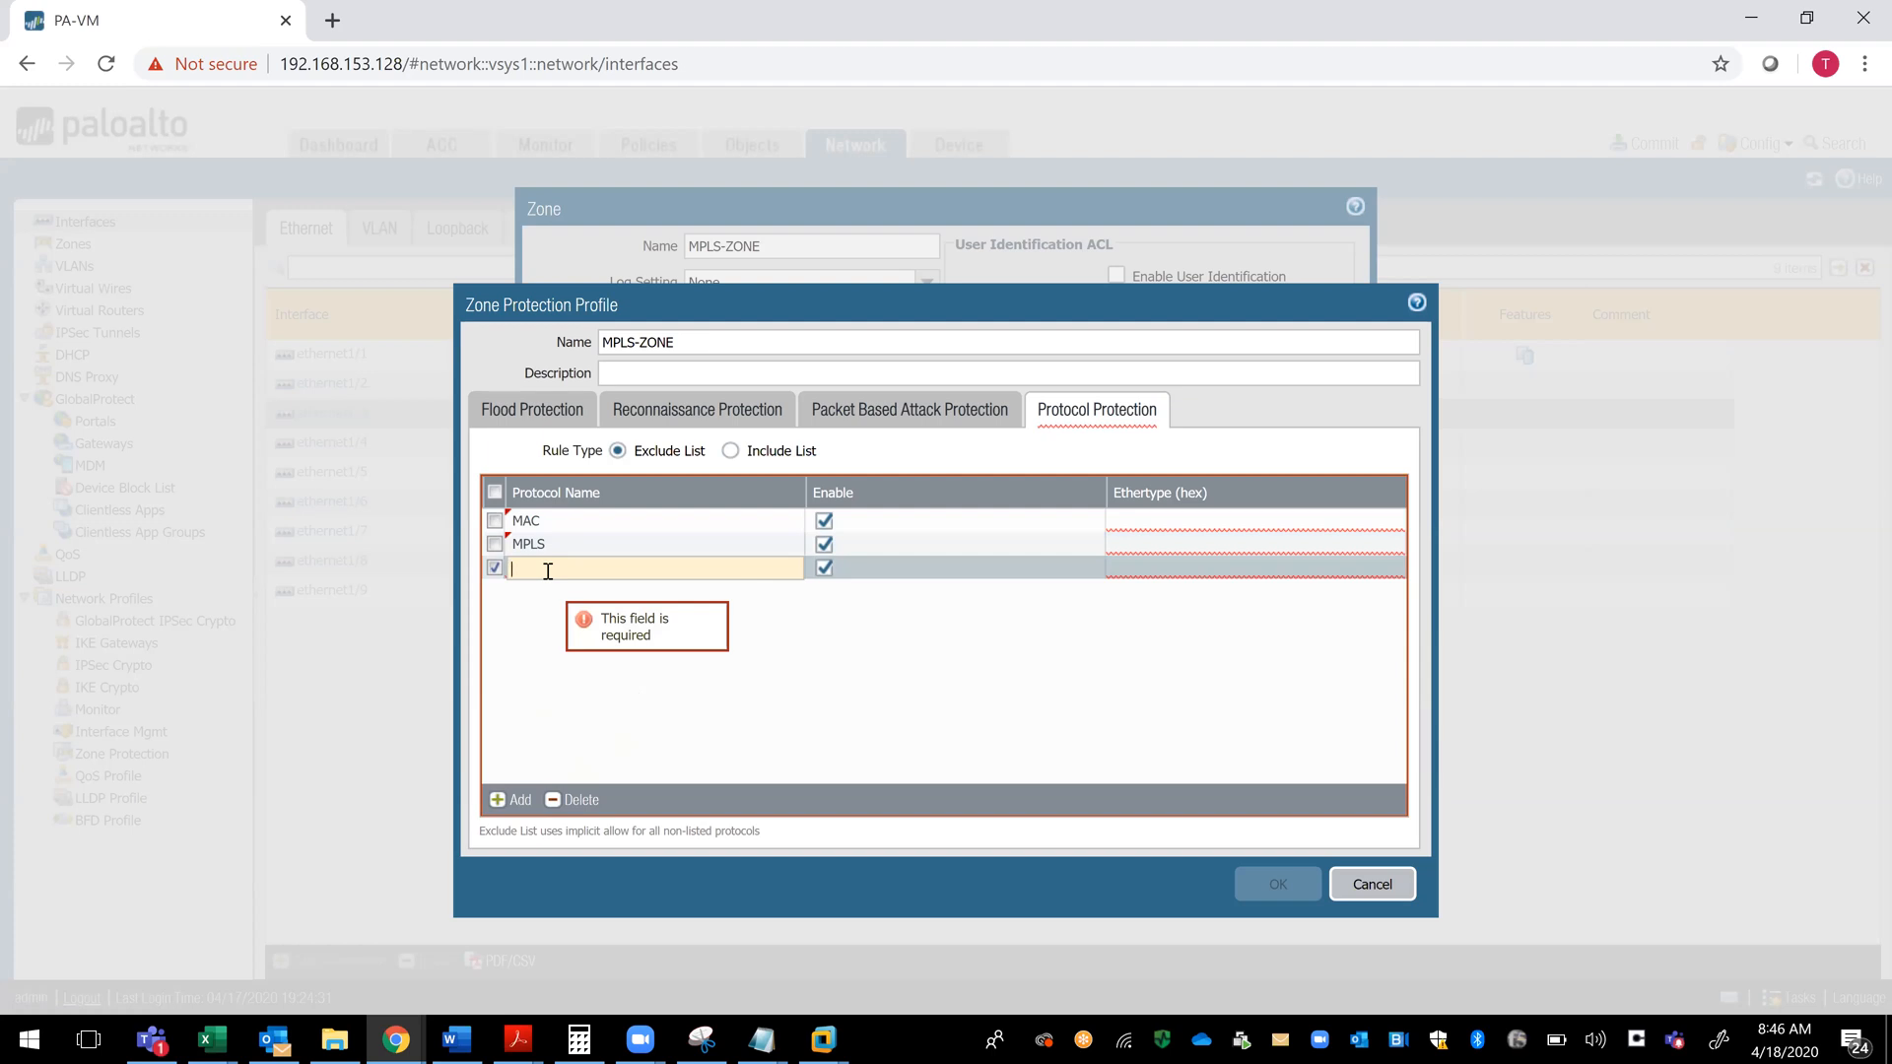
left_click(1167, 519)
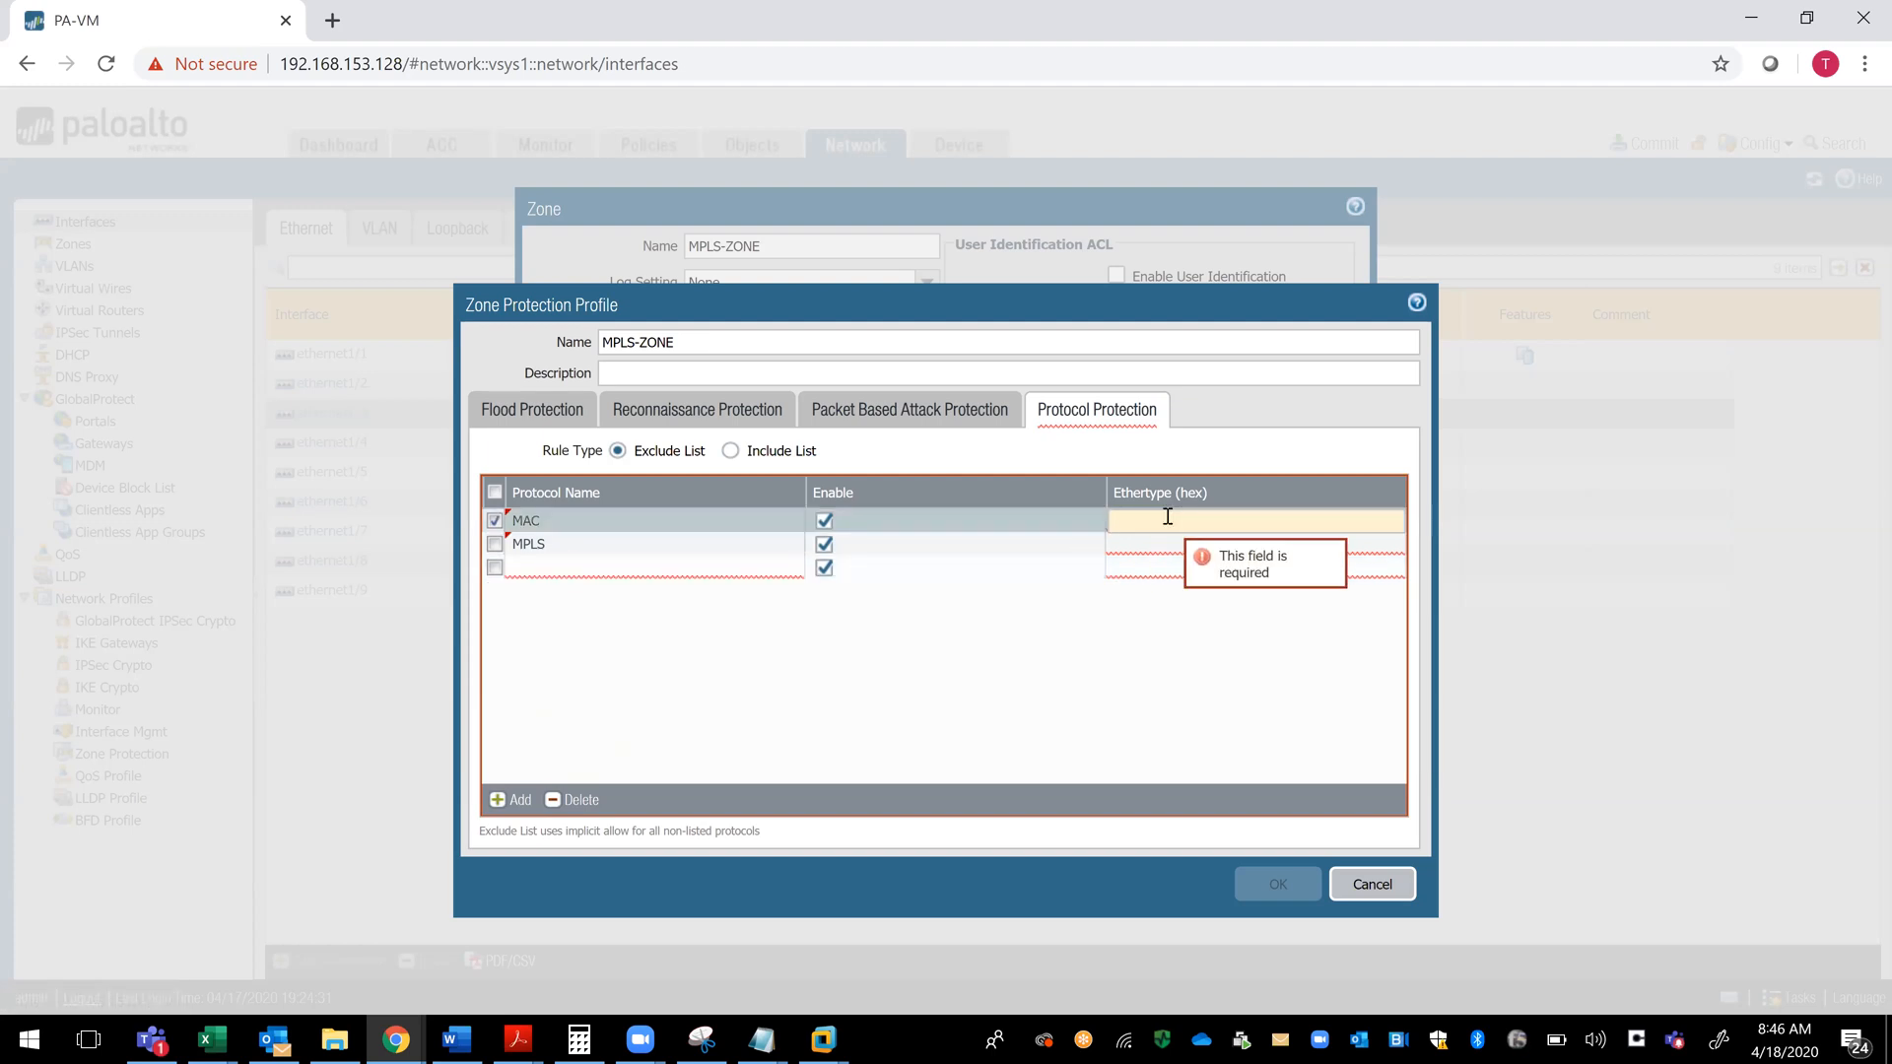
type("400")
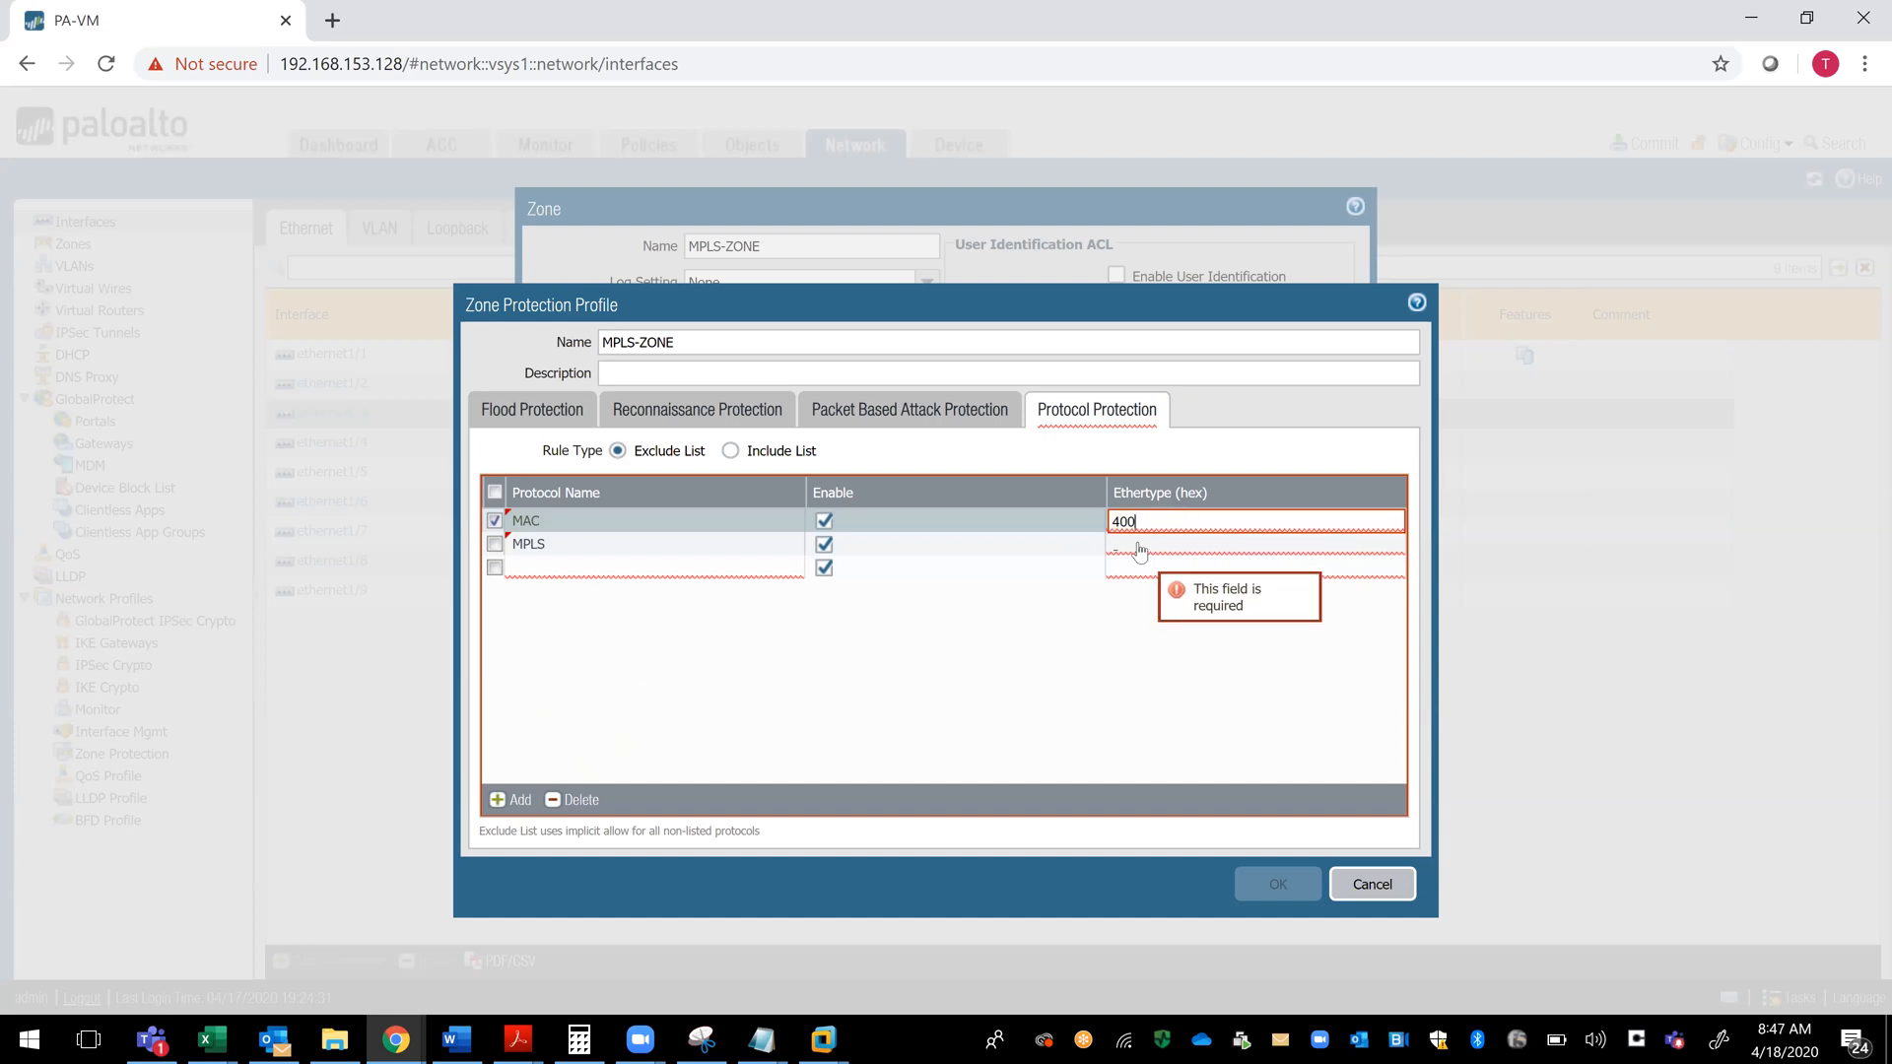
left_click(1139, 544)
type("600")
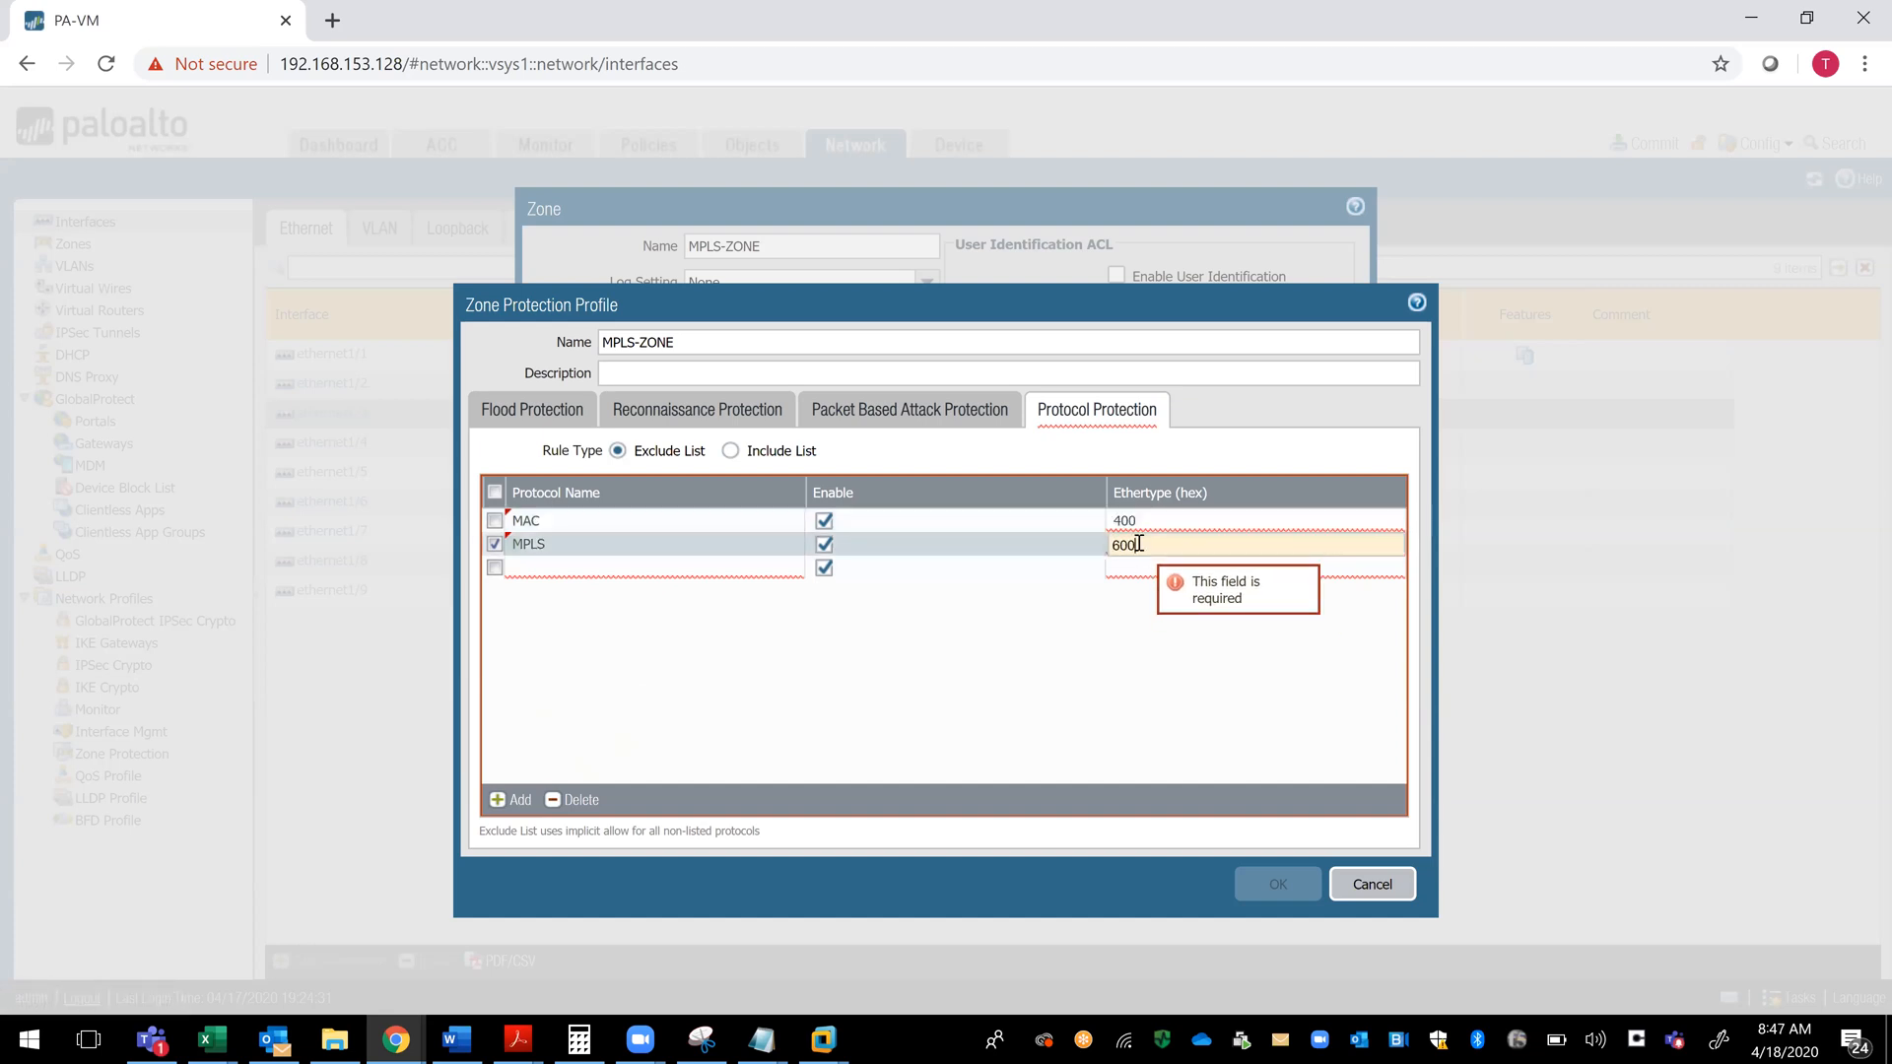
left_click(1130, 568)
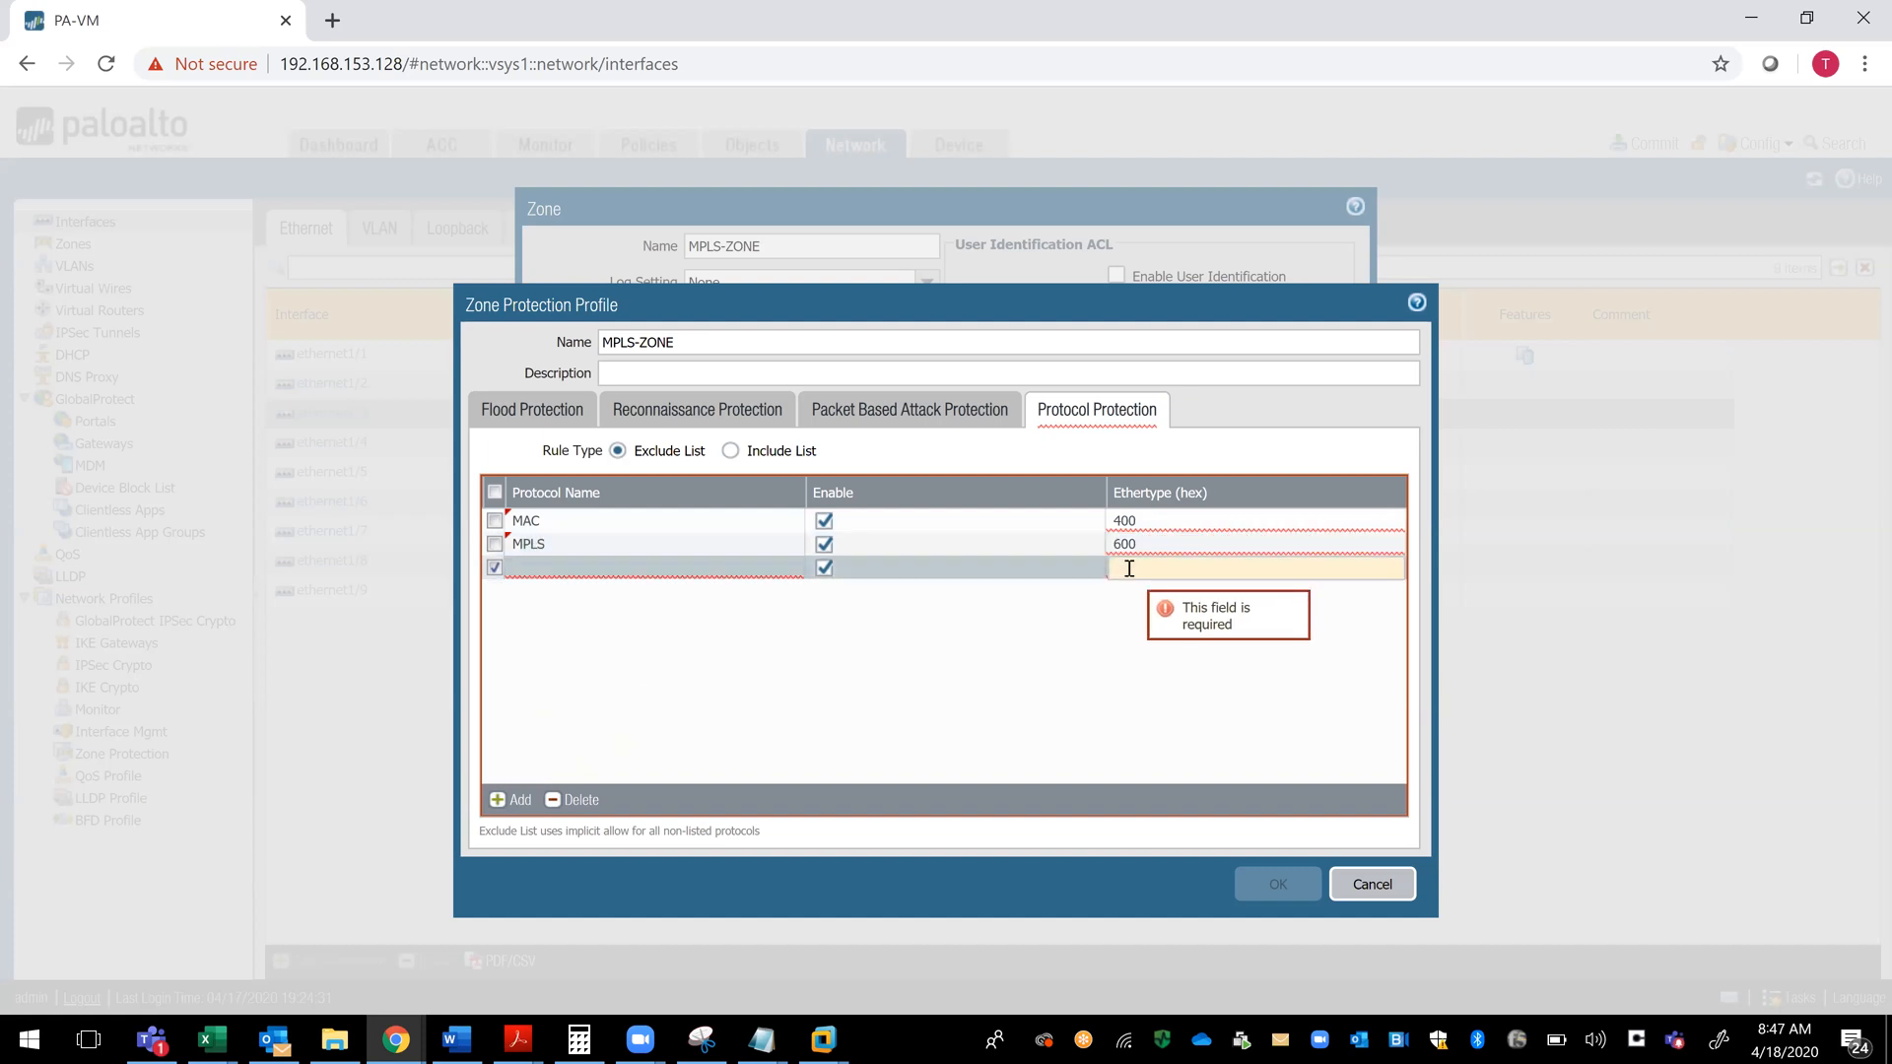
type("400")
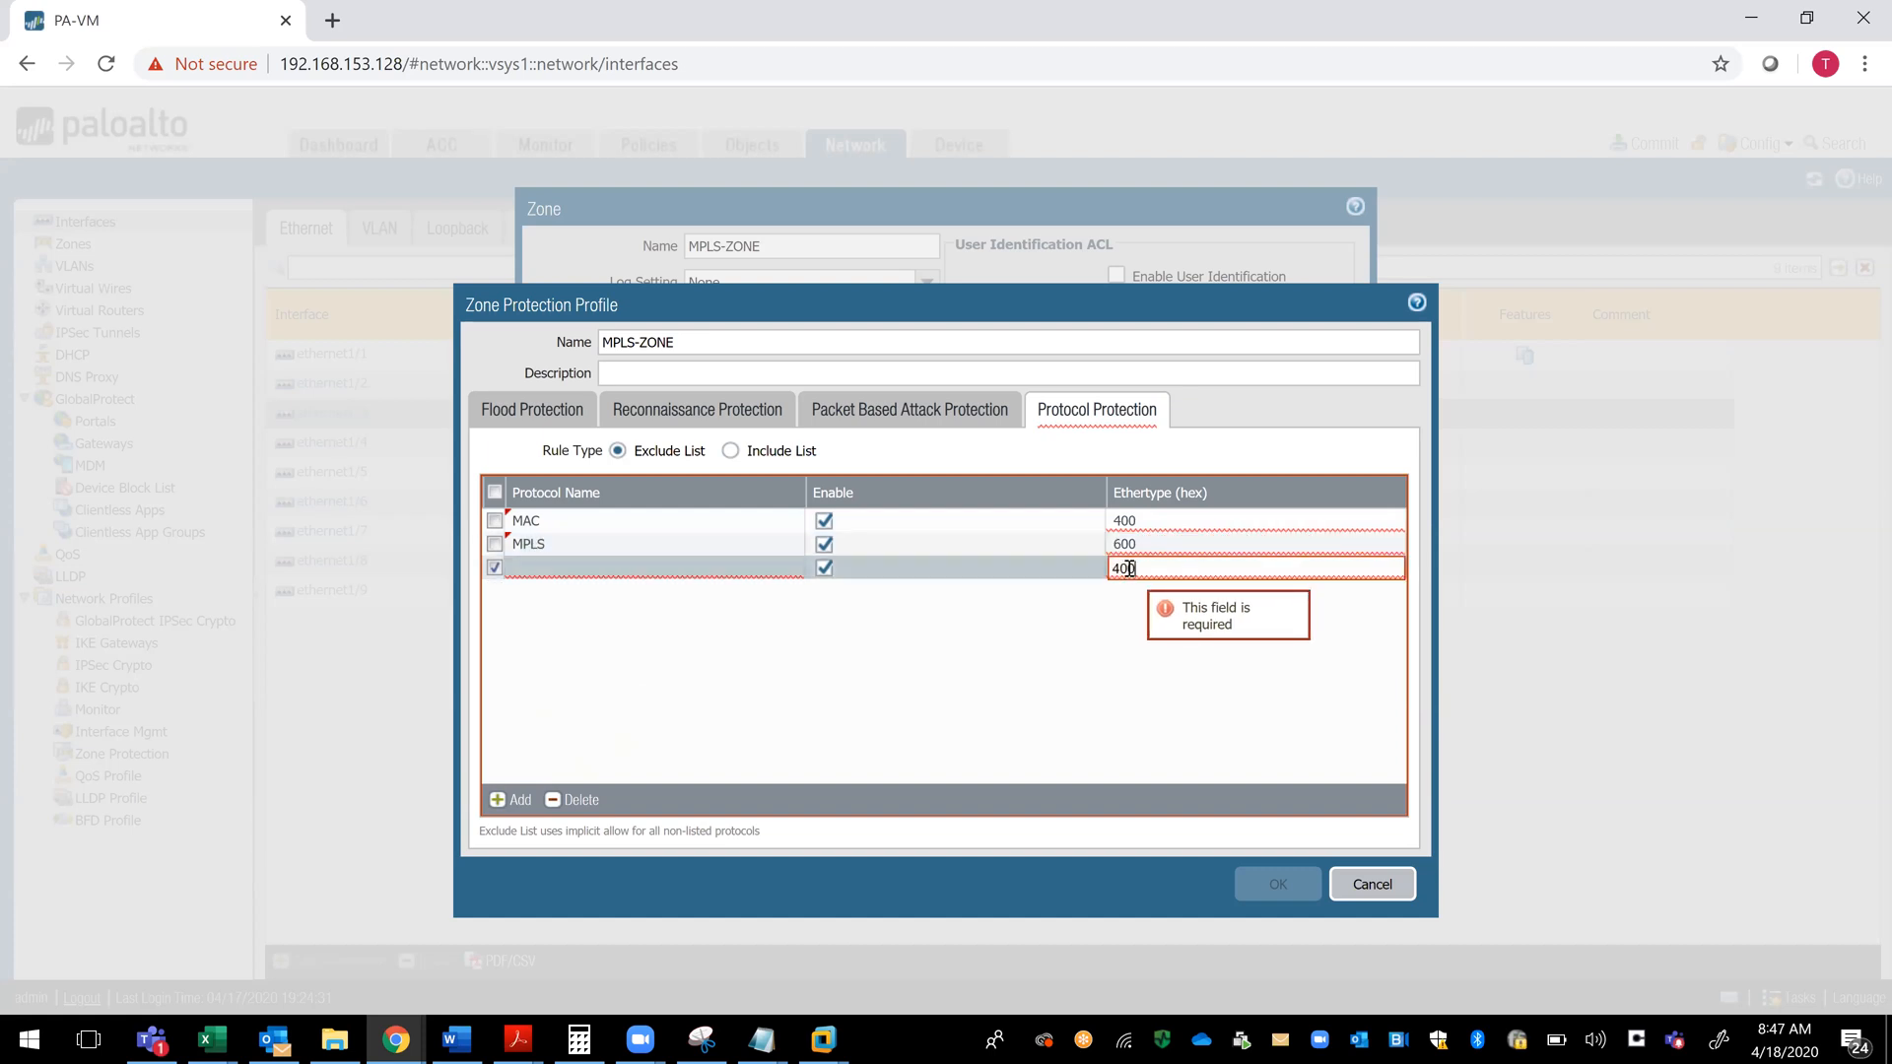
left_click(1120, 664)
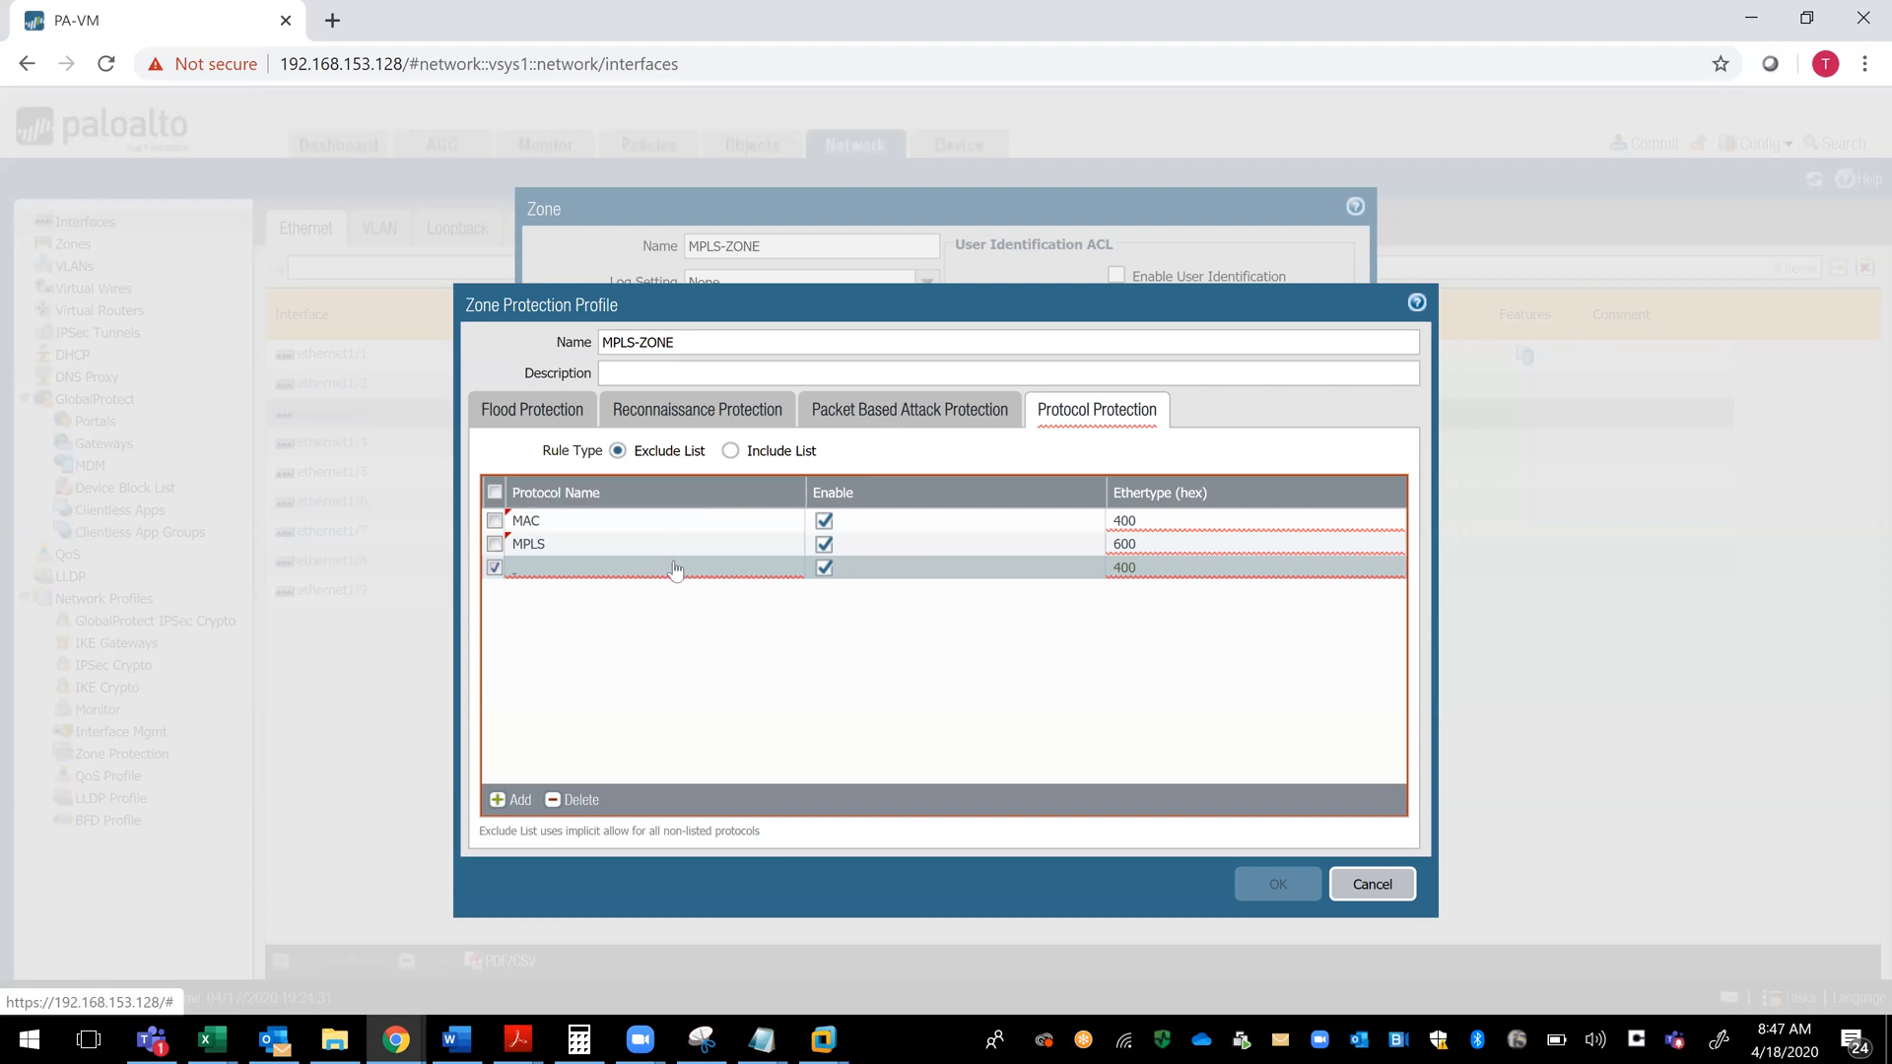
- Switch the protocol protection rule type to Include List and delete all the existing protocol entries
left_click(731, 452)
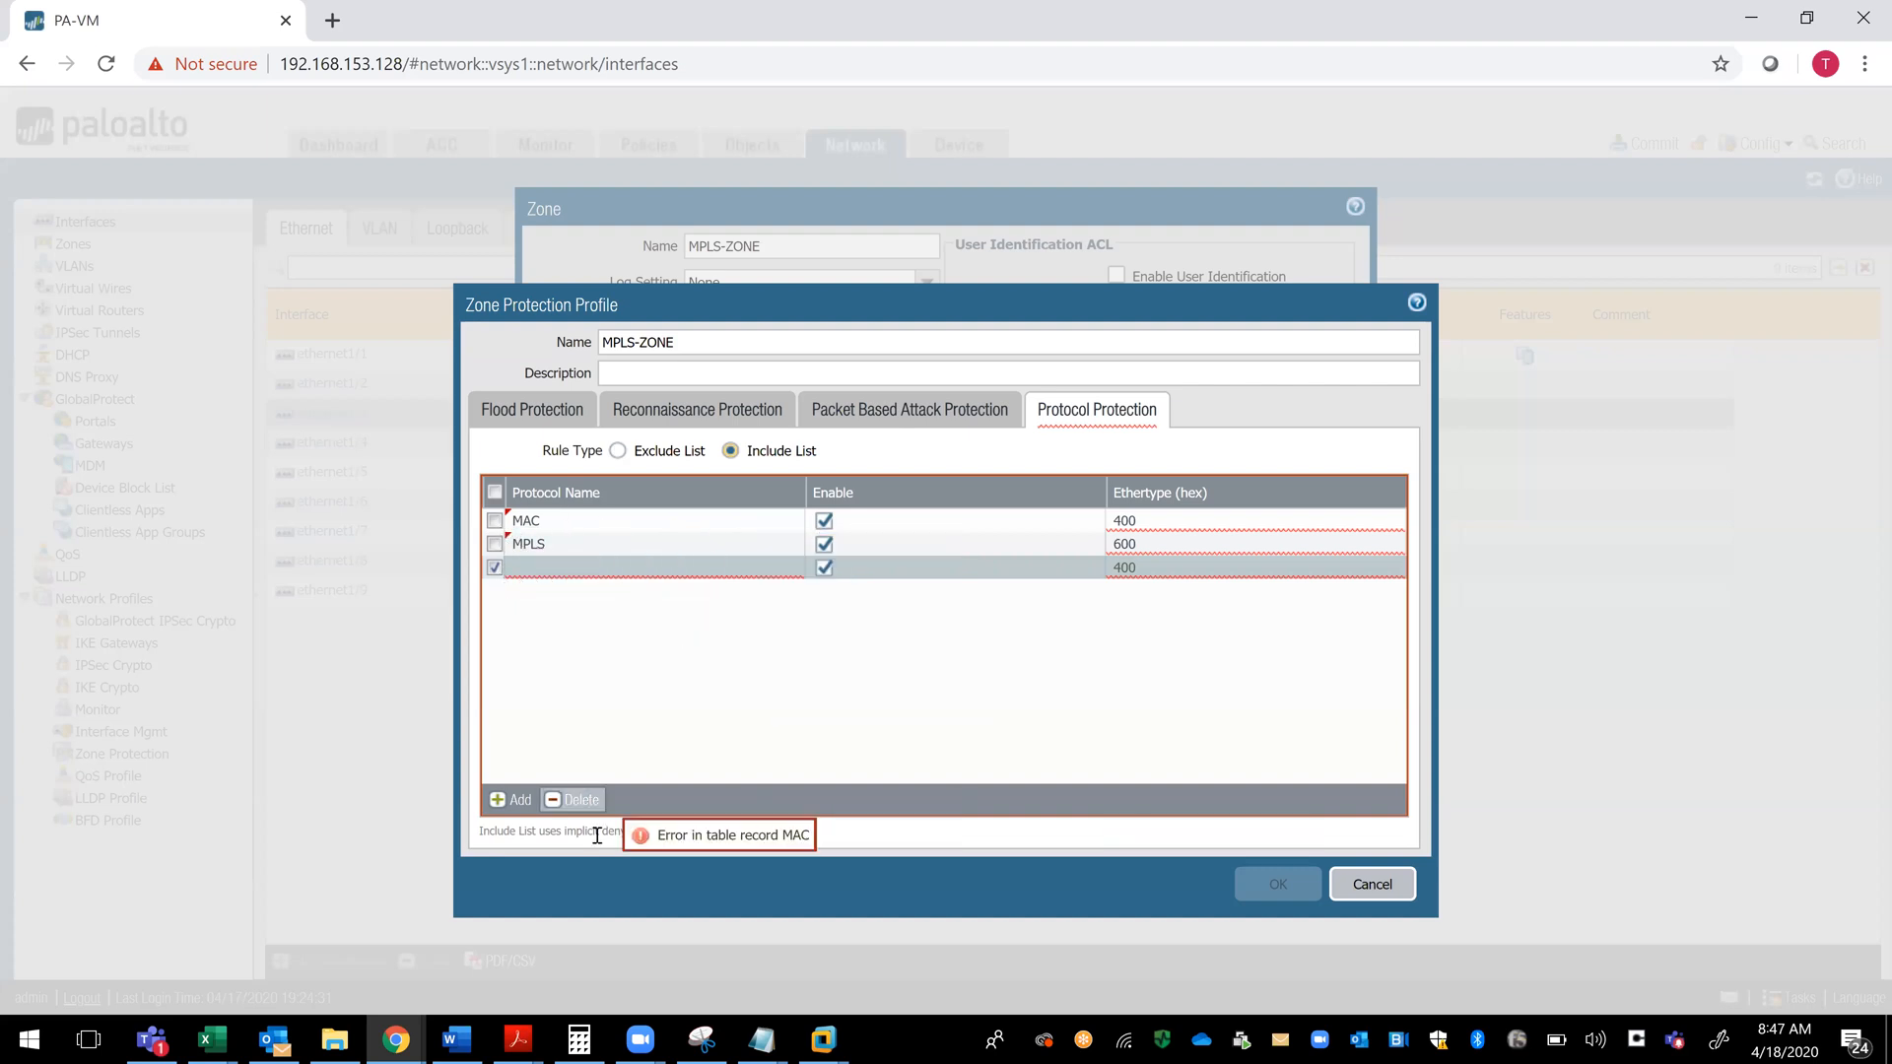
left_click(577, 799)
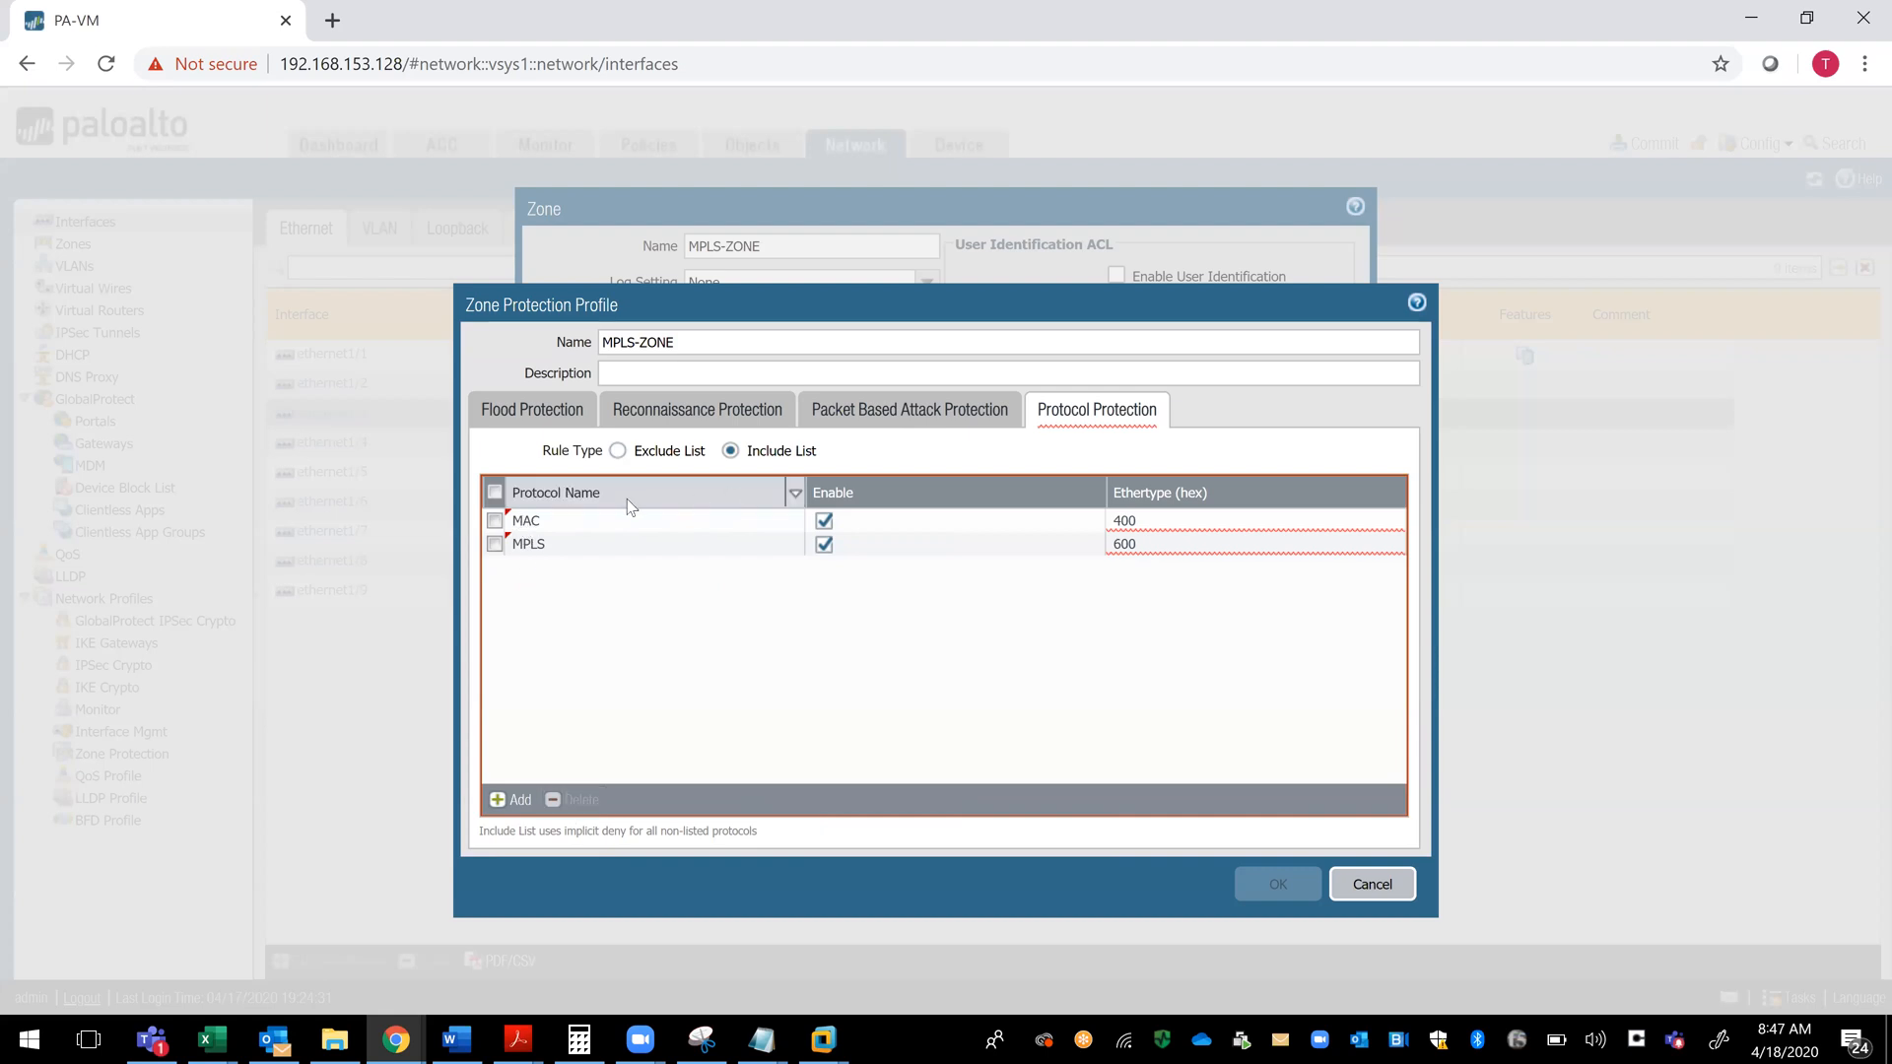
left_click(495, 522)
left_click(494, 548)
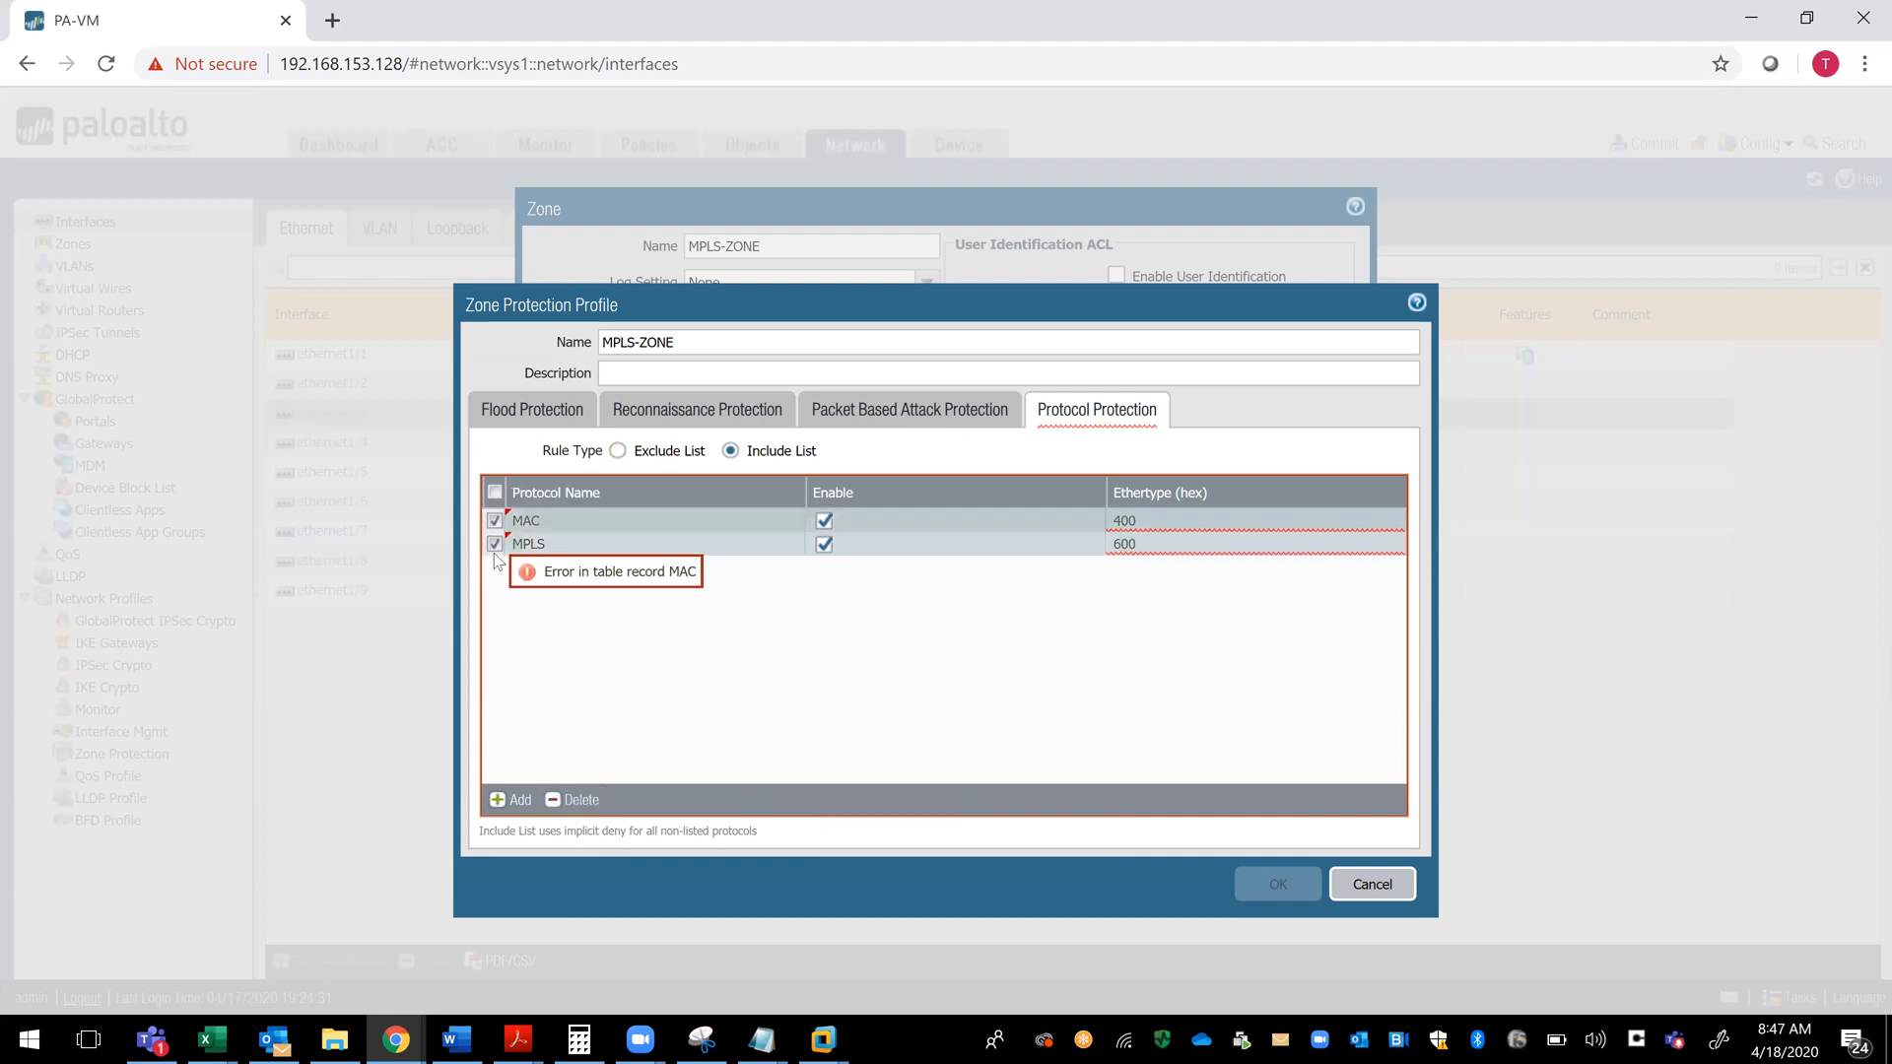
left_click(571, 799)
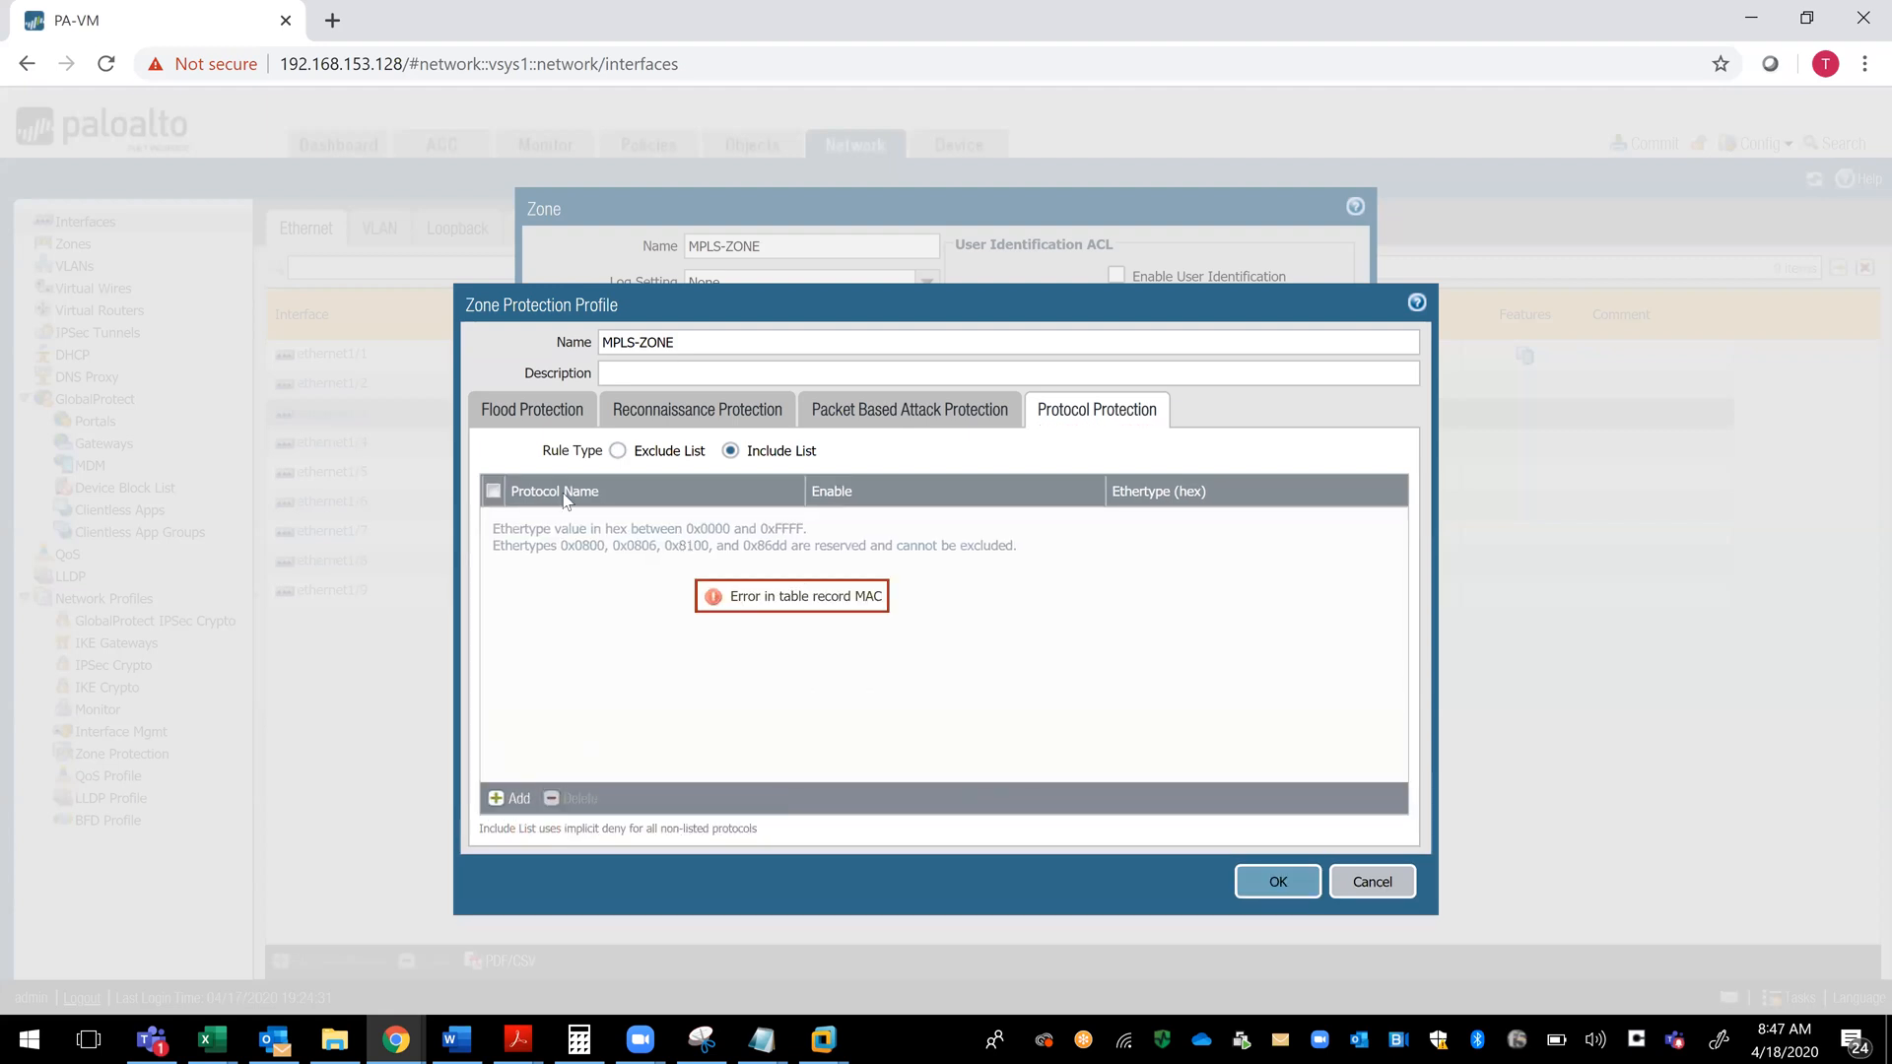
- Add enabled HTTP and HTTPS entries to the protocol include list, and save the MPLS-ZONE protection profile and zone
left_click(502, 800)
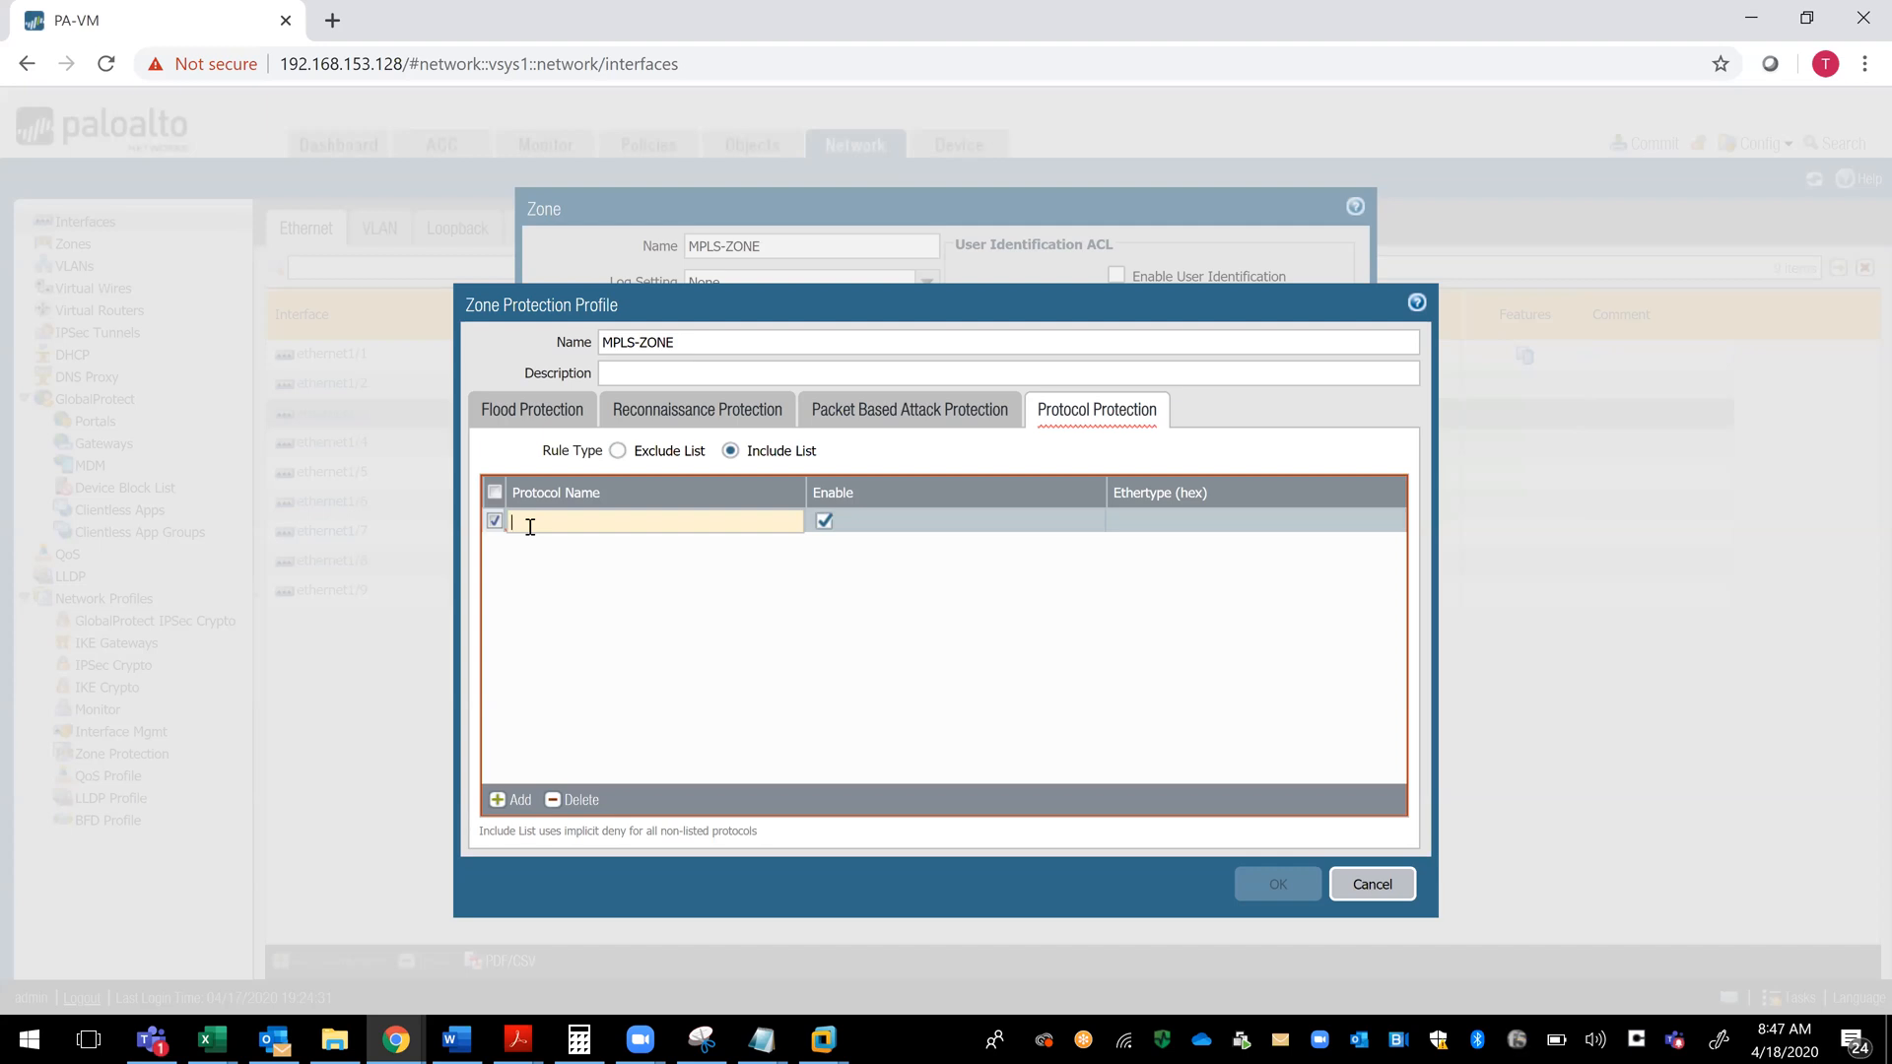
type("HTTP")
left_click(632, 612)
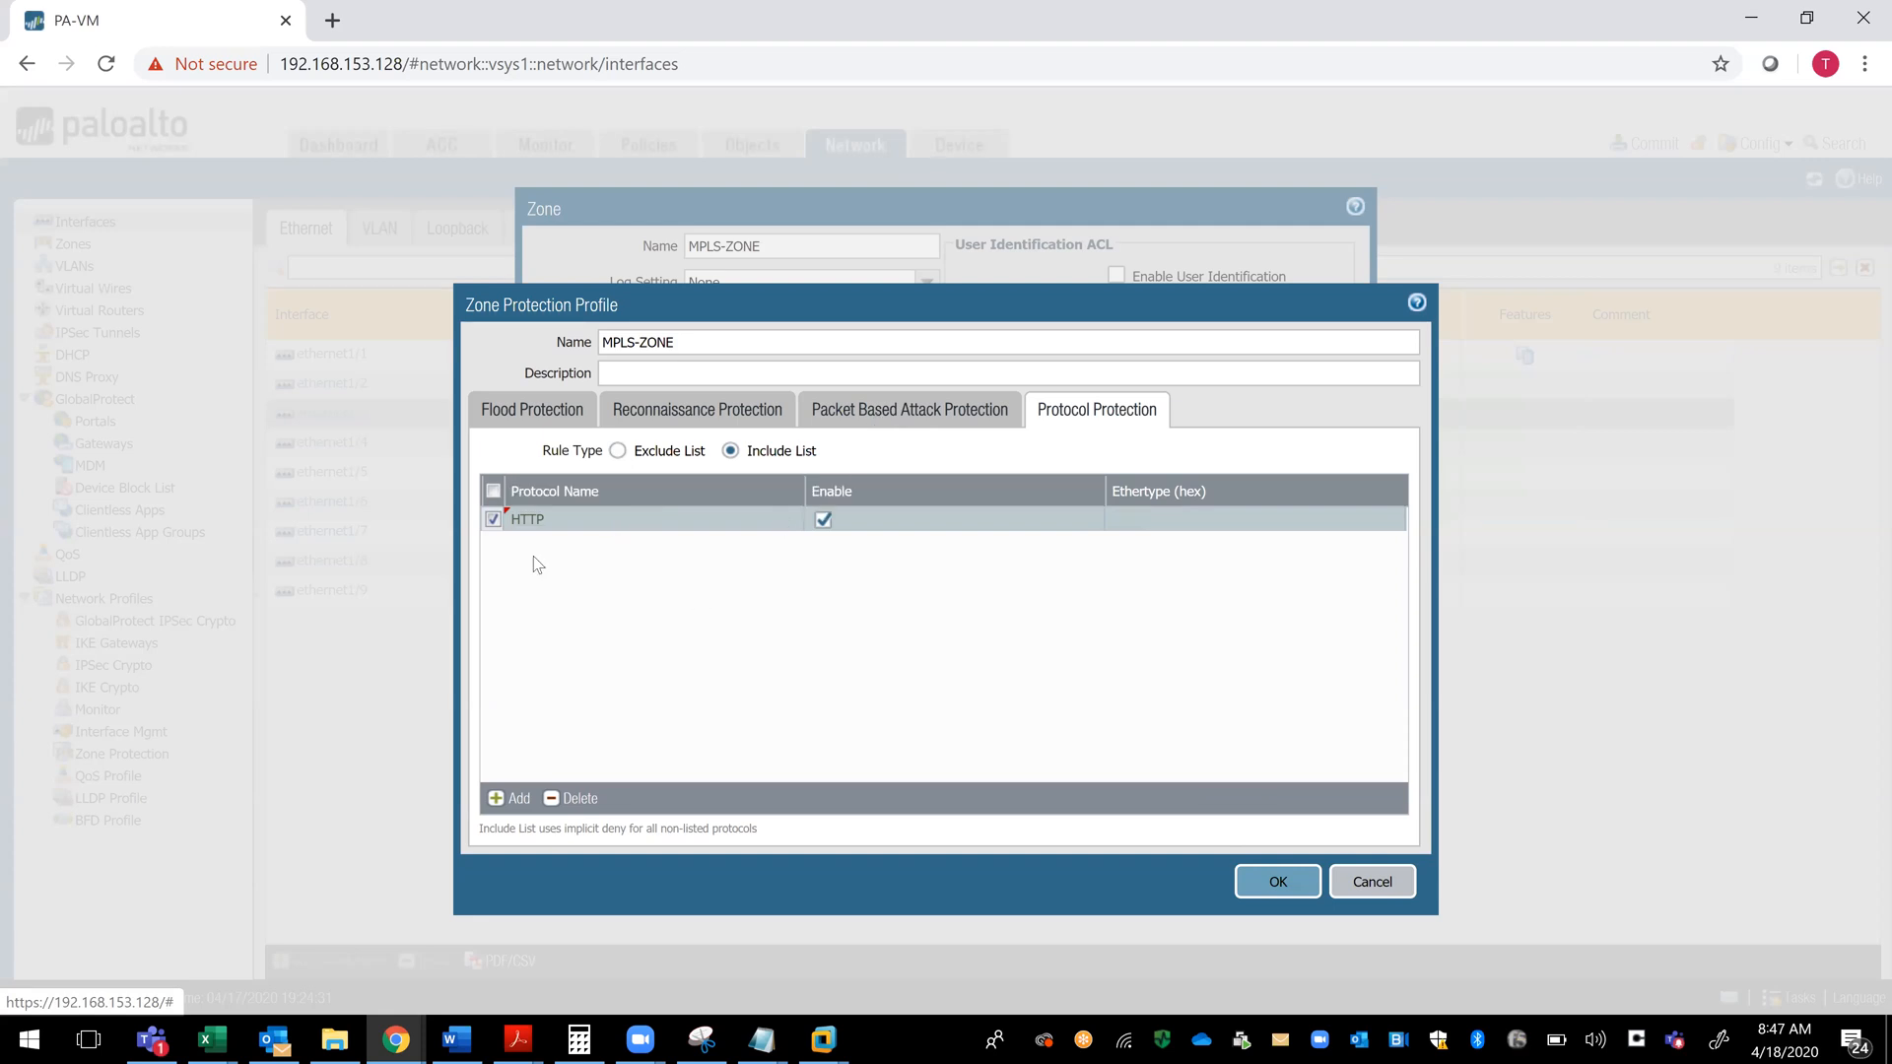
left_click(512, 799)
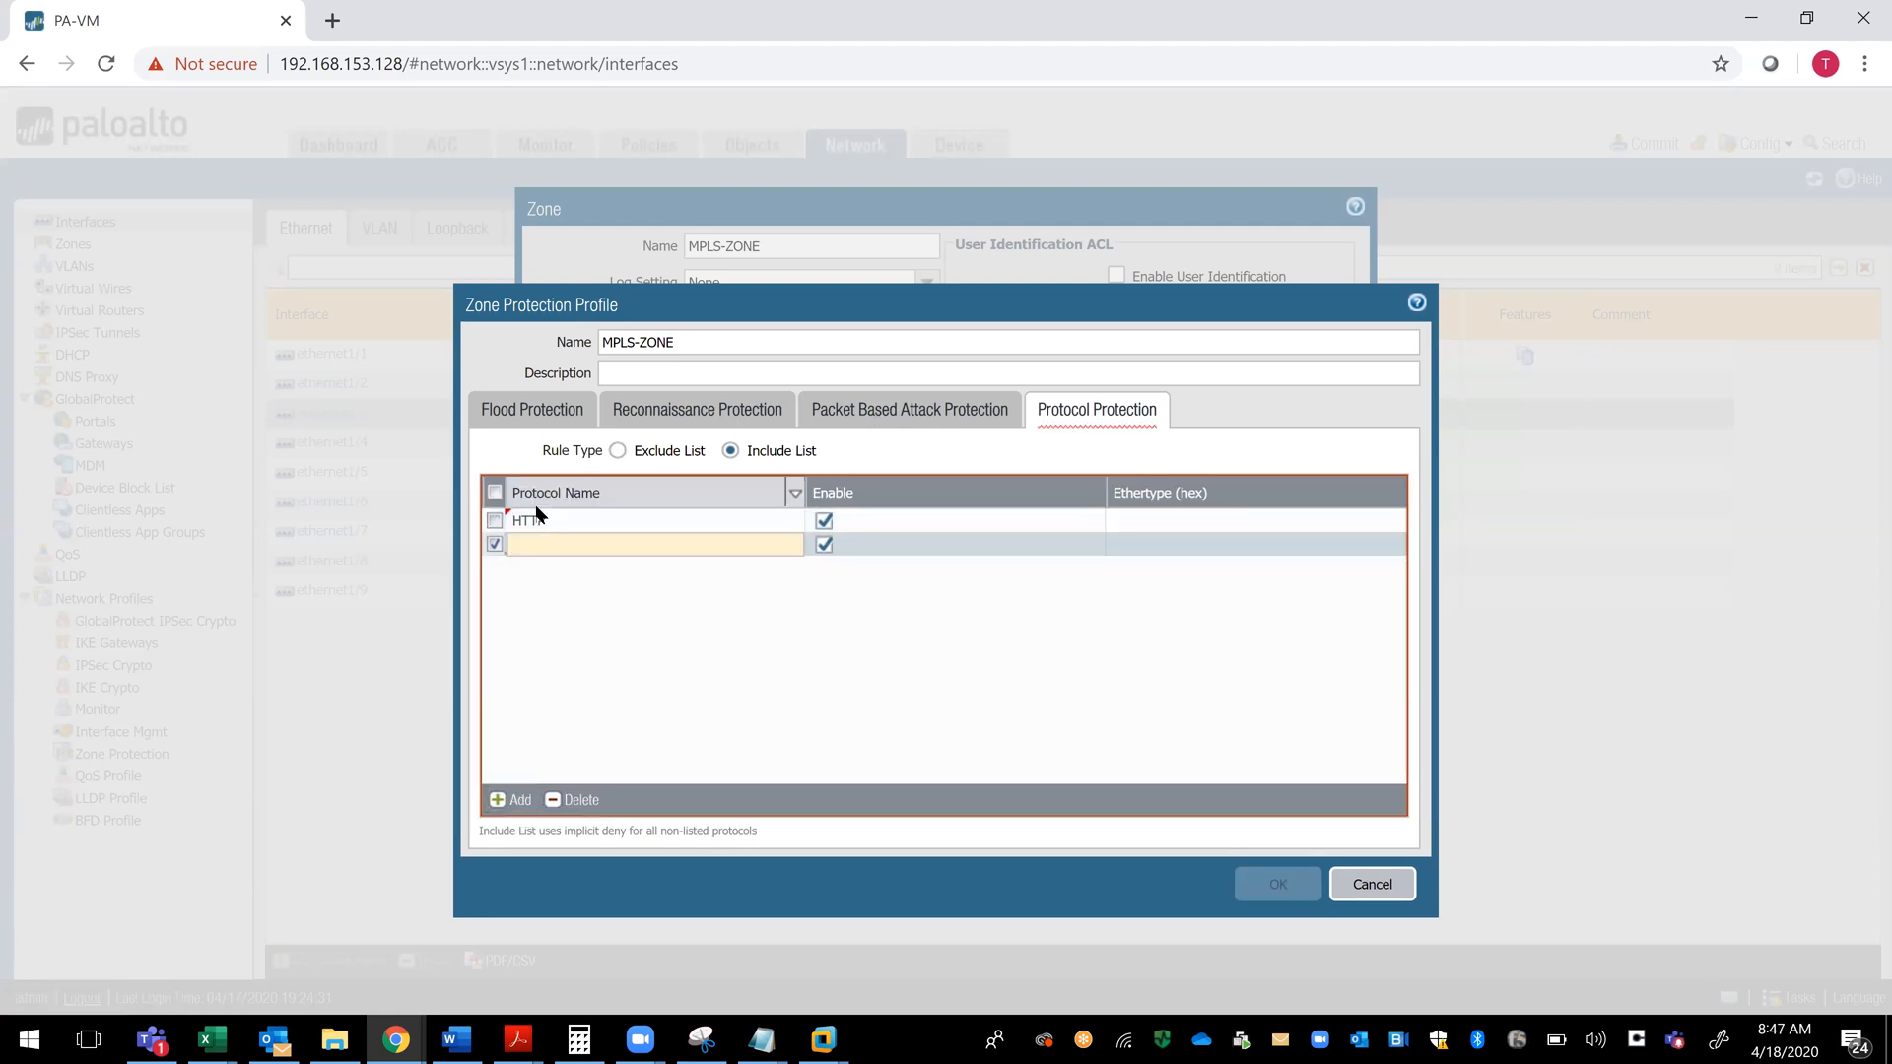
type("HTTPS")
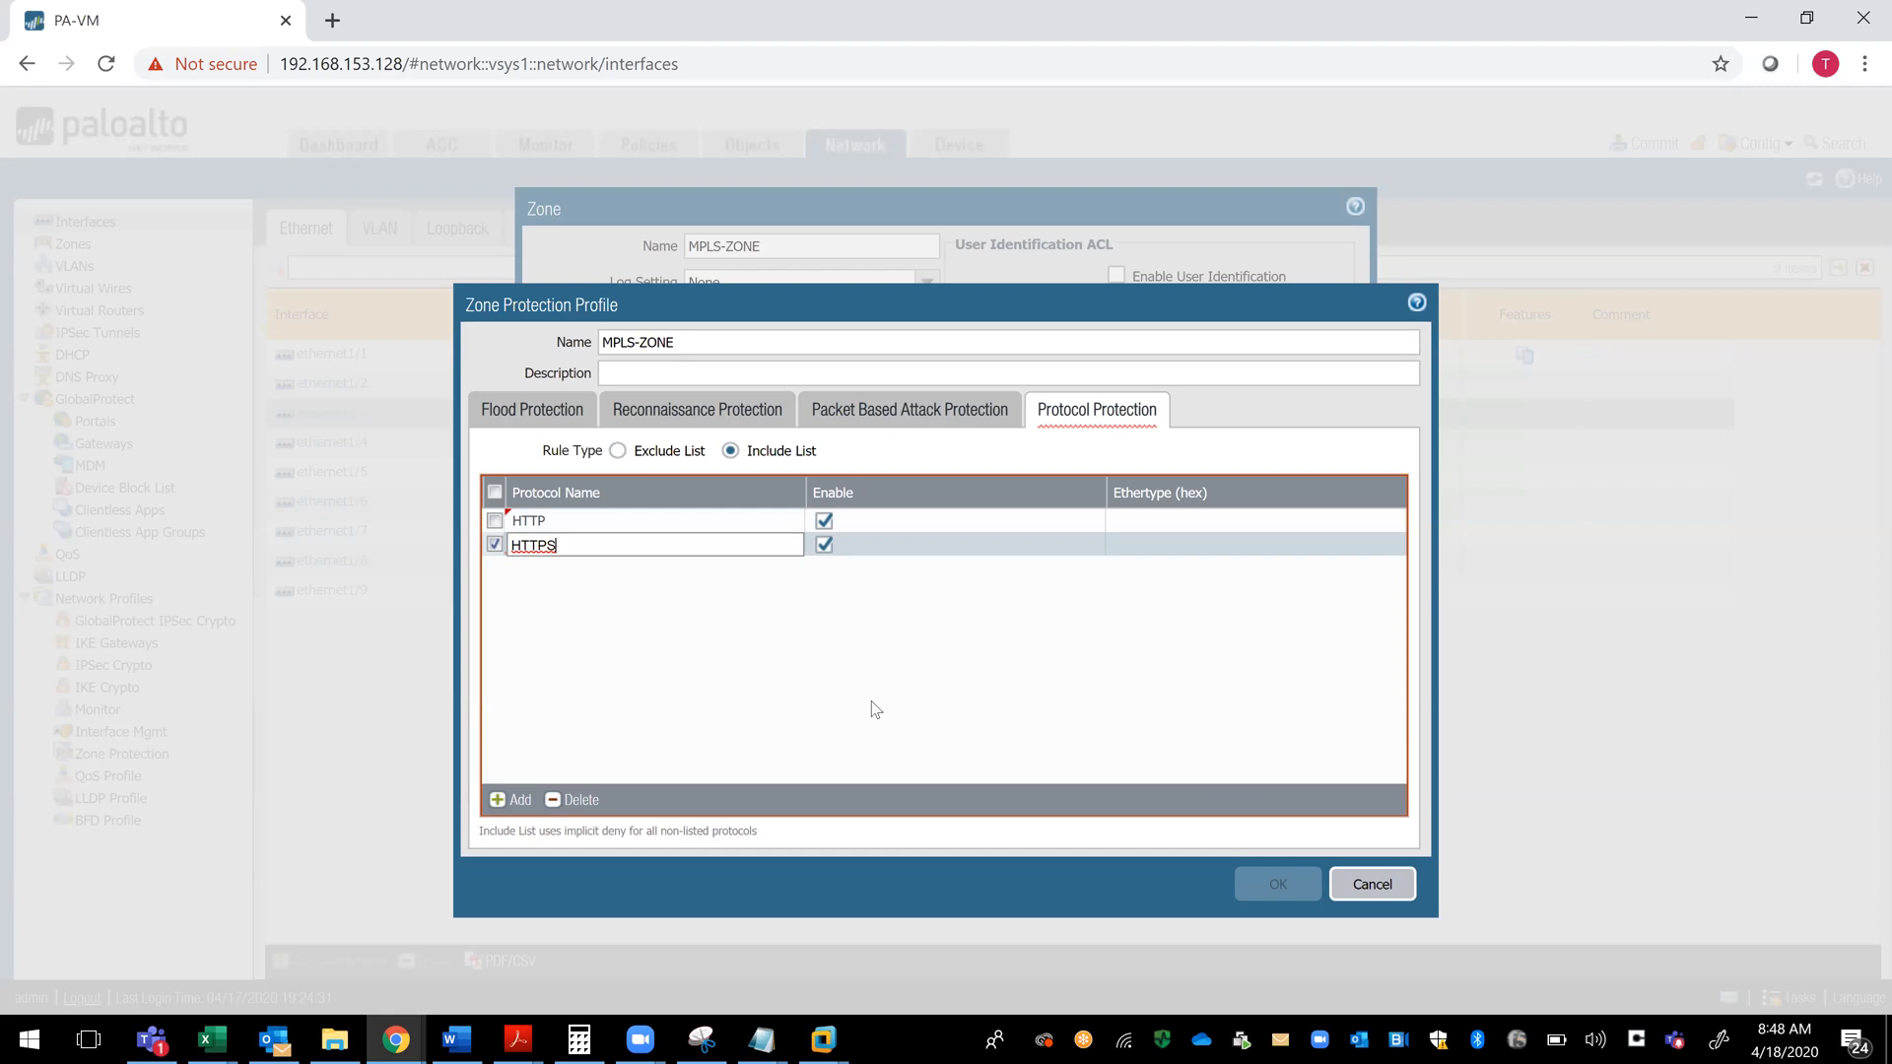
left_click(978, 621)
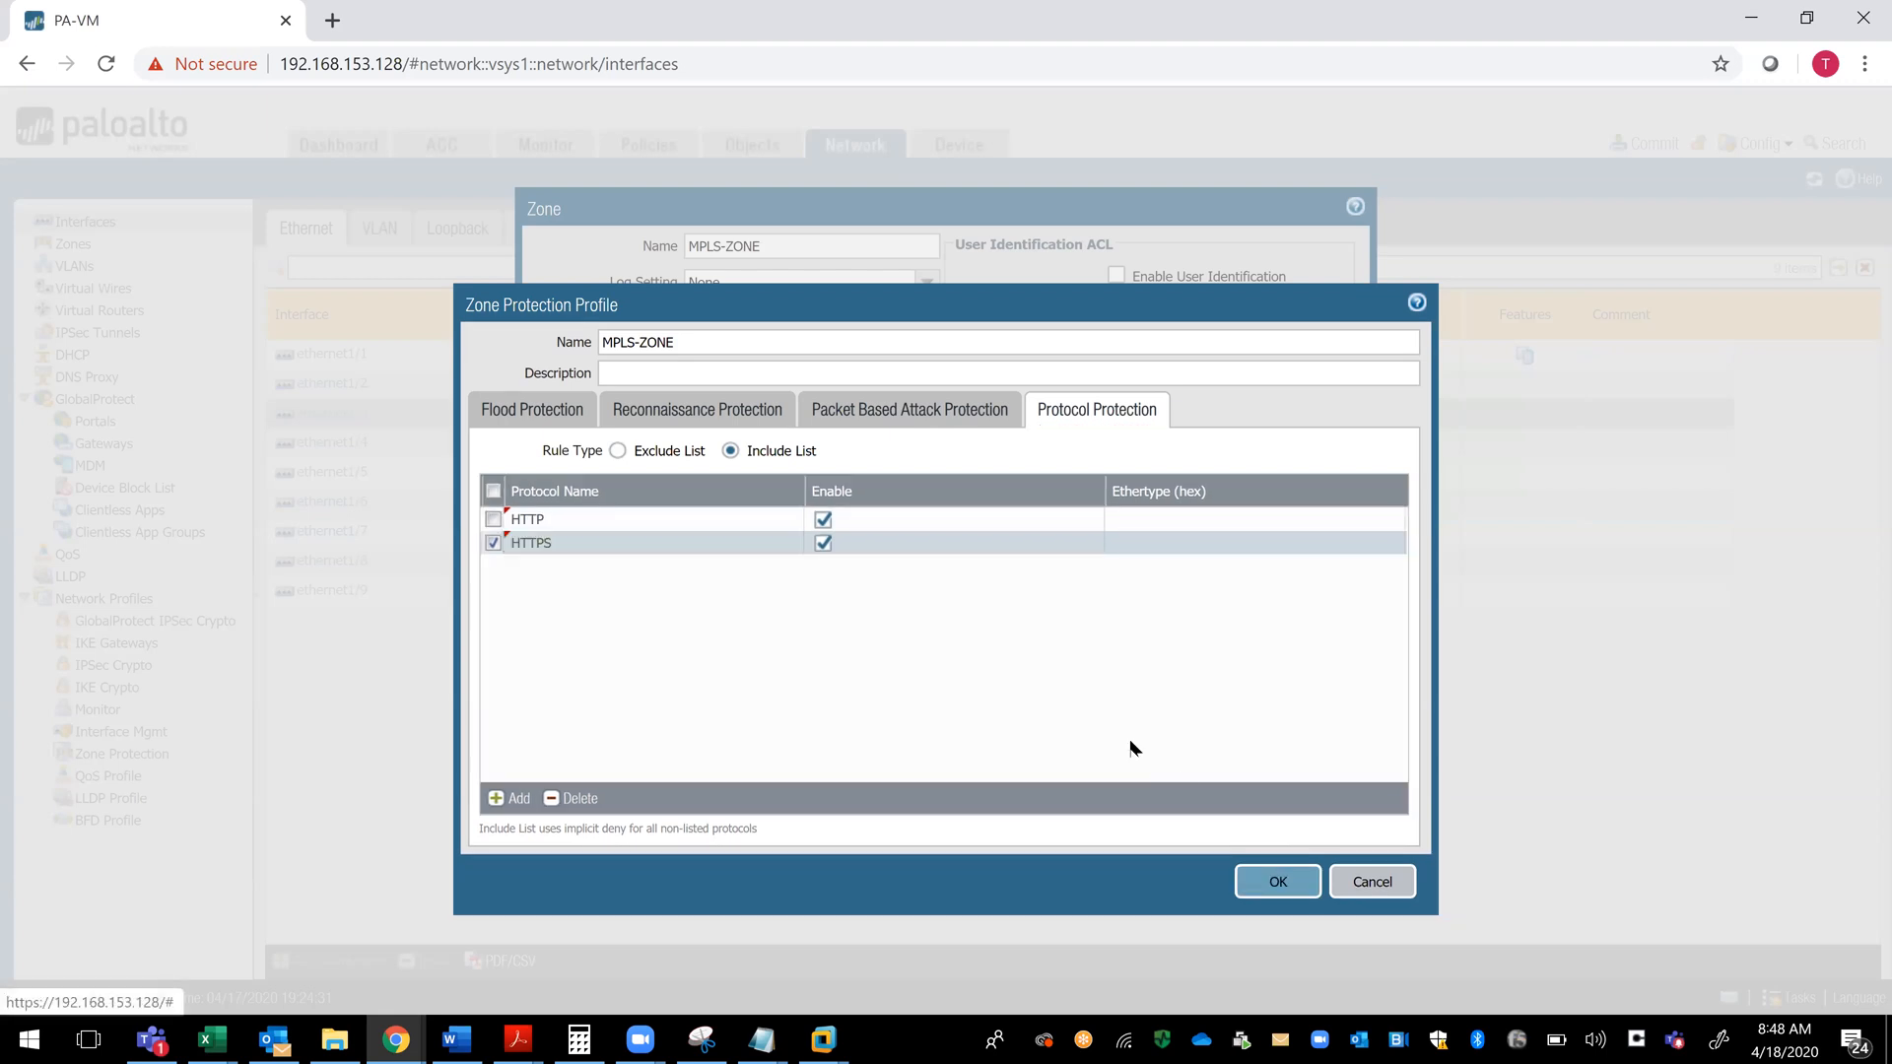
left_click(1270, 887)
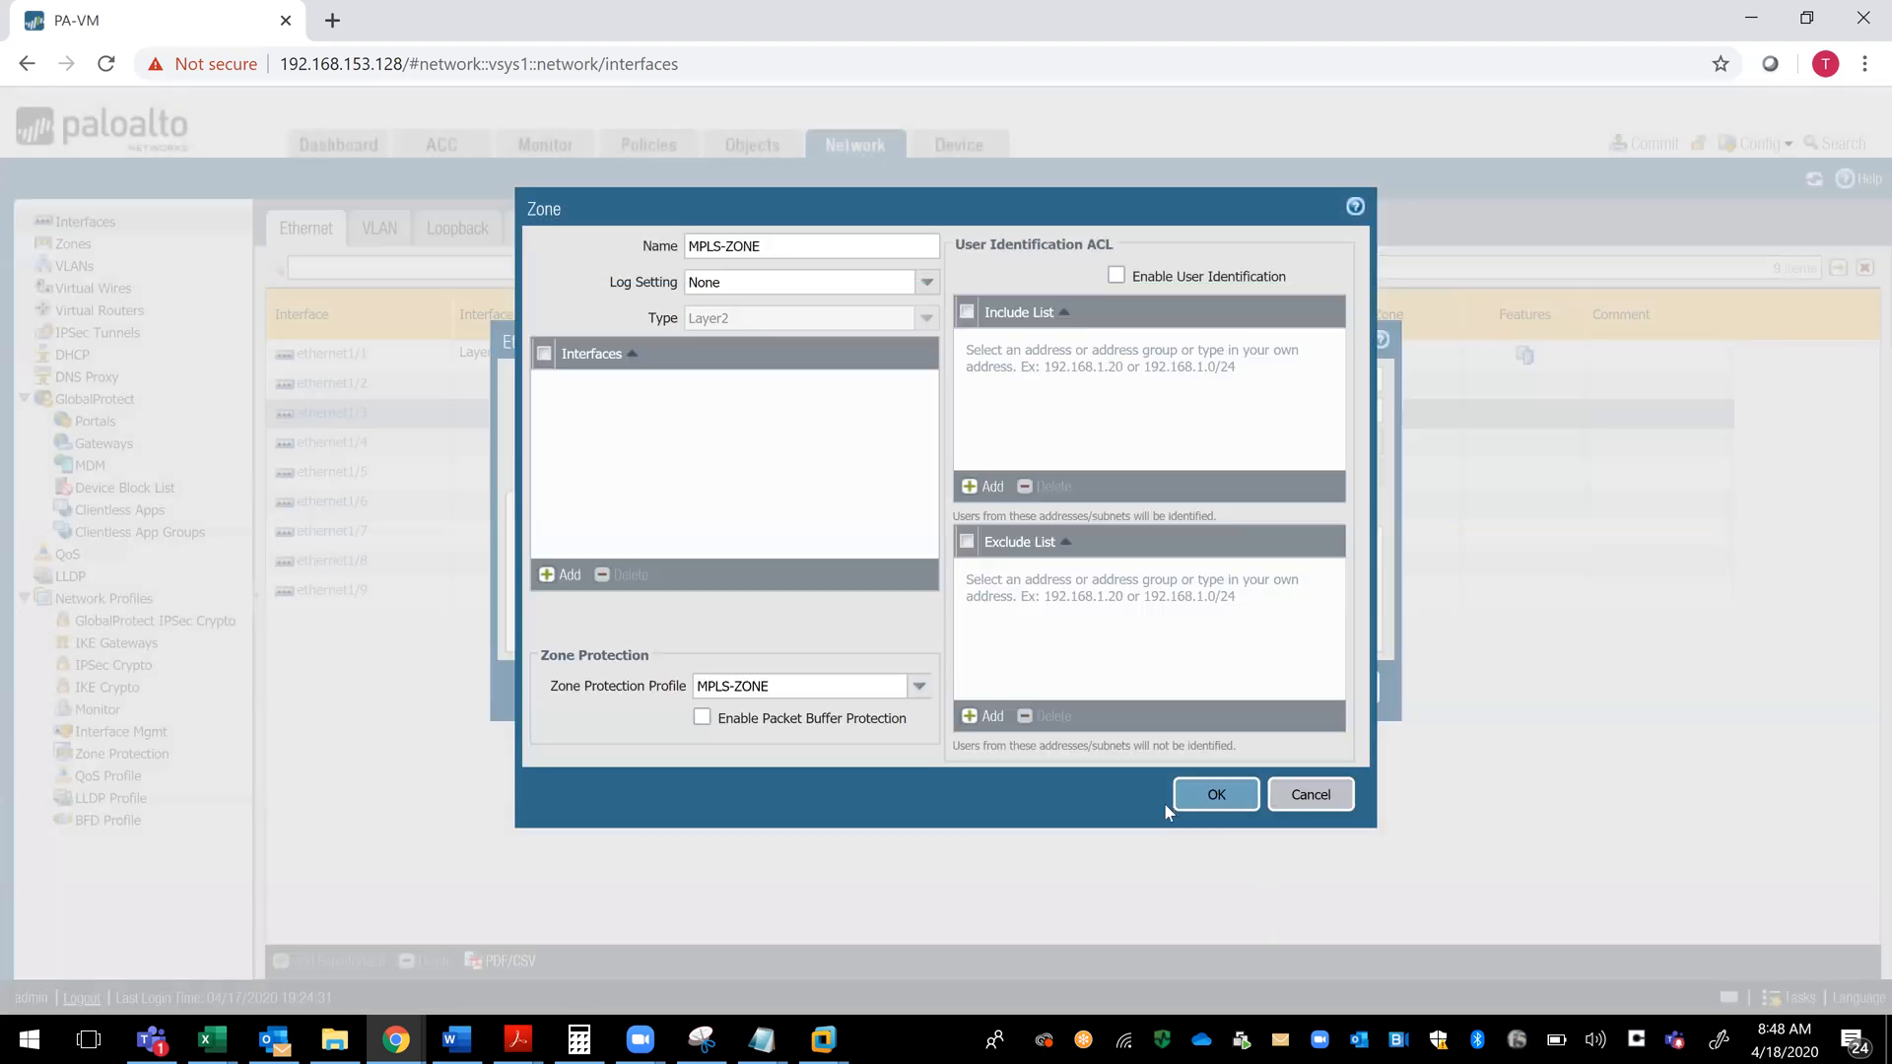
left_click(1226, 801)
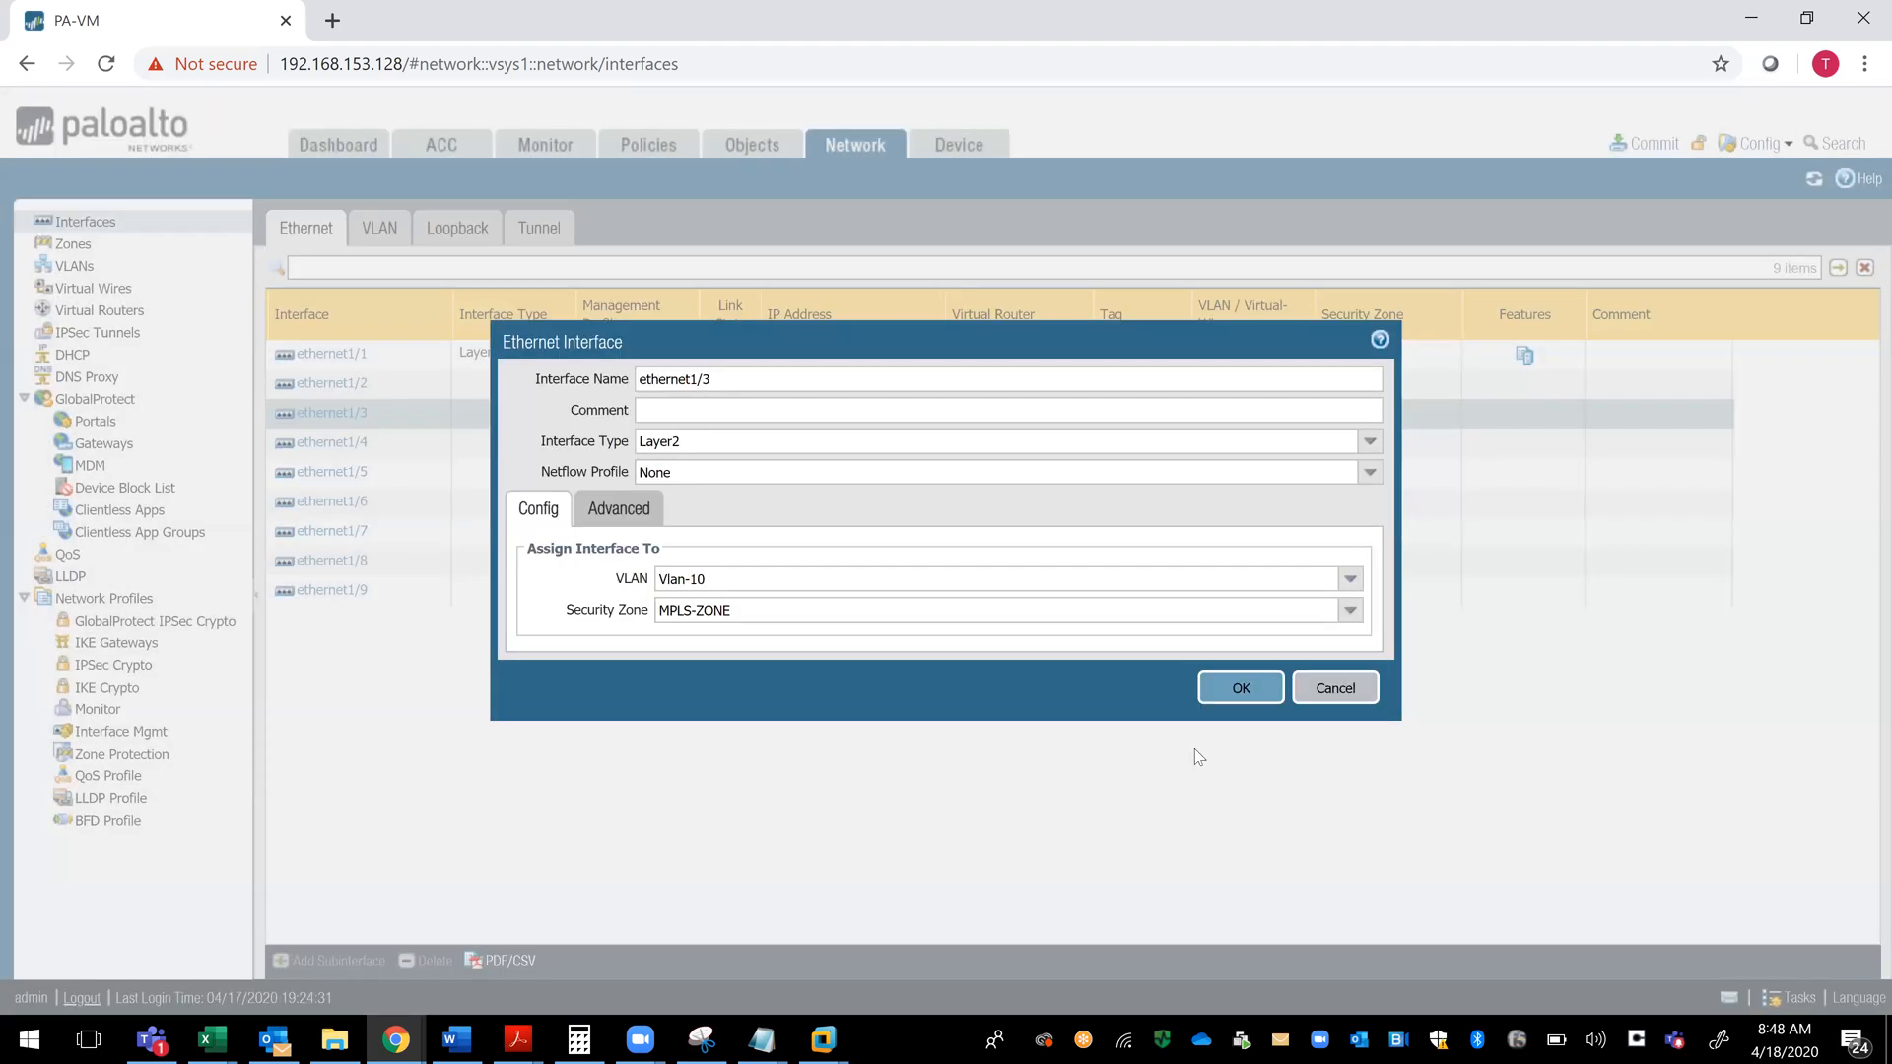
- Enable LLDP in the advanced settings of ethernet1/3 with no LLDP profile, and save the interface
triple_click(718, 387)
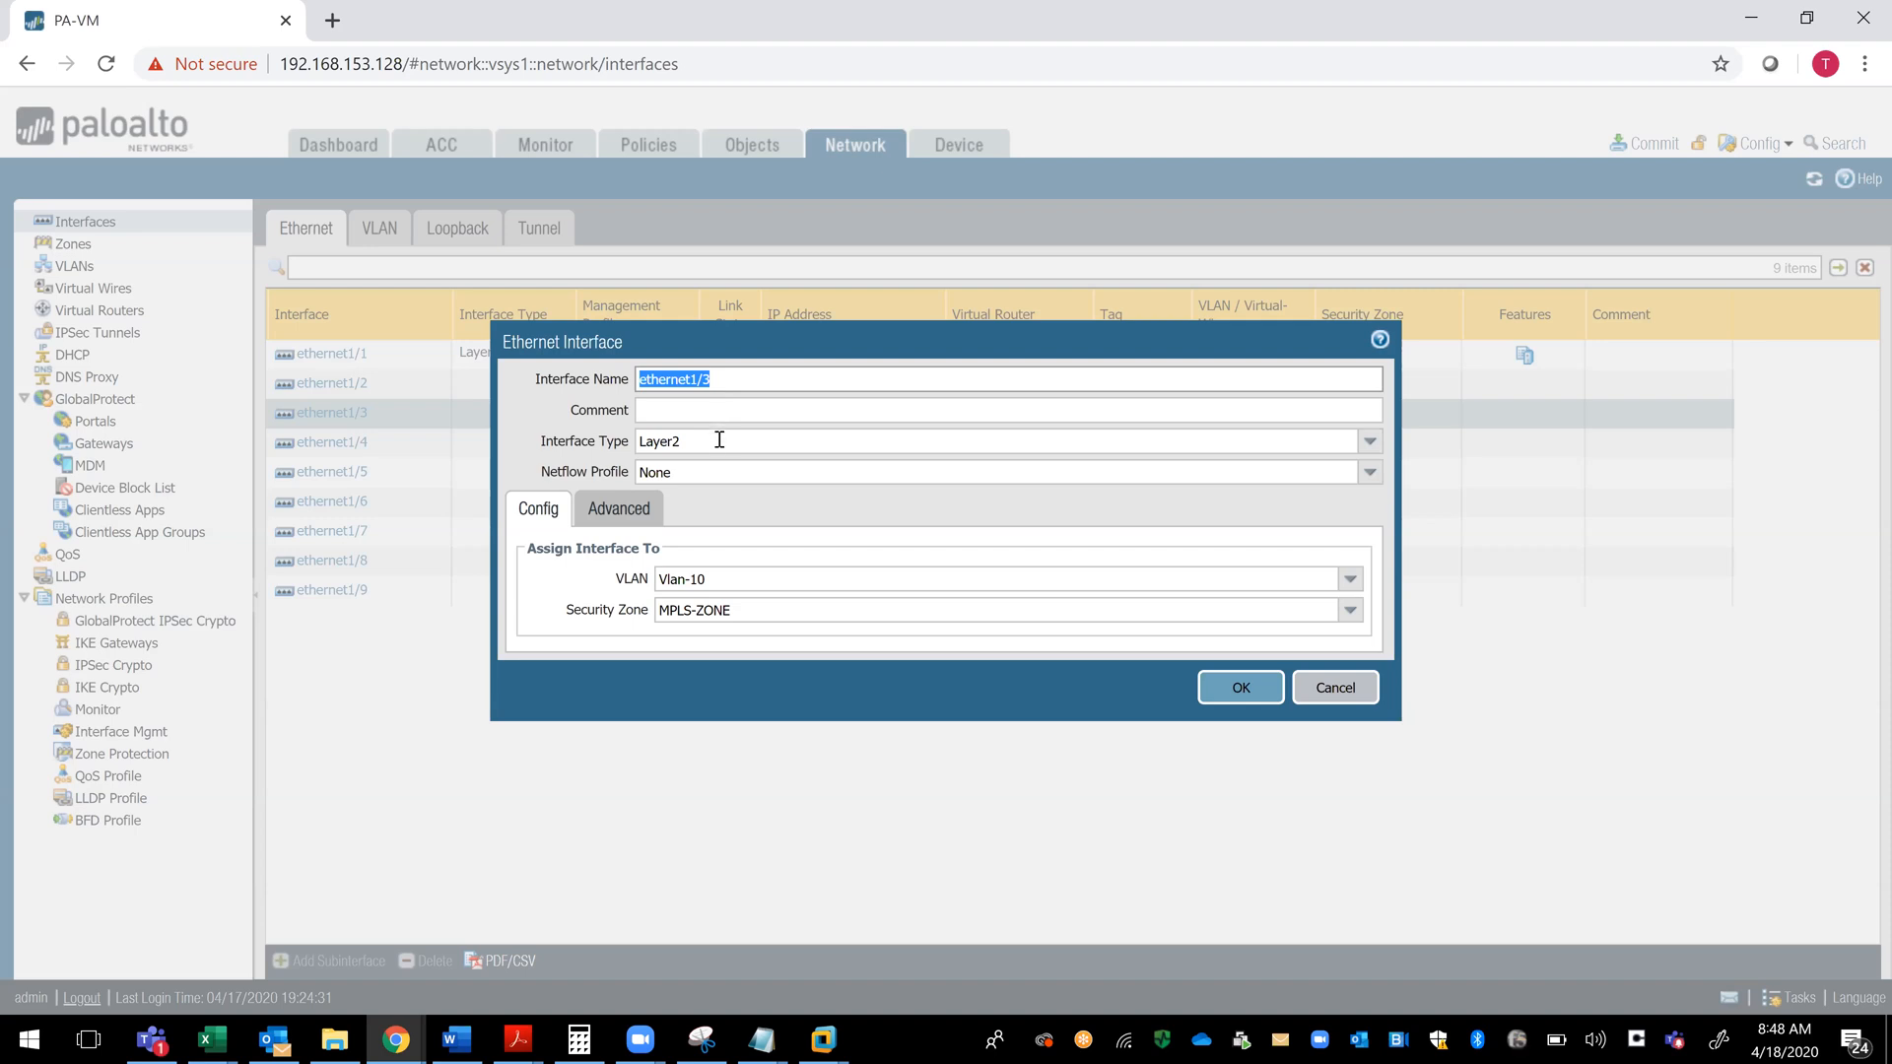
left_click(708, 587)
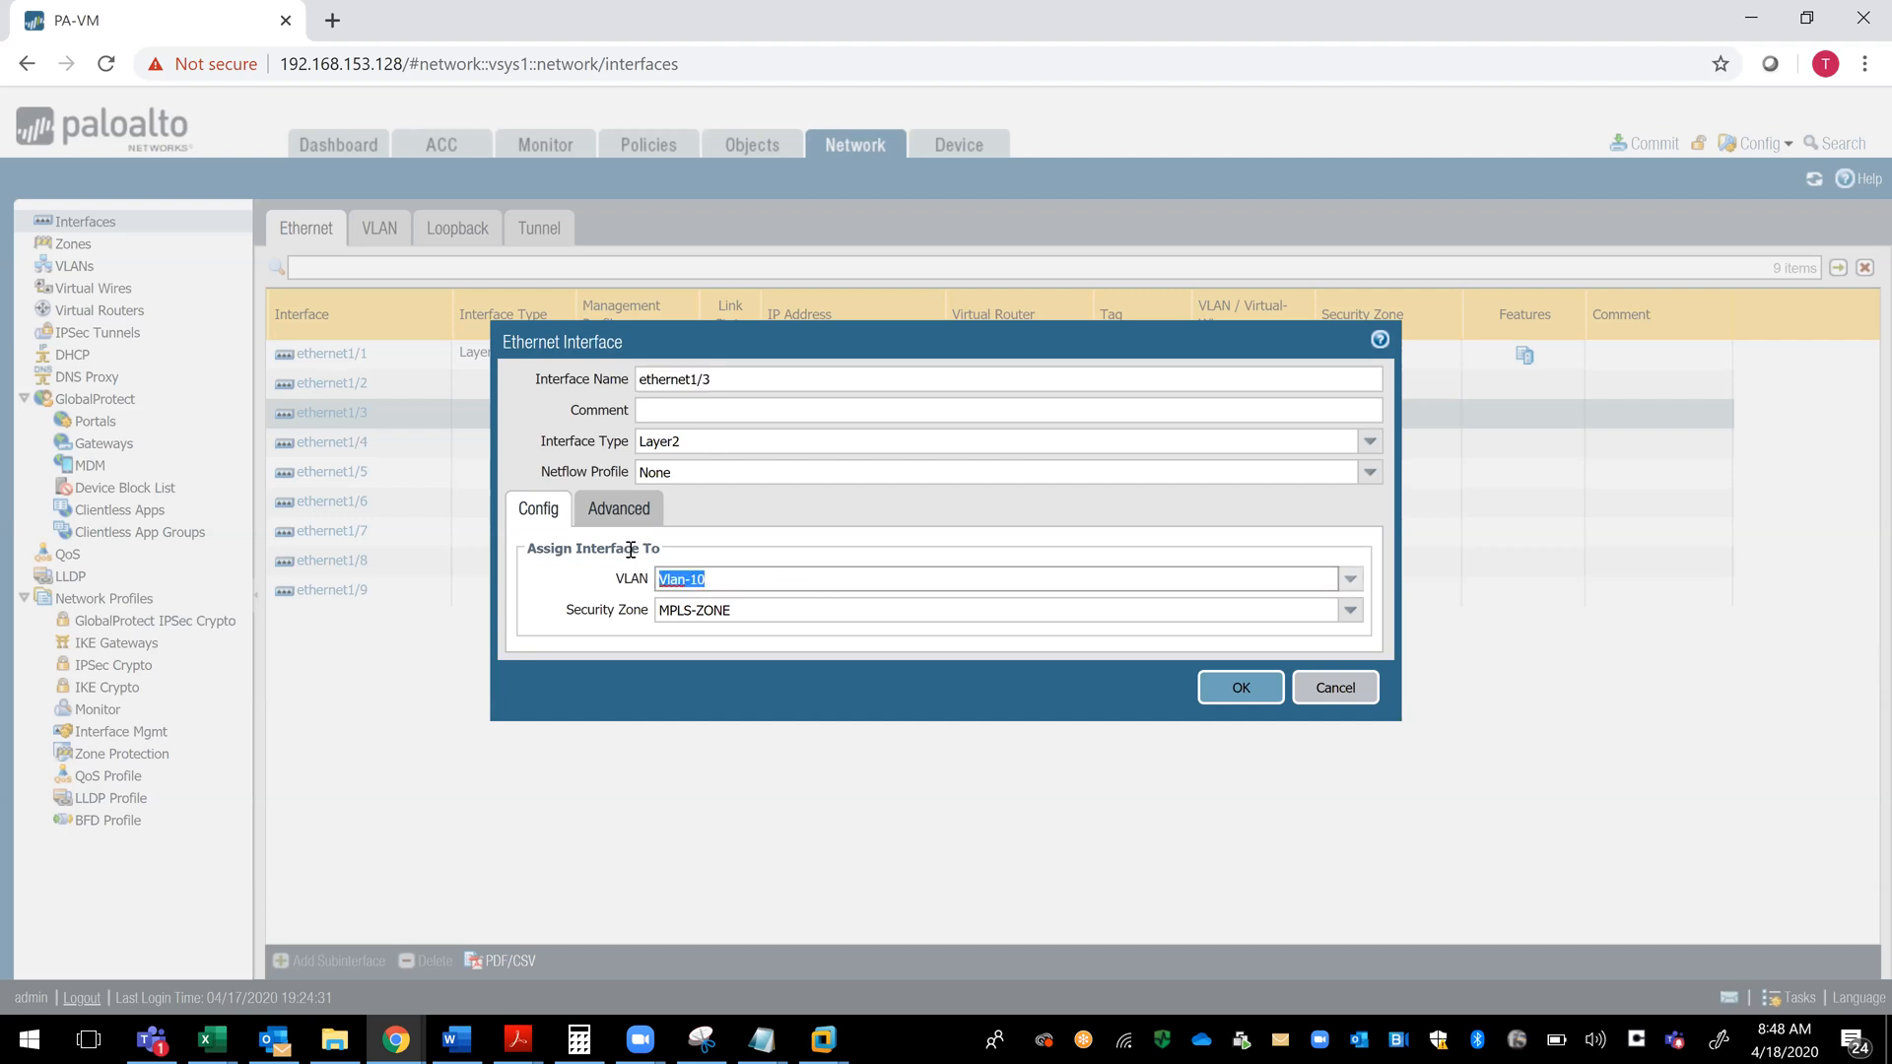
left_click(636, 518)
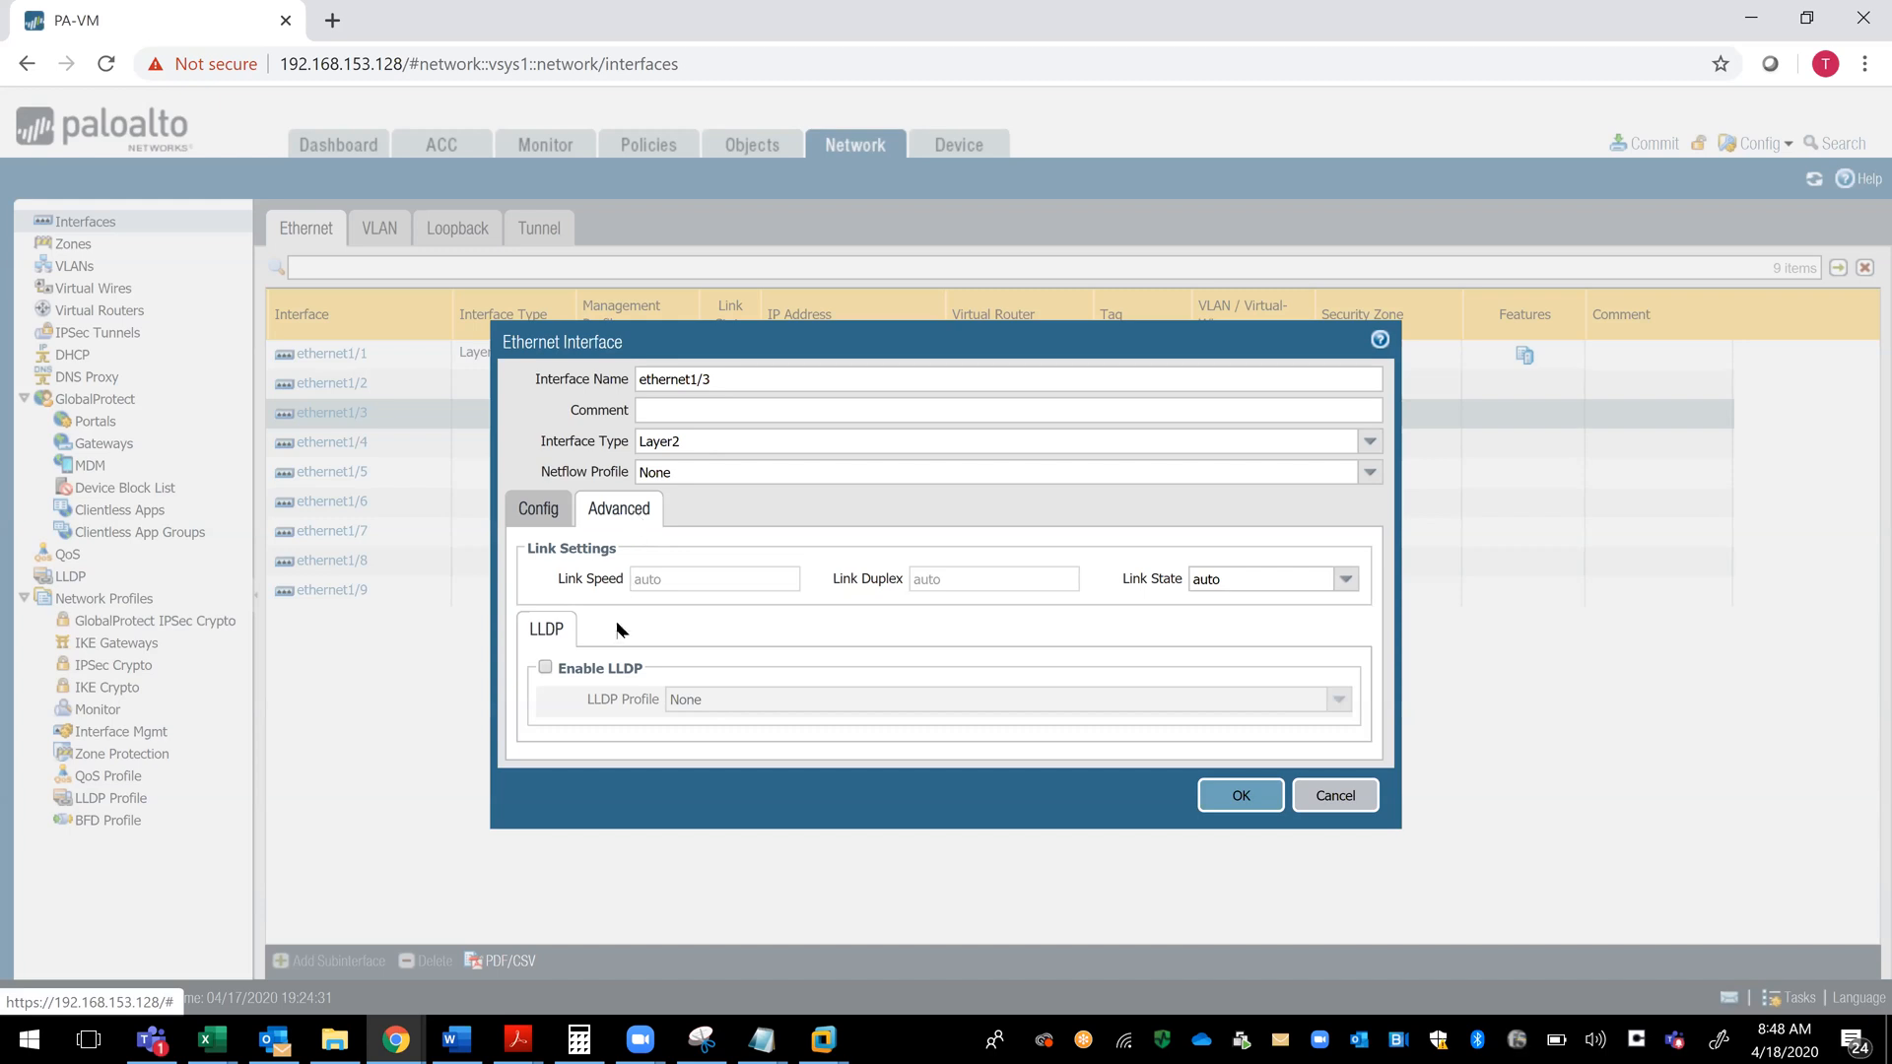
left_click(545, 667)
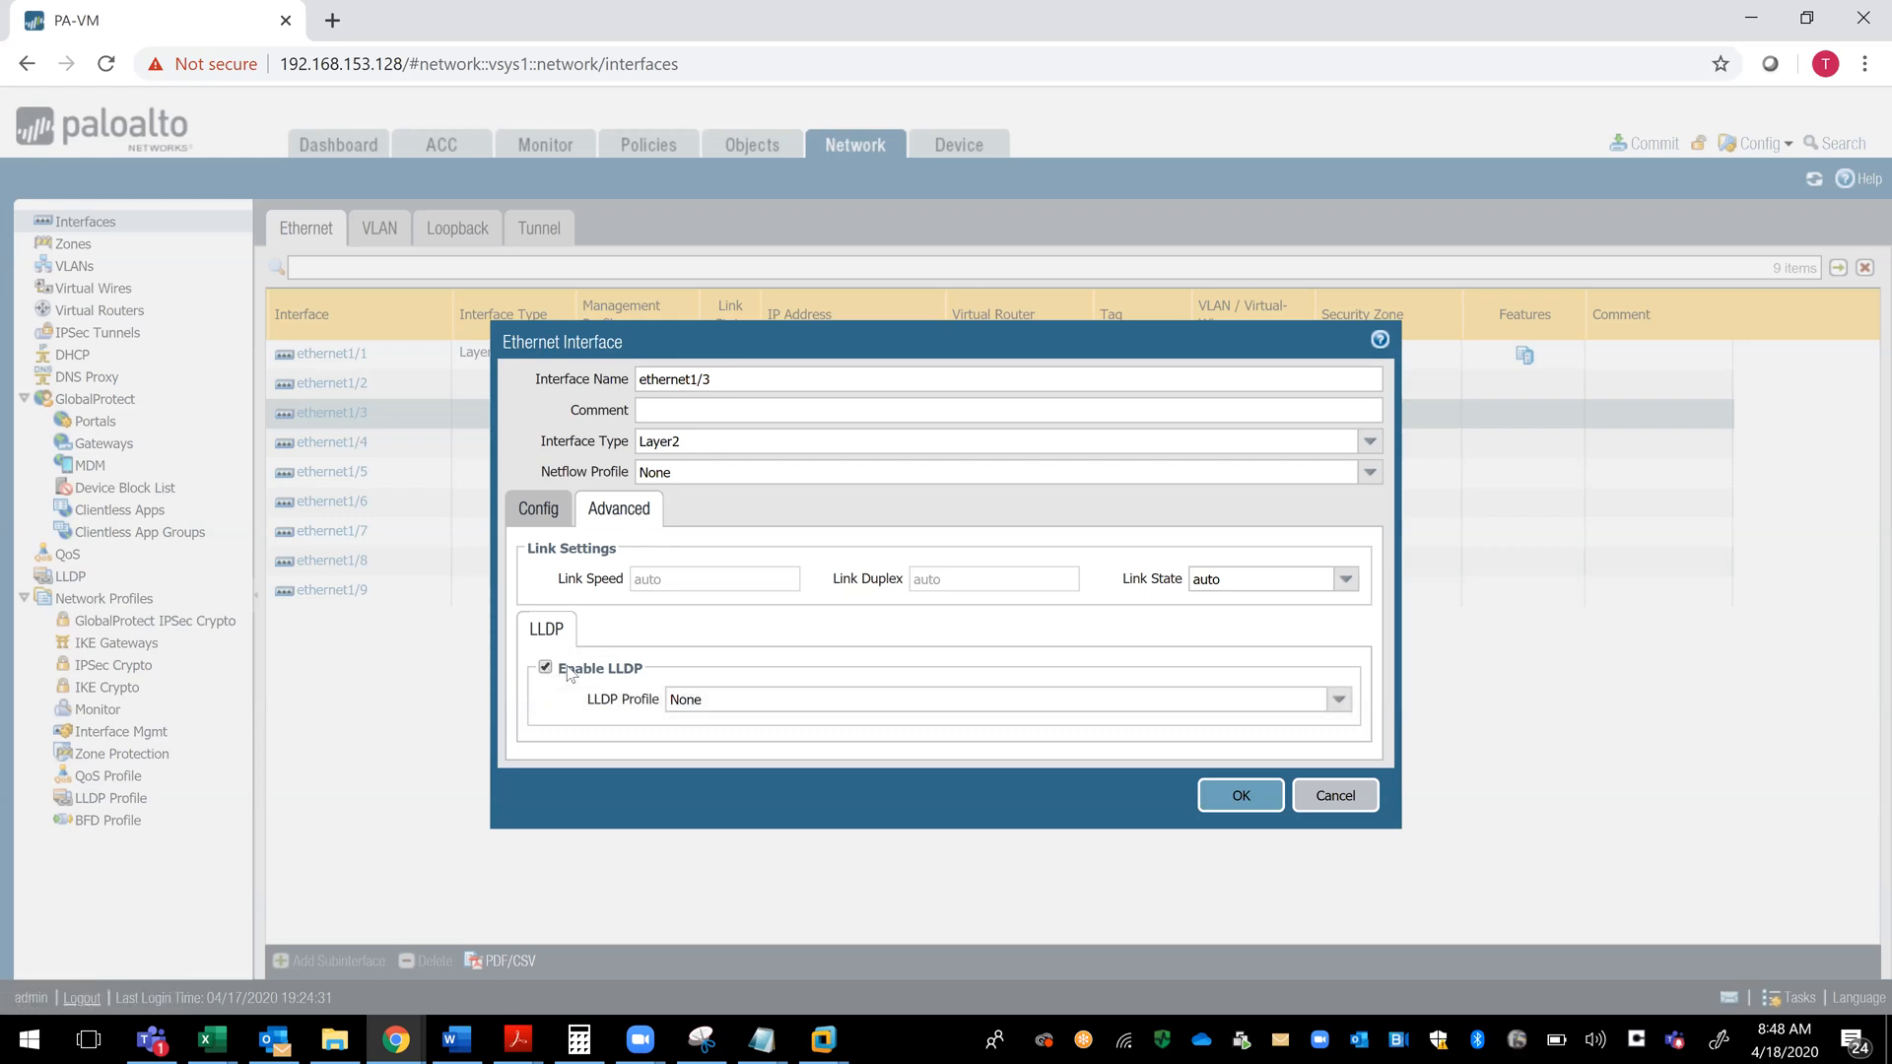
left_click(778, 700)
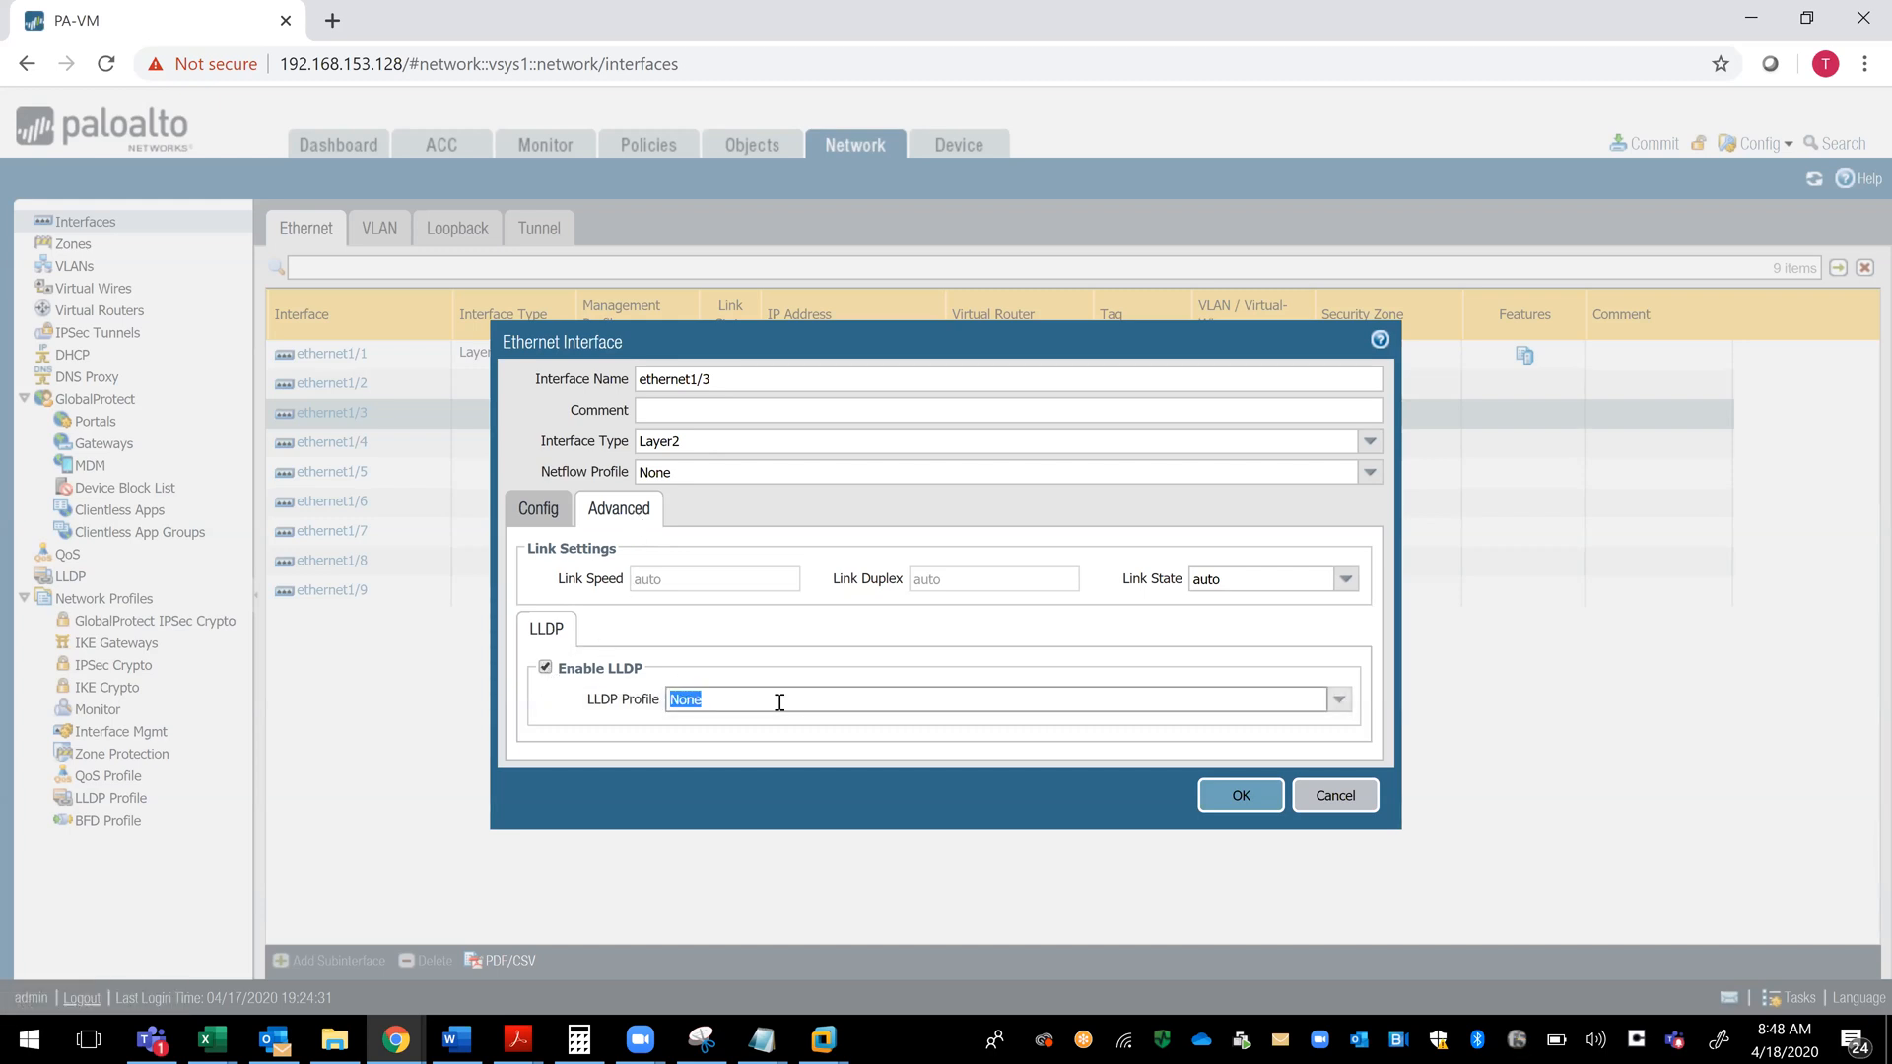
left_click(522, 521)
left_click(1239, 690)
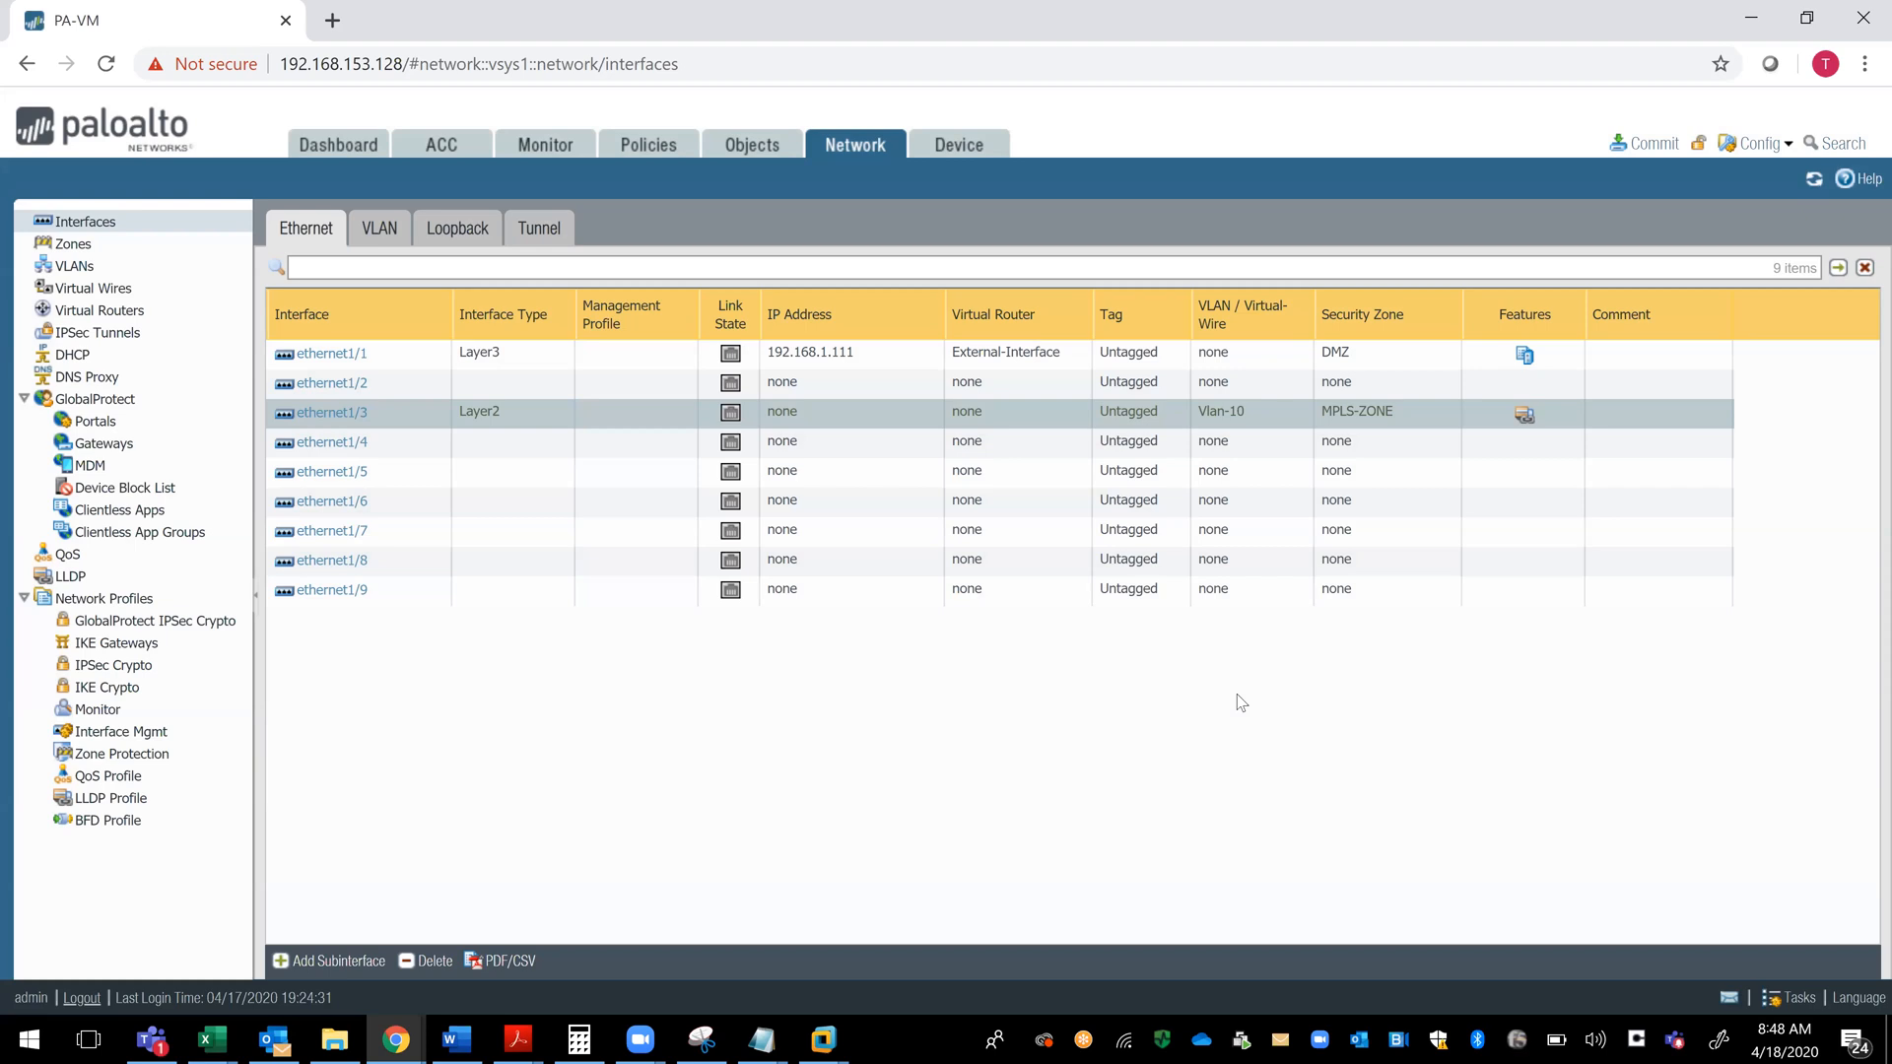
- Review the virtual wires and virtual routers lists, and inspect a blank virtual router form without saving it
left_click(81, 291)
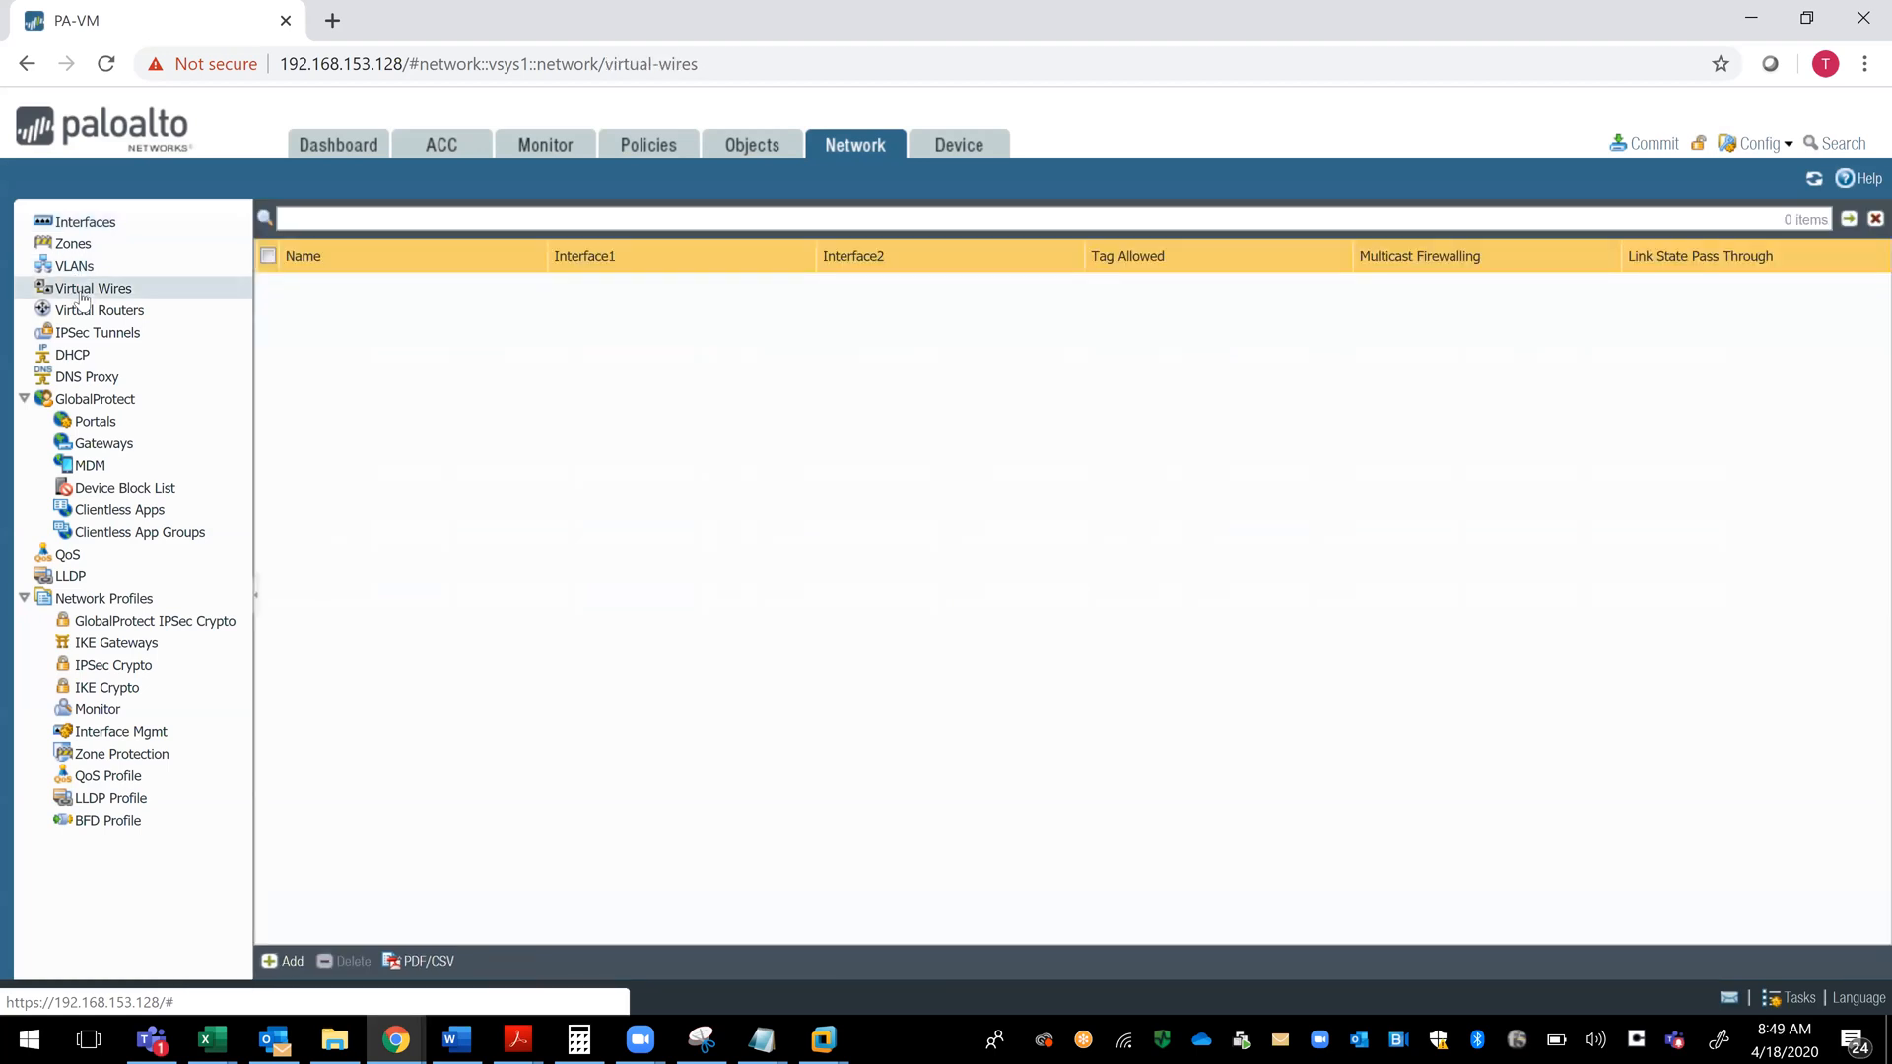
left_click(83, 313)
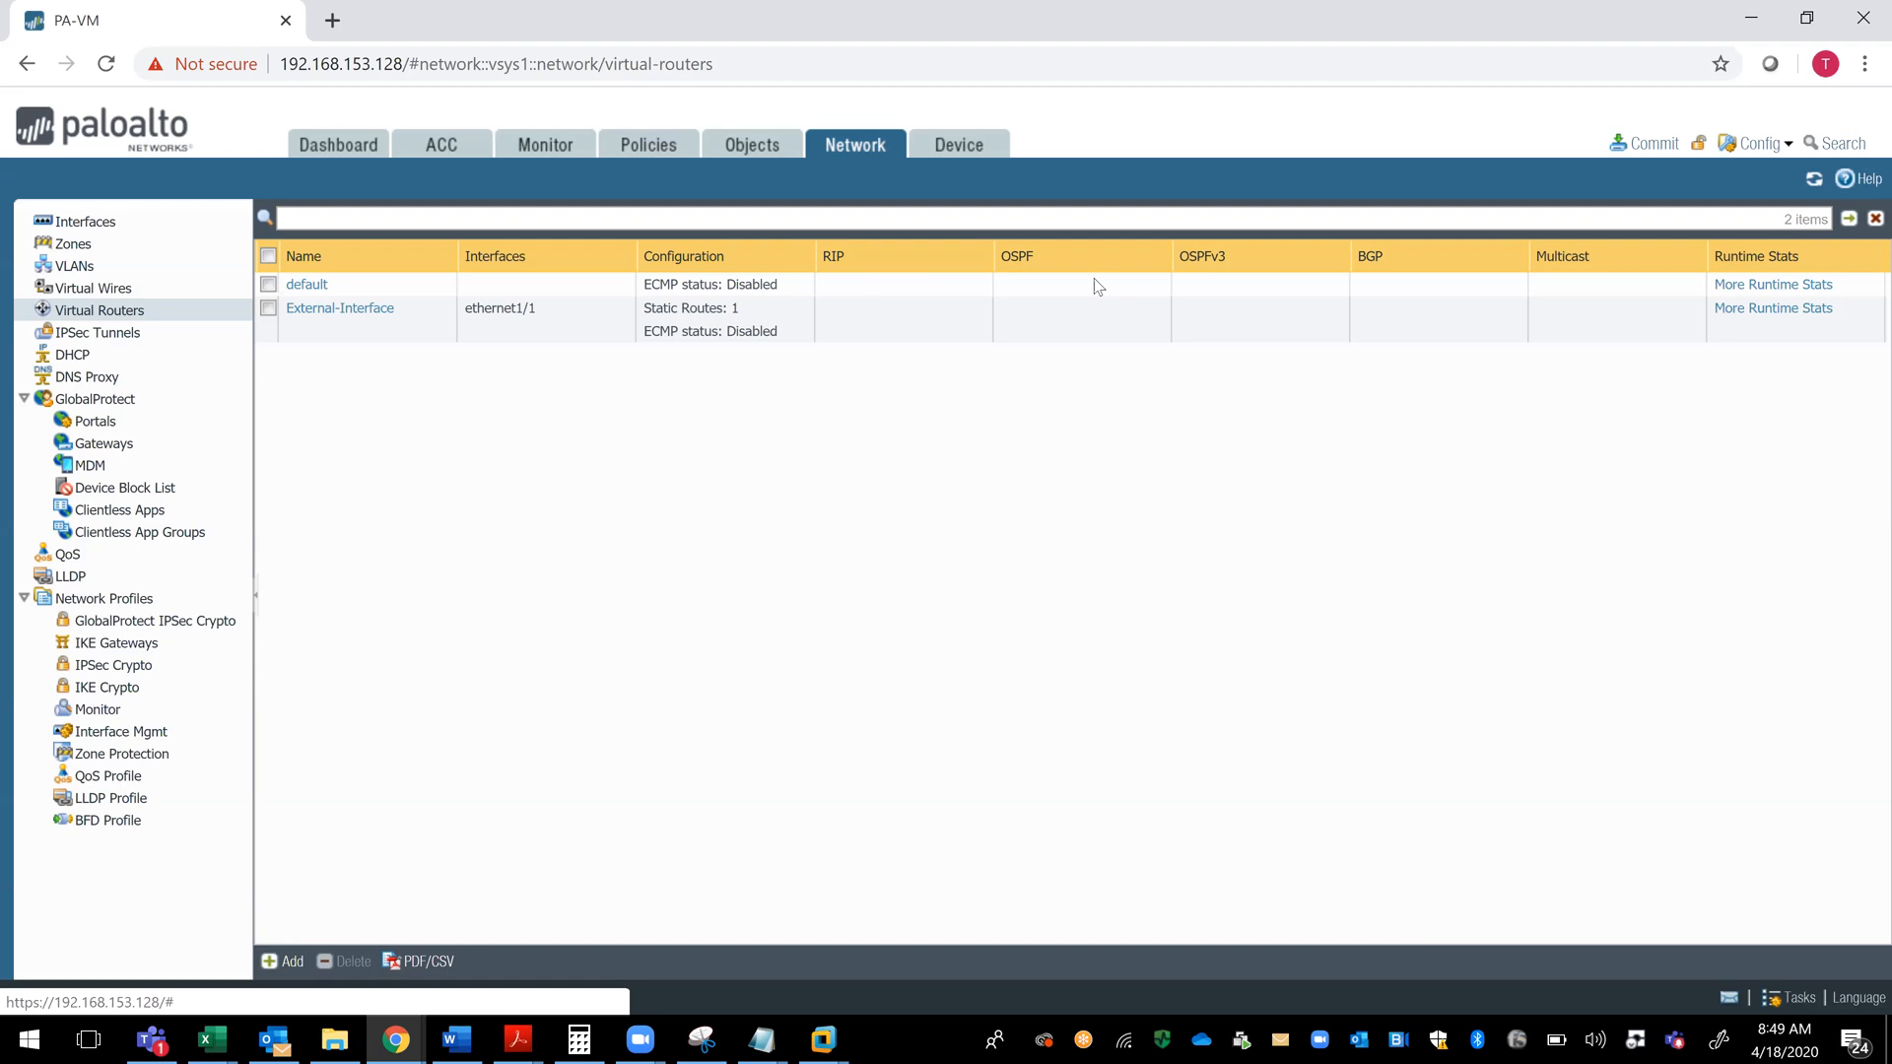
left_click(114, 314)
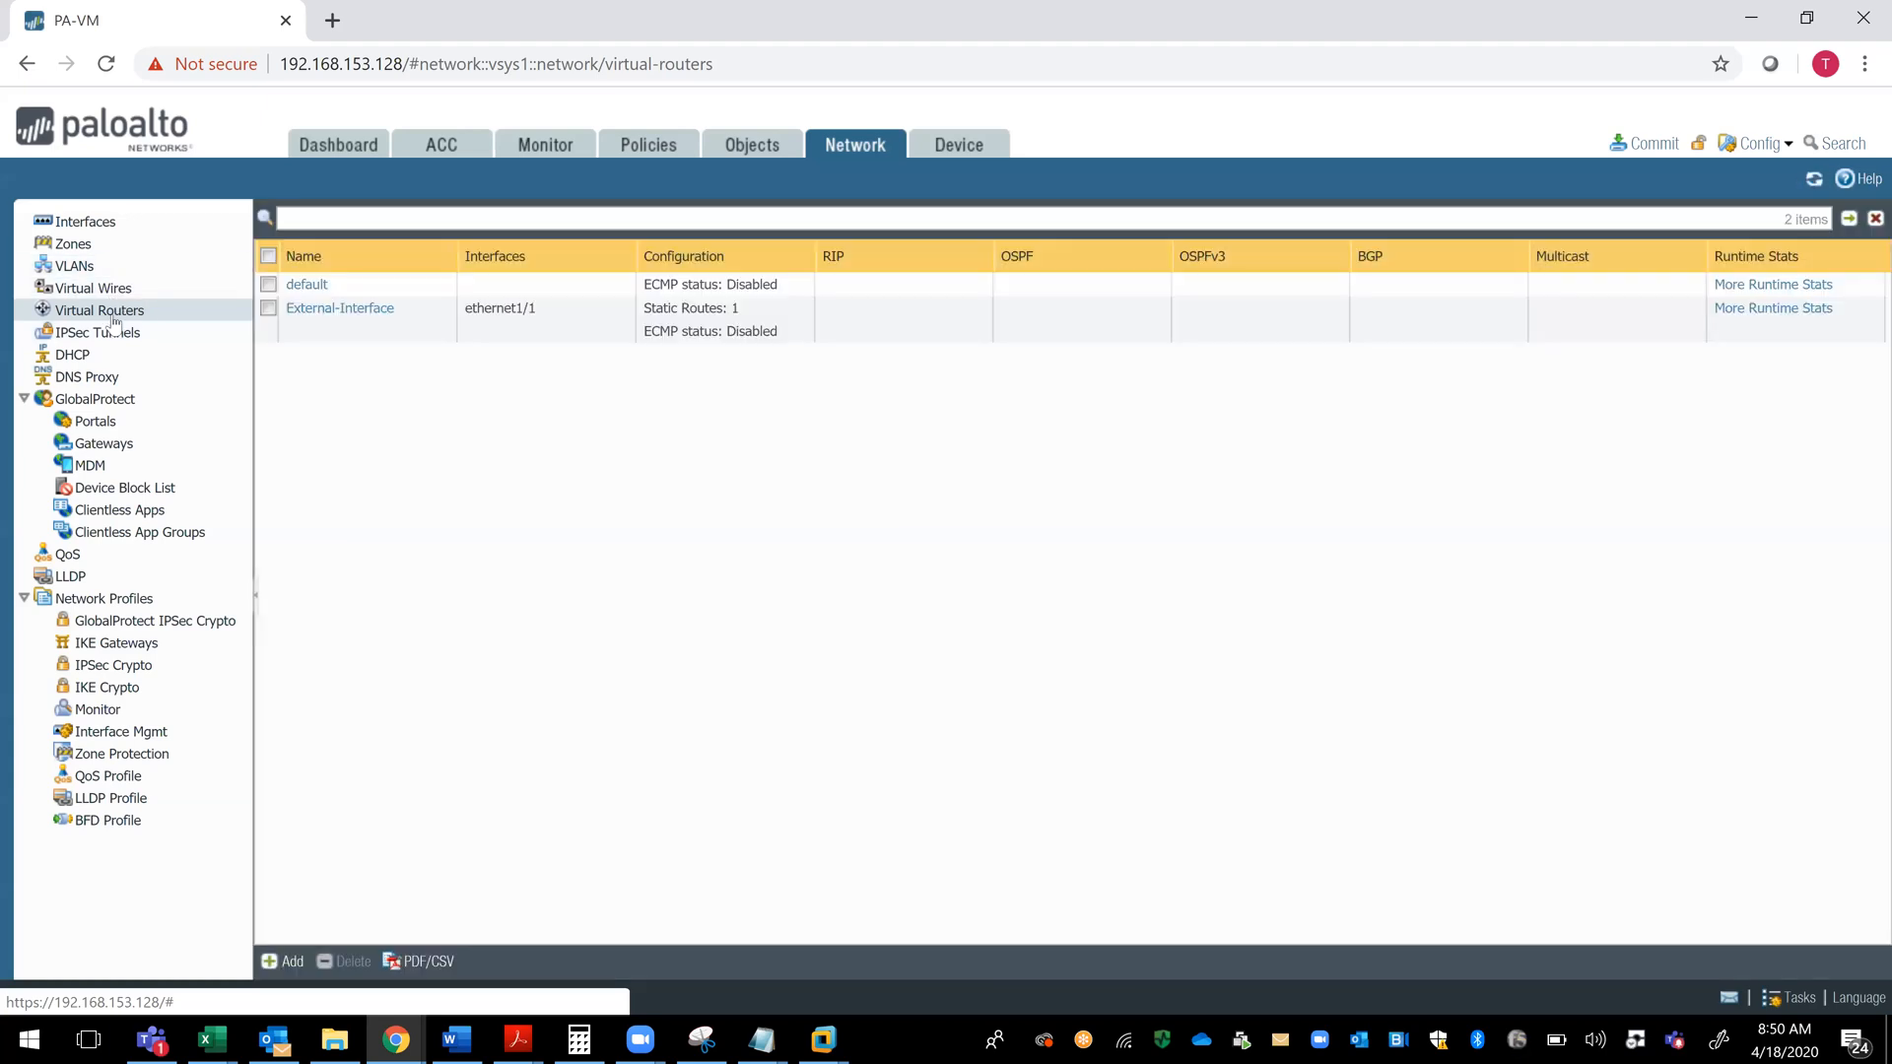
left_click(288, 961)
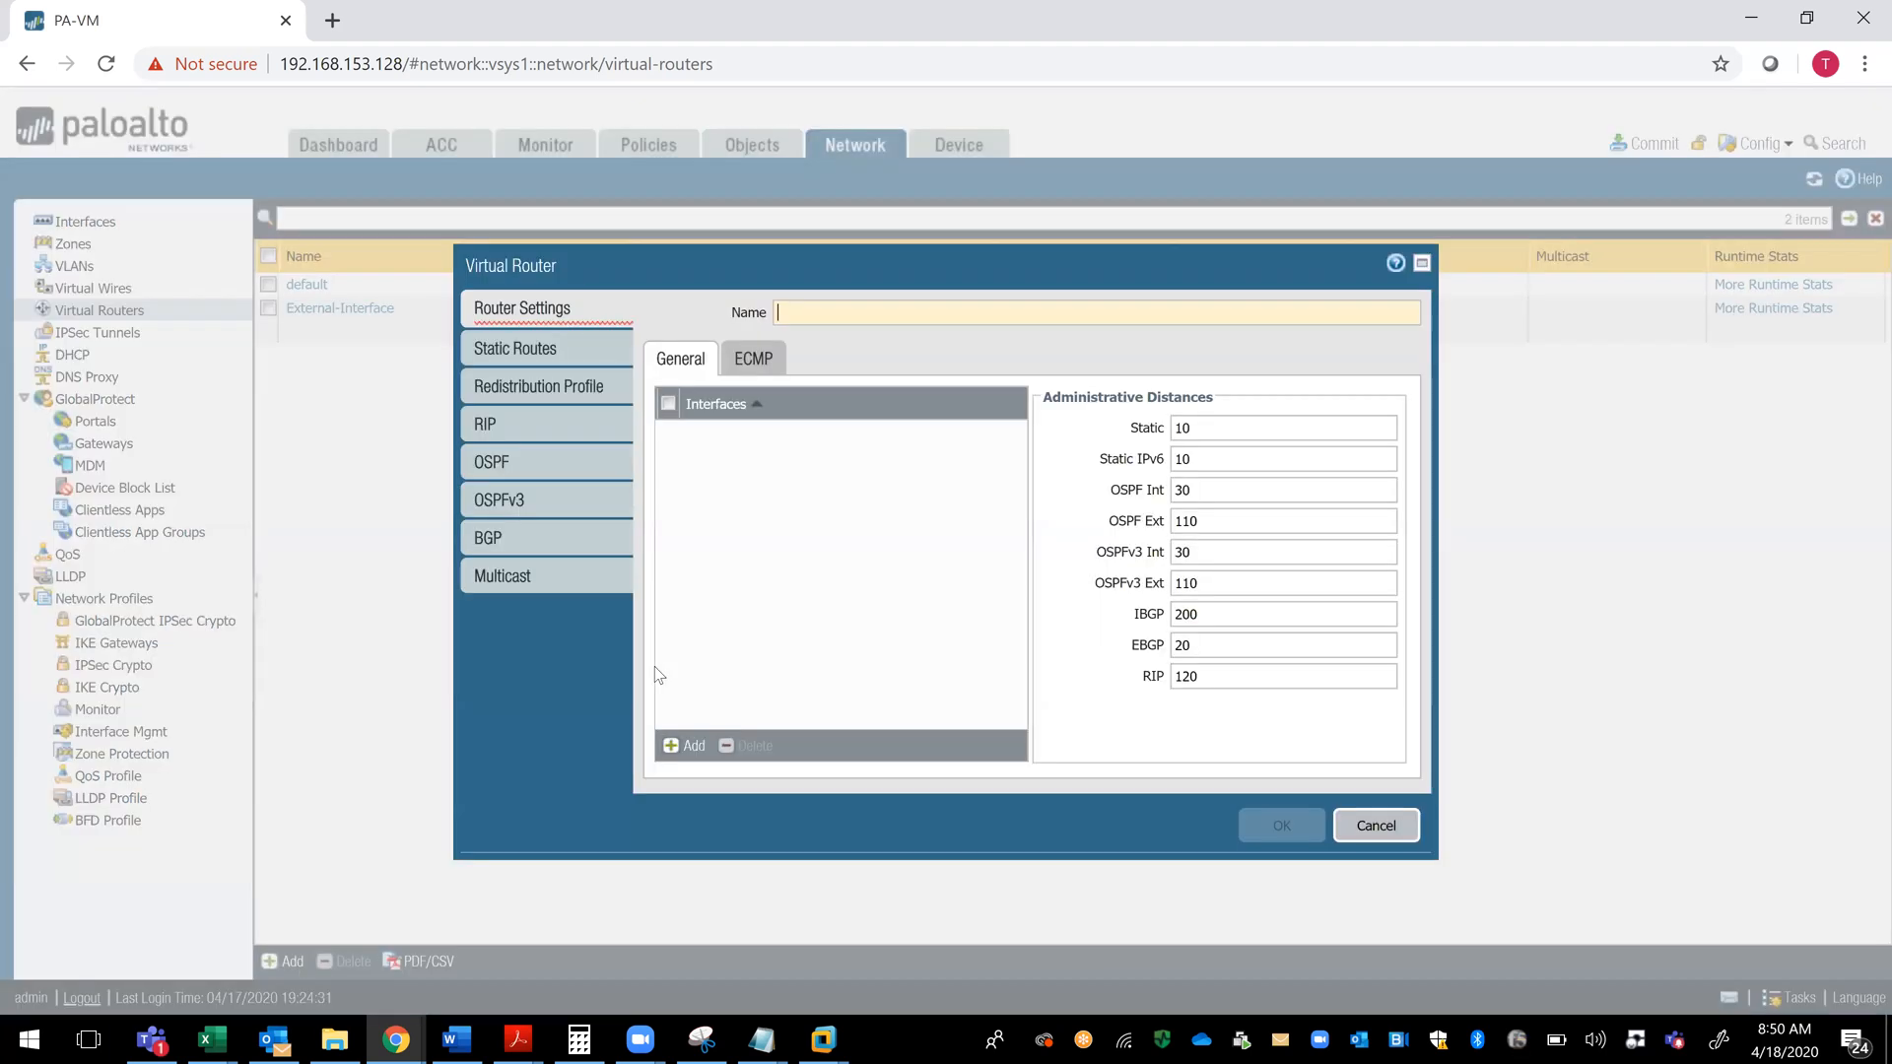
left_click(1378, 837)
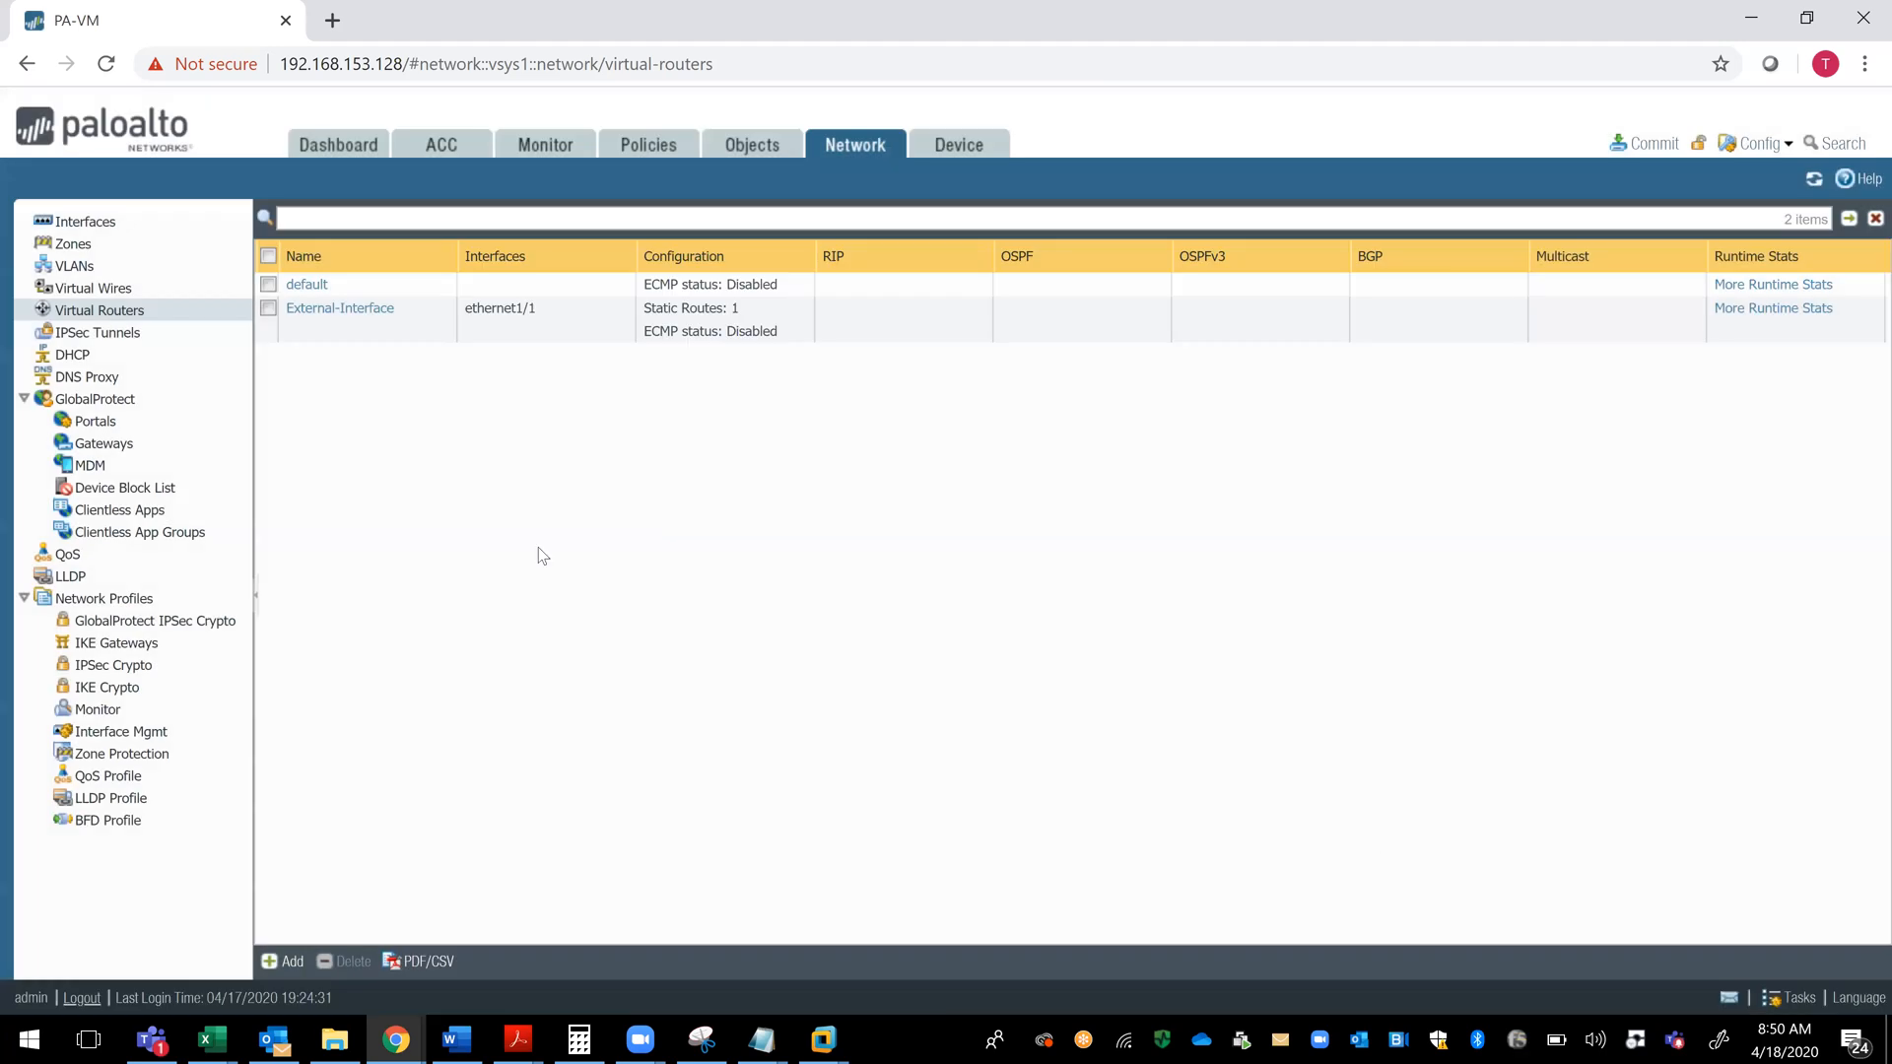
- Review the zone list and the DMZ zone's settings, and leave them without making changes
left_click(92, 242)
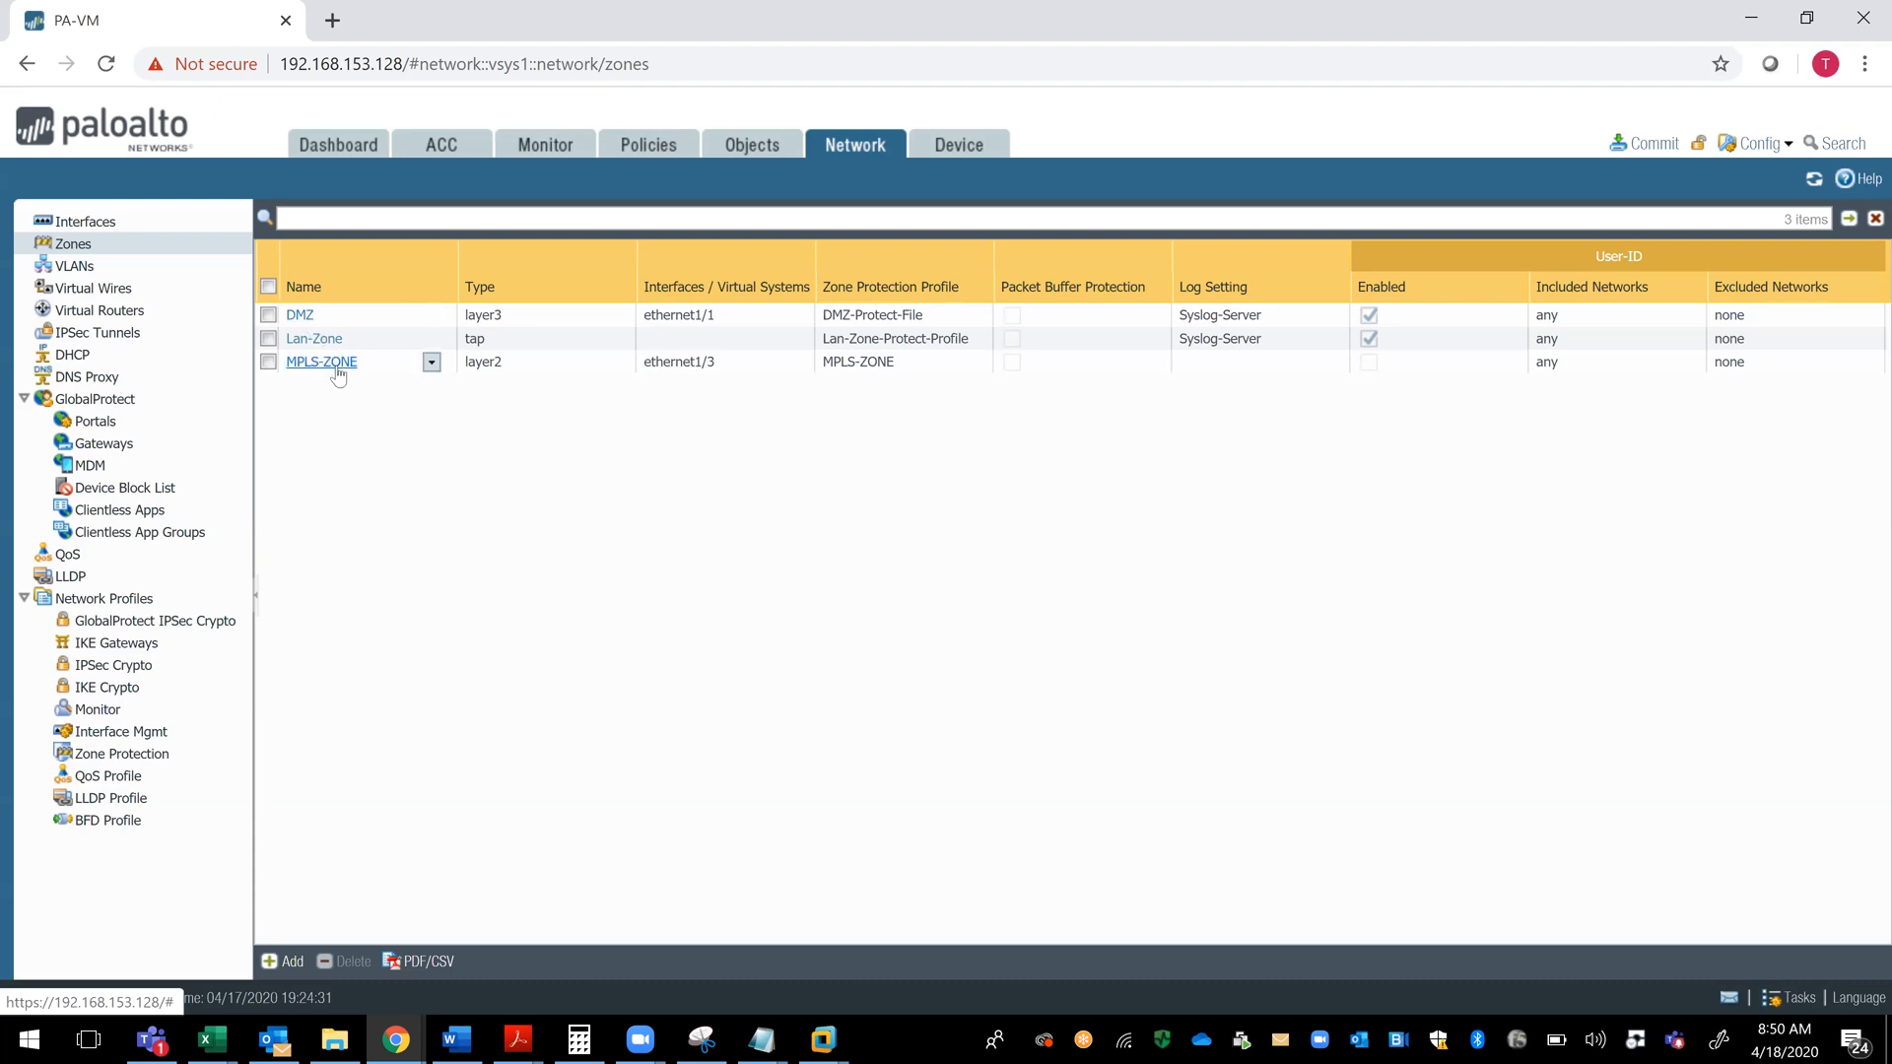
left_click(300, 315)
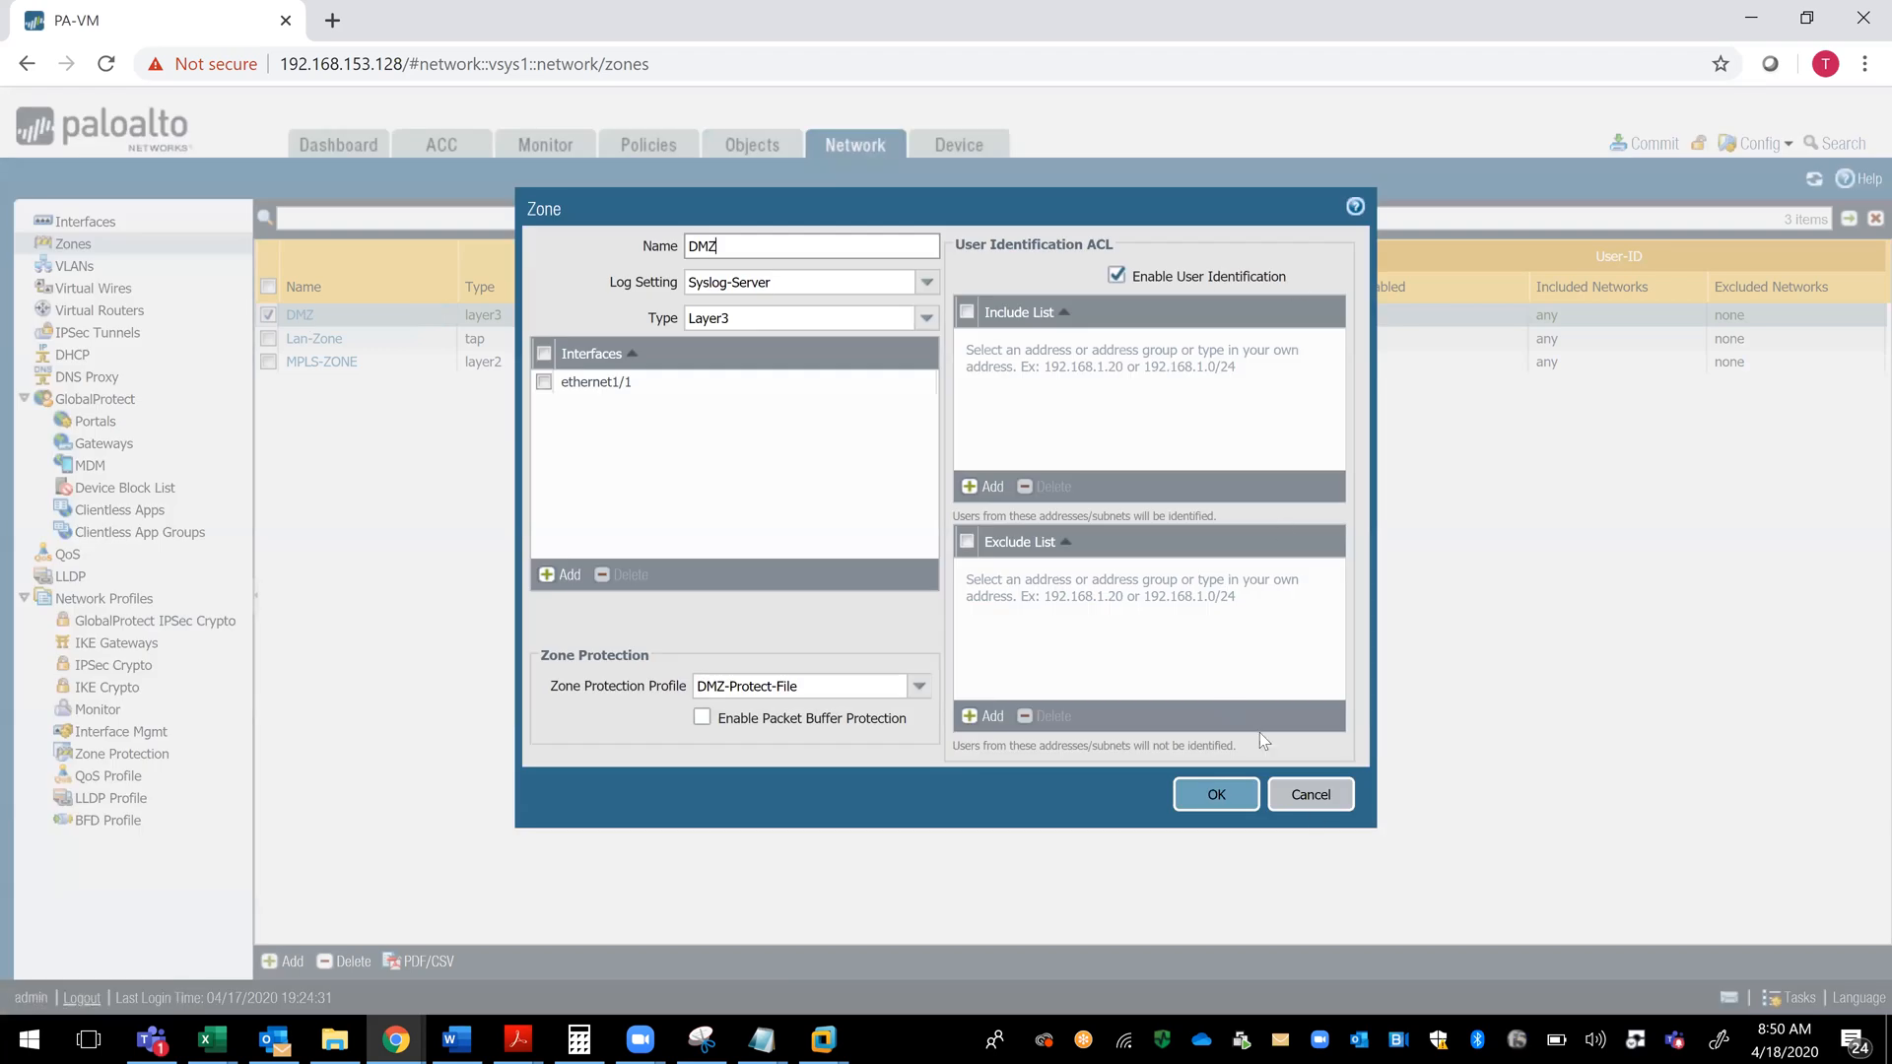
left_click(1311, 795)
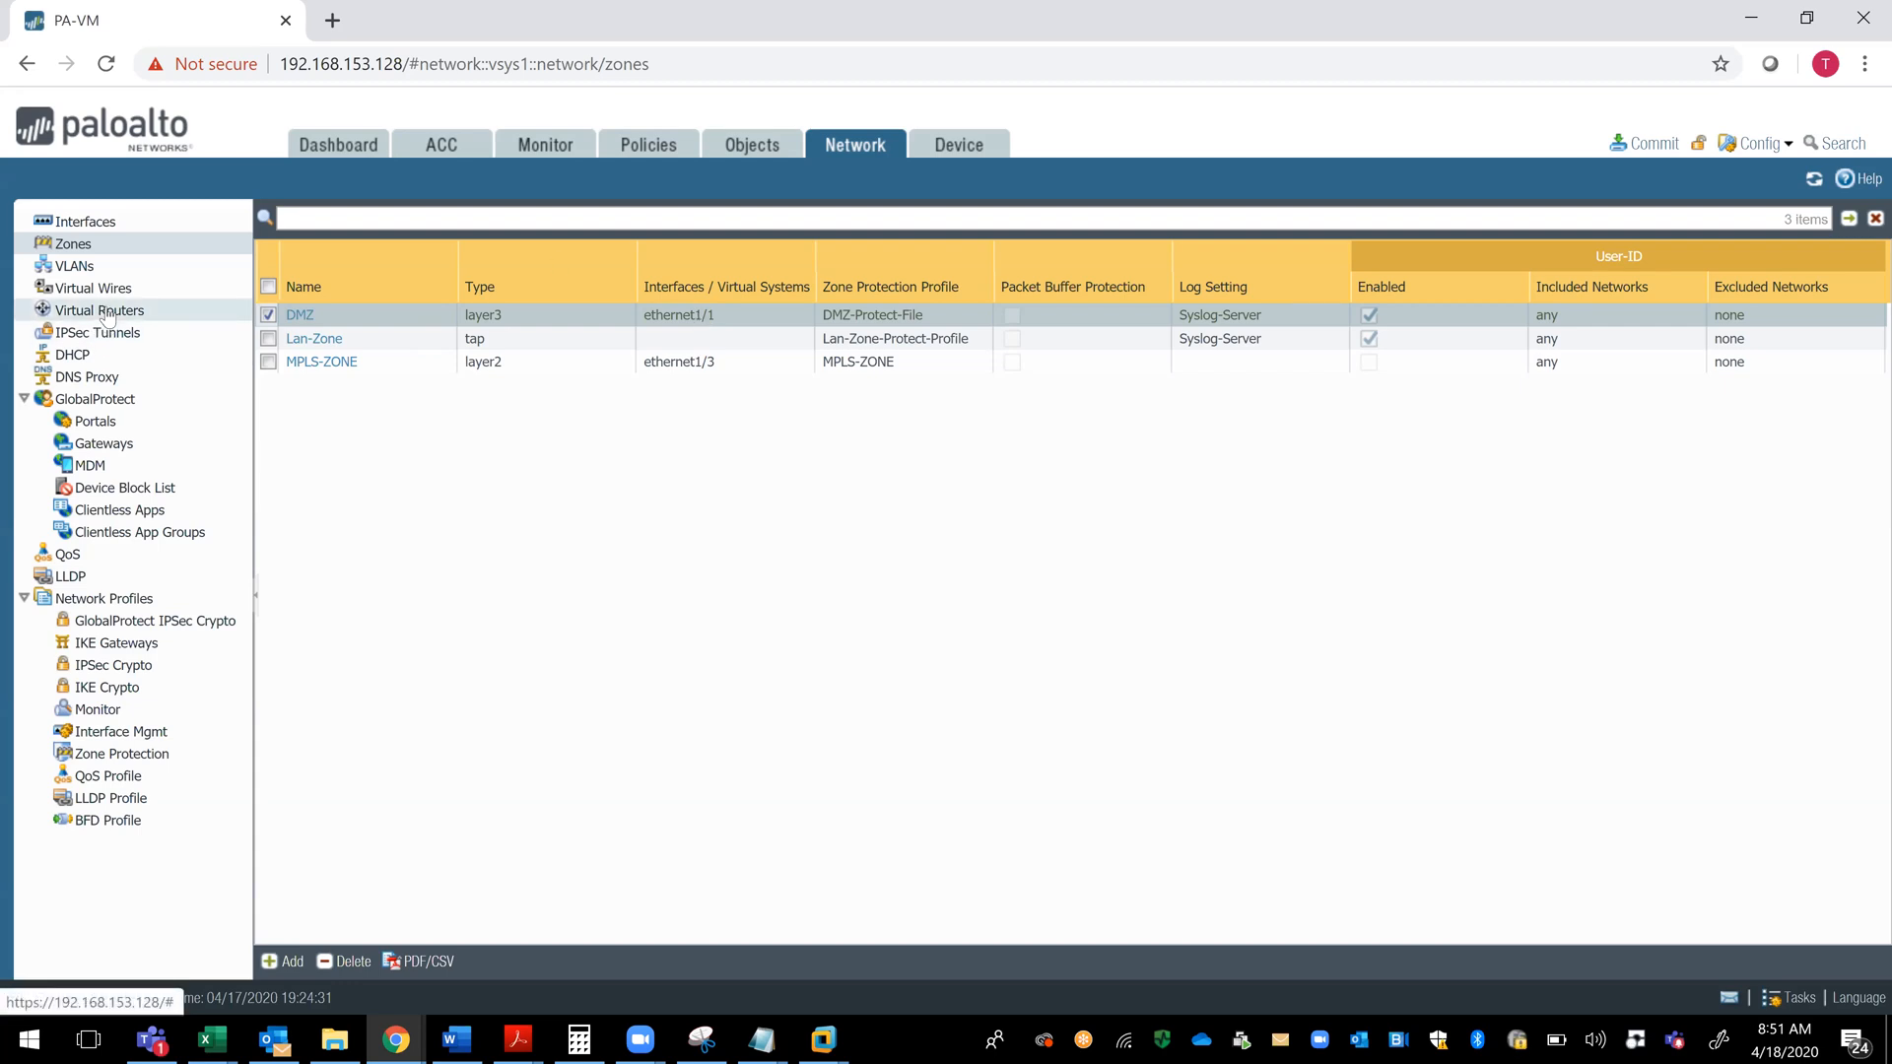
- Open a new virtual router form, and on the other firewall review Trust-VR's IPv4 static routes and leave without saving
left_click(107, 312)
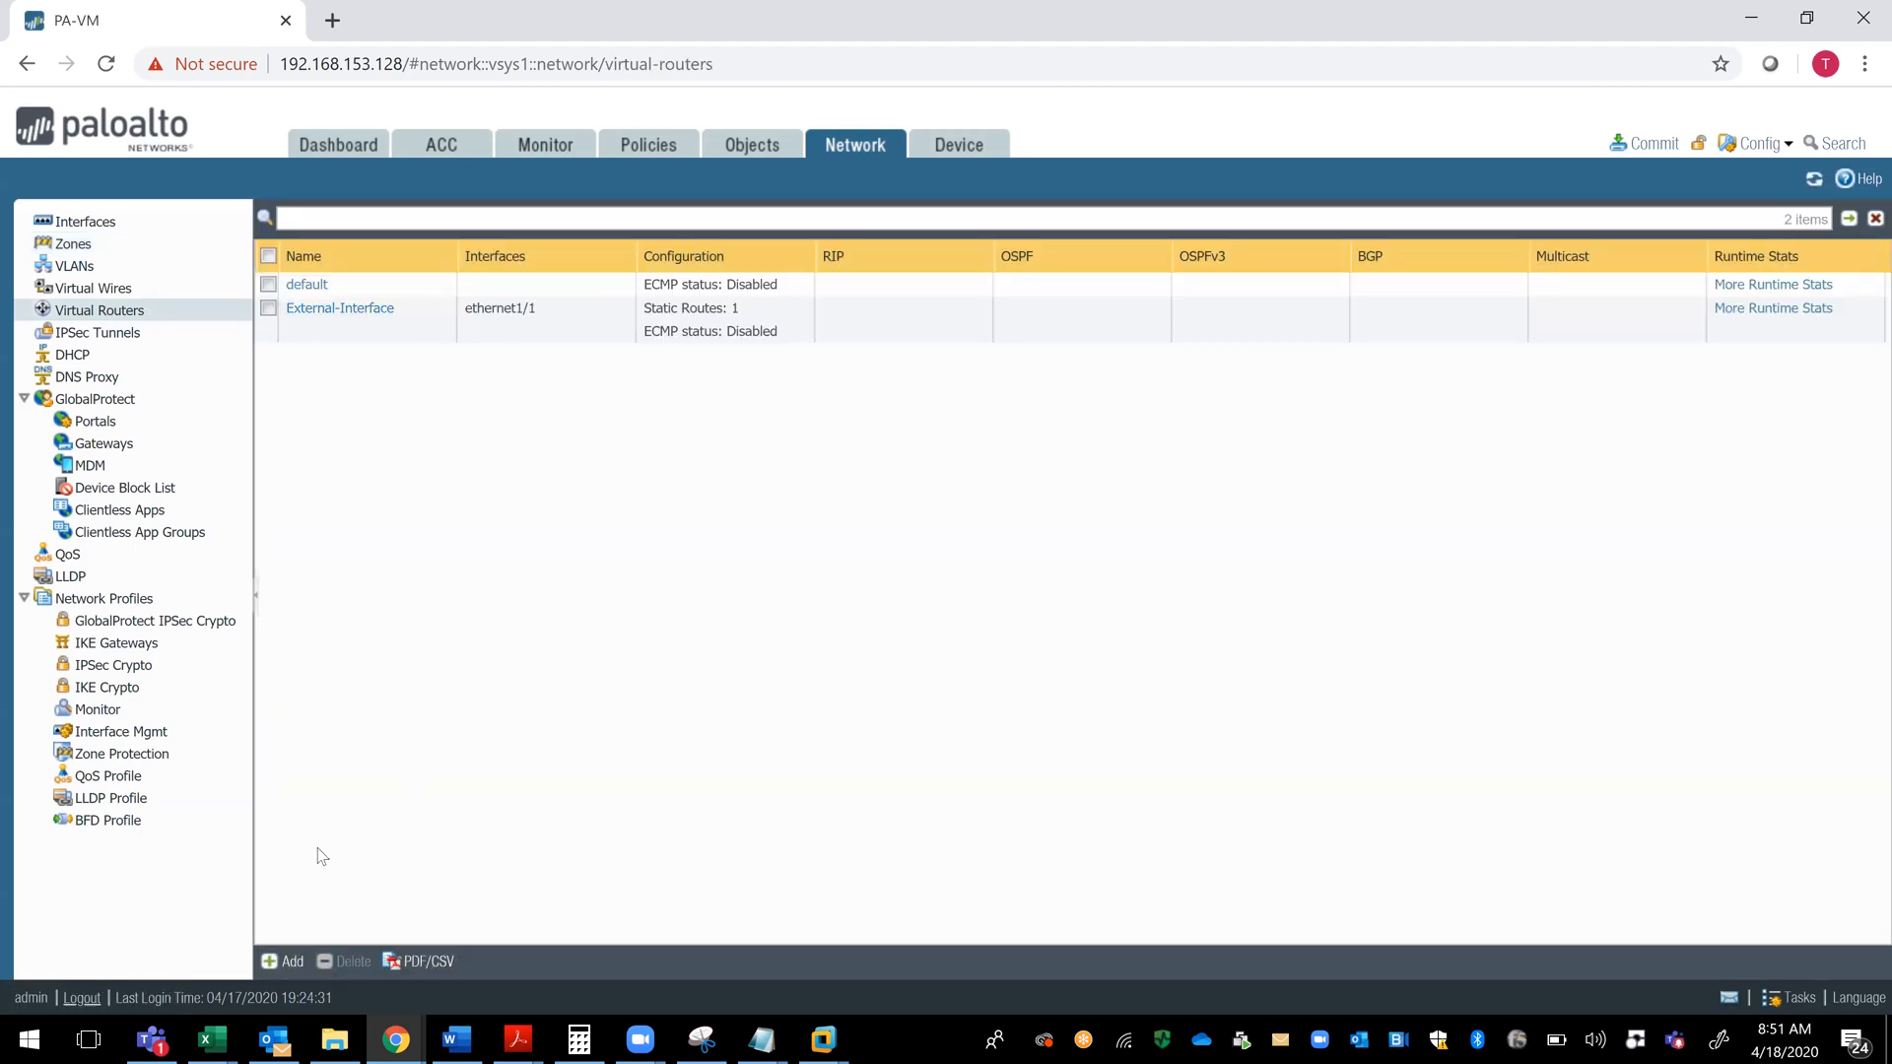
left_click(286, 961)
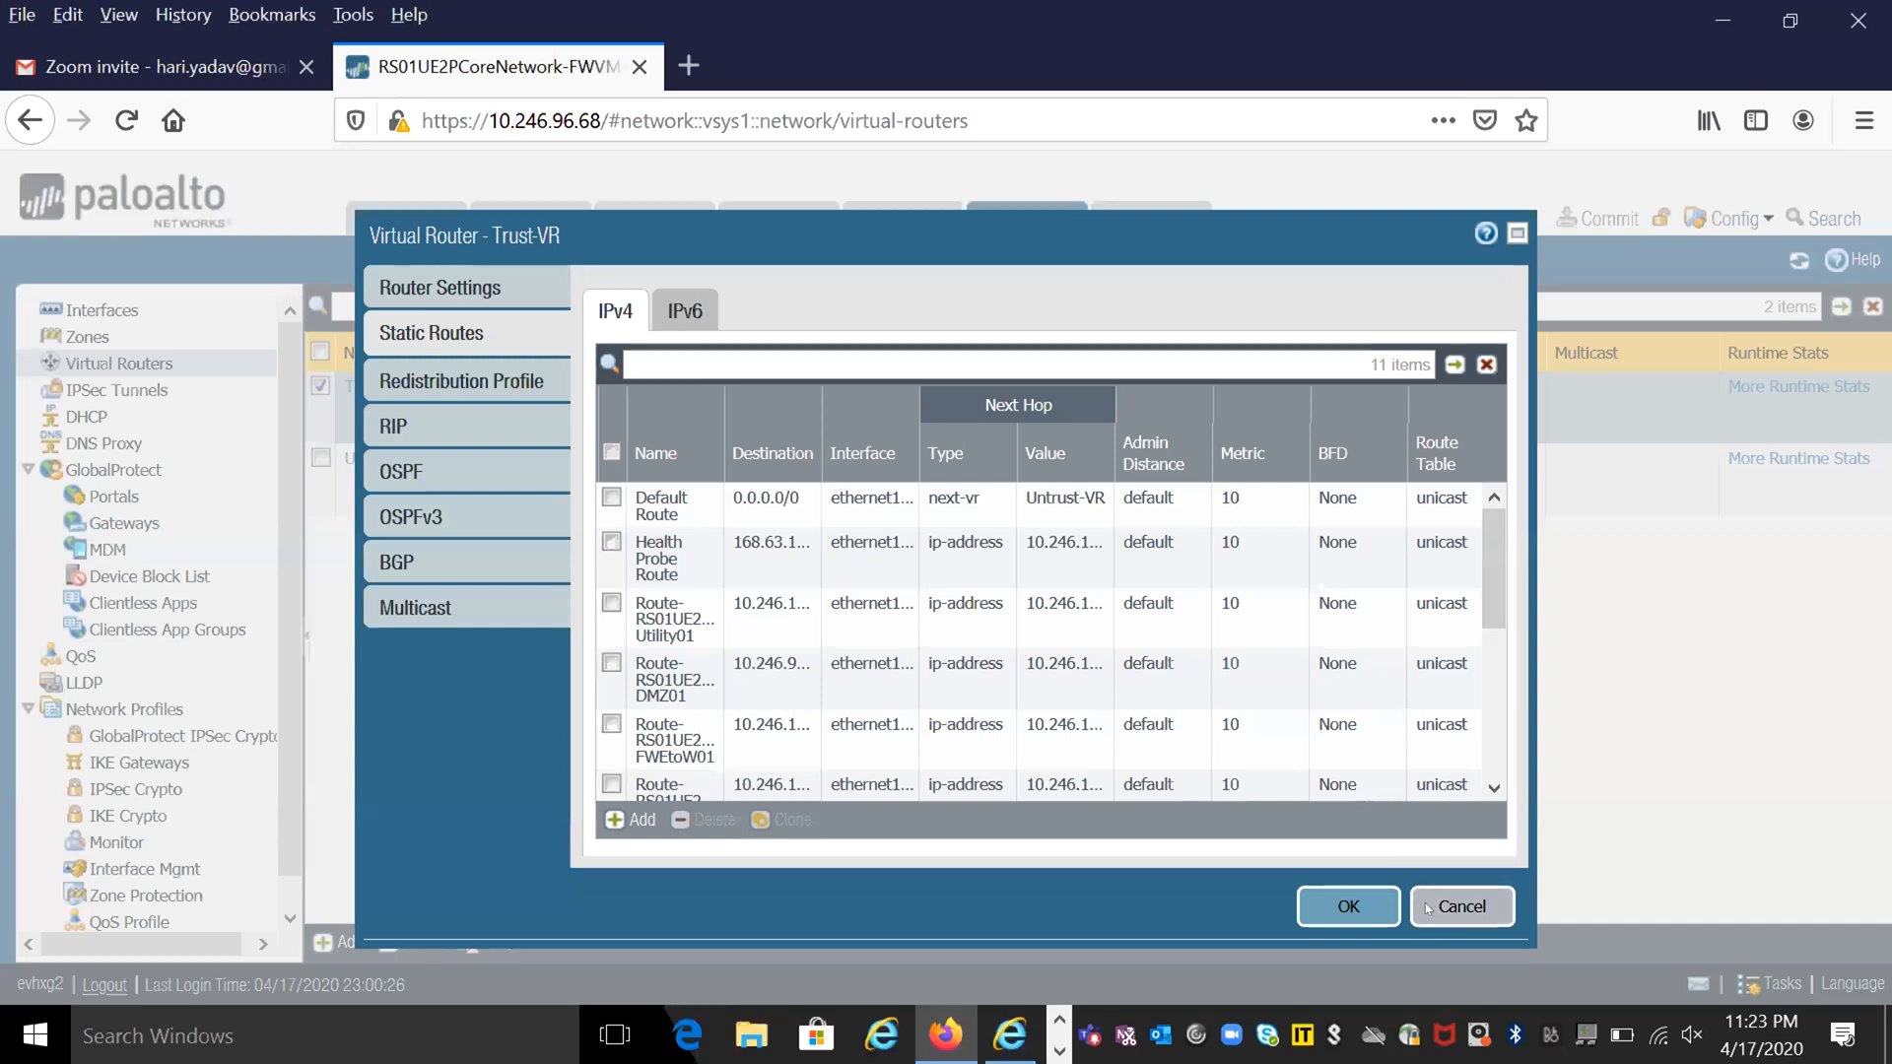
left_click(1428, 908)
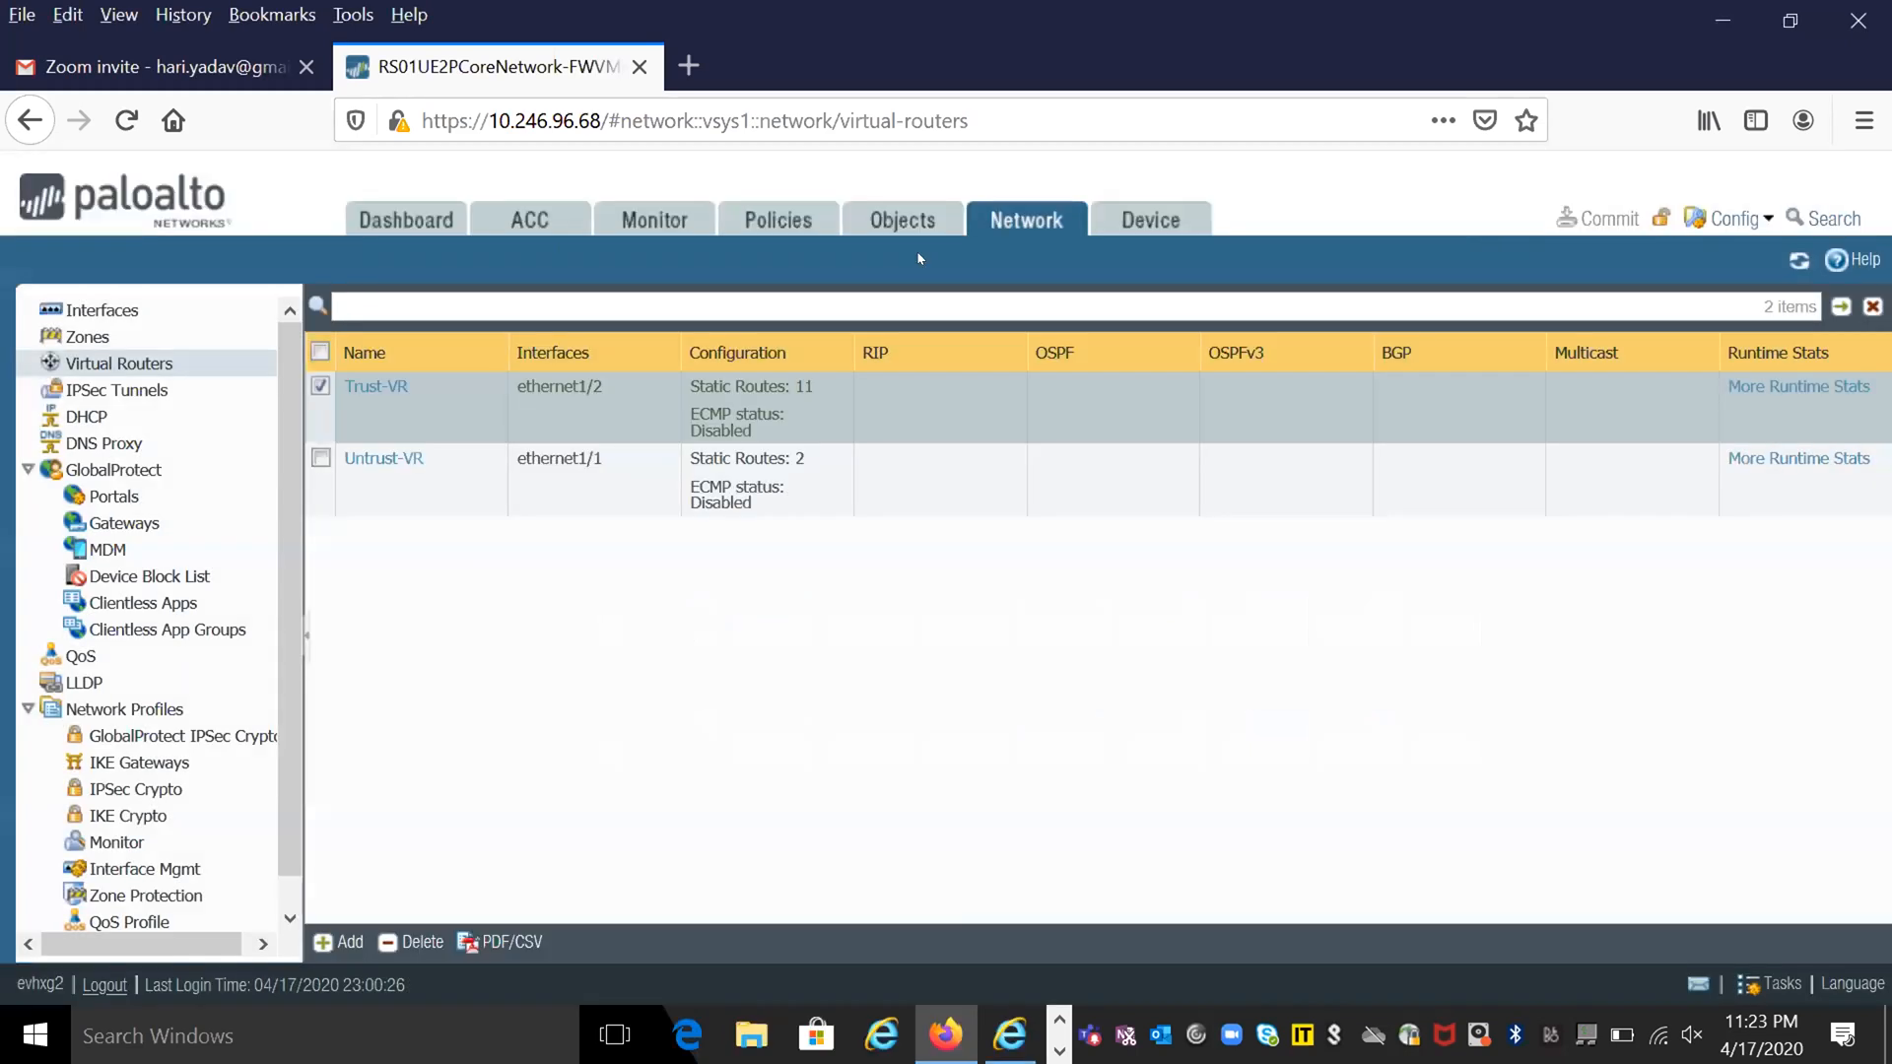
- Check the Ethernet interfaces list, then review Untrust-VR's IPv4 static routes in an enlarged view and leave without saving
left_click(102, 310)
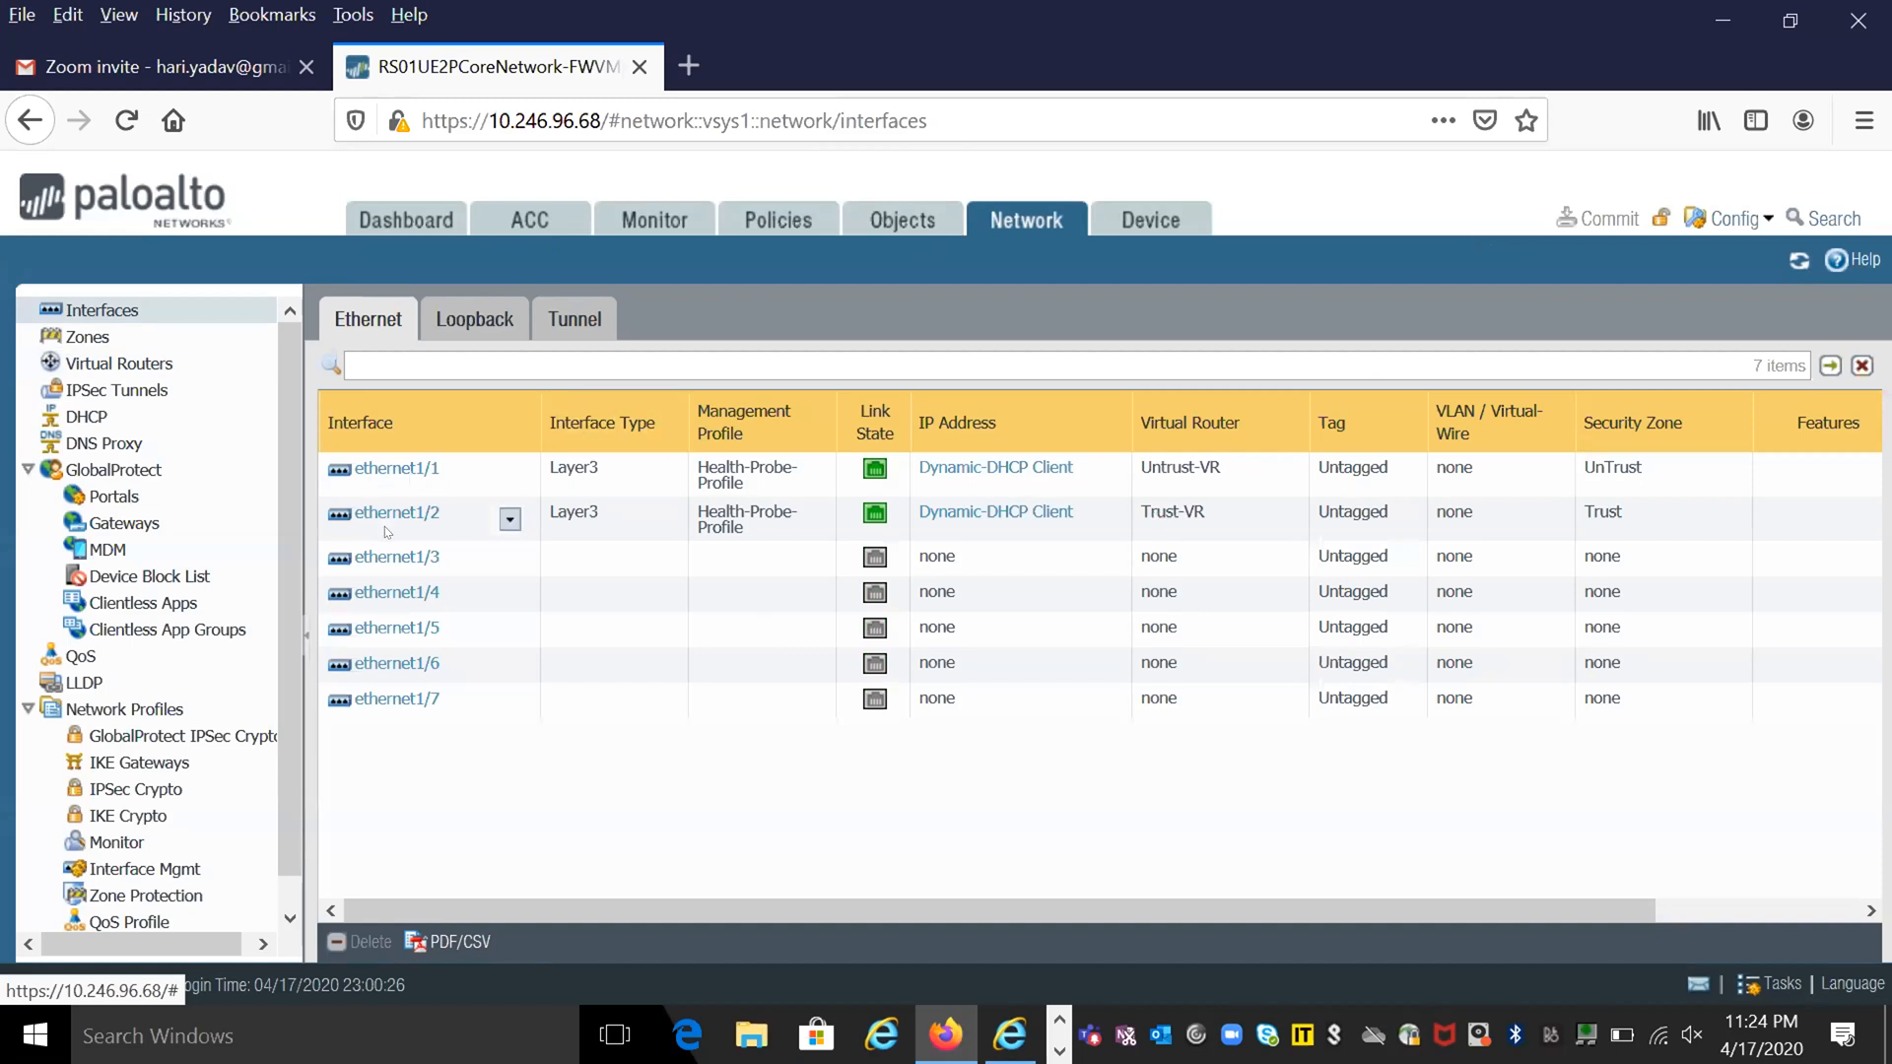
left_click(134, 361)
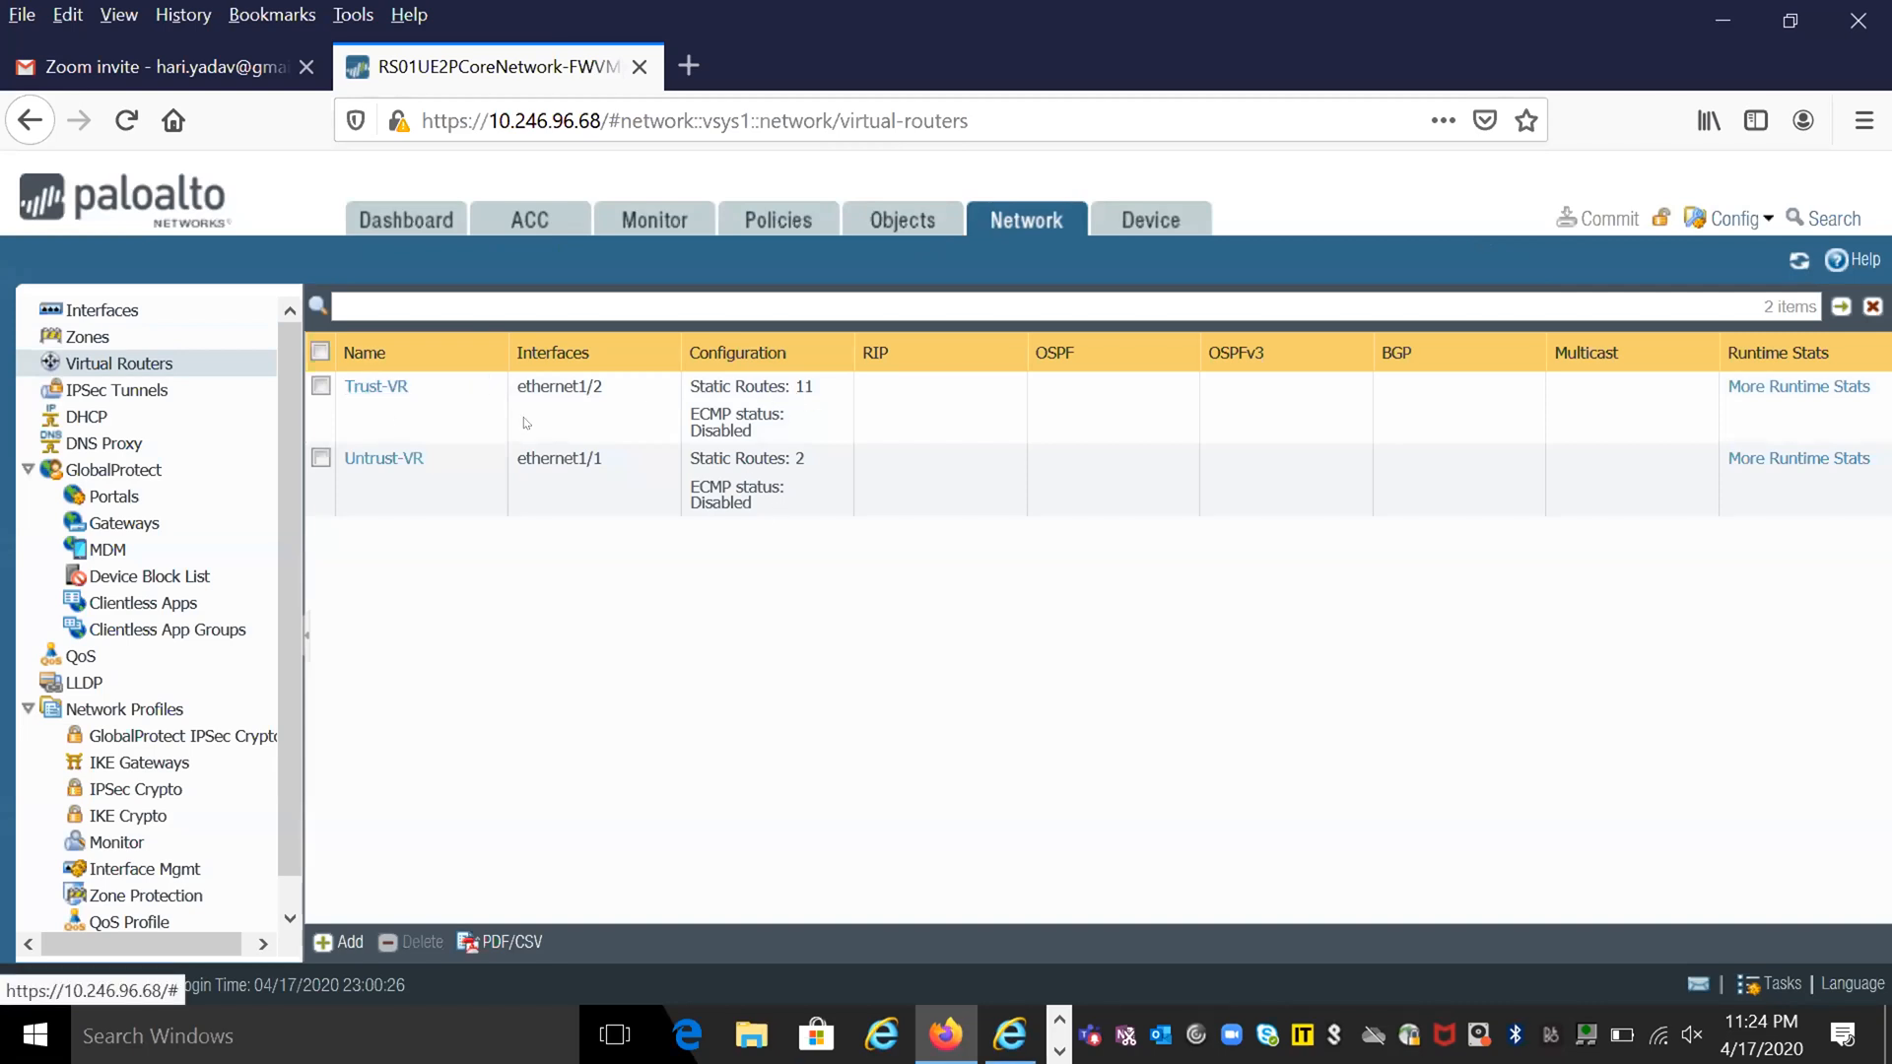
left_click(375, 459)
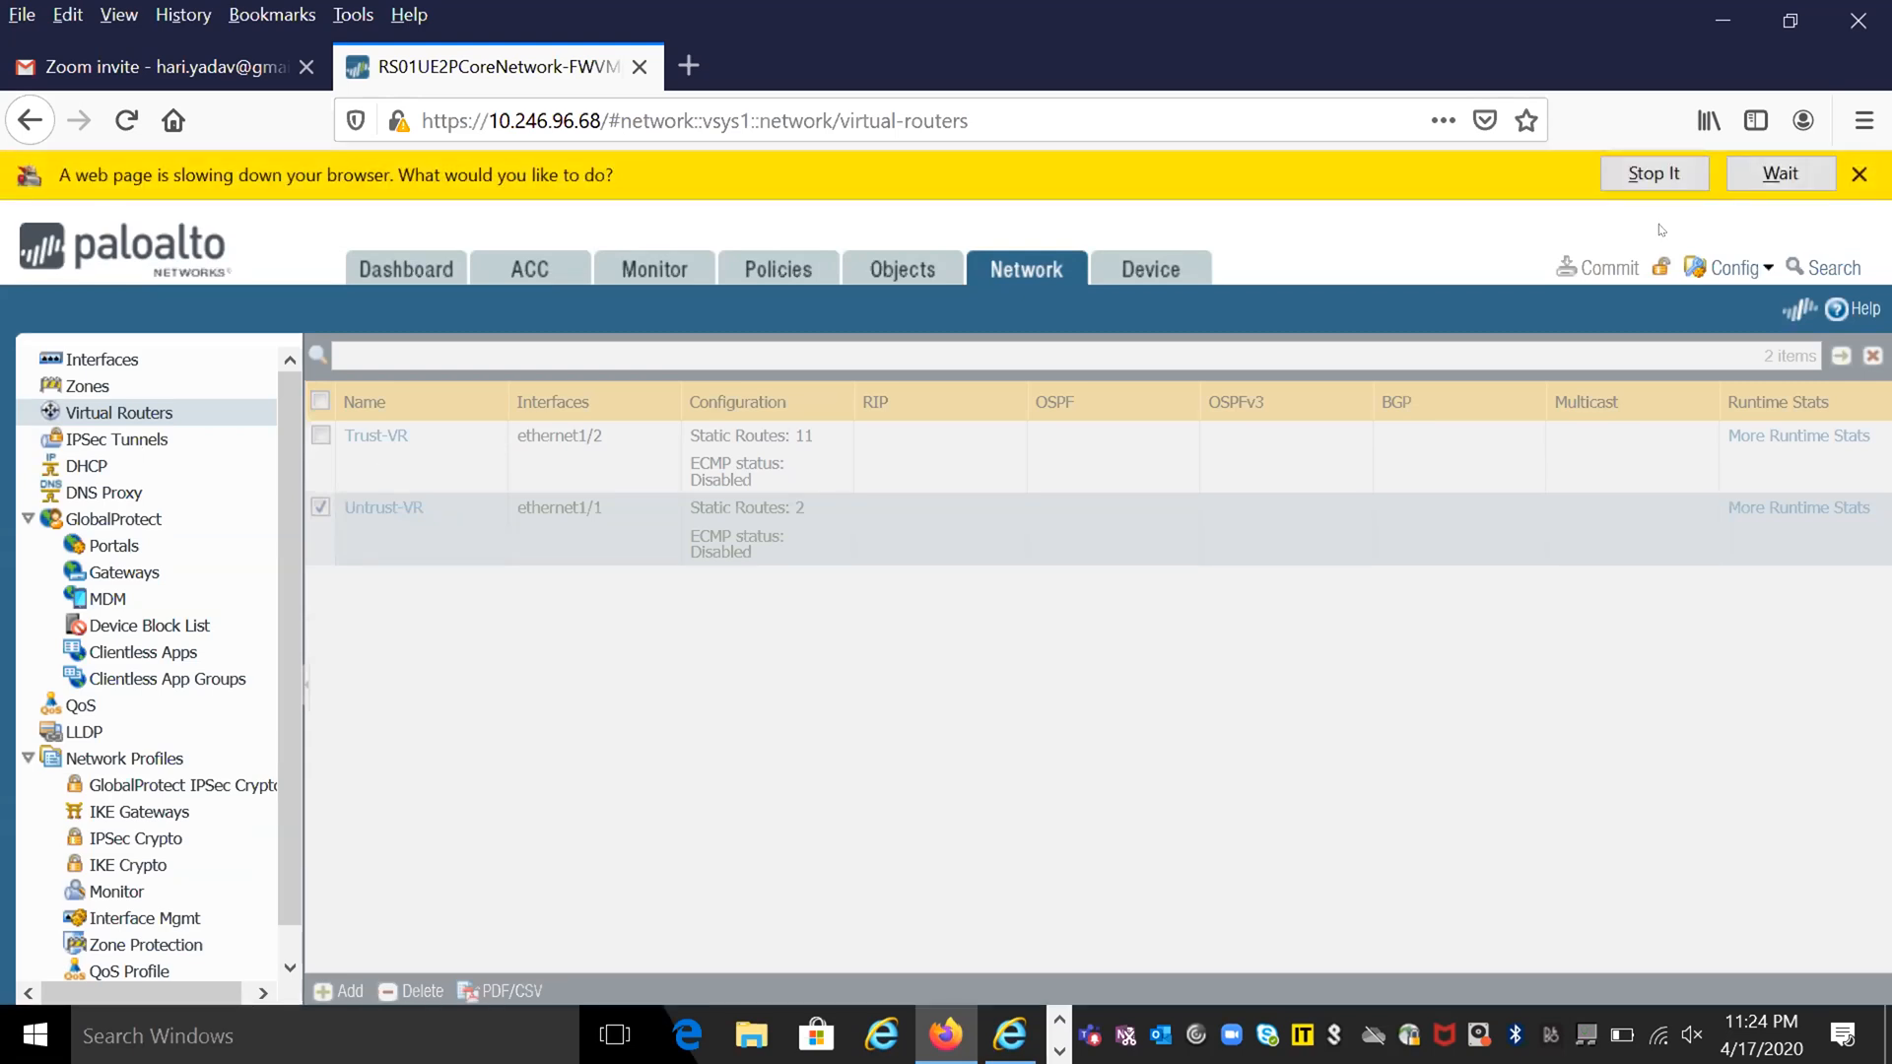
left_click(1745, 170)
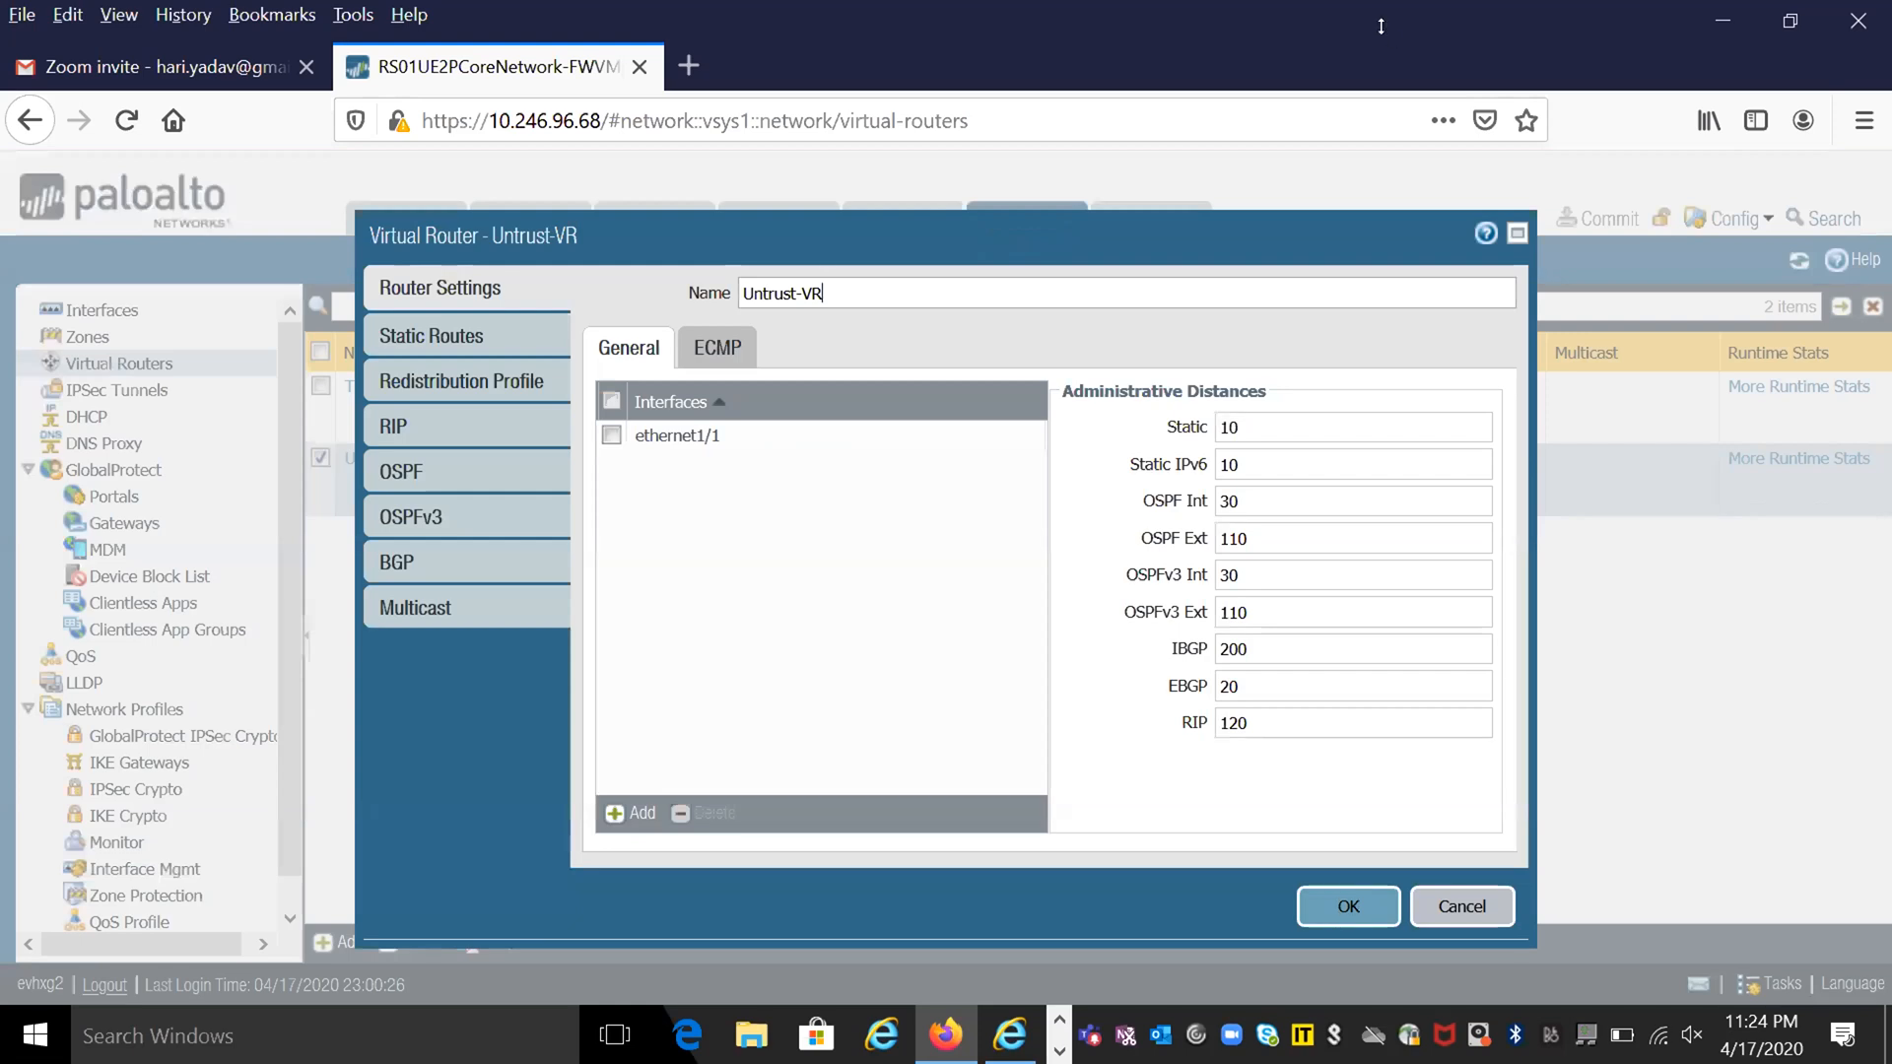
left_click(480, 332)
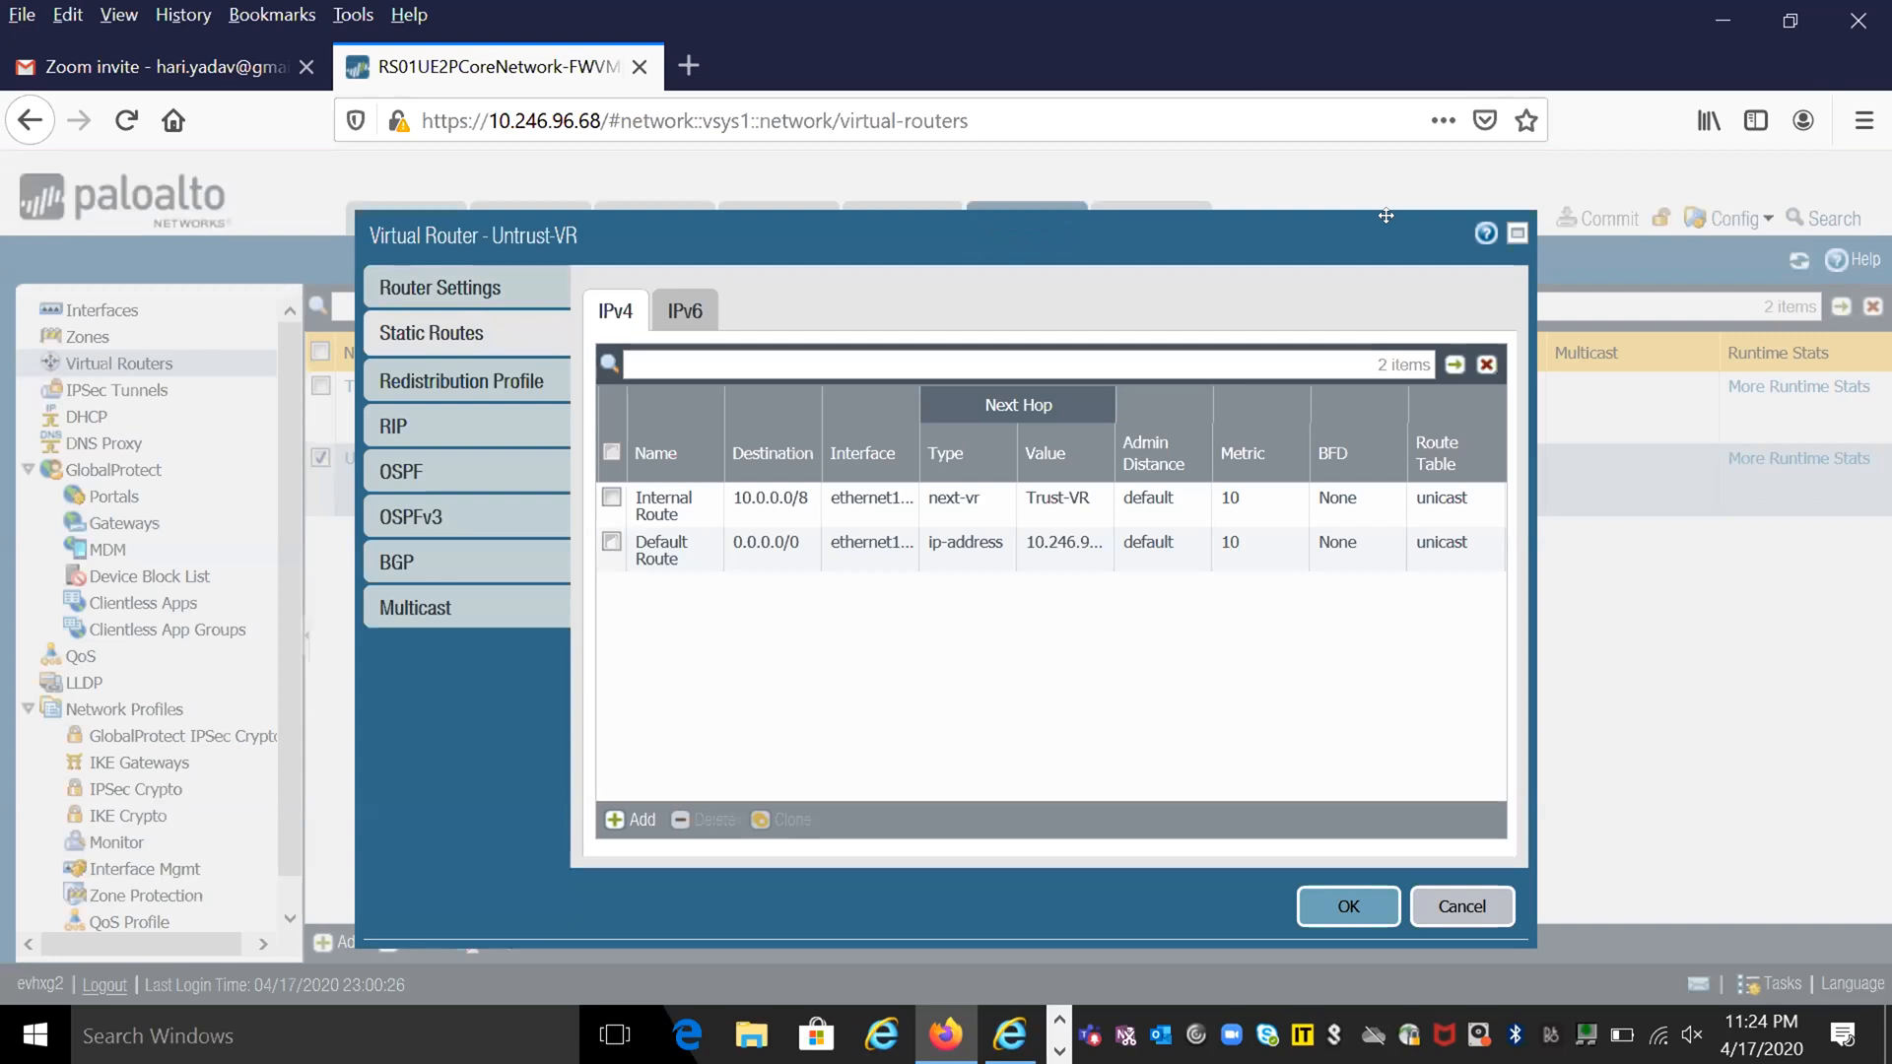
left_click(1514, 233)
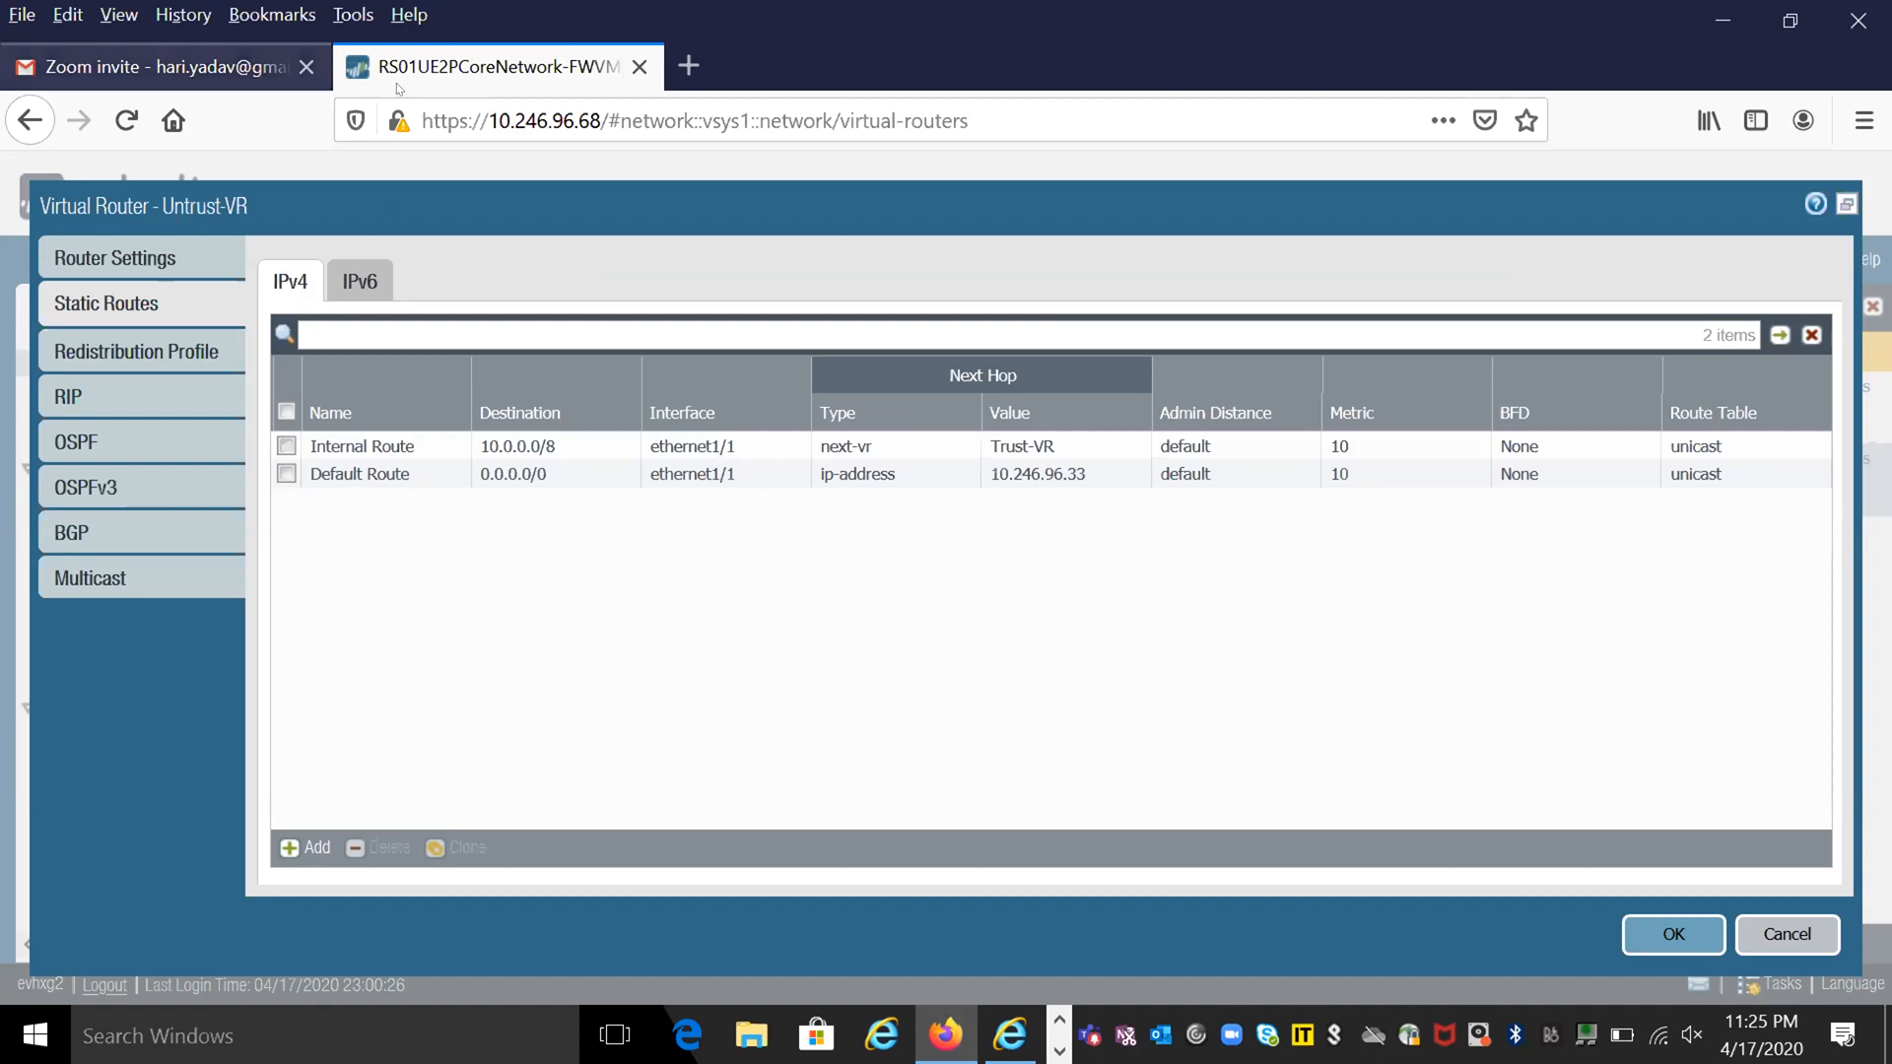
left_click(1845, 205)
left_click_drag(1368, 280, 1250, 191)
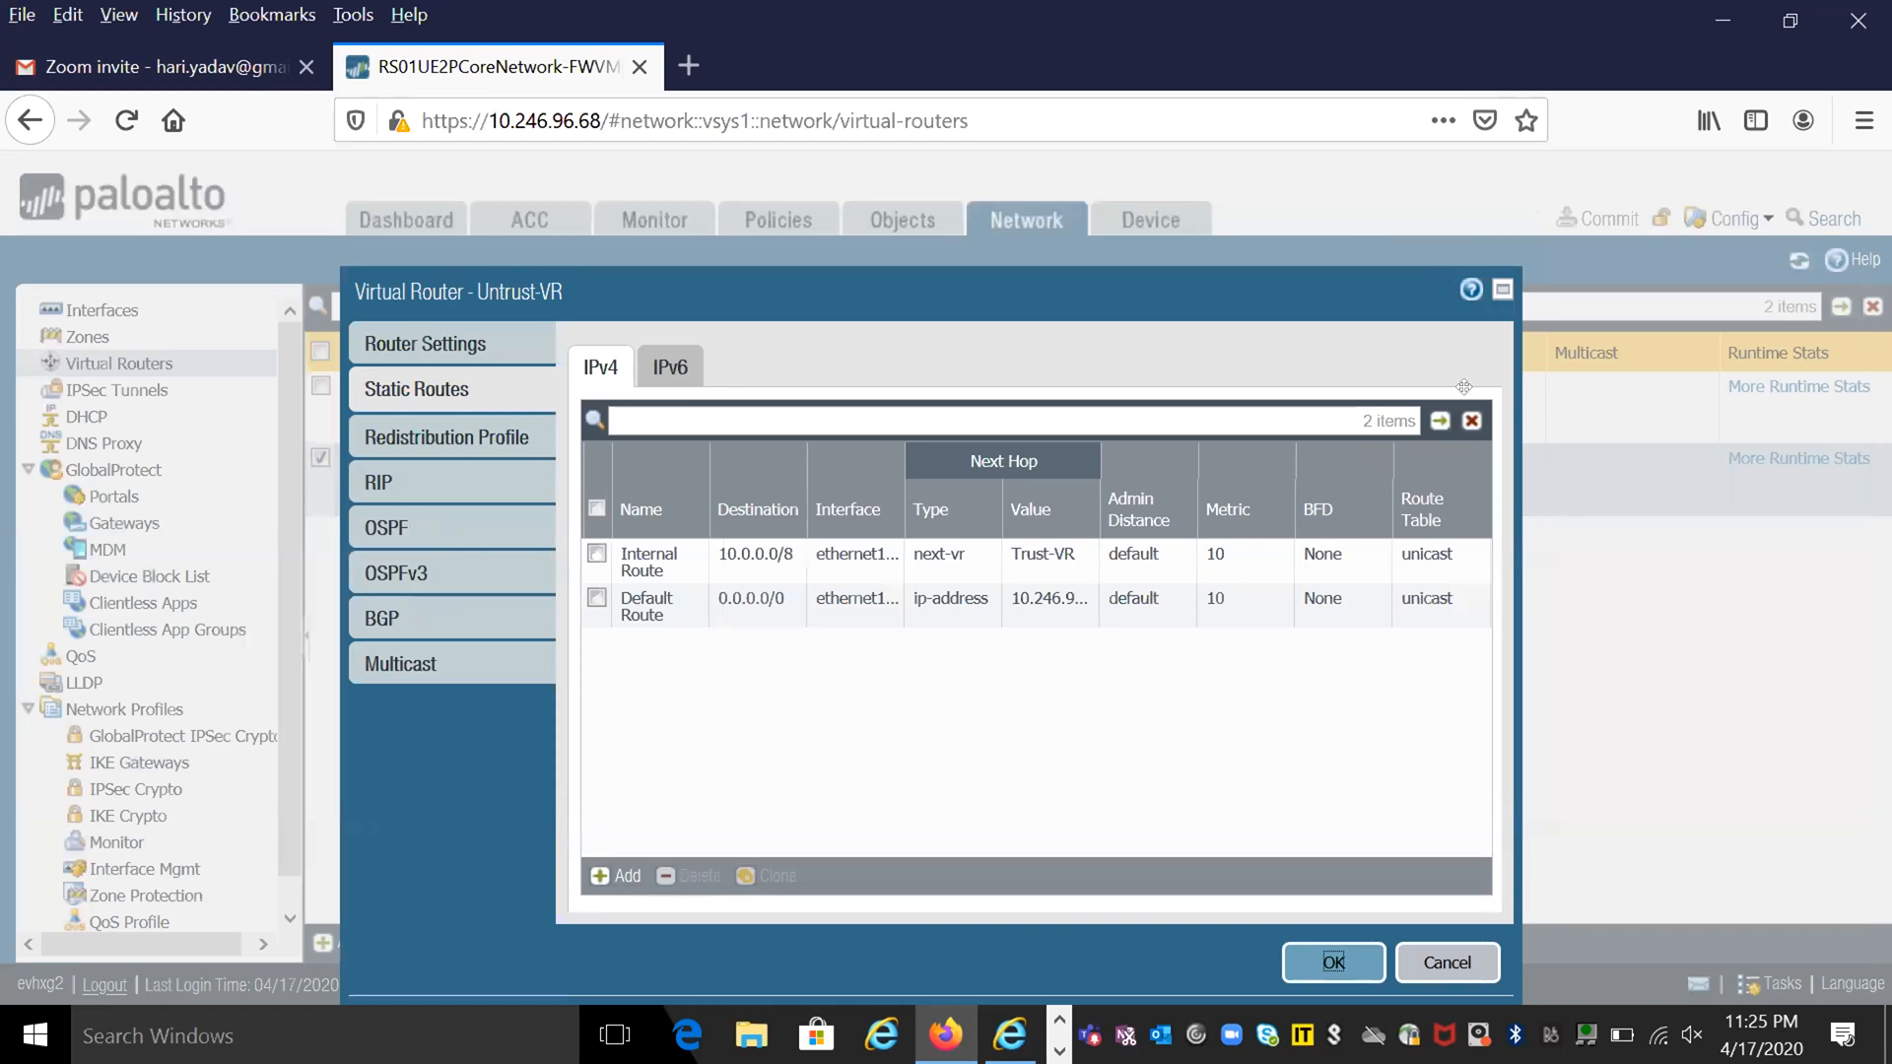
left_click(1415, 969)
- Recheck the Ethernet interfaces, reopen Untrust-VR's IPv4 static routes to examine their destinations and next hops, and close without saving
left_click(75, 311)
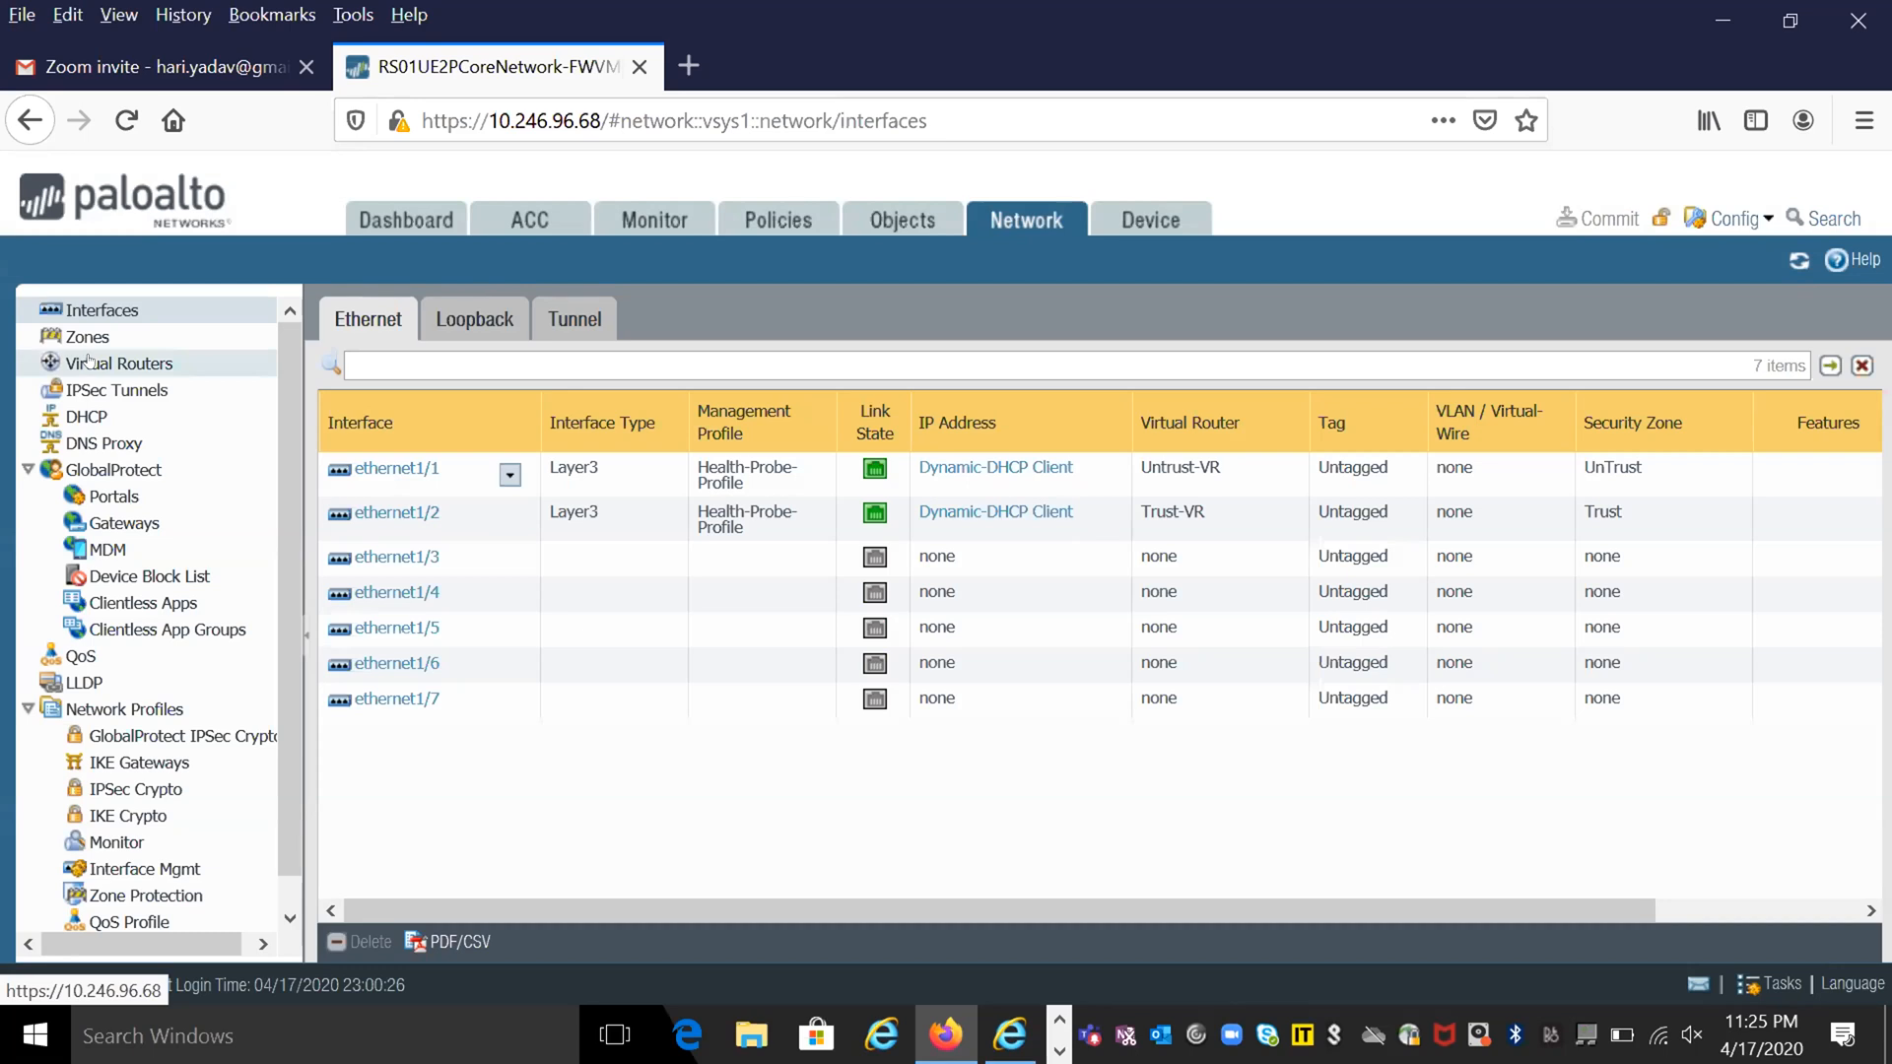
left_click(89, 361)
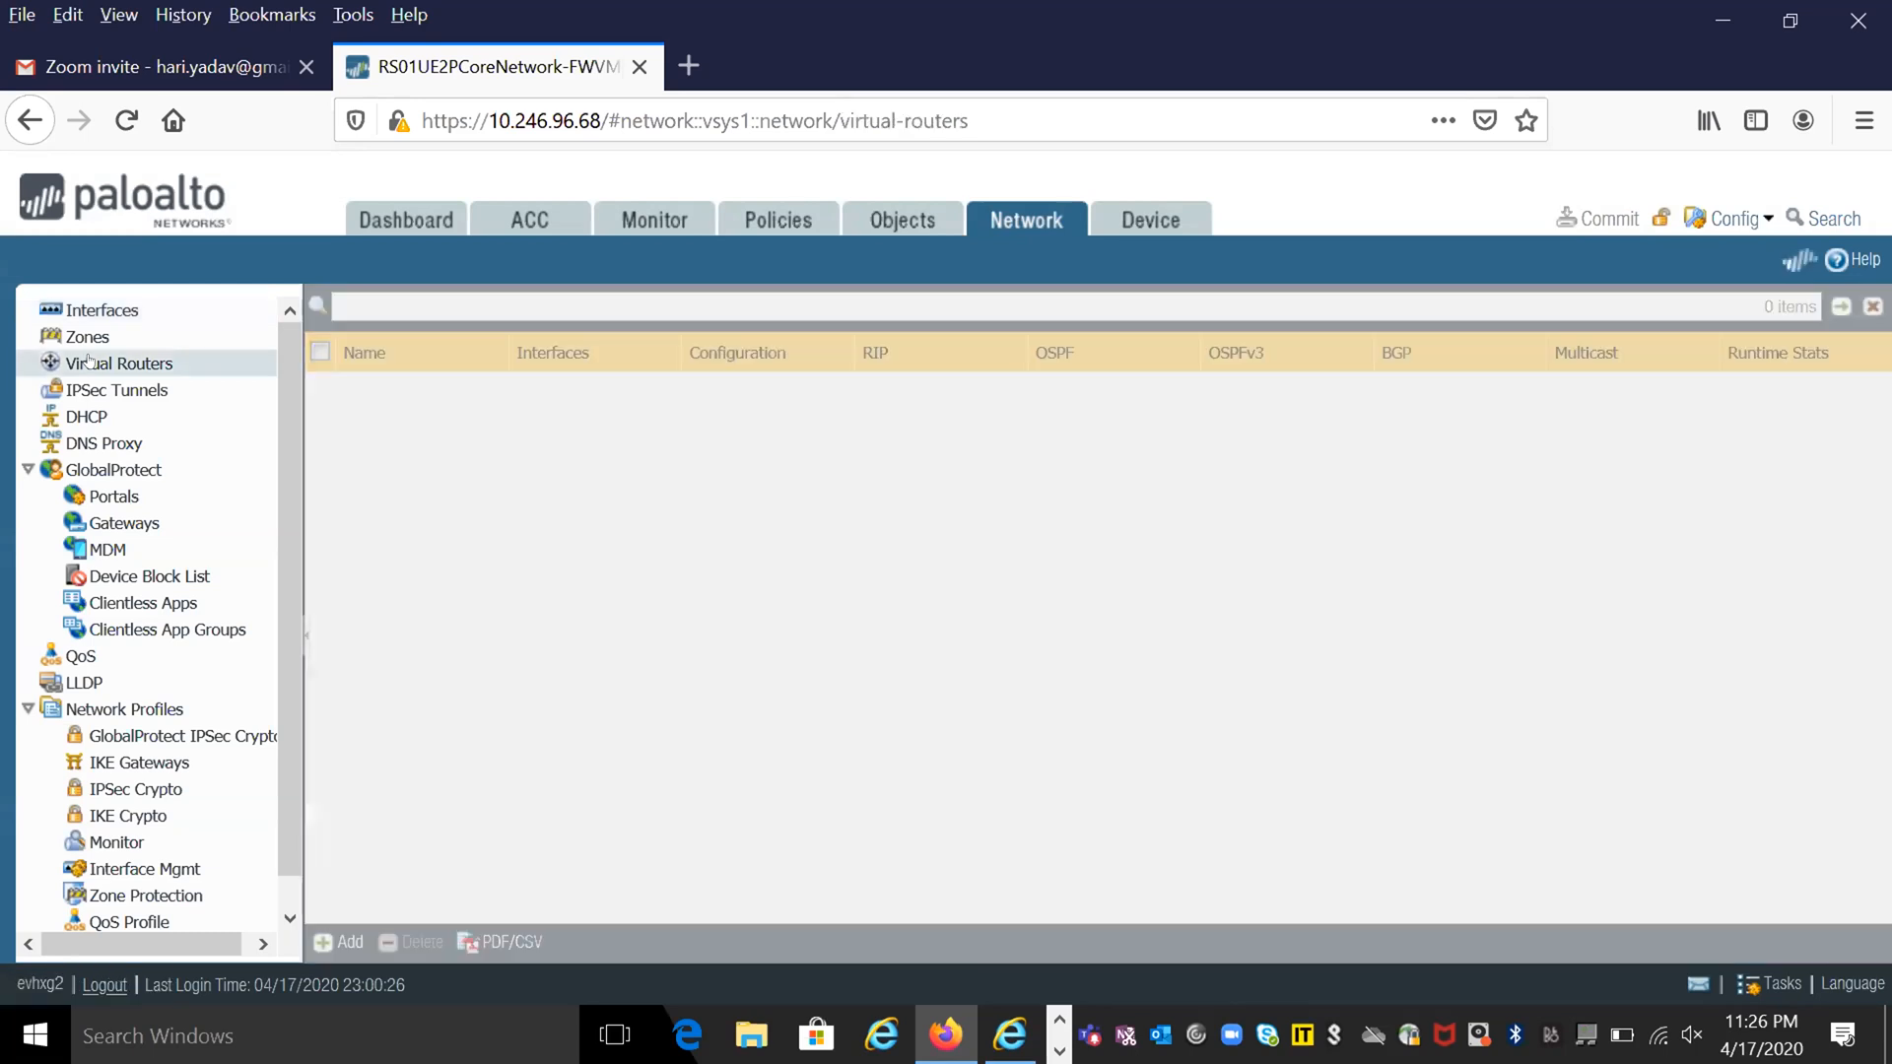
left_click(384, 461)
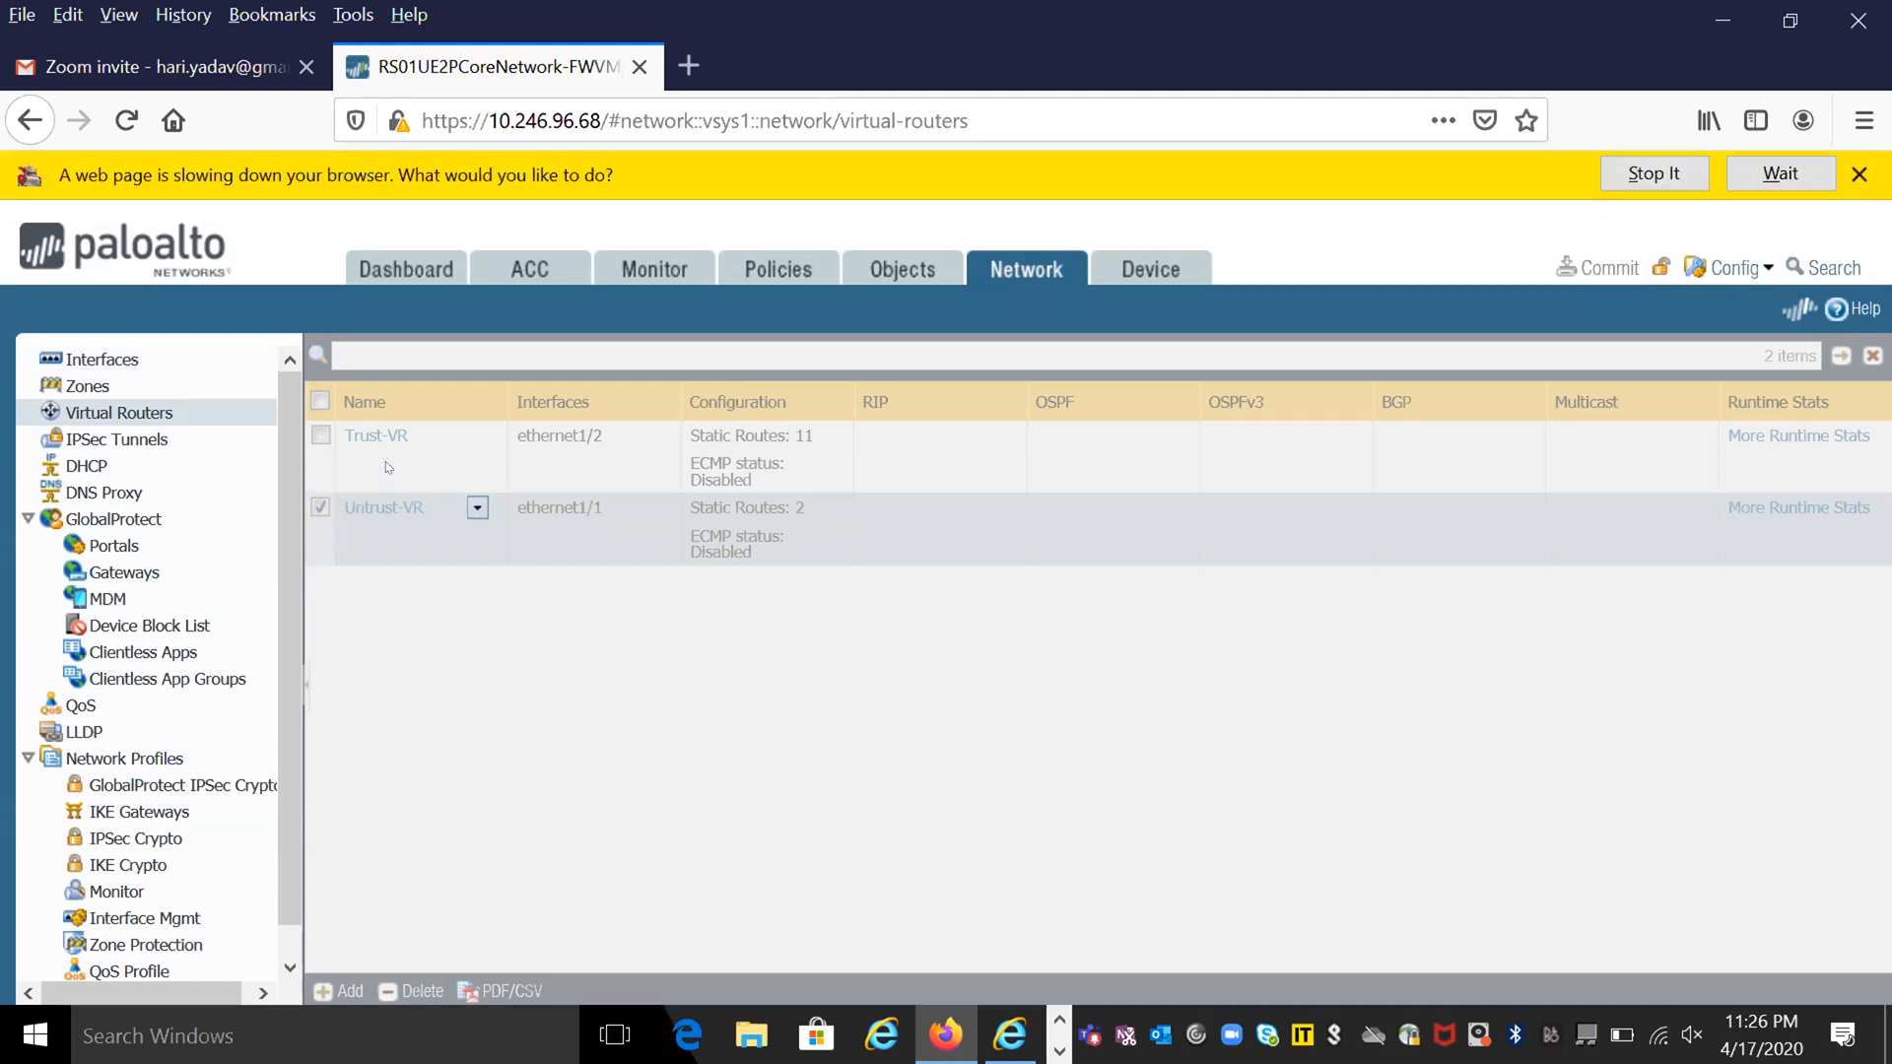
left_click(1786, 180)
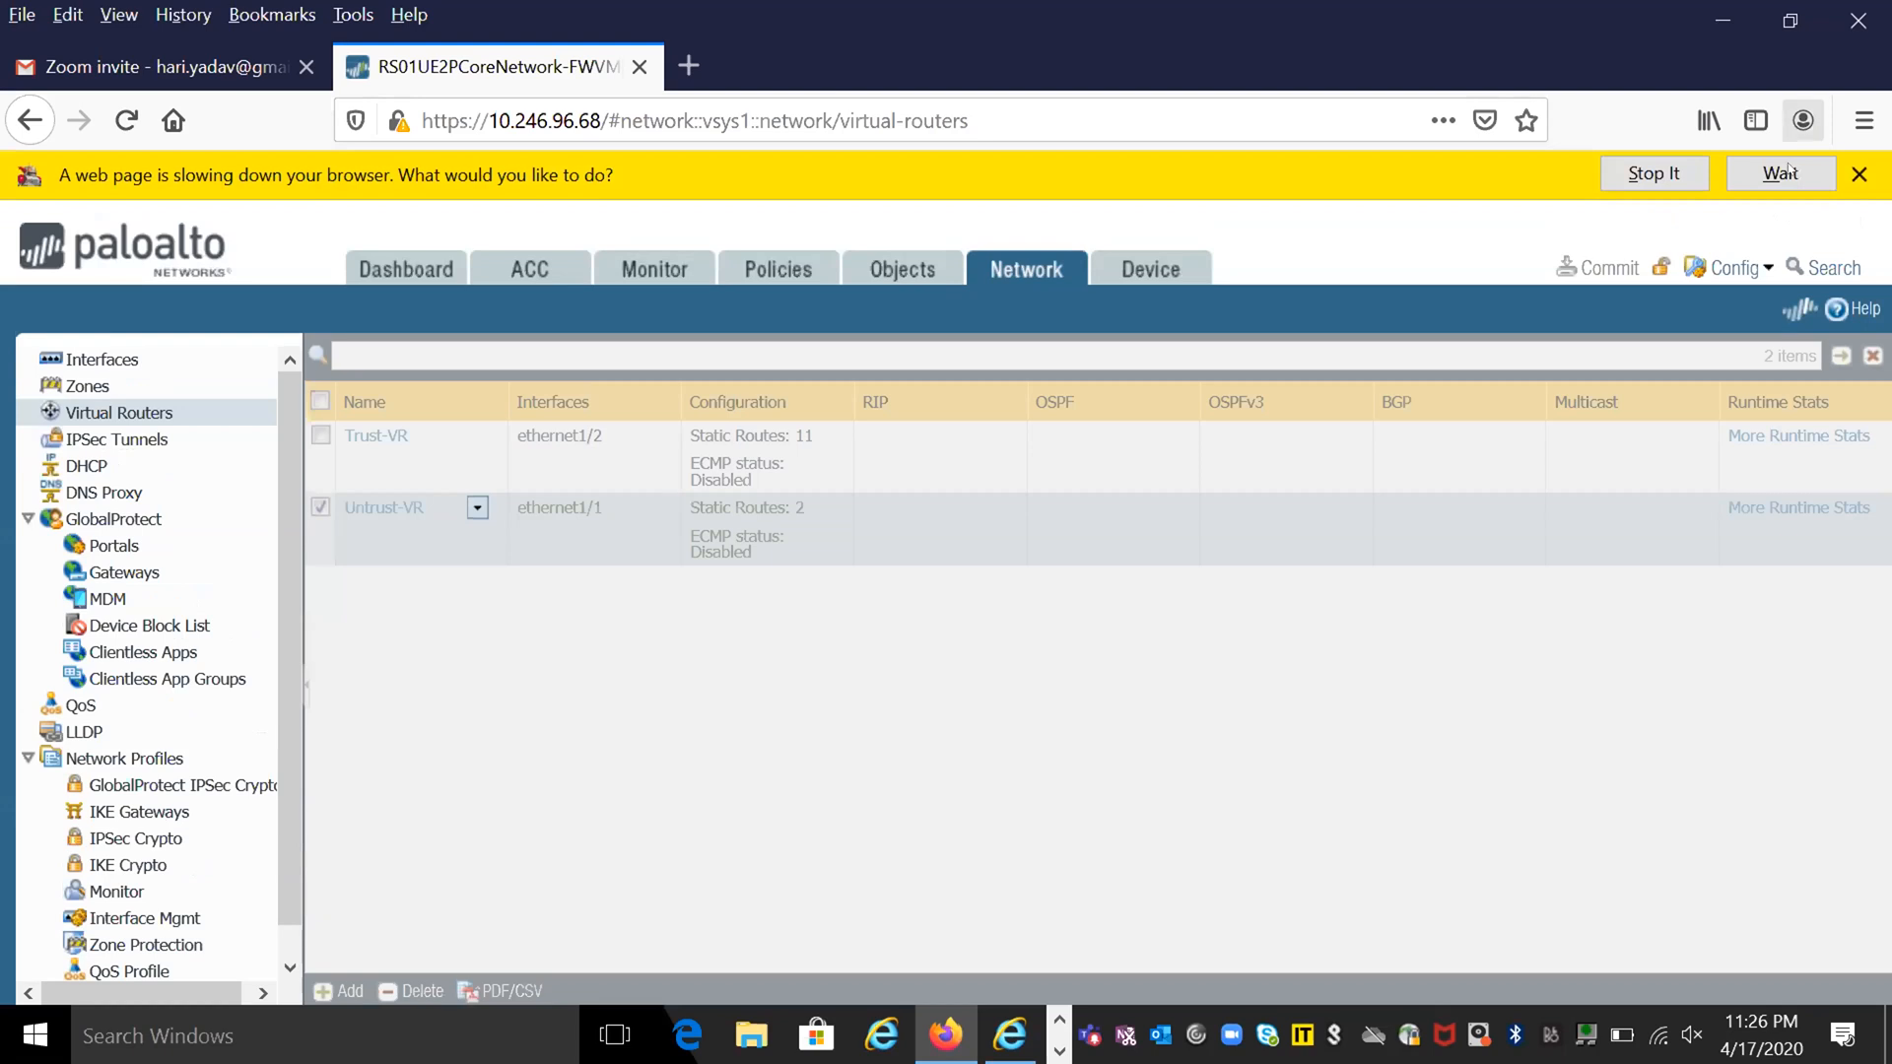
left_click(1781, 173)
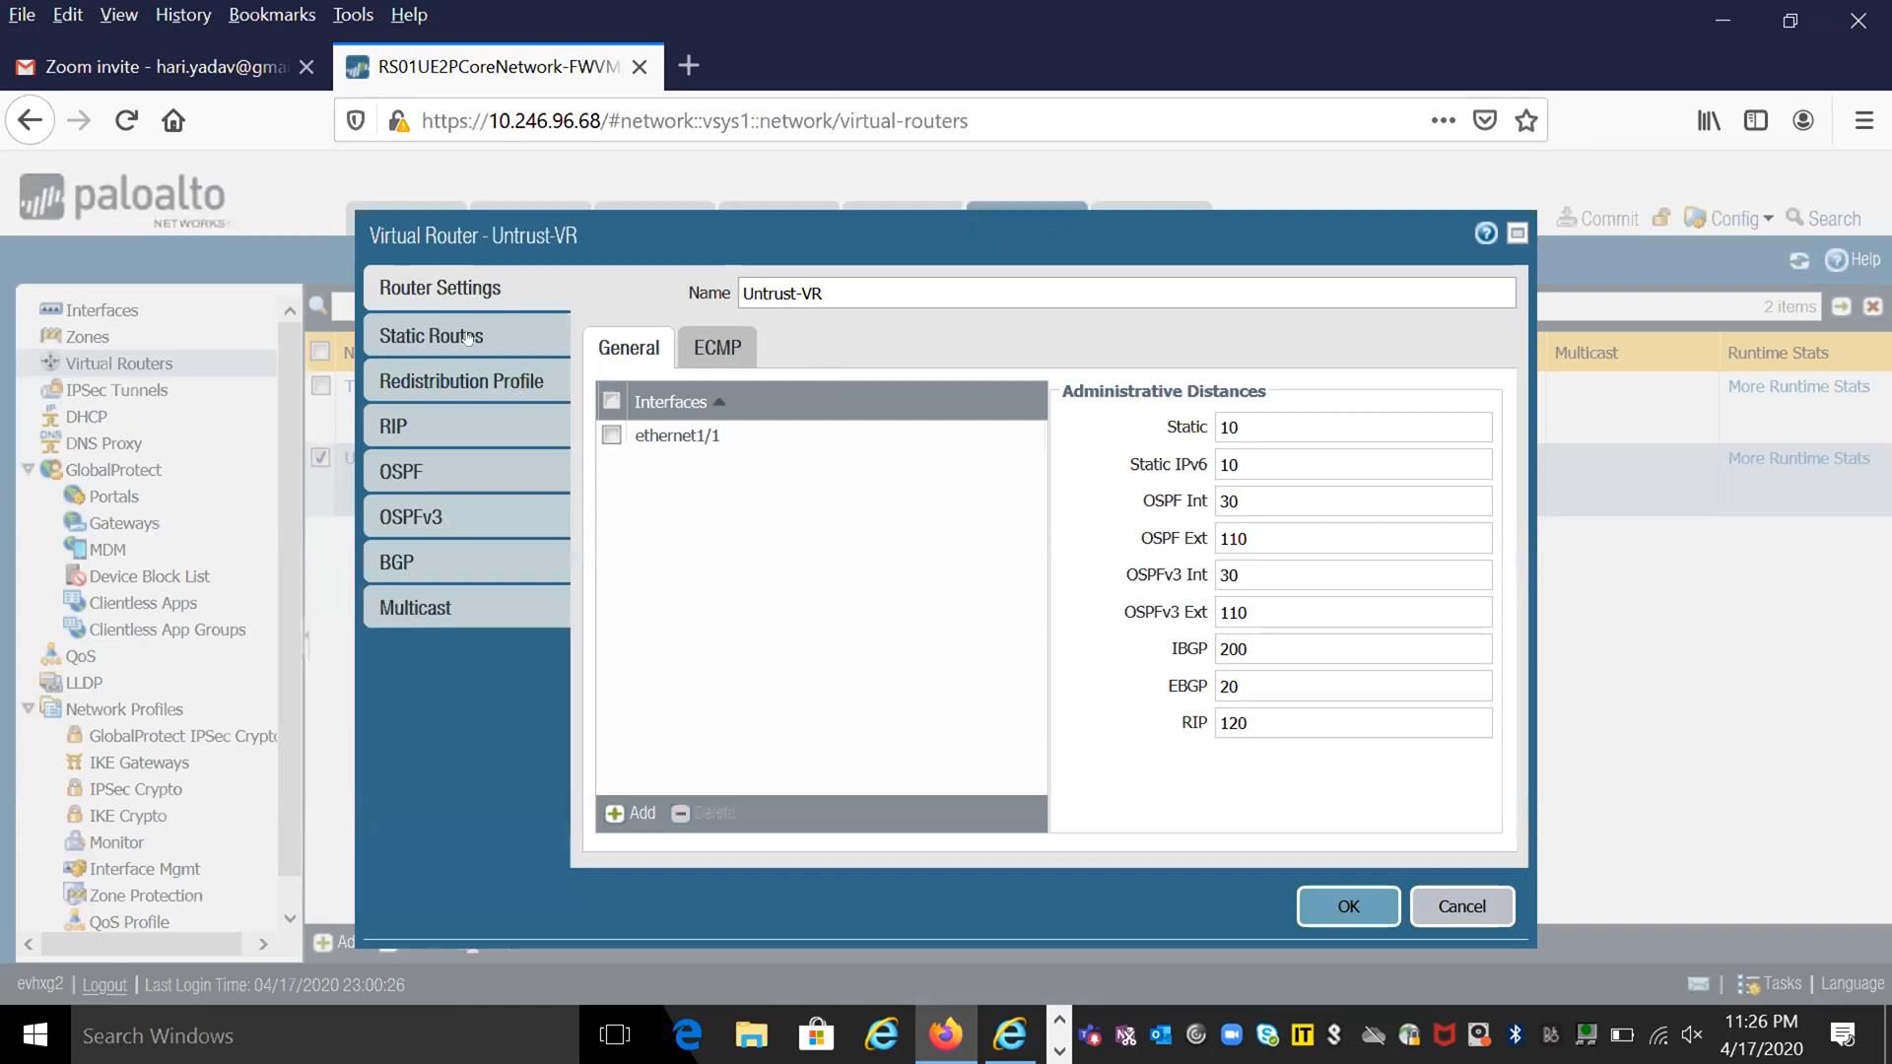
left_click(467, 338)
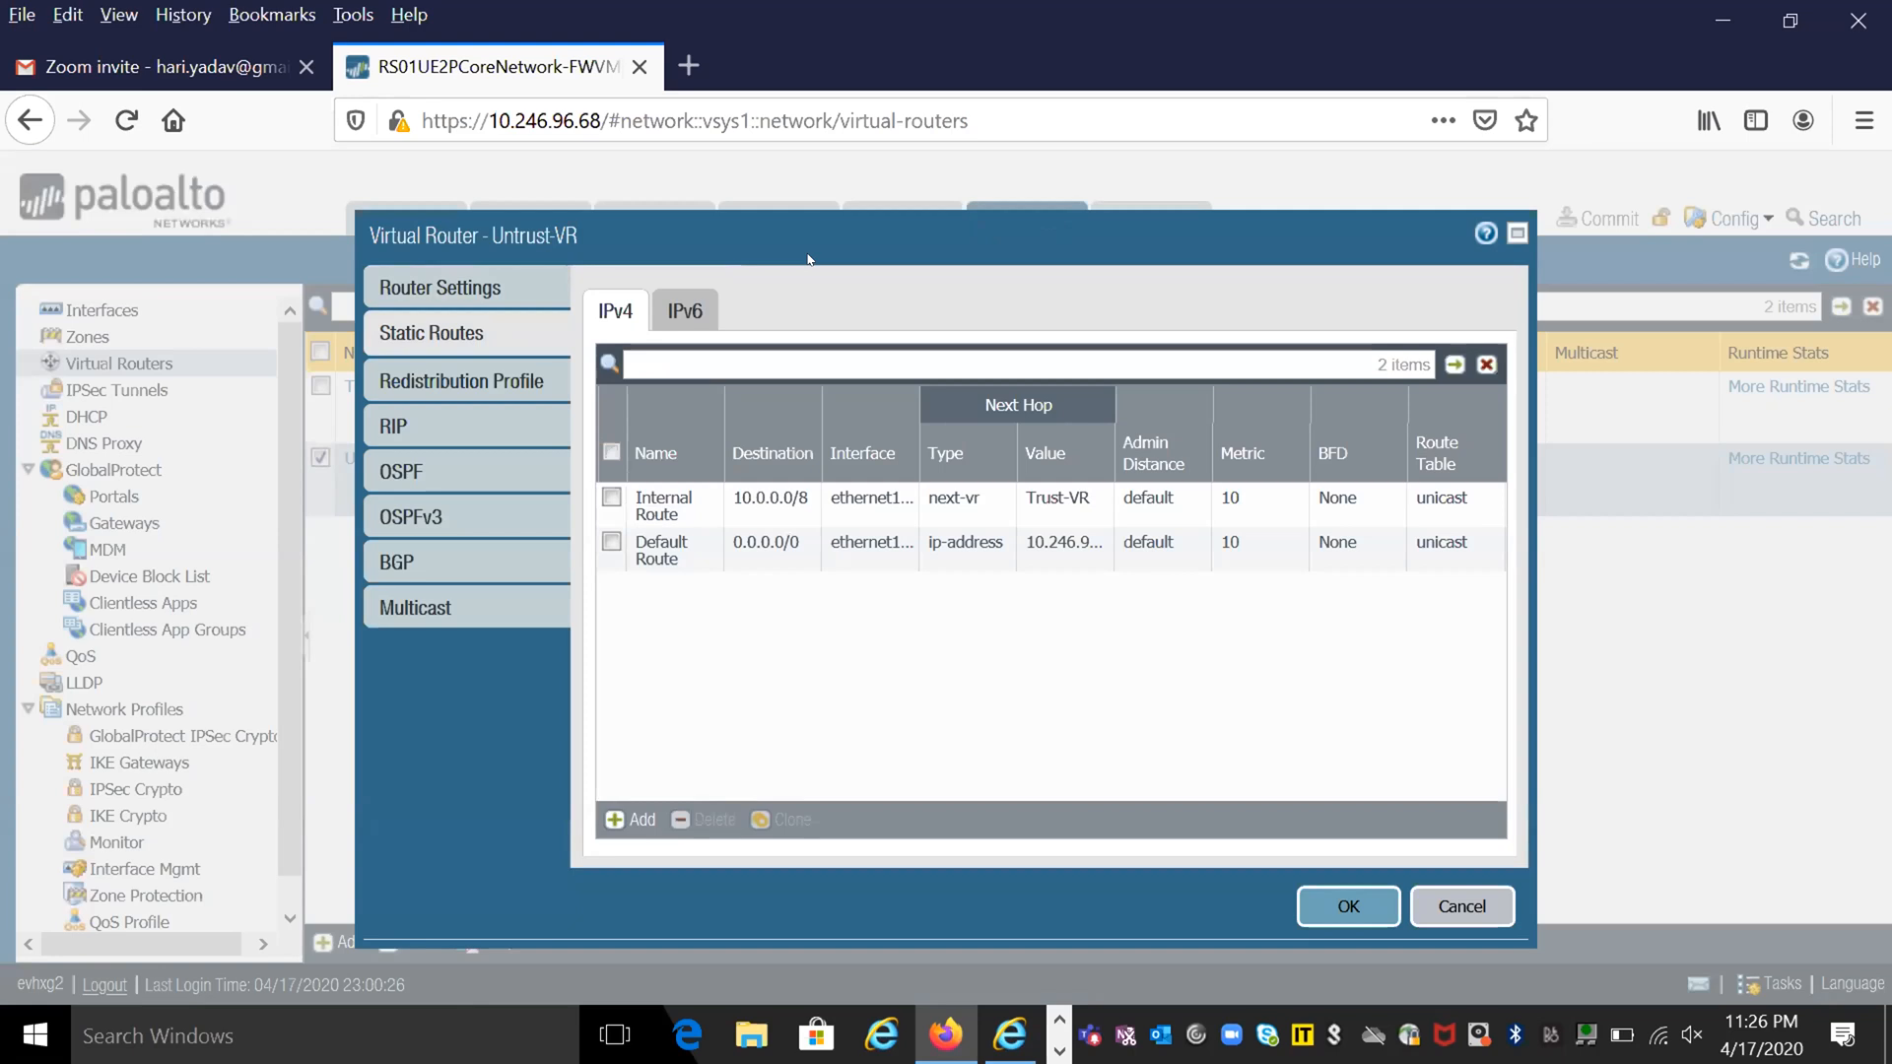
left_click_drag(1001, 293, 1179, 351)
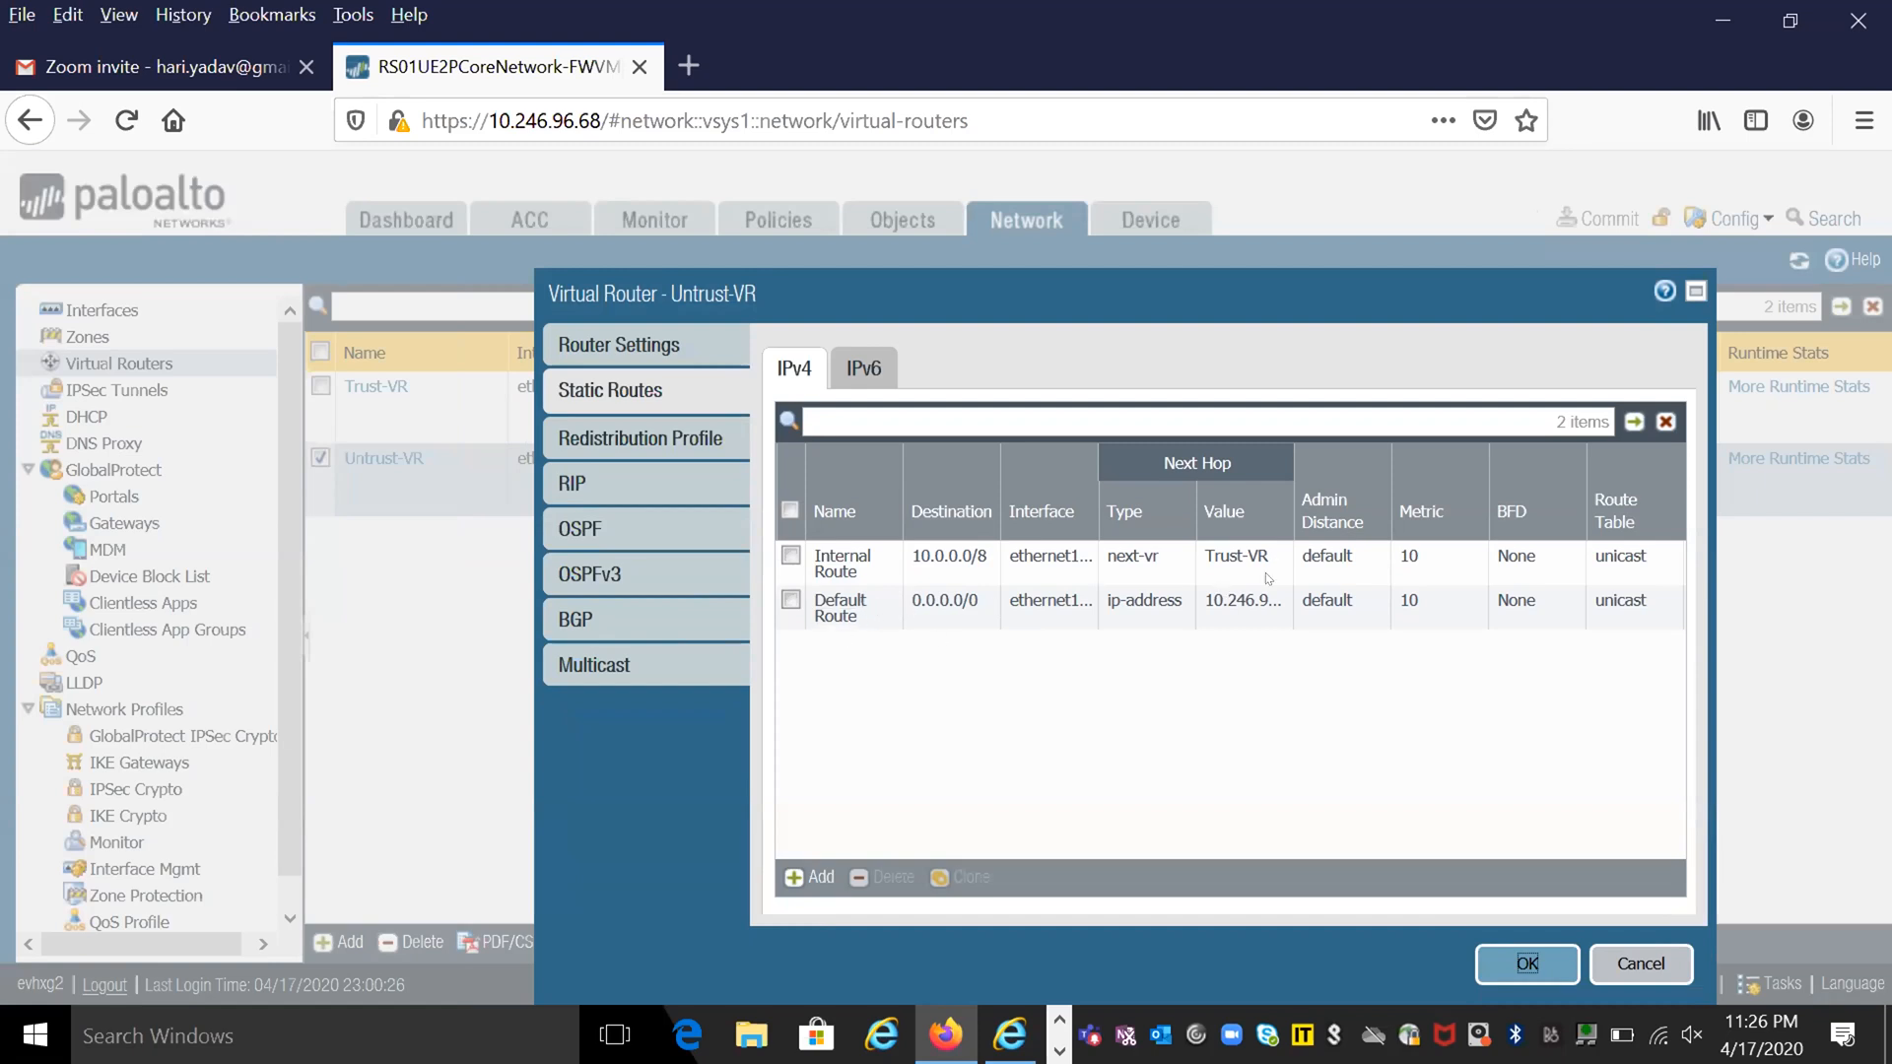
left_click(1694, 292)
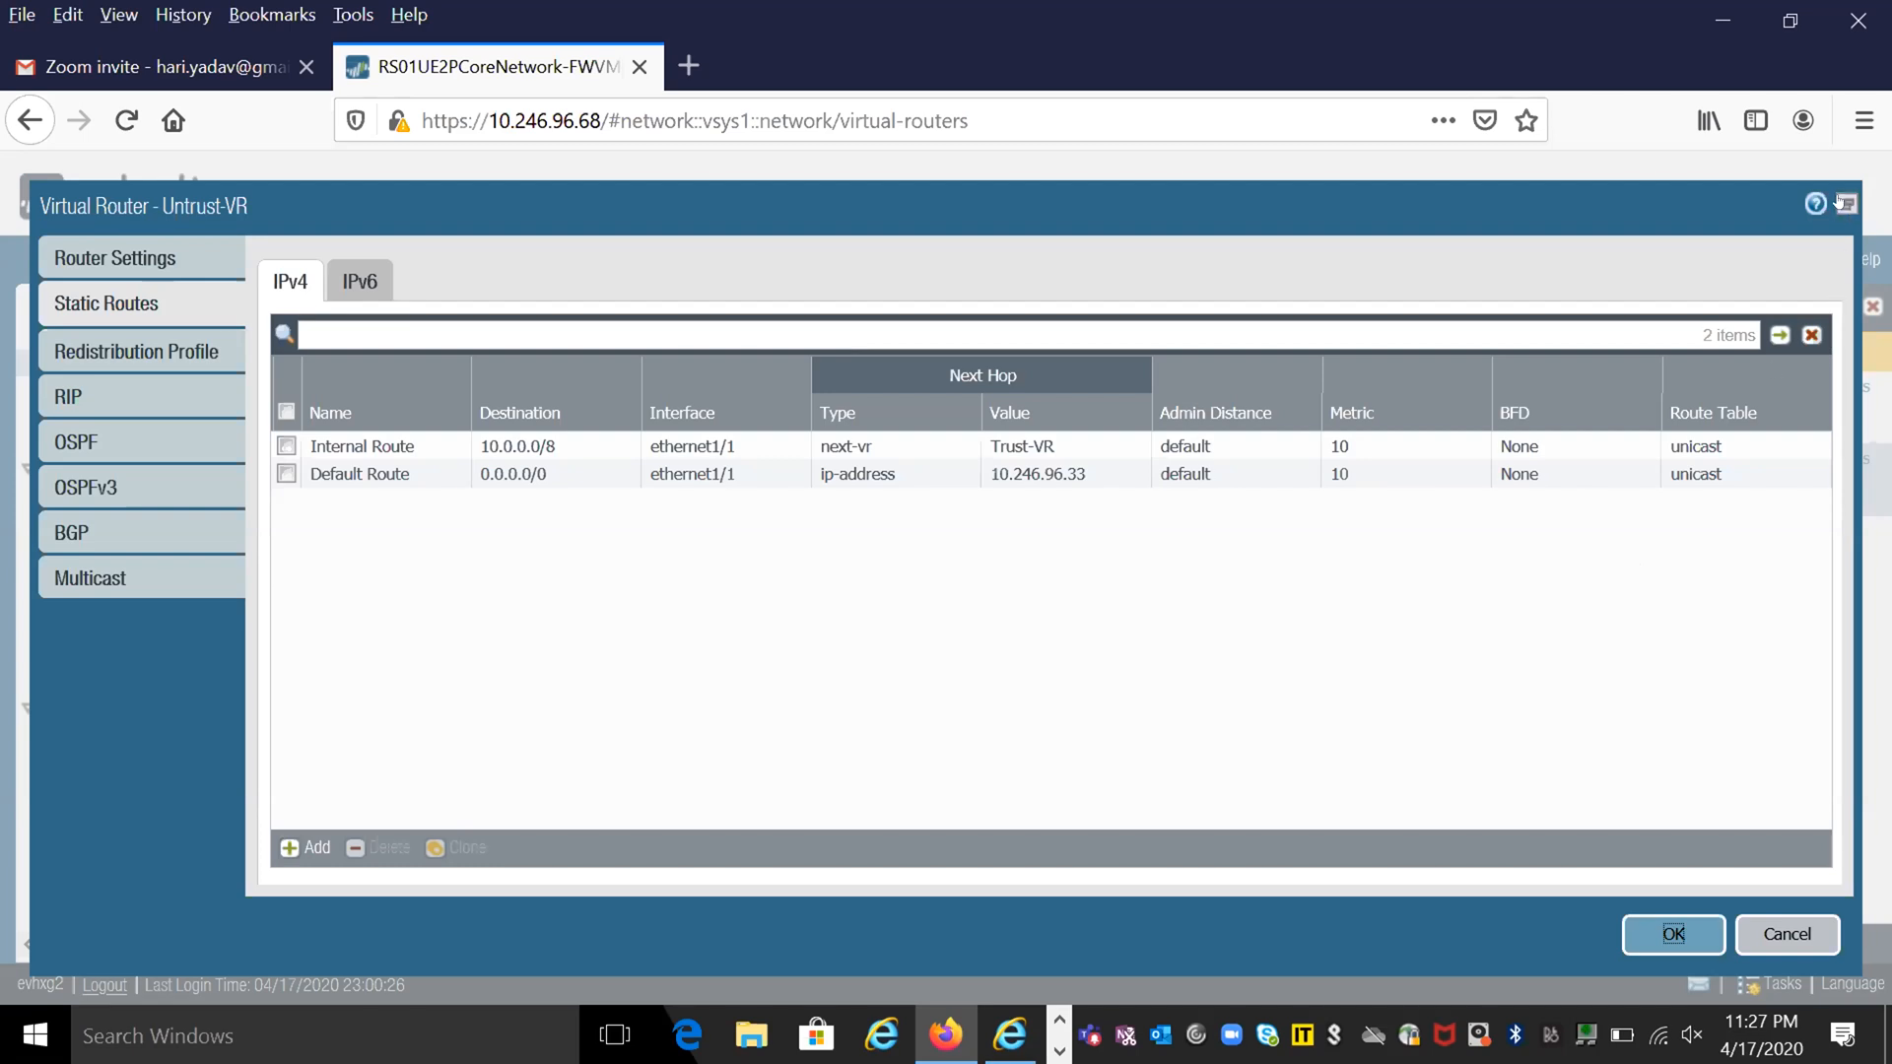
left_click(1763, 938)
left_click(1764, 936)
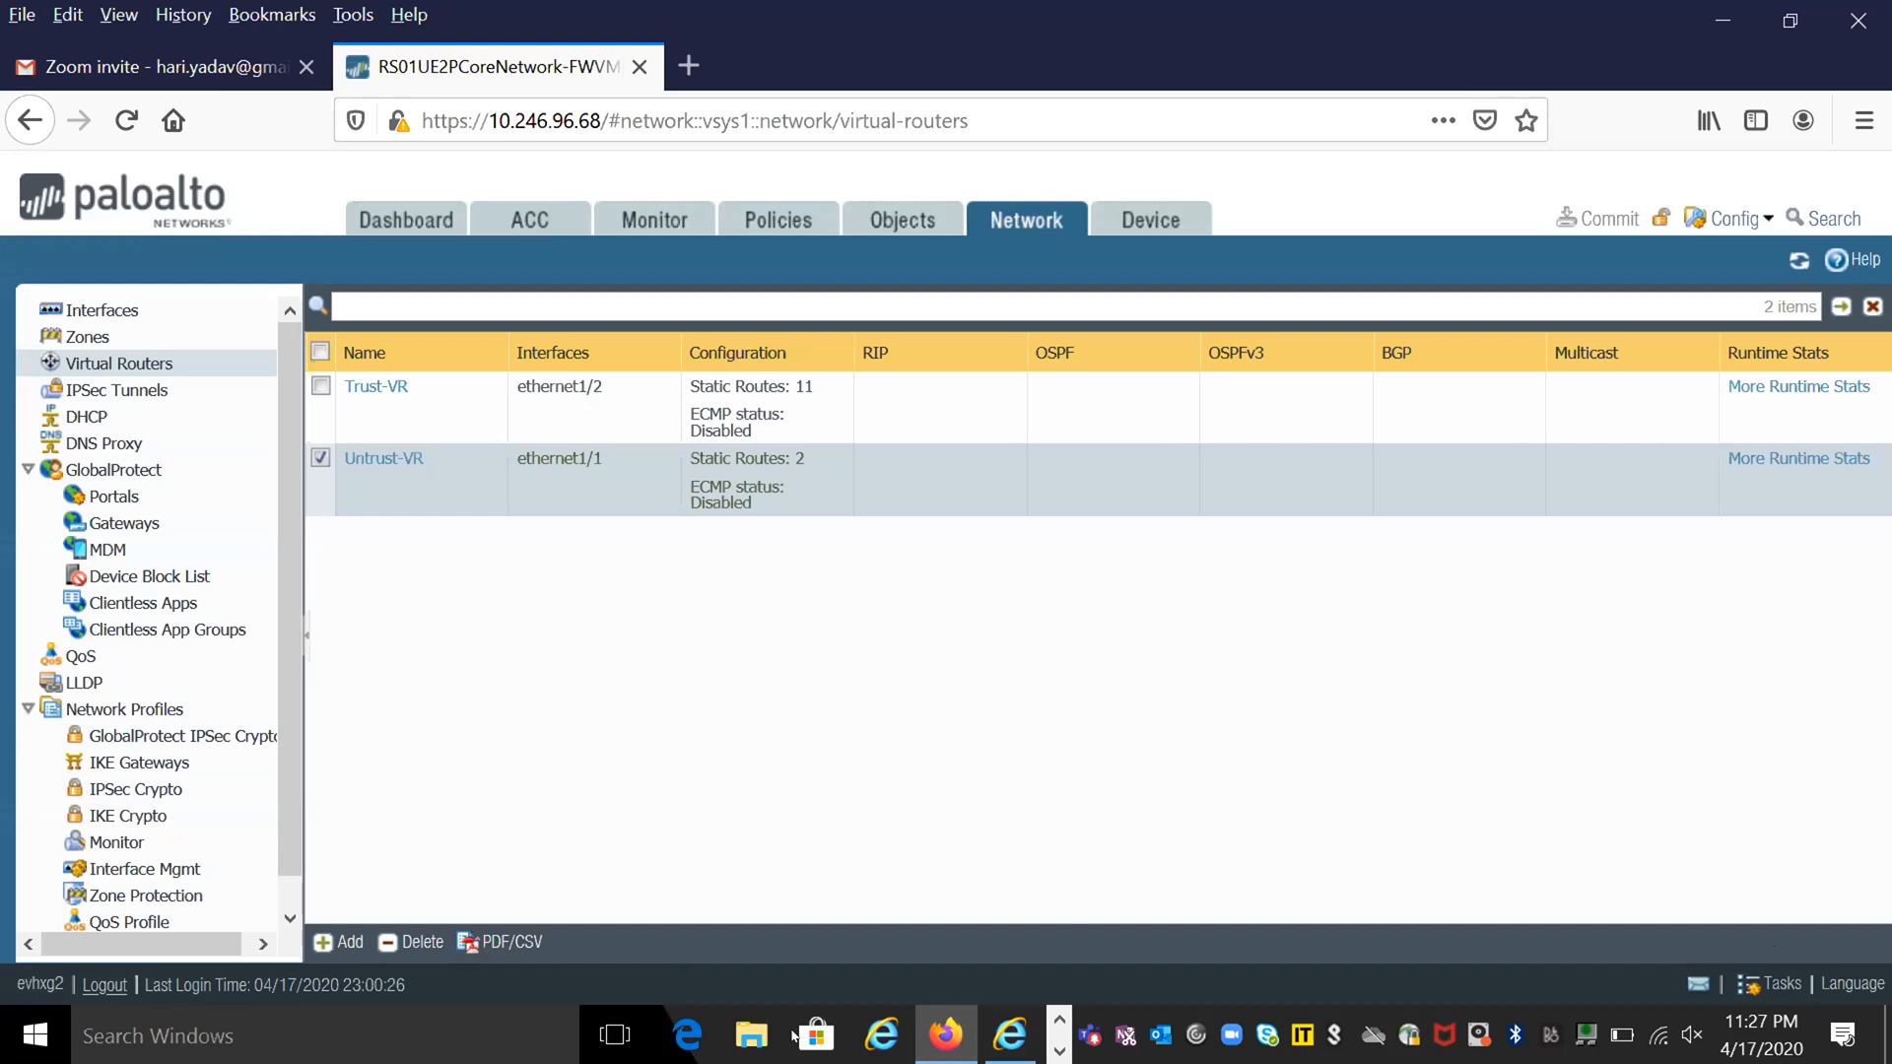
- Open AzureRouting.vsdx from the Documents folder in File Explorer, and examine its firewall subnets, UDR routes and VNET peering in Visio
left_click(749, 1037)
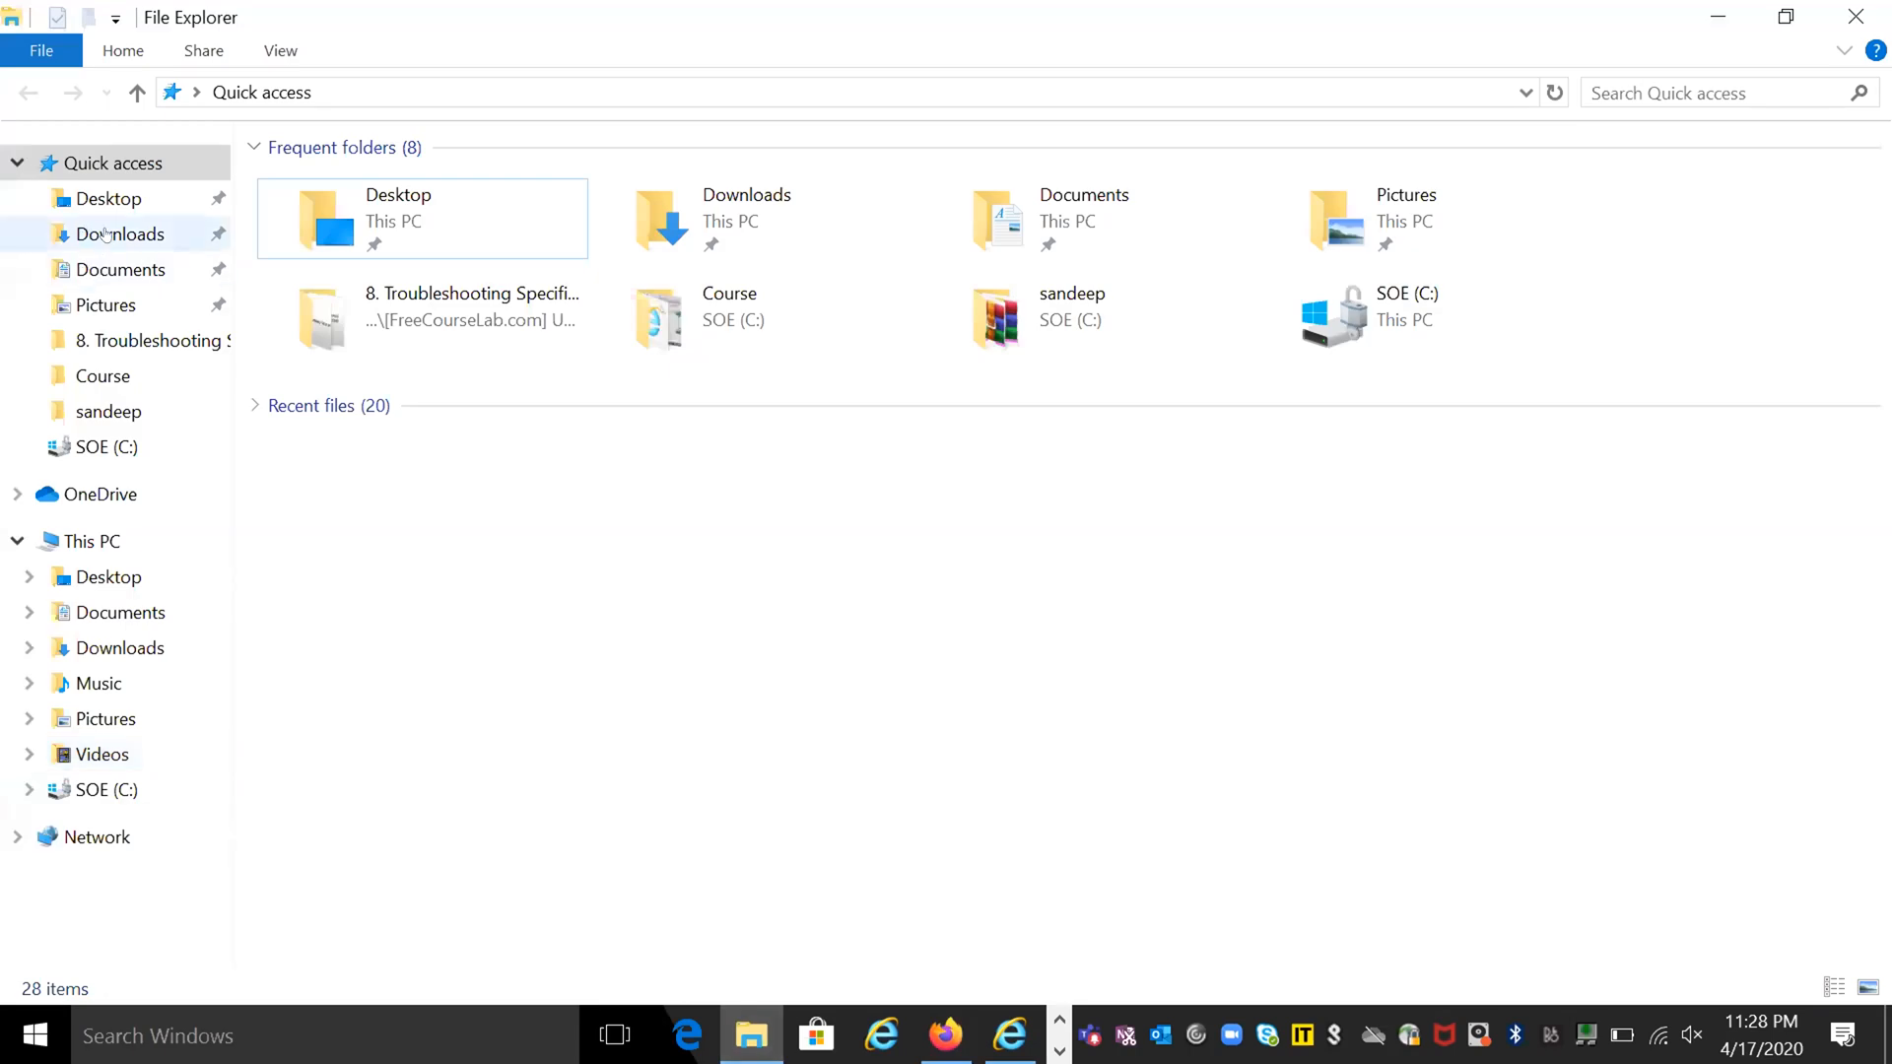
left_click(105, 234)
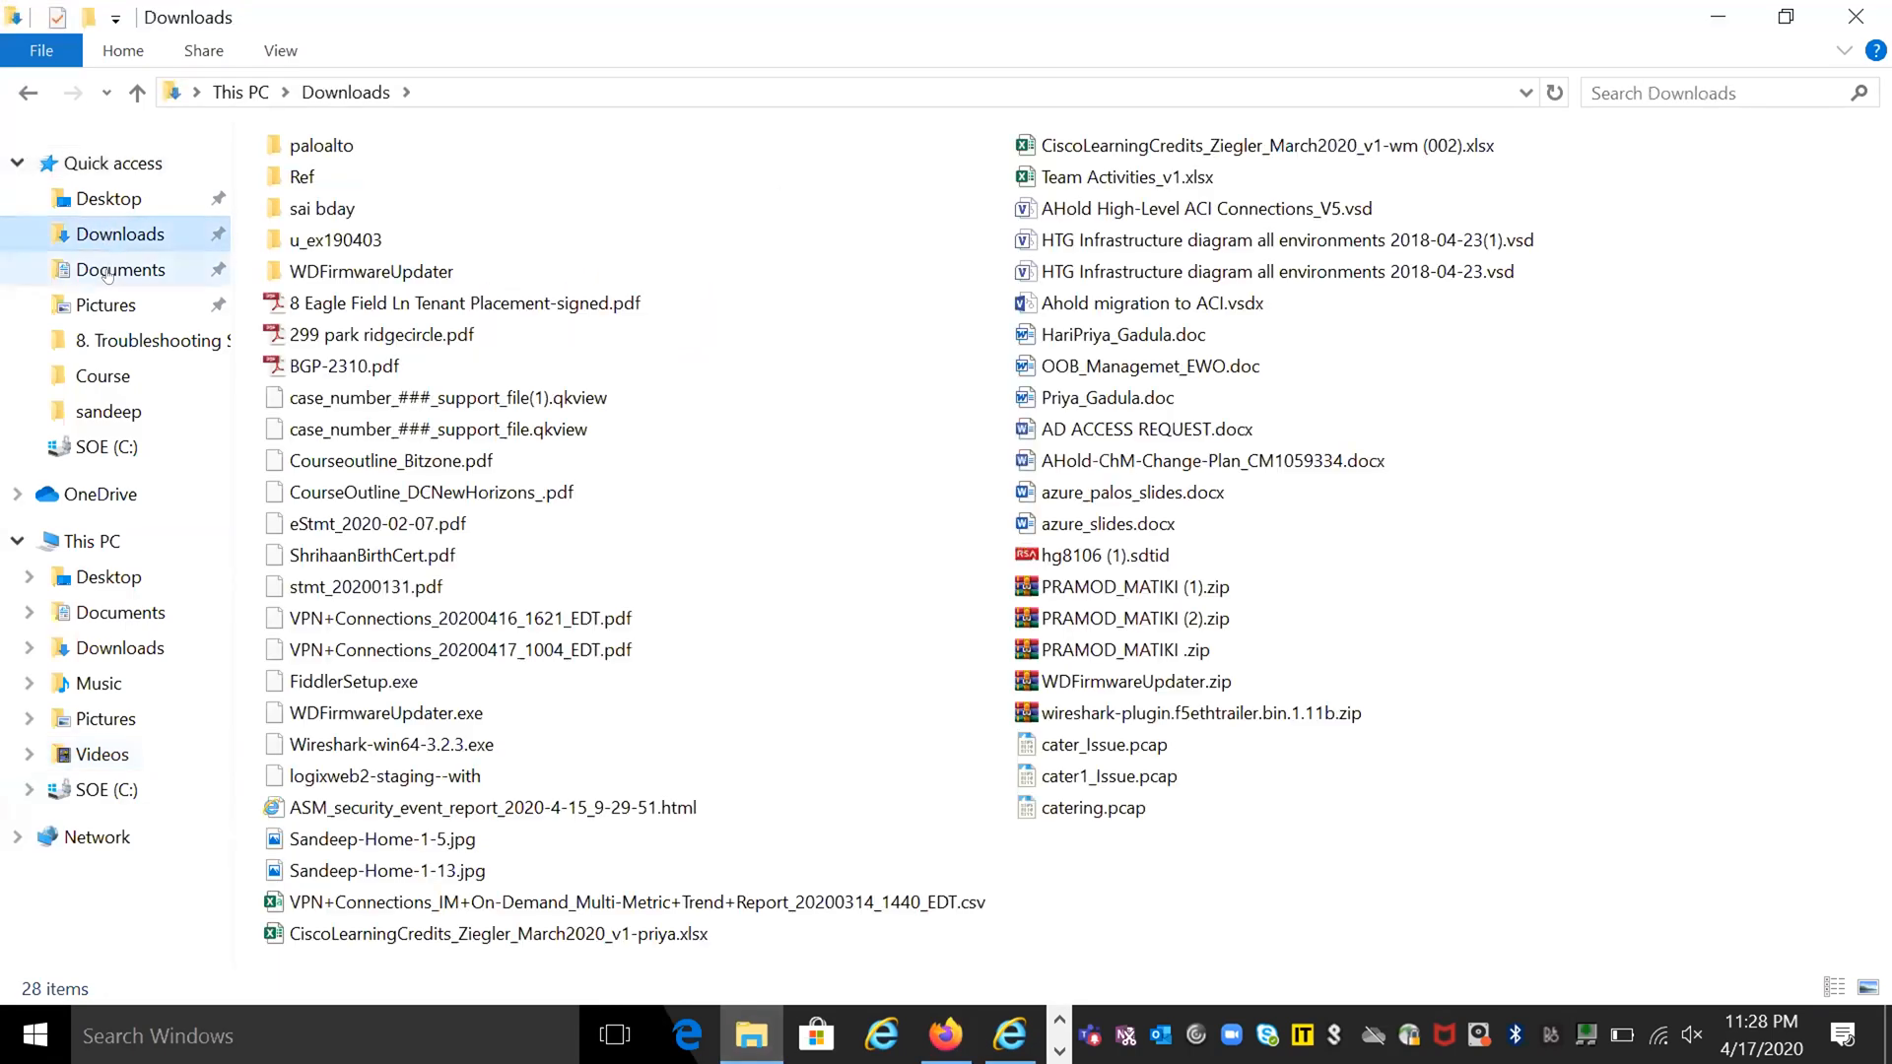
left_click(108, 272)
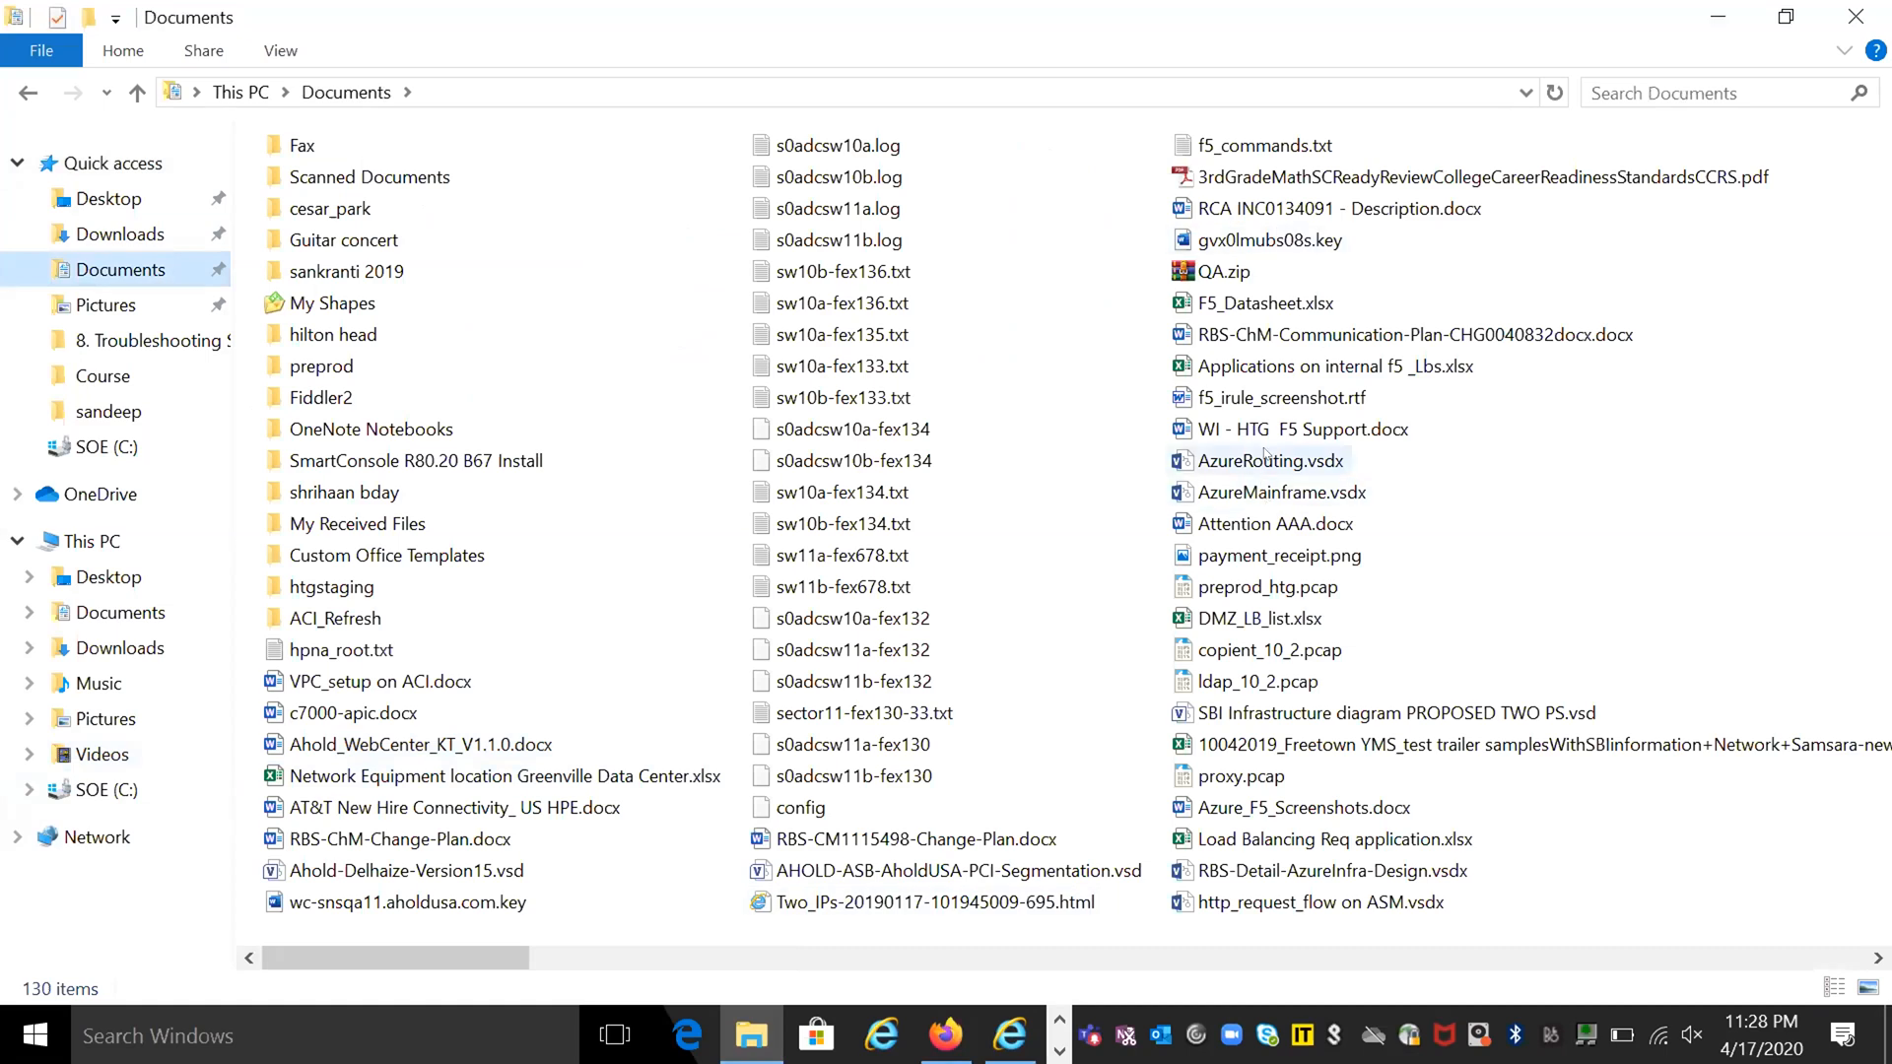
scroll(1266, 454, "right", 2)
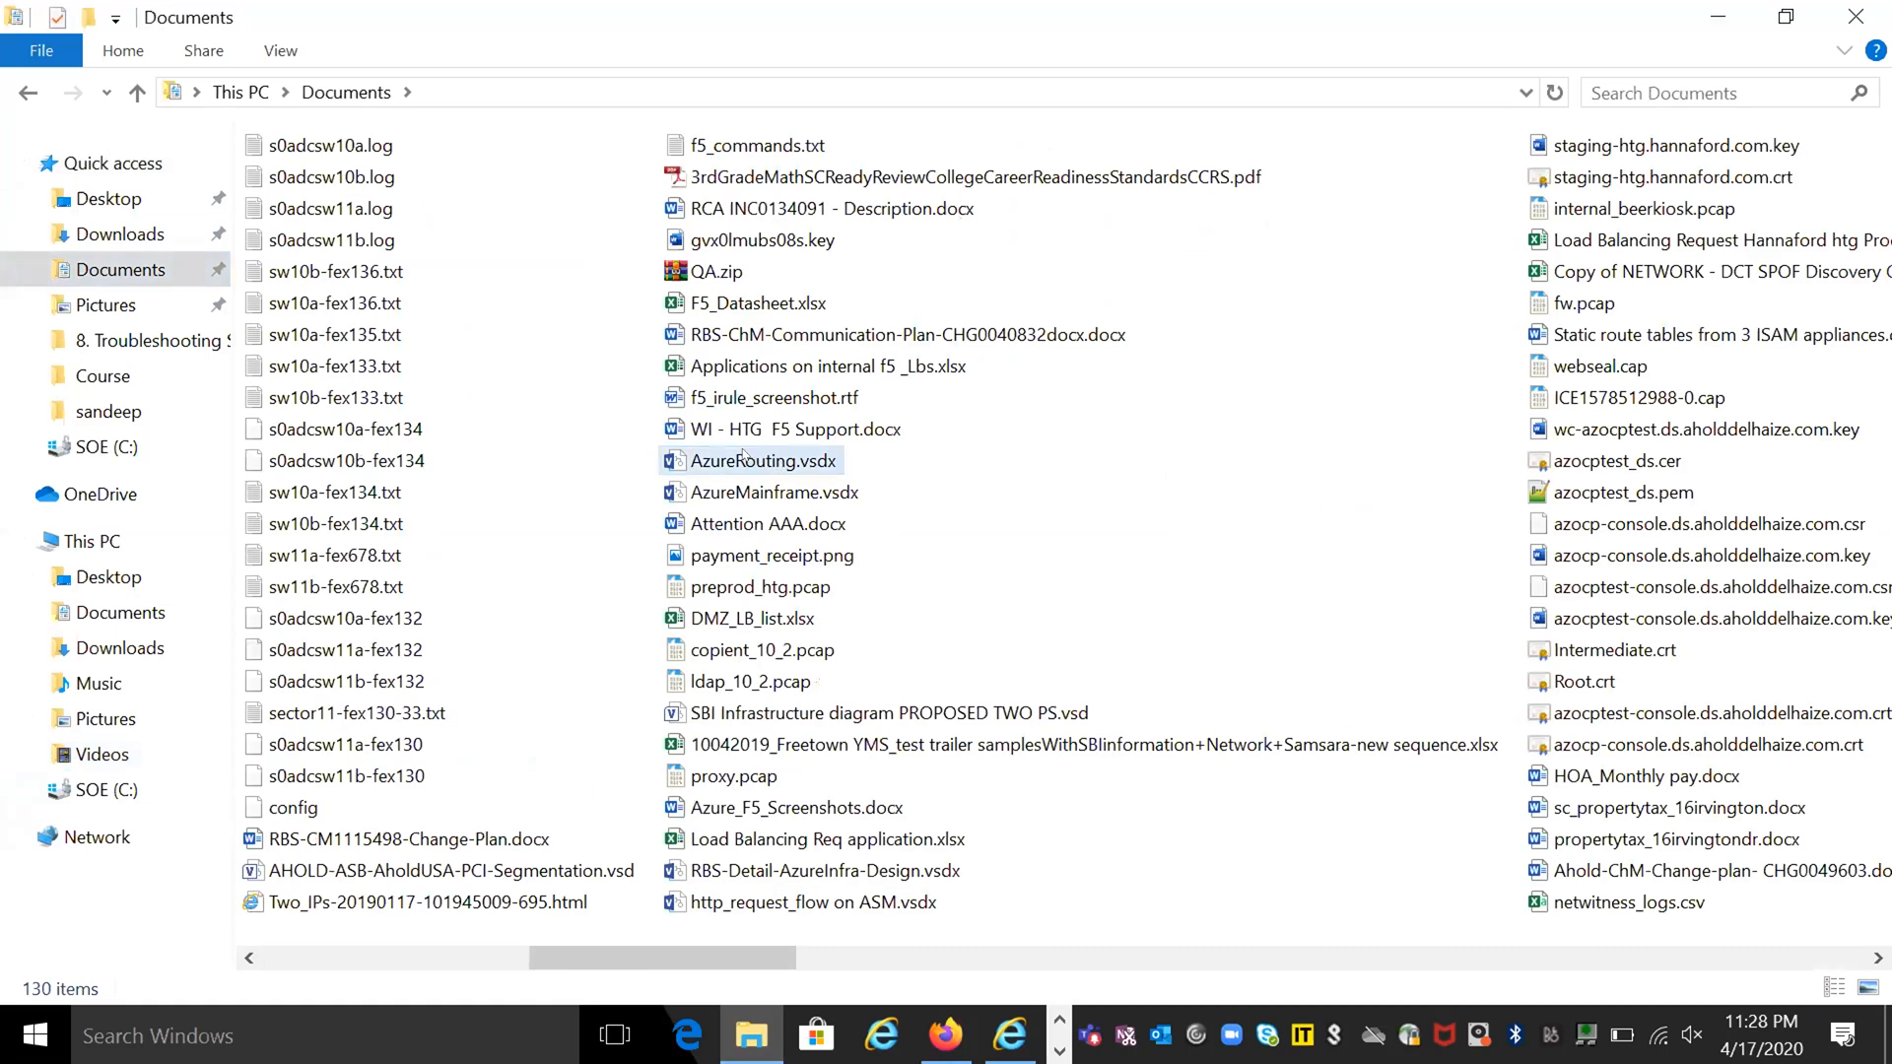
double_click(744, 460)
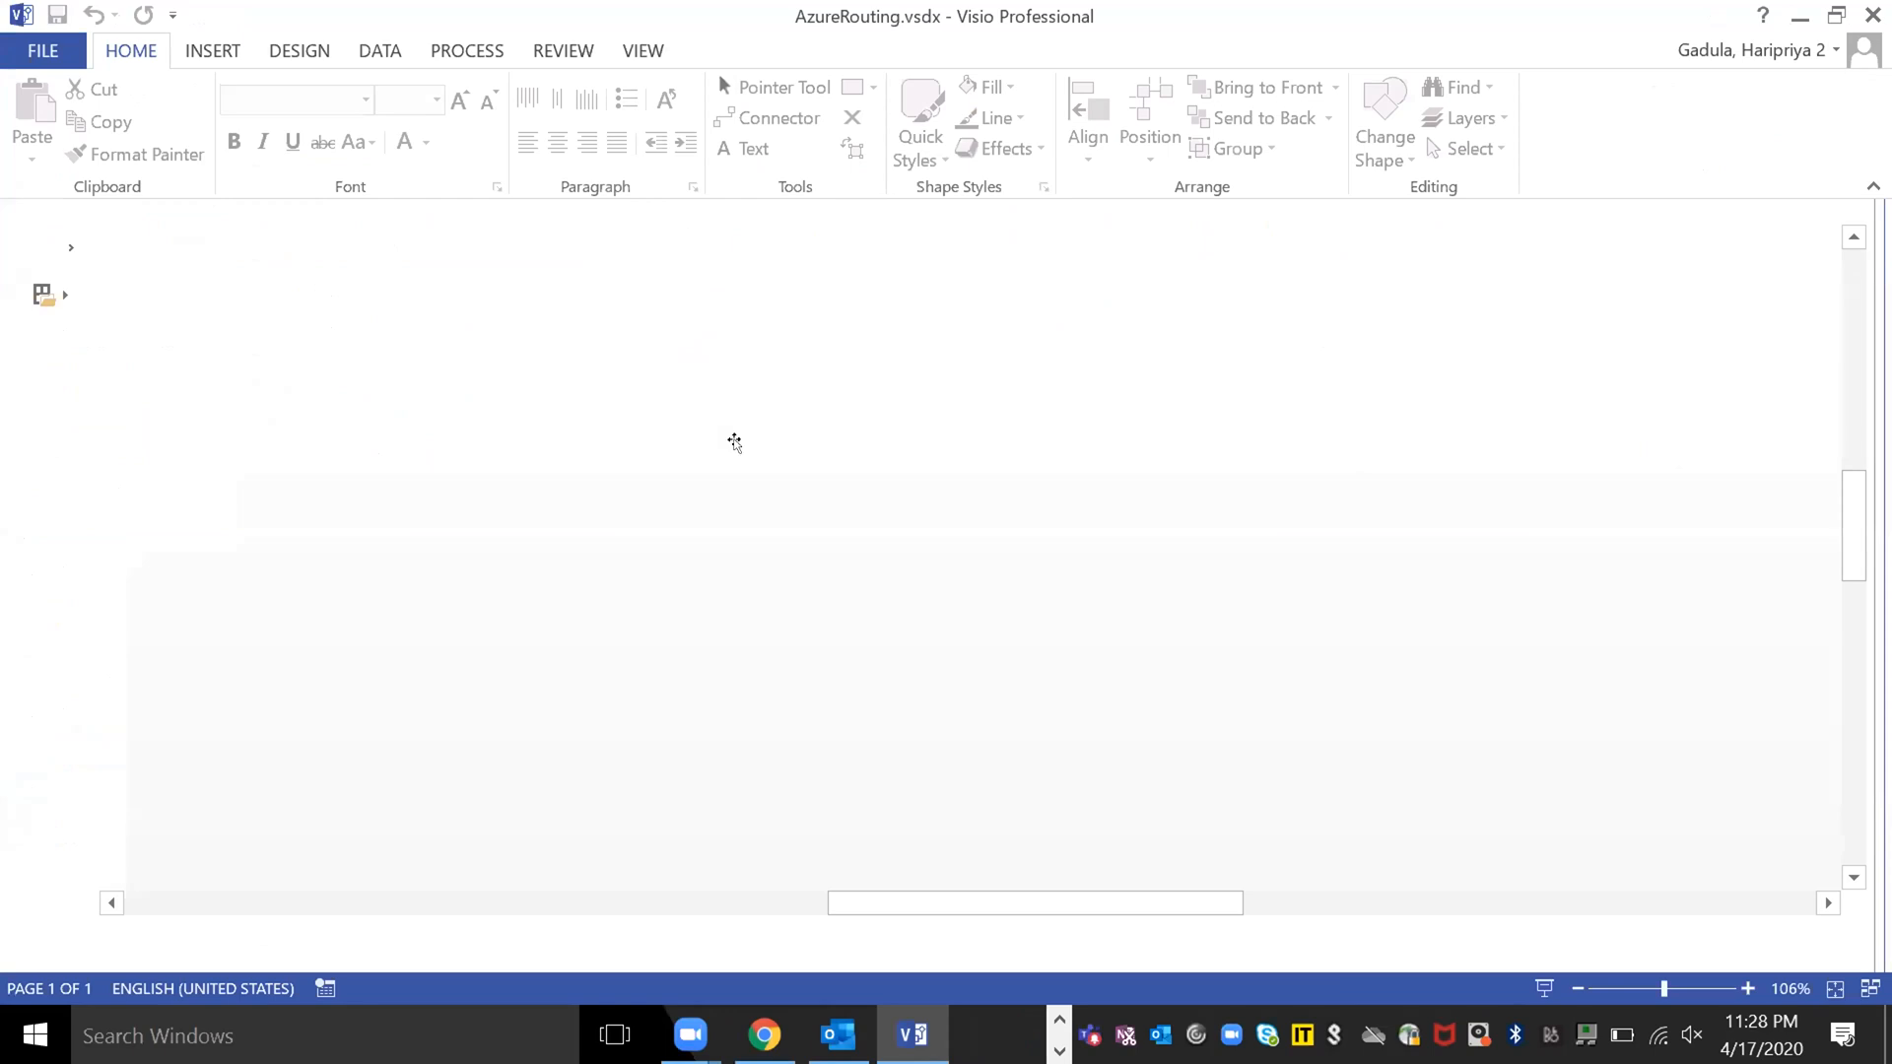
scroll(734, 442, "up", 10)
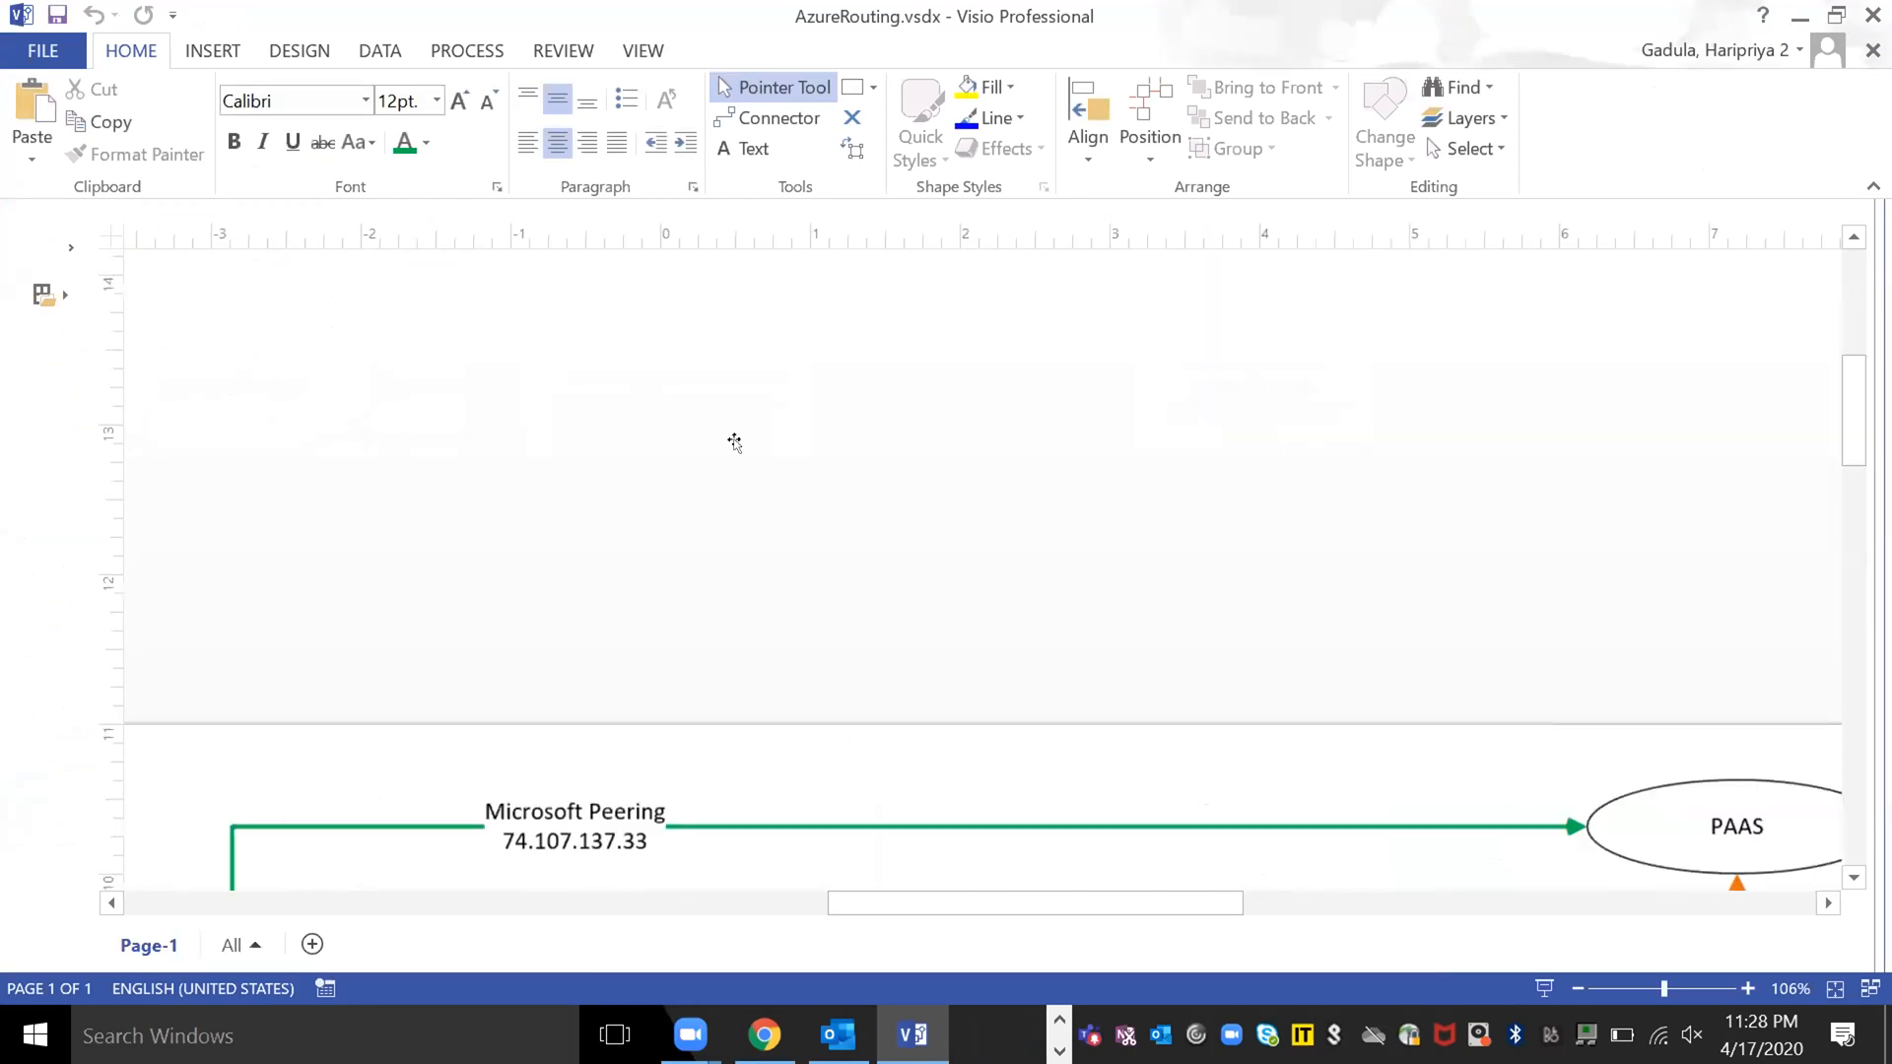
scroll(734, 442, "down", 12)
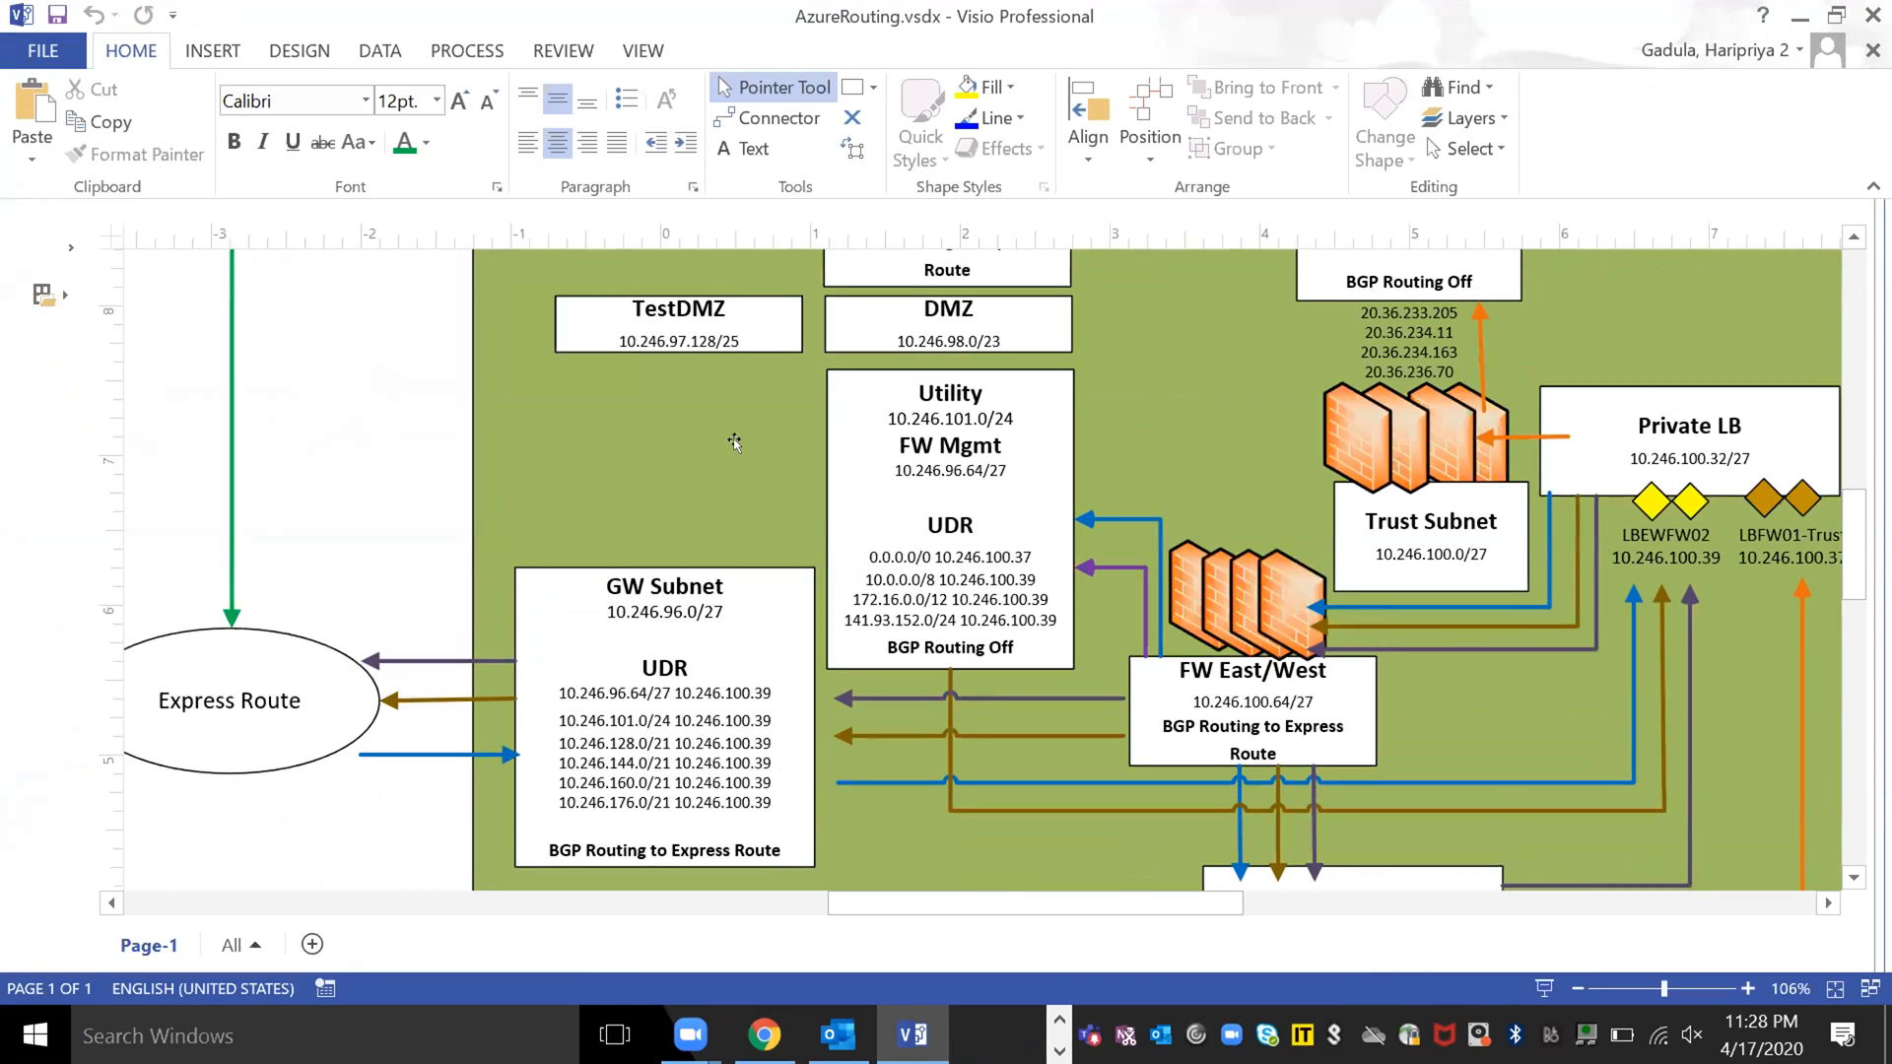
scroll(734, 443, "up", 1)
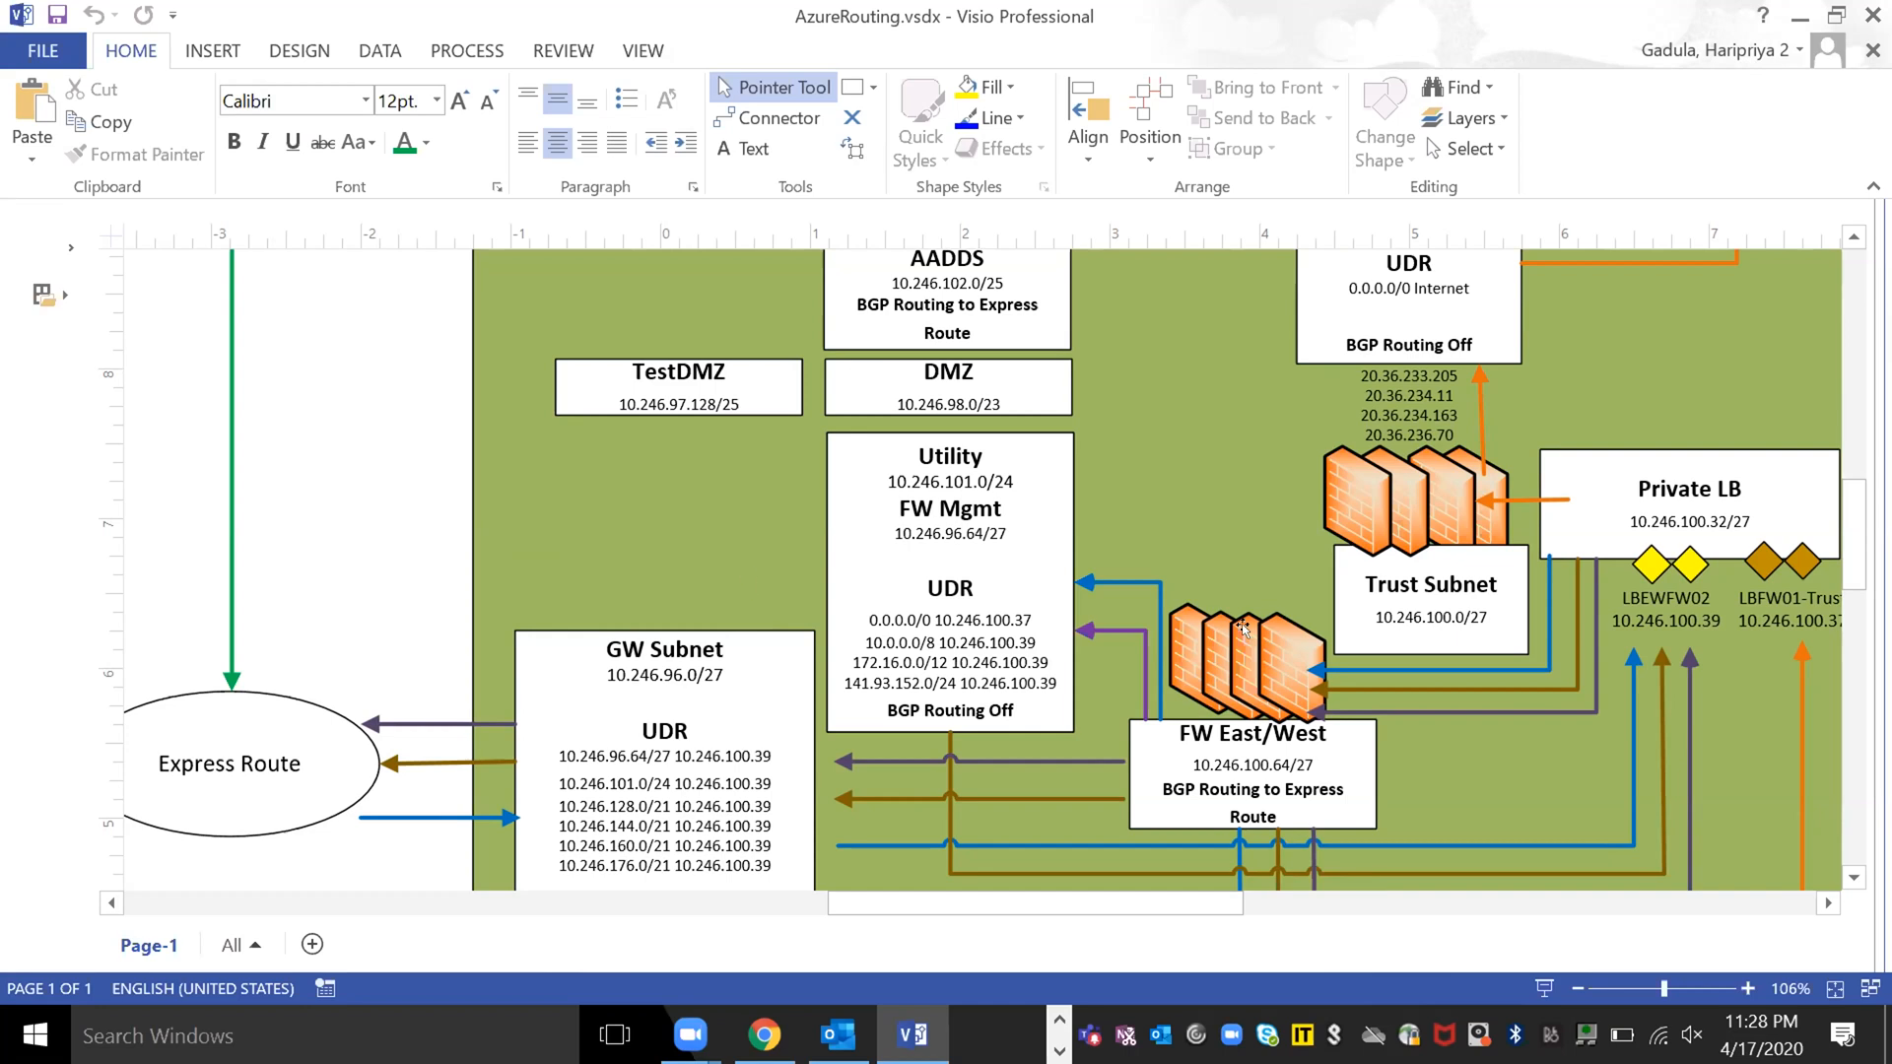
scroll(1241, 627, "down", 10)
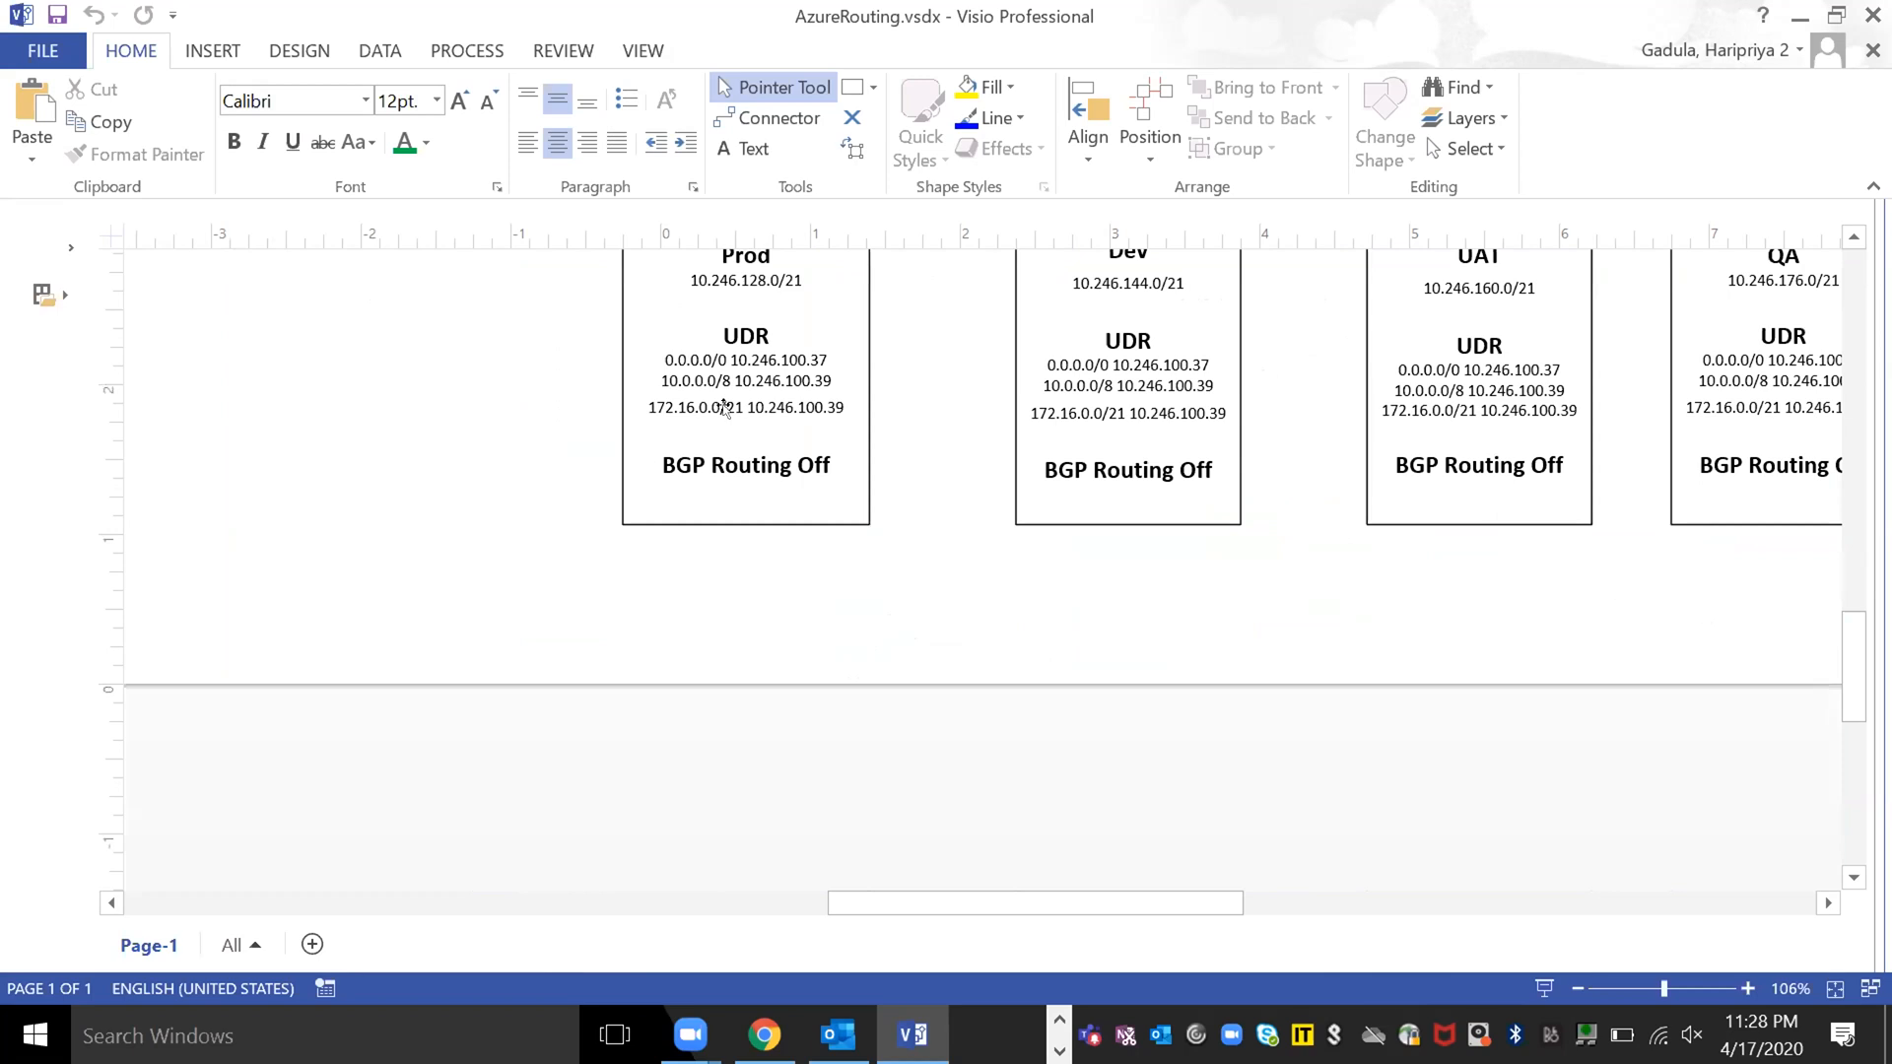
scroll(668, 583, "up", 3)
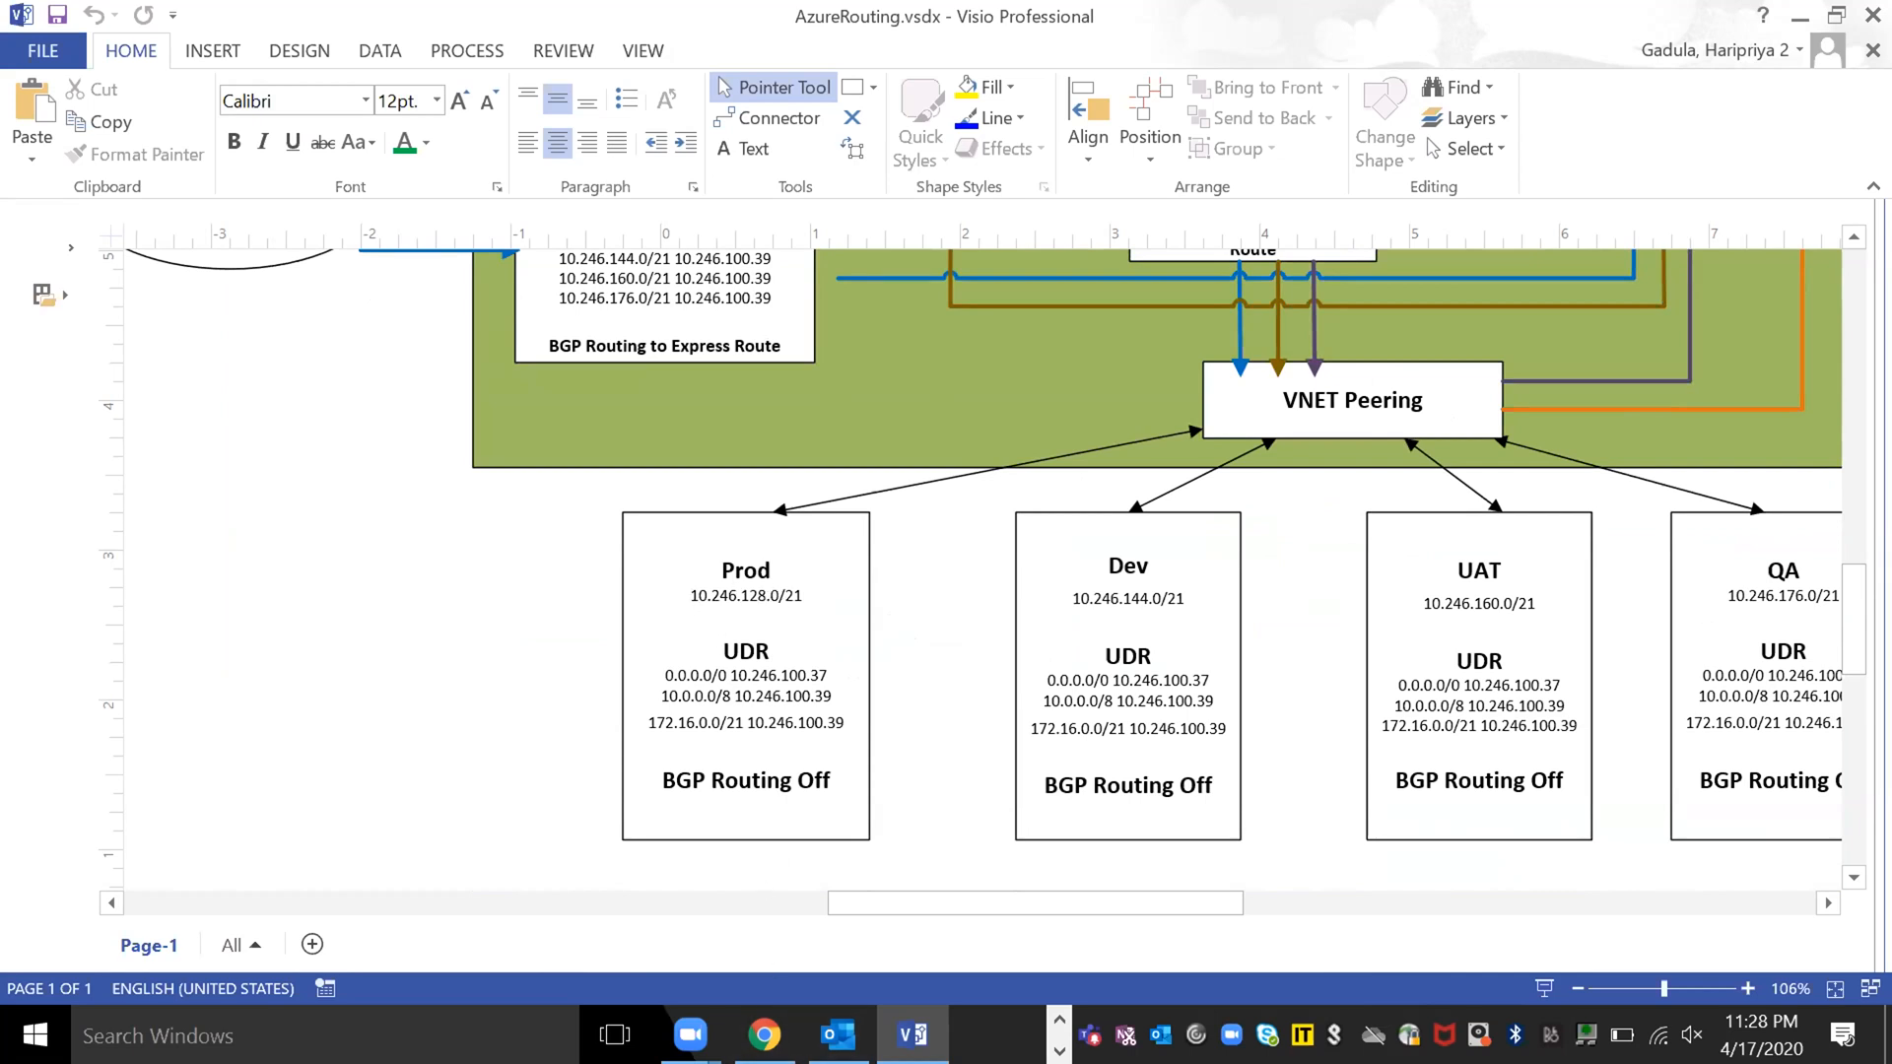
- Switch back to the firewall's virtual routers page in Firefox and open Trust-VR, letting the slow page continue
left_click(762, 1036)
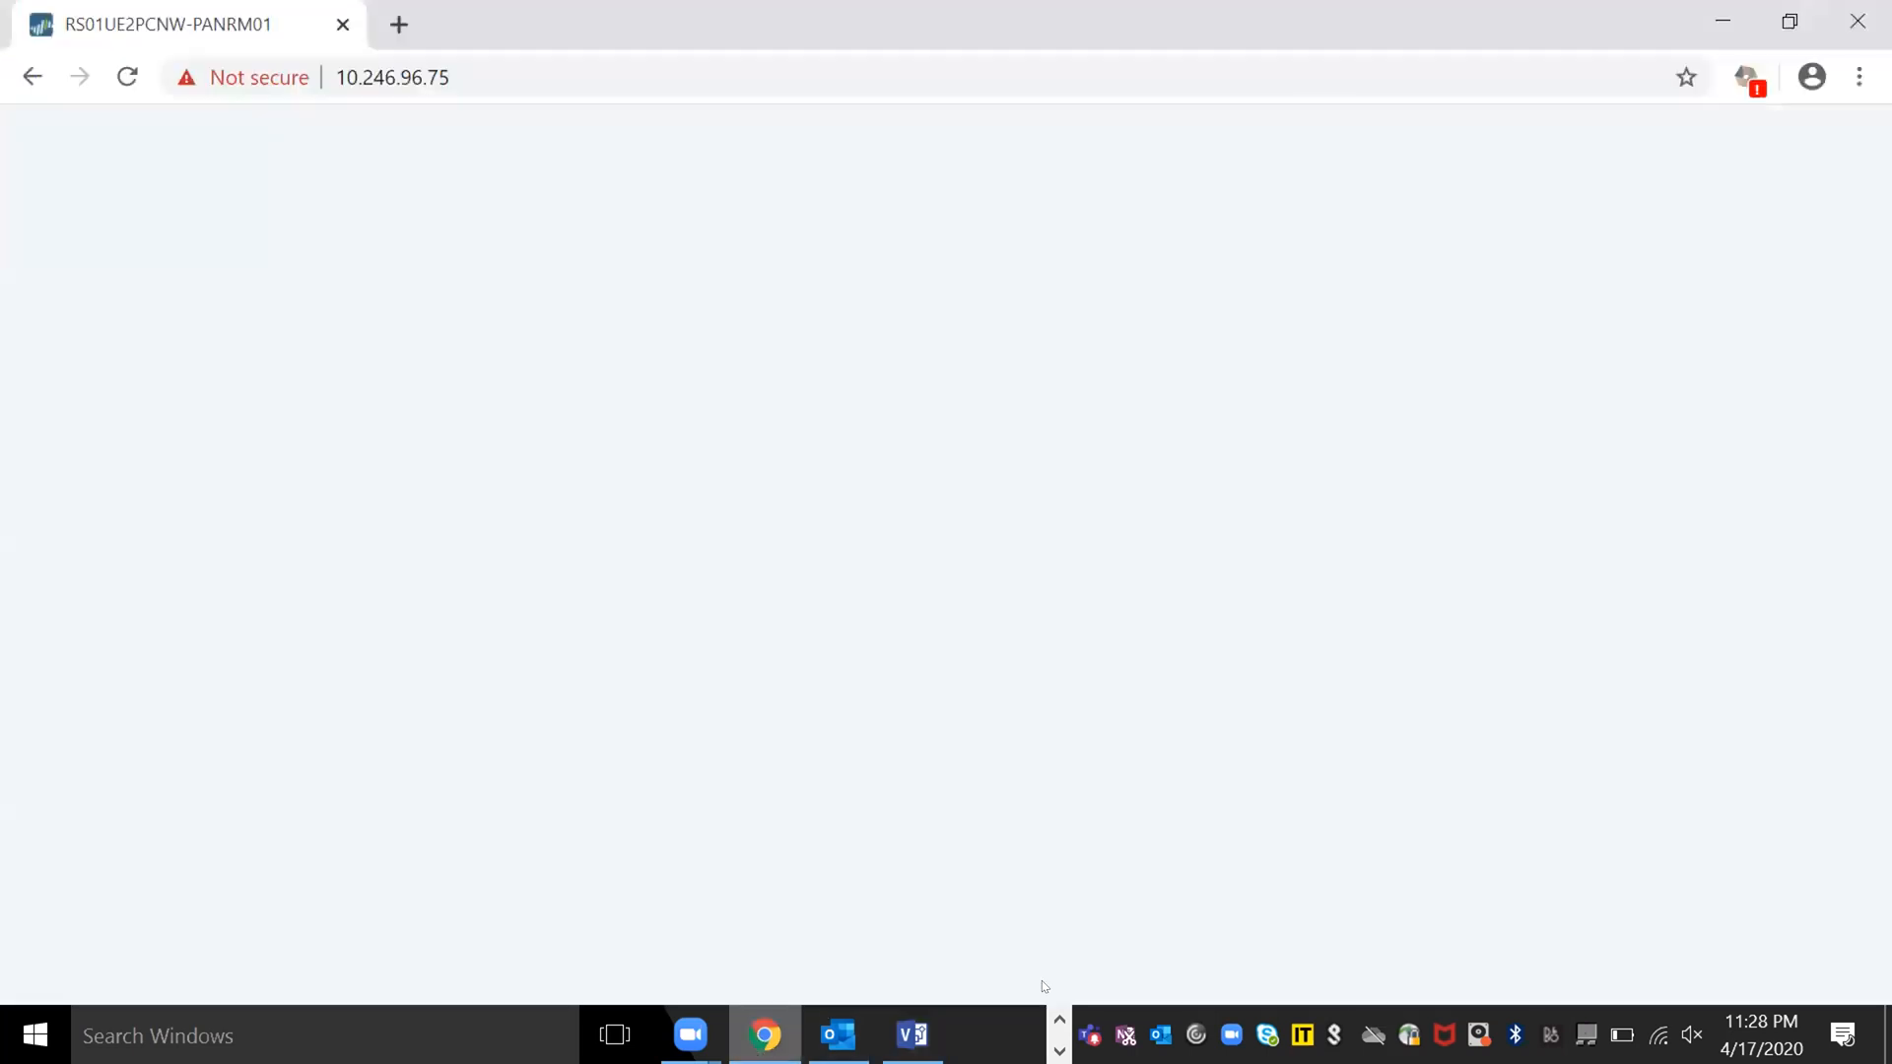
left_click(1059, 1020)
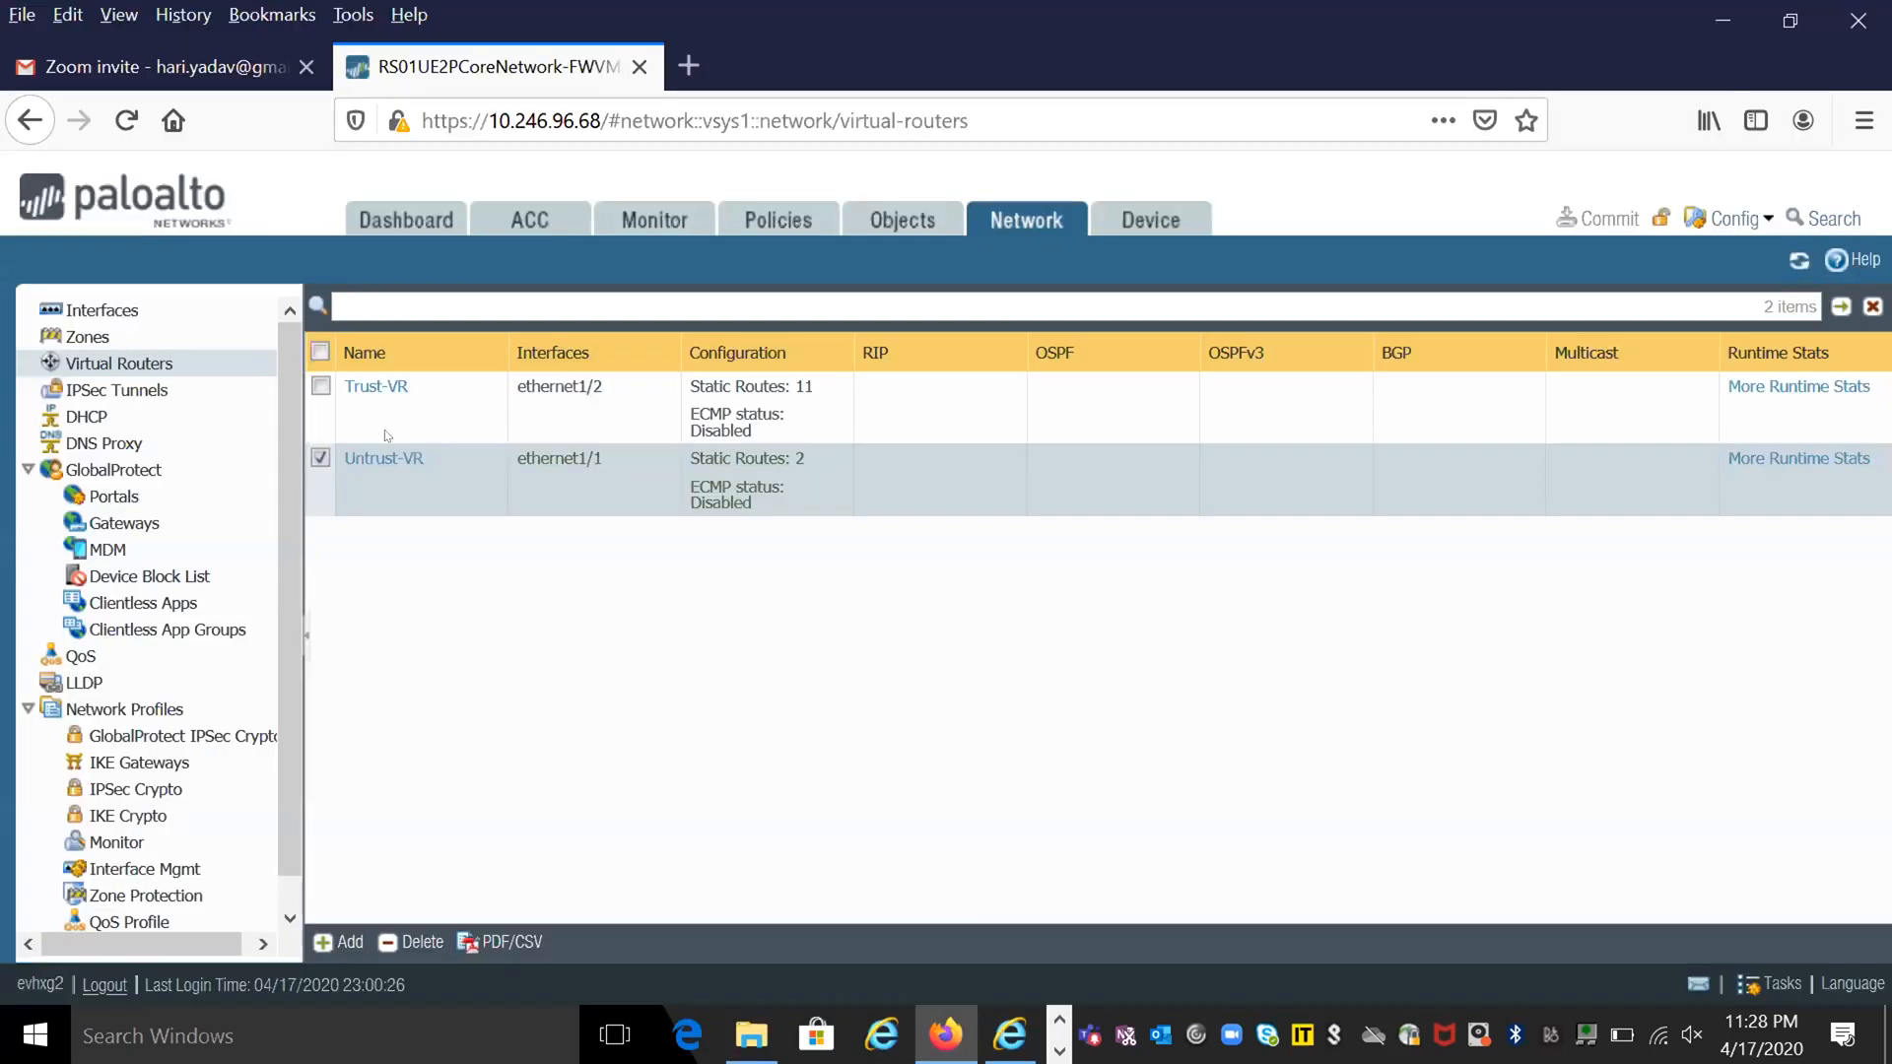
mouse_move(389, 466)
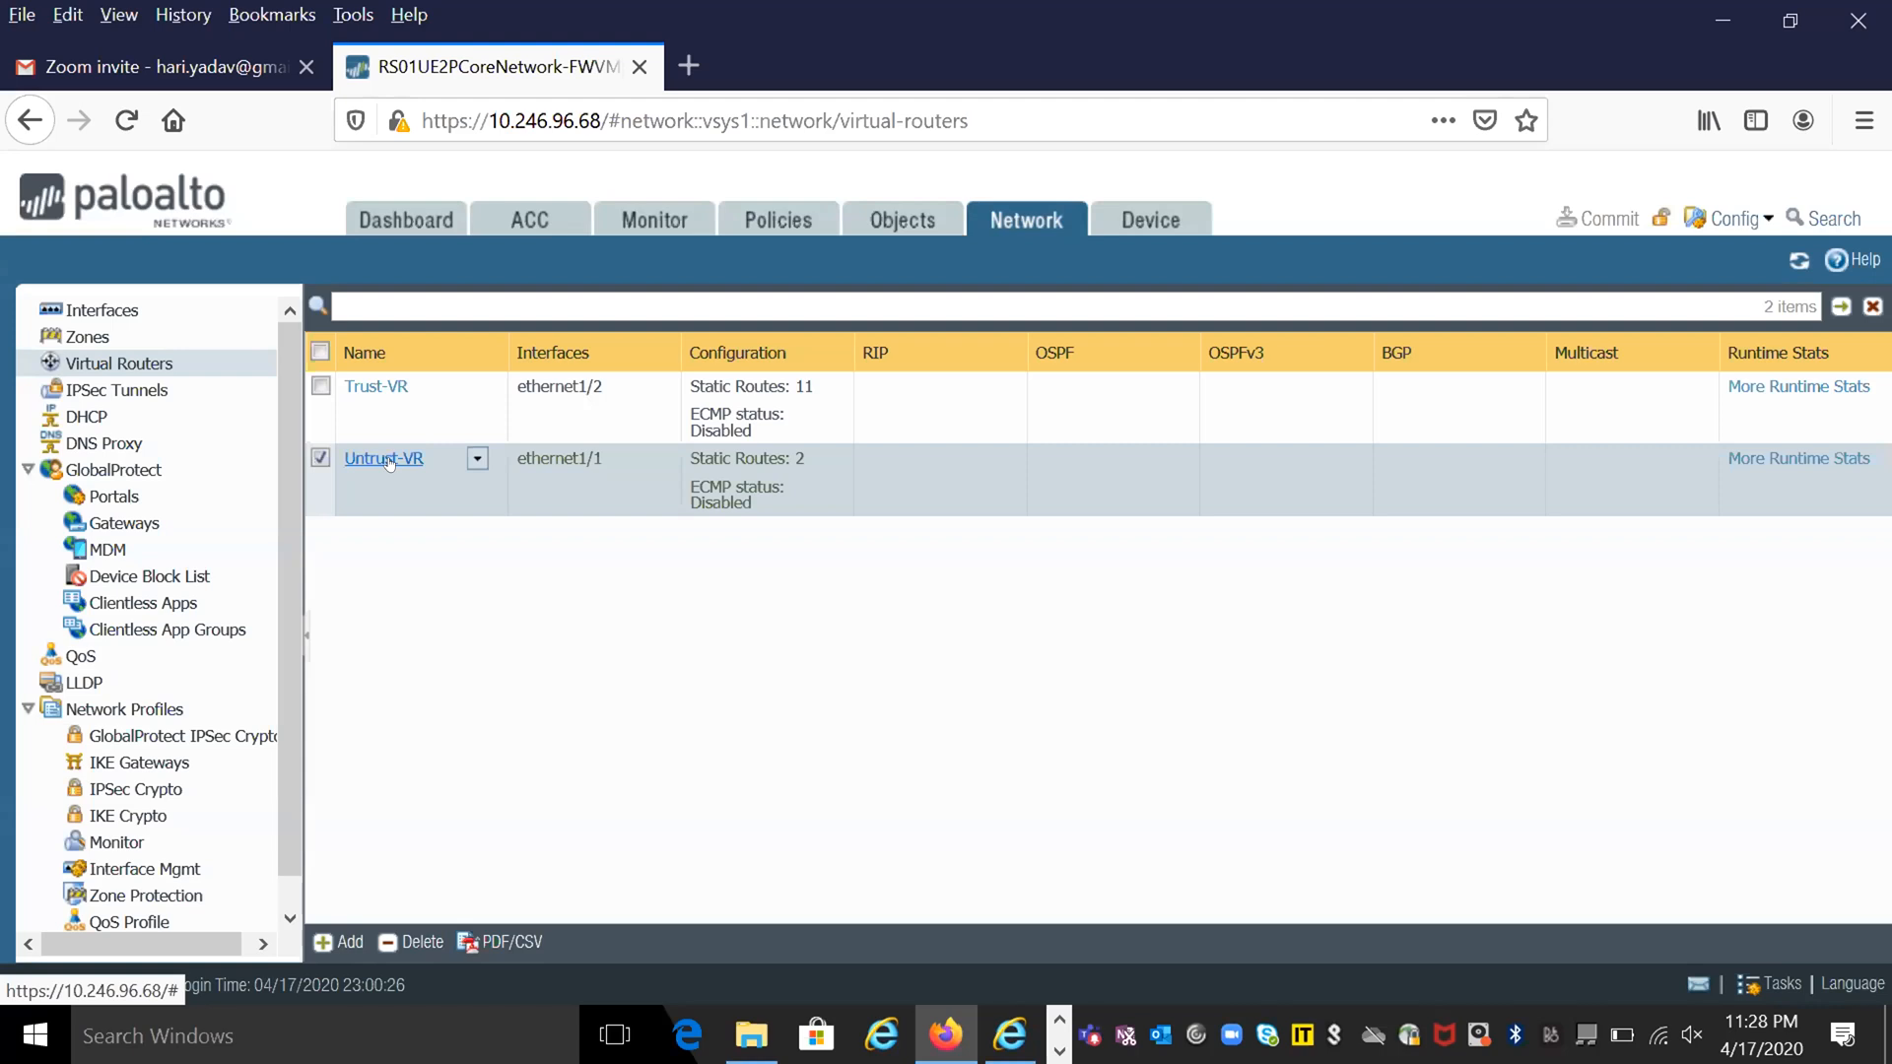
left_click(358, 391)
left_click(359, 389)
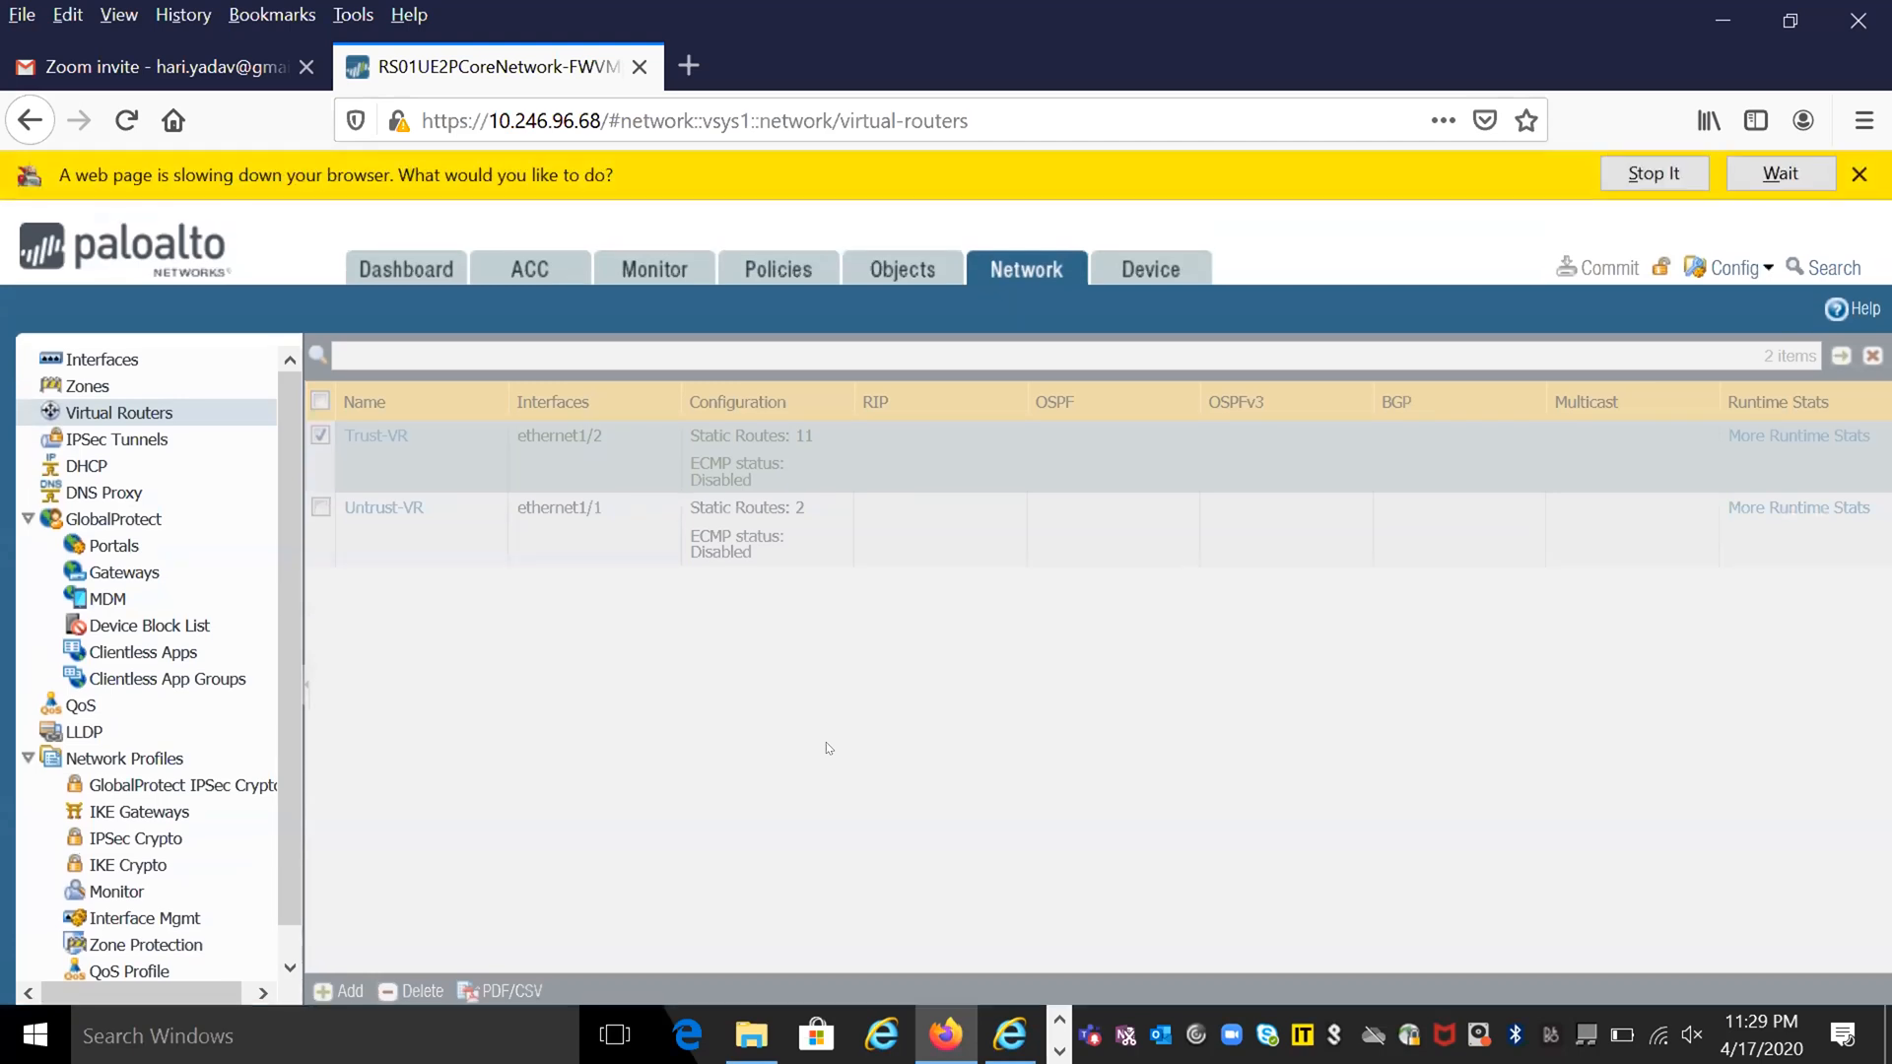
left_click(1779, 173)
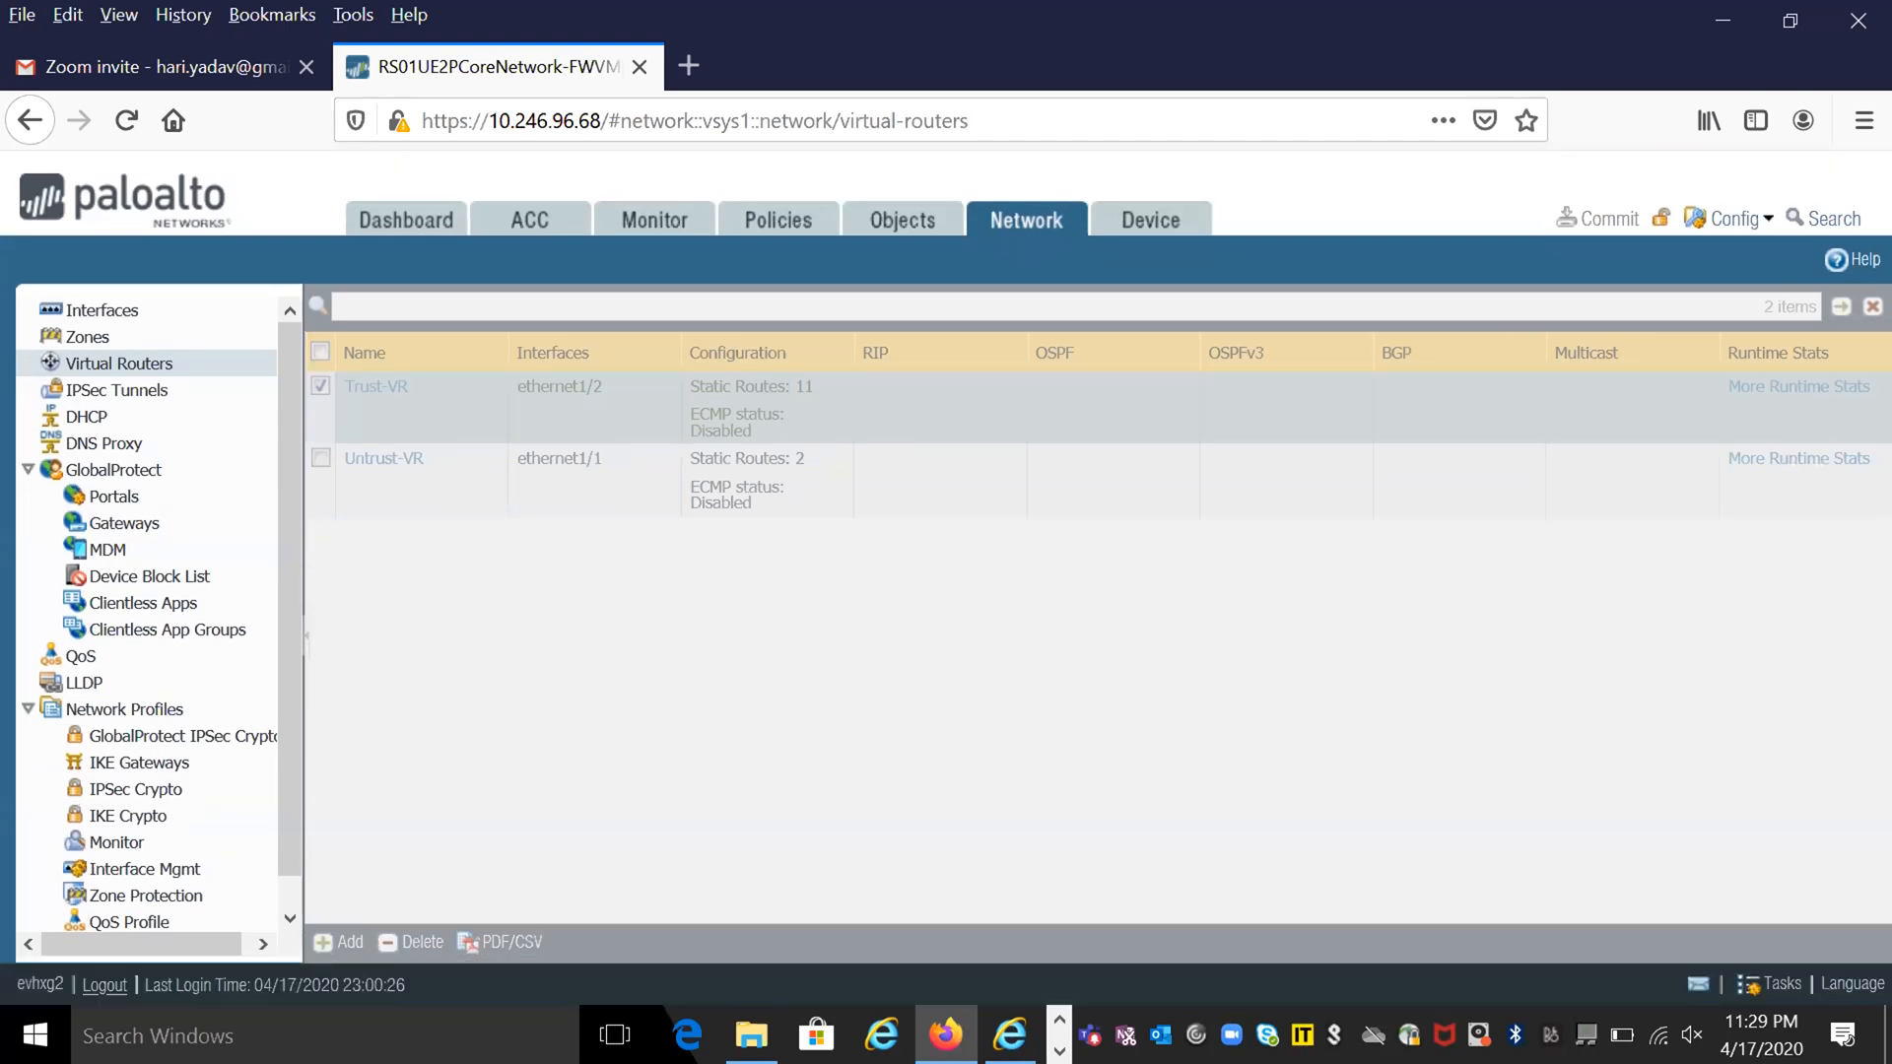
- Switch to File Explorer and open RBS-Detail-AzureInfra-Design.vsdx from the Documents folder
mouse_move(756, 1039)
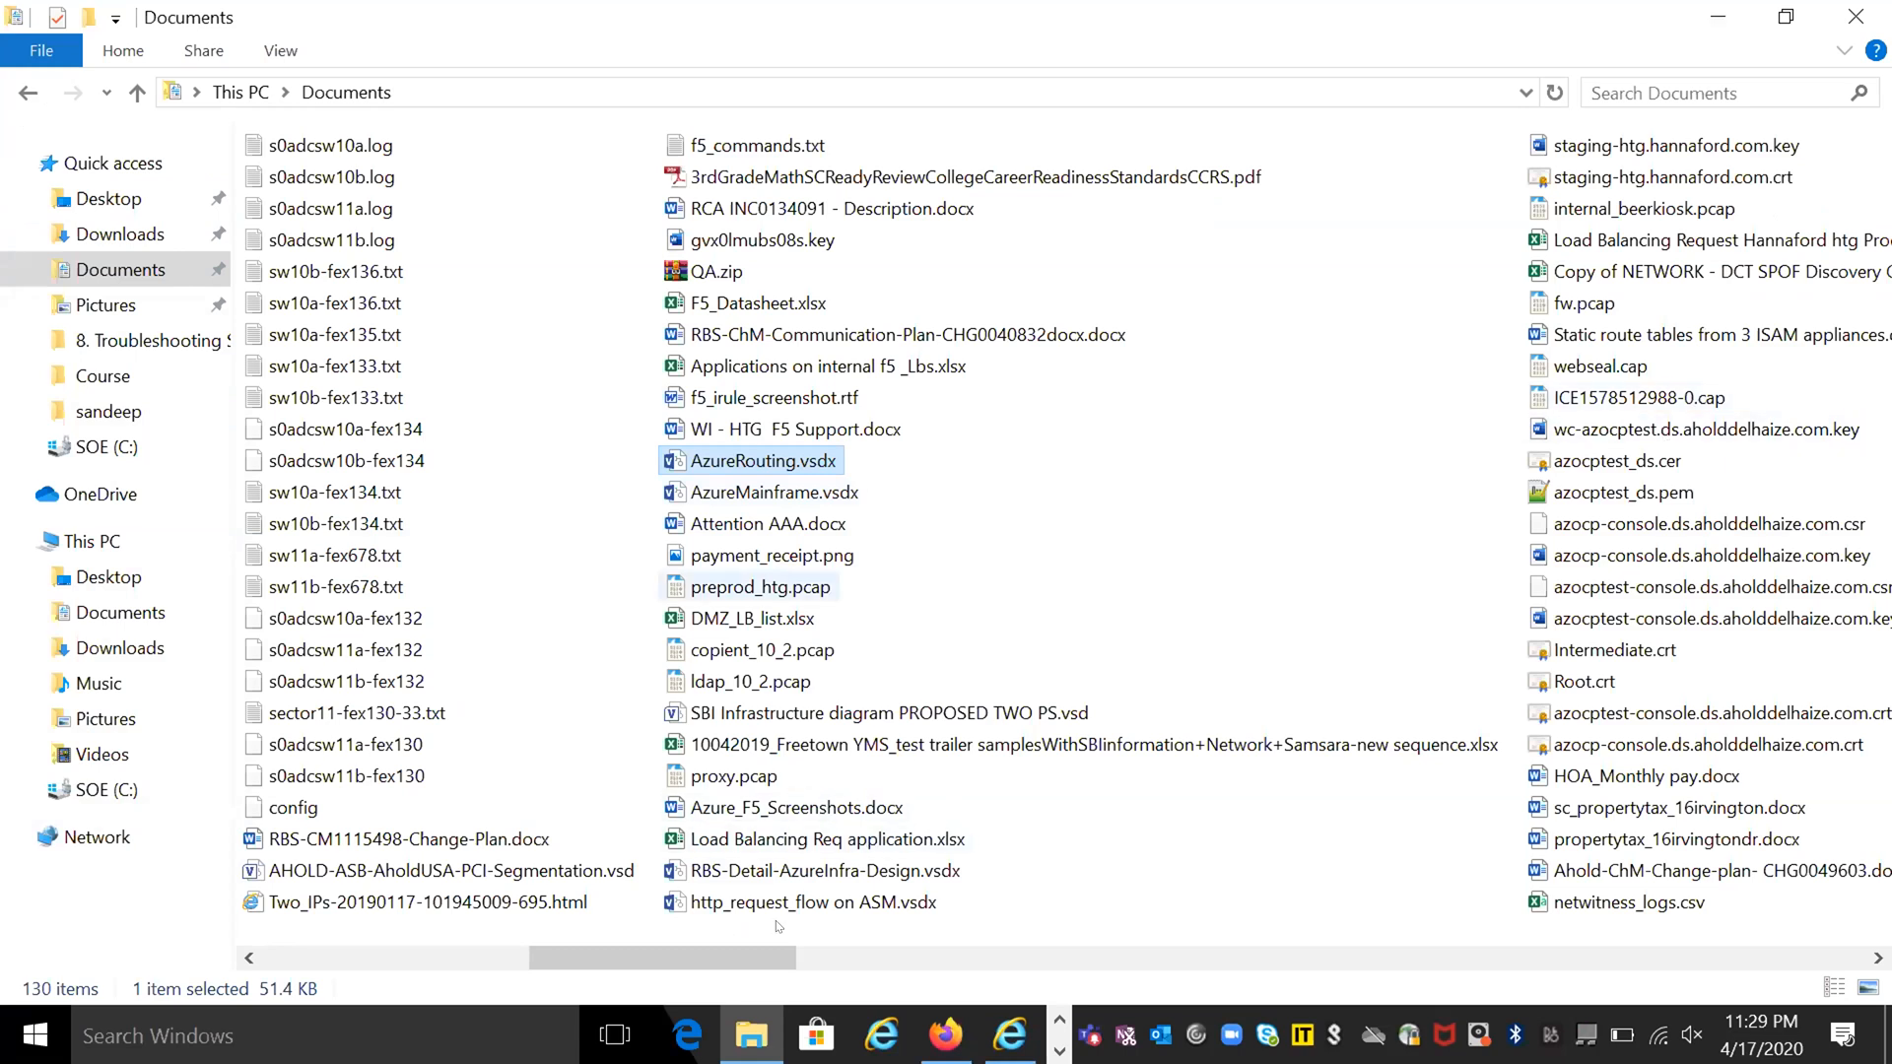
left_click(828, 868)
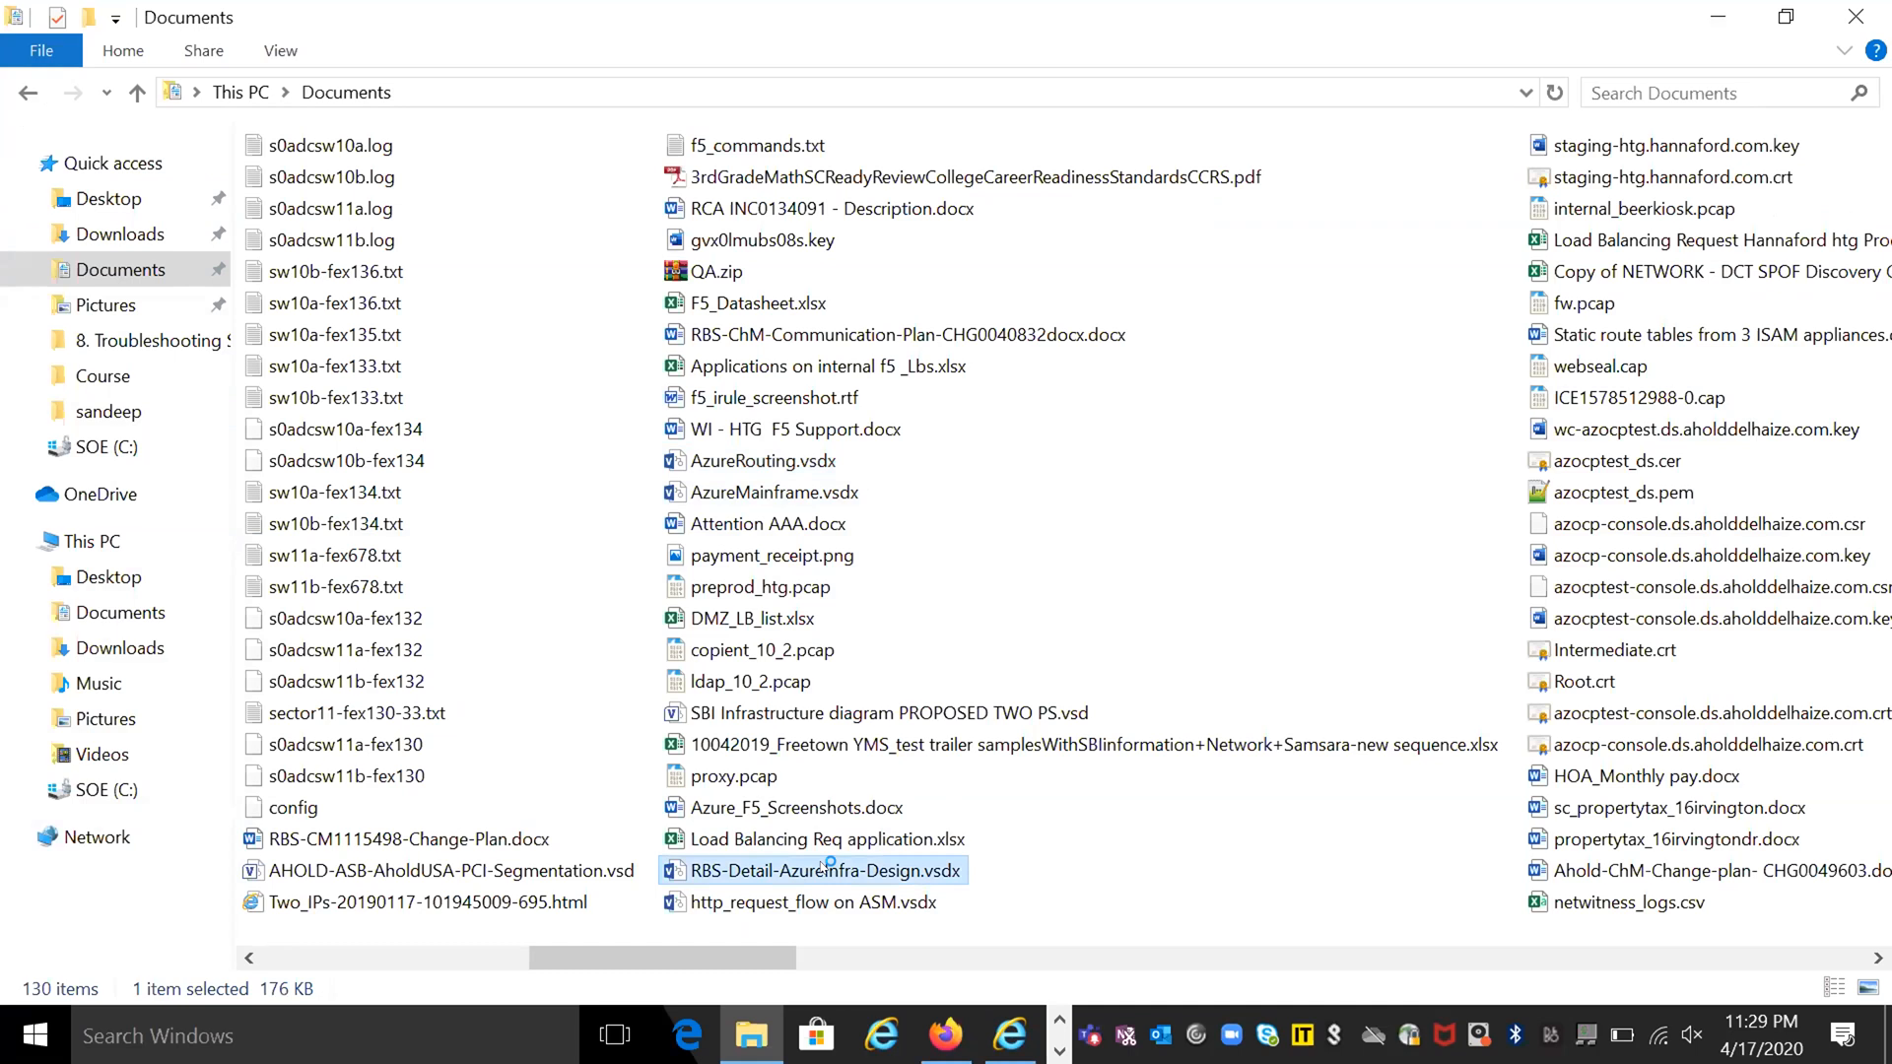
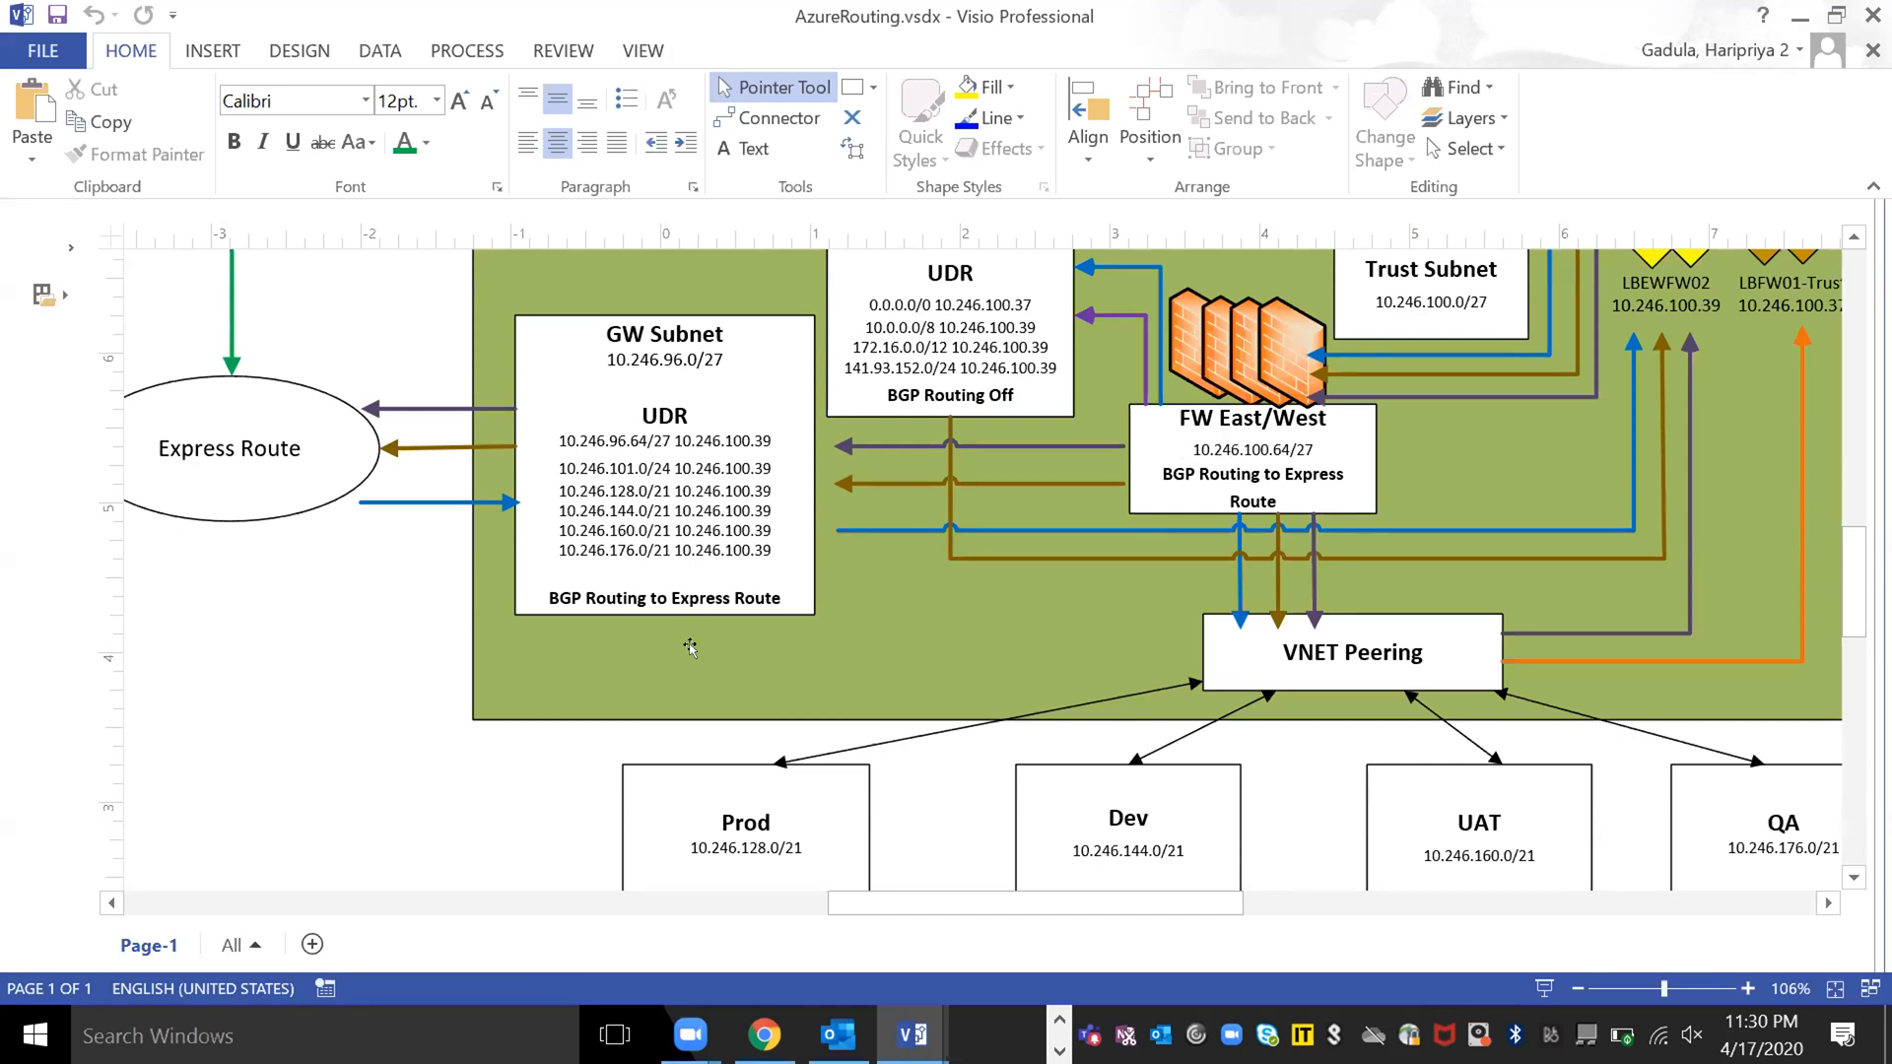
- Examine the AzureRouting diagram's GW Subnet and firewall UDRs, VNET peering, and the Prod, Dev, UAT and QA spoke routes
scroll(690, 647, "down", 3)
scroll(690, 647, "up", 6)
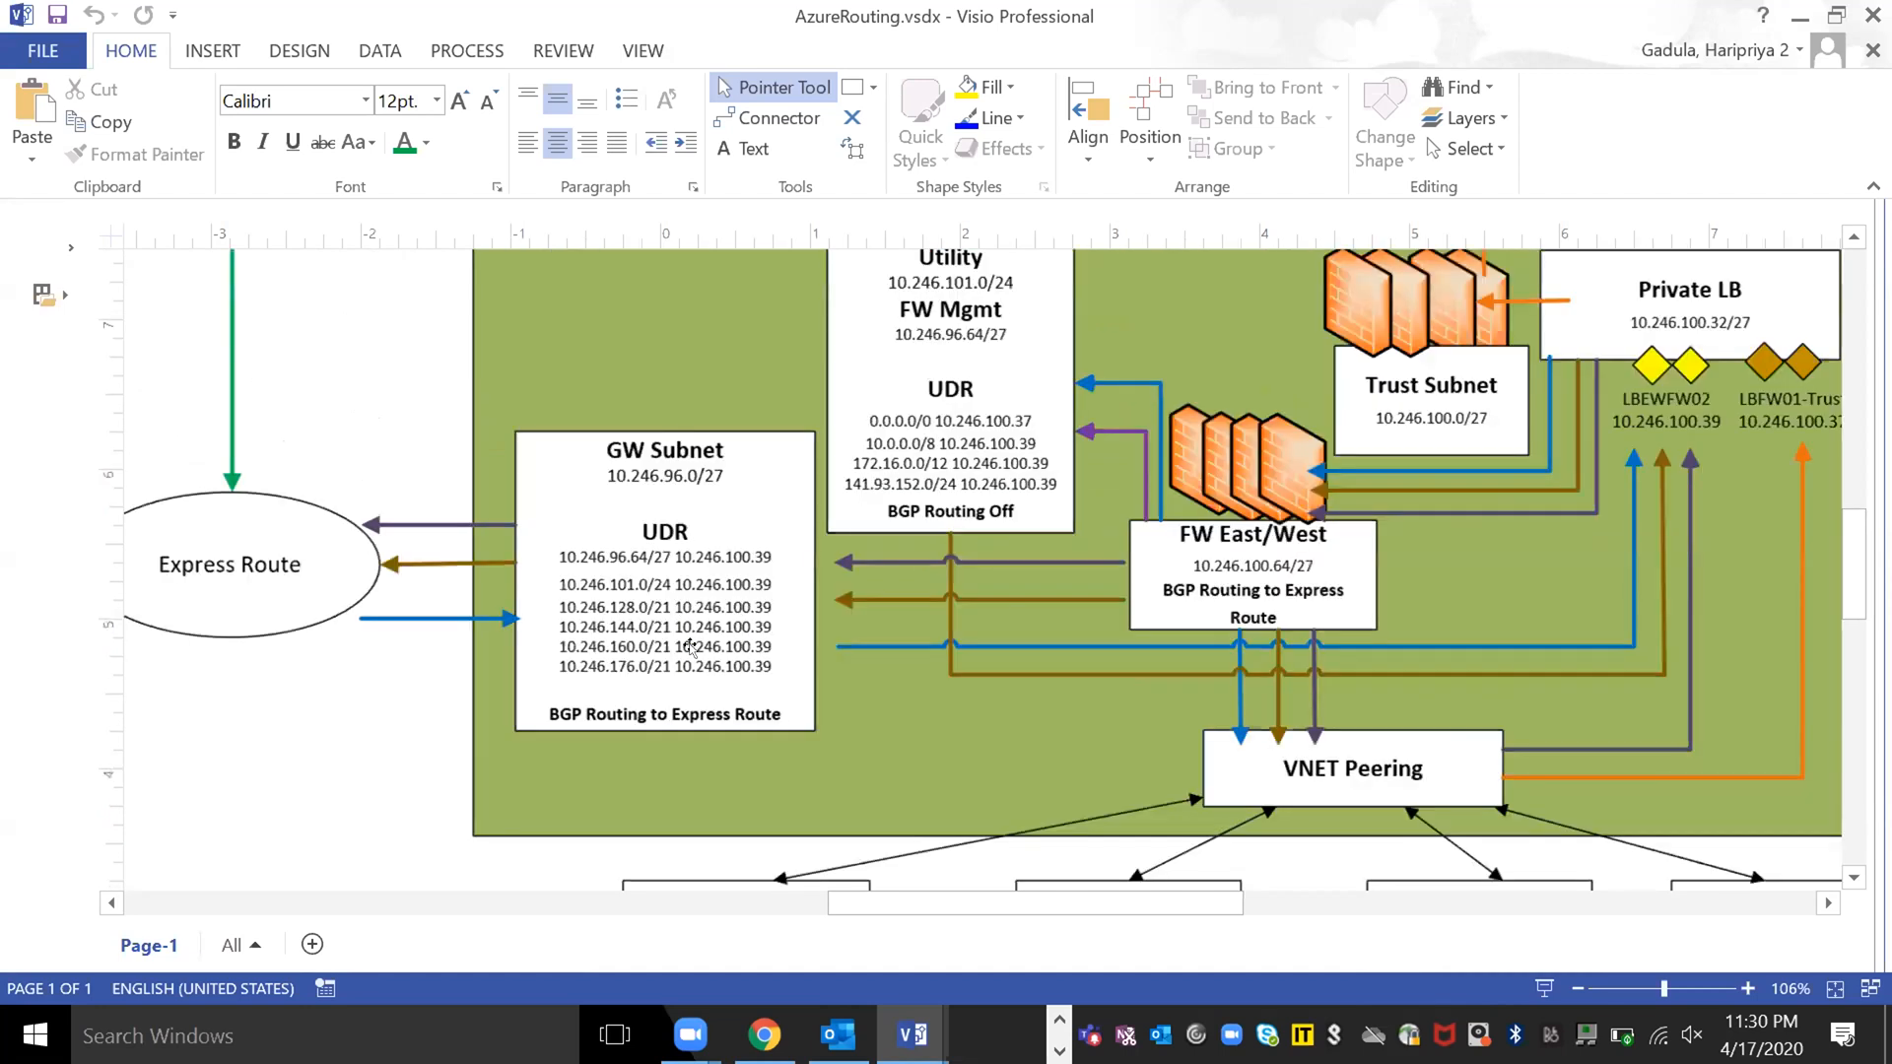
scroll(697, 611, "down", 7)
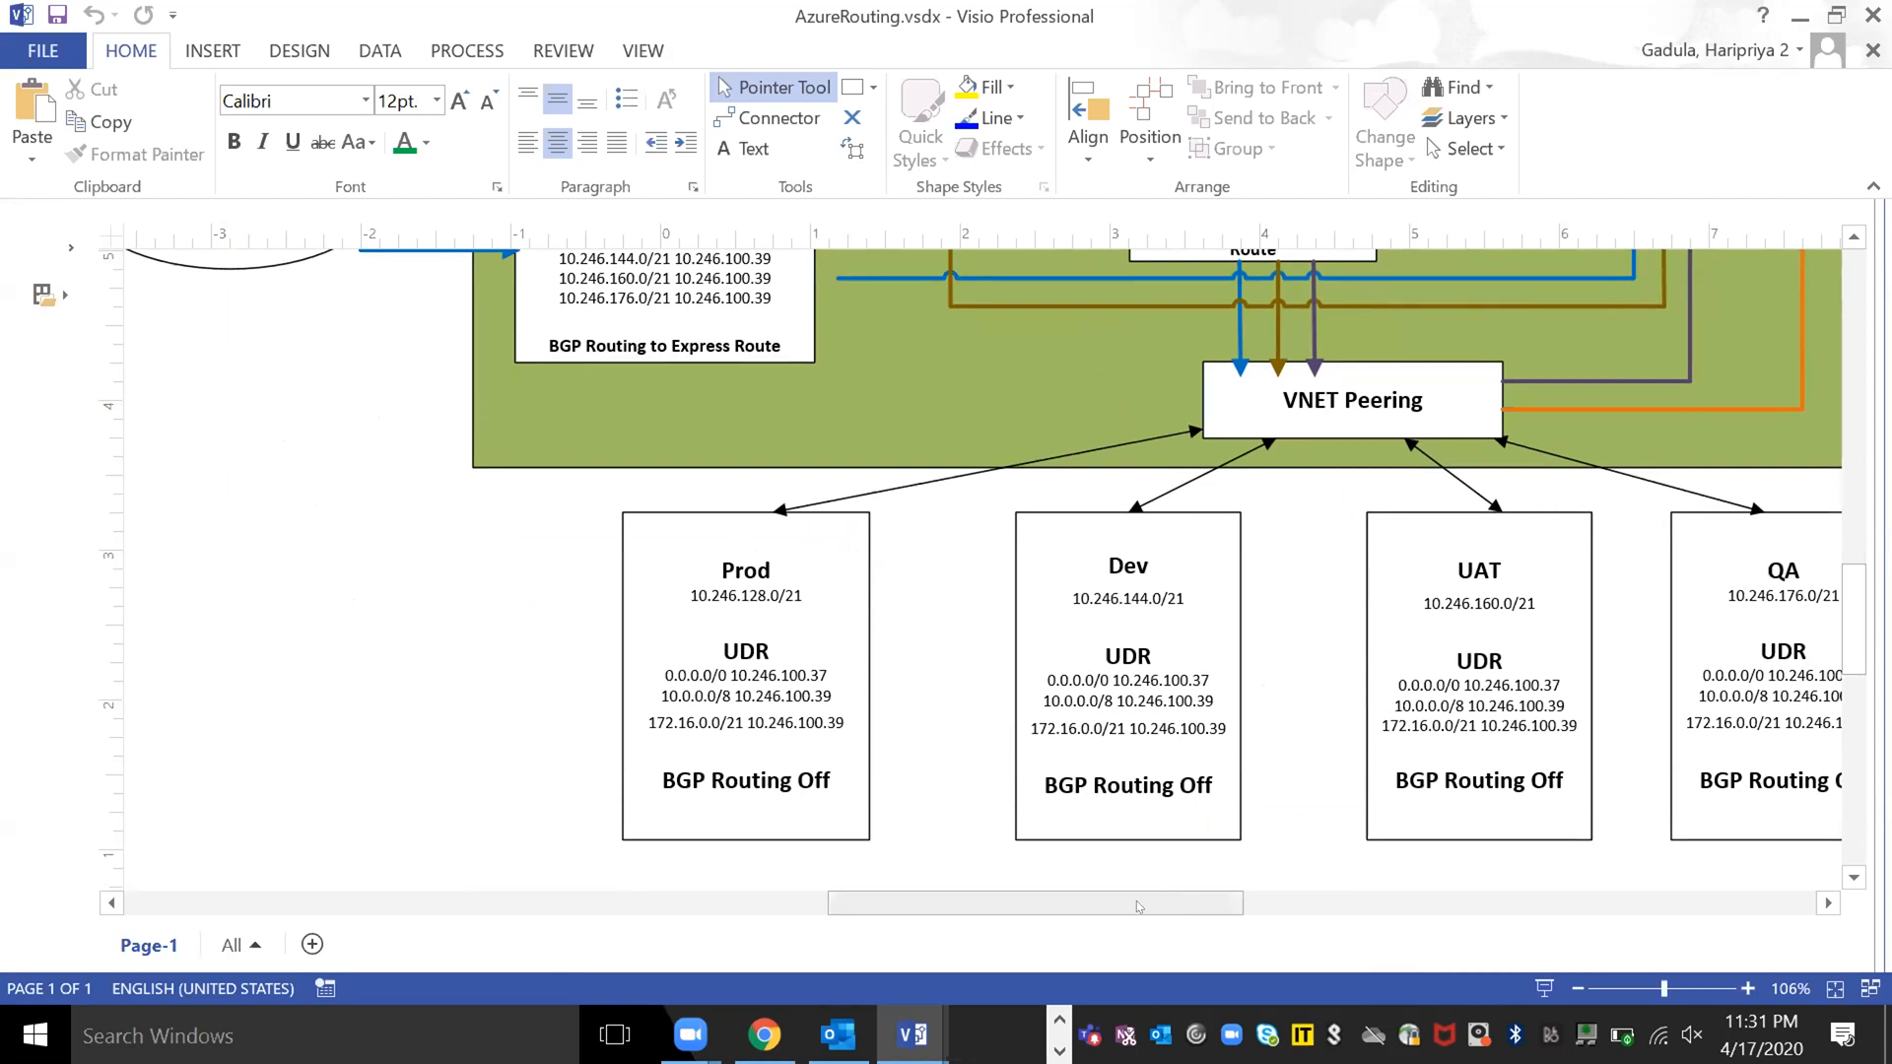
scroll(1137, 901, "right", 3)
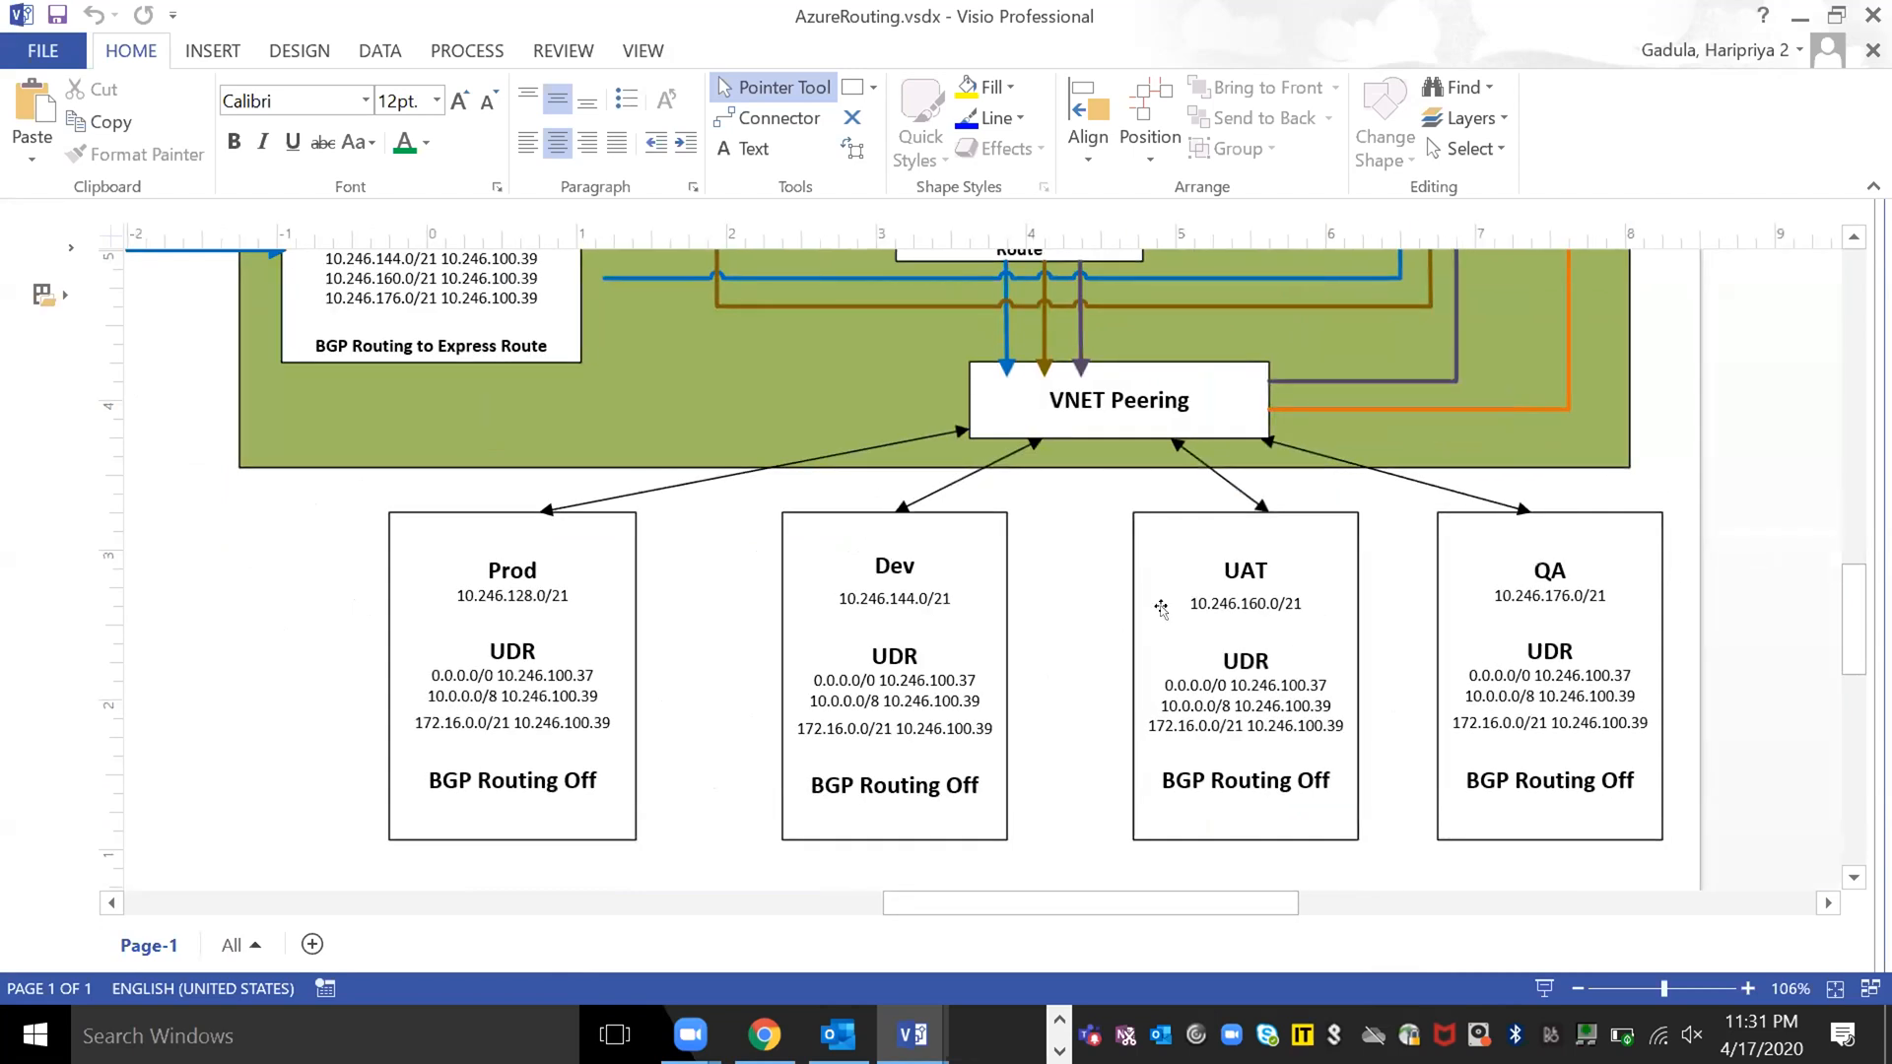
scroll(298, 581, "up", 4)
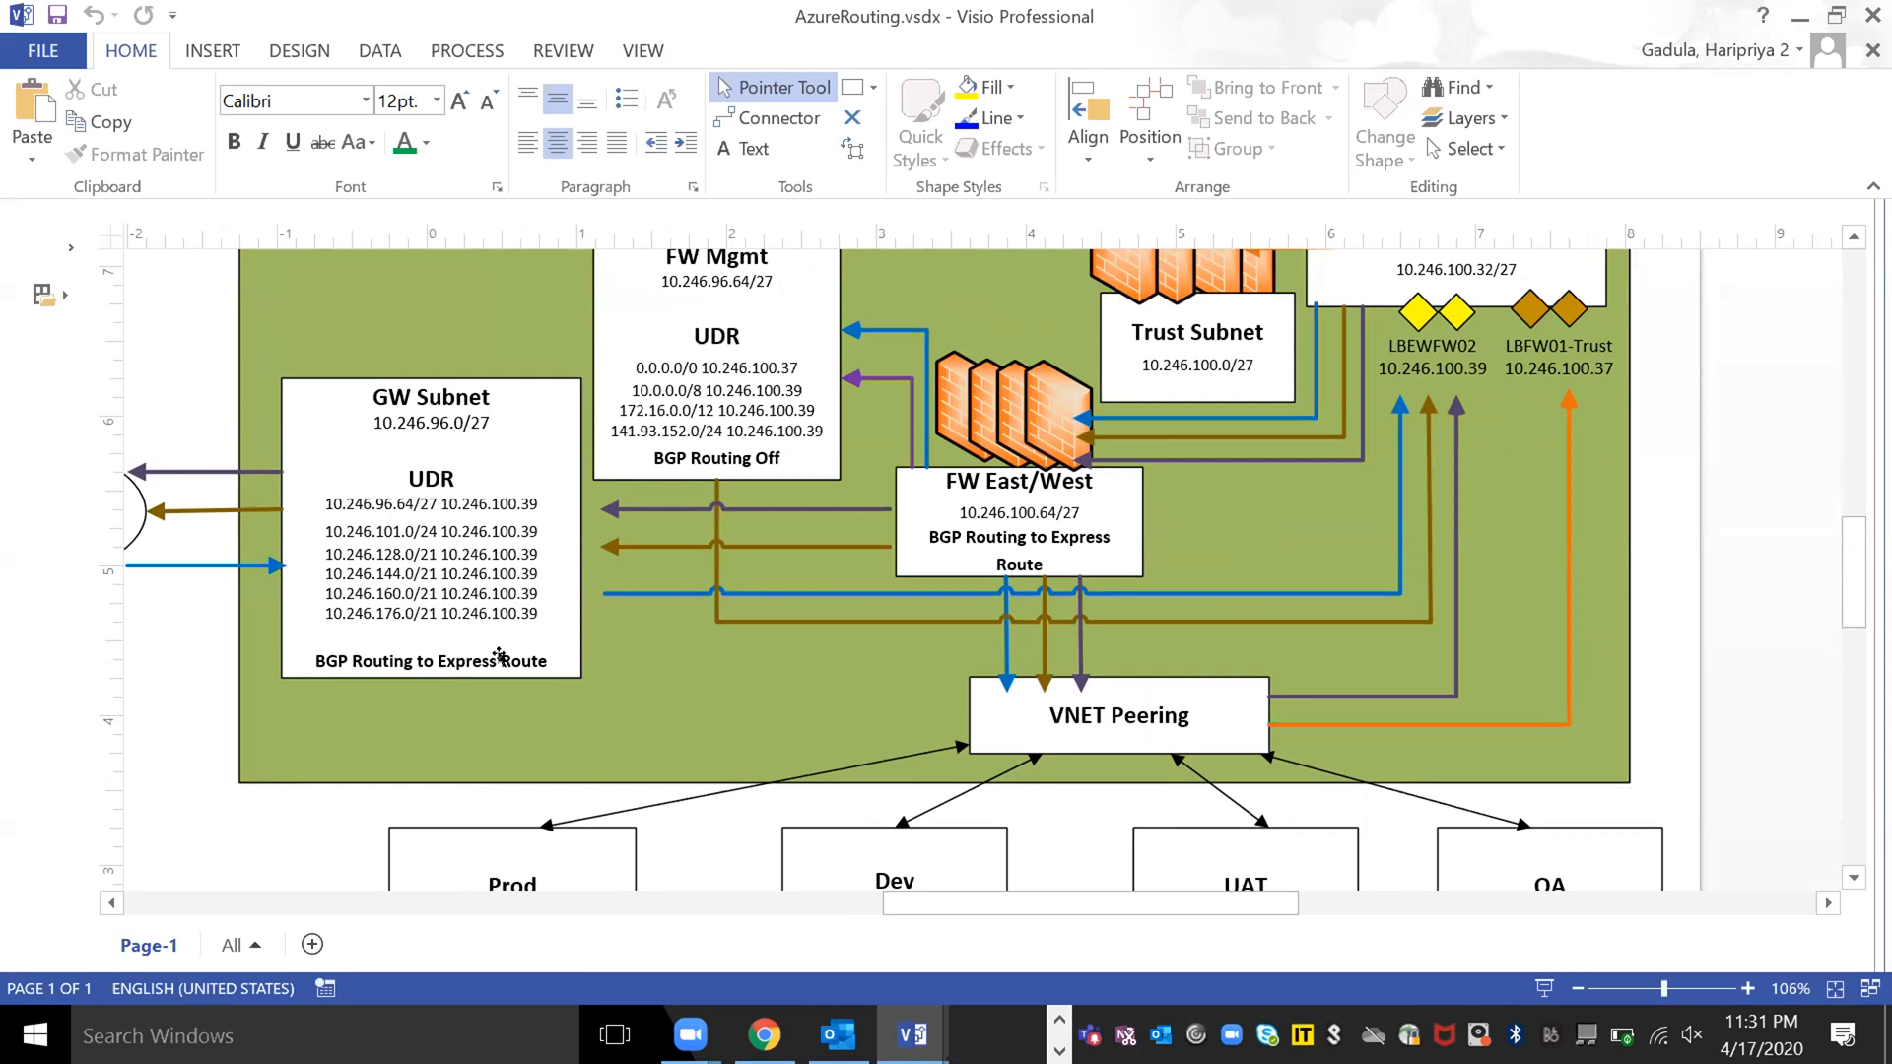
scroll(500, 655, "down", 3)
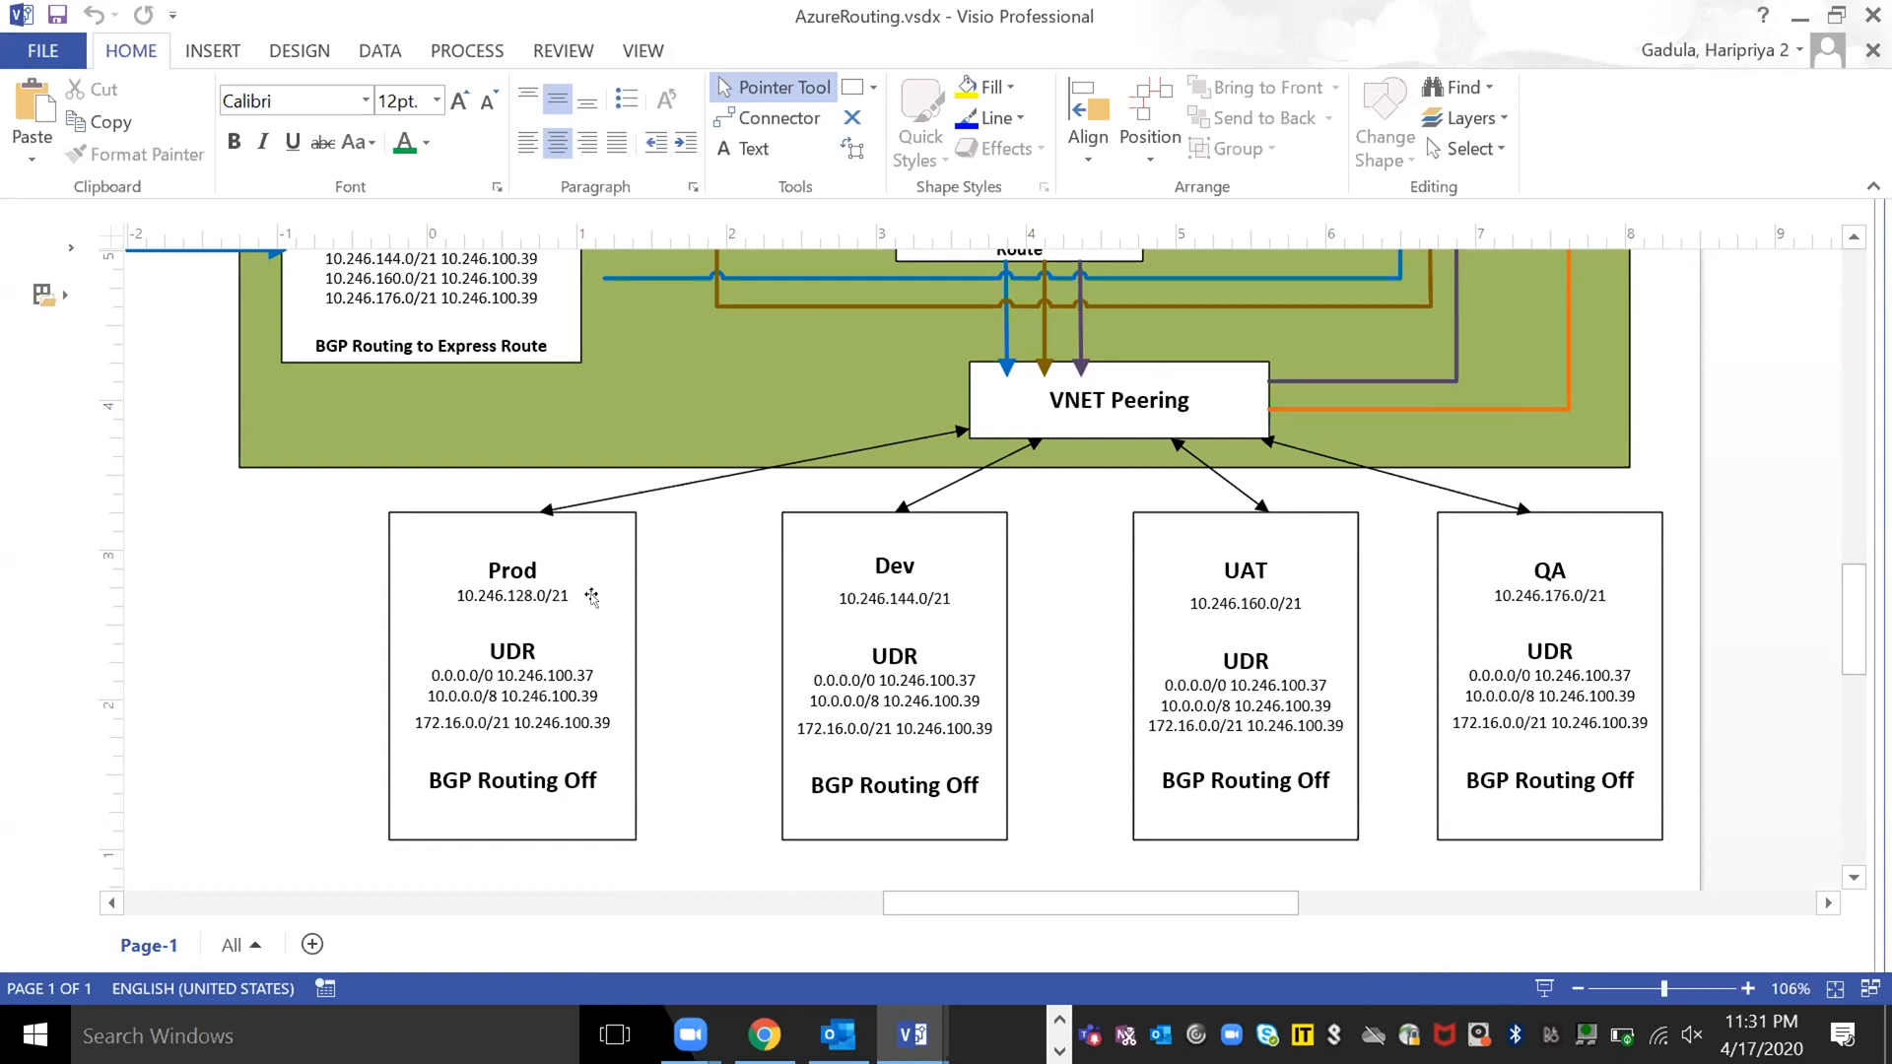
scroll(591, 597, "up", 3)
scroll(561, 865, "down", 5)
scroll(561, 865, "up", 5)
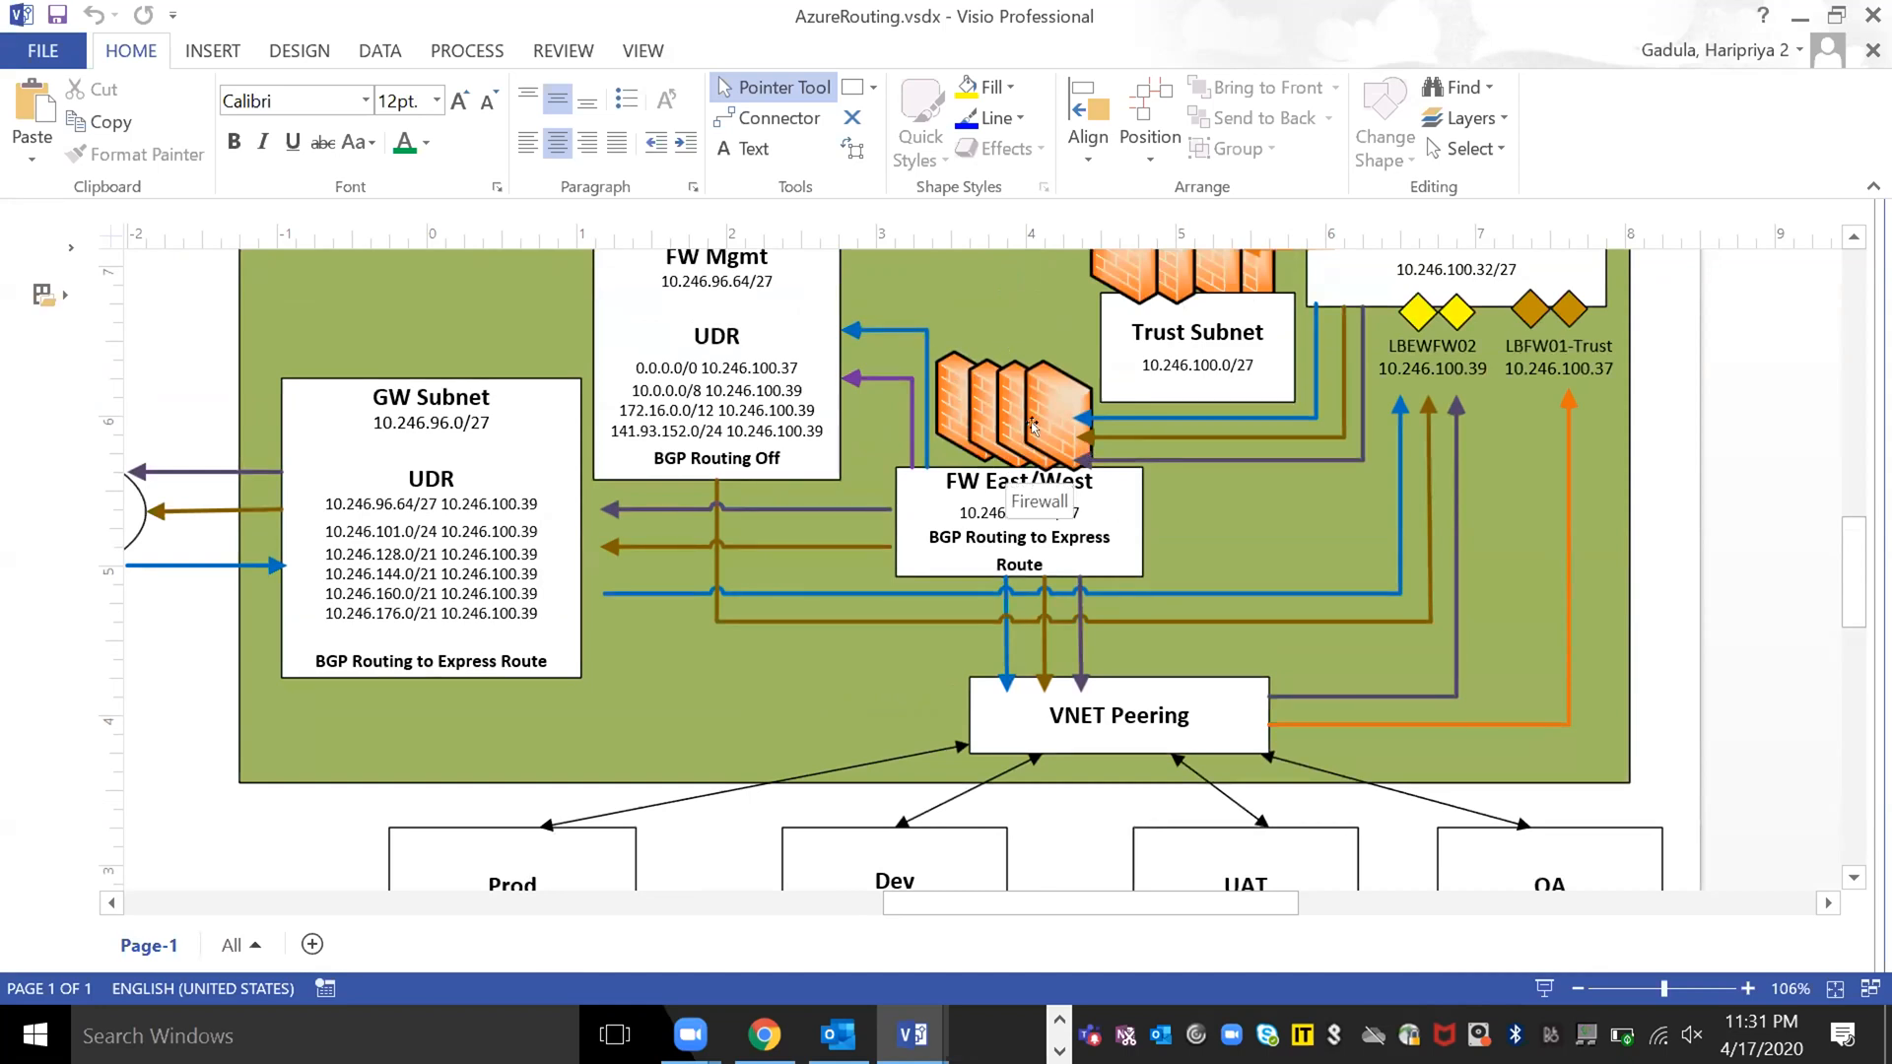
scroll(887, 512, "down", 5)
scroll(752, 608, "up", 5)
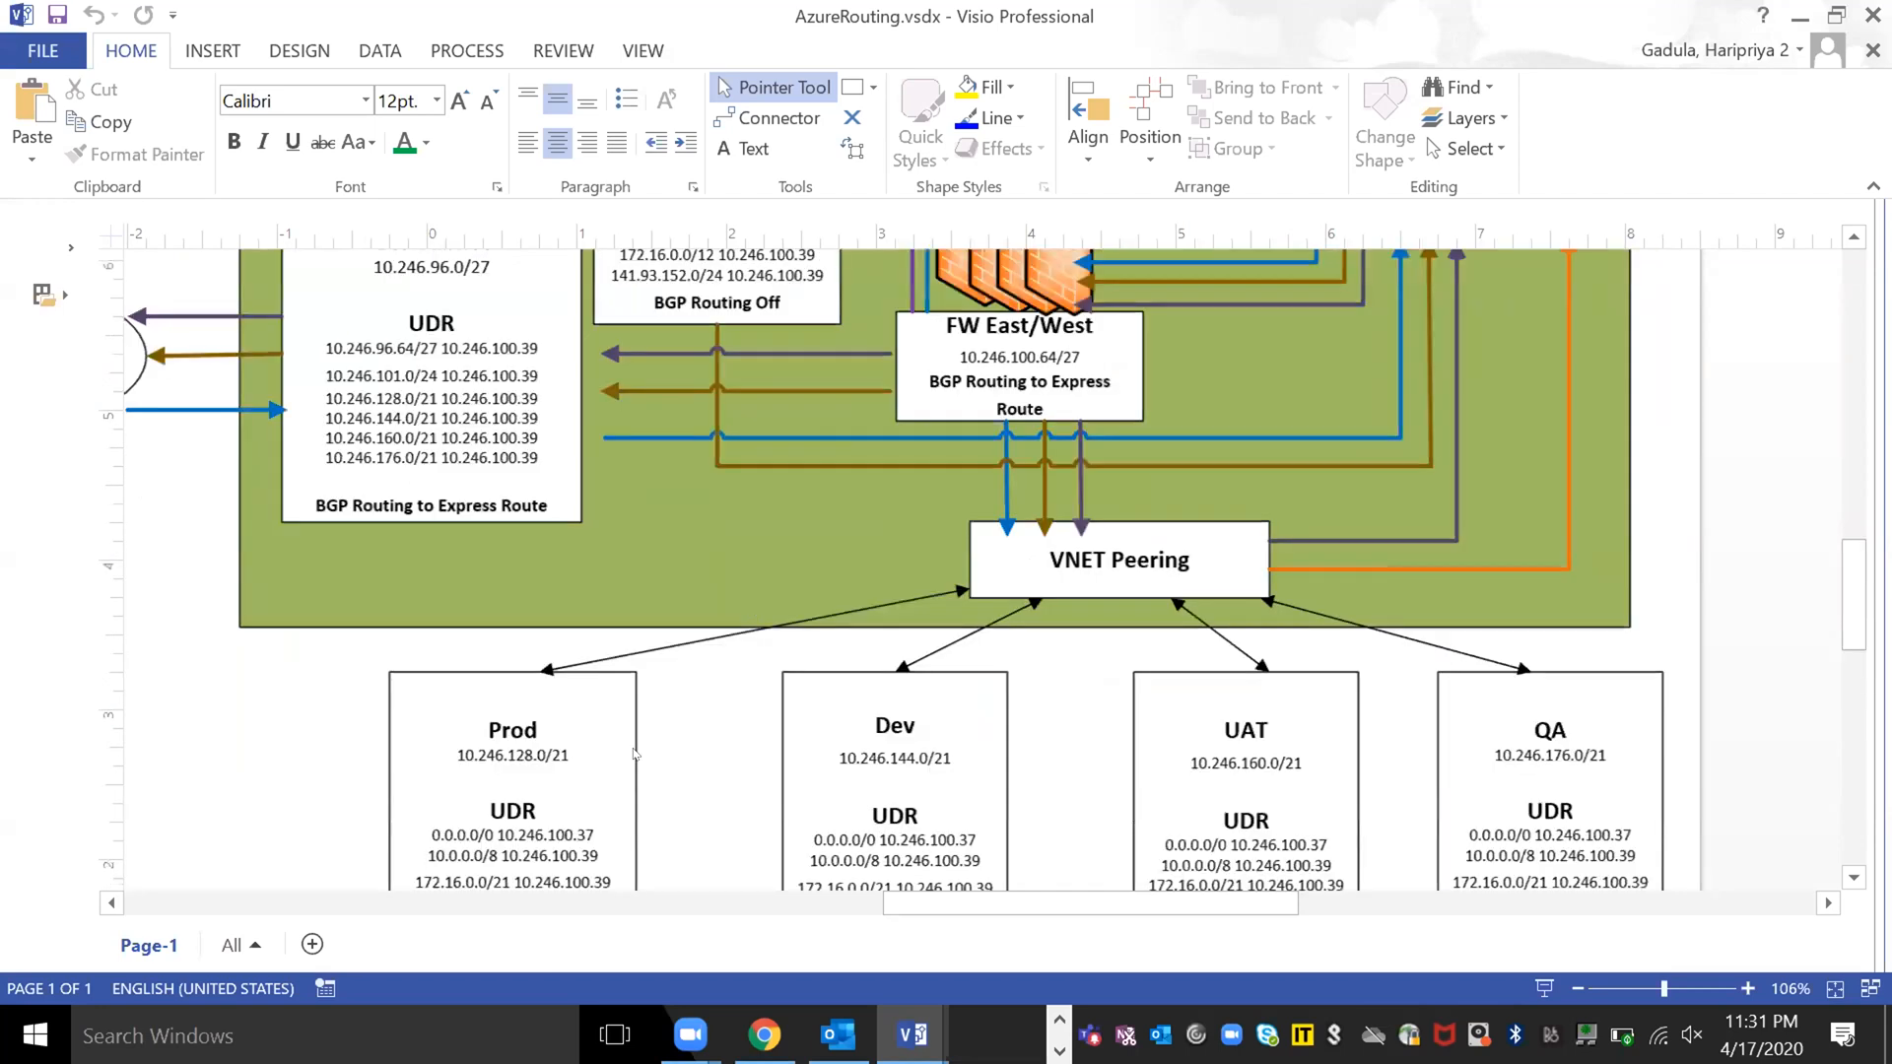
scroll(625, 751, "down", 5)
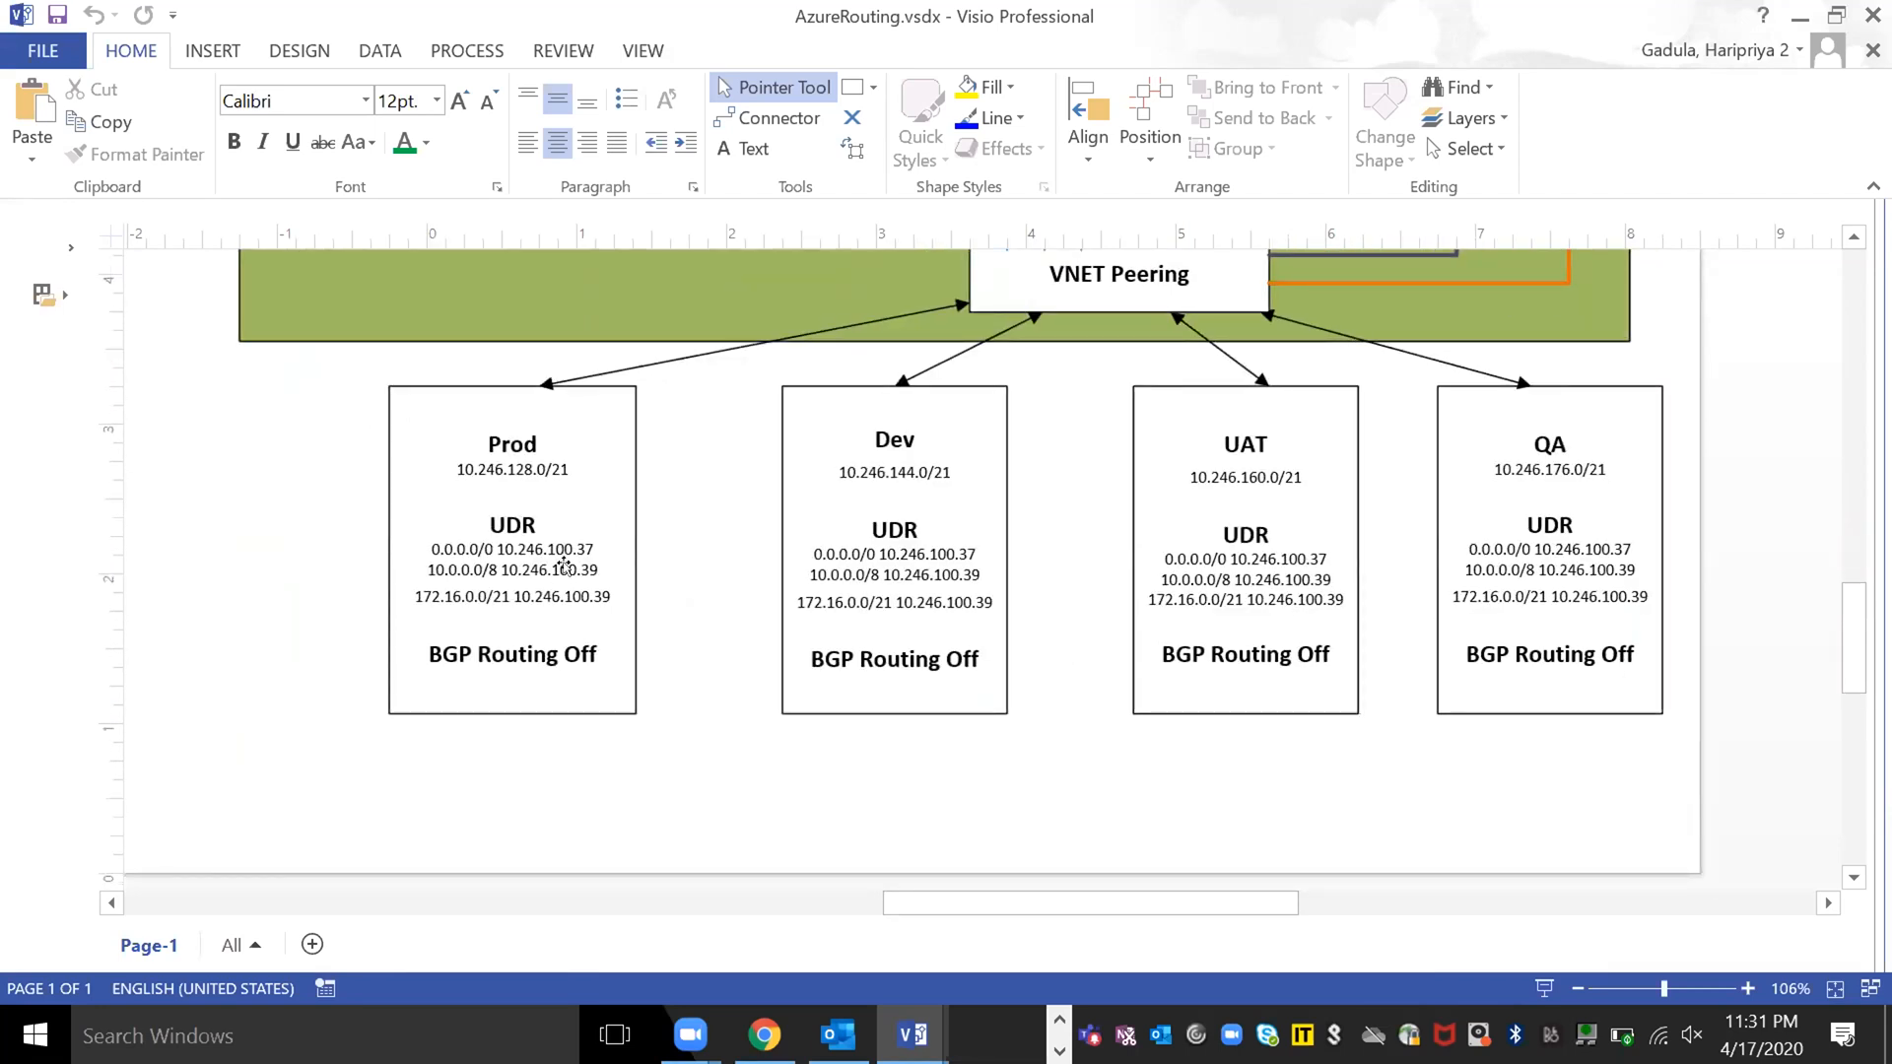
scroll(564, 566, "left", 6)
scroll(564, 566, "right", 11)
scroll(563, 566, "up", 12)
scroll(564, 566, "down", 8)
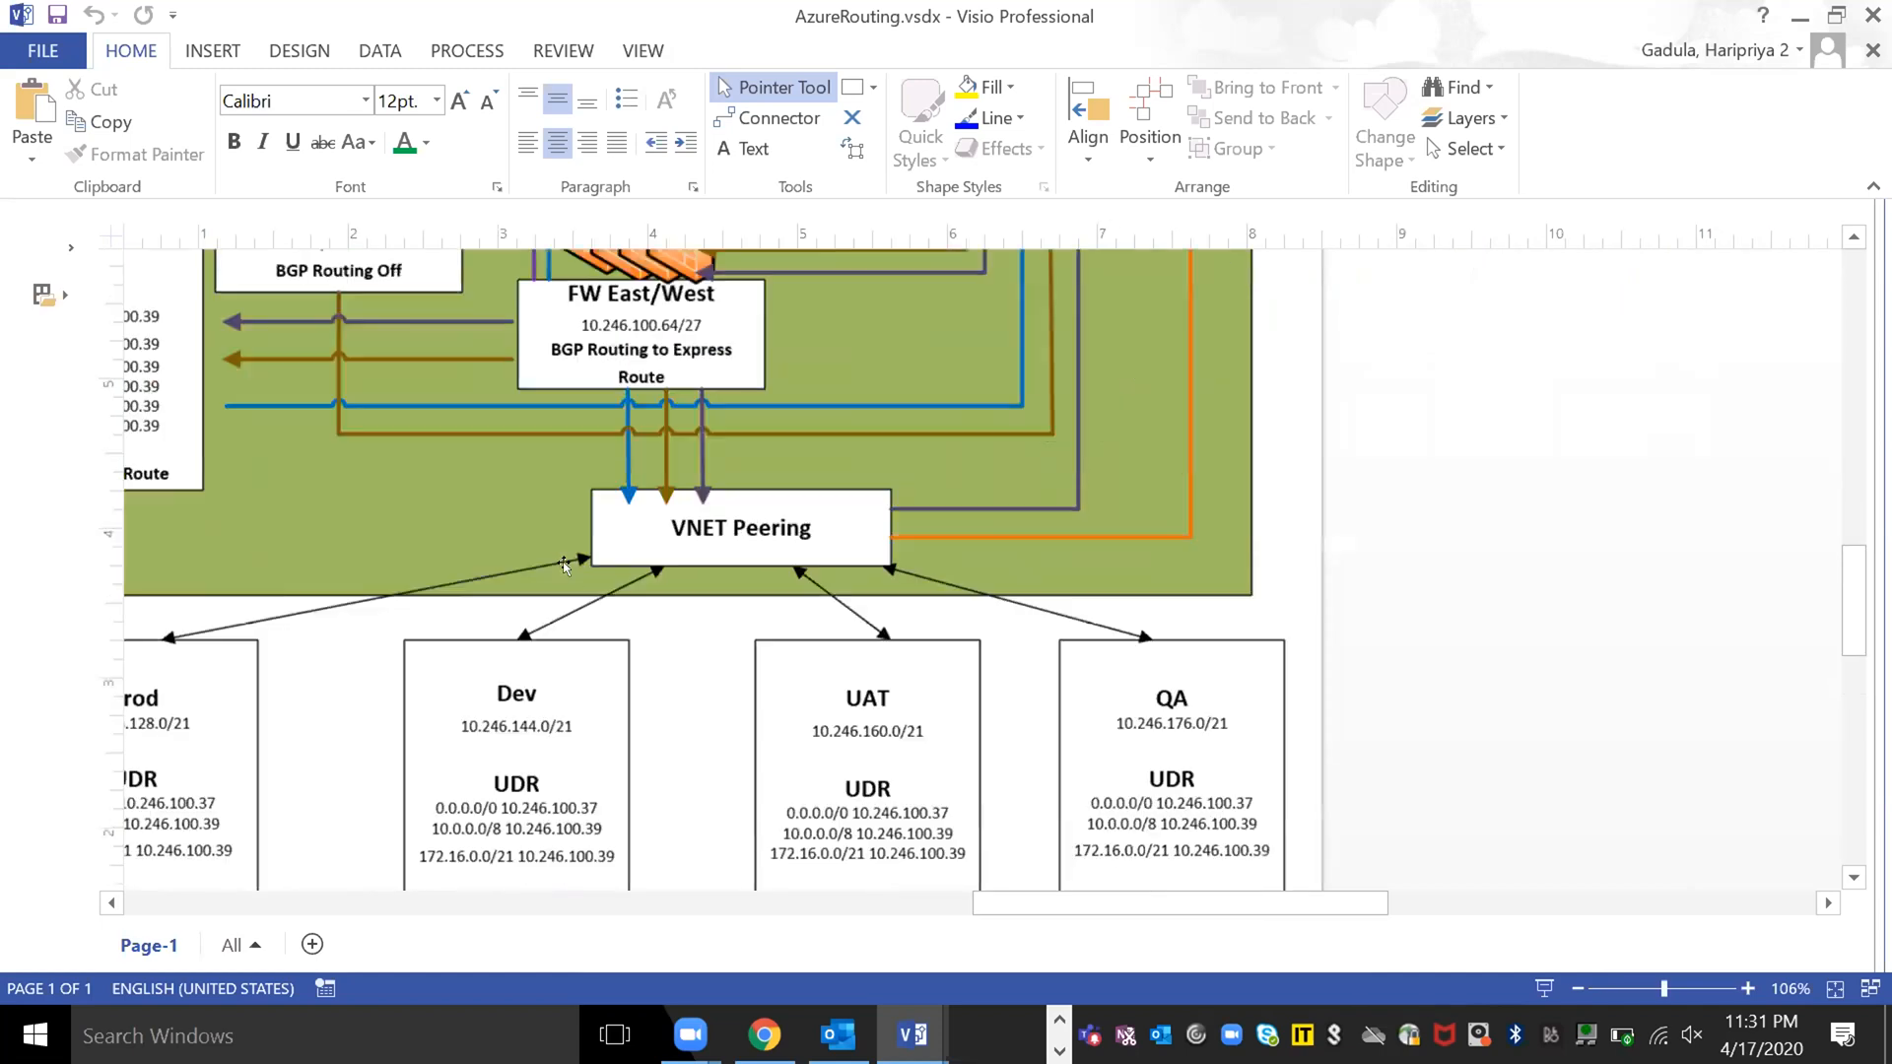
scroll(564, 566, "up", 2)
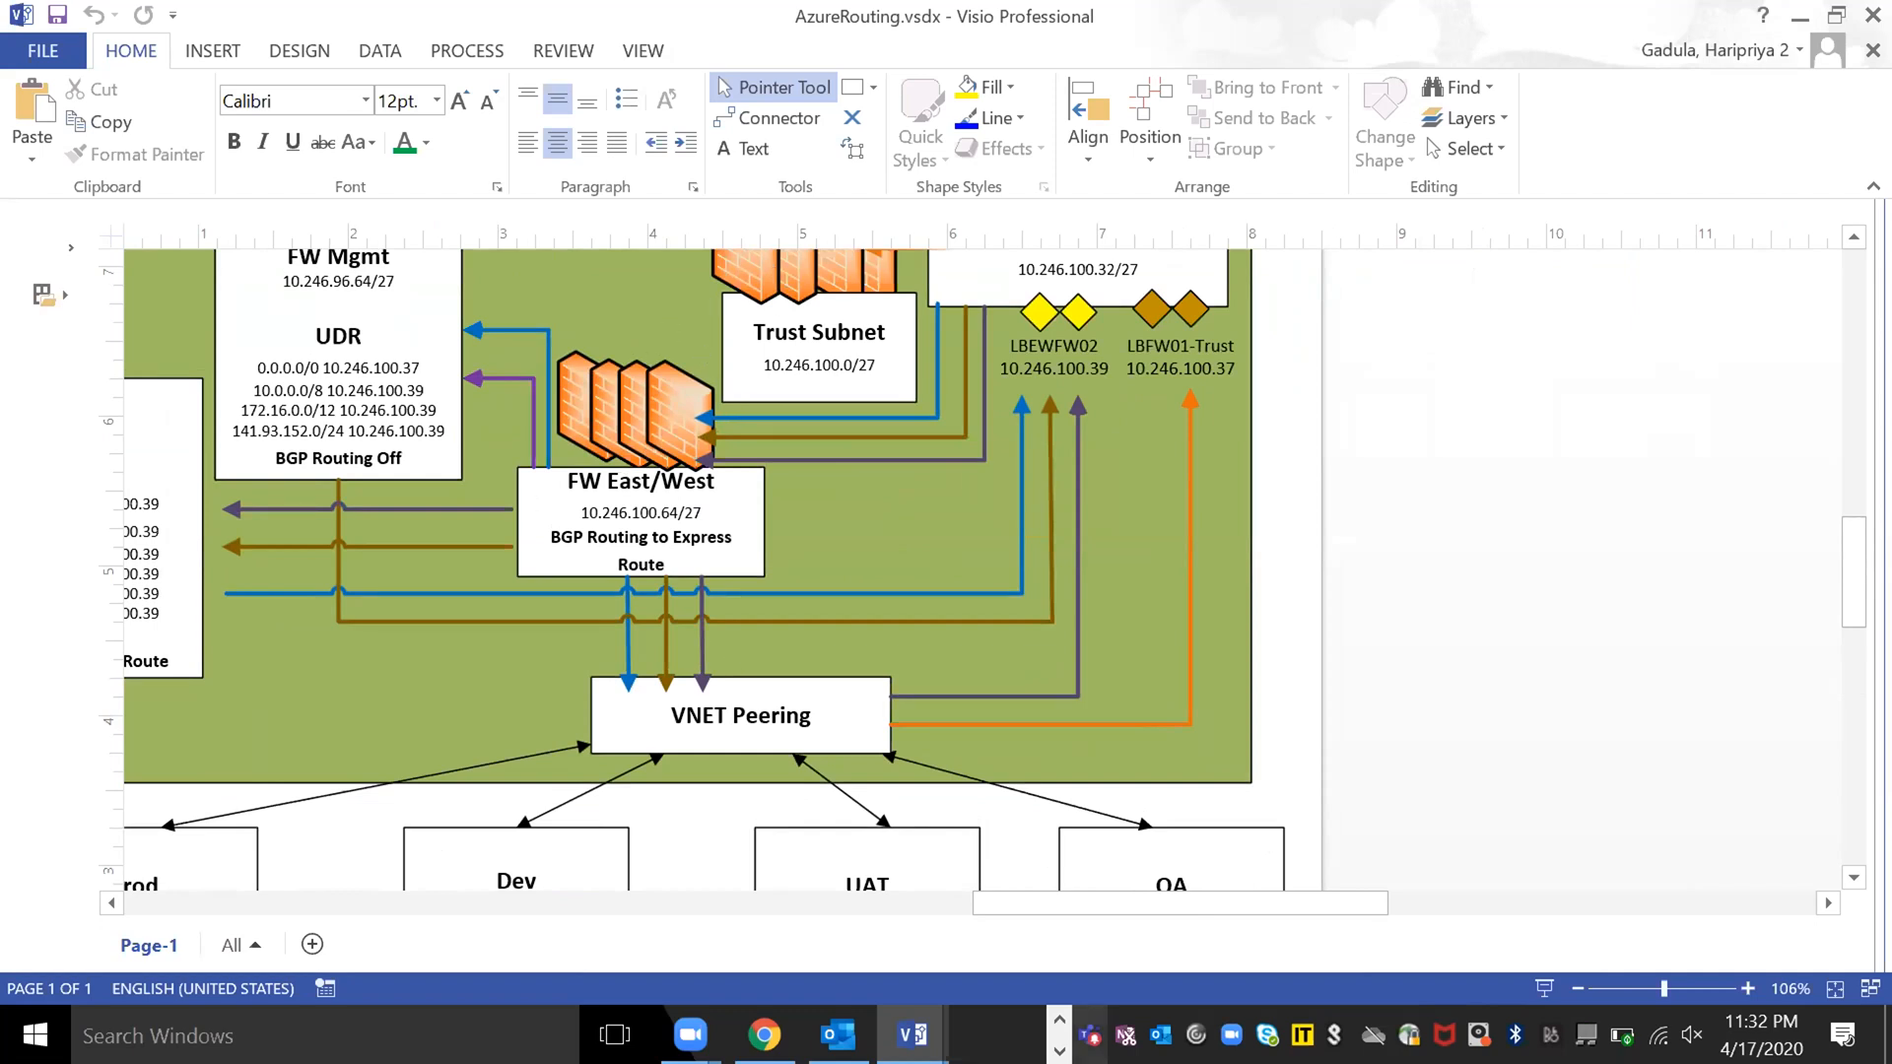
- Switch to the firewall page in Firefox, examine Trust-VR's IPv4 static routes in the enlarged dialog, and close it without saving
left_click(1056, 1019)
left_click(946, 1033)
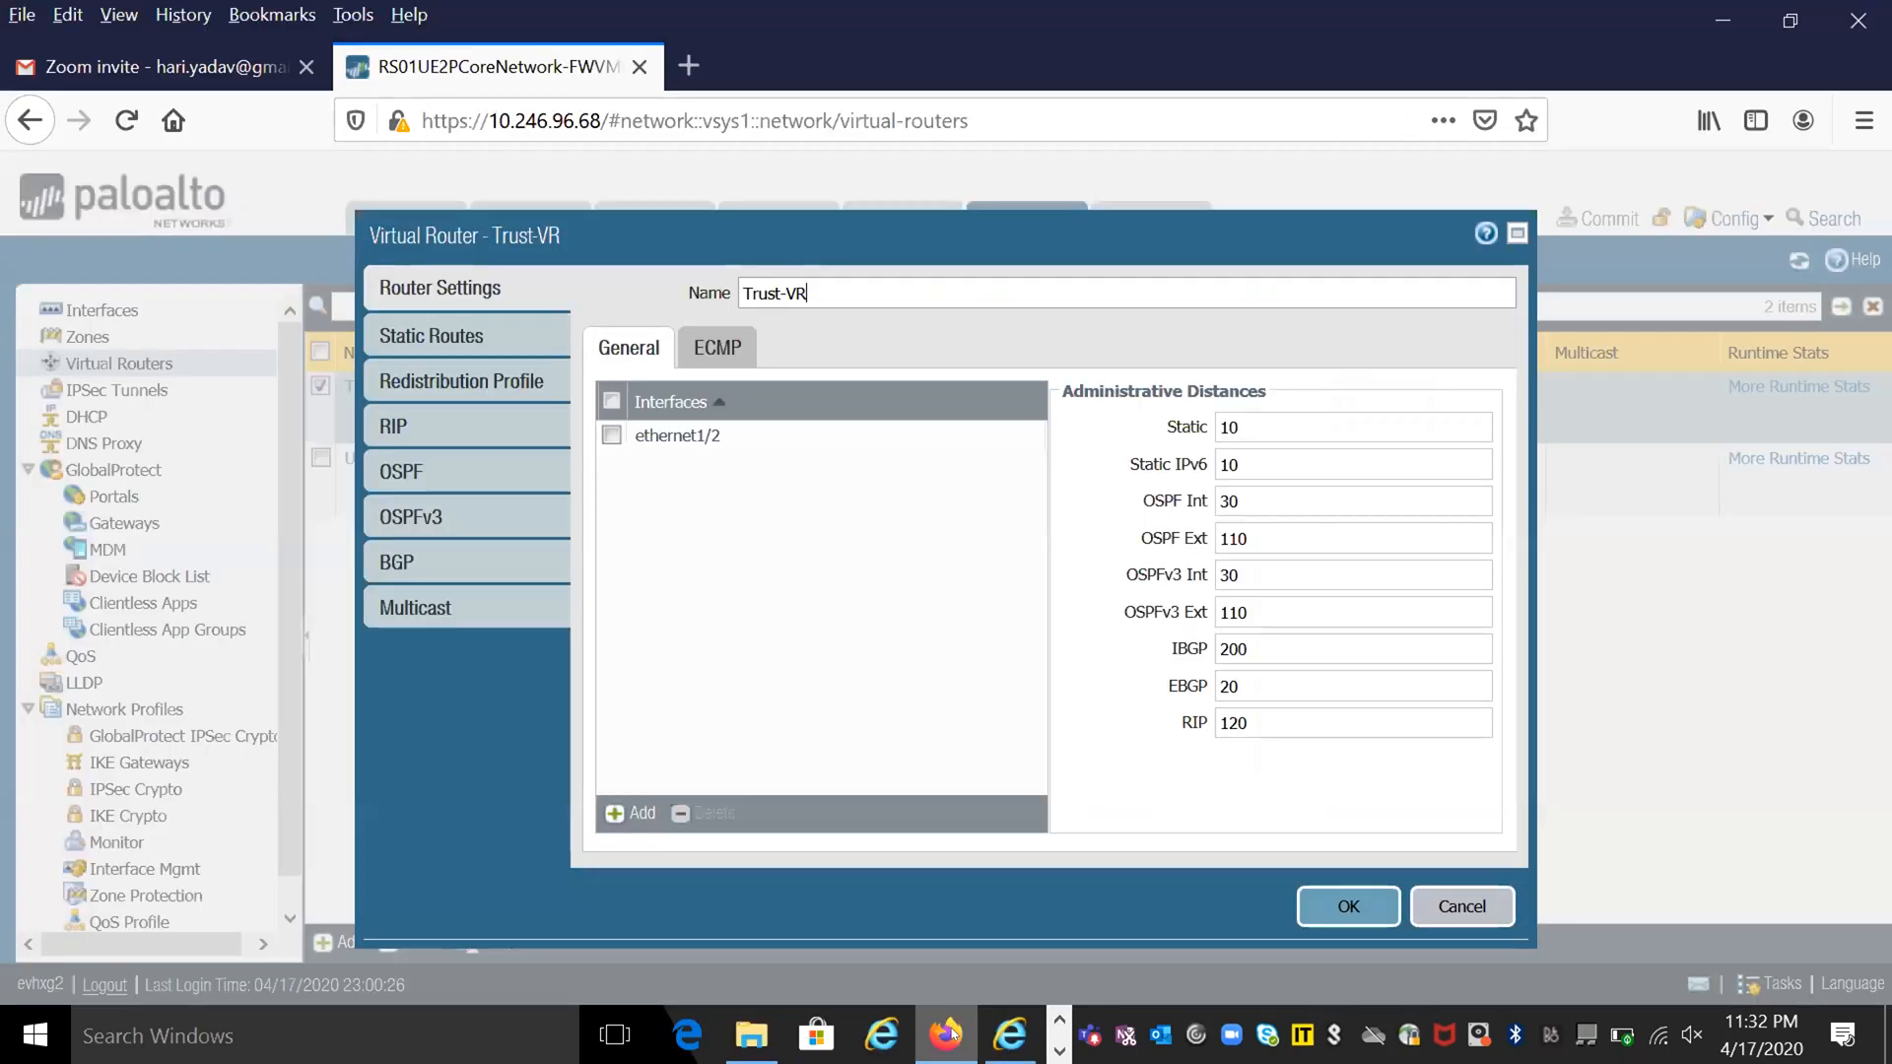
left_click(460, 336)
left_click(1514, 232)
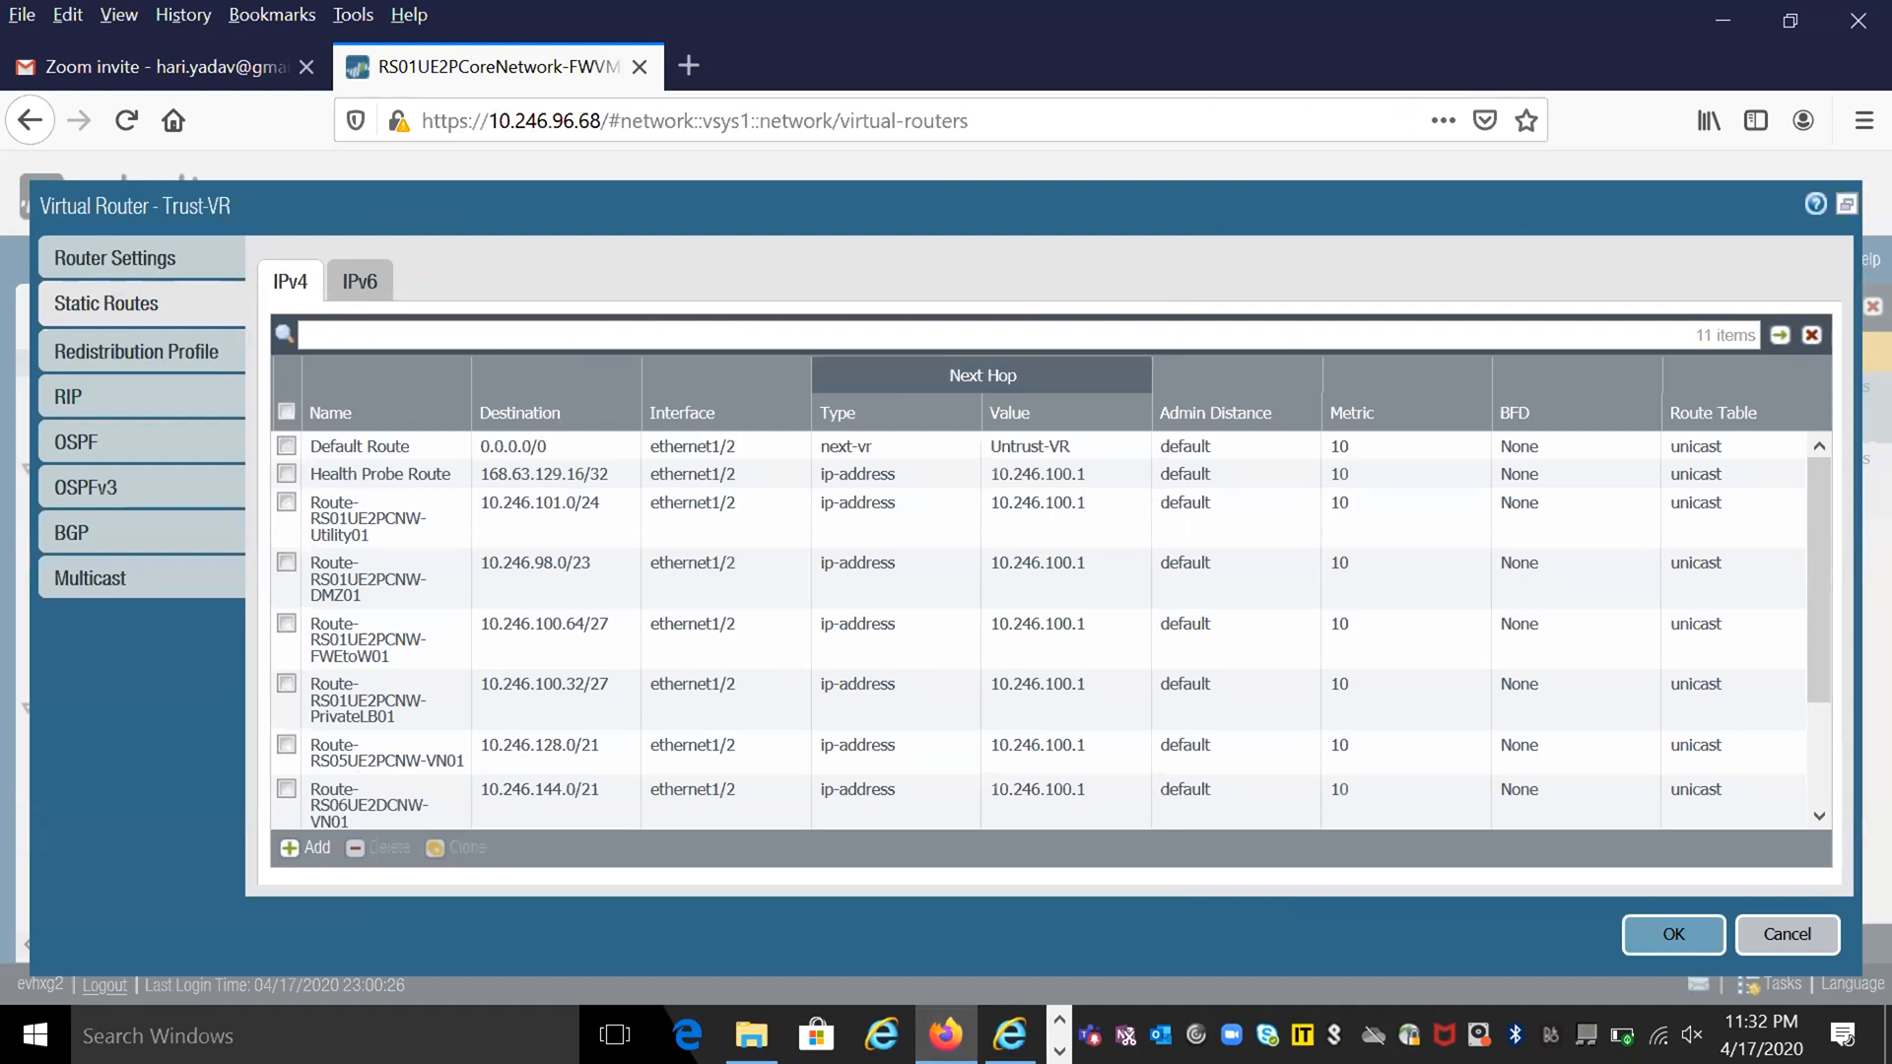
left_click(1060, 1052)
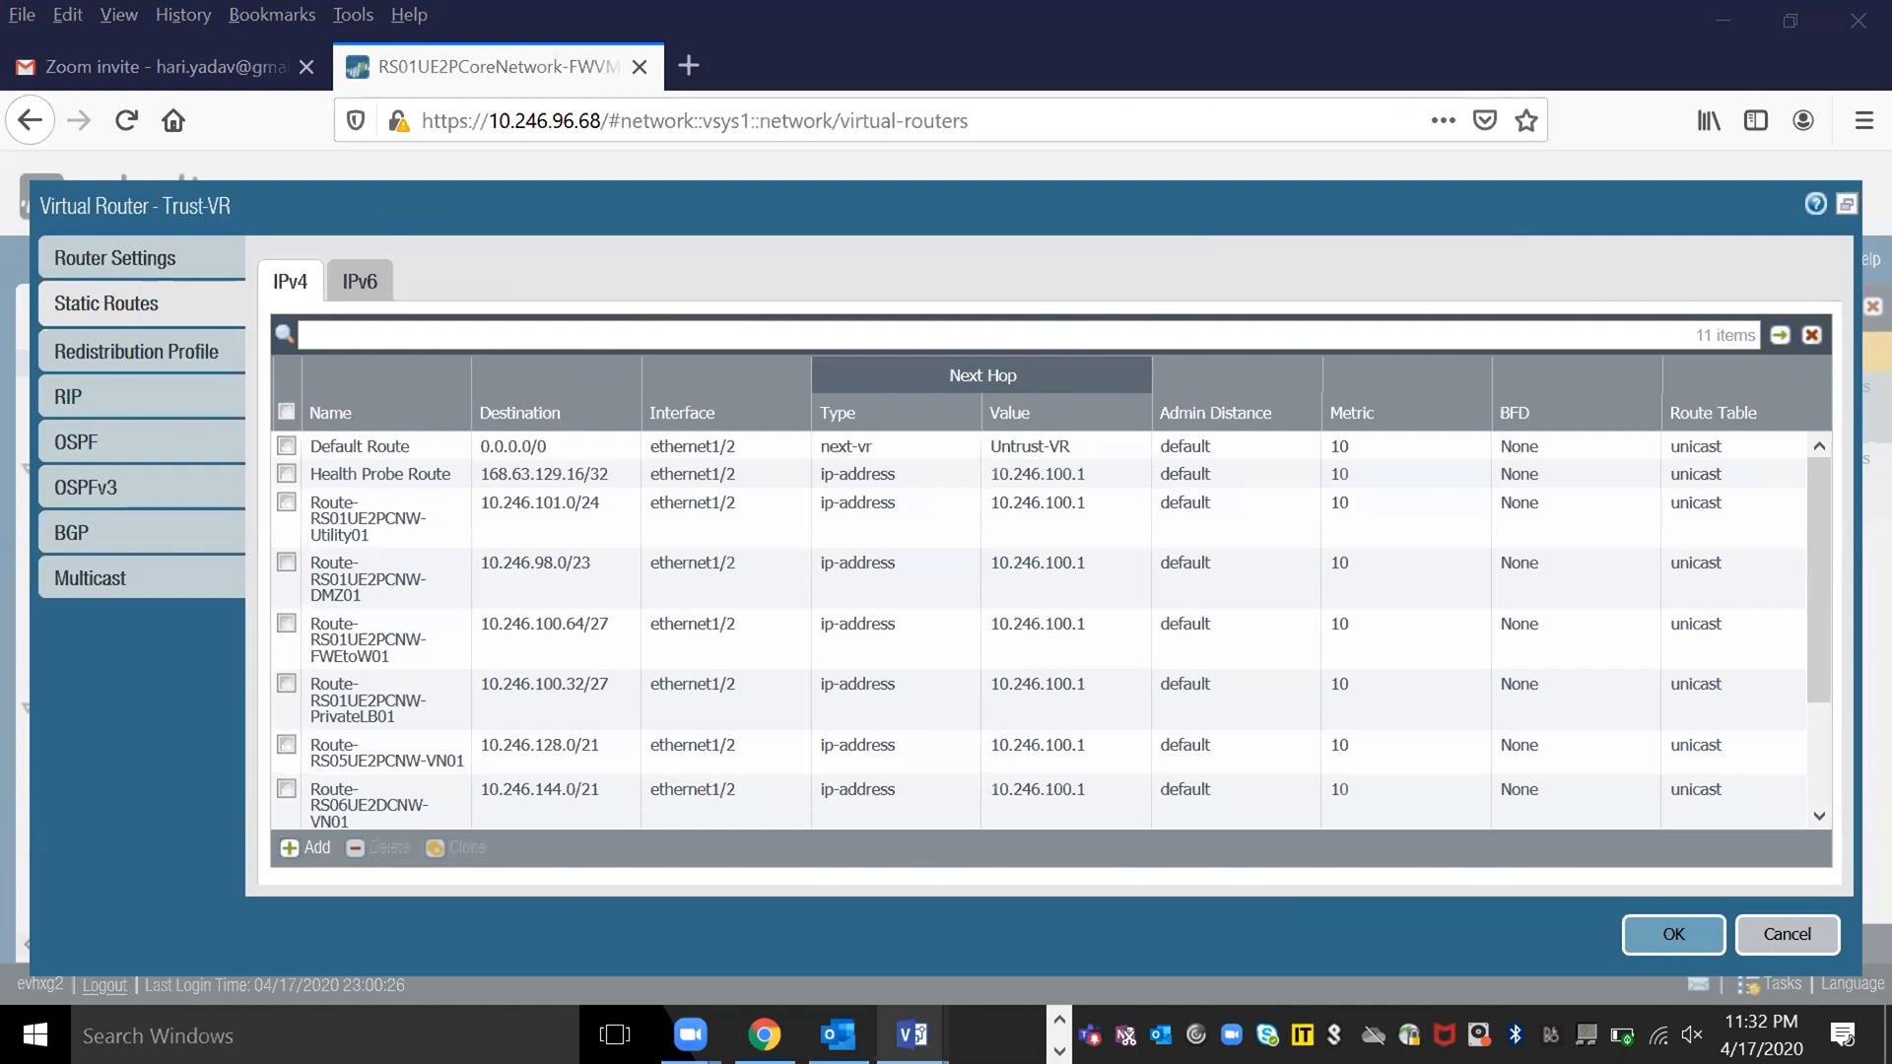
left_click(911, 1035)
left_click(335, 927)
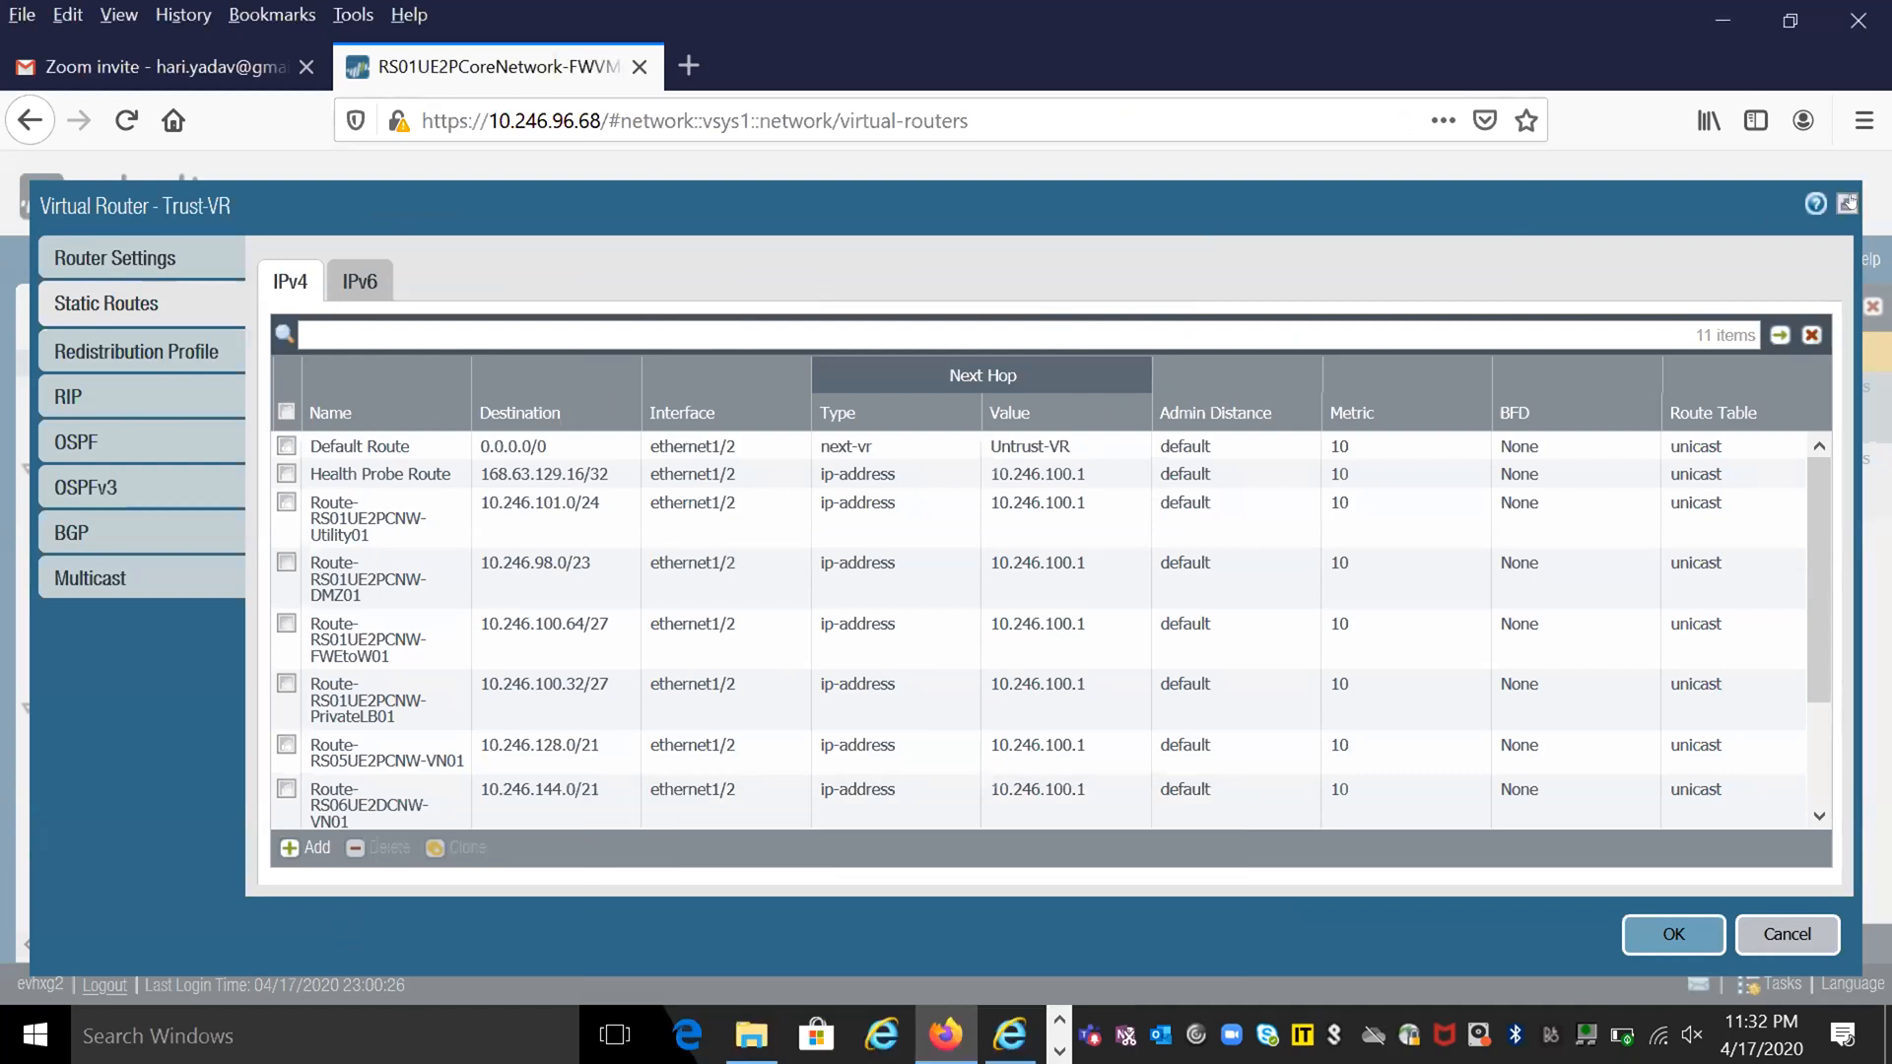
left_click(1777, 941)
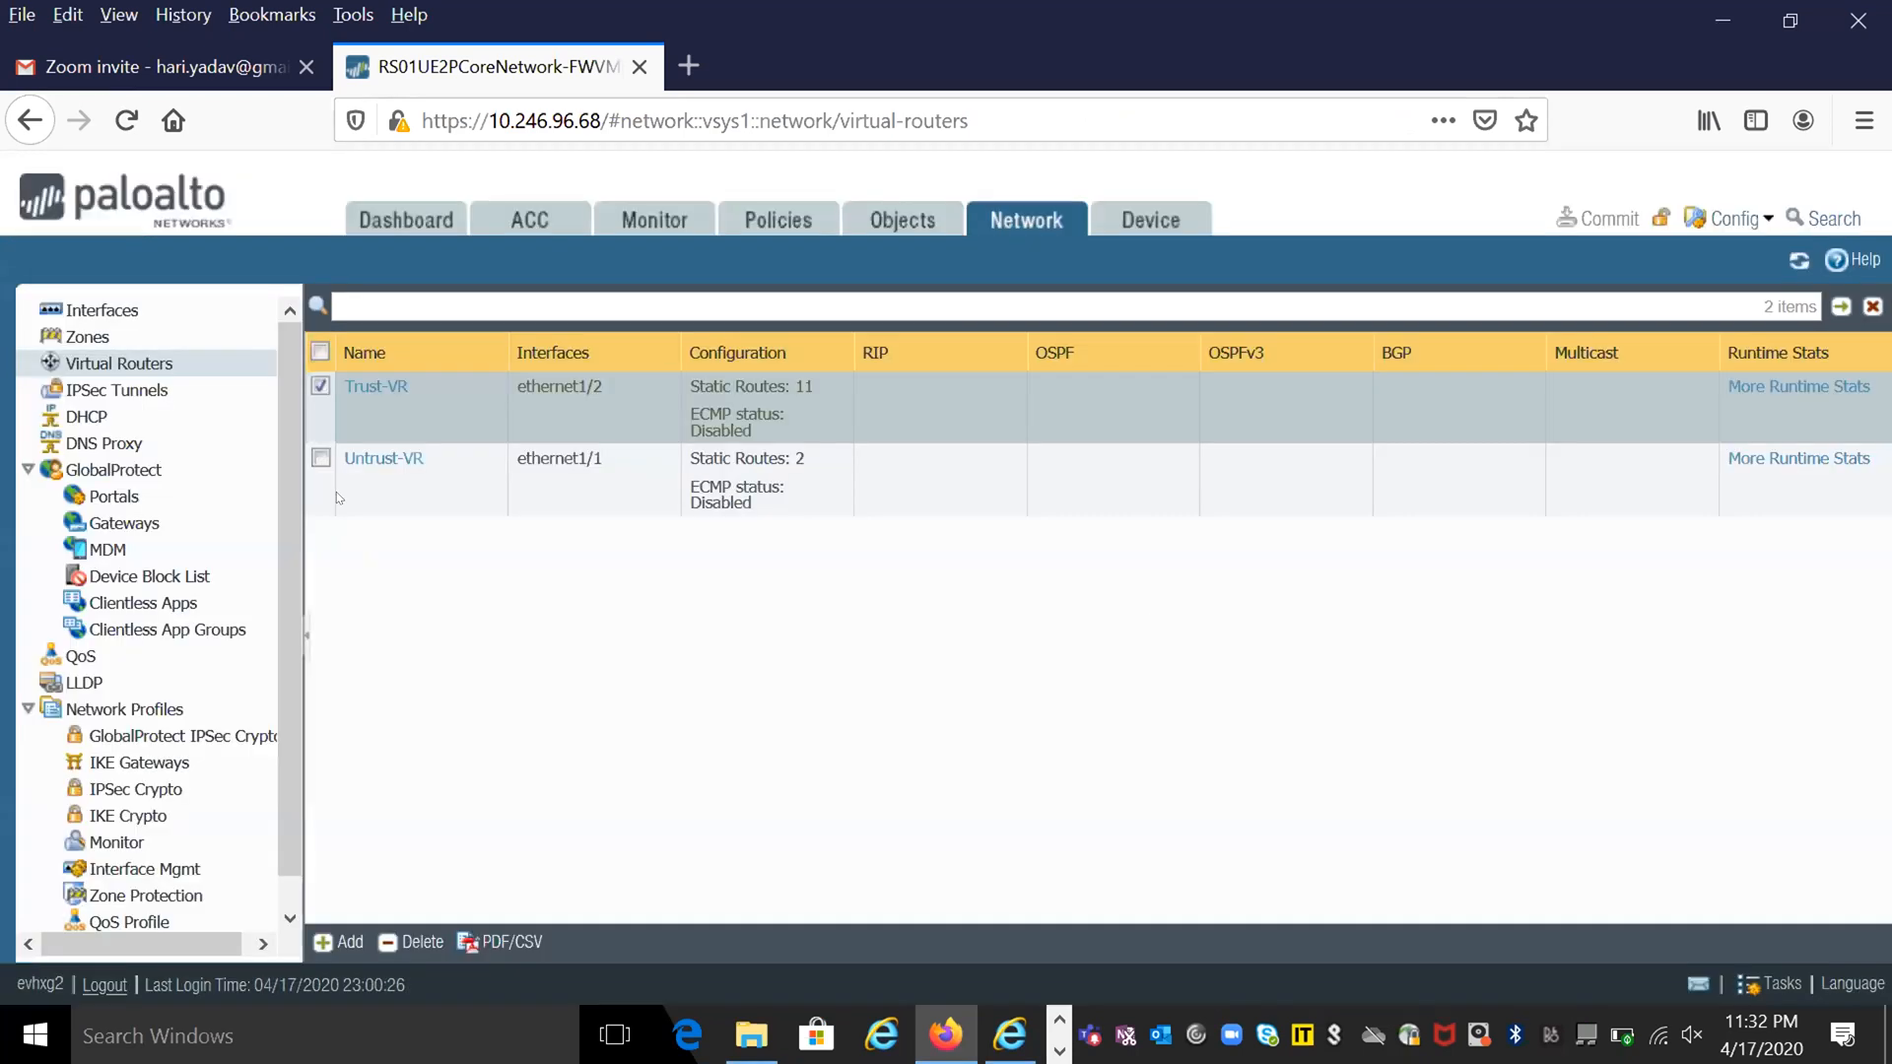
- Open Untrust-VR, letting the slow page continue, examine its IPv4 static routes in the enlarged dialog, and close without saving
left_click(360, 460)
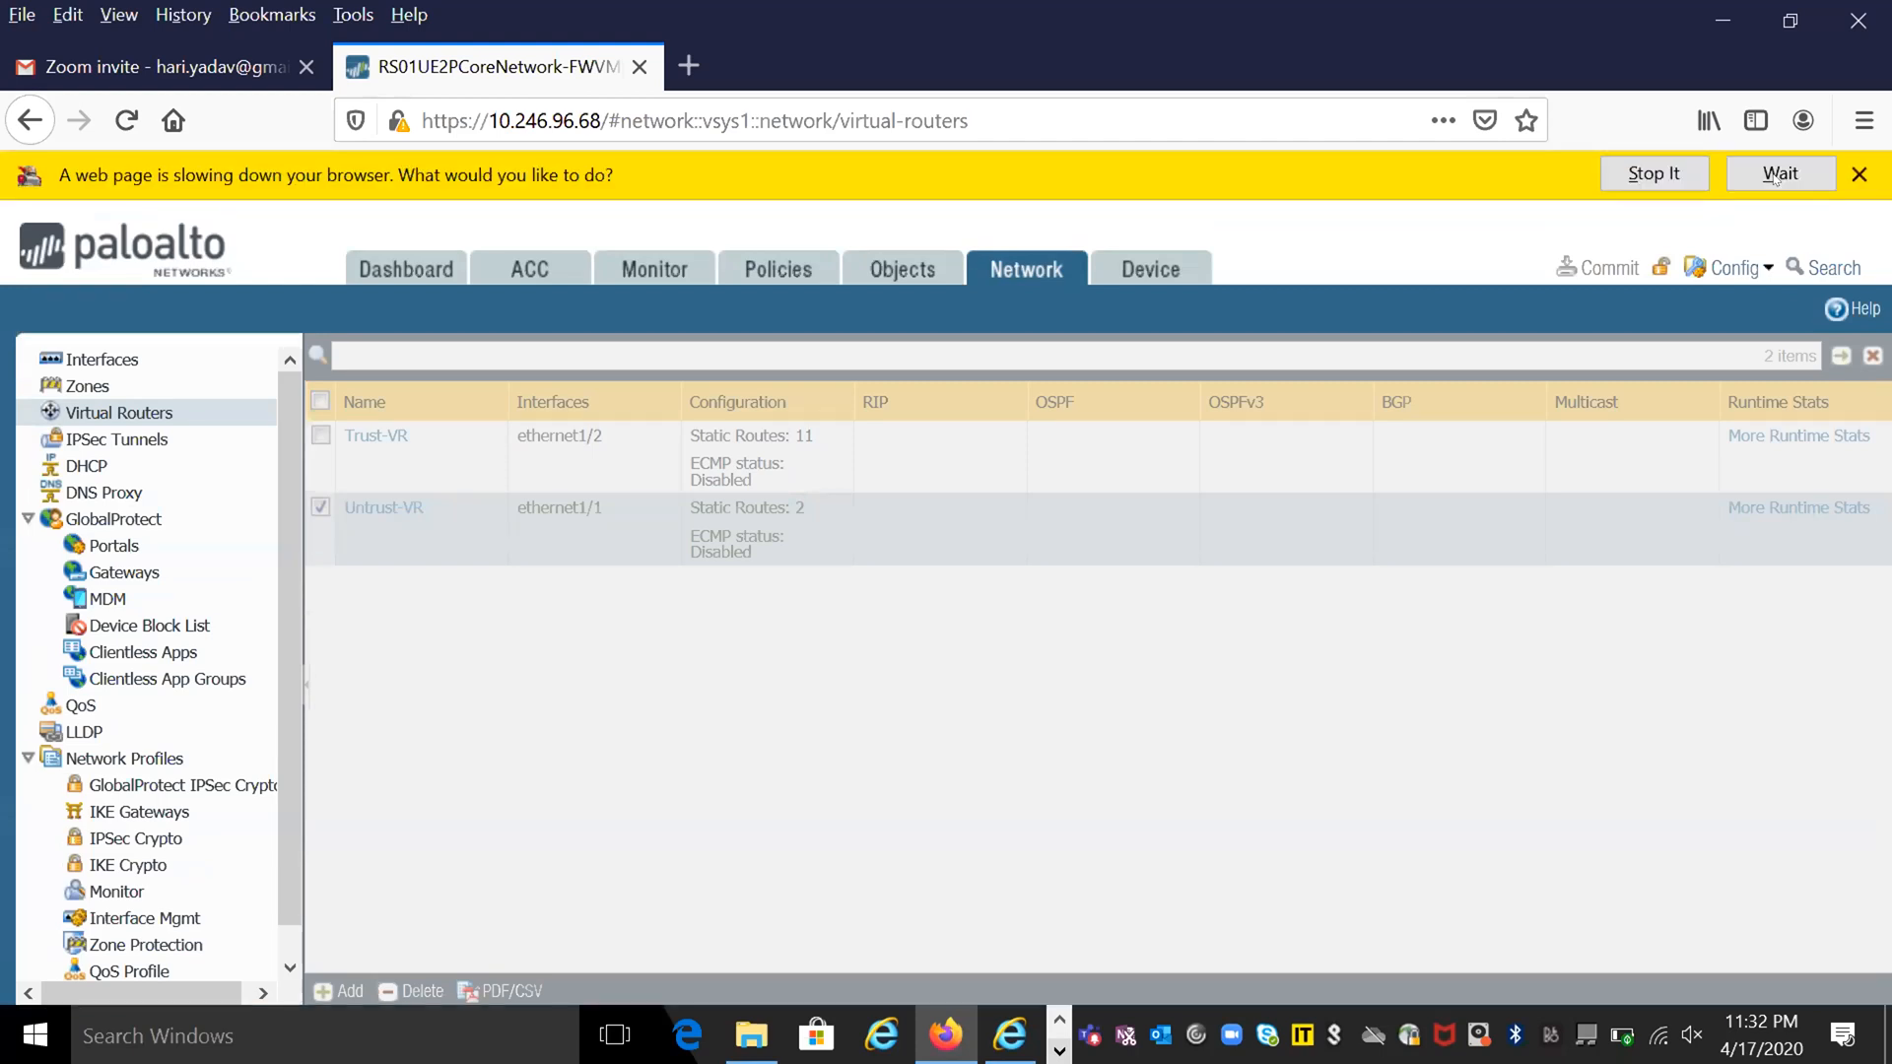
left_click(1776, 174)
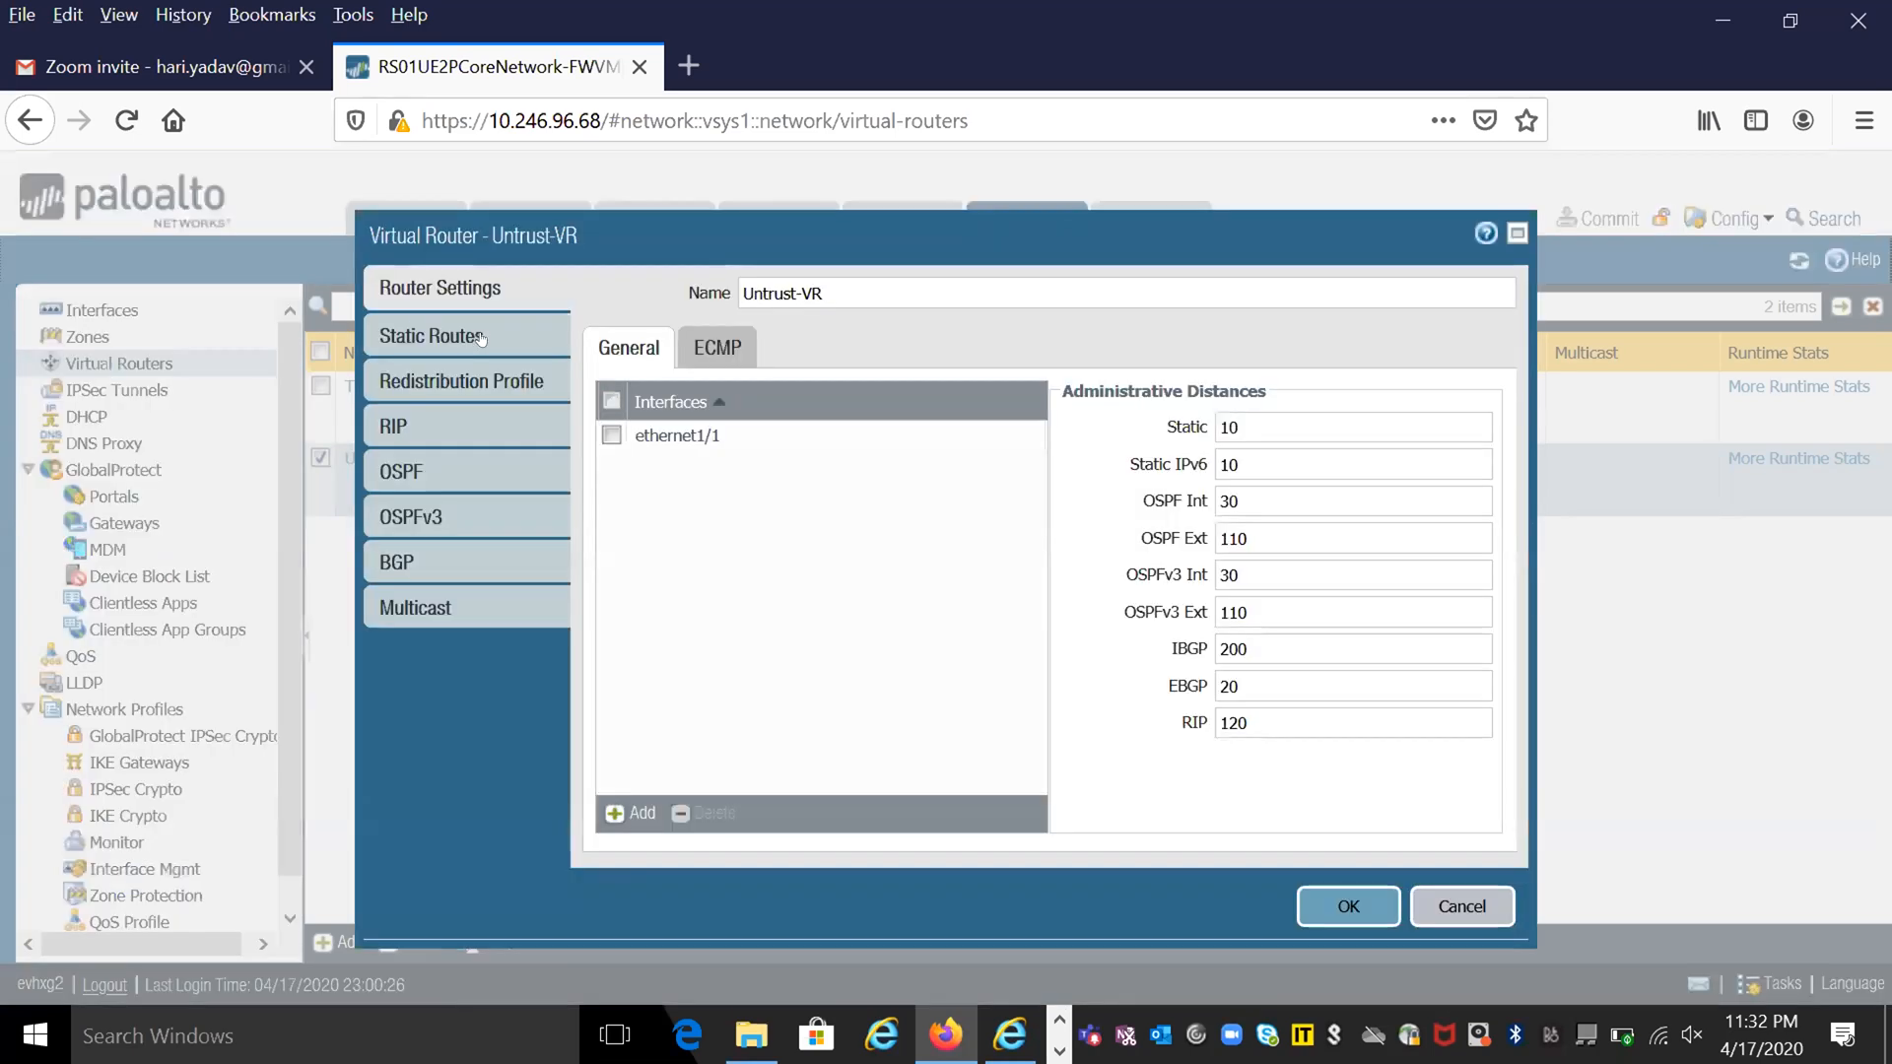
left_click(480, 338)
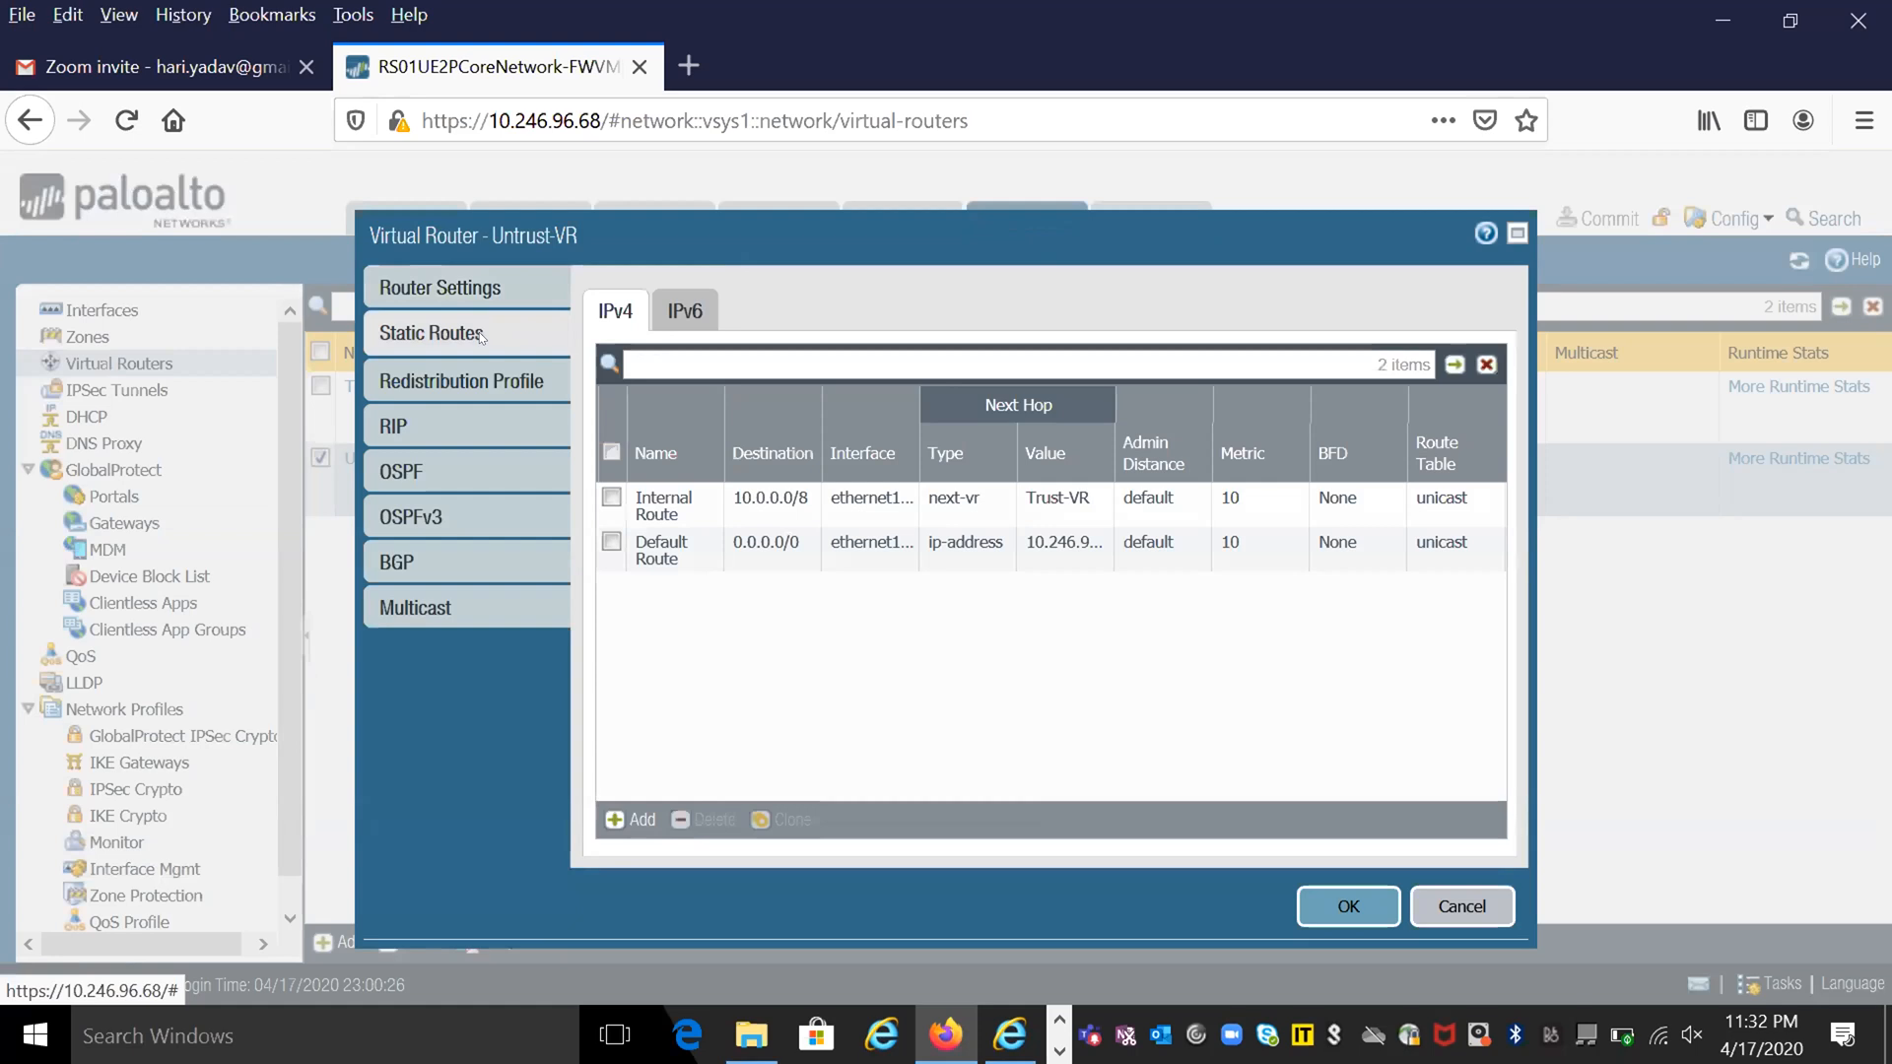
left_click(1515, 235)
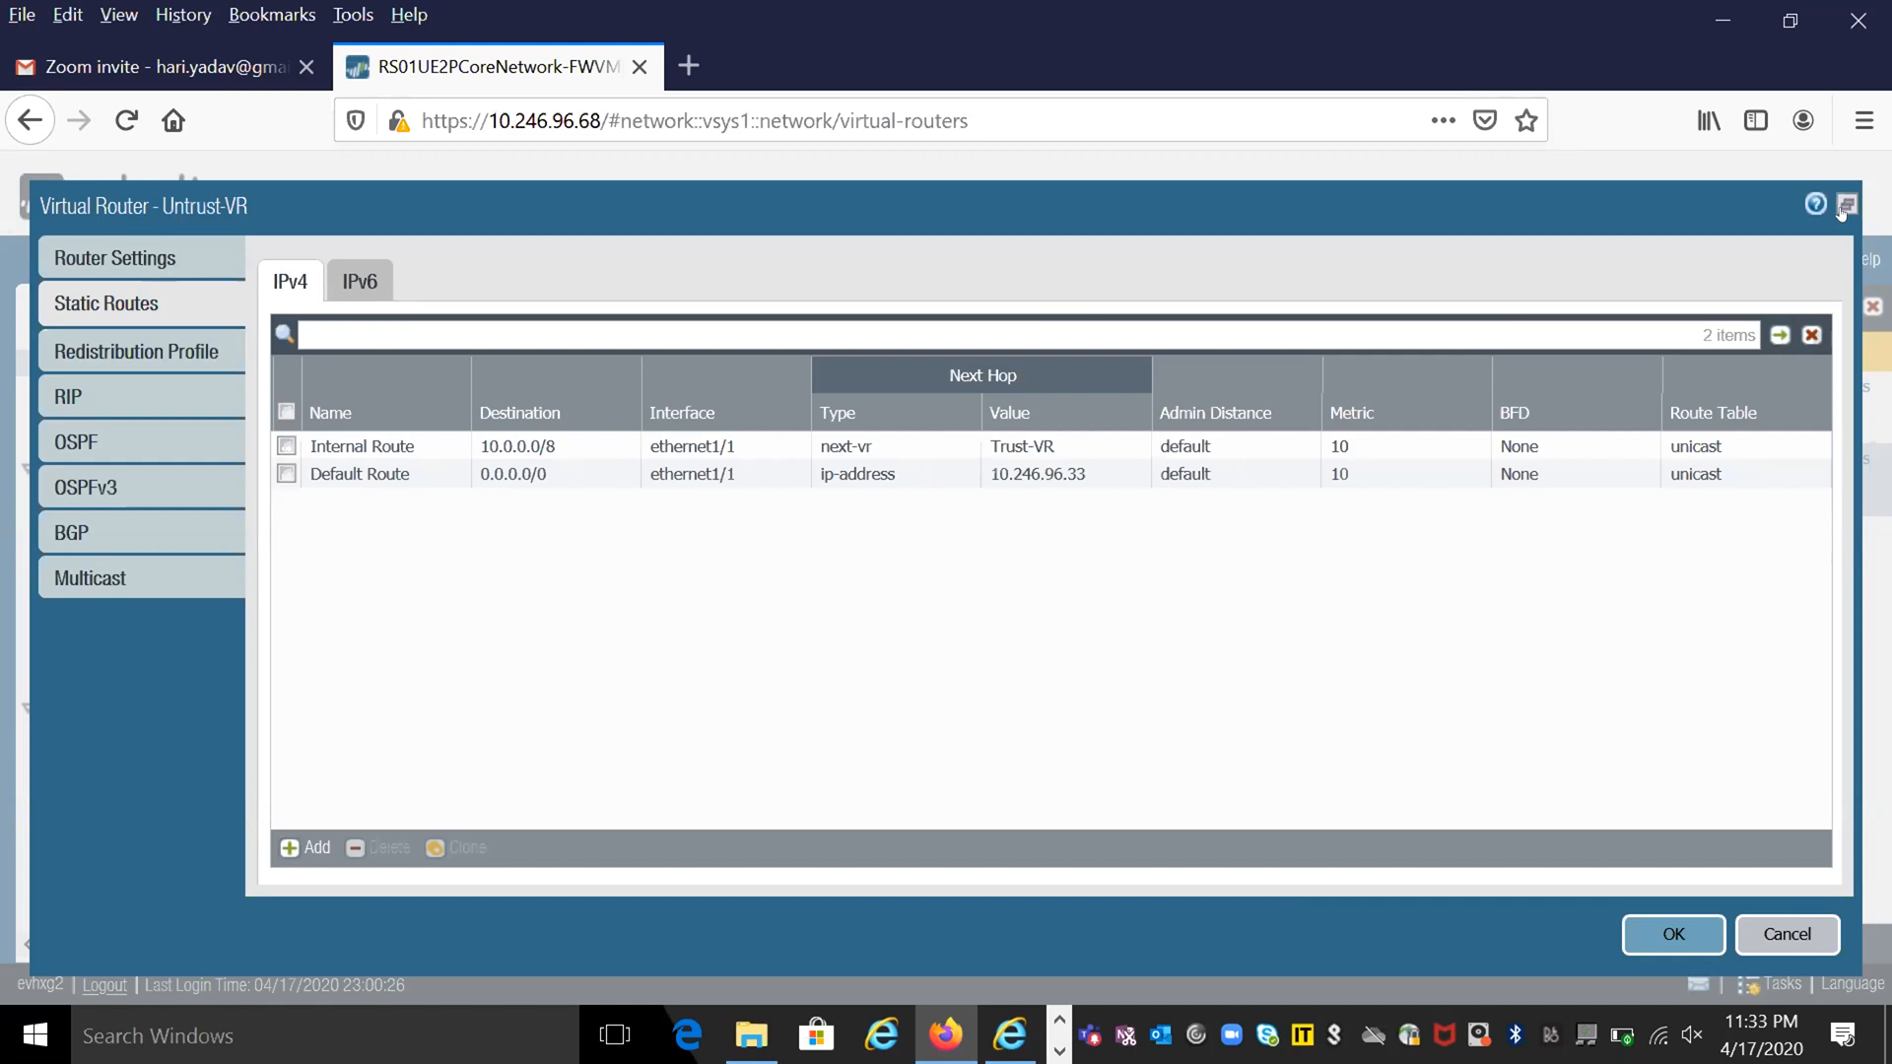
left_click(1776, 939)
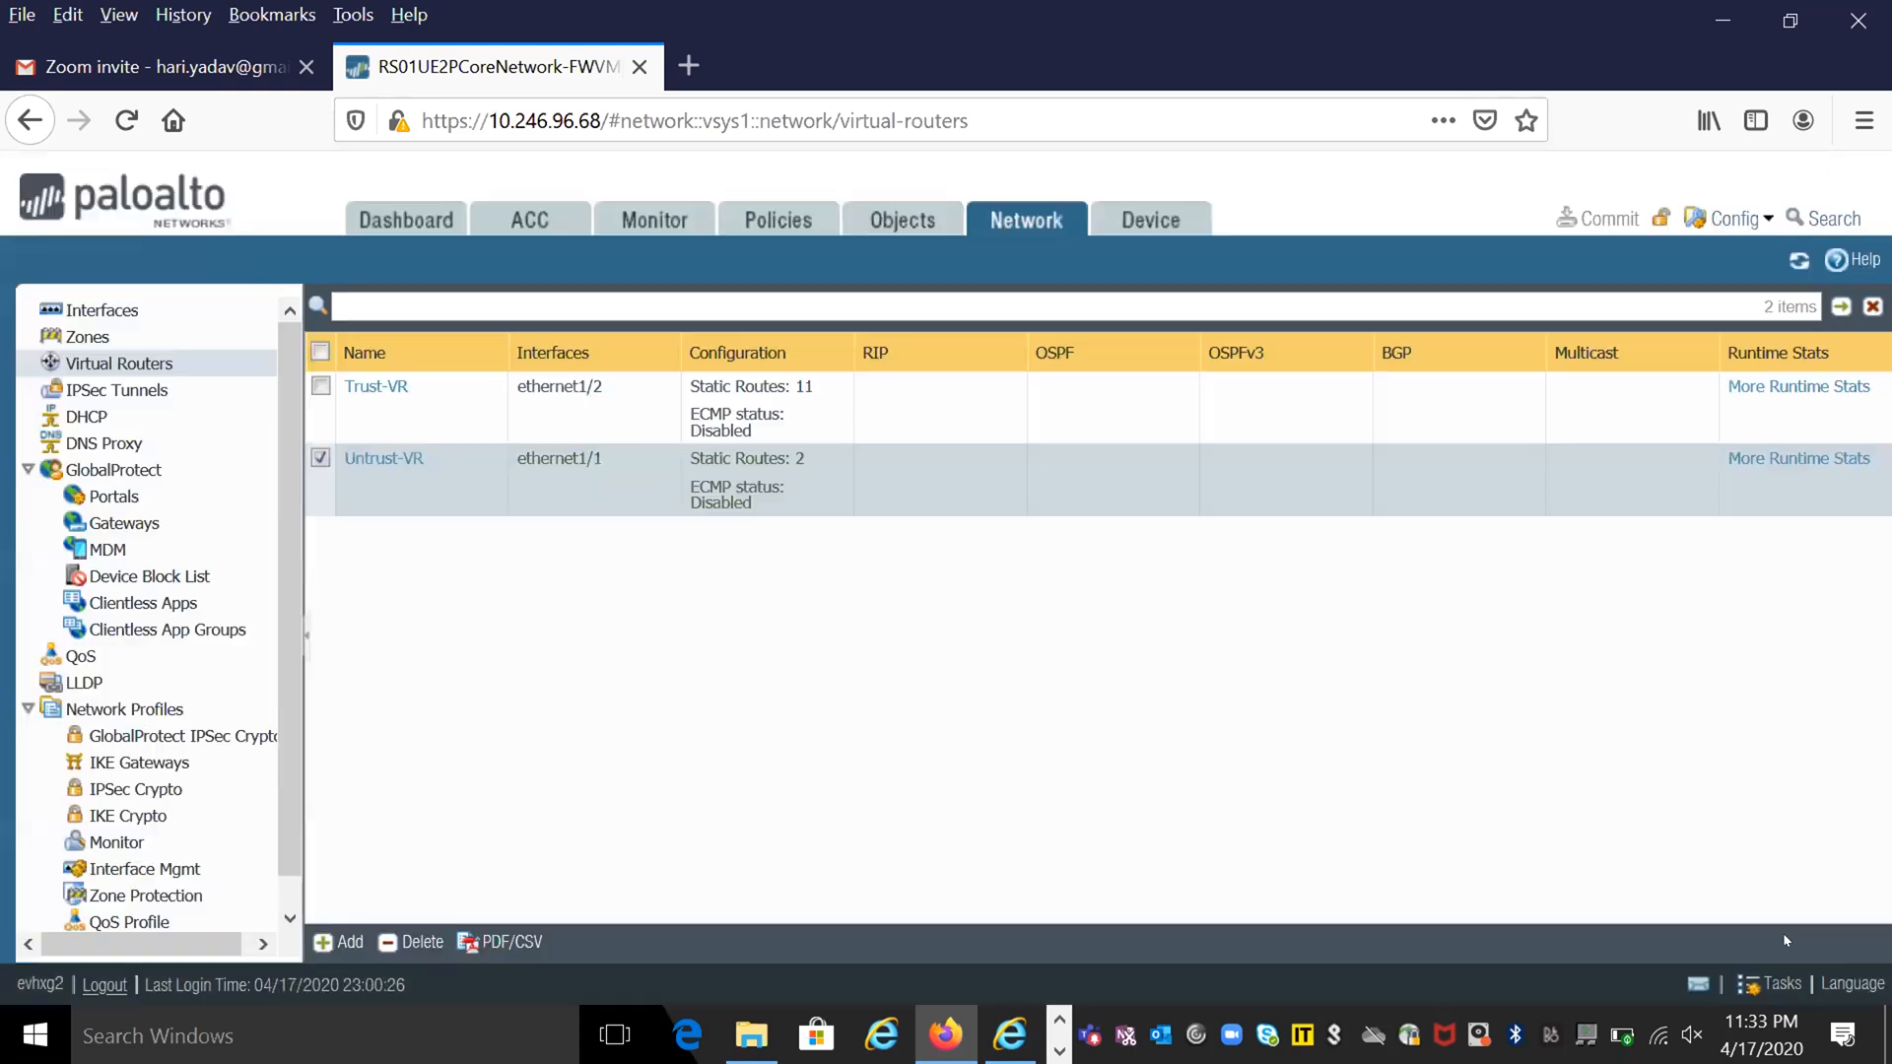
- Reopen the Trust-VR virtual router, letting the slow page continue
left_click(369, 385)
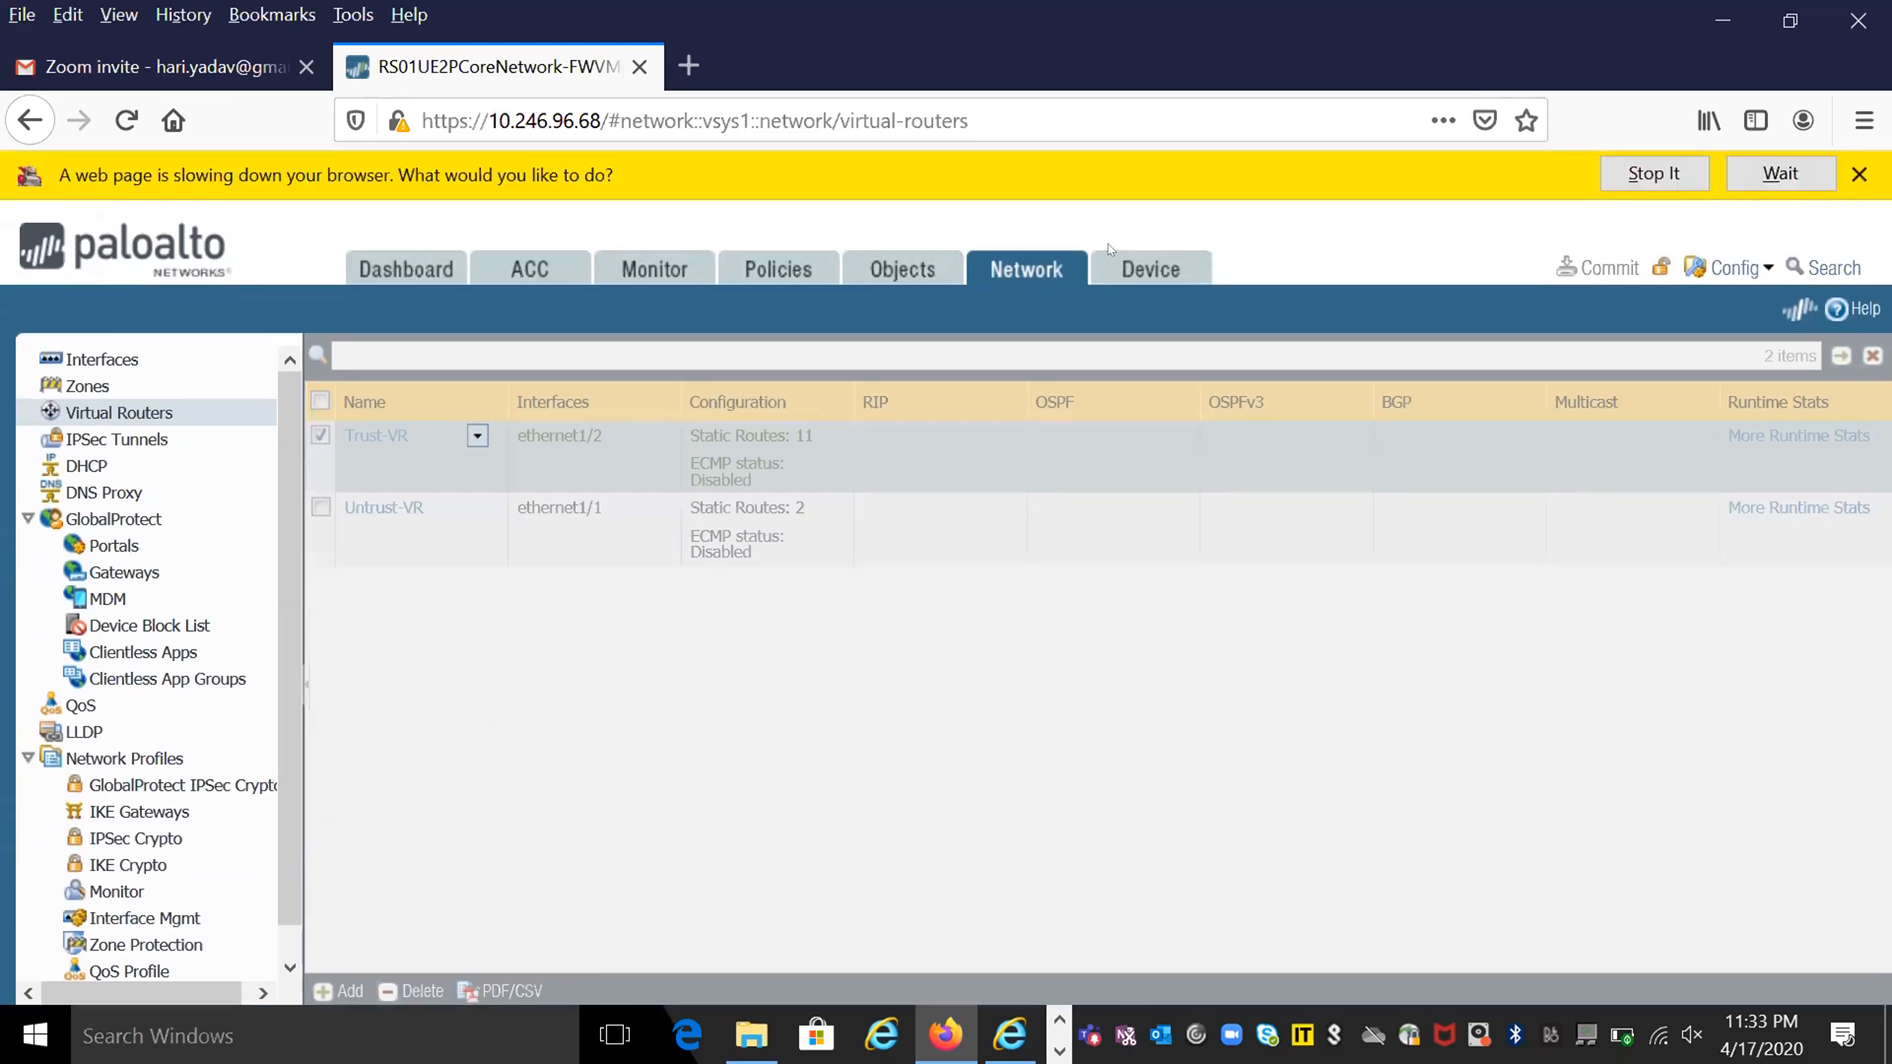
left_click(1786, 179)
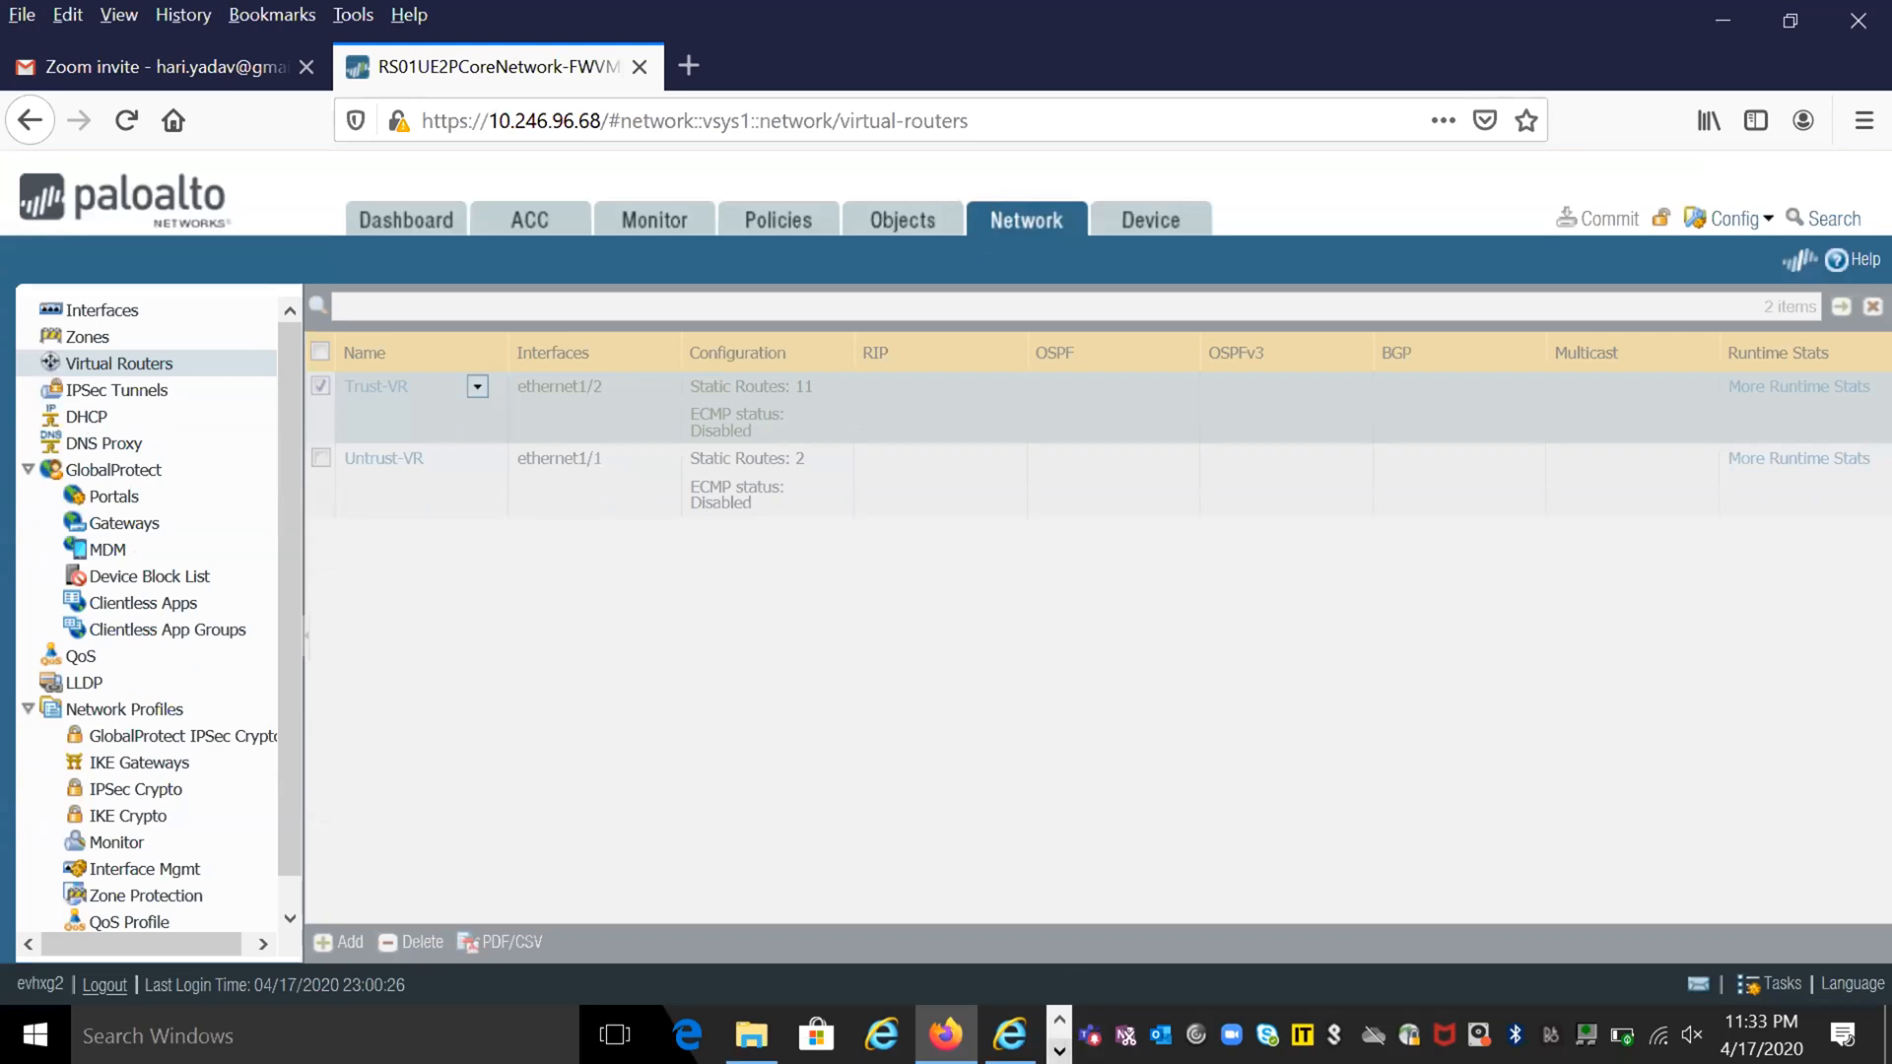
- Switch to AzureRouting.vsdx in Visio and compare the spoke networks' UDR routes with the GW Subnet and FW East/West routing
left_click(1060, 1052)
left_click(913, 1035)
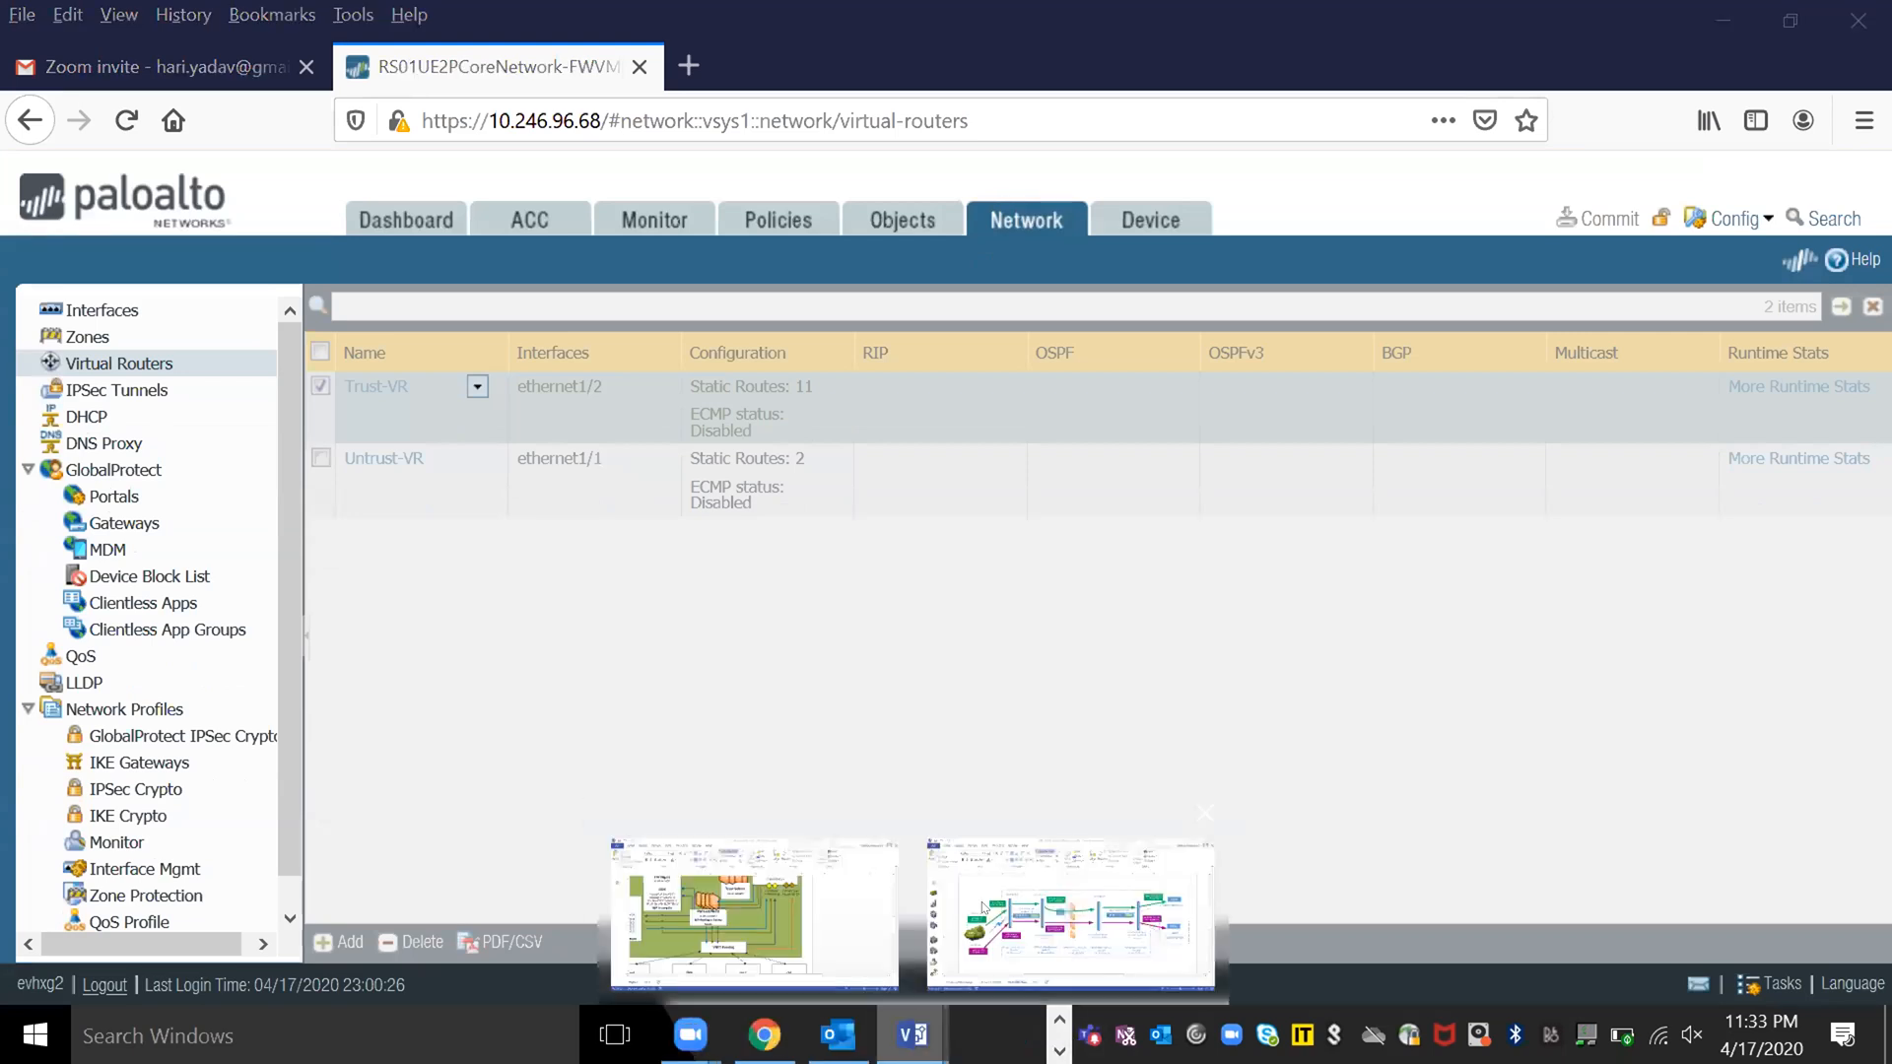
left_click(984, 907)
left_click(746, 936)
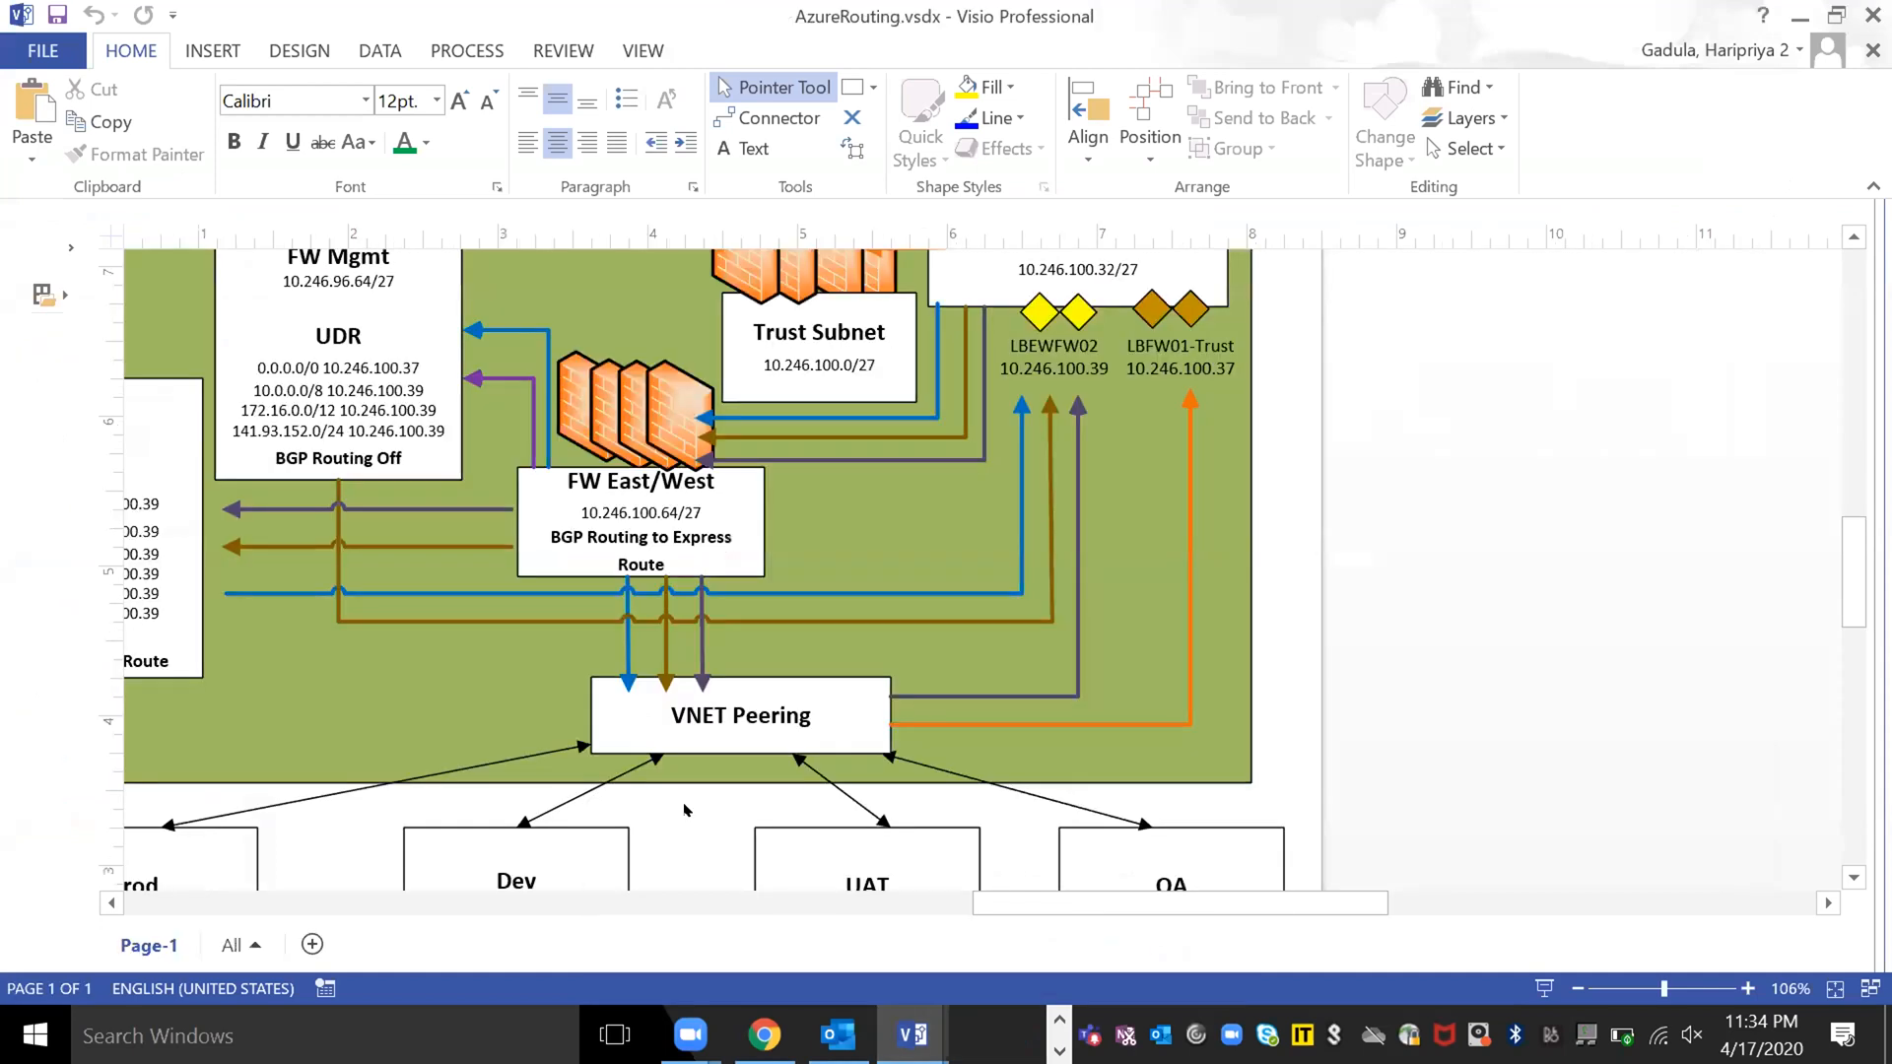
scroll(619, 793, "down", 3)
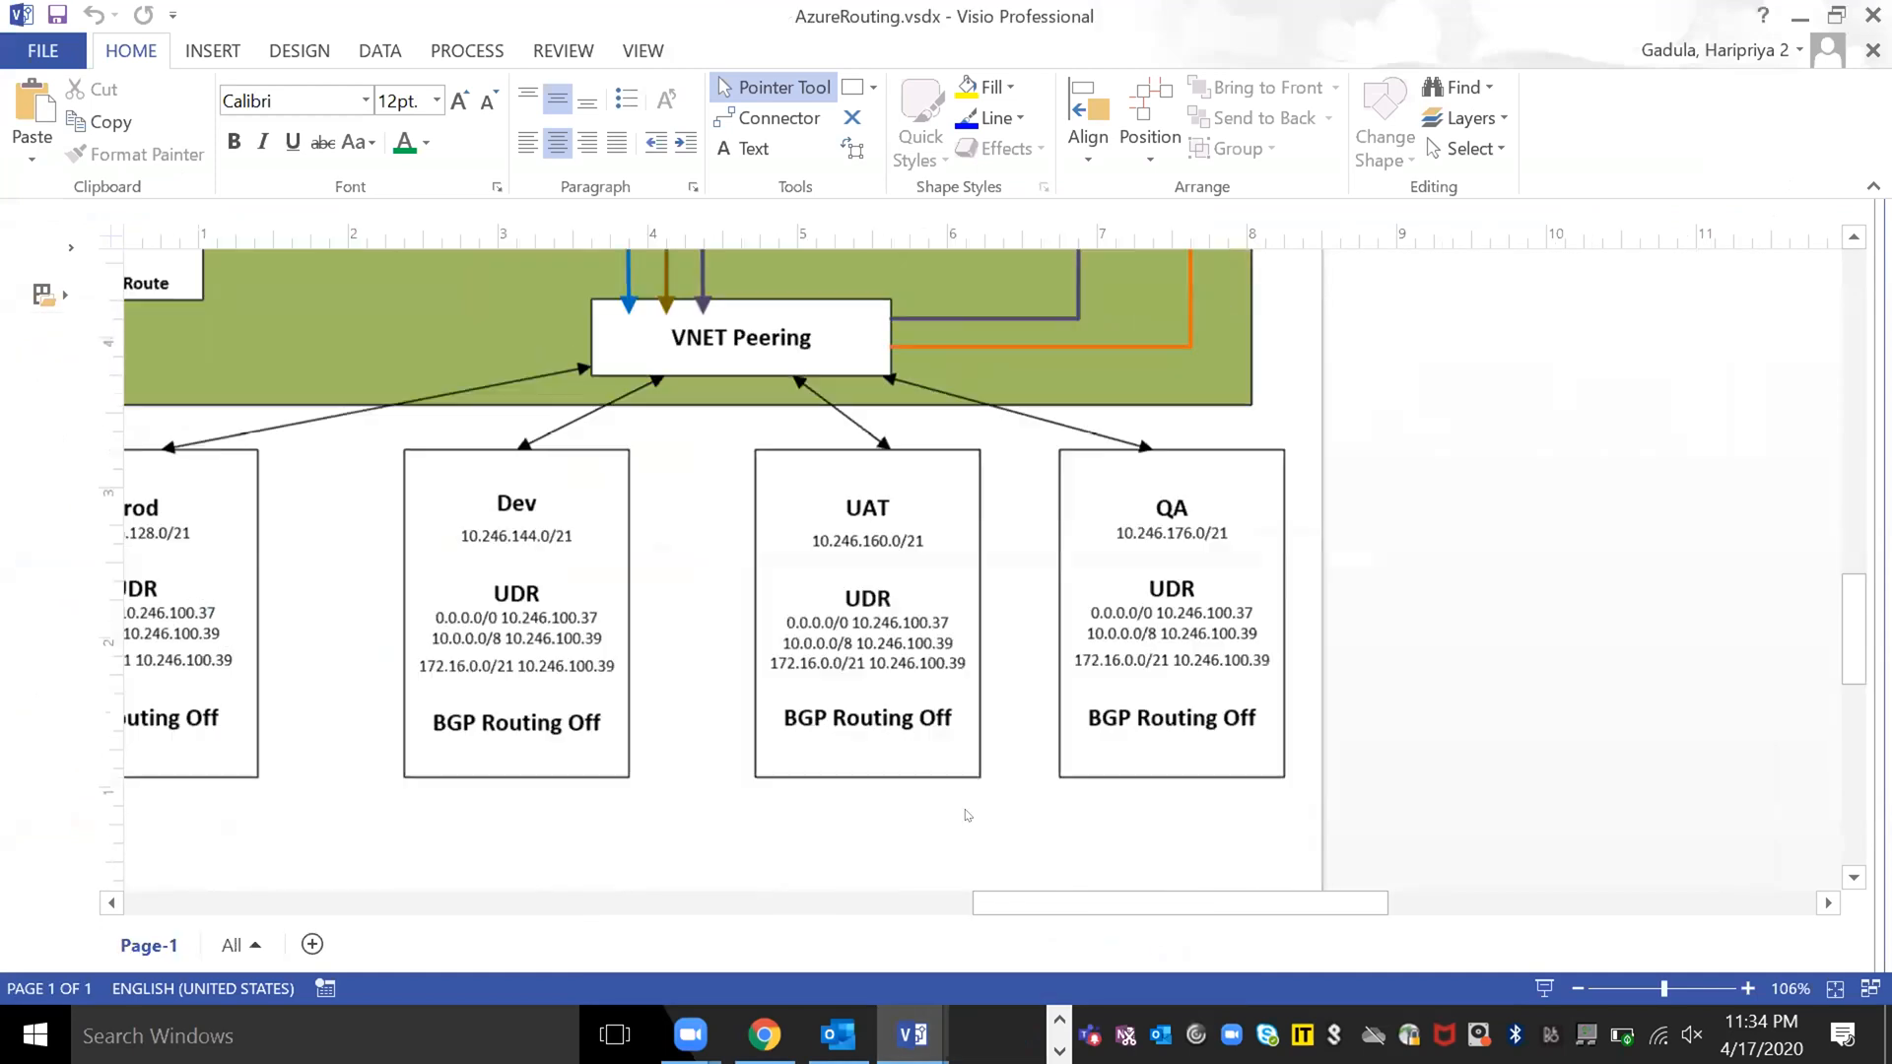
scroll(906, 906, "left", 3)
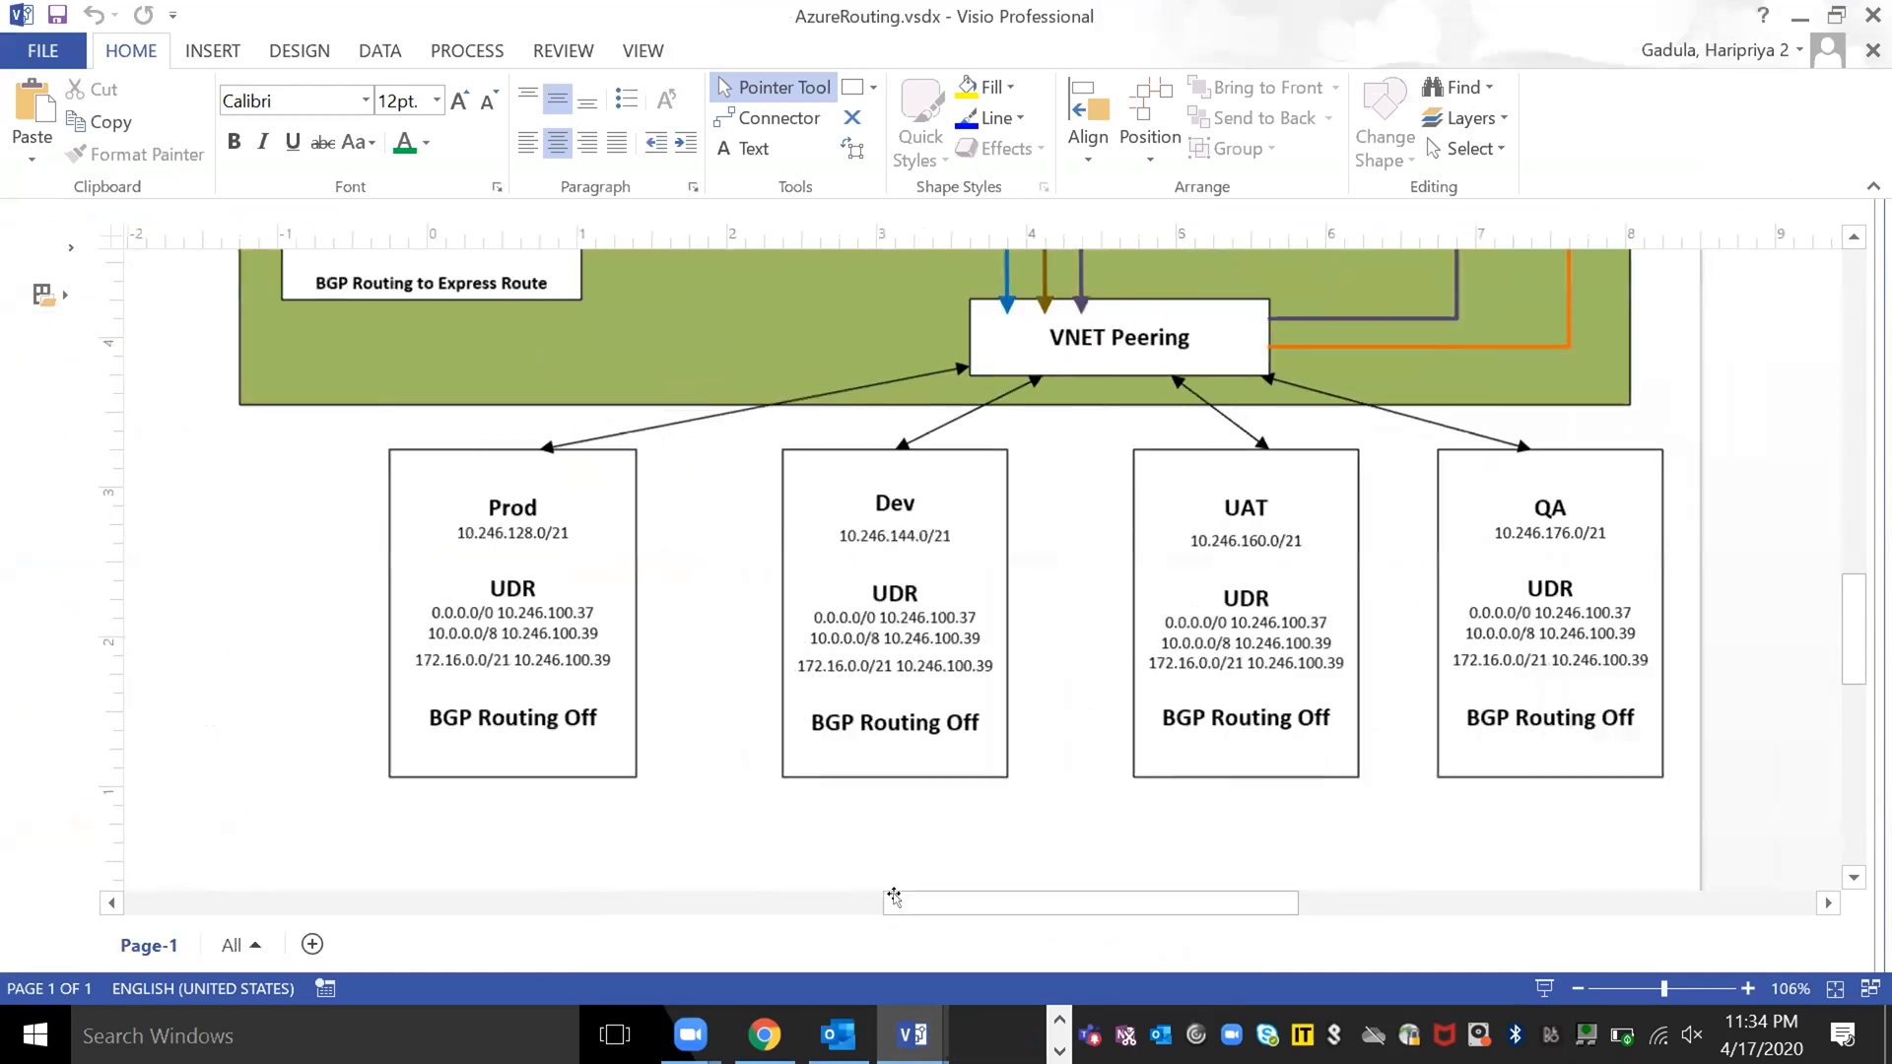
scroll(894, 897, "up", 4)
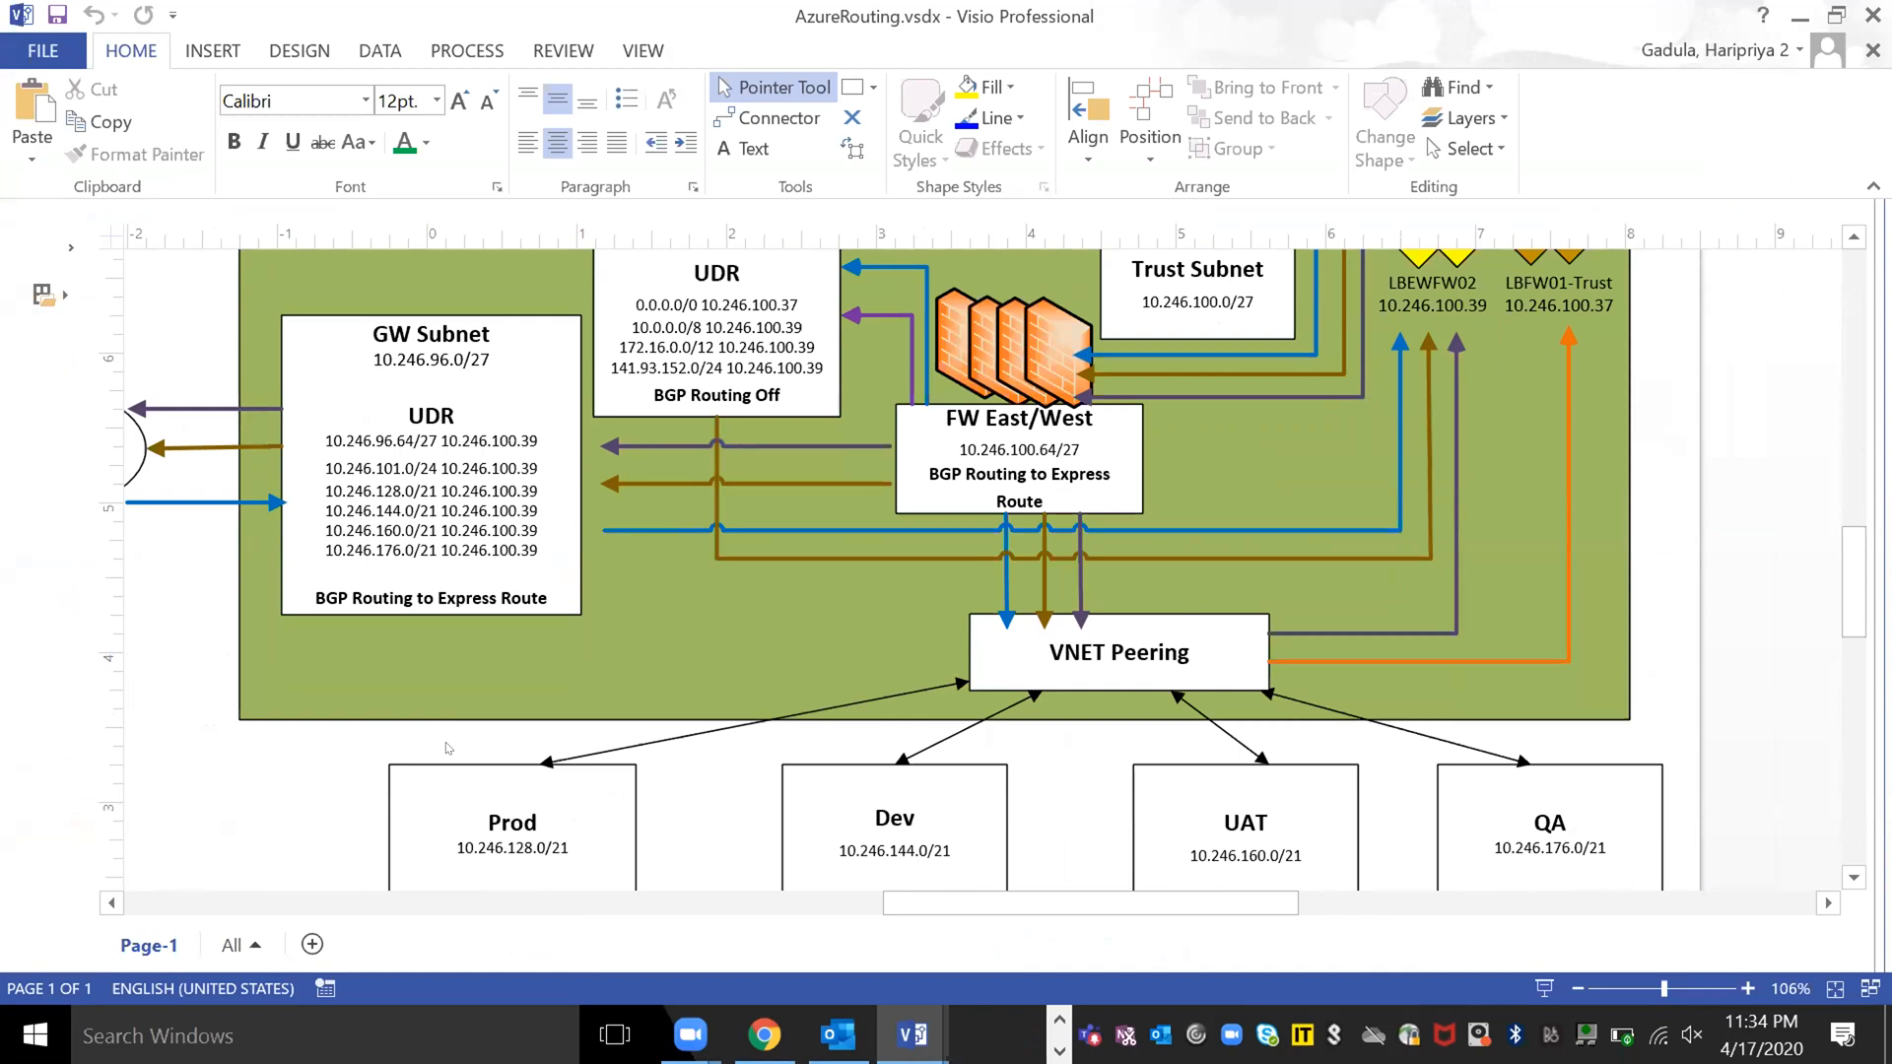
scroll(448, 749, "down", 2)
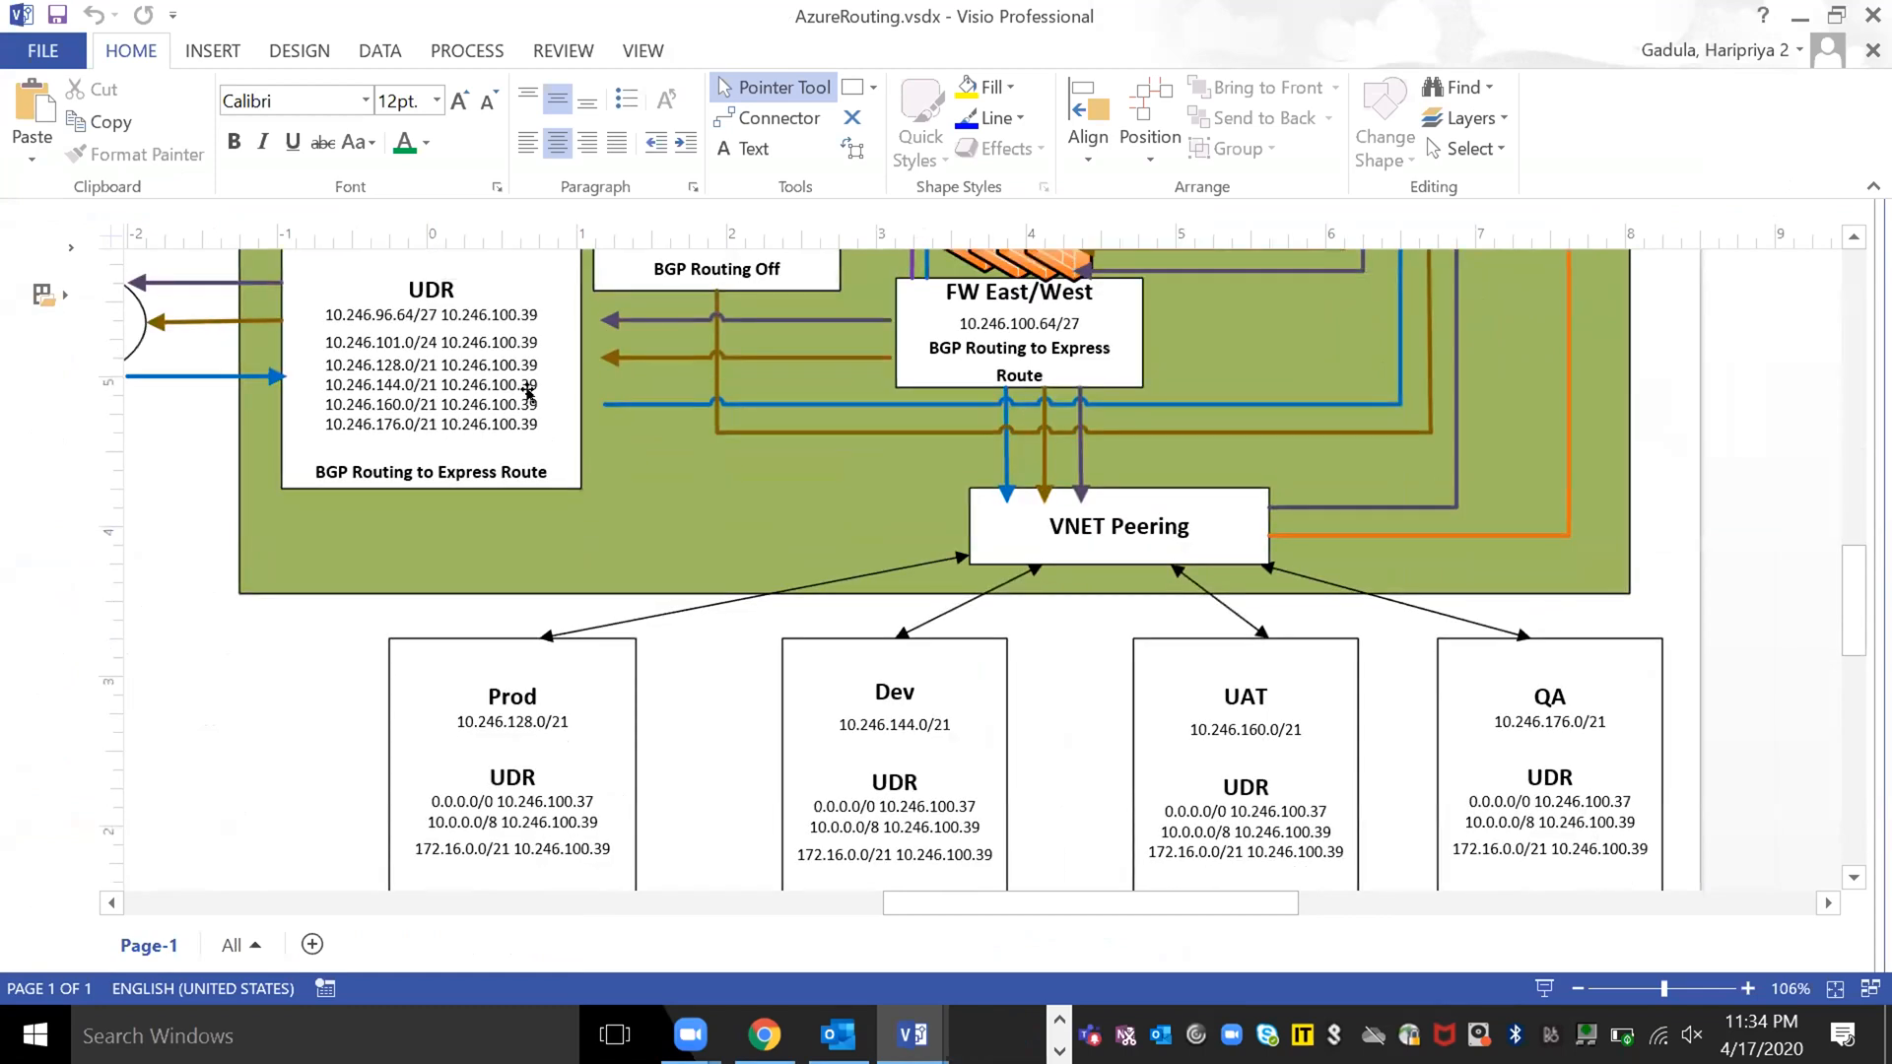